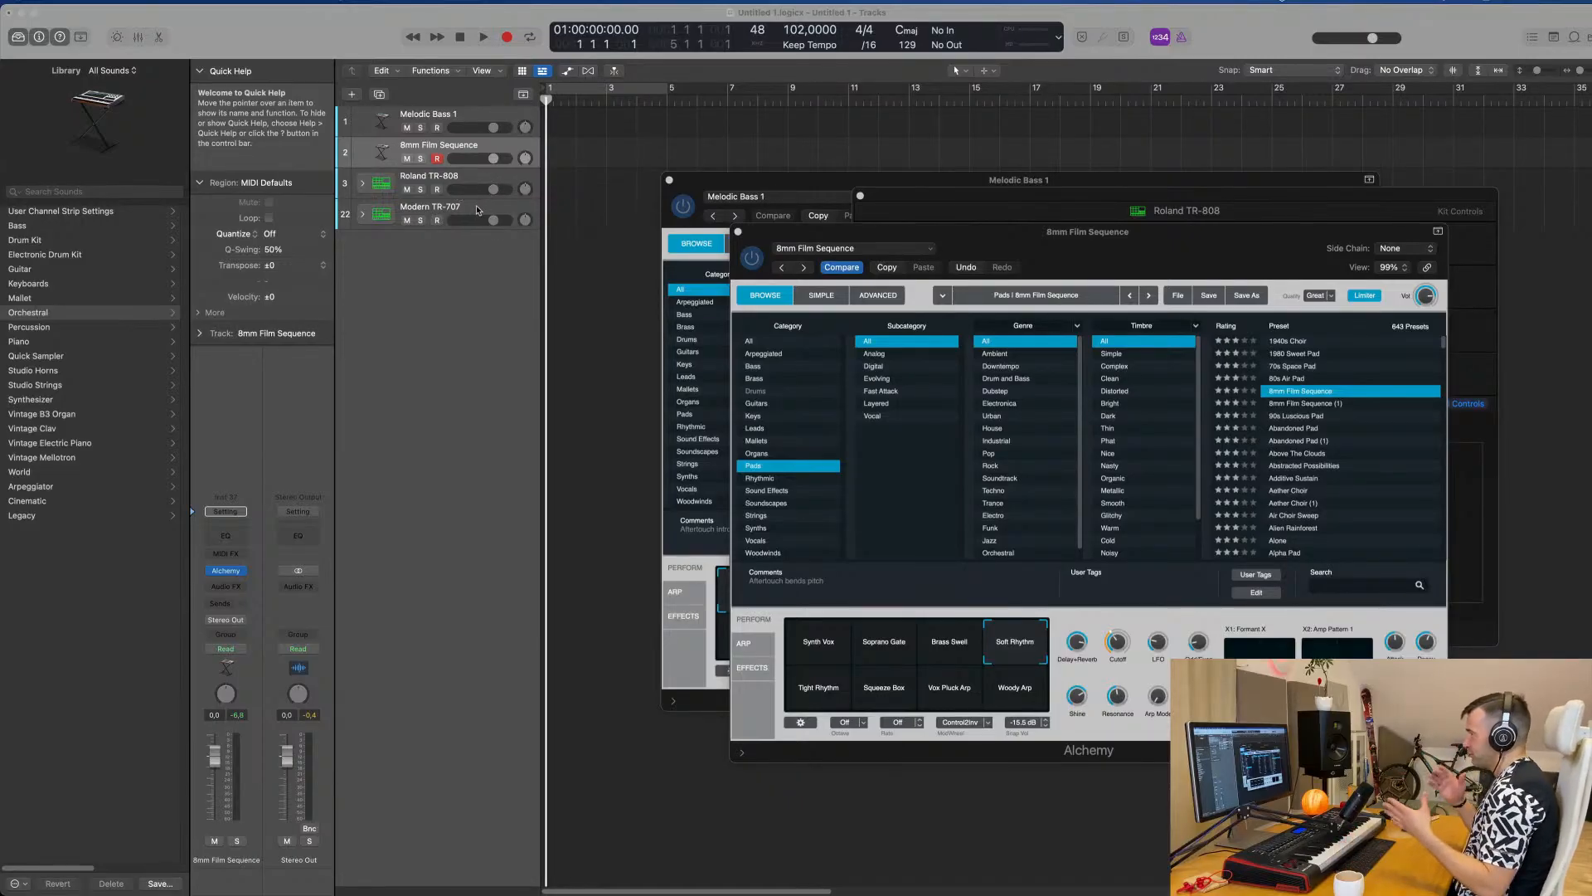
Select the Melodic Bass 1 track and reposition its Alchemy window in the workspace.
{"action": "left_click", "coordinate": [470, 117]}
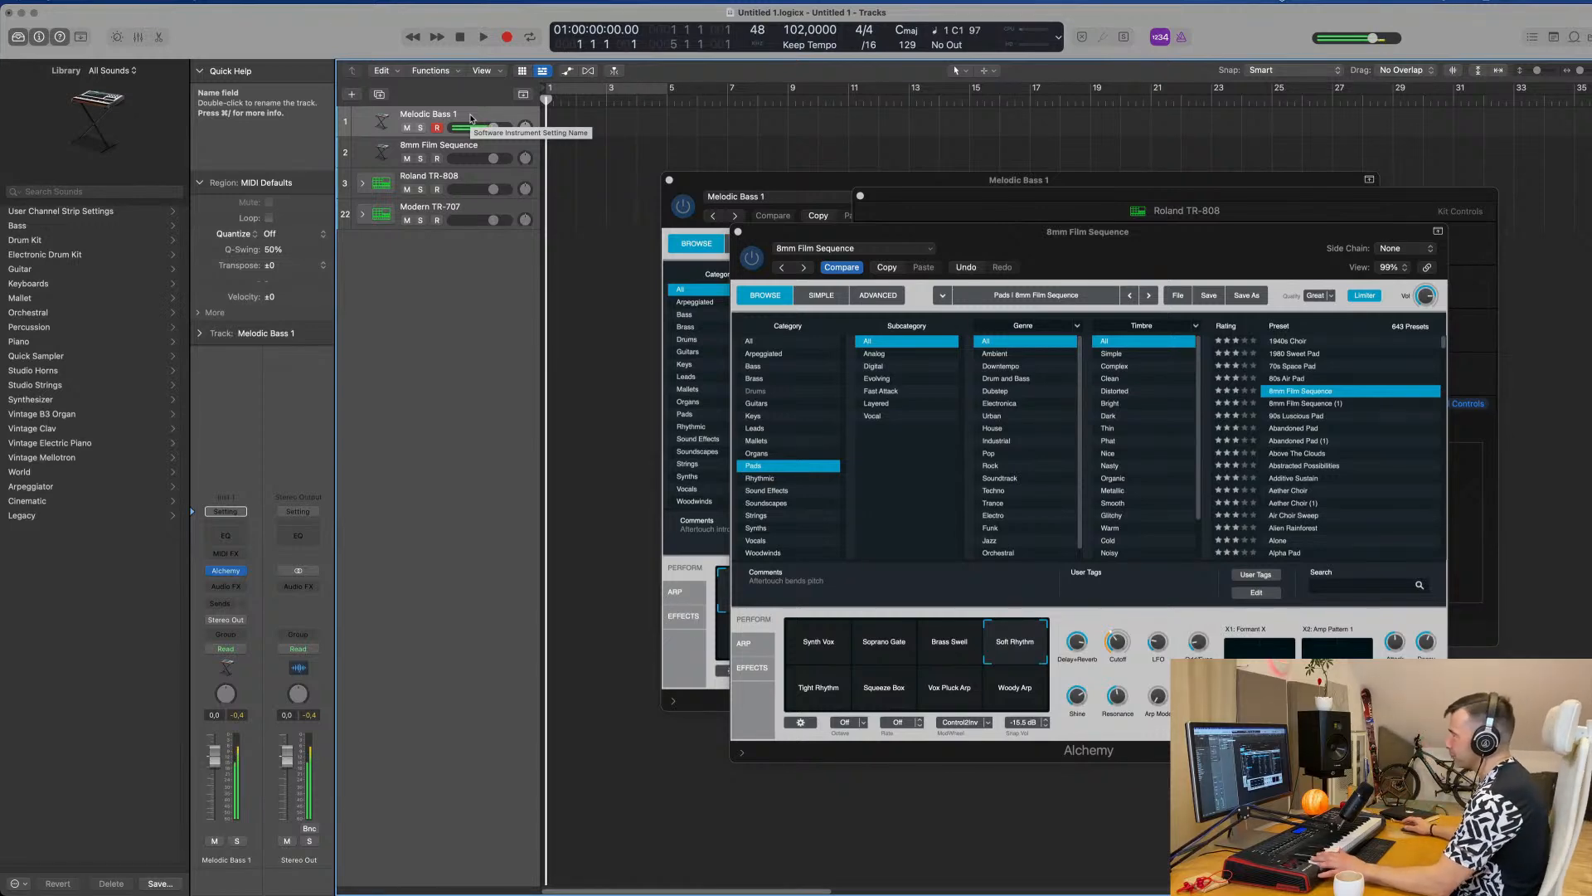
{"action": "left_click_drag", "start_coordinate": [798, 184], "coordinate": [683, 177]}
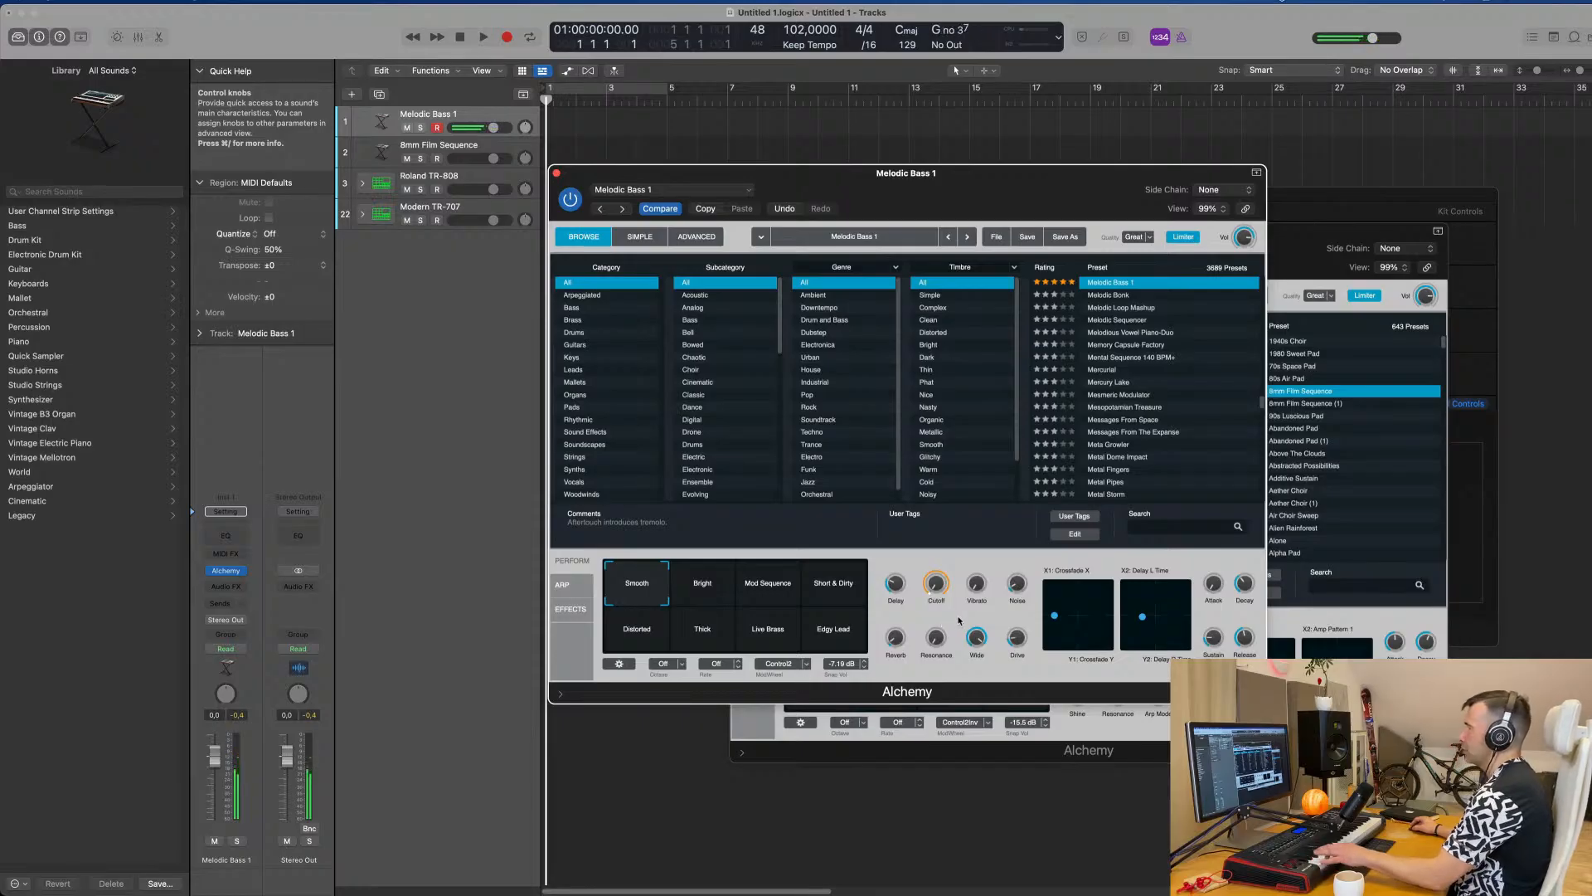
{"action": "left_click_drag", "start_coordinate": [804, 186], "coordinate": [880, 186]}
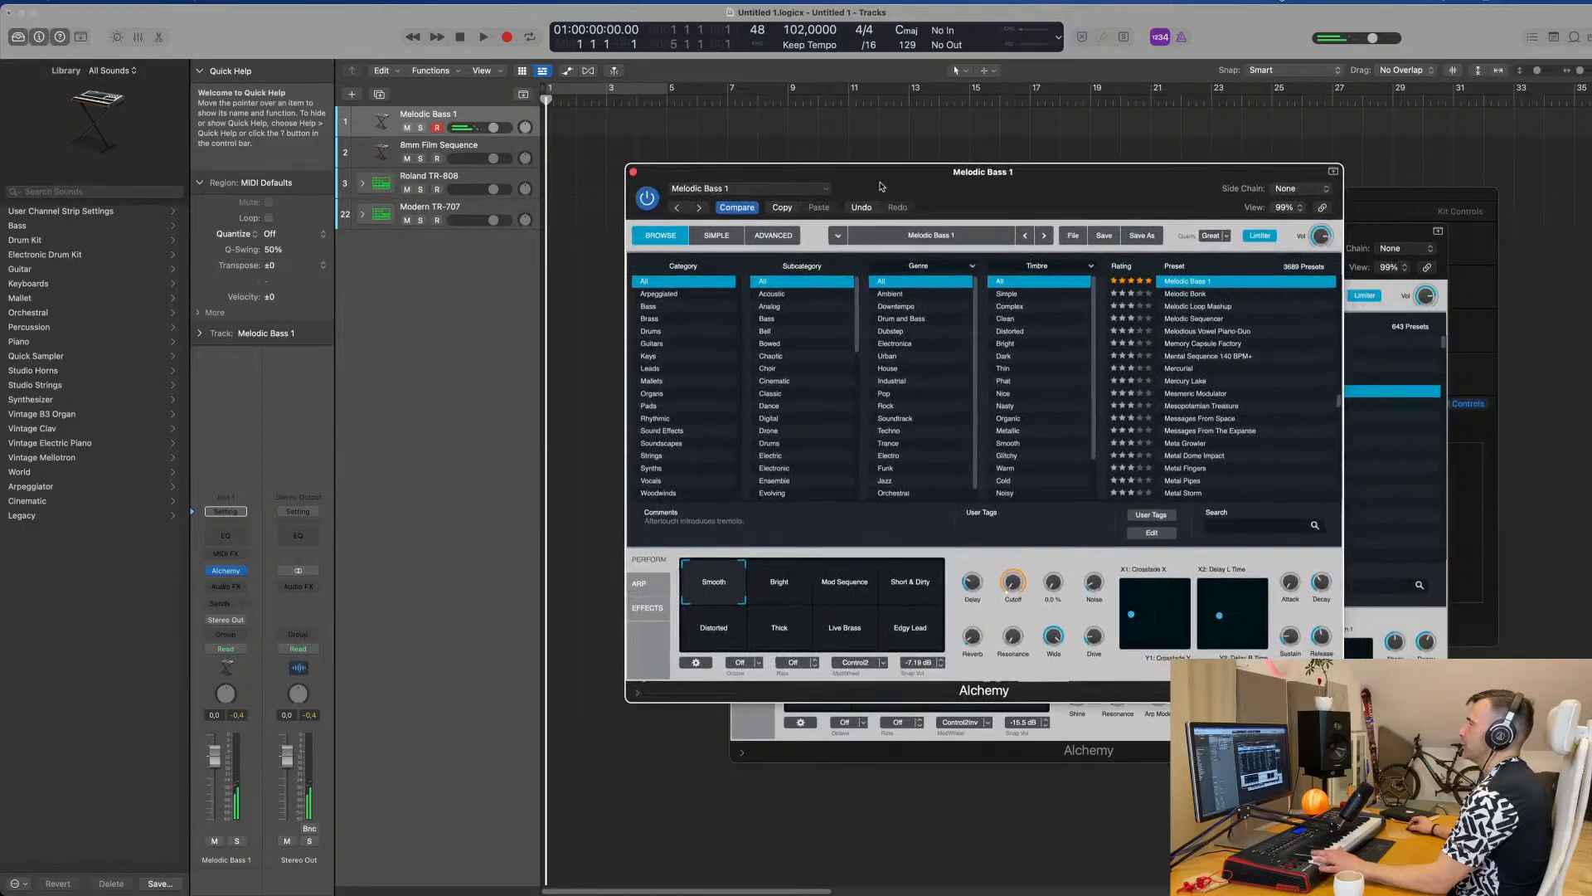
Expand the Roland TR-808 track stack and record a one-bar drum pattern on it within a four-bar cycle.
{"action": "left_click", "coordinate": [440, 175]}
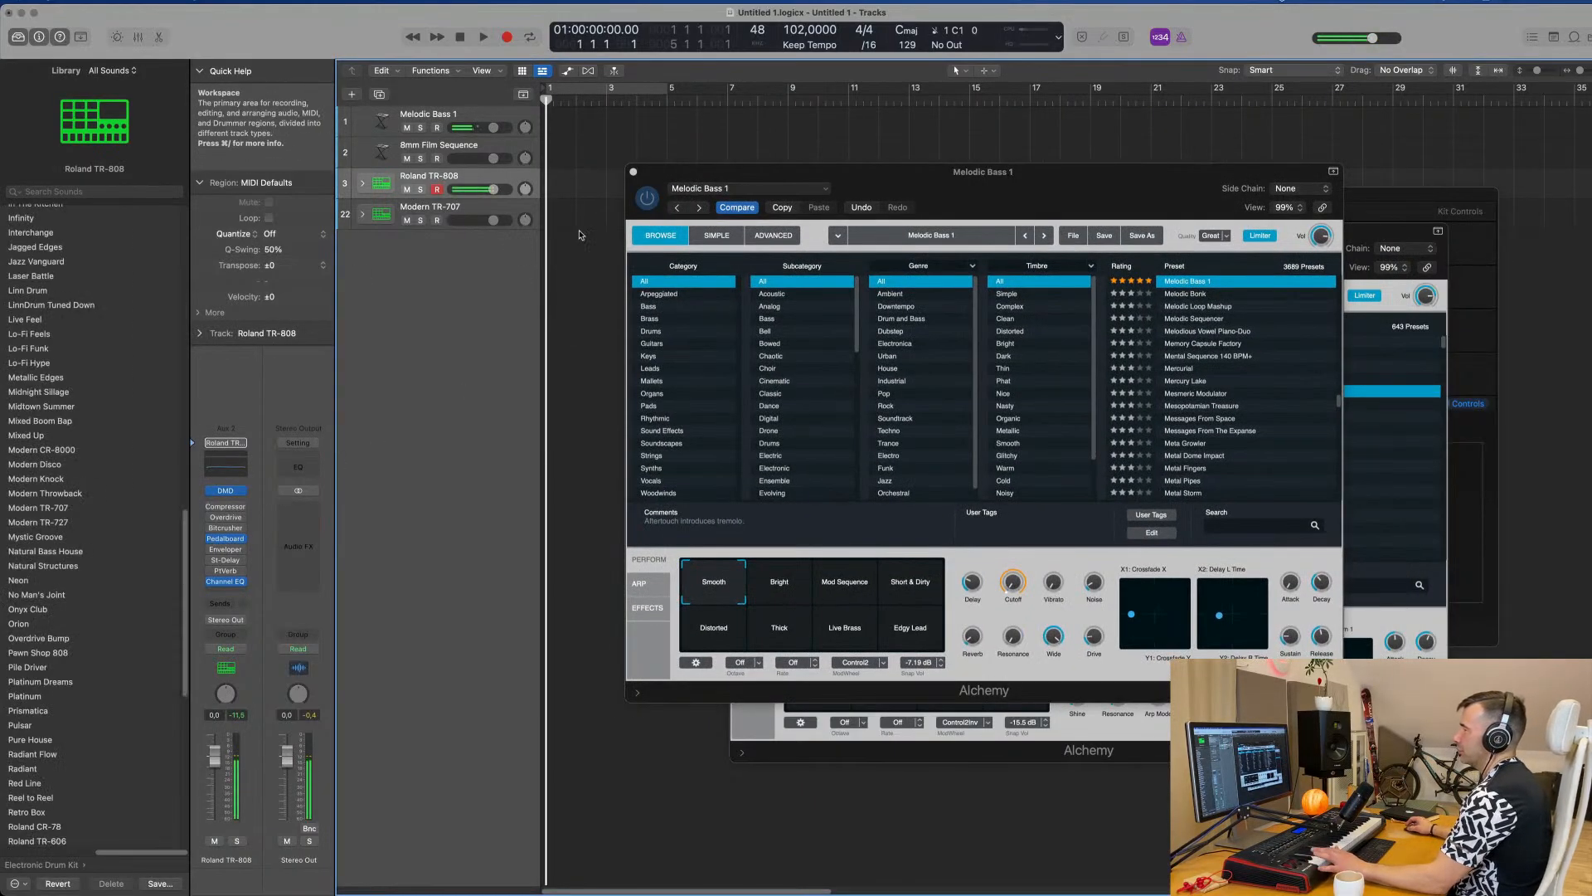
{"action": "left_click", "coordinate": [363, 183]}
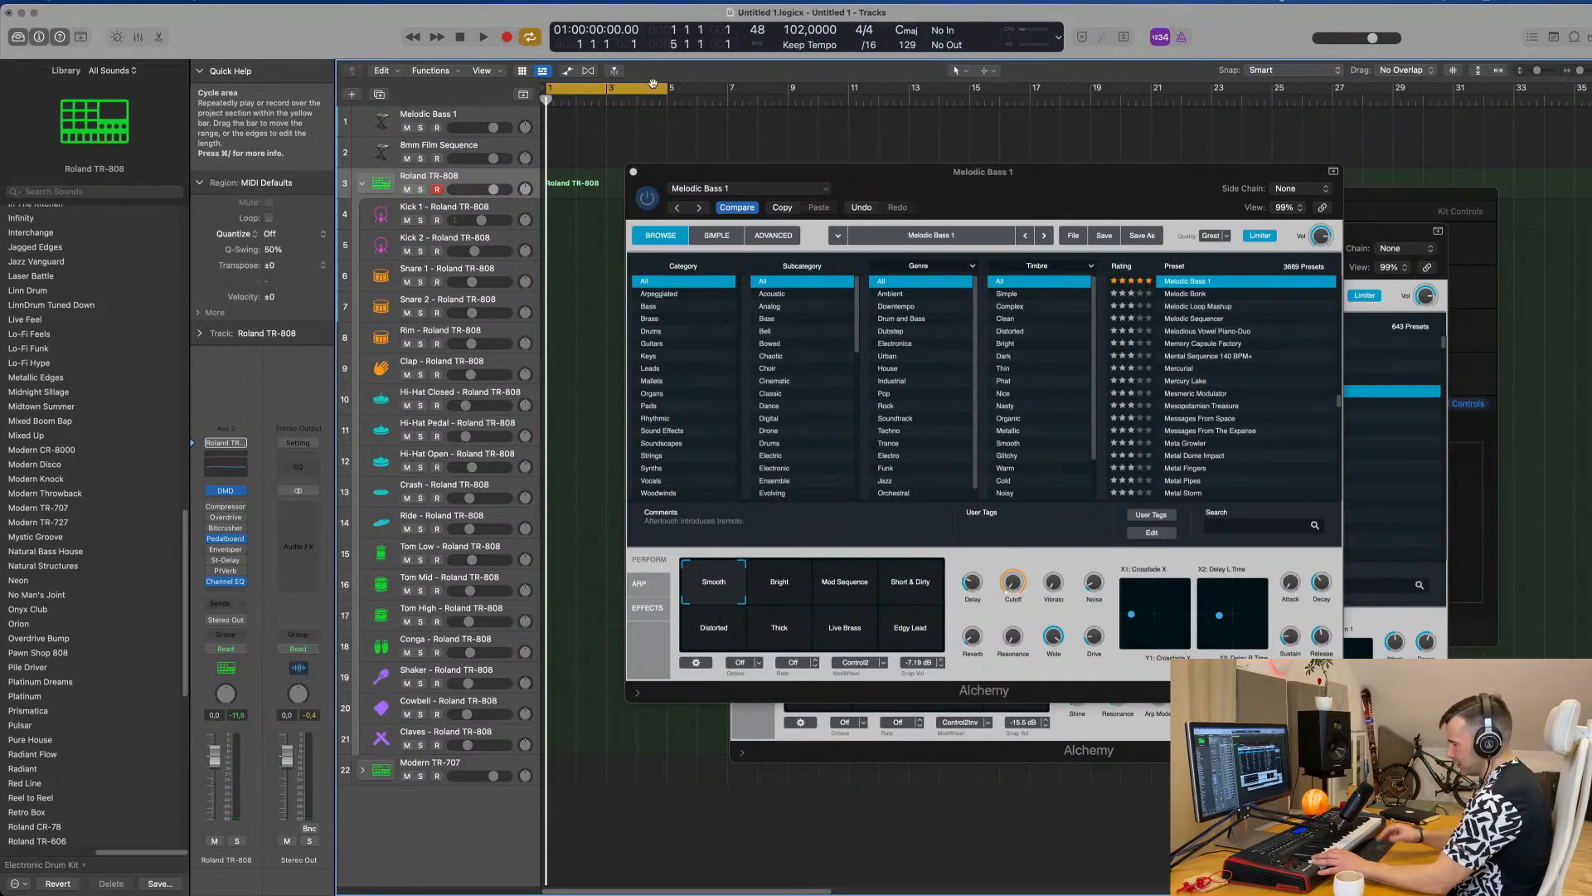
{"action": "key", "text": "r"}
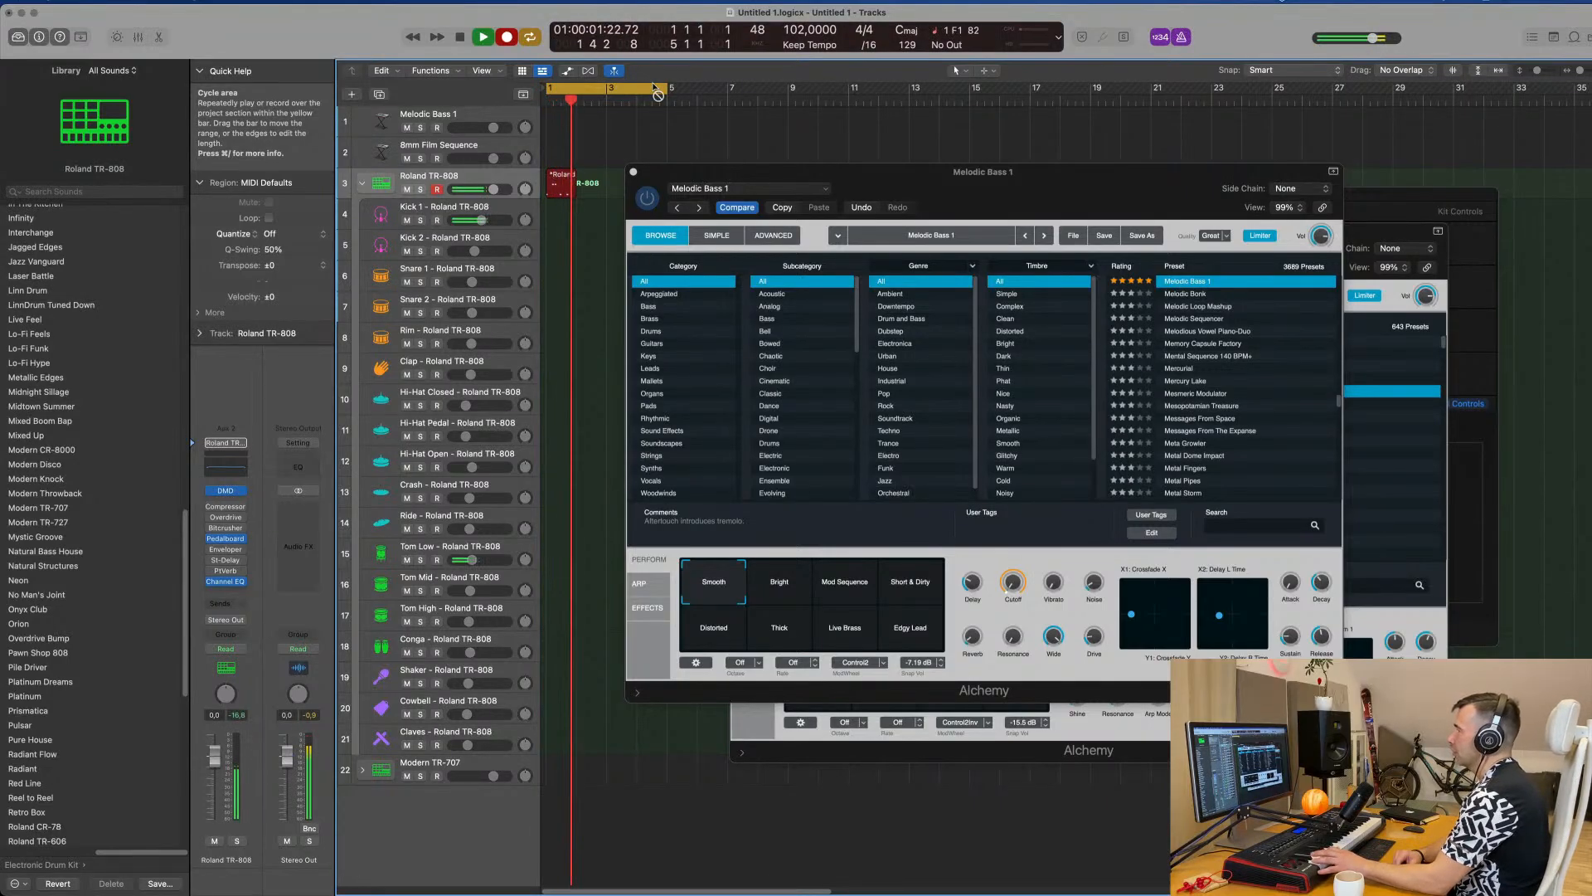
{"action": "key", "text": "space"}
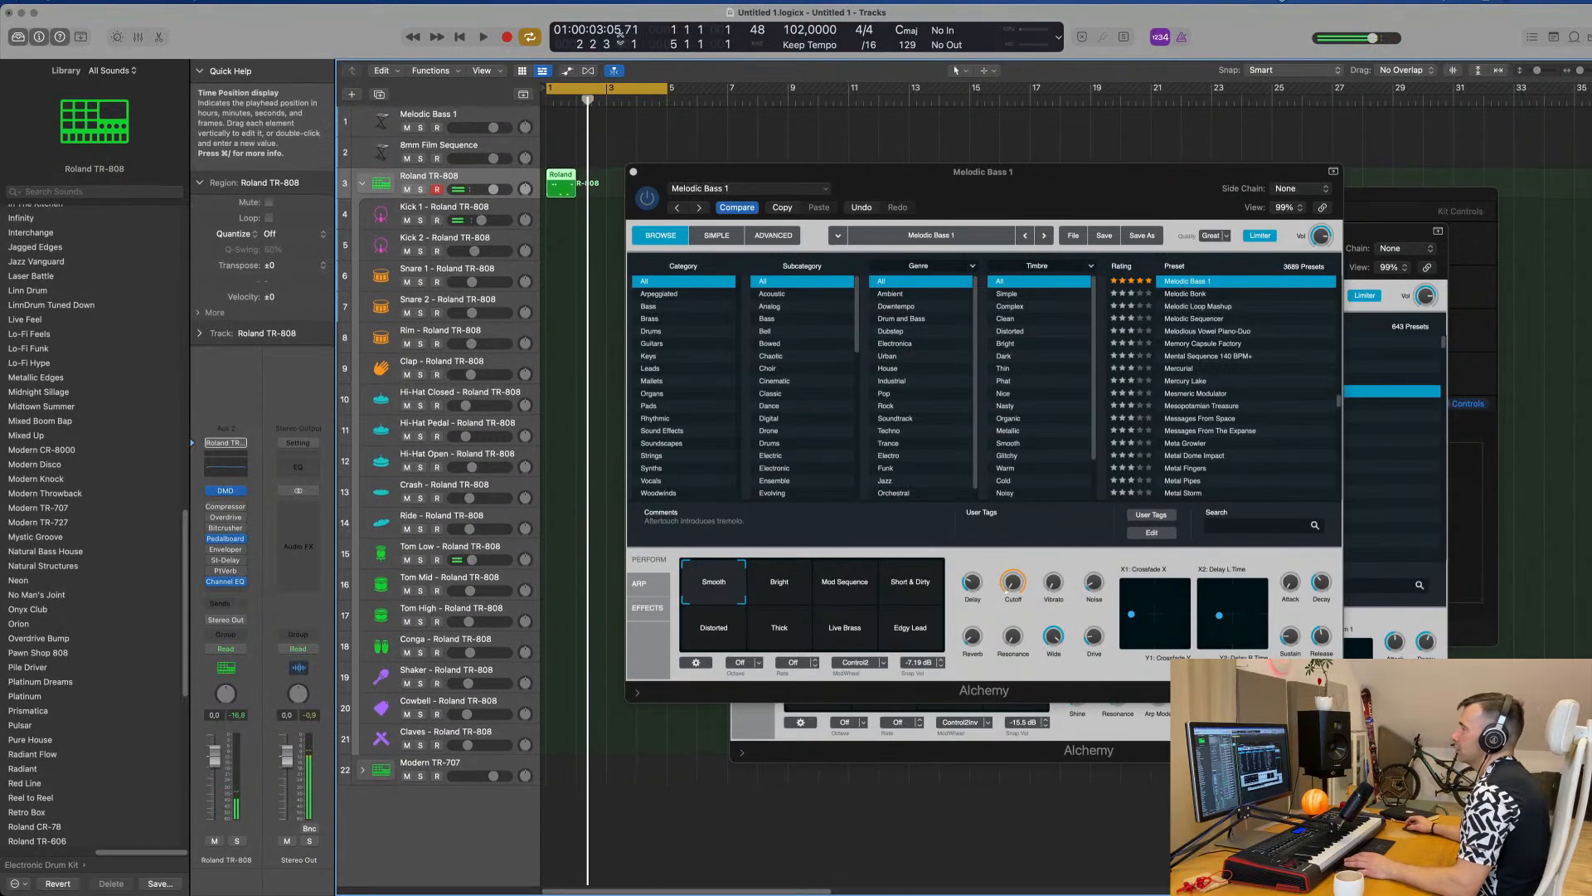
Move the recorded region to the Kick 1 subtrack, copy it to Kick 2, and play both back.
{"action": "left_click", "coordinate": [560, 178]}
{"action": "mouse_move", "coordinate": [560, 177]}
{"action": "left_mouse_down"}
{"action": "mouse_move", "coordinate": [564, 236]}
{"action": "mouse_move", "coordinate": [564, 207]}
{"action": "left_mouse_up"}
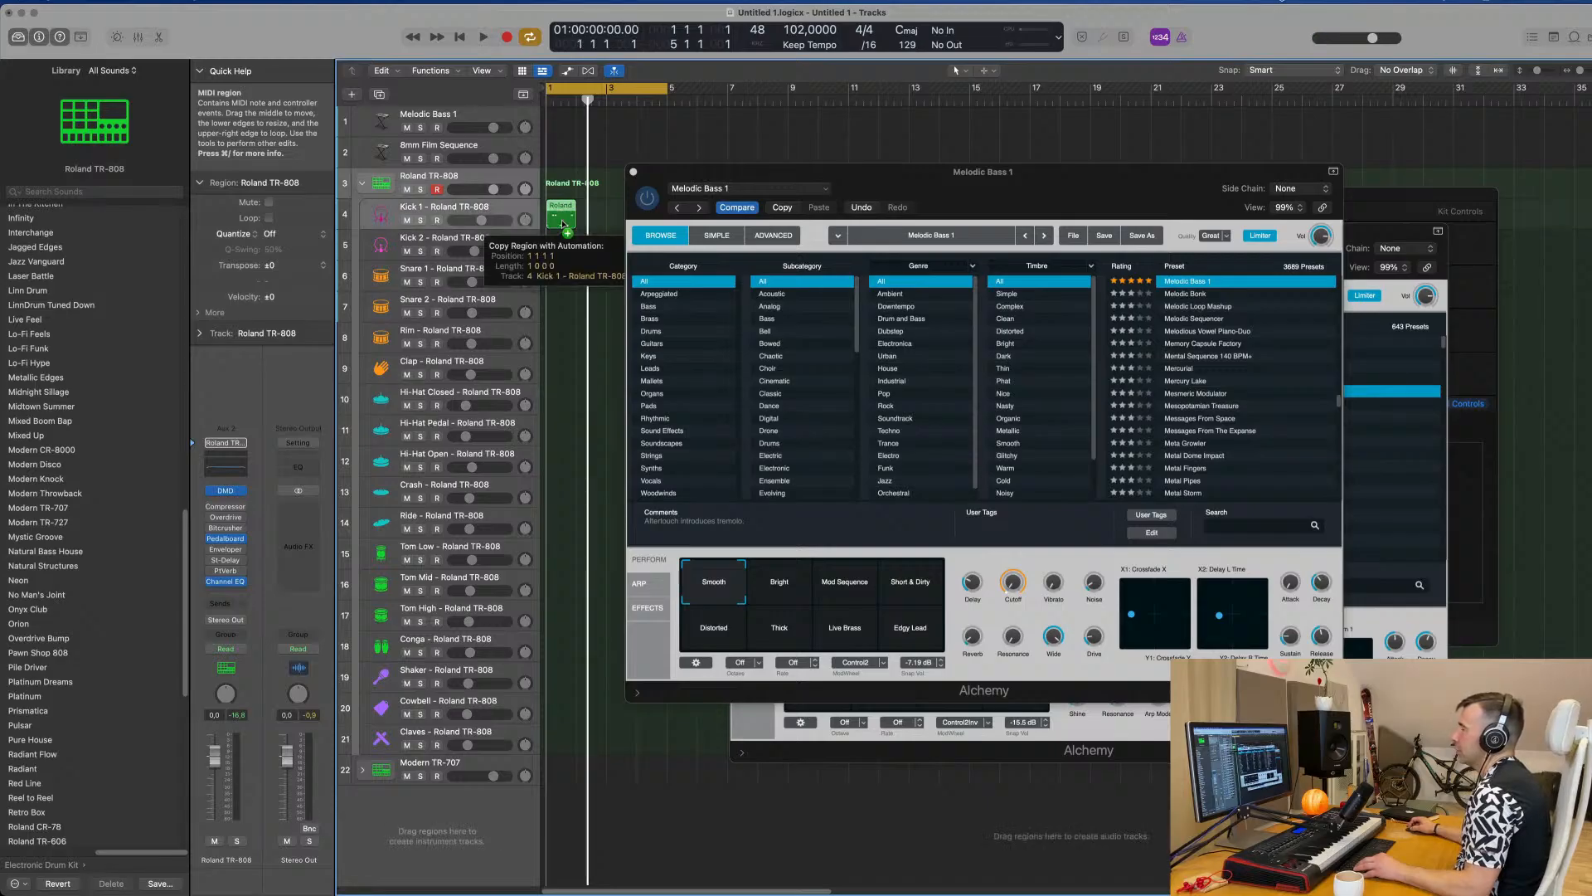
{"action": "left_click_drag", "start_coordinate": [564, 238], "coordinate": [563, 242]}
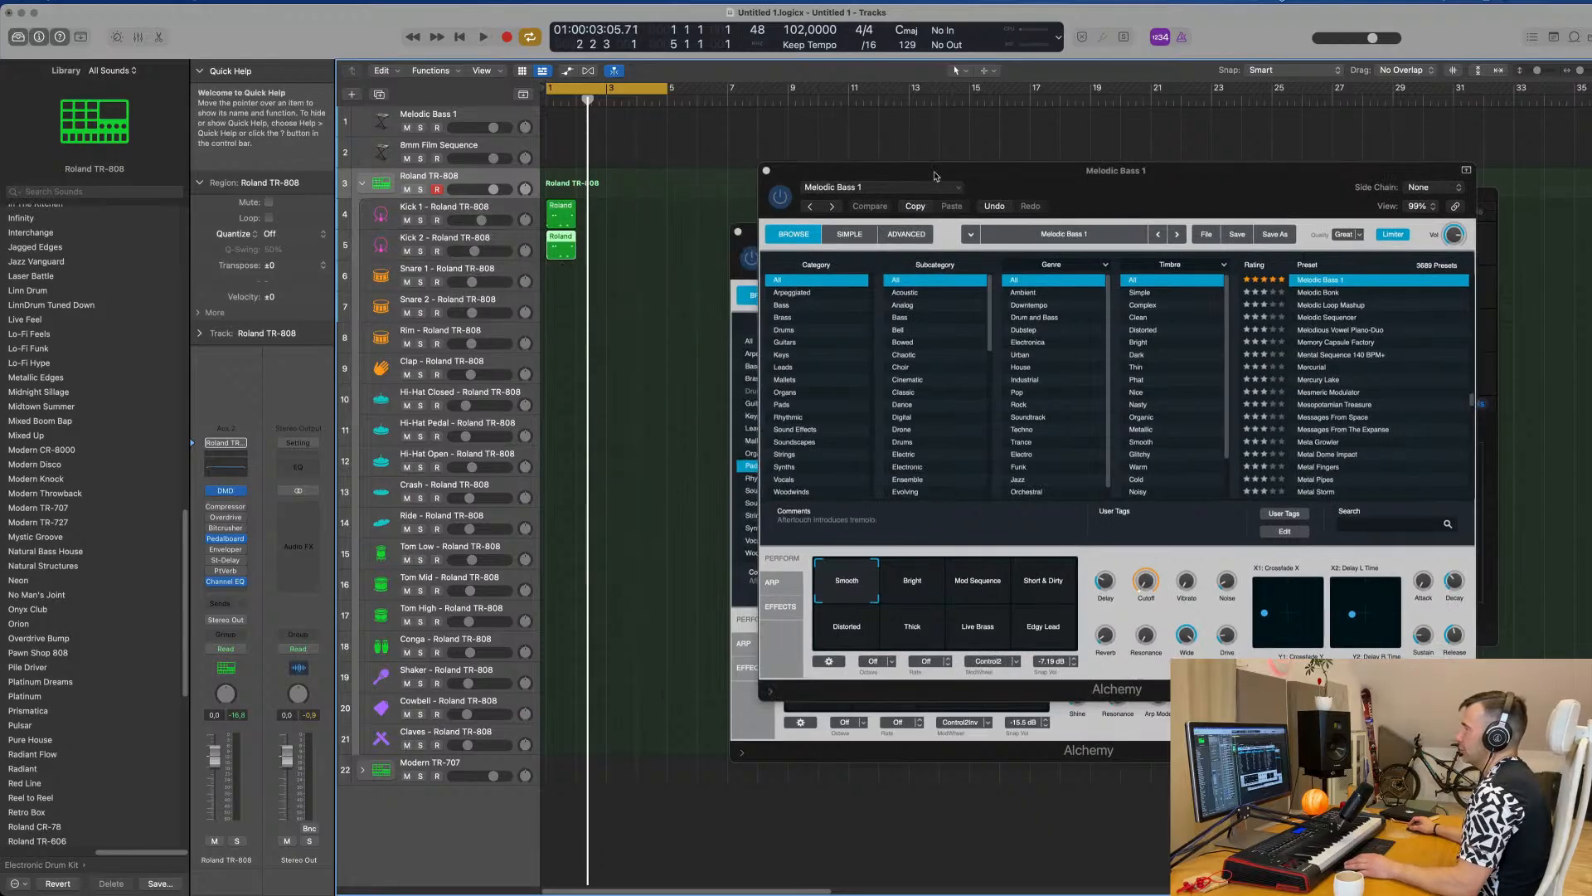
{"action": "left_click", "coordinate": [616, 234]}
{"action": "key", "text": "space"}
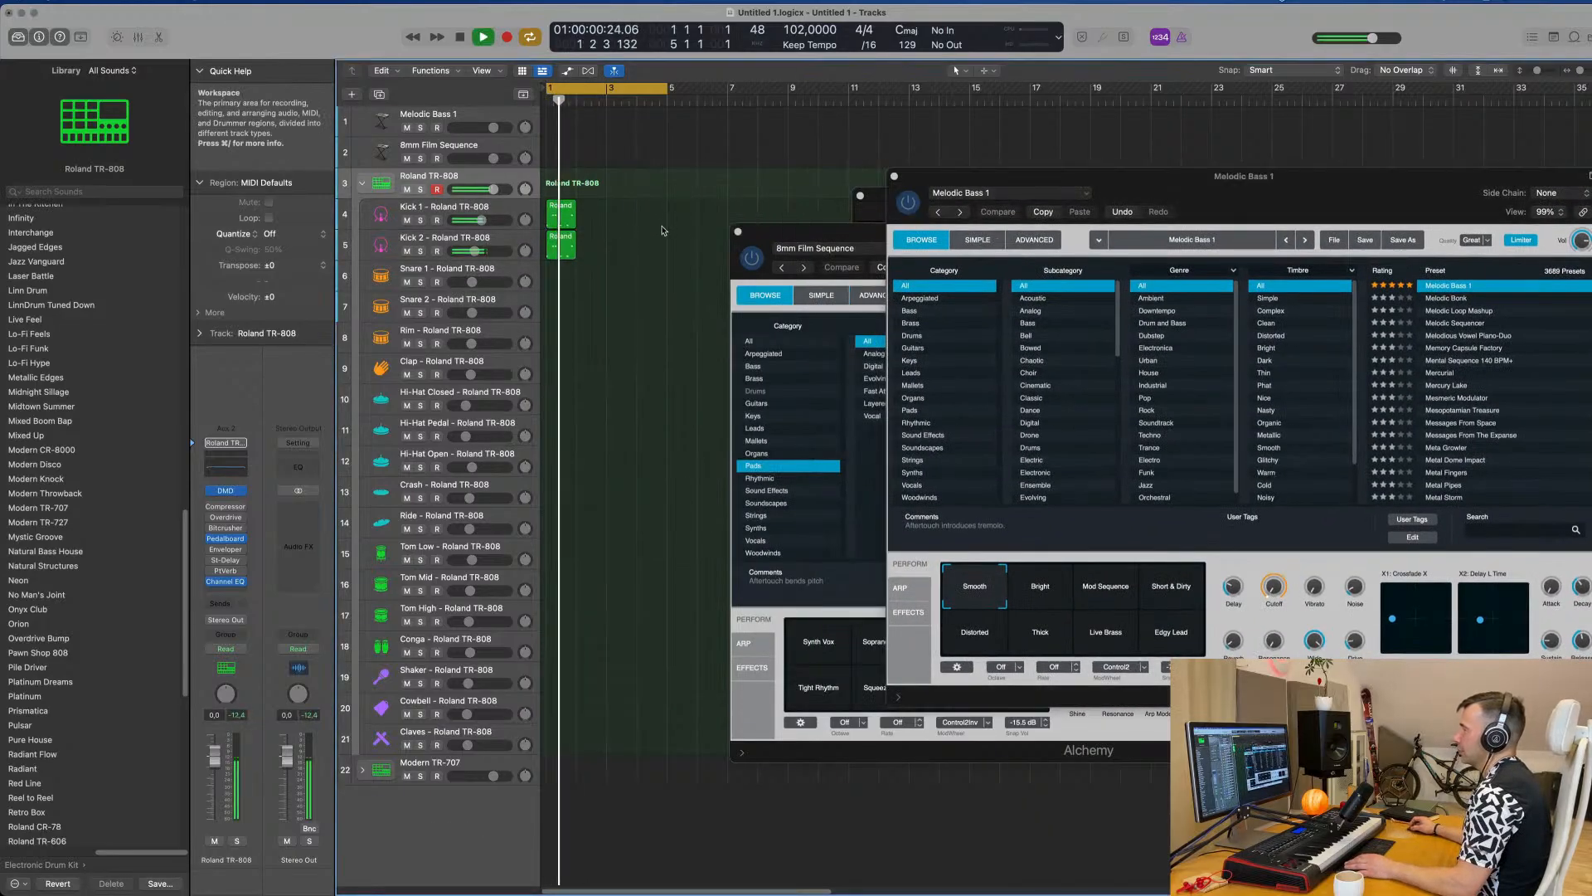
{"action": "key", "text": "space"}
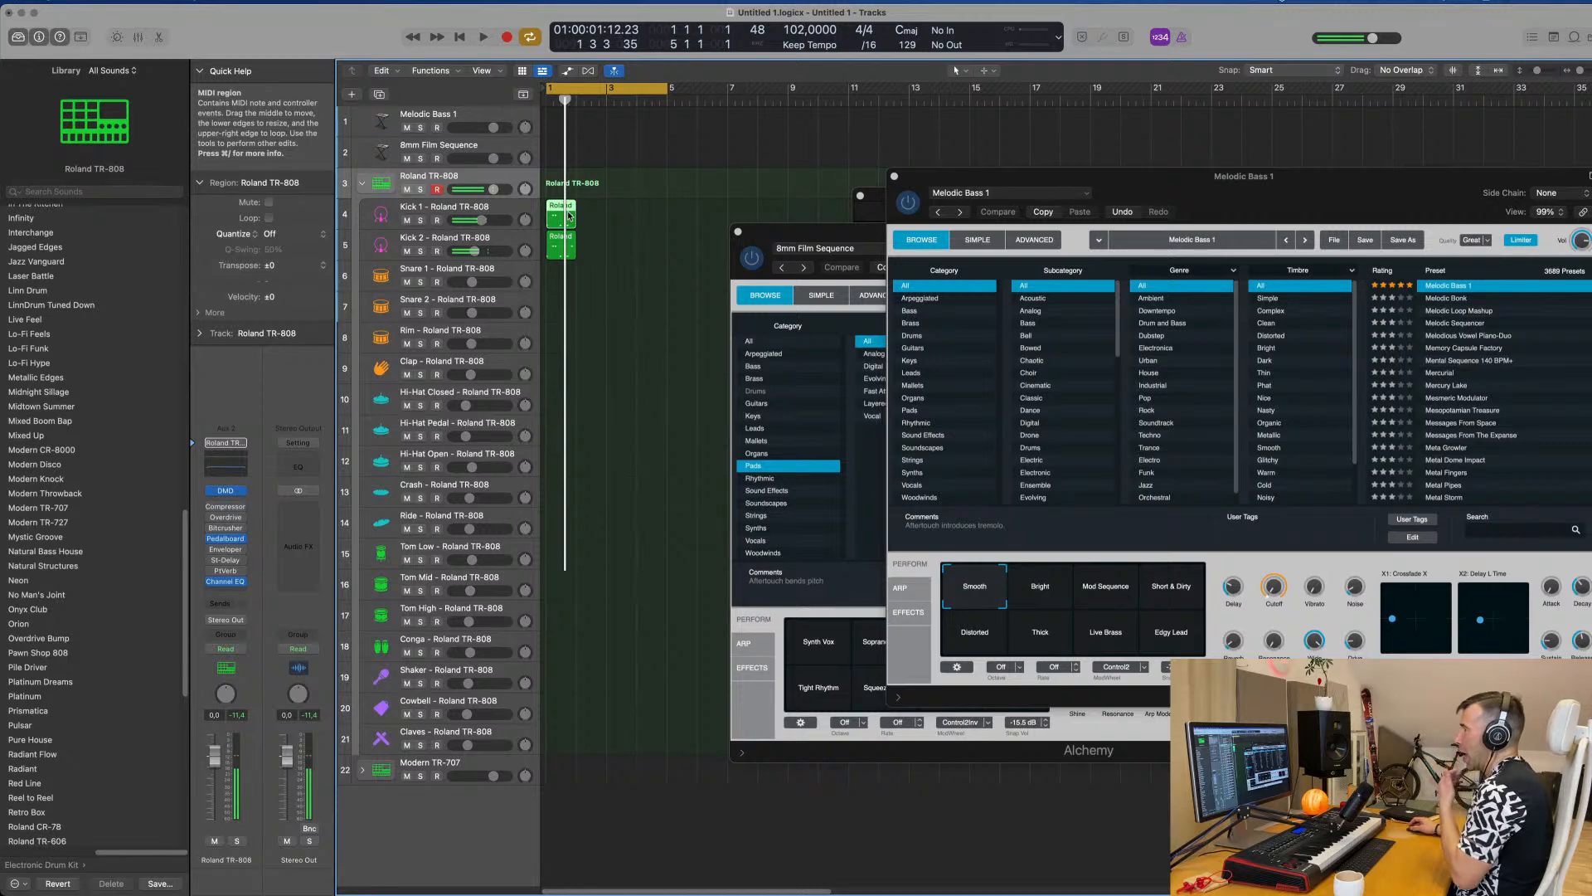
Open the Kick 1 region's notes and align the first C1 note with the start of the region.
{"action": "double_click", "coordinate": [569, 216]}
{"action": "scroll", "coordinate": [574, 728], "scroll_direction": "down", "scroll_amount": 5}
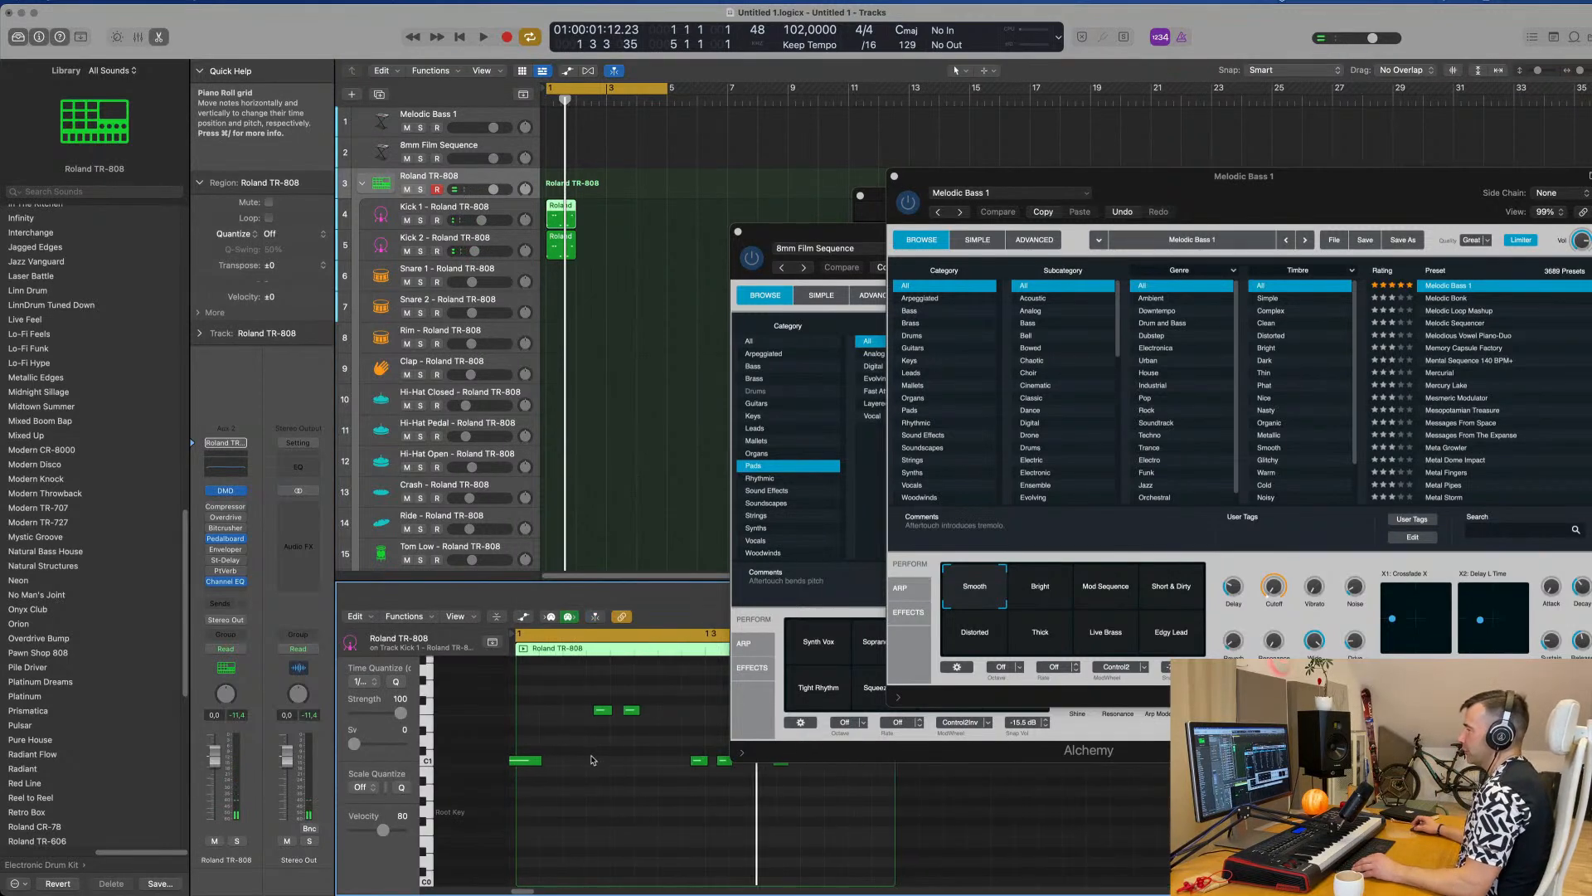
{"action": "scroll", "coordinate": [592, 762], "scroll_direction": "down", "scroll_amount": 3}
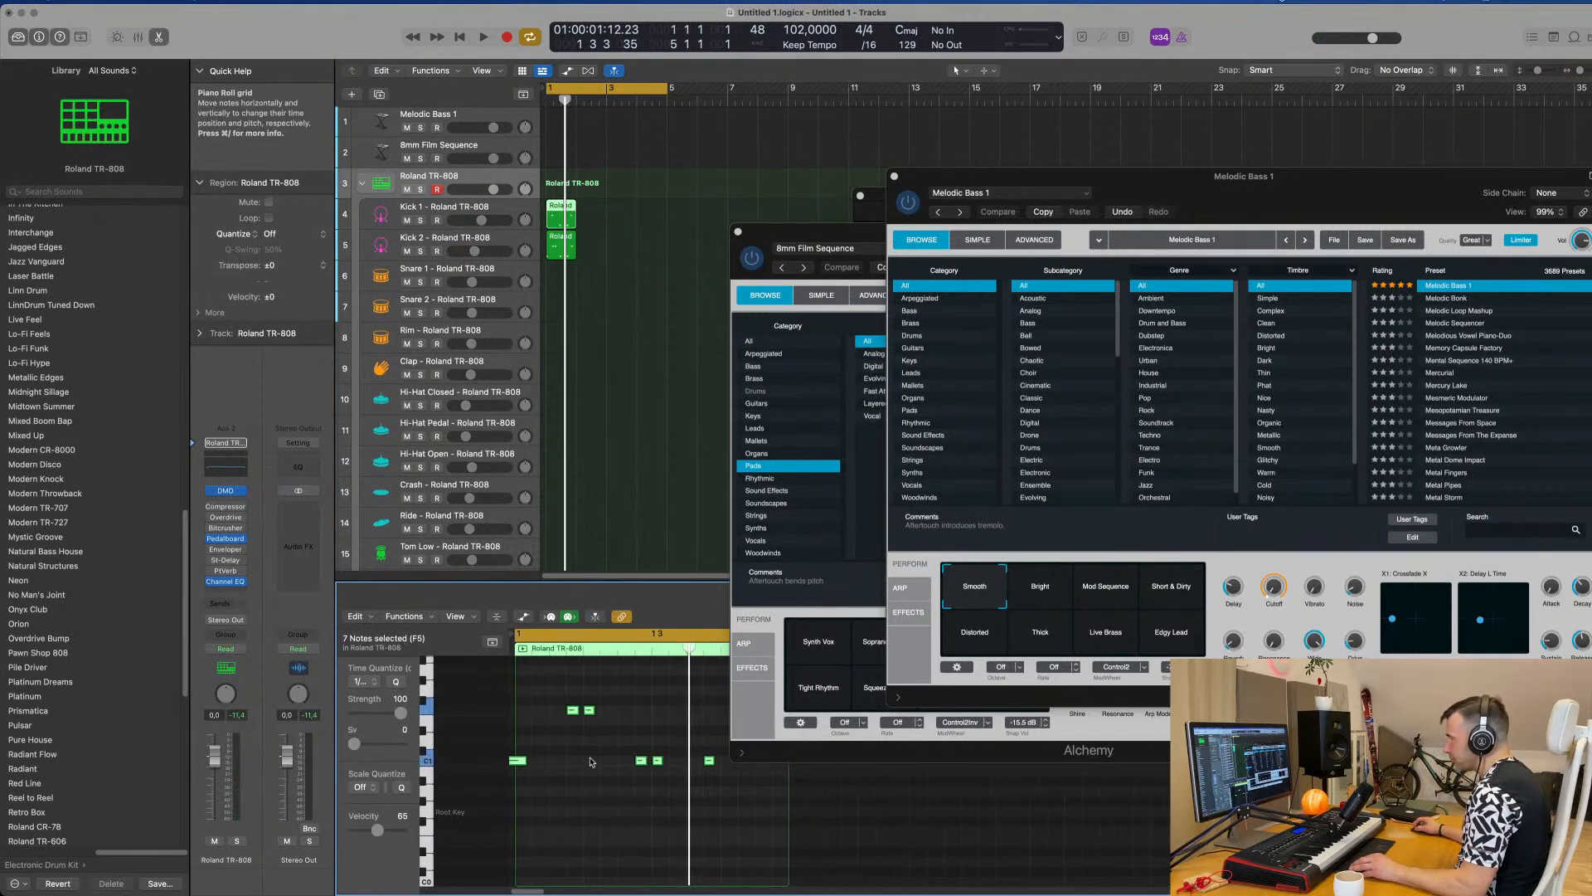
{"action": "left_click_drag", "start_coordinate": [519, 763], "coordinate": [527, 761]}
{"action": "scroll", "coordinate": [569, 813], "scroll_direction": "up", "scroll_amount": 5}
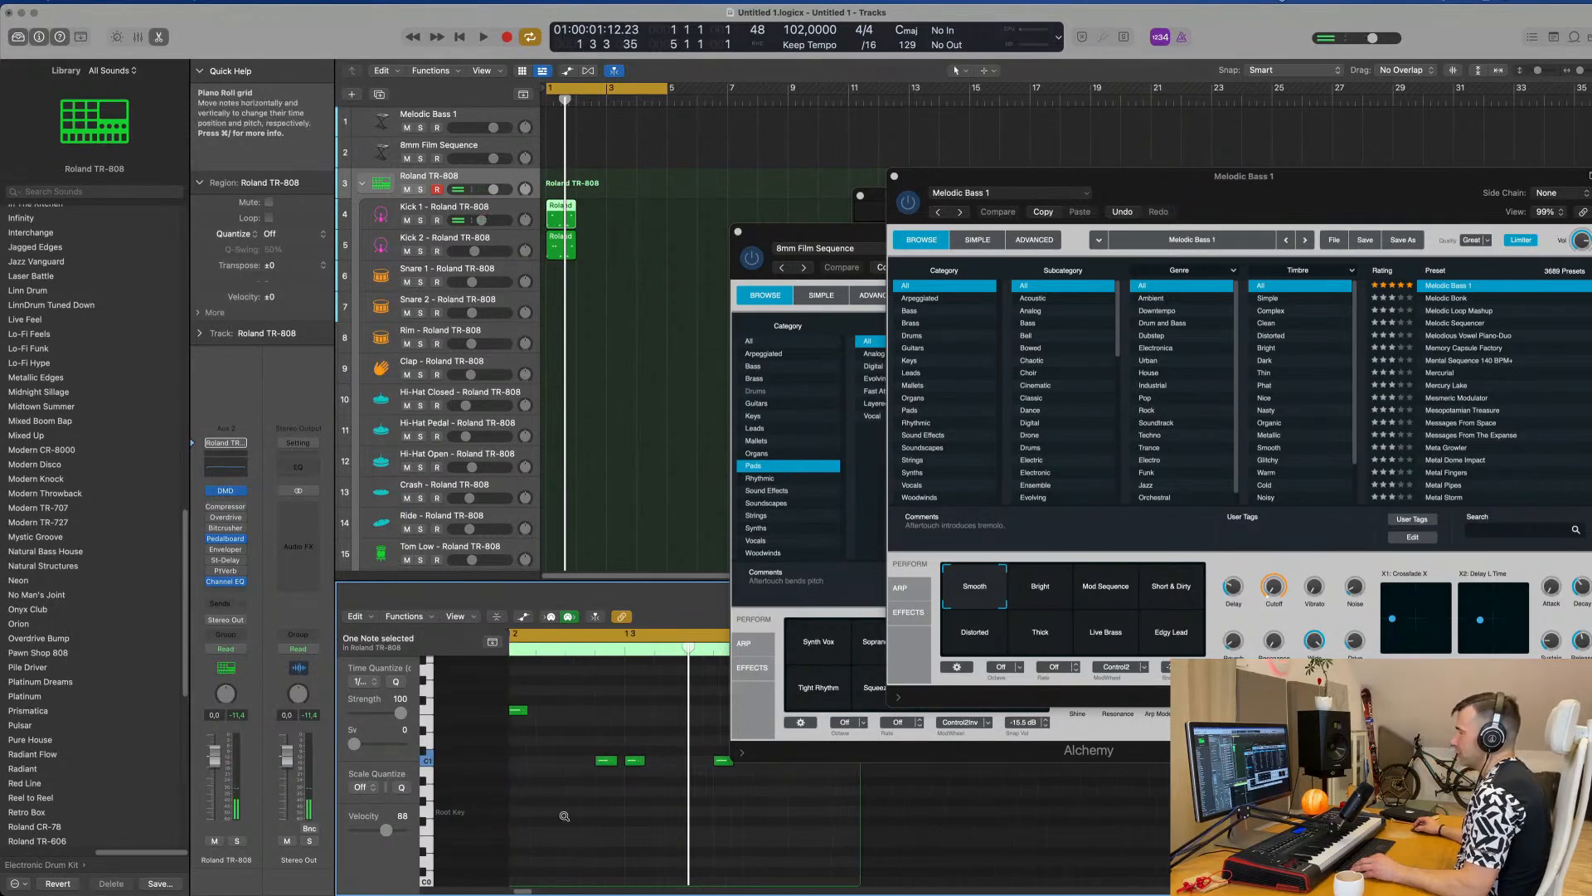
{"action": "scroll", "coordinate": [569, 816], "scroll_direction": "left", "scroll_amount": 1}
{"action": "mouse_move", "coordinate": [540, 763]}
{"action": "left_mouse_down"}
{"action": "mouse_move", "coordinate": [578, 764]}
{"action": "mouse_move", "coordinate": [557, 765]}
{"action": "left_mouse_up"}
{"action": "key", "text": "space"}
{"action": "scroll", "coordinate": [589, 796], "scroll_direction": "down", "scroll_amount": 3}
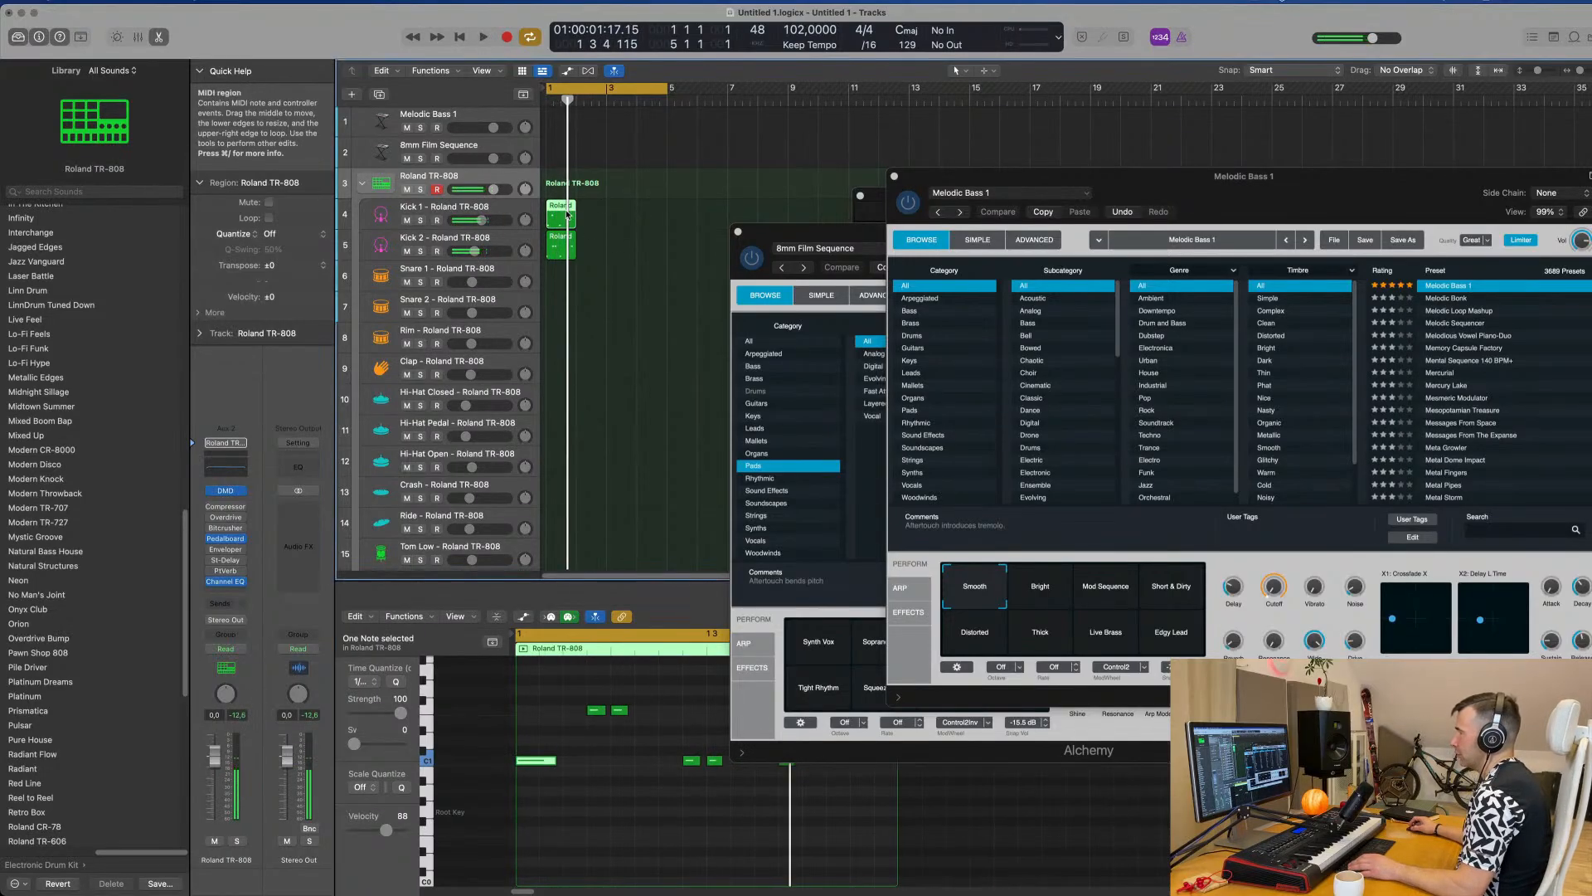
Solo Kick 1 and delete the three notes above C1 from its region, keeping only the C1 hits.
{"action": "left_click", "coordinate": [421, 219]}
{"action": "key", "text": "space"}
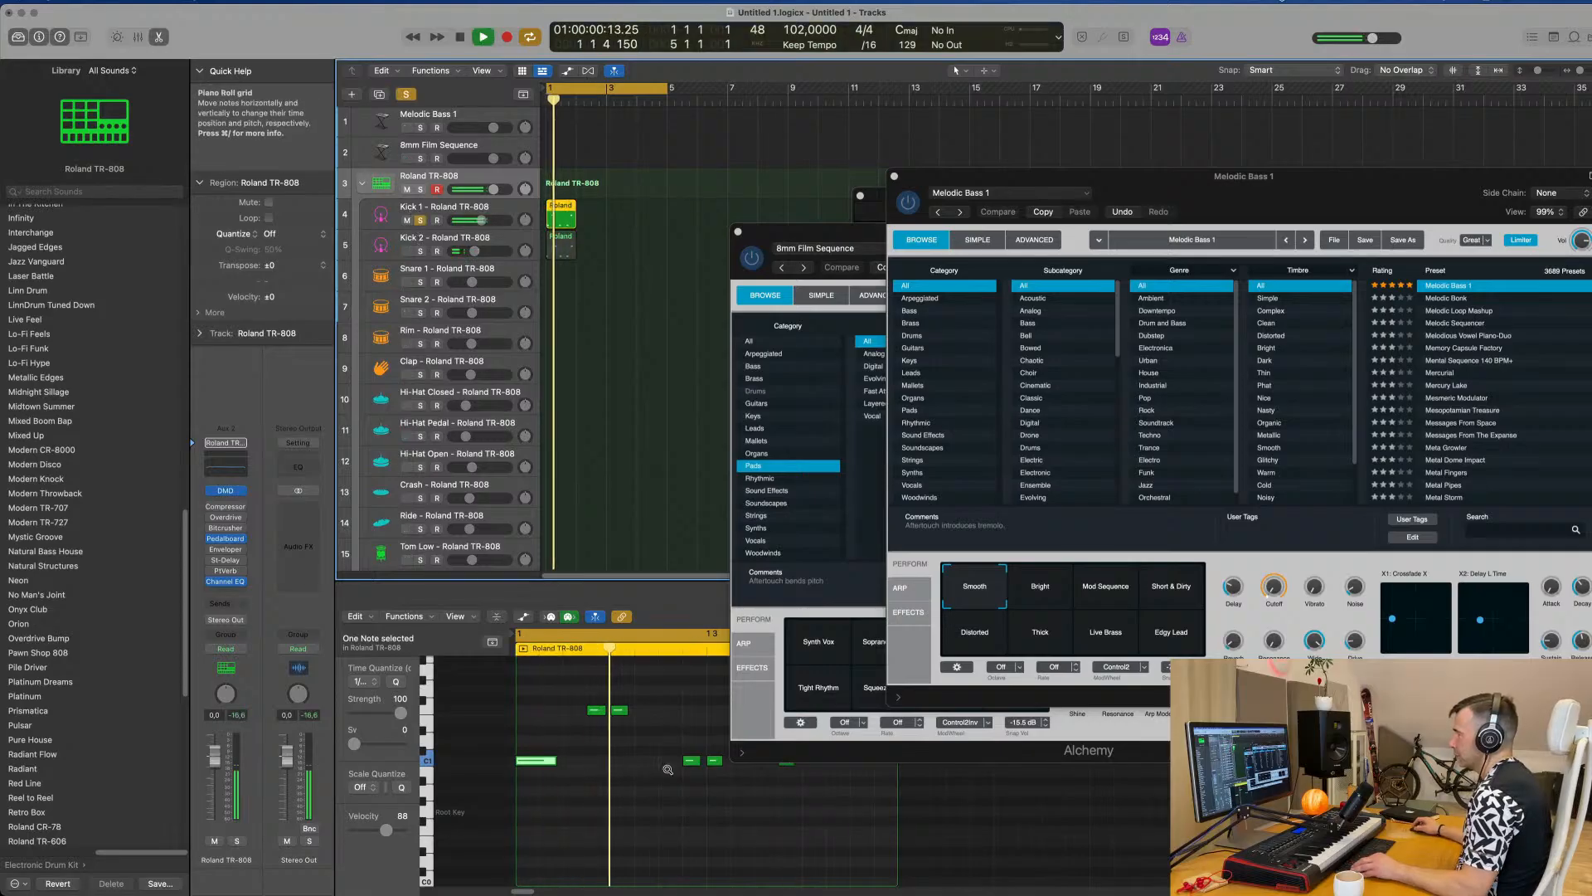
{"action": "scroll", "coordinate": [587, 758], "scroll_direction": "down", "scroll_amount": 3}
{"action": "key", "text": "space"}
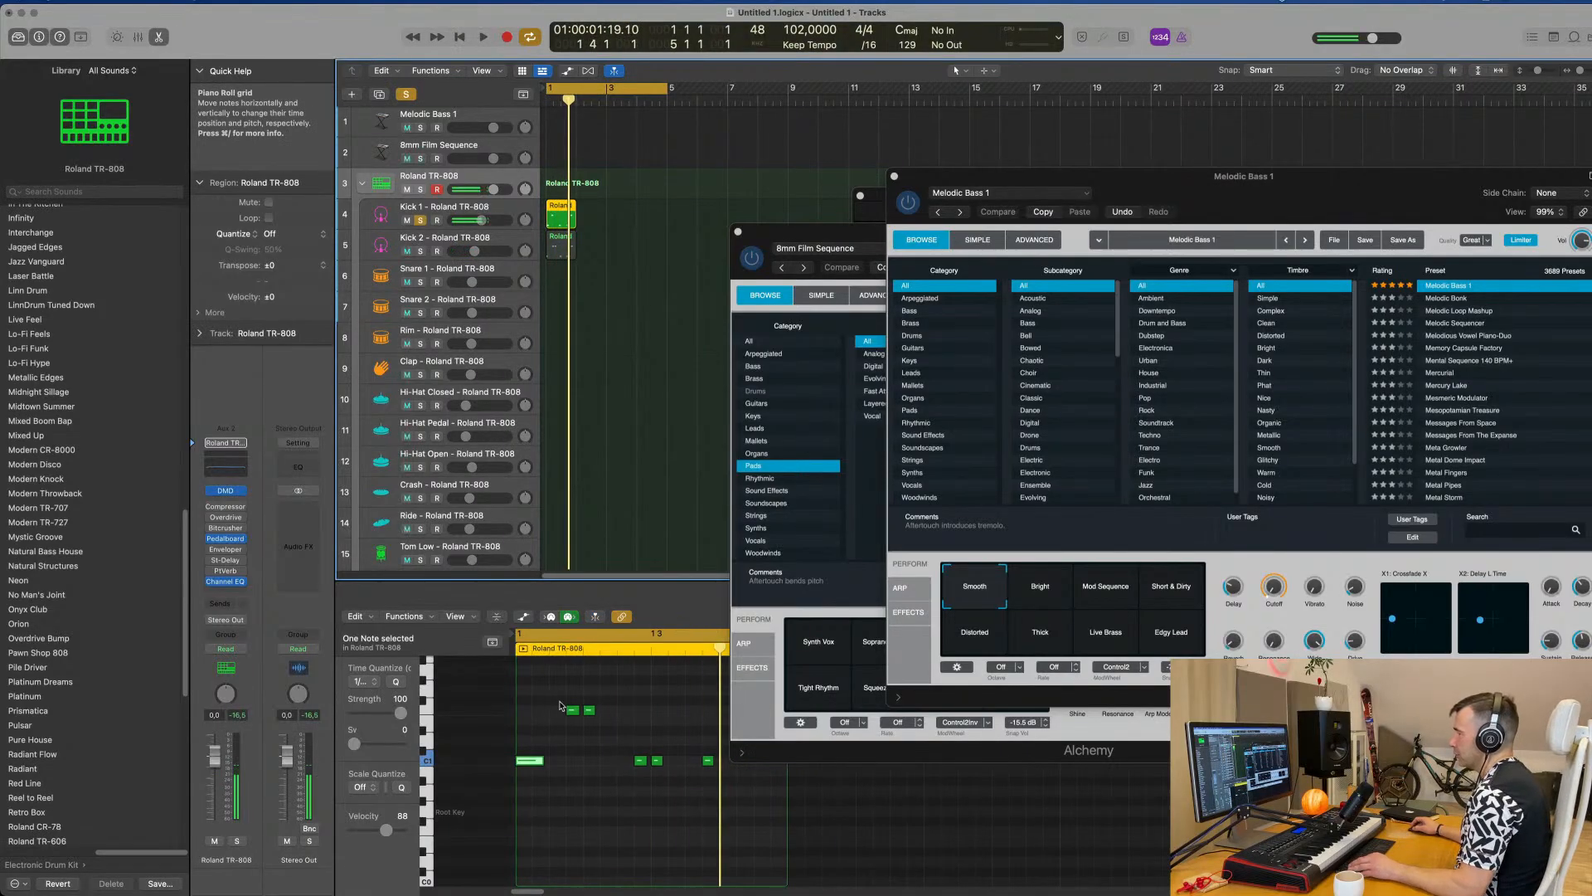
{"action": "left_click_drag", "start_coordinate": [543, 697], "coordinate": [706, 723]}
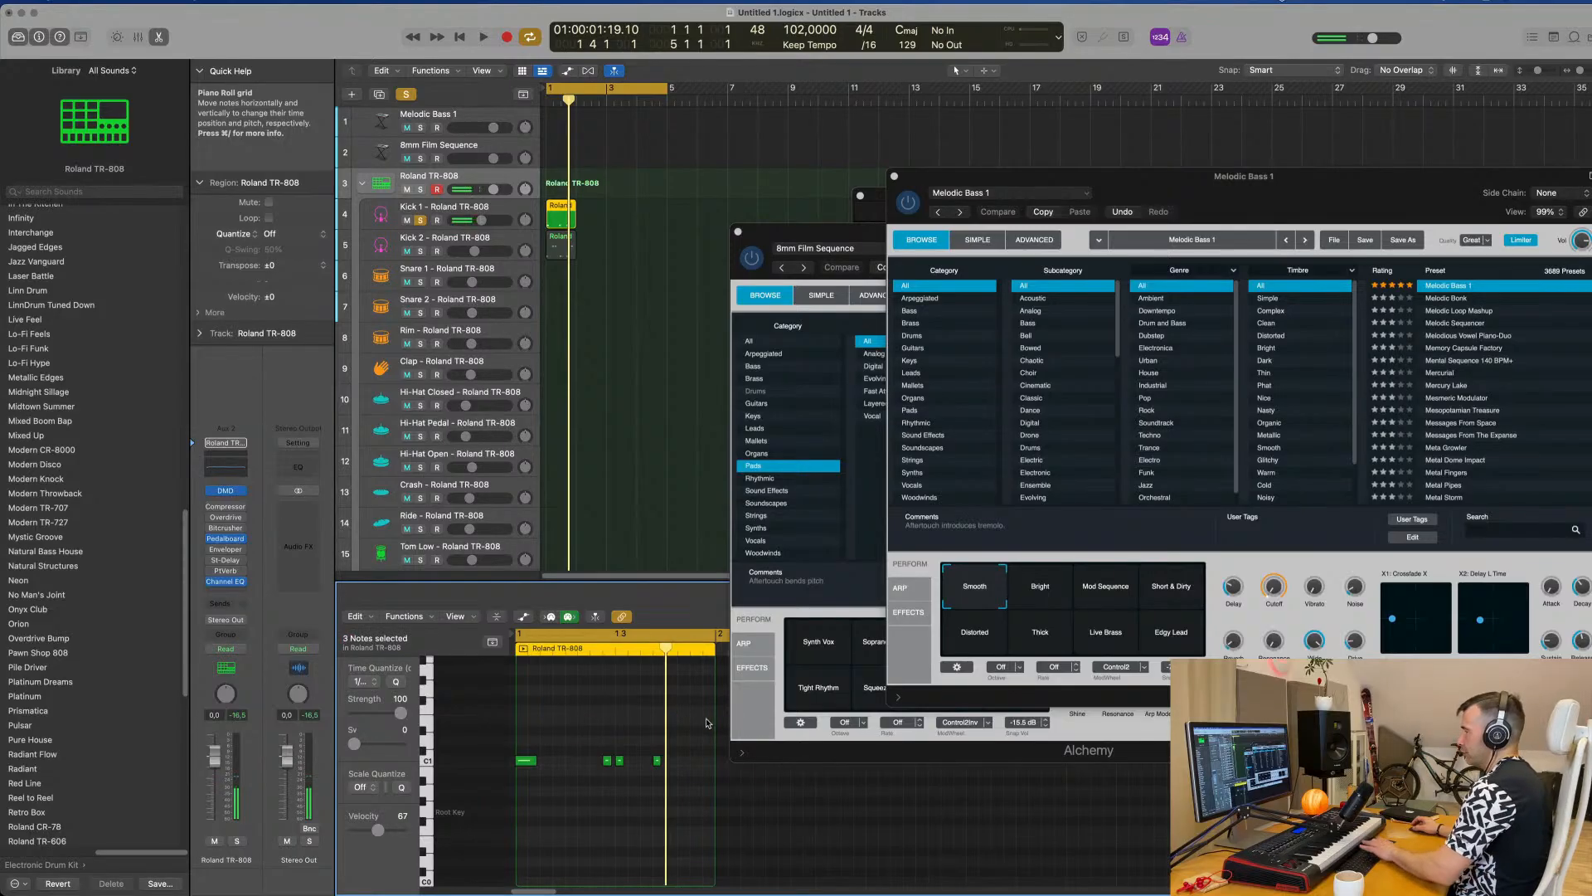
{"action": "key", "text": "space"}
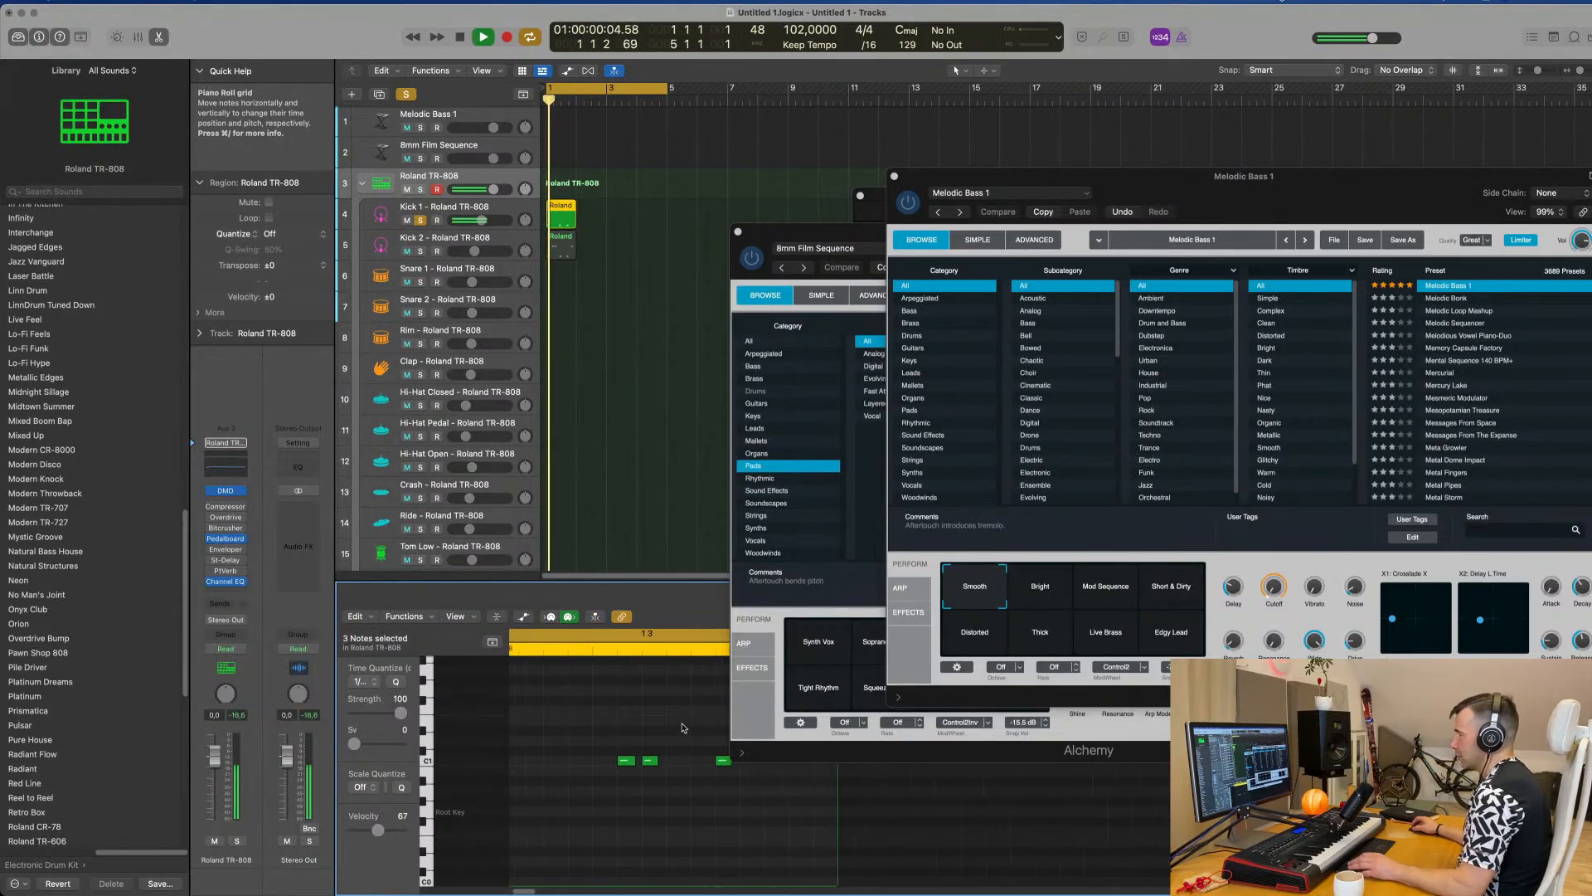
{"action": "key", "text": "space"}
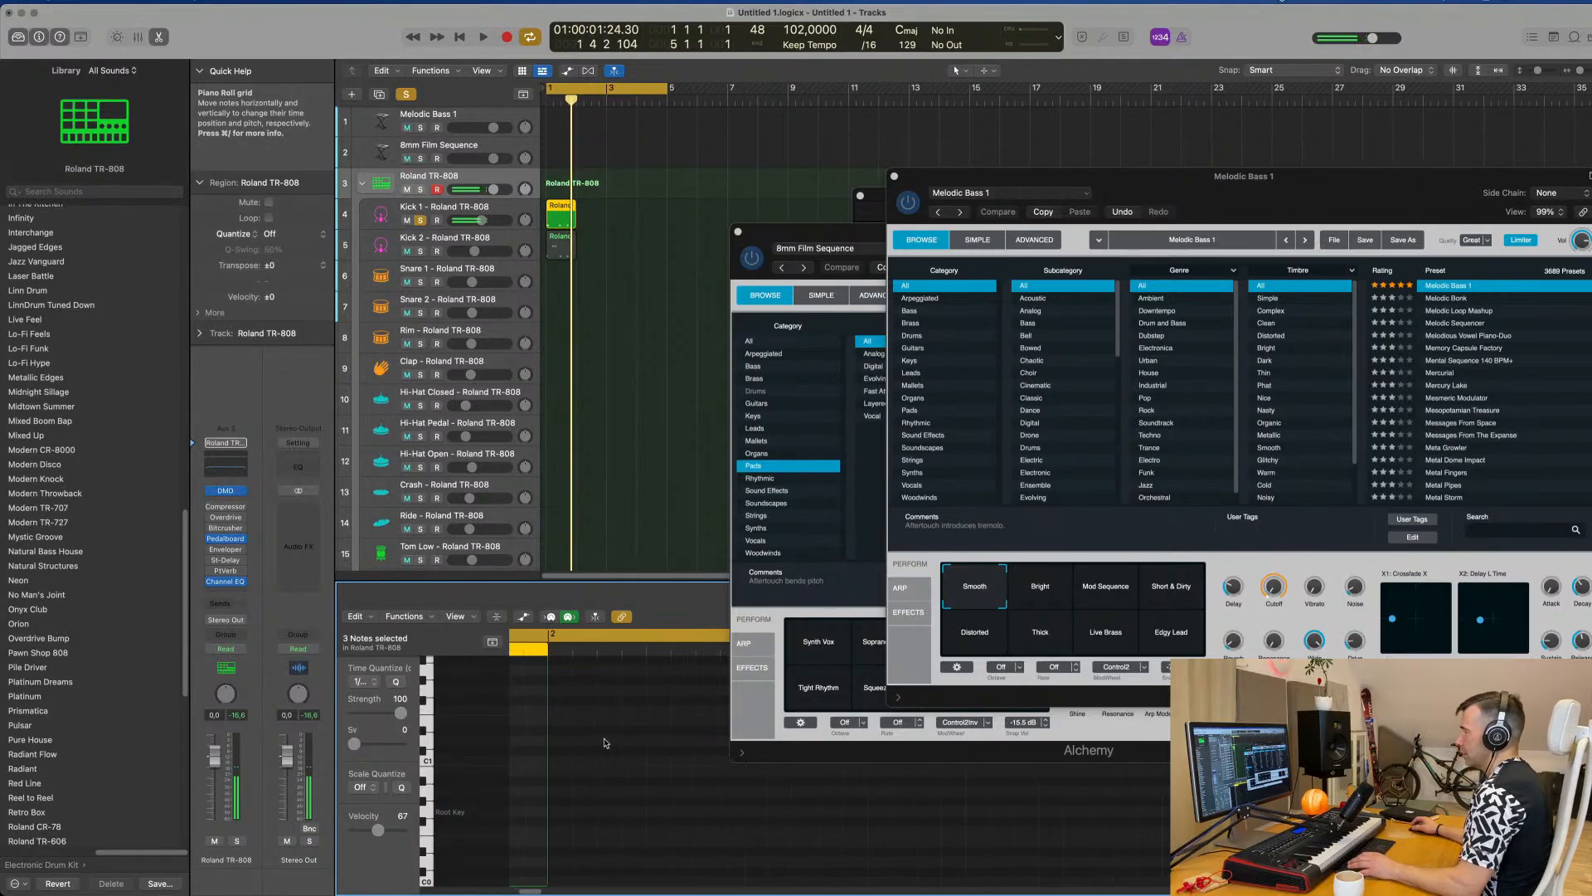
{"action": "scroll", "coordinate": [557, 749], "scroll_direction": "left", "scroll_amount": 1}
{"action": "scroll", "coordinate": [578, 742], "scroll_direction": "left", "scroll_amount": 2}
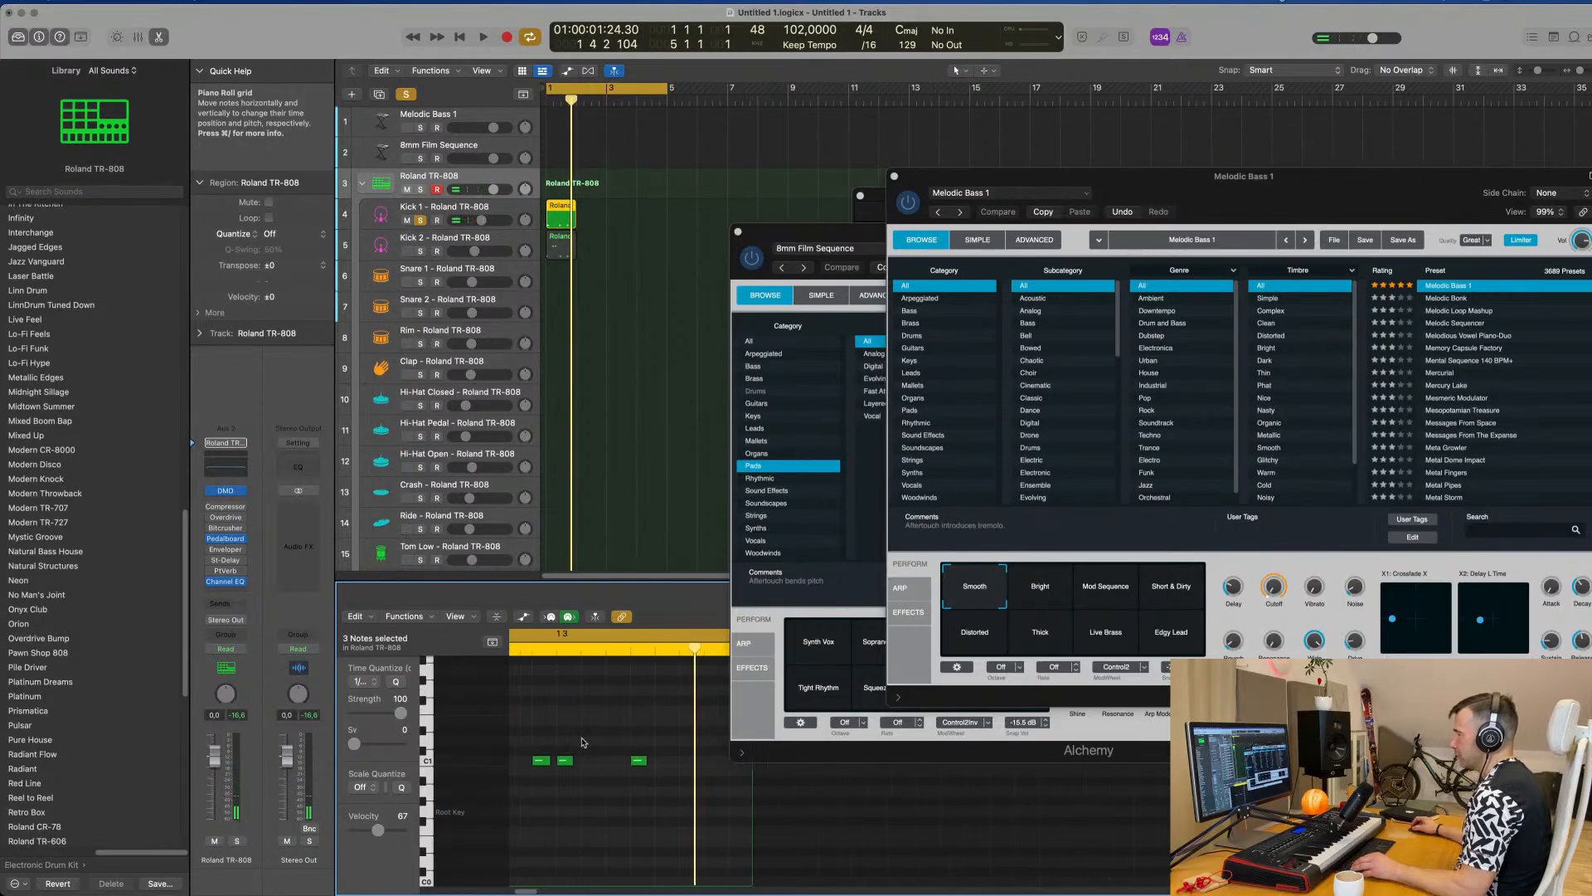
Shift the last C1 note in the Kick 1 region slightly later and play the pattern from the start.
{"action": "left_click", "coordinate": [653, 760]}
{"action": "left_click_drag", "start_coordinate": [651, 764], "coordinate": [676, 764]}
{"action": "key", "text": "space"}
{"action": "key", "text": "super+Left"}
{"action": "key", "text": "super+Left"}
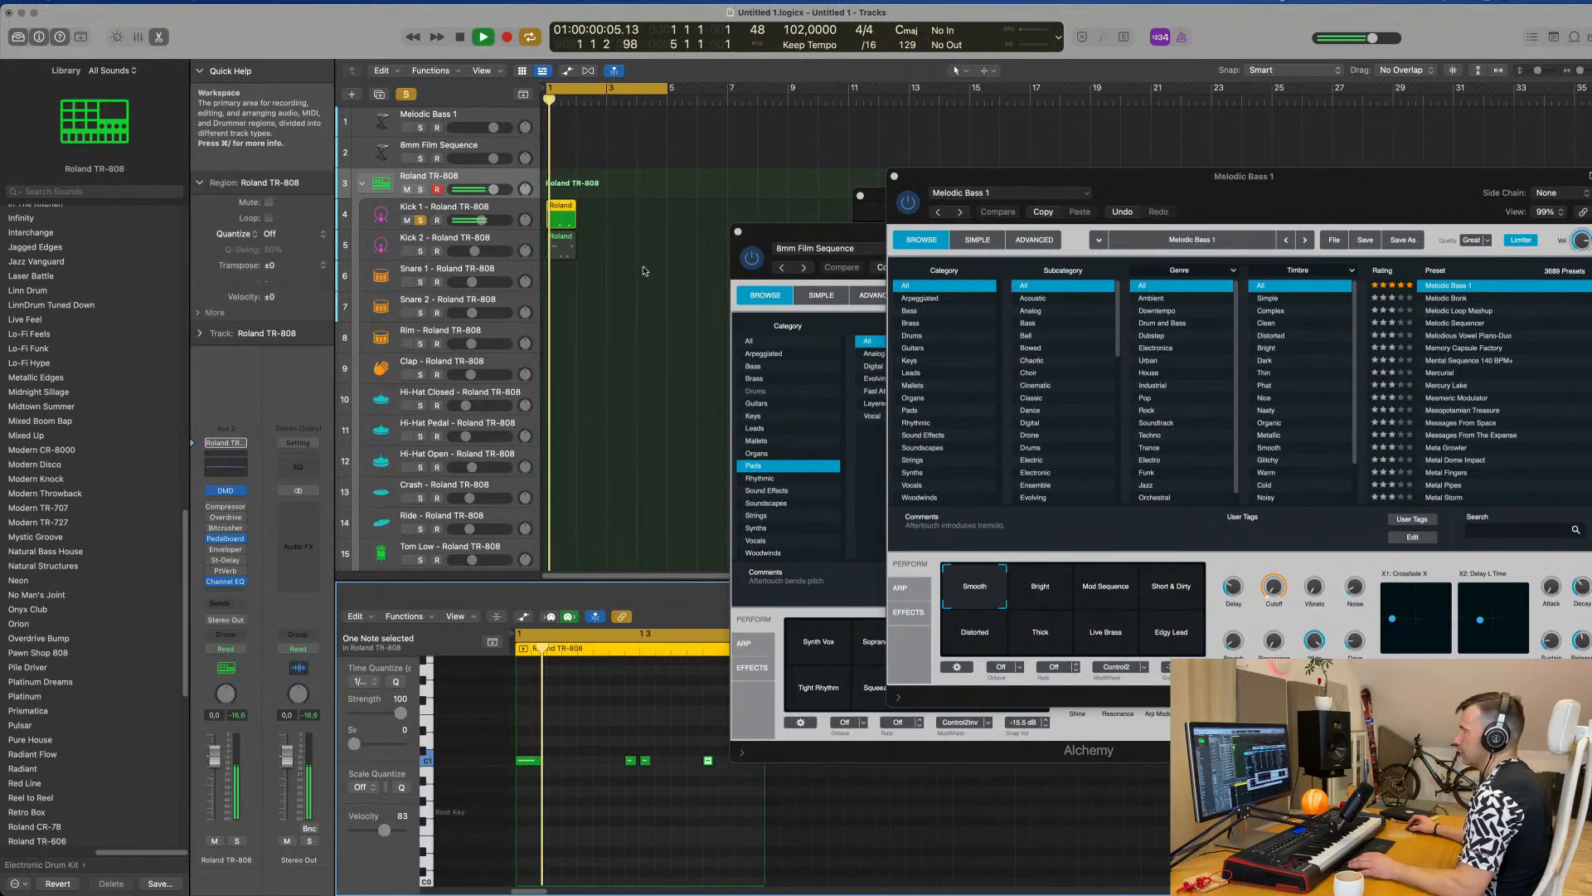
Repeat the Kick 1 region until four copies fill bars 1 to 4, and play the result.
{"action": "left_click", "coordinate": [560, 213]}
{"action": "key", "text": "super+r"}
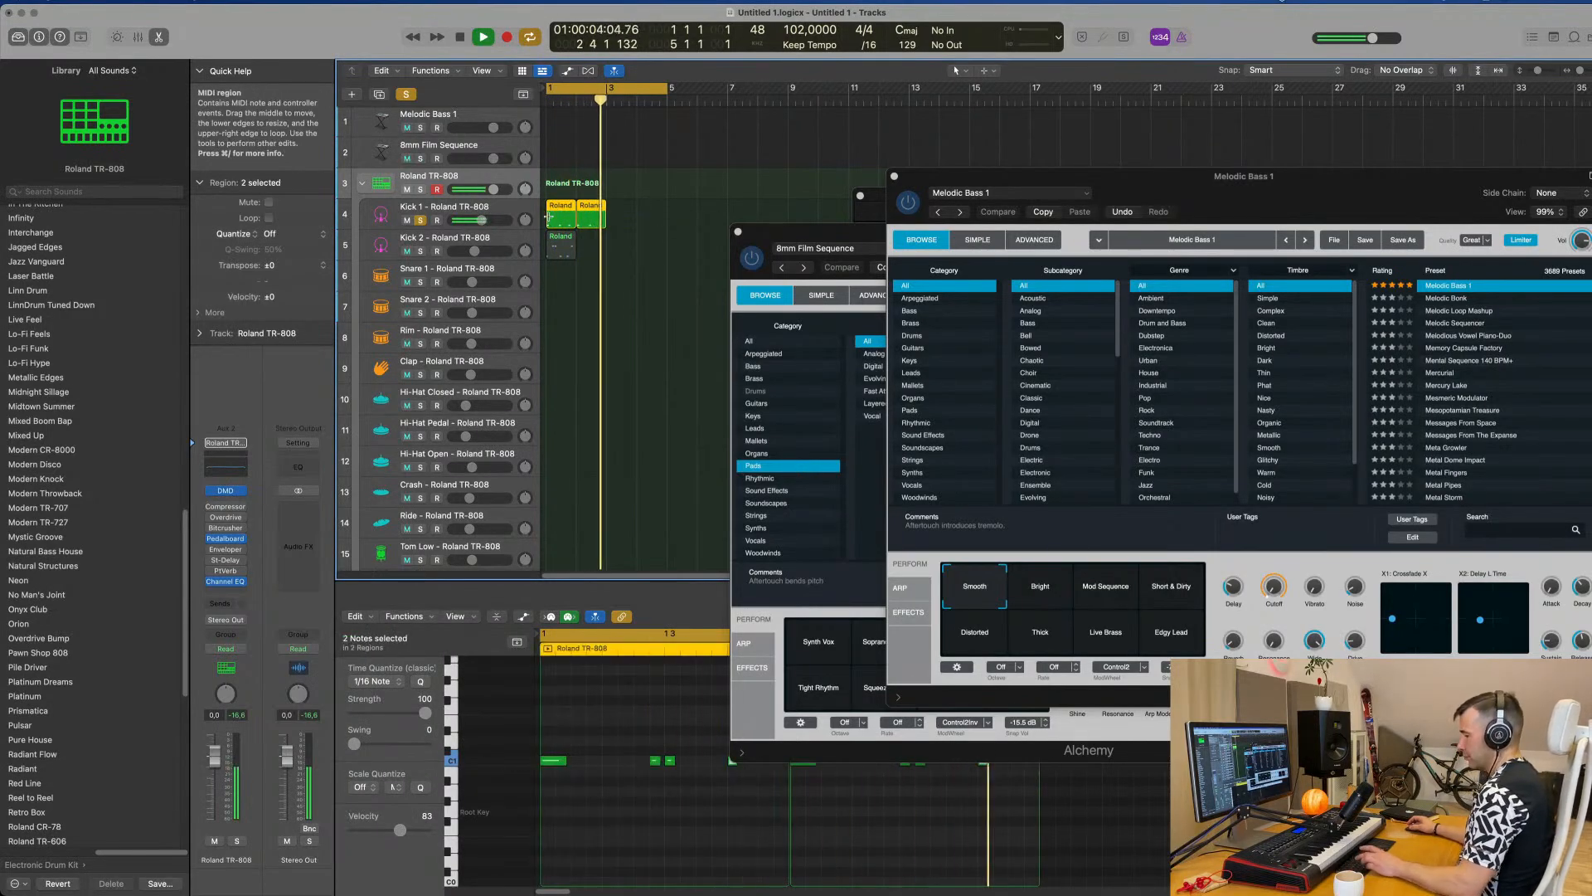
{"action": "key", "text": "super+r"}
{"action": "key", "text": "Return"}
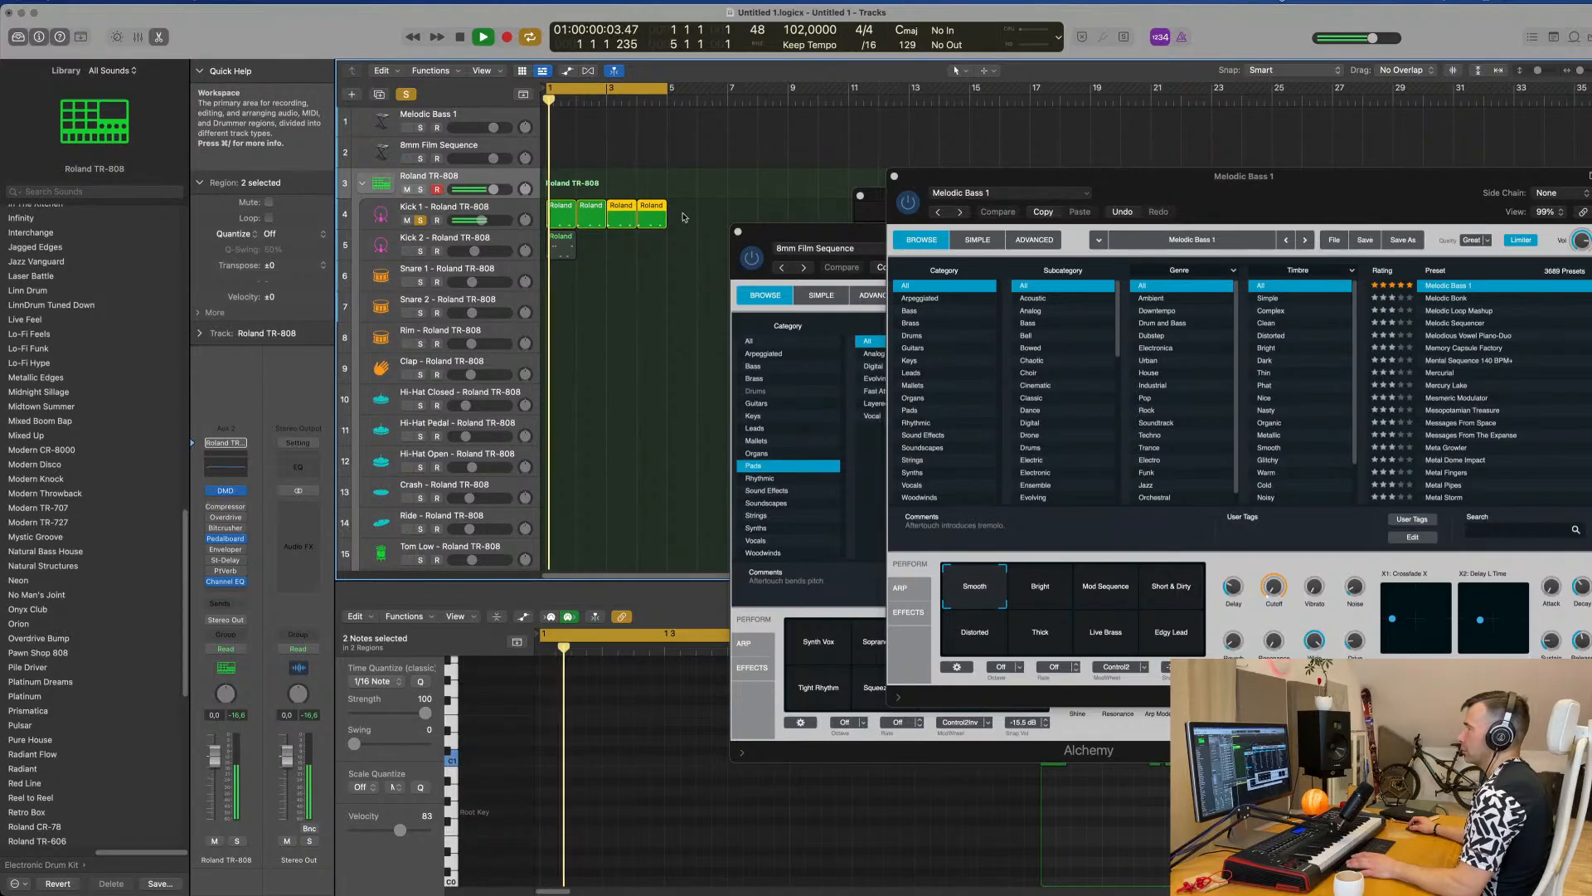
{"action": "left_click_drag", "start_coordinate": [682, 222], "coordinate": [561, 218]}
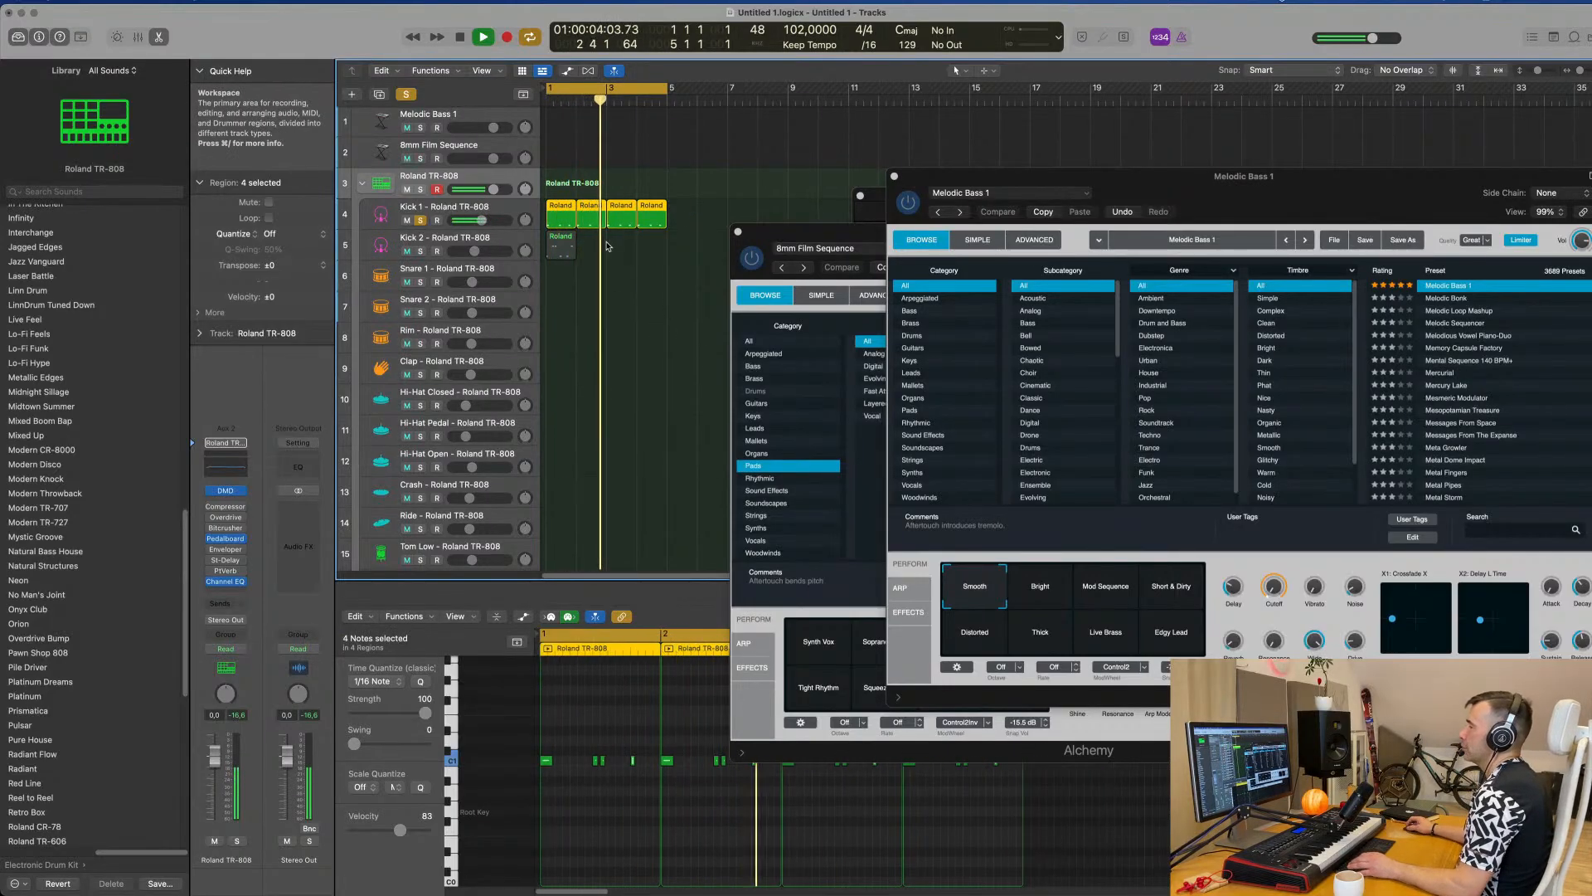
{"action": "key", "text": "space"}
Delete the C1 notes from the Kick 2 region, keeping only the three higher notes.
{"action": "left_click", "coordinate": [569, 247]}
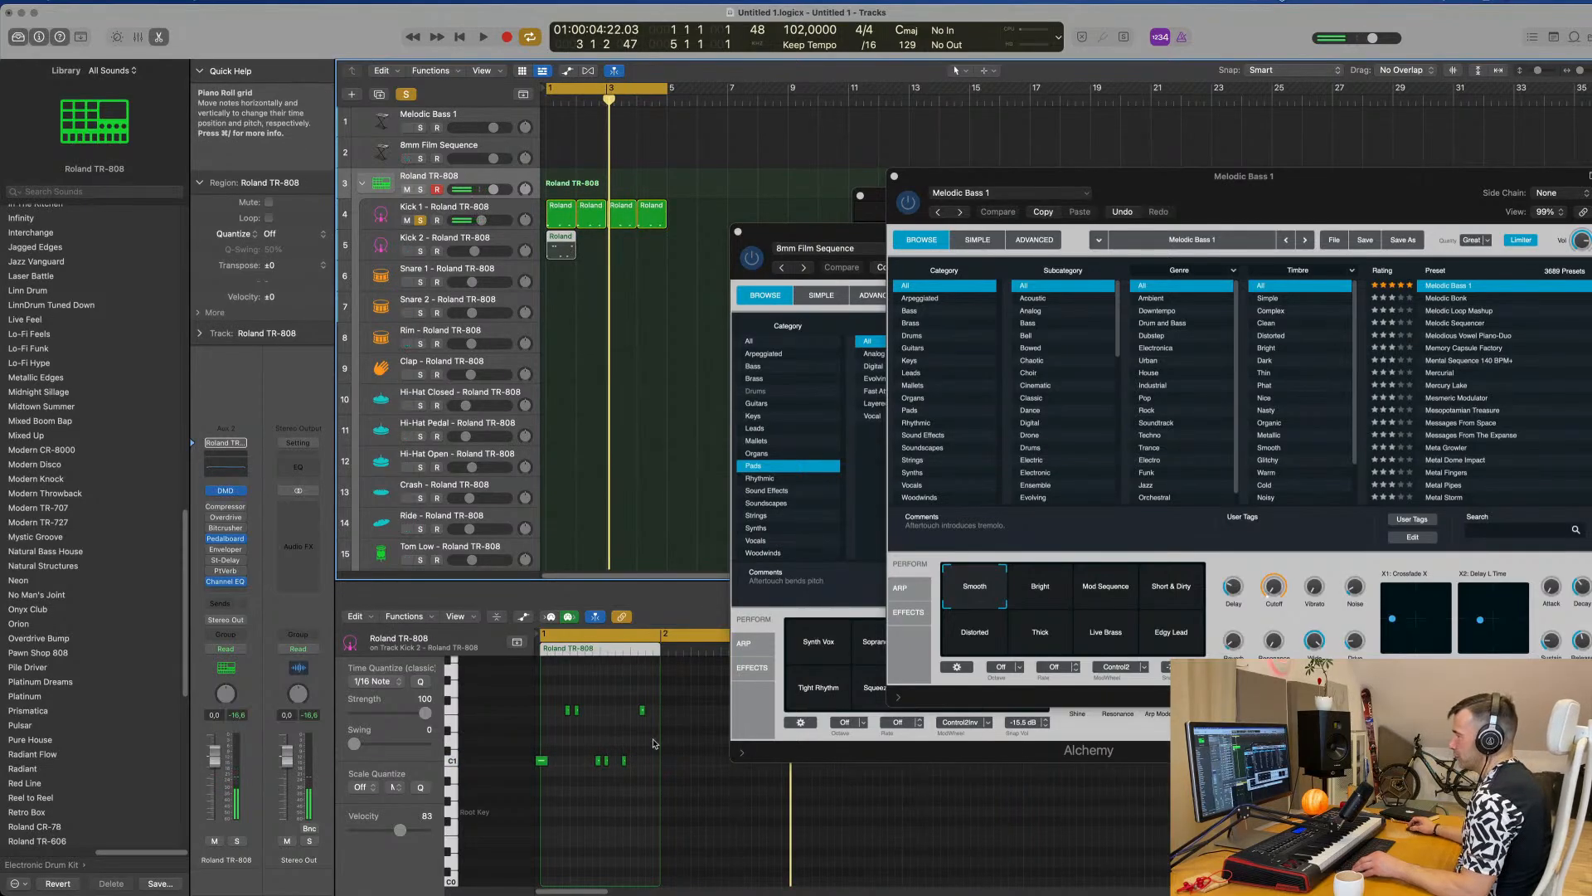
{"action": "left_click", "coordinate": [452, 760]}
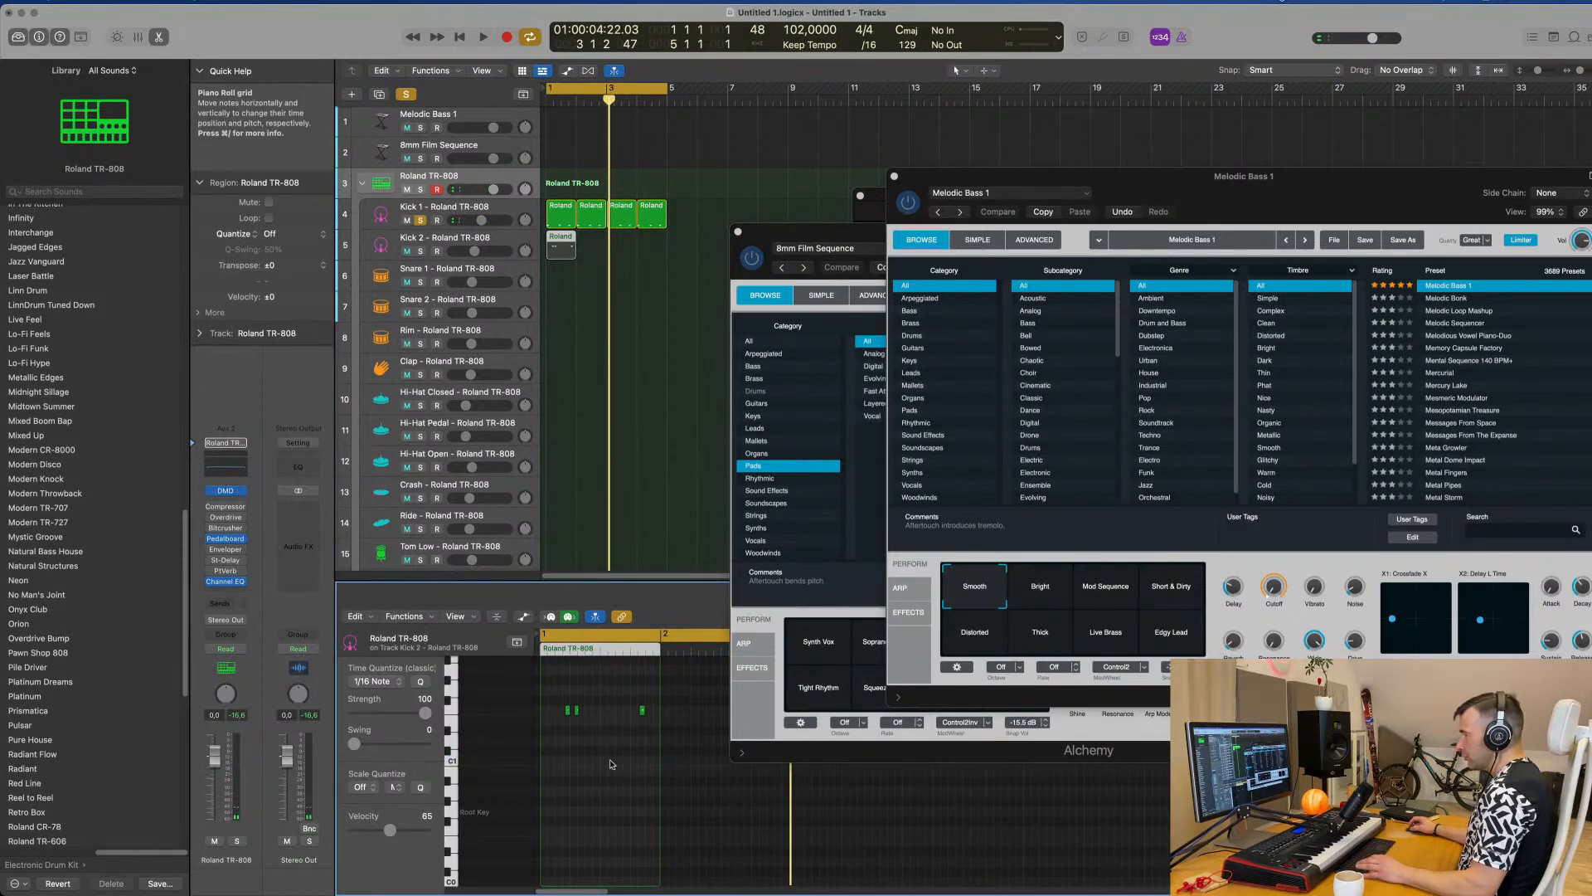
{"action": "scroll", "coordinate": [611, 764], "scroll_direction": "up", "scroll_amount": 5}
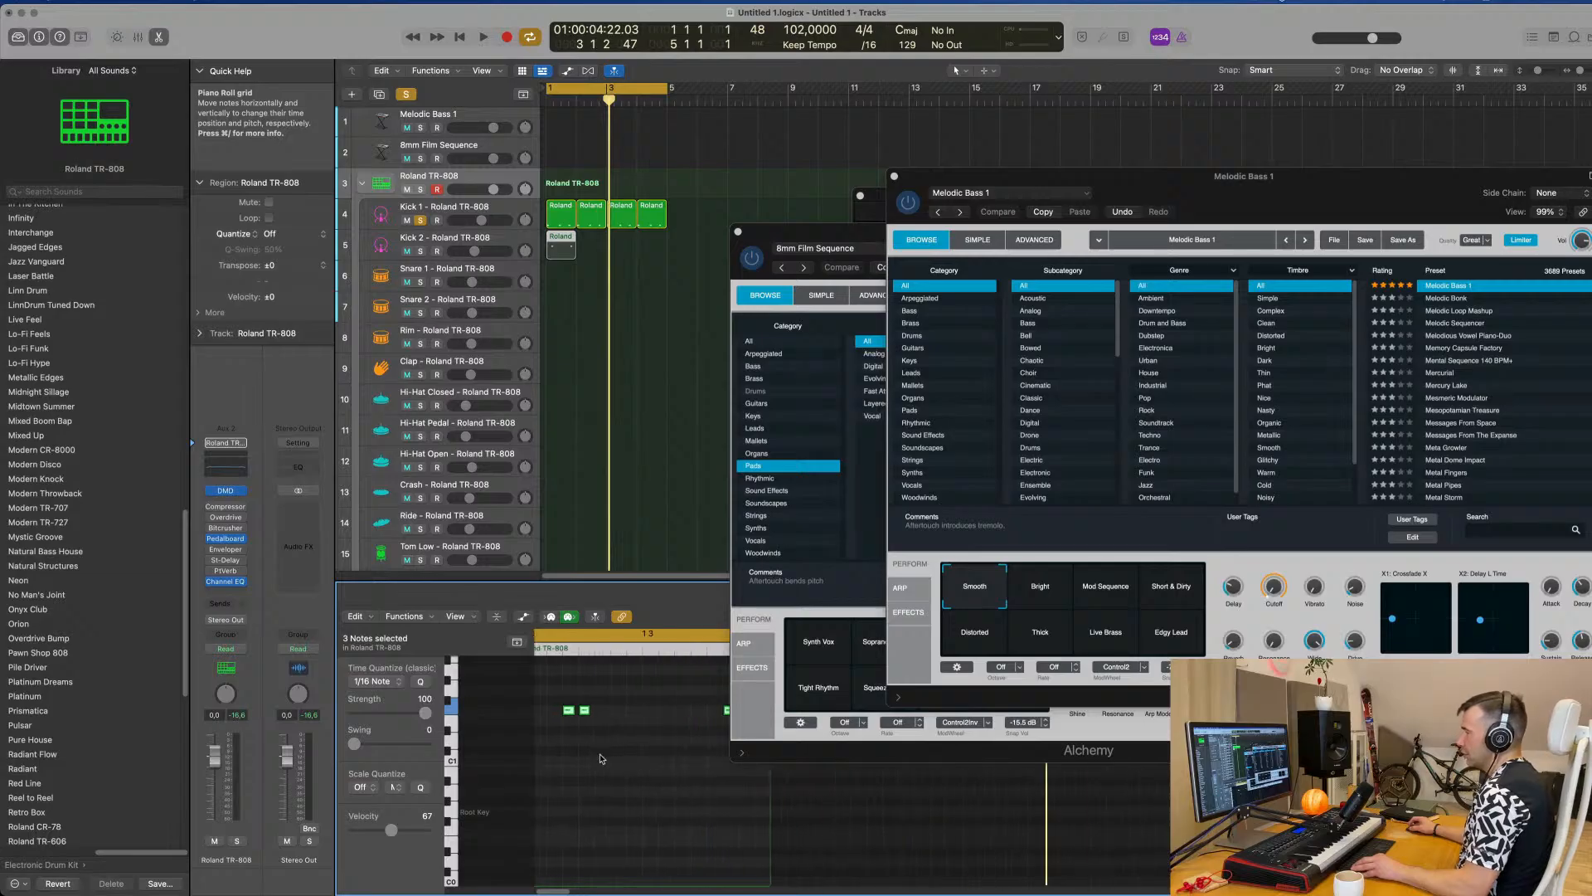
{"action": "key", "text": "space"}
{"action": "scroll", "coordinate": [607, 762], "scroll_direction": "down", "scroll_amount": 2}
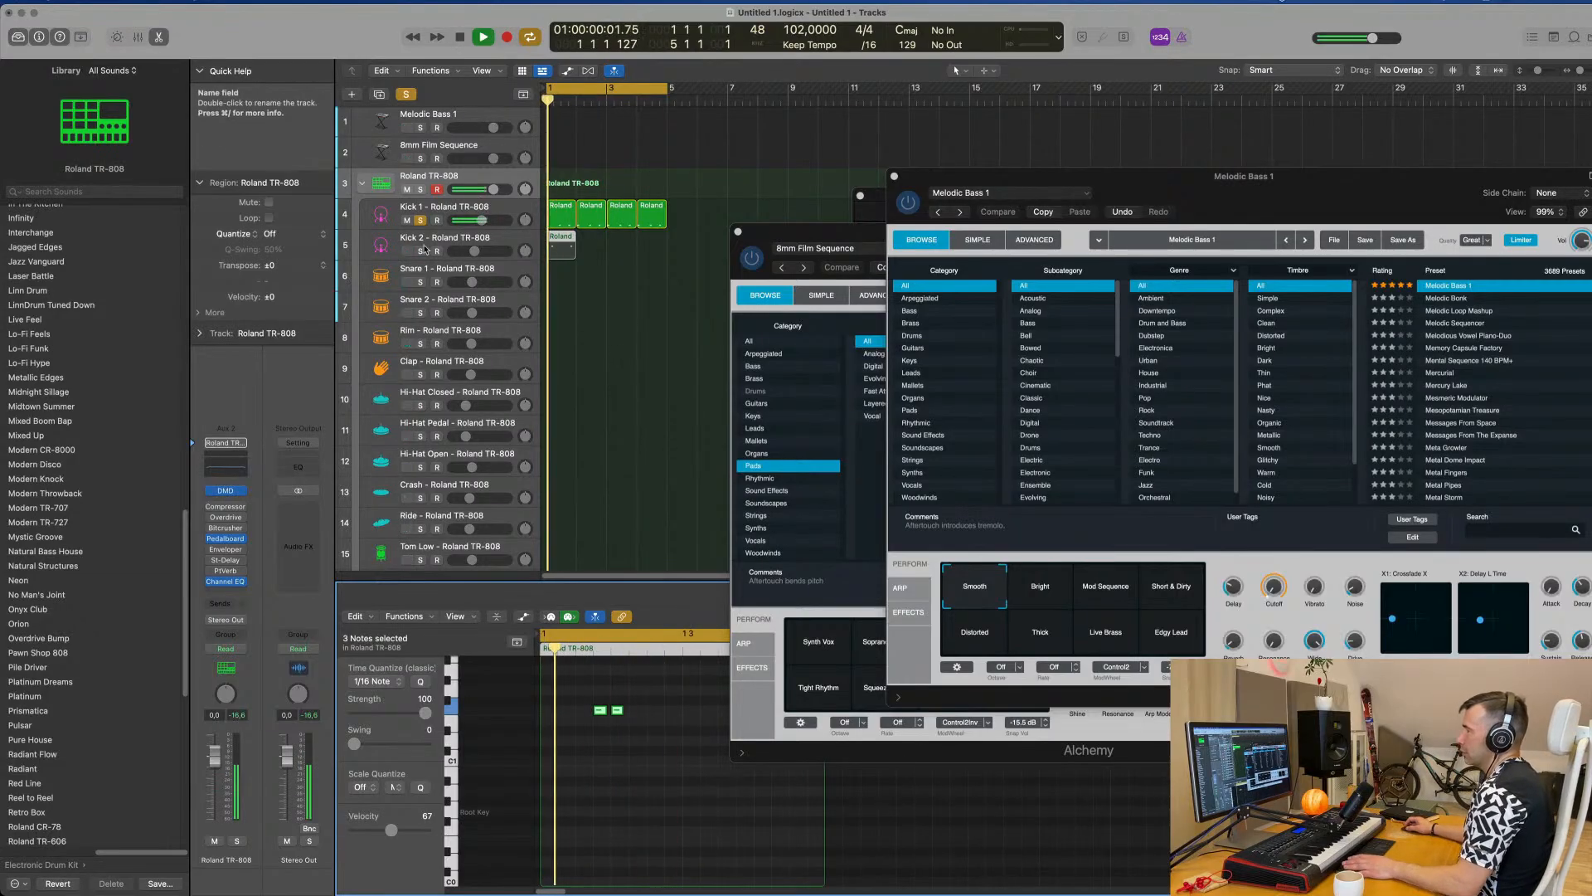
{"action": "key", "text": "space"}
Turn off solo, play both kick tracks together, and move the 8mm Film Sequence window clear of the tracks.
{"action": "left_click", "coordinate": [406, 93]}
{"action": "key", "text": "space"}
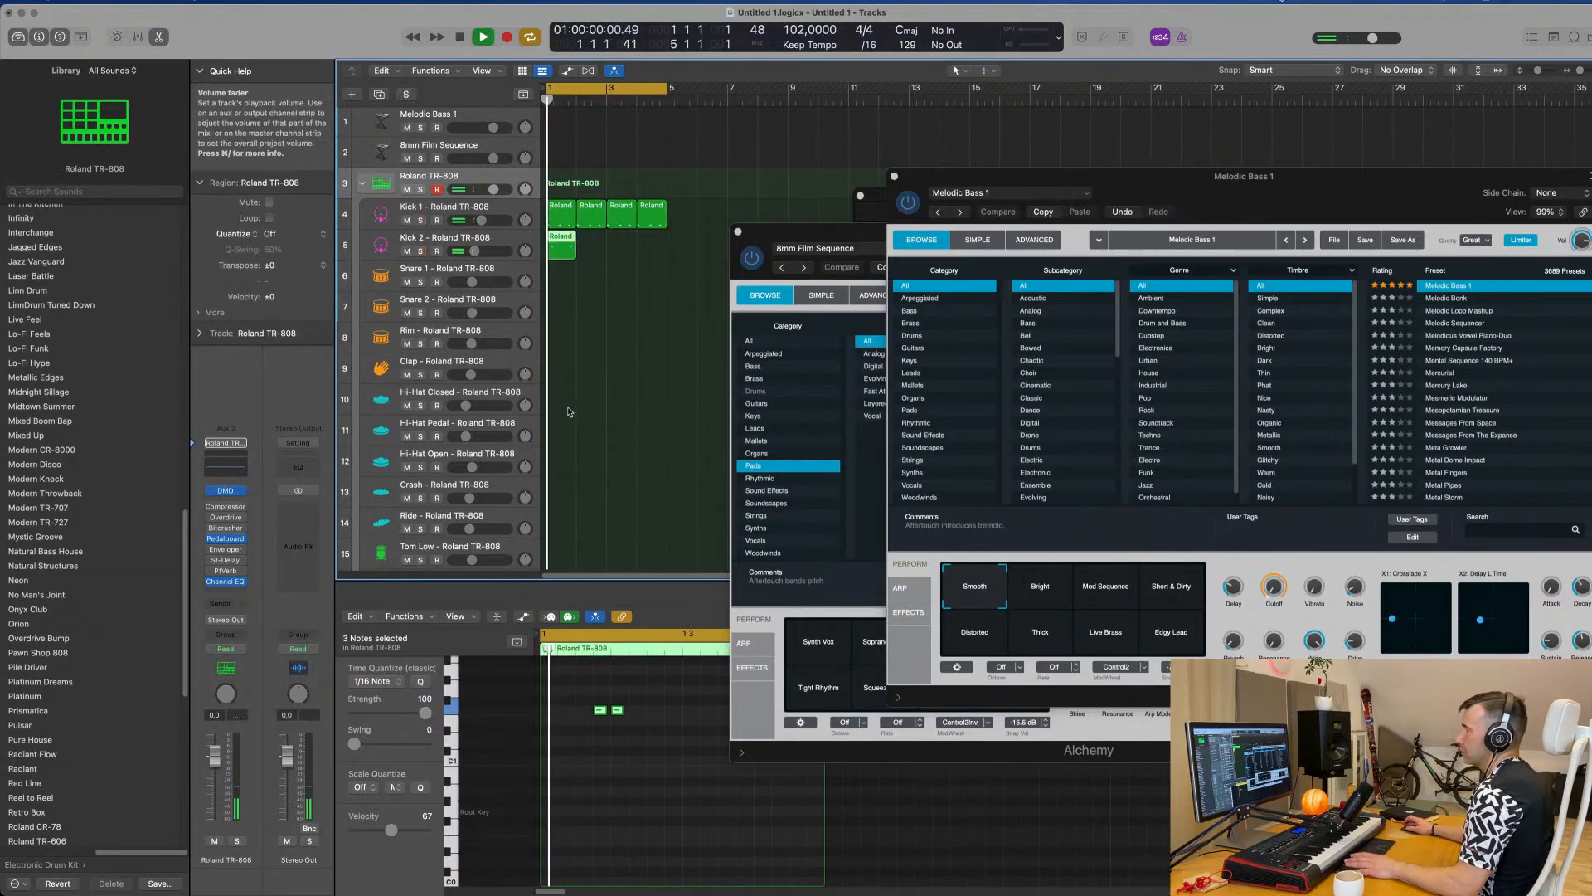
{"action": "scroll", "coordinate": [636, 746], "scroll_direction": "down", "scroll_amount": 5}
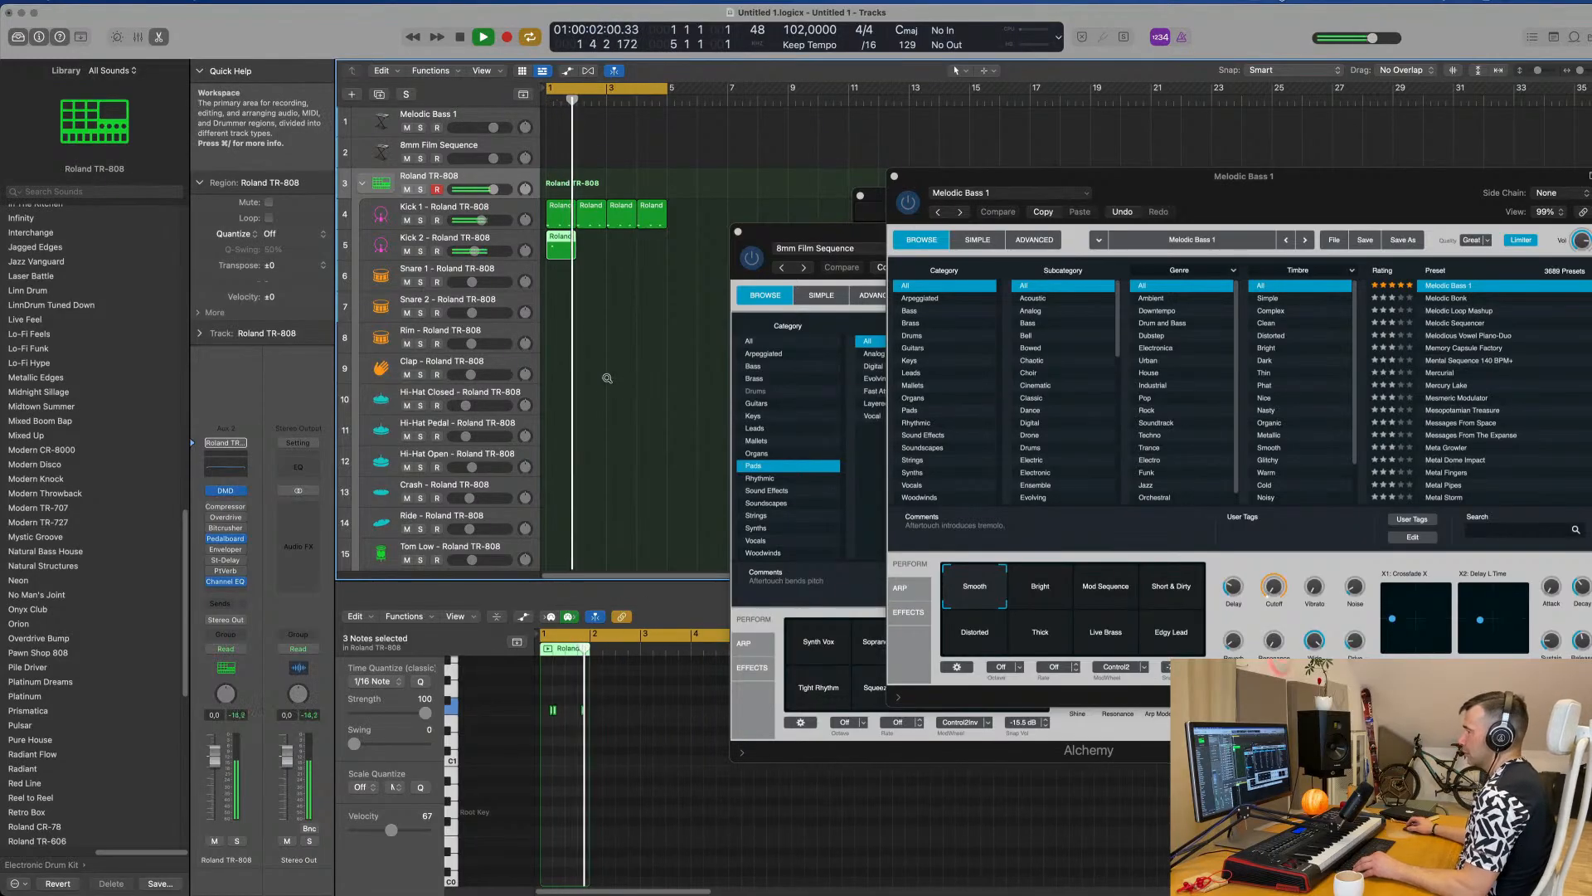
{"action": "scroll", "coordinate": [605, 377], "scroll_direction": "up", "scroll_amount": 3}
{"action": "scroll", "coordinate": [598, 696], "scroll_direction": "up", "scroll_amount": 5}
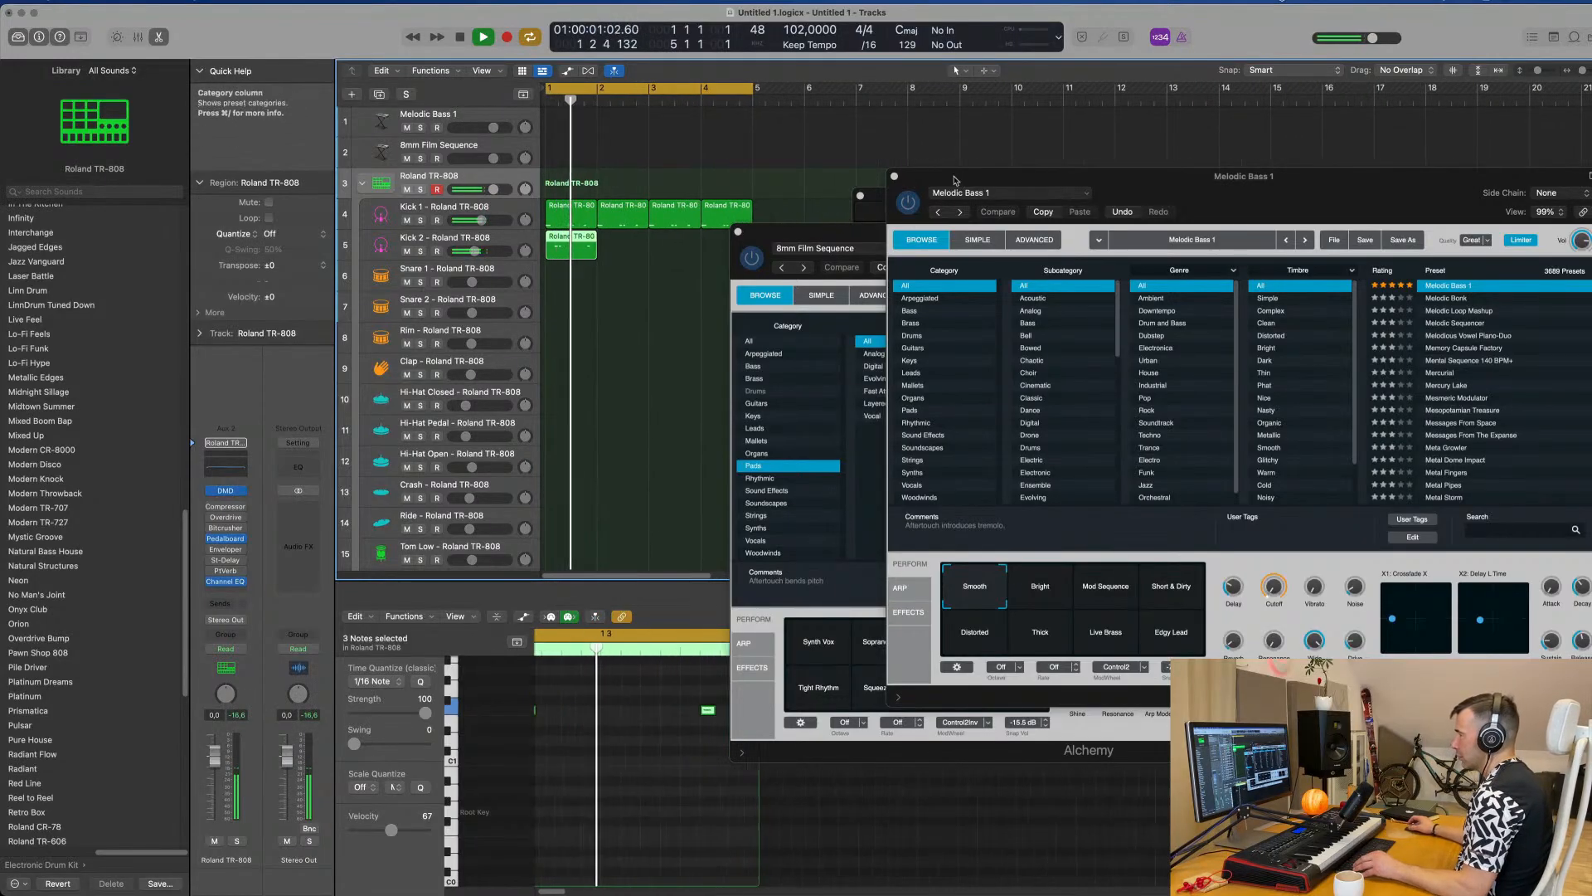
{"action": "left_click_drag", "start_coordinate": [843, 234], "coordinate": [1195, 221]}
Shift the last note in the Kick 2 region slightly later and play the pattern back.
{"action": "key", "text": "space"}
{"action": "left_click", "coordinate": [728, 710]}
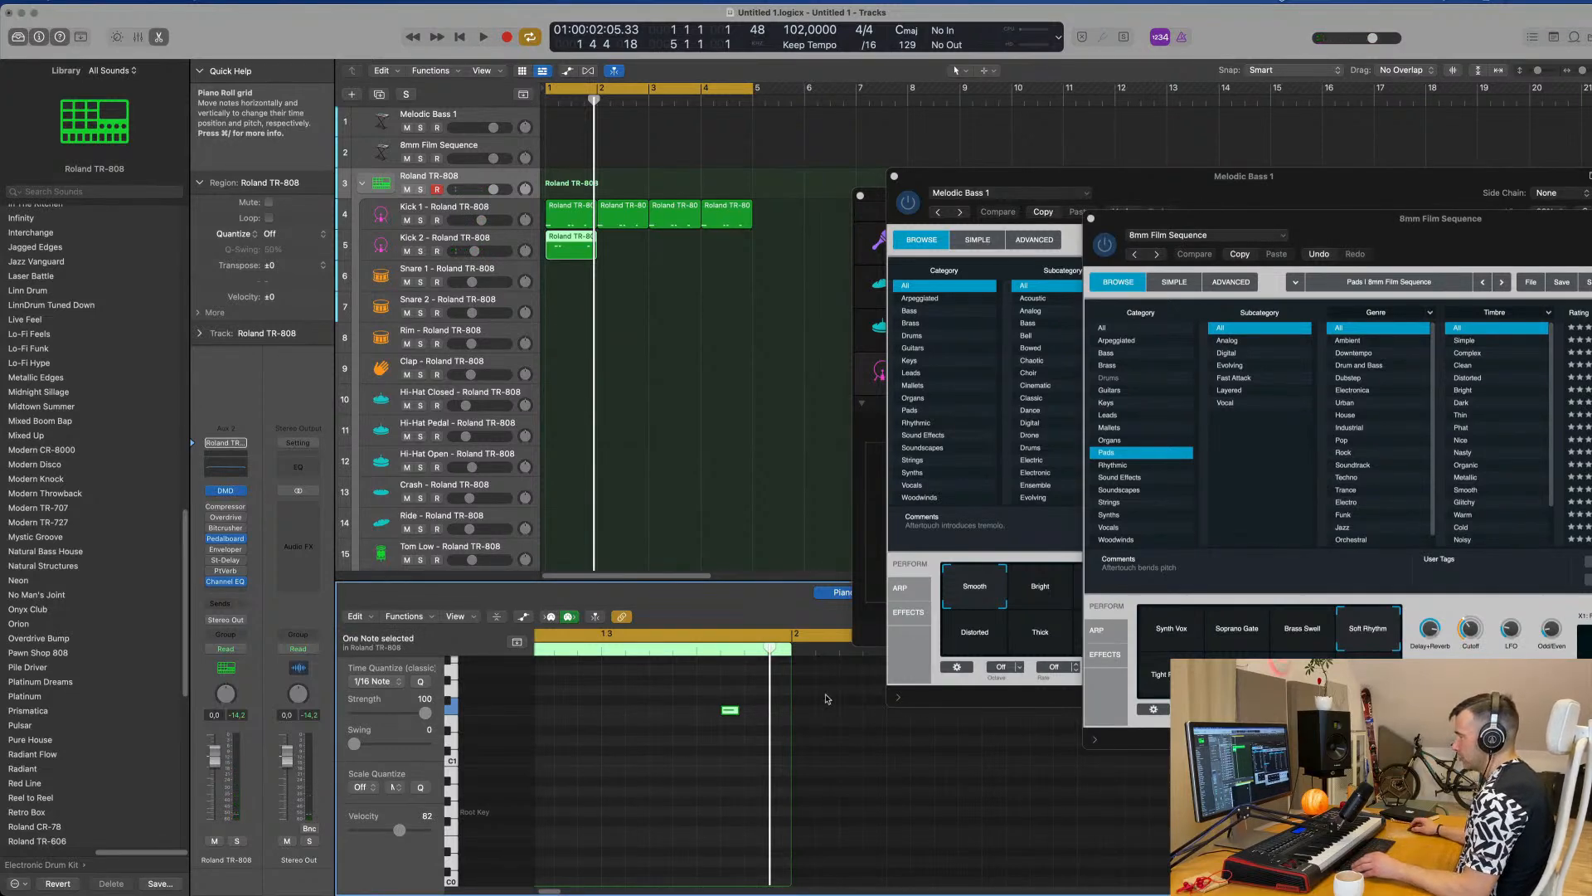
{"action": "mouse_move", "coordinate": [731, 715]}
{"action": "left_mouse_down"}
{"action": "mouse_move", "coordinate": [757, 716]}
{"action": "mouse_move", "coordinate": [720, 734]}
{"action": "left_mouse_up"}
{"action": "key", "text": "space"}
{"action": "scroll", "coordinate": [734, 707], "scroll_direction": "down", "scroll_amount": 3}
{"action": "key", "text": "Delete"}
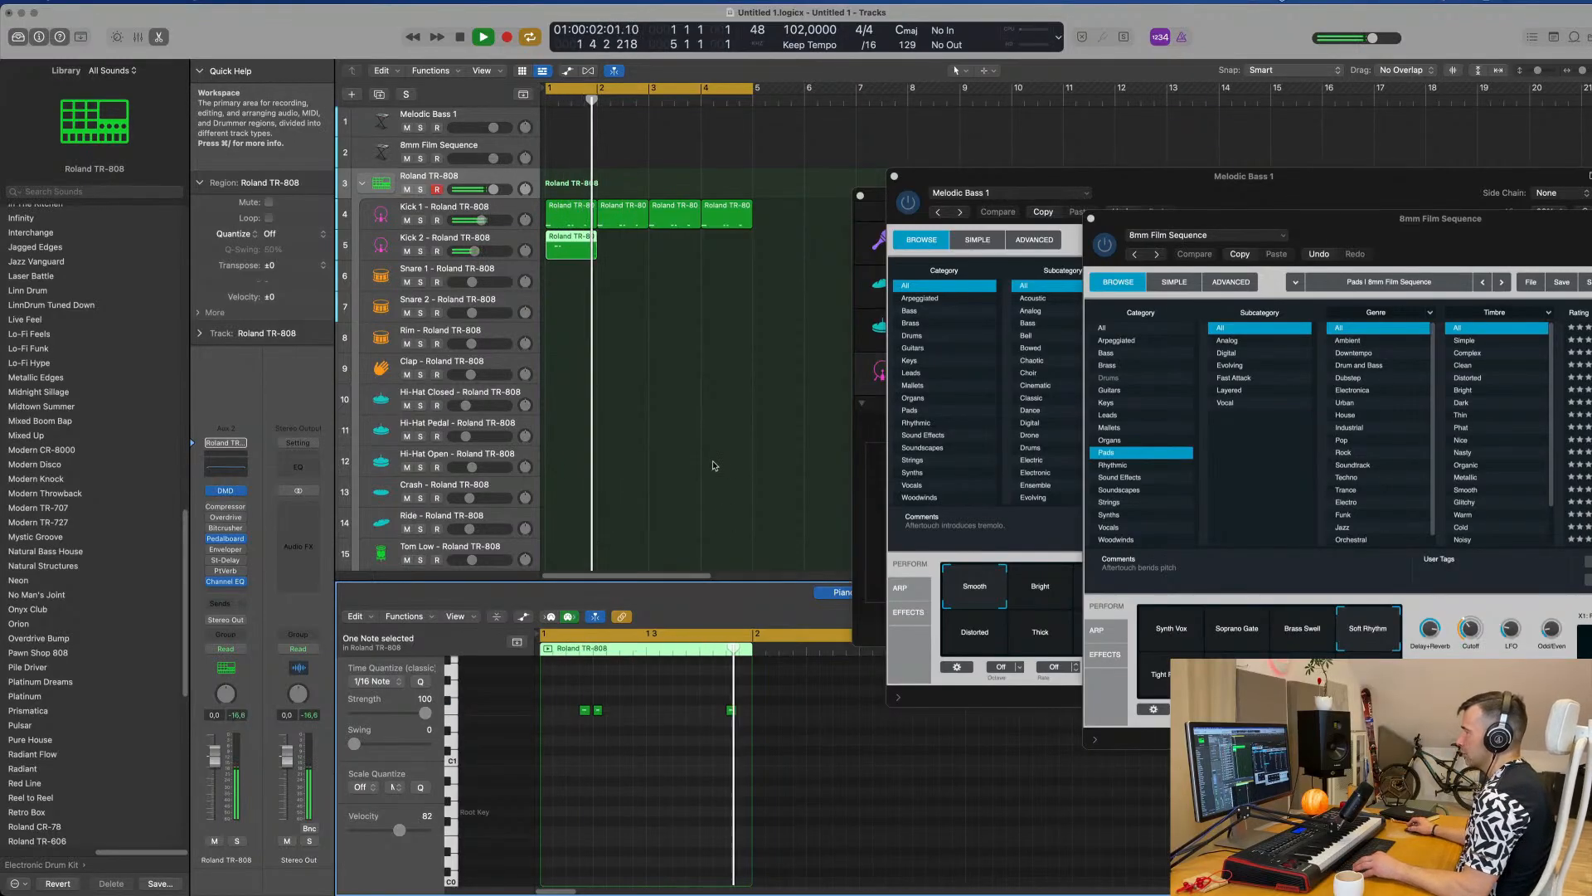
{"action": "scroll", "coordinate": [725, 377], "scroll_direction": "up", "scroll_amount": 3}
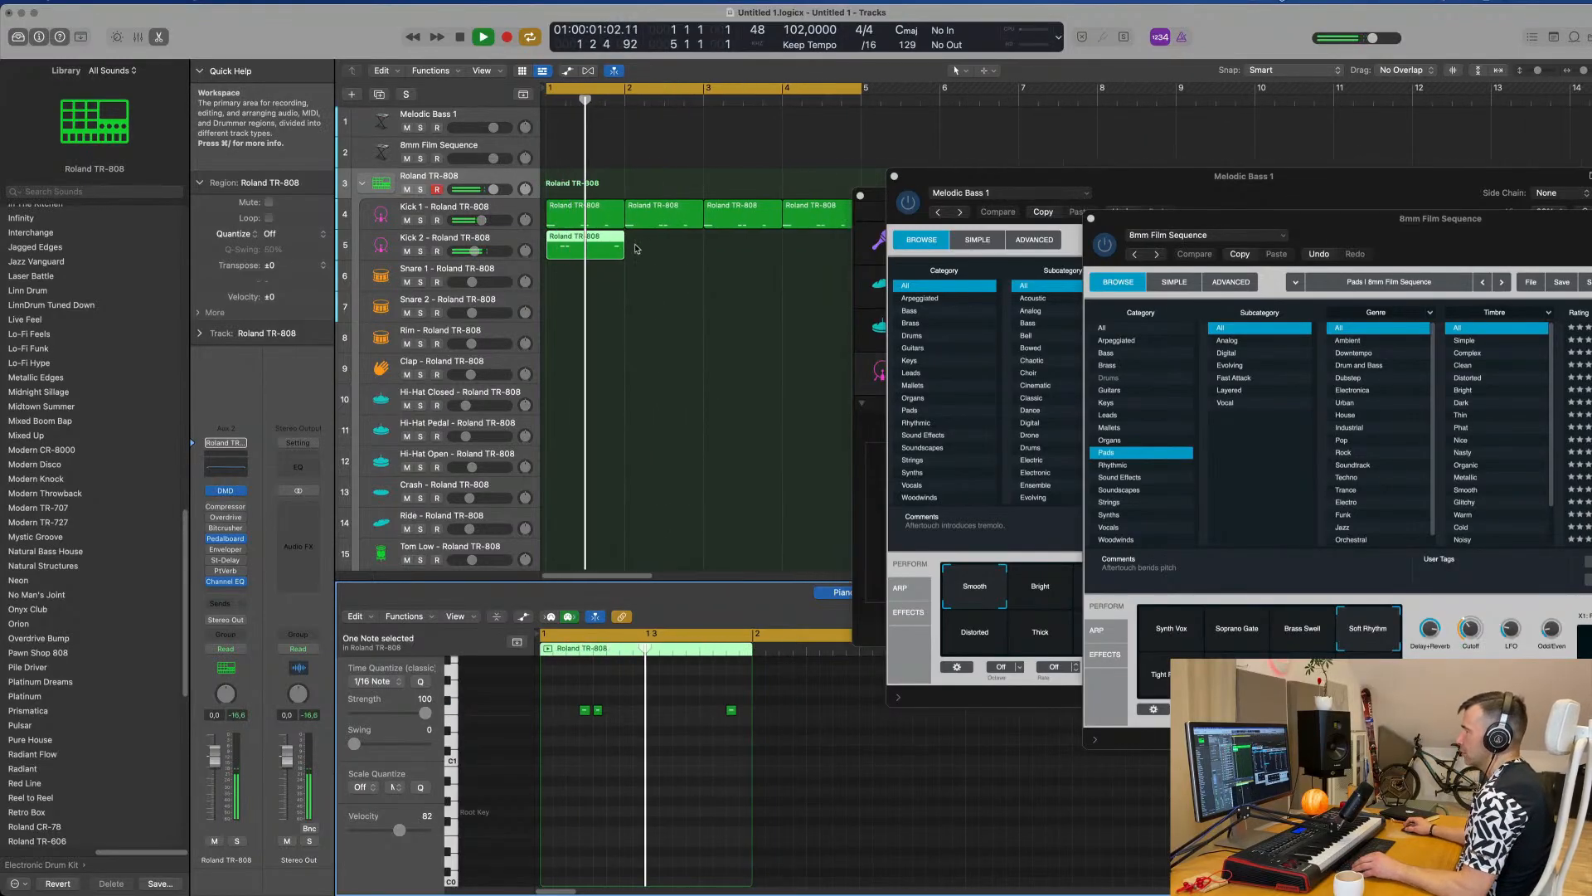
Repeat the Kick 2 region until four copies fill bars 1 to 4.
{"action": "left_click", "coordinate": [605, 257]}
{"action": "key", "text": "super+r"}
{"action": "key", "text": "super+r"}
{"action": "key", "text": "super+r"}
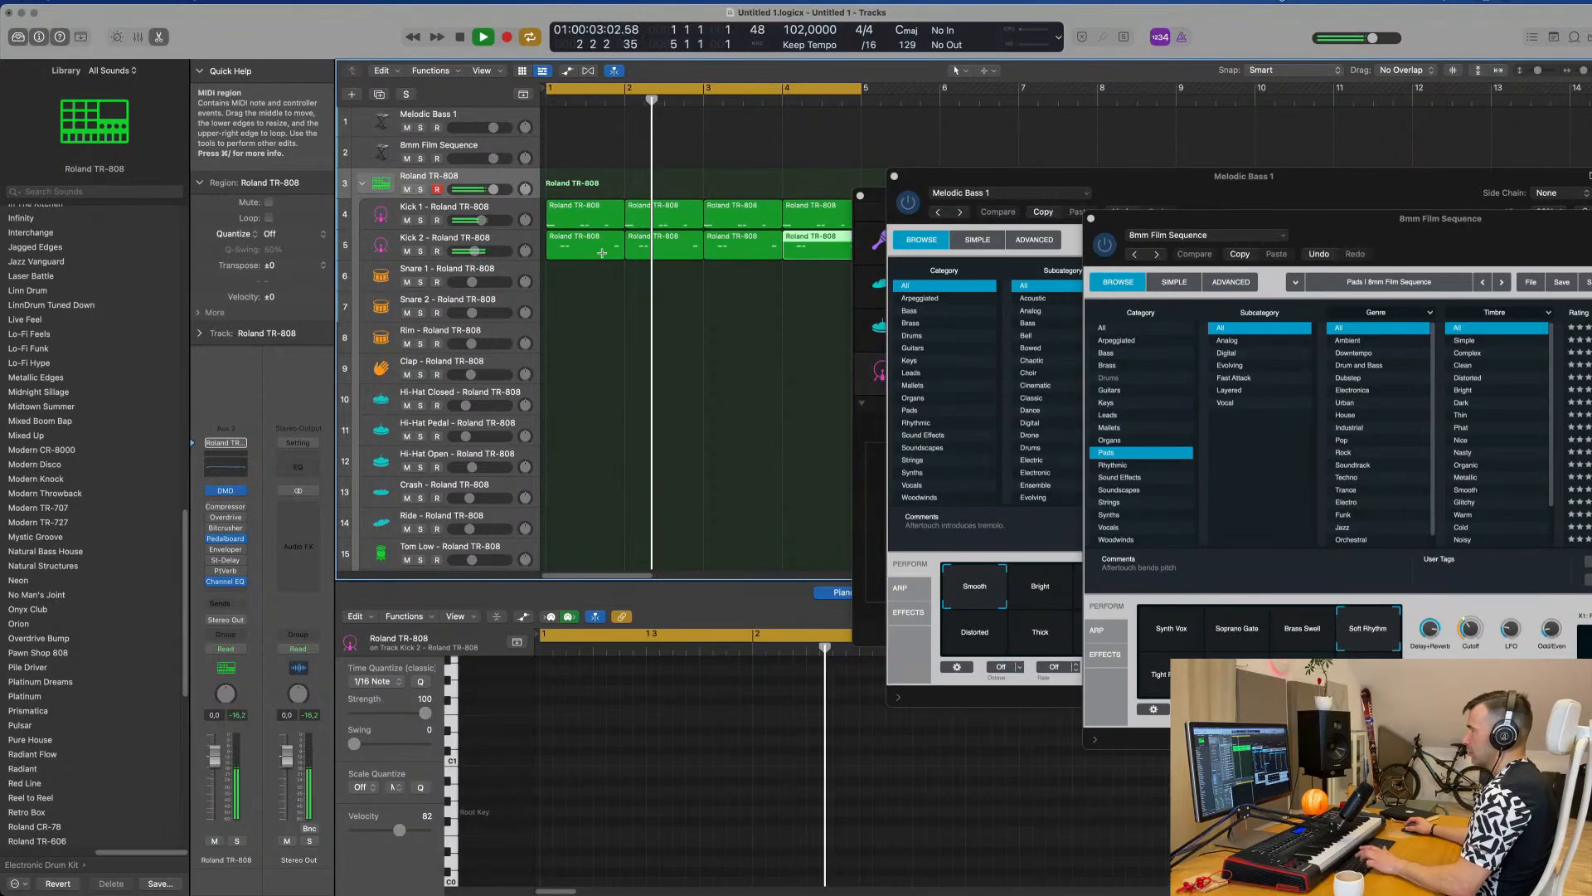
Delete the second note from the first Kick 1 region and play both kick parts together.
{"action": "left_click", "coordinate": [593, 211]}
{"action": "key", "text": "space"}
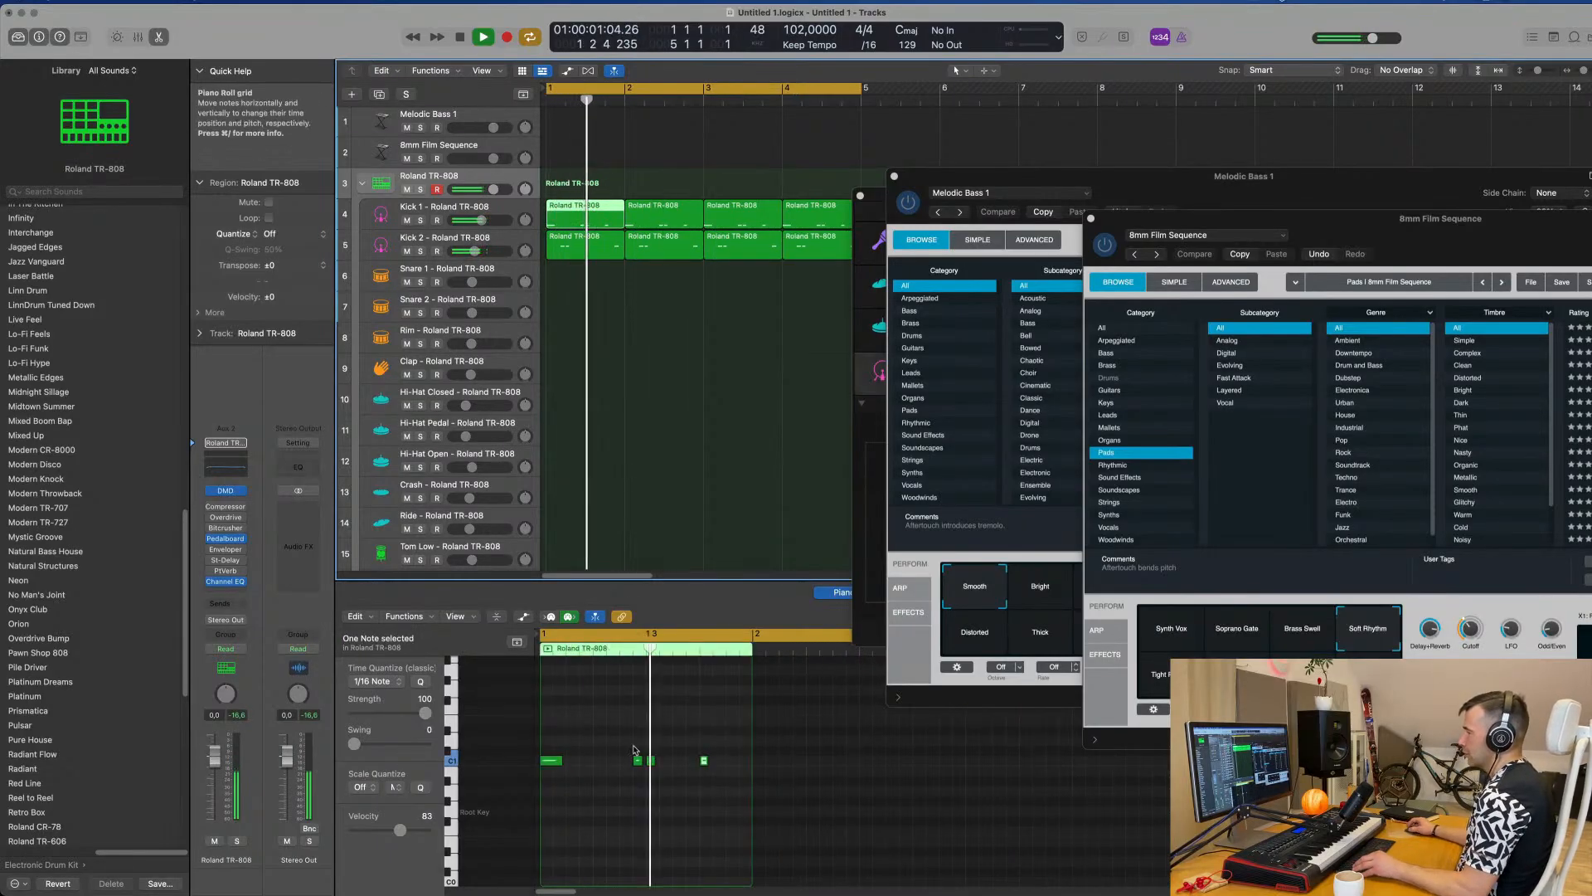
{"action": "scroll", "coordinate": [633, 751], "scroll_direction": "down", "scroll_amount": 3}
{"action": "left_click", "coordinate": [656, 760]}
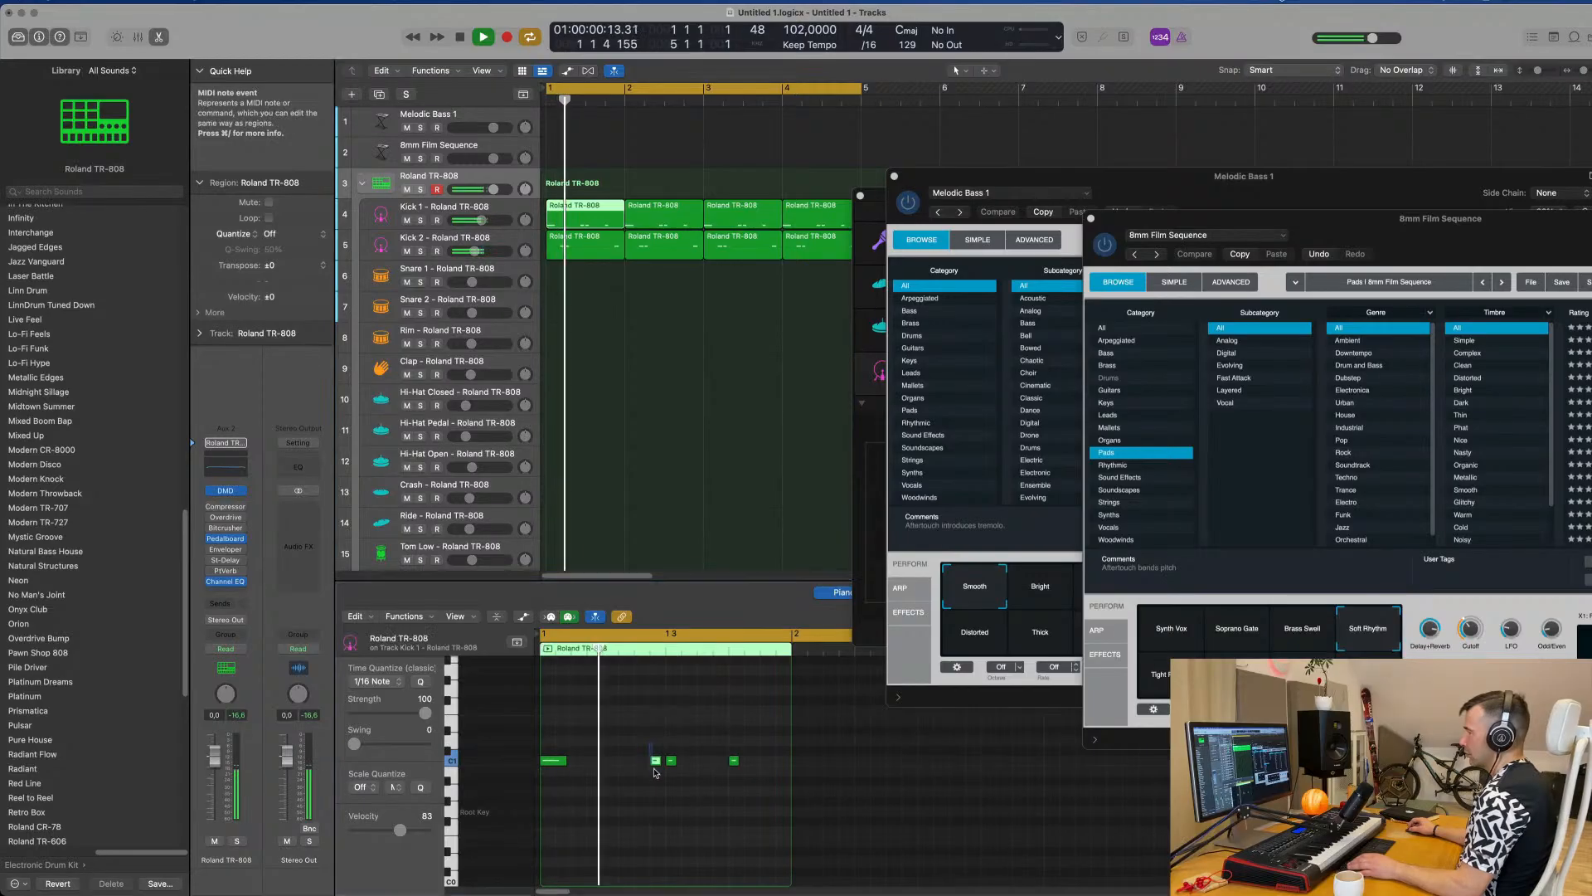
{"action": "key", "text": "BackSpace"}
{"action": "scroll", "coordinate": [593, 755], "scroll_direction": "down", "scroll_amount": 1}
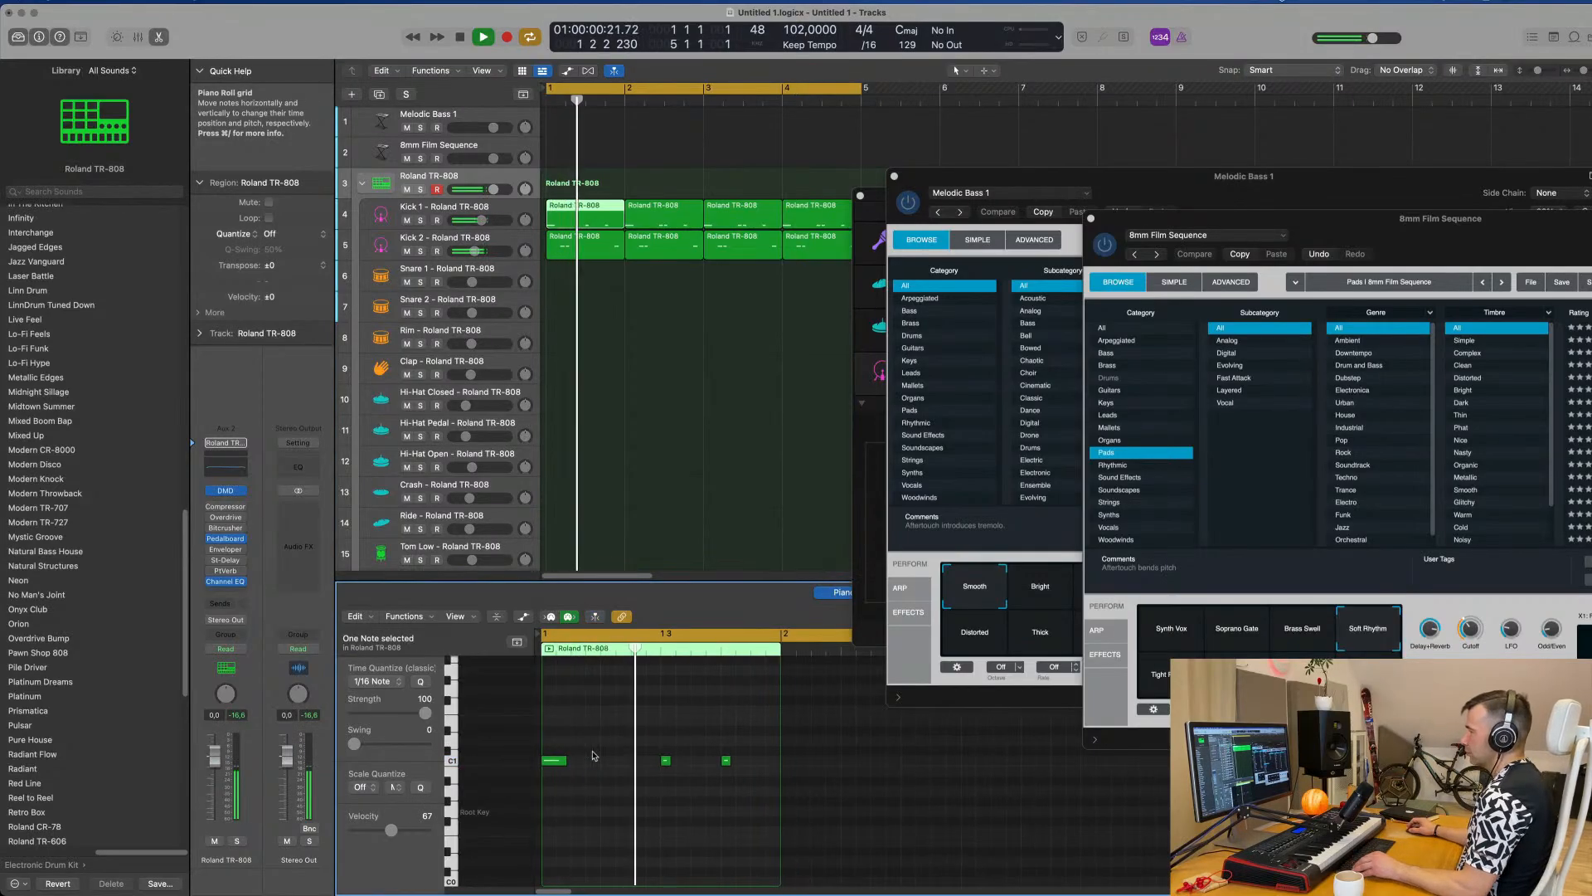
{"action": "scroll", "coordinate": [603, 754], "scroll_direction": "up", "scroll_amount": 2}
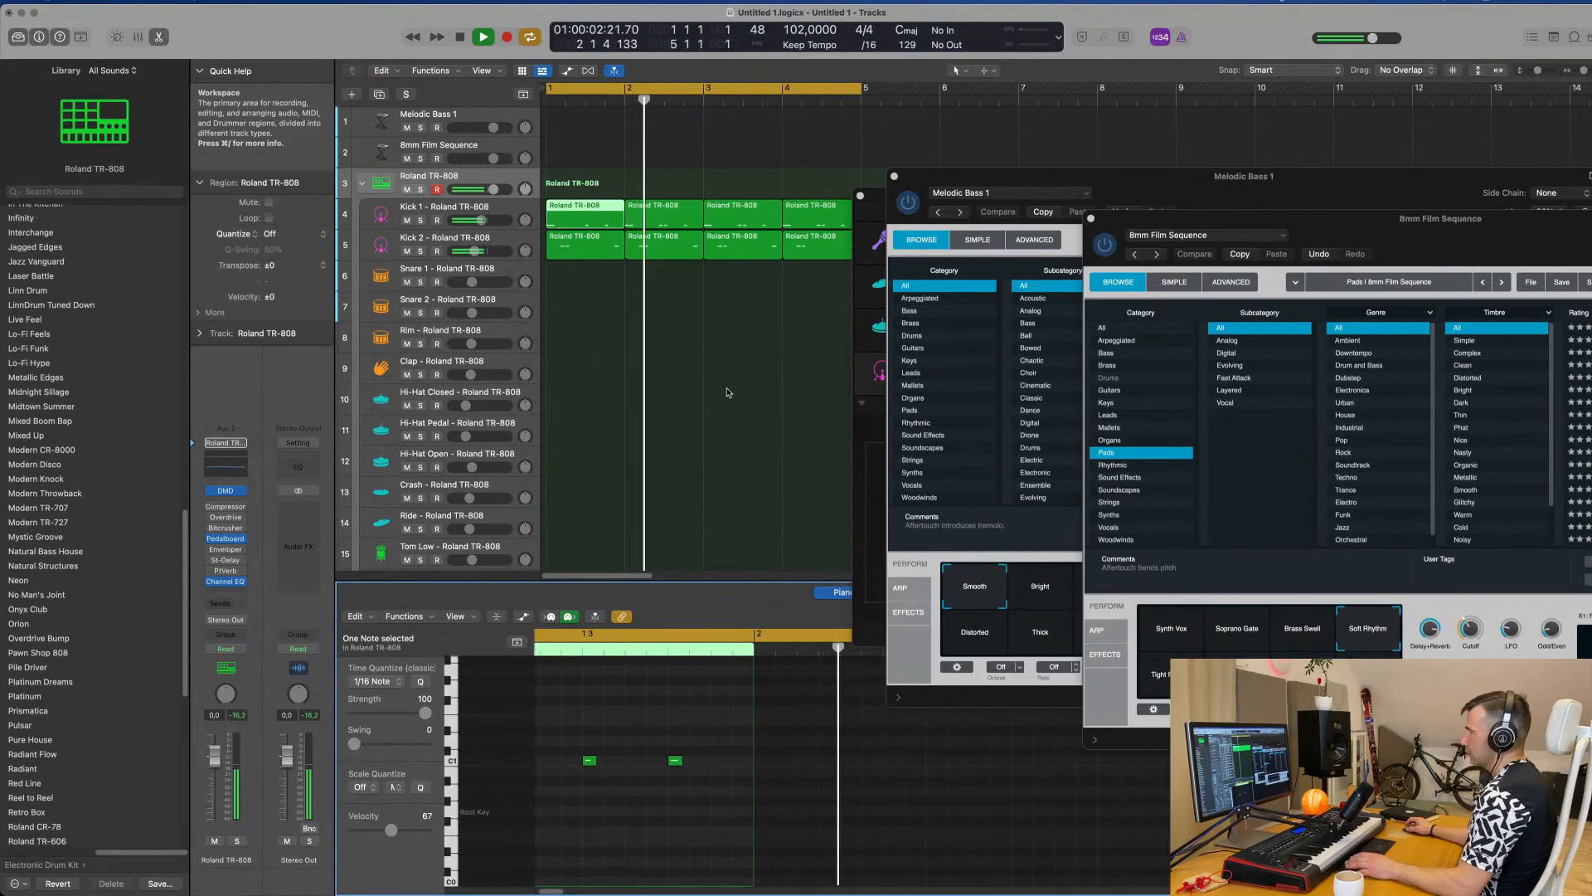
{"action": "key", "text": "space"}
{"action": "key", "text": "space"}
{"action": "scroll", "coordinate": [724, 313], "scroll_direction": "down", "scroll_amount": 1}
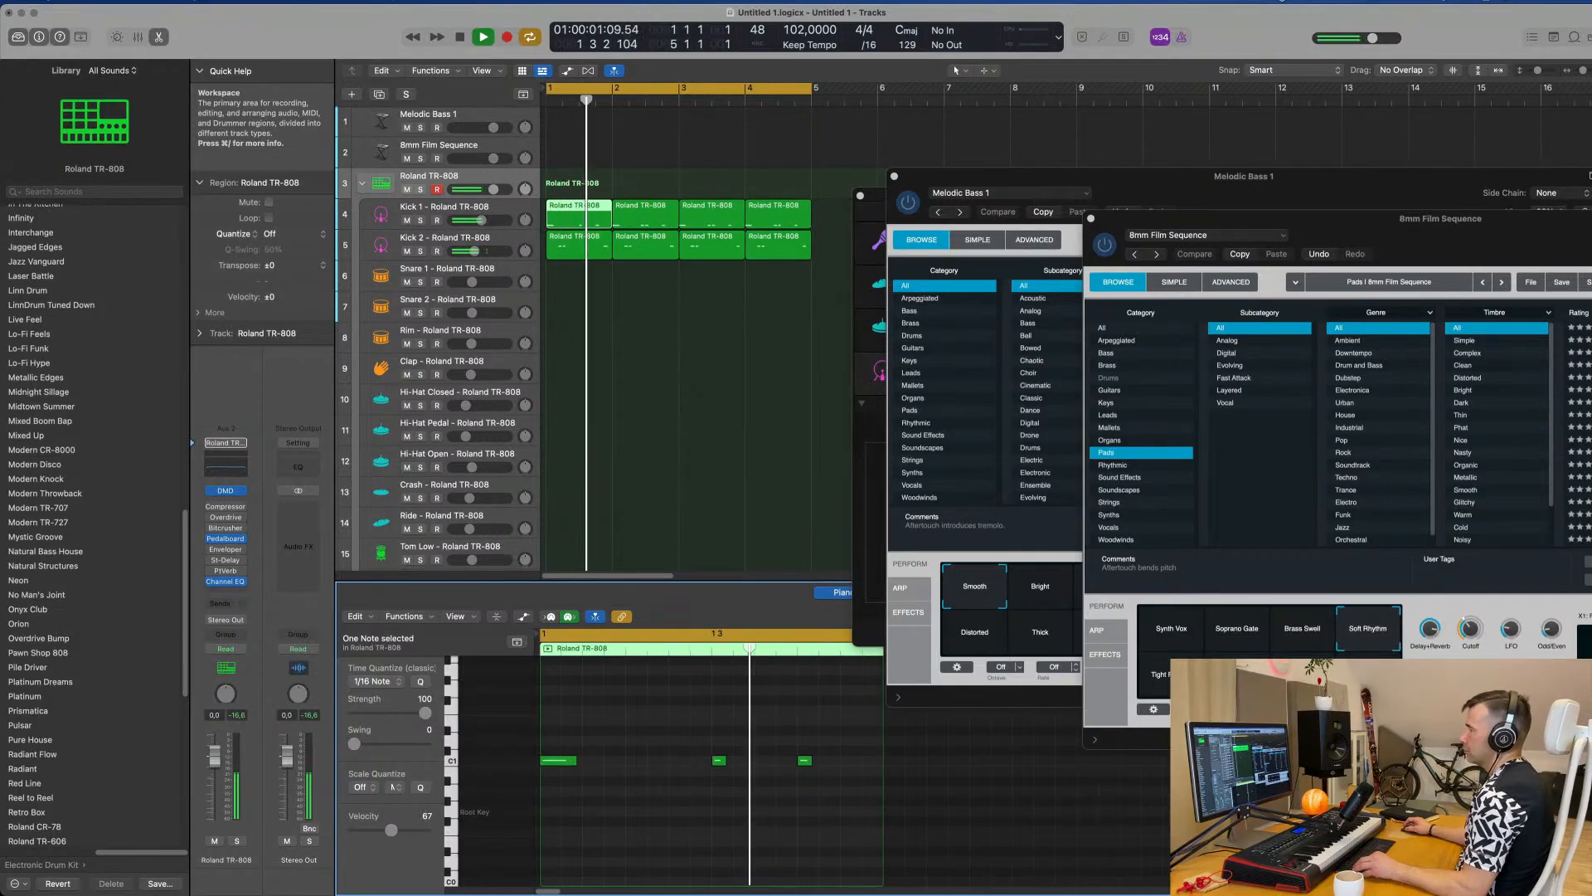
{"action": "scroll", "coordinate": [669, 358], "scroll_direction": "down", "scroll_amount": 1}
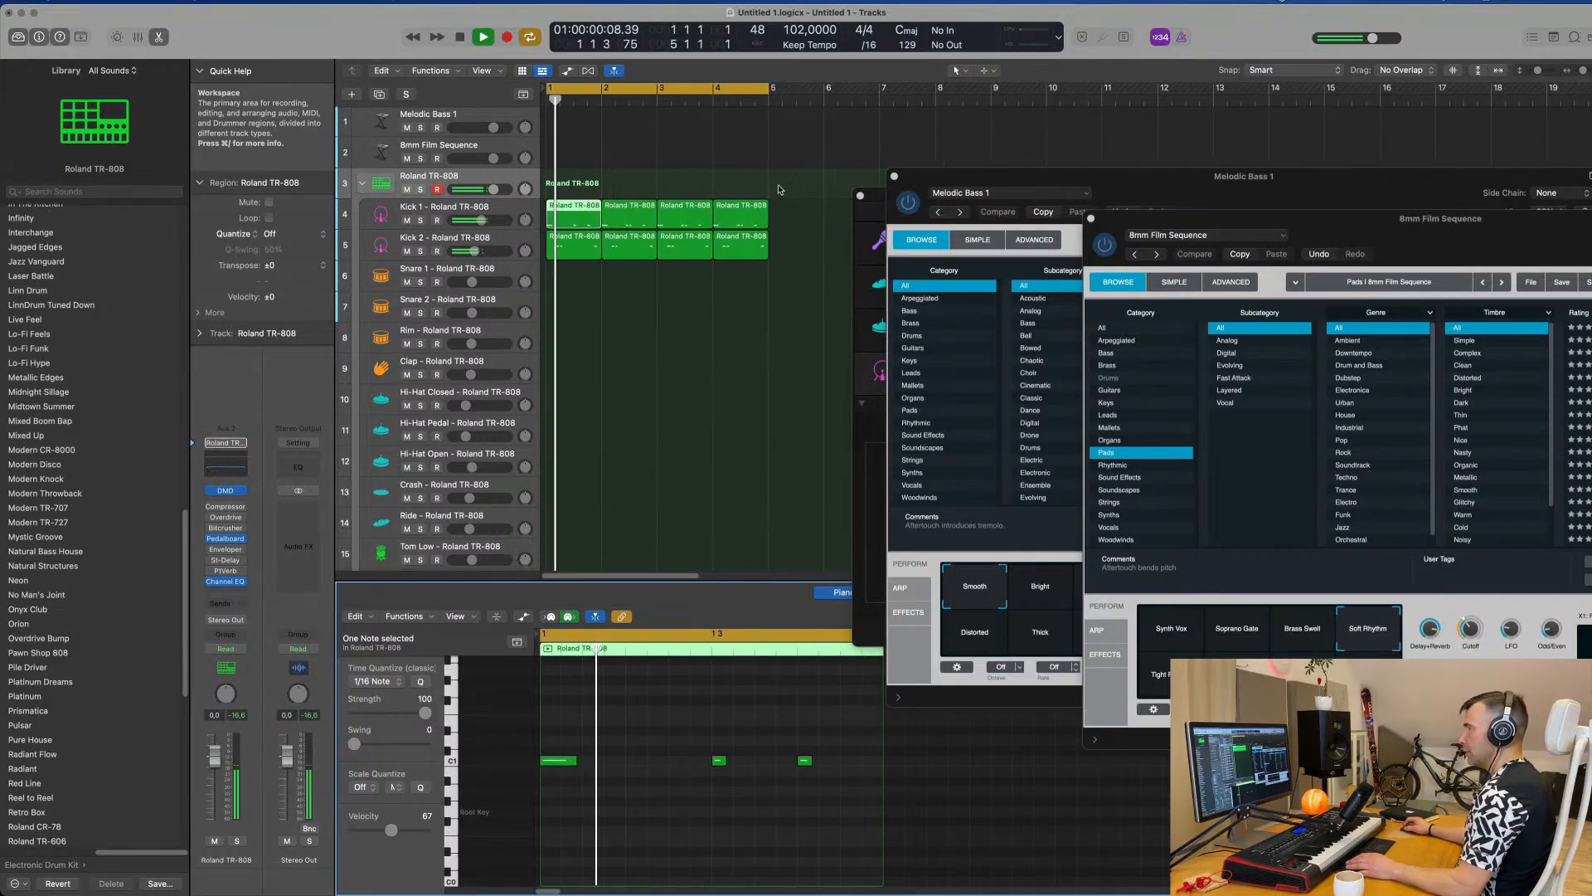
Delete the Kick 1 copies in bars 2 to 4, keeping only the edited first region.
{"action": "left_click_drag", "start_coordinate": [777, 190], "coordinate": [610, 214]}
{"action": "key", "text": "Delete"}
{"action": "left_click", "coordinate": [577, 207]}
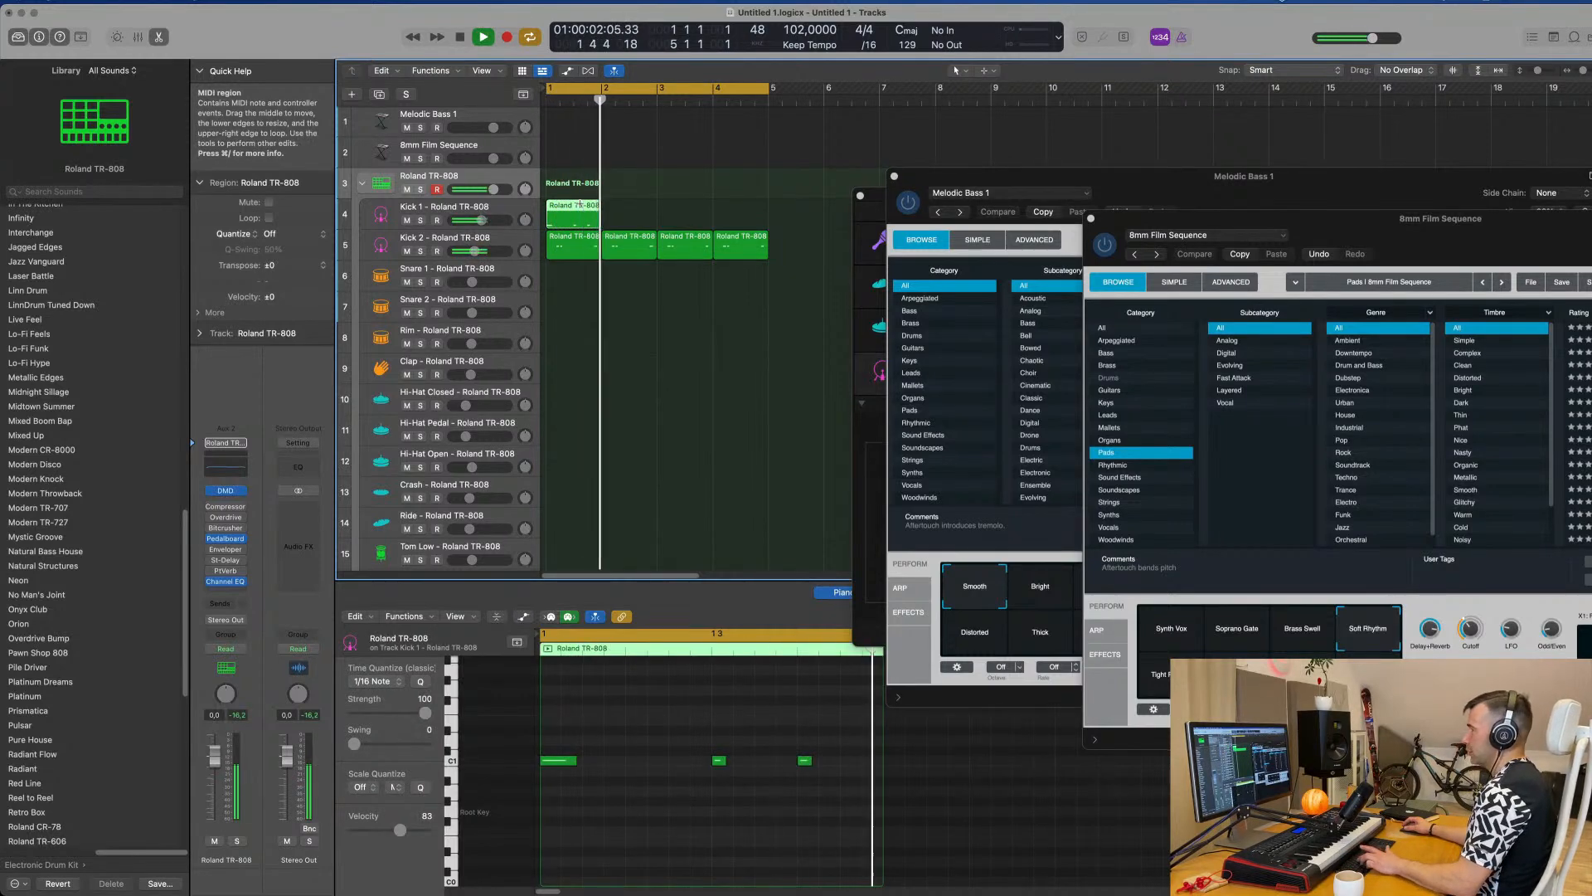
{"action": "key", "text": "super+t"}
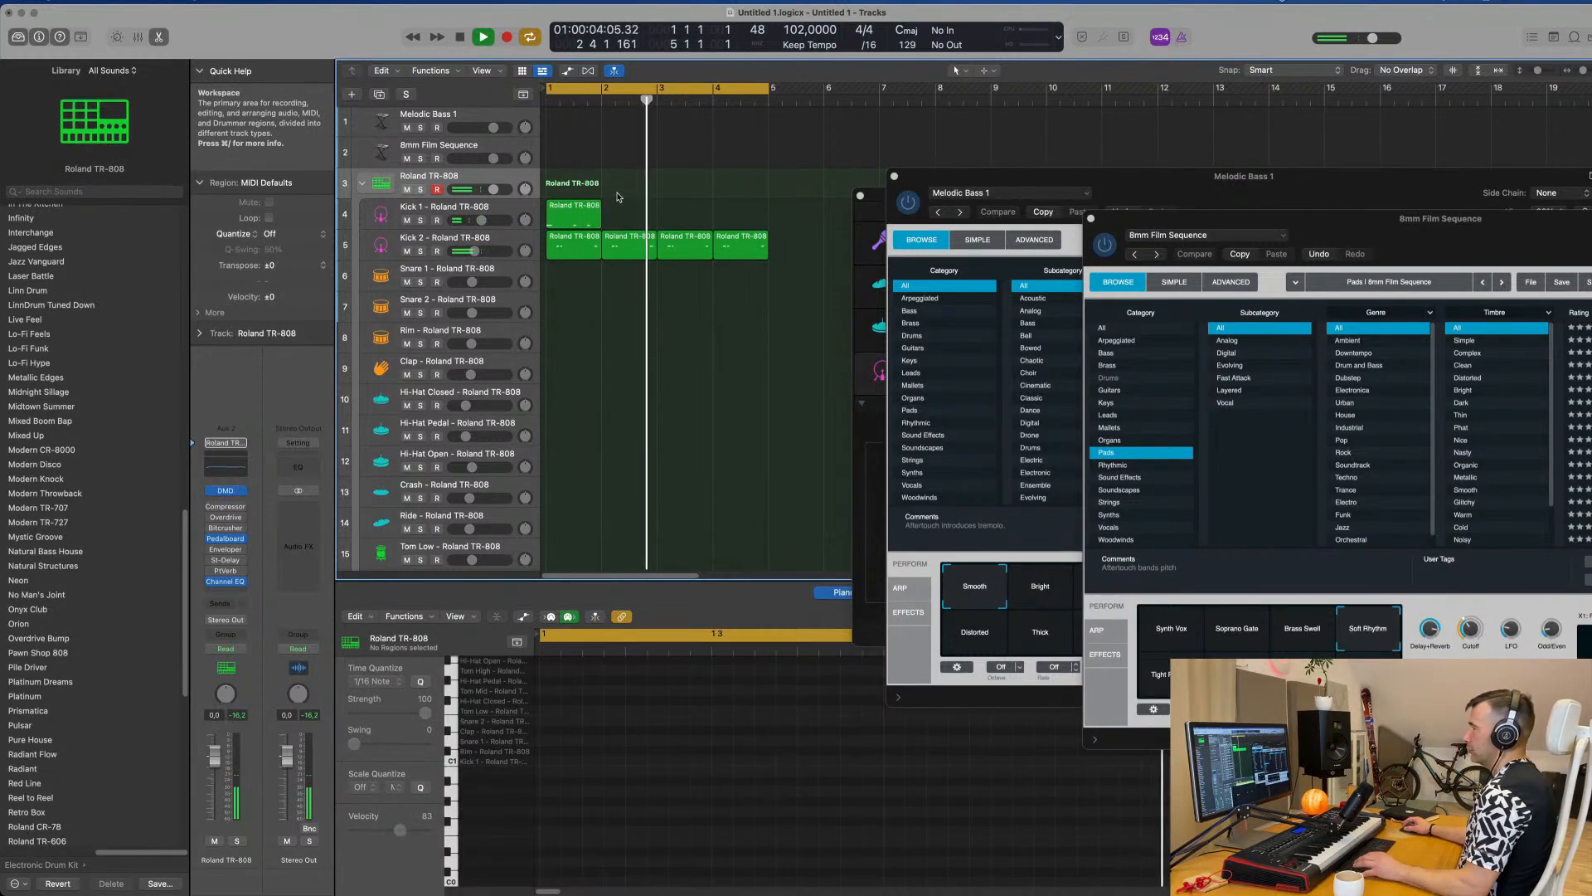
Repeat the edited Kick 1 region to fill bars 1 to 4 and play the pattern from the start.
{"action": "left_click", "coordinate": [578, 217]}
{"action": "key", "text": "super+r"}
{"action": "key", "text": "super+r"}
{"action": "key", "text": "super+r"}
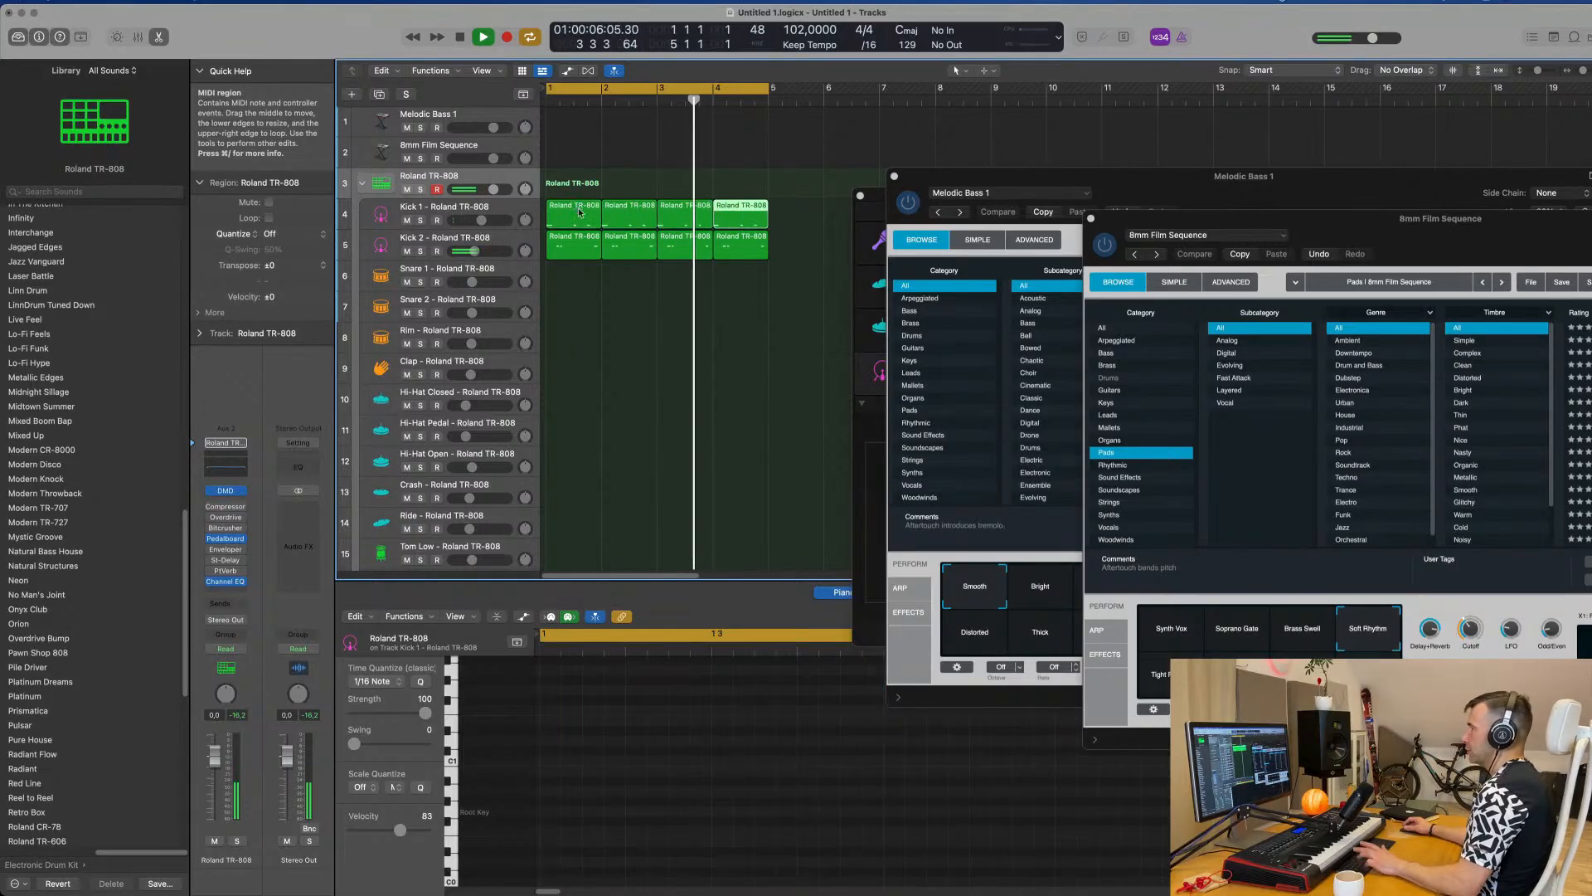
{"action": "key", "text": "Return"}
{"action": "left_click", "coordinate": [516, 214]}
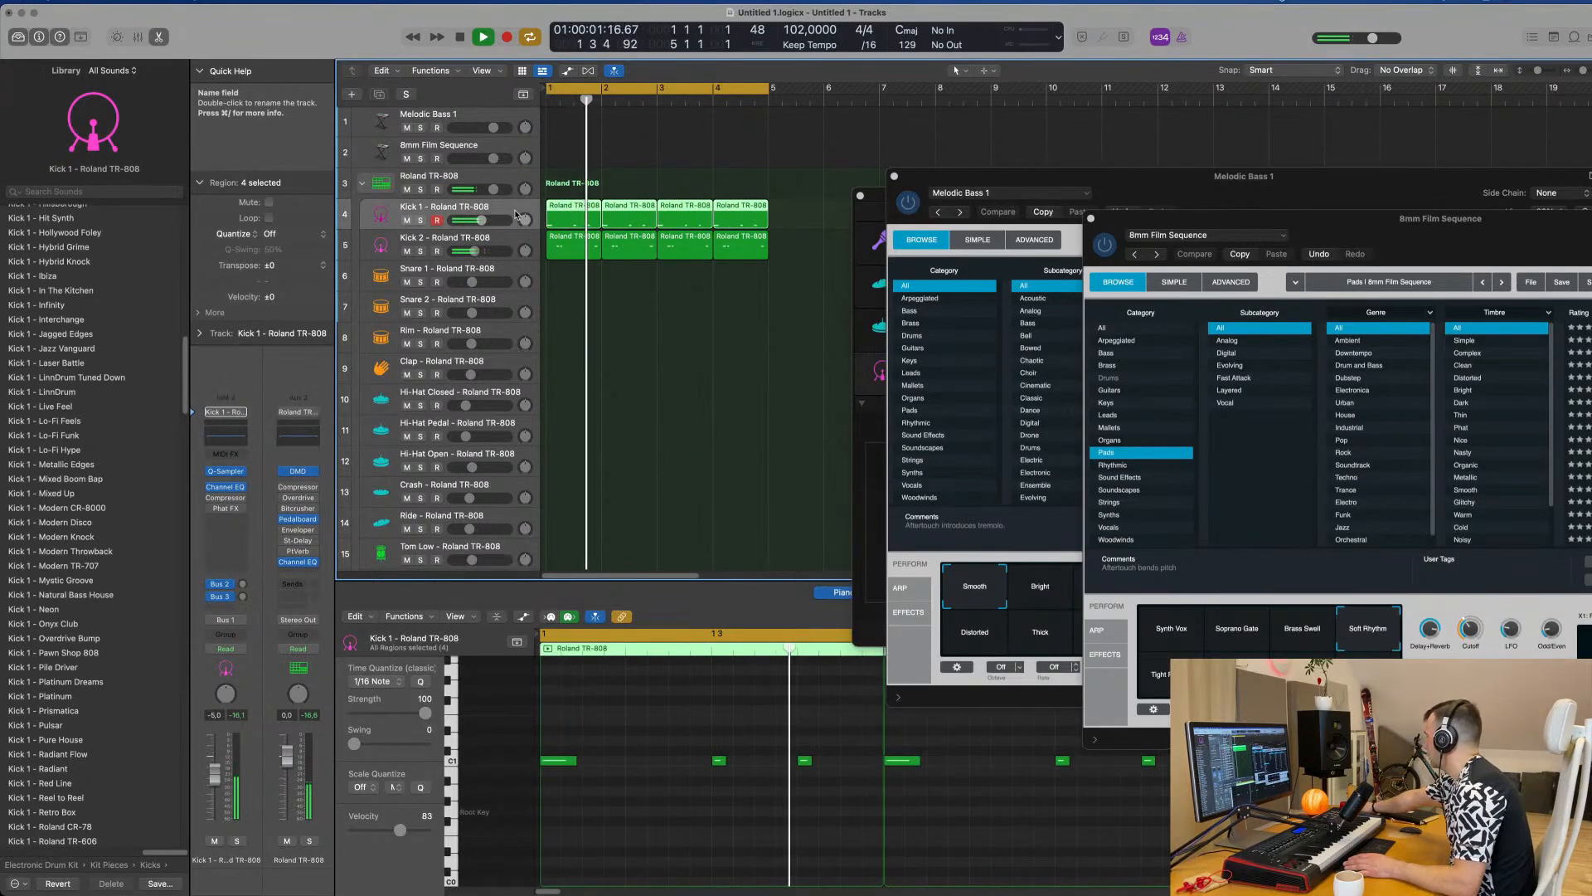
{"action": "scroll", "coordinate": [579, 282], "scroll_direction": "down", "scroll_amount": 4}
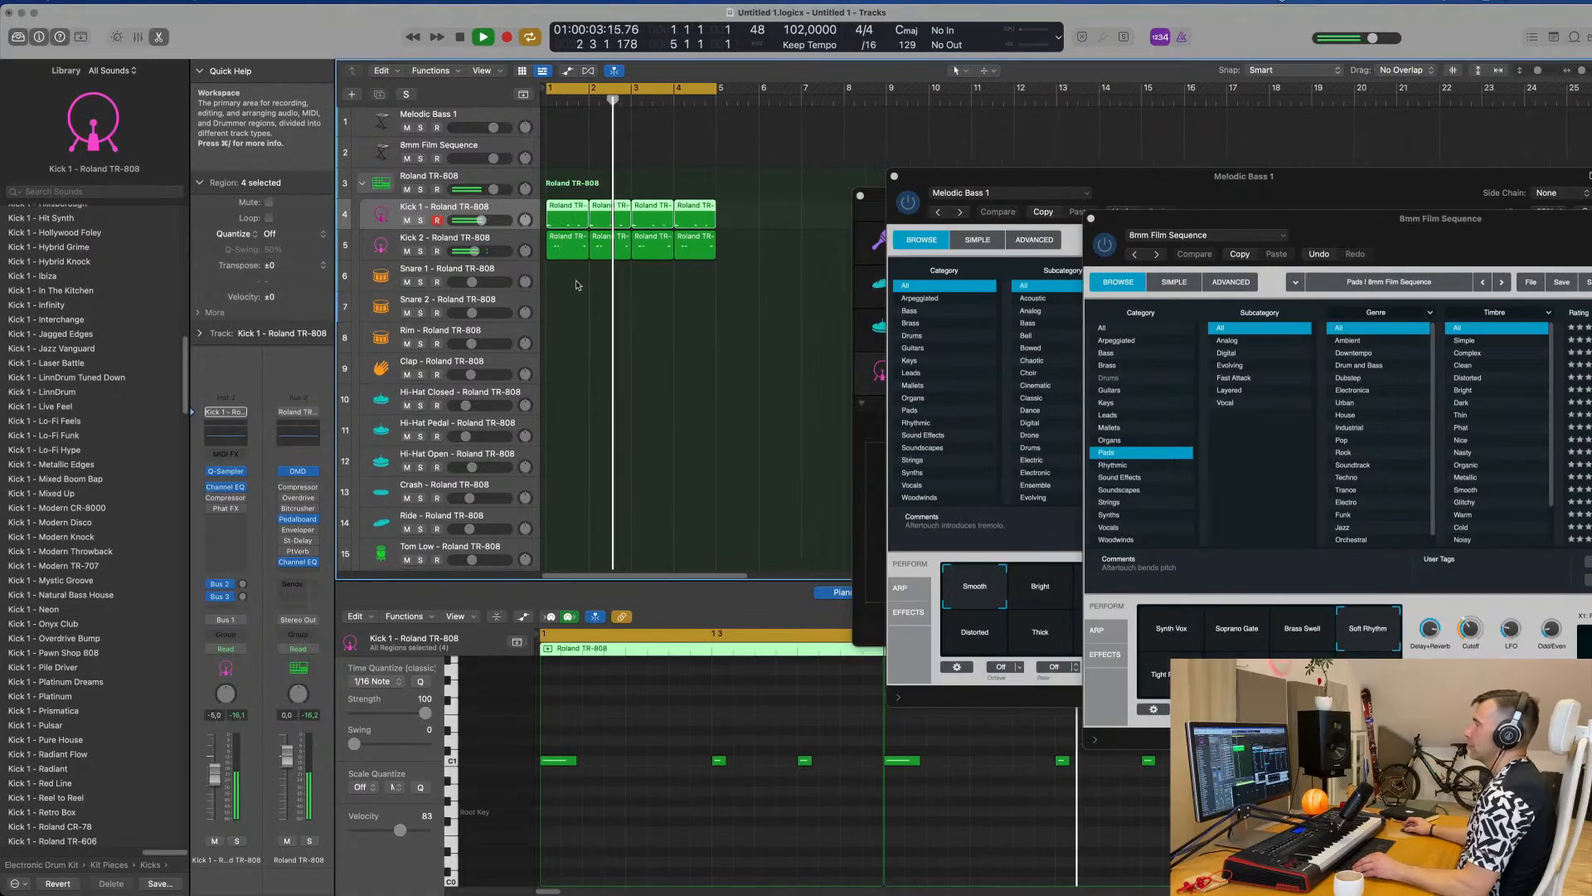
{"action": "scroll", "coordinate": [582, 314], "scroll_direction": "up", "scroll_amount": 2}
{"action": "scroll", "coordinate": [585, 315], "scroll_direction": "down", "scroll_amount": 2}
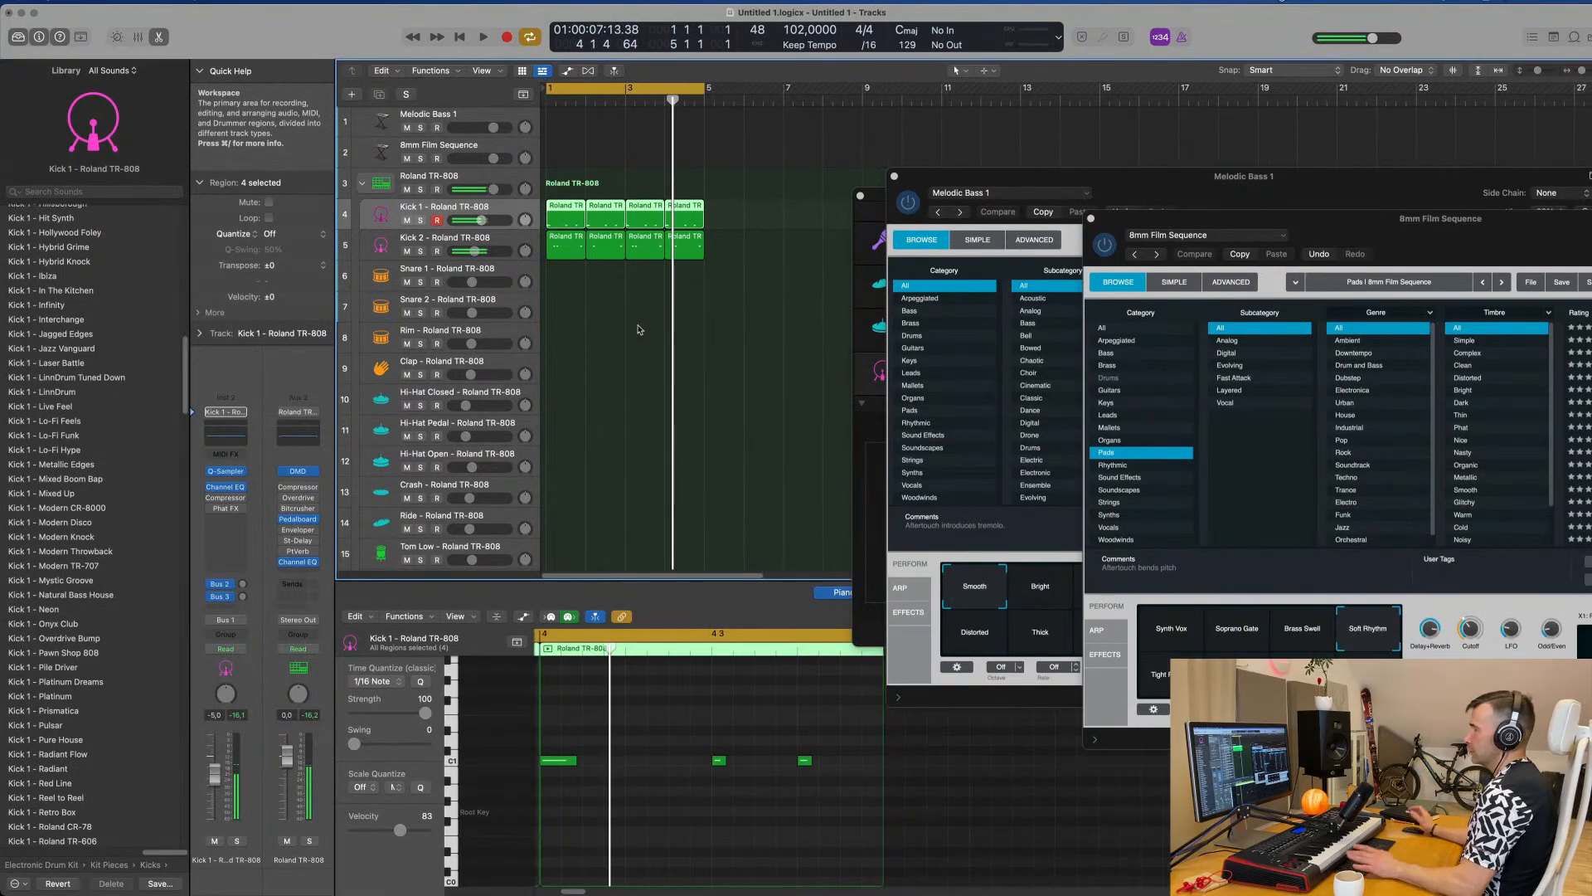
{"action": "key", "text": "space"}
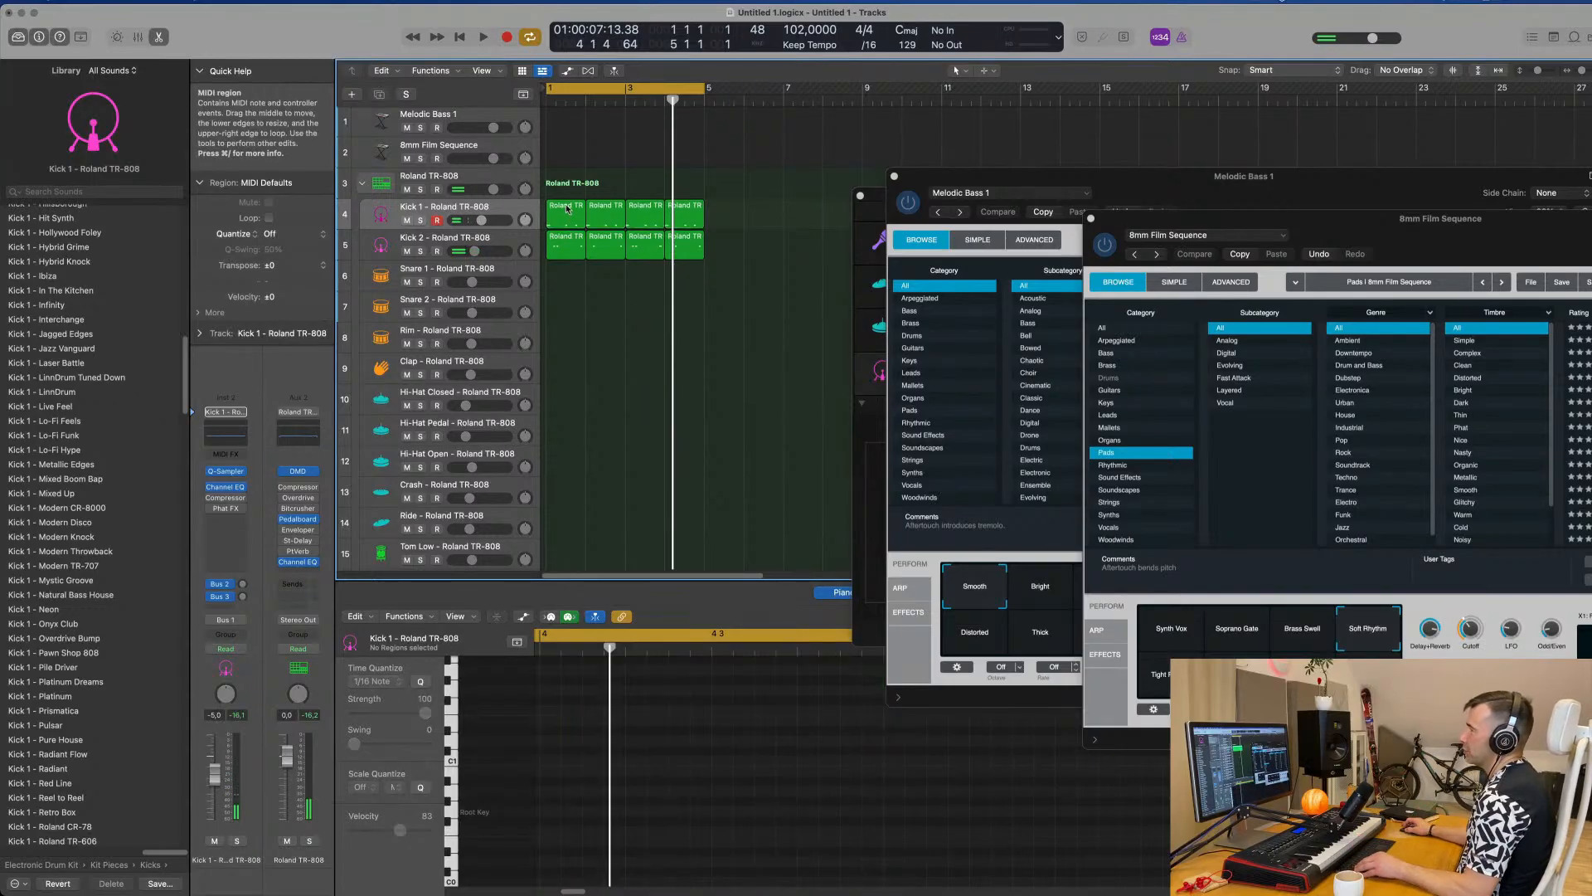
Copy the first Kick 1 region to the Snare 1 track and move its first note to beat 2.
{"action": "left_click_drag", "start_coordinate": [567, 213], "coordinate": [569, 274]}
{"action": "left_click", "coordinate": [570, 762]}
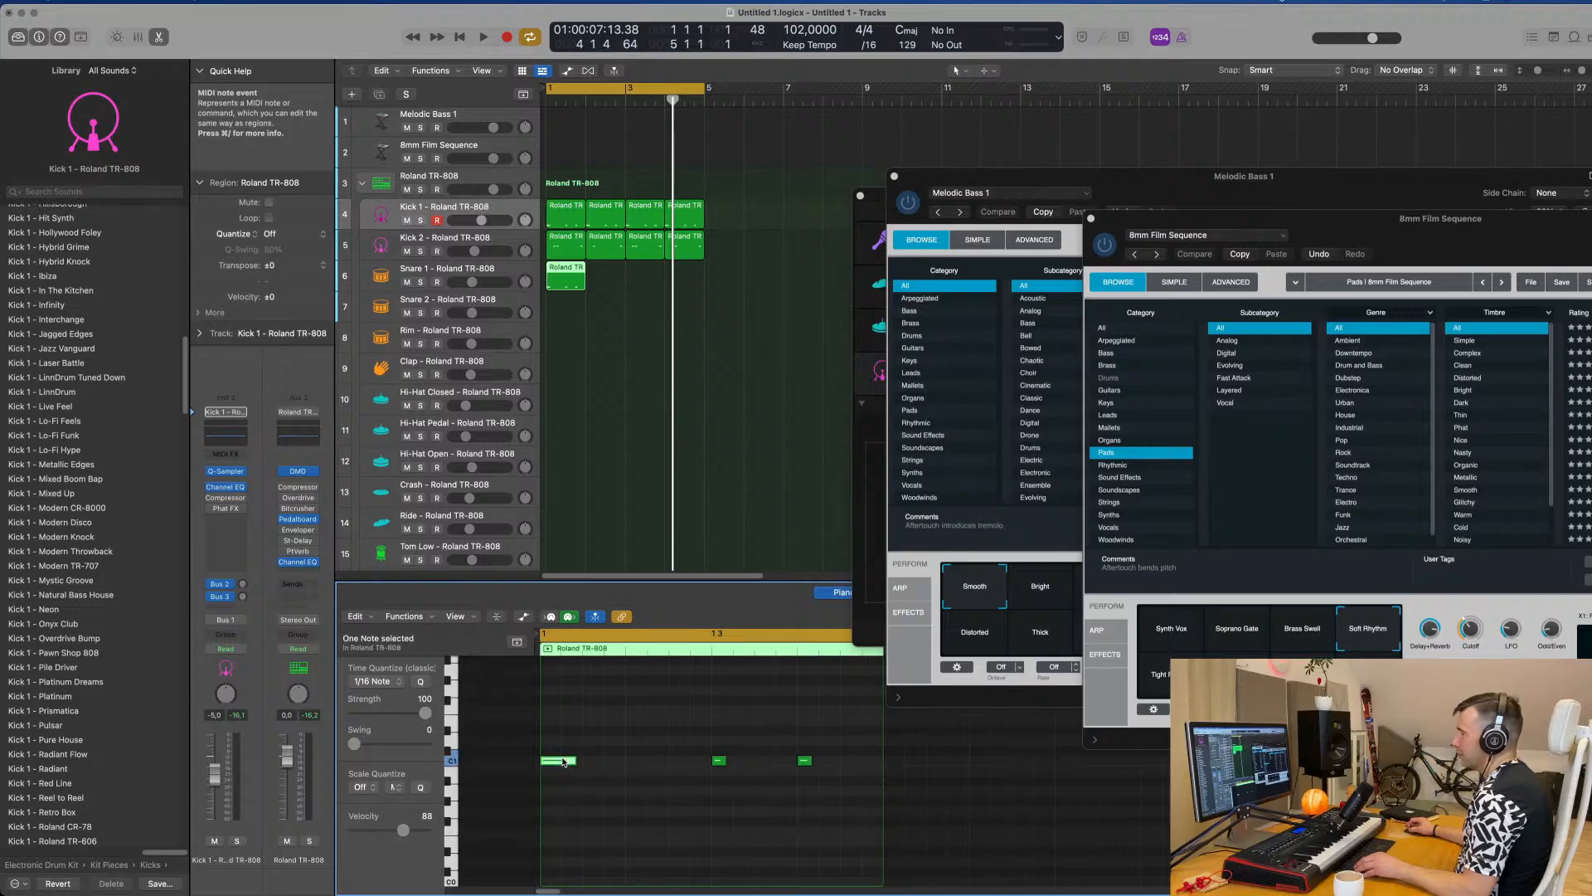
{"action": "left_click_drag", "start_coordinate": [564, 761], "coordinate": [650, 761]}
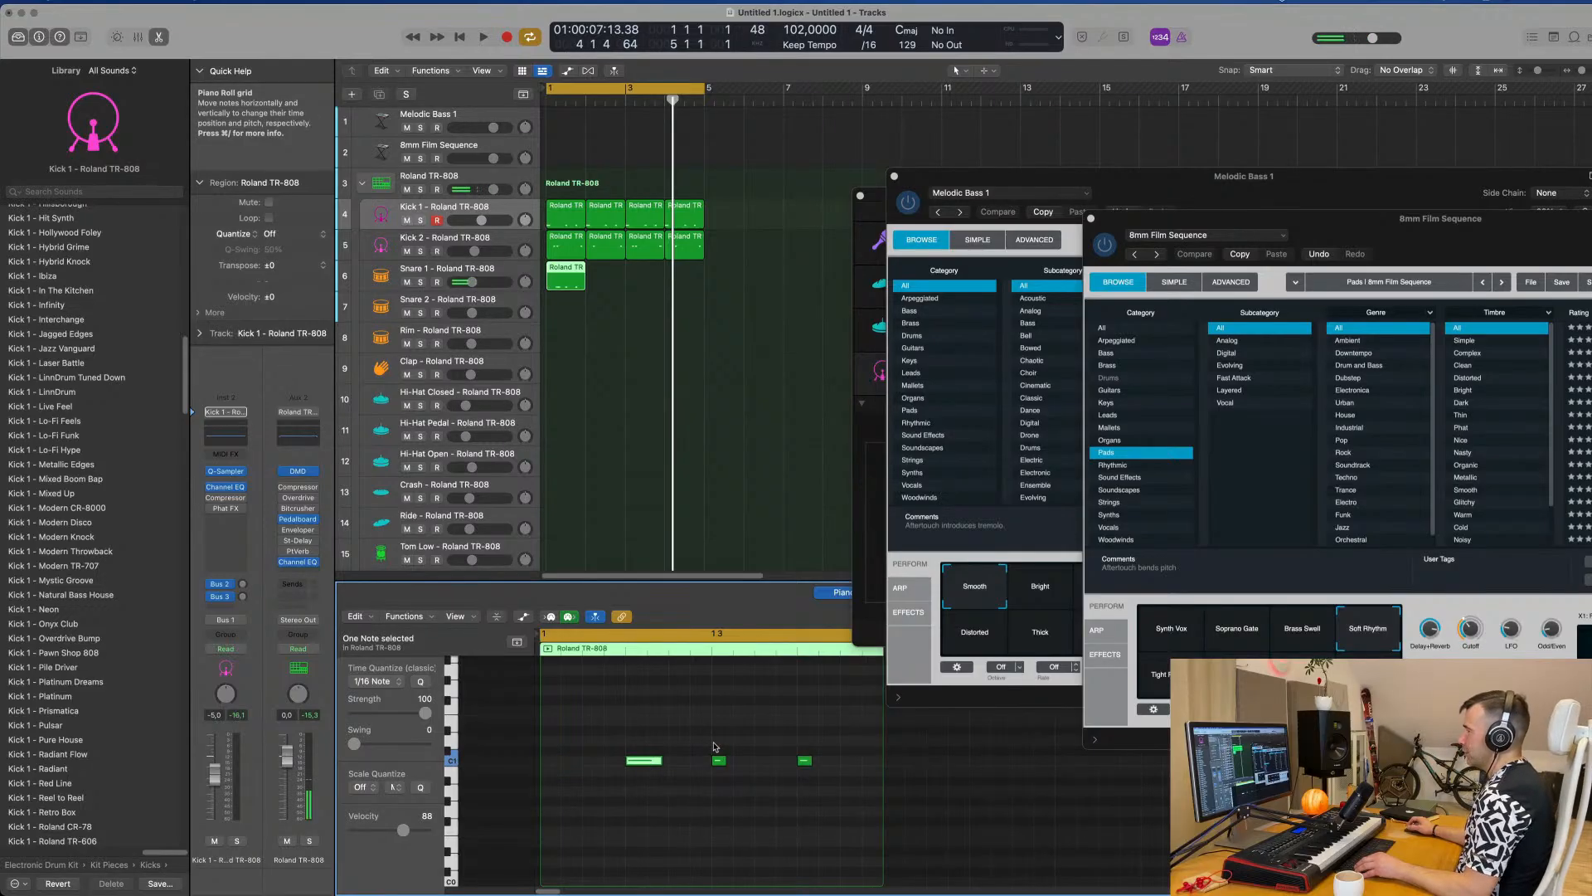
Delete the middle note from the Snare 1 region and raise the remaining two notes by one octave.
{"action": "key", "text": "space"}
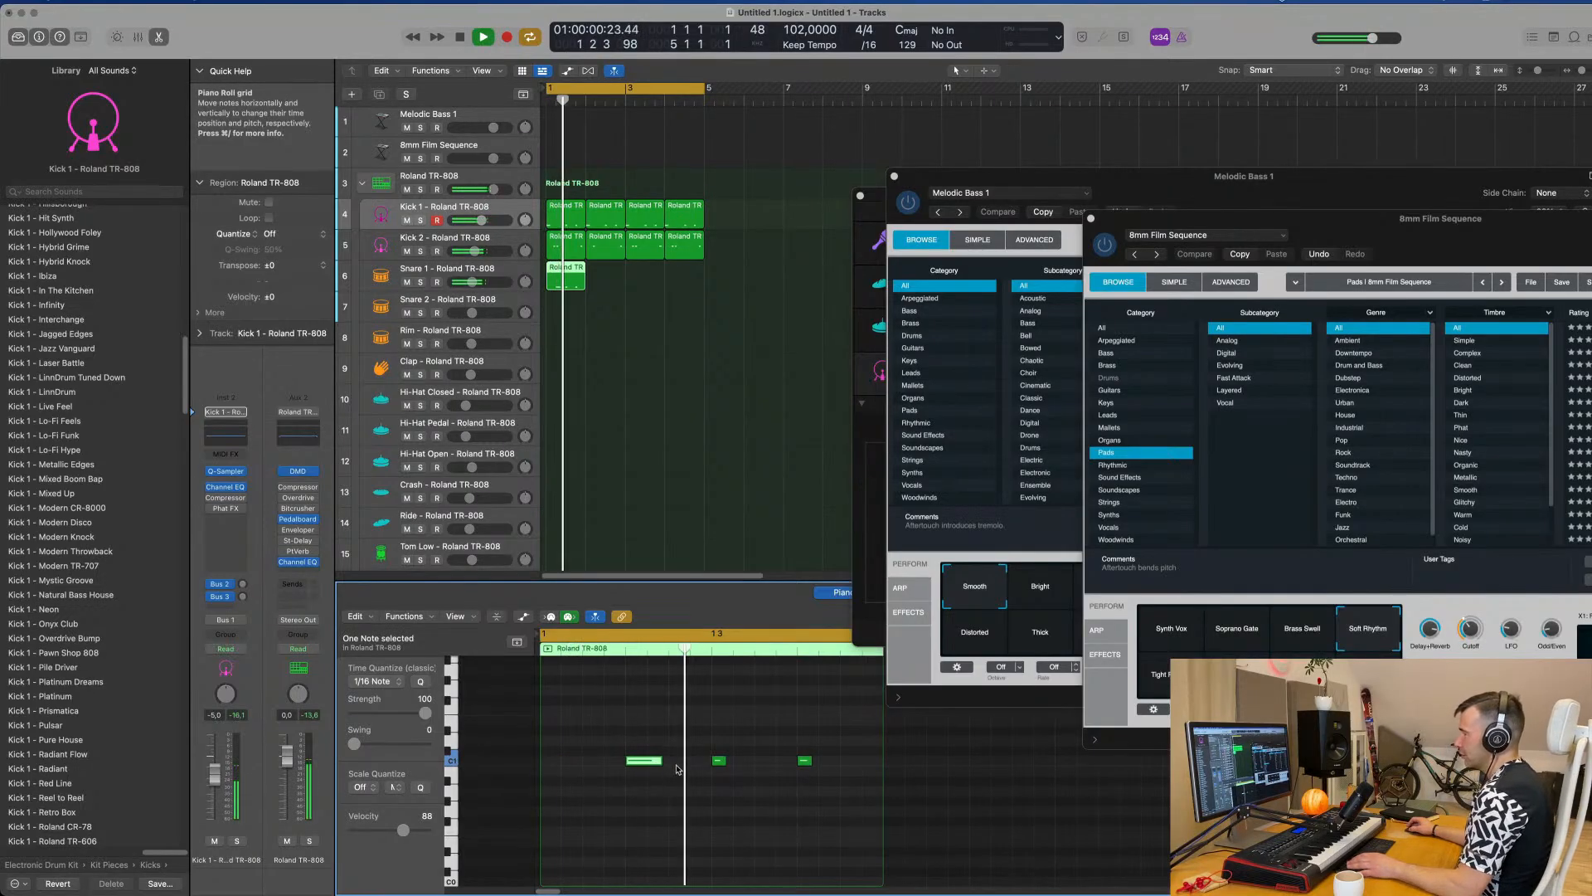
{"action": "key", "text": "space"}
{"action": "left_click_drag", "start_coordinate": [719, 731], "coordinate": [719, 775]}
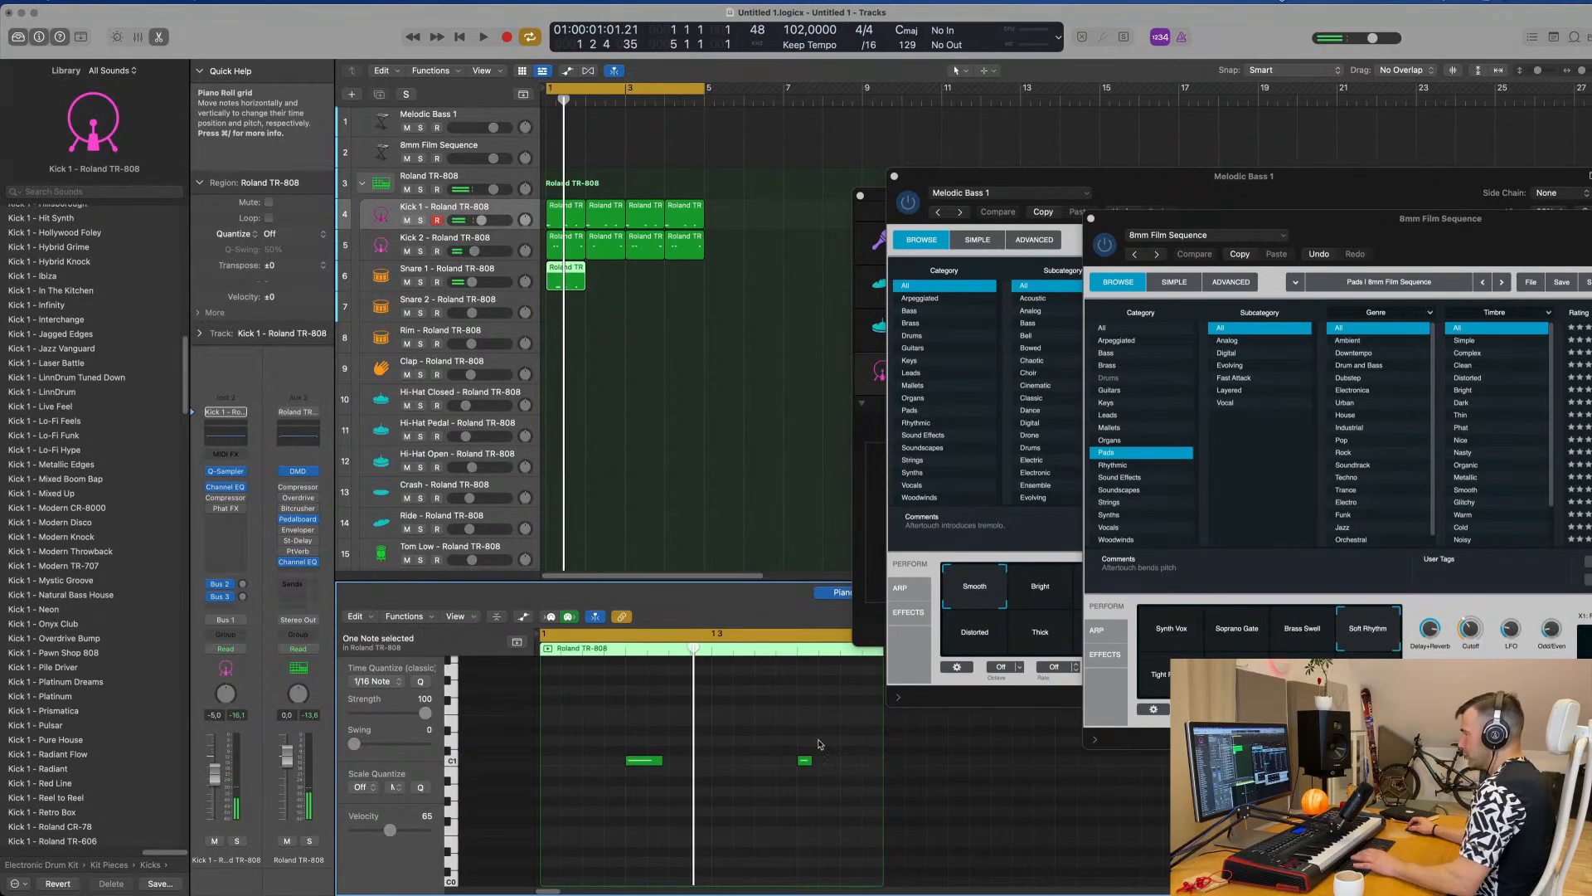
{"action": "left_click_drag", "start_coordinate": [832, 745], "coordinate": [618, 775]}
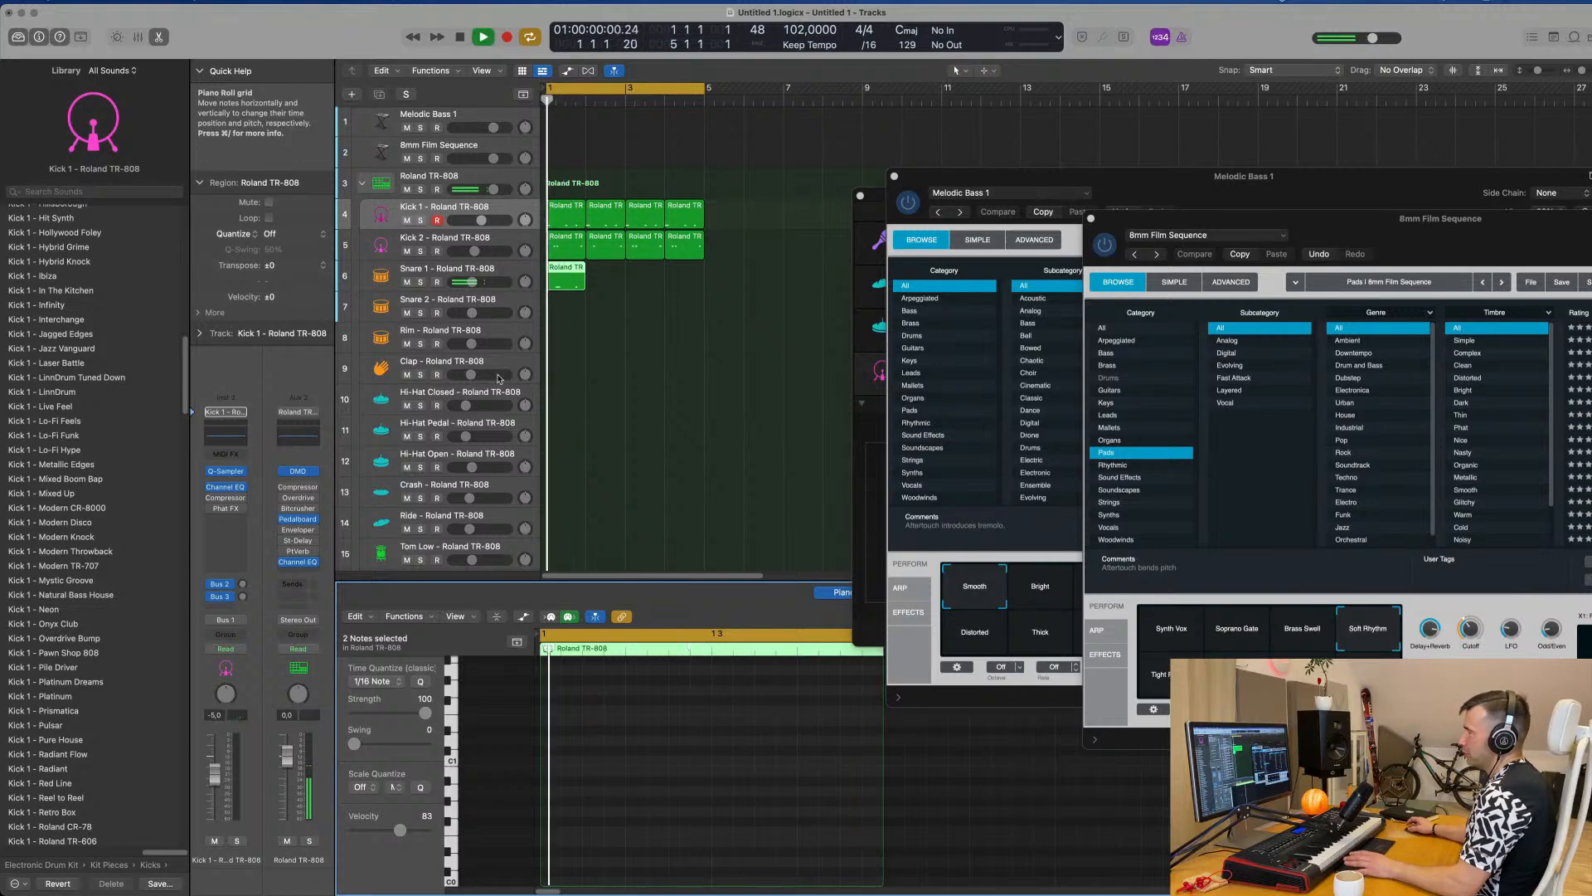
Repeat the Snare 1 region until four copies fill bars 1 to 4, and play the kicks and snare together.
{"action": "left_click", "coordinate": [566, 277]}
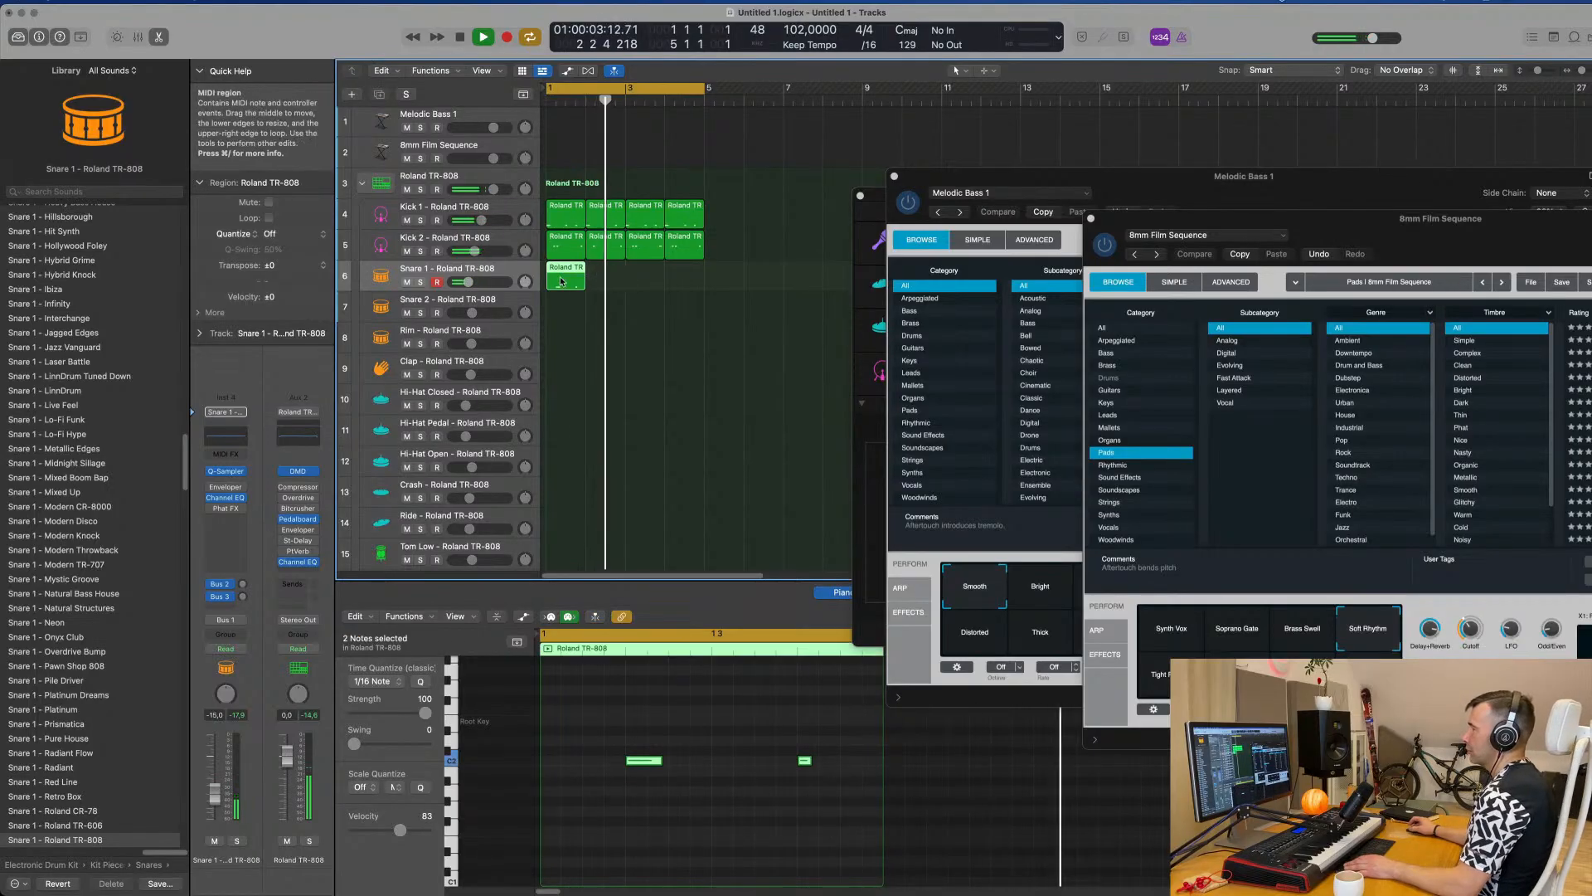
{"action": "key", "text": "super+r"}
{"action": "key", "text": "super+r"}
{"action": "key", "text": "super+r"}
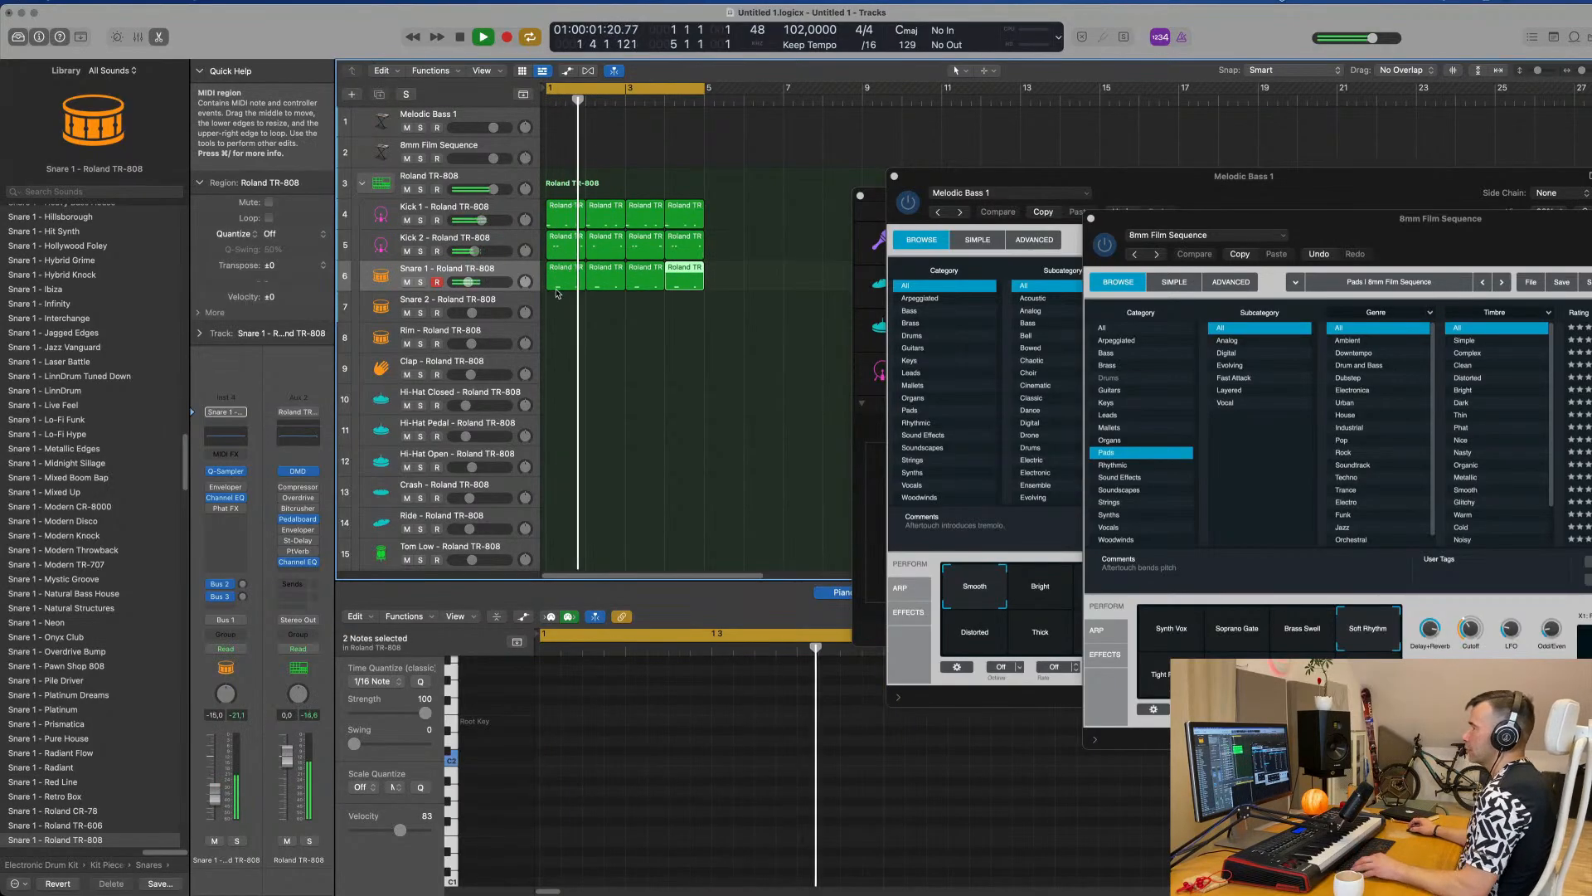
{"action": "scroll", "coordinate": [572, 390], "scroll_direction": "down", "scroll_amount": 1}
{"action": "scroll", "coordinate": [572, 390], "scroll_direction": "down", "scroll_amount": 5}
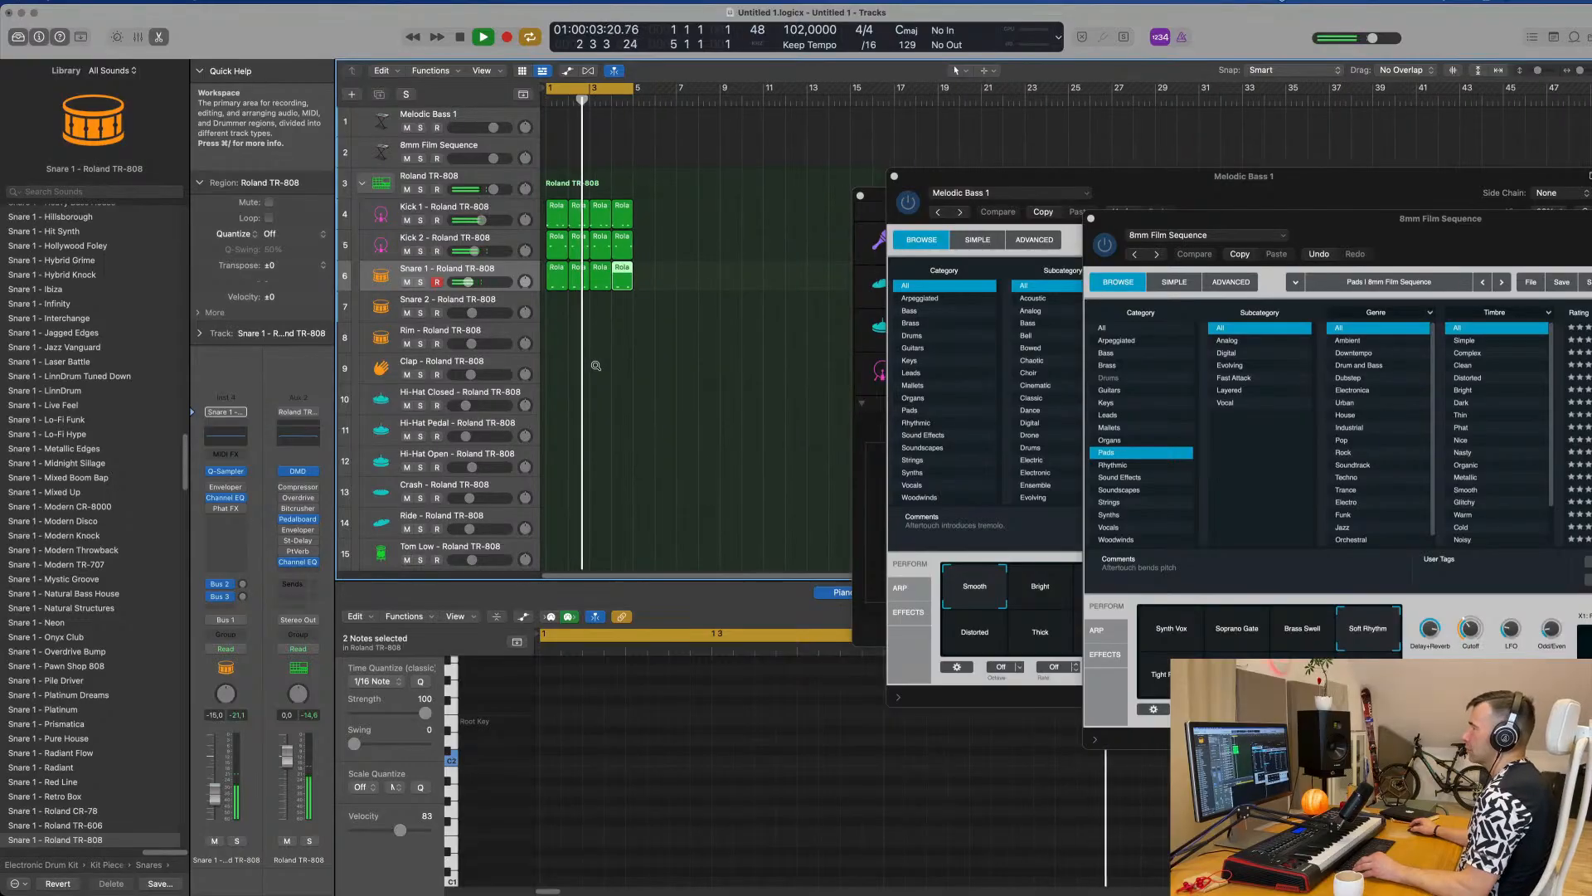
{"action": "scroll", "coordinate": [594, 362], "scroll_direction": "down", "scroll_amount": 2}
{"action": "scroll", "coordinate": [638, 422], "scroll_direction": "down", "scroll_amount": 2}
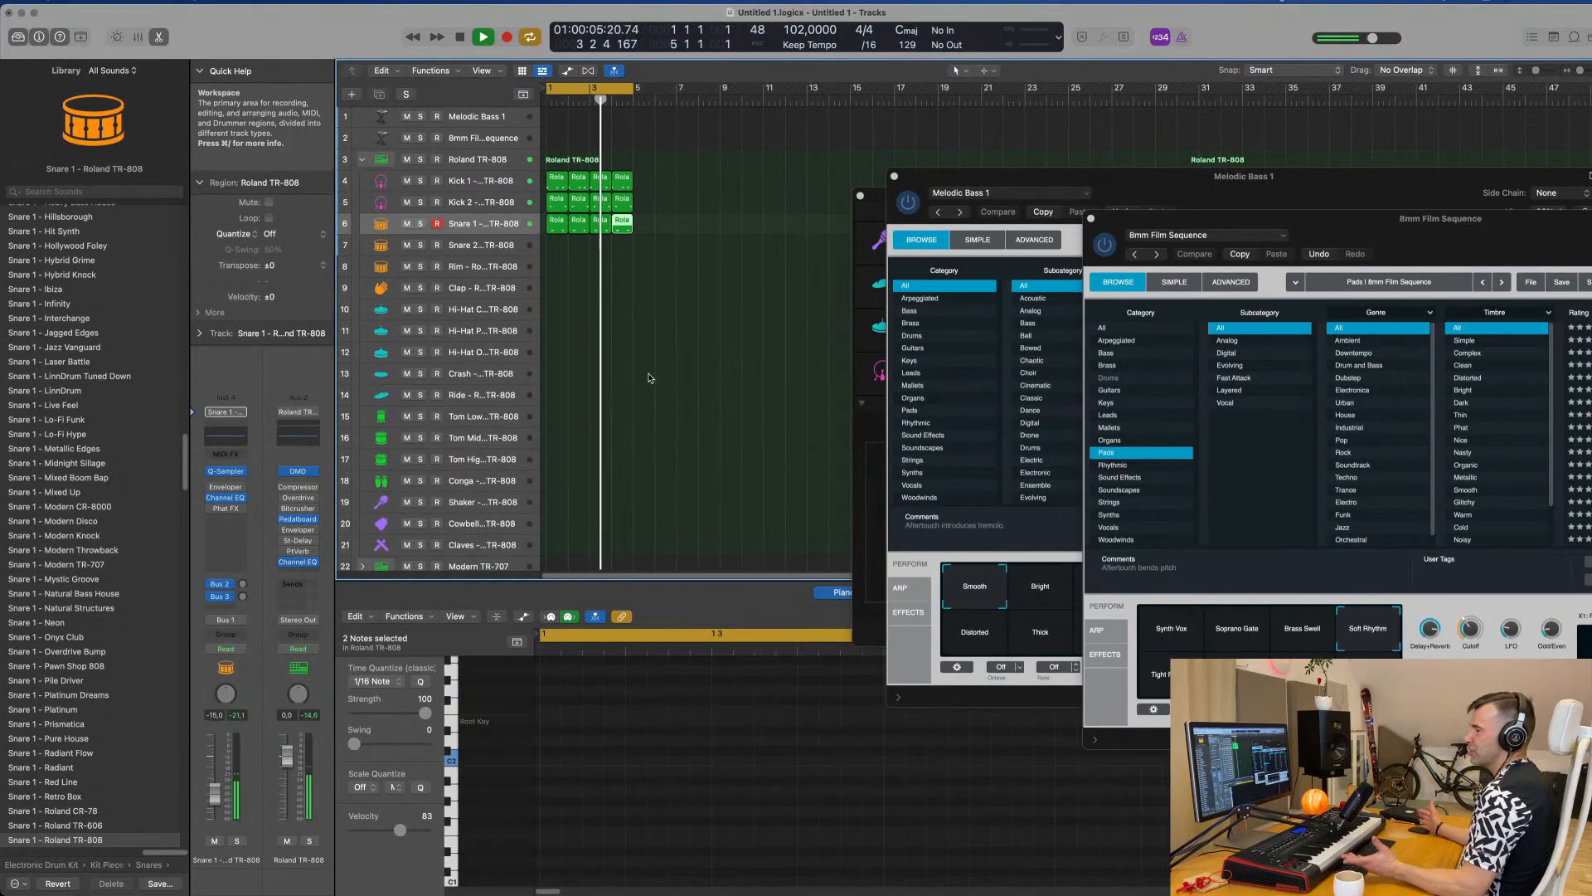
{"action": "scroll", "coordinate": [663, 327], "scroll_direction": "up", "scroll_amount": 2}
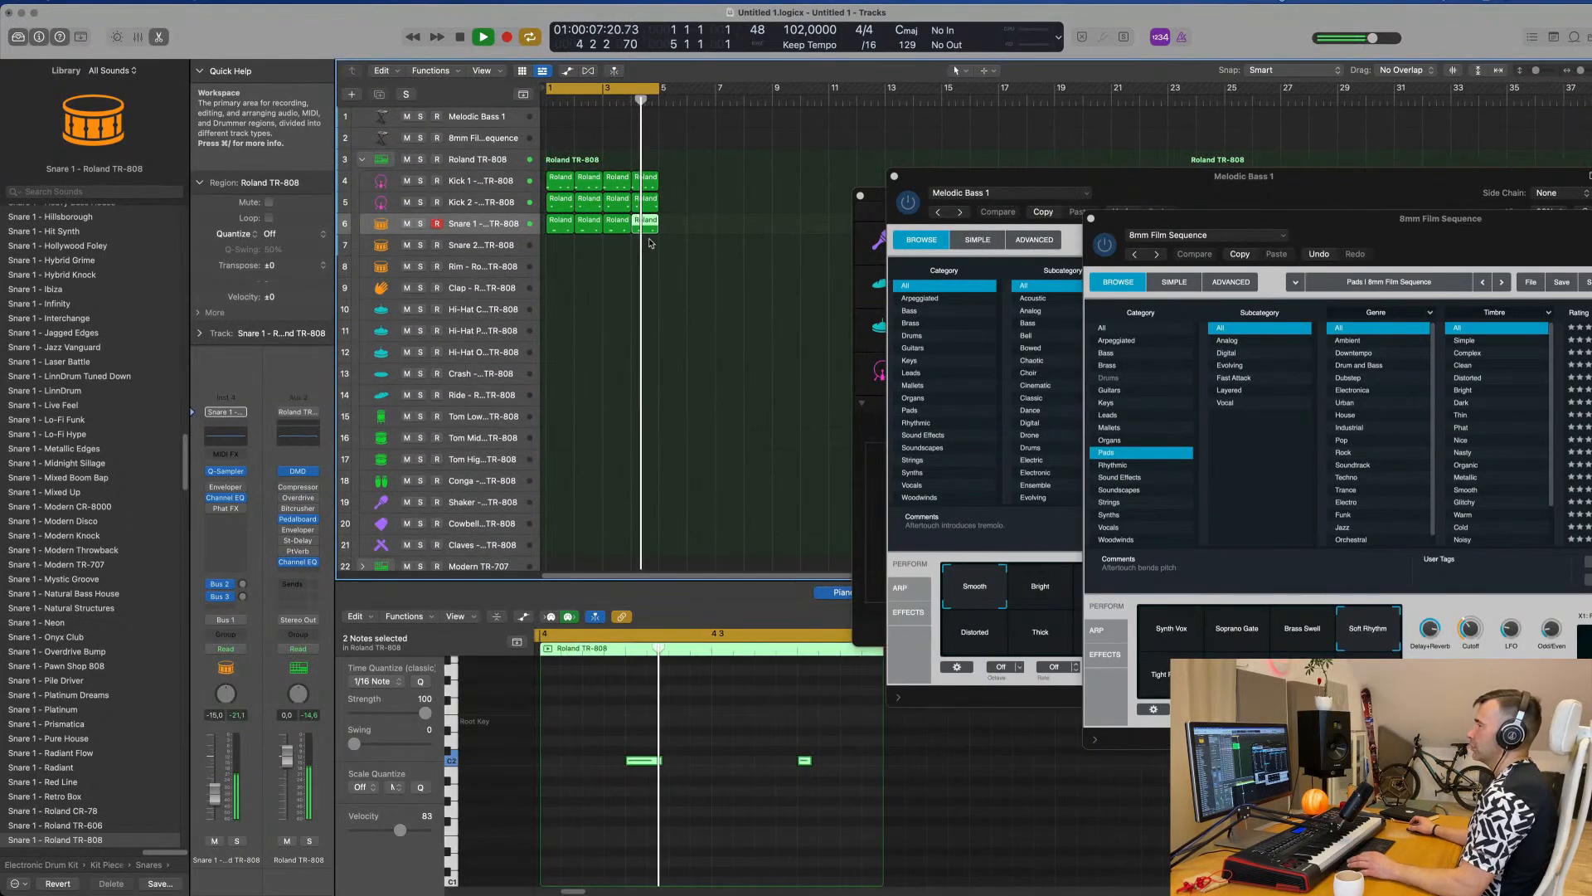
{"action": "key", "text": "space"}
Copy the first Kick 1 region to the Hi-Hat Closed track, raise its three notes to C2, and play it.
{"action": "left_click", "coordinate": [559, 180]}
{"action": "left_click_drag", "start_coordinate": [559, 210], "coordinate": [553, 322]}
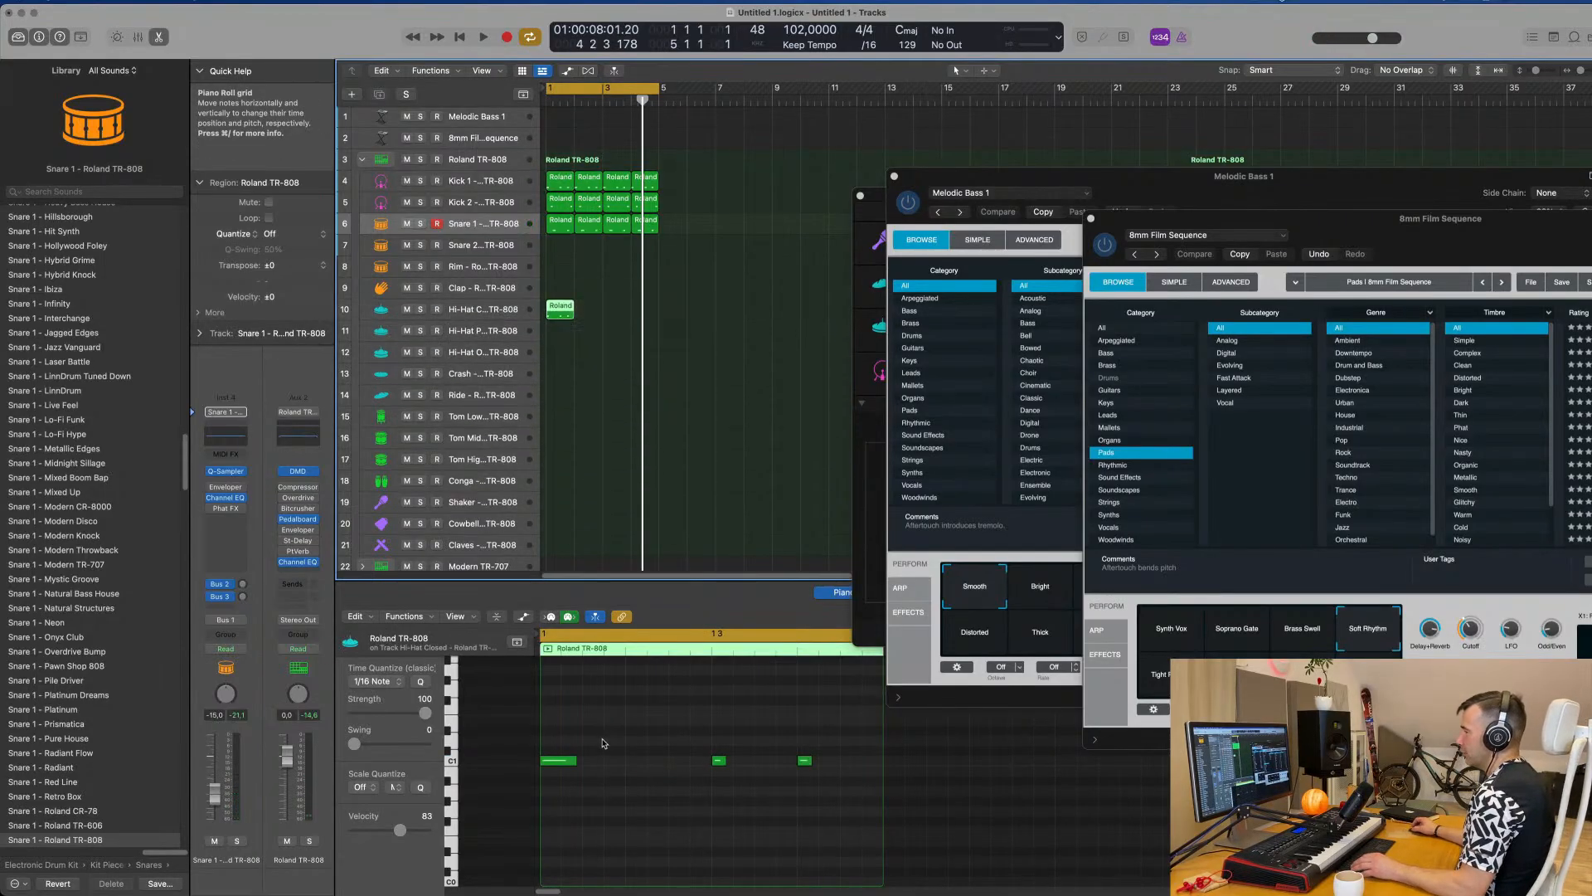
{"action": "left_click_drag", "start_coordinate": [602, 743], "coordinate": [570, 772]}
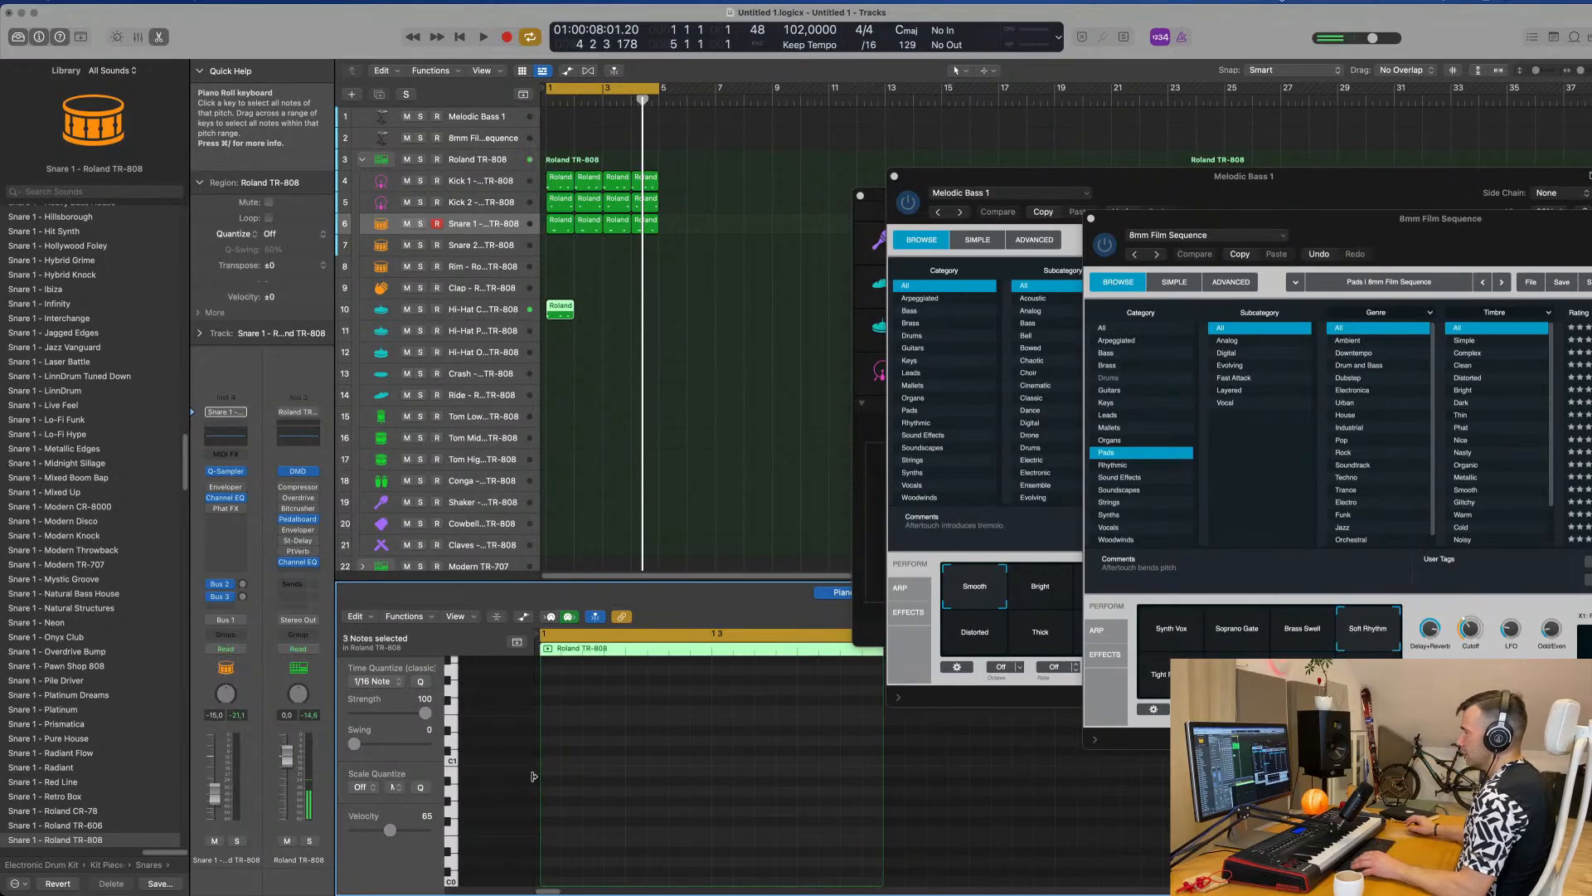
{"action": "scroll", "coordinate": [580, 779], "scroll_direction": "up", "scroll_amount": 5}
{"action": "key", "text": "space"}
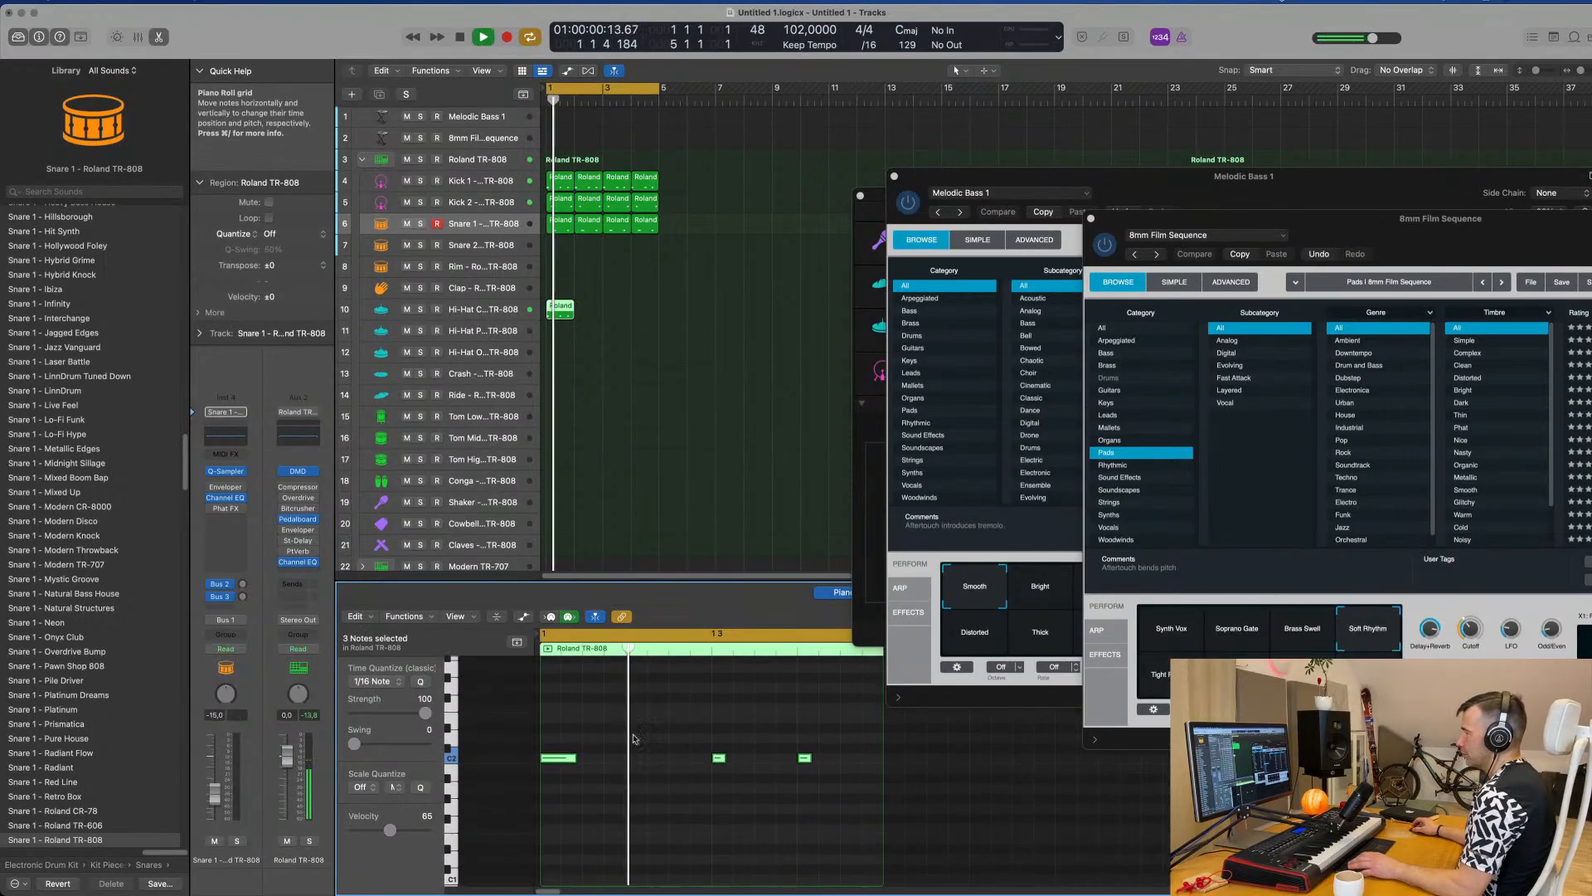
{"action": "key", "text": "space"}
Shorten the first hi-hat note to start halfway through beat 1, shift the second note slightly earlier, and play the result.
{"action": "left_click", "coordinate": [607, 750]}
{"action": "left_click_drag", "start_coordinate": [561, 759], "coordinate": [602, 763]}
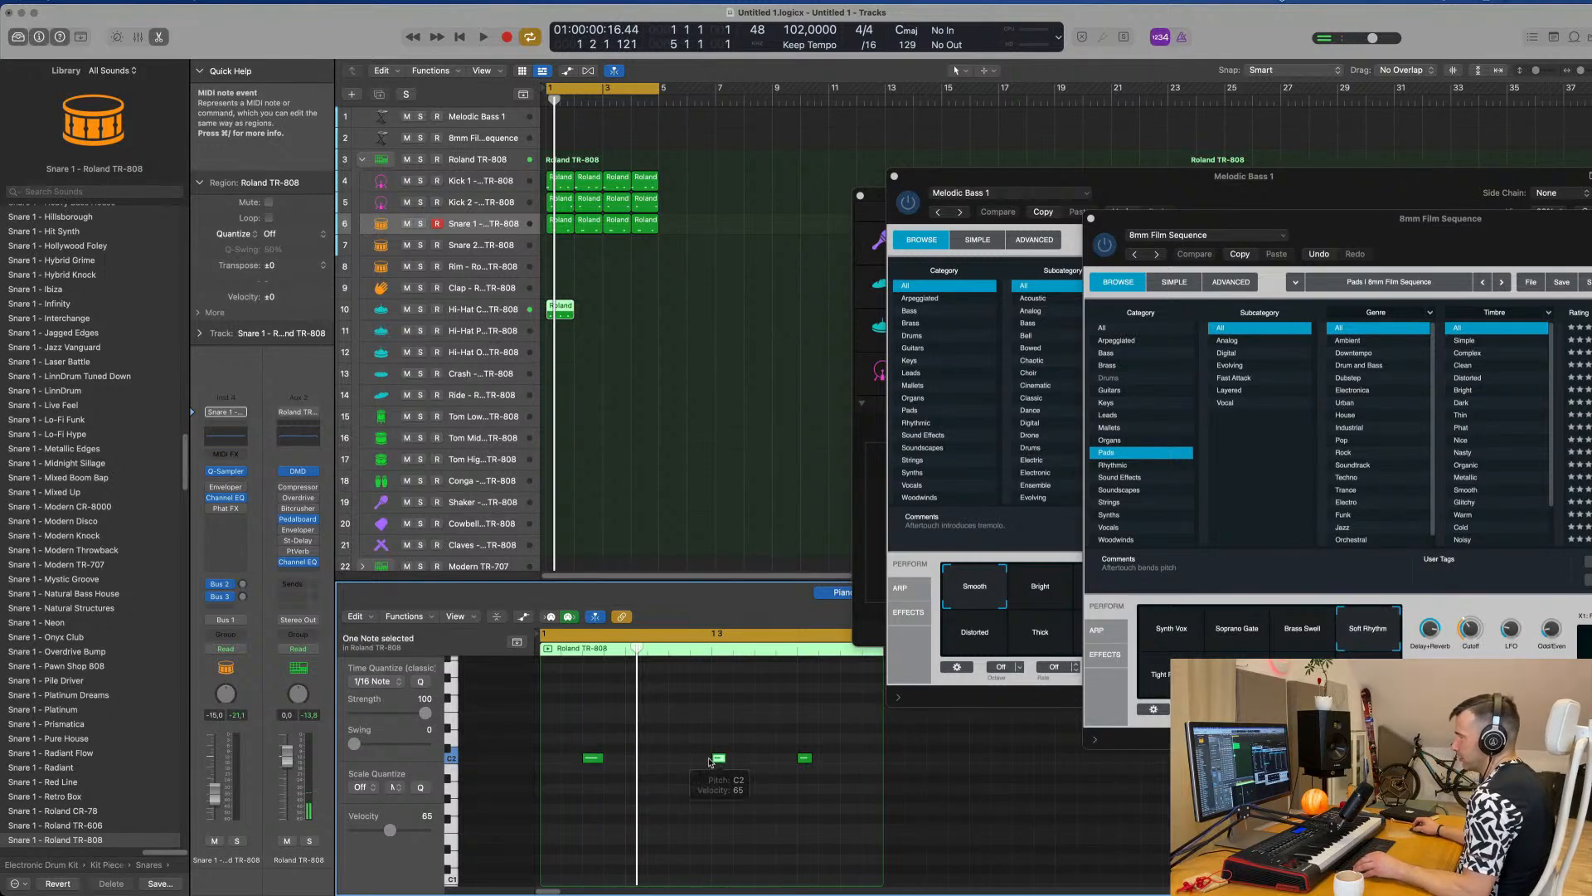
{"action": "left_click_drag", "start_coordinate": [710, 761], "coordinate": [704, 763]}
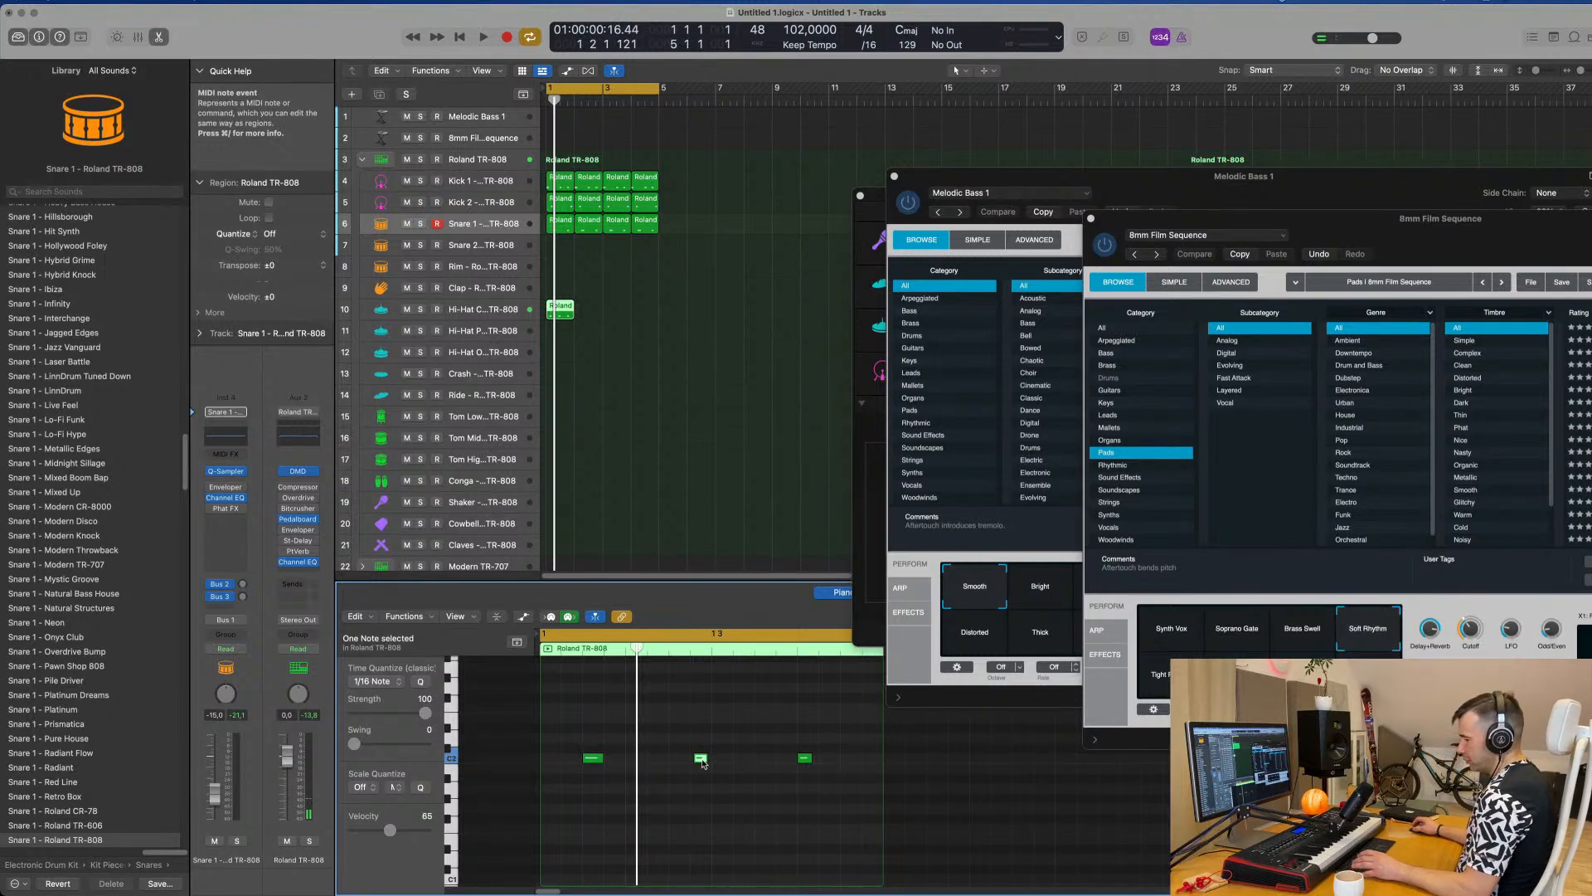
{"action": "key", "text": "space"}
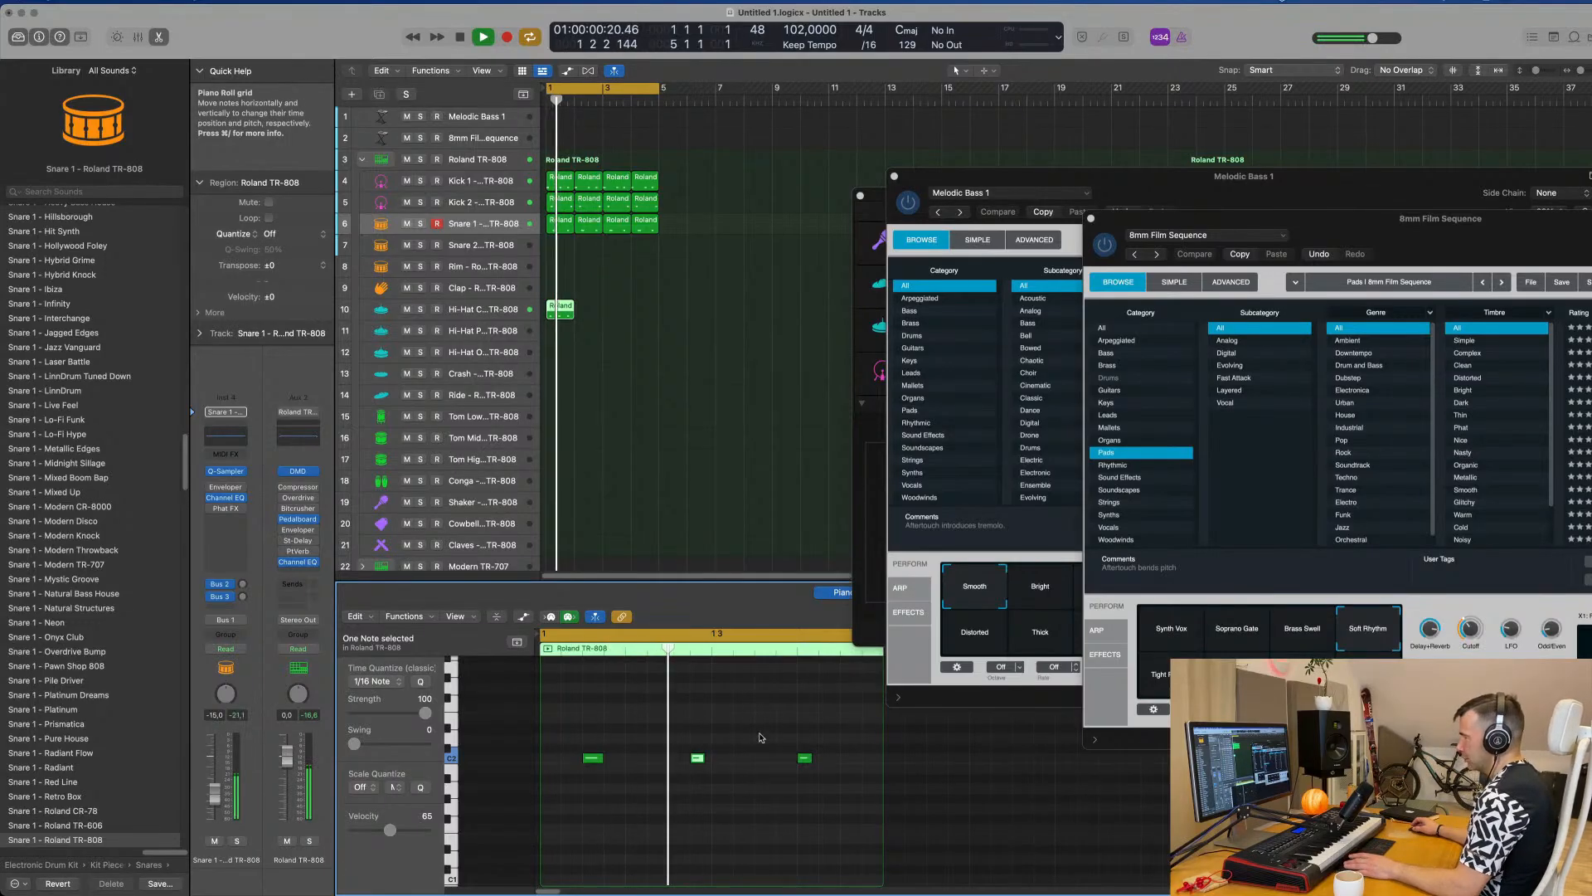
{"action": "key", "text": "space"}
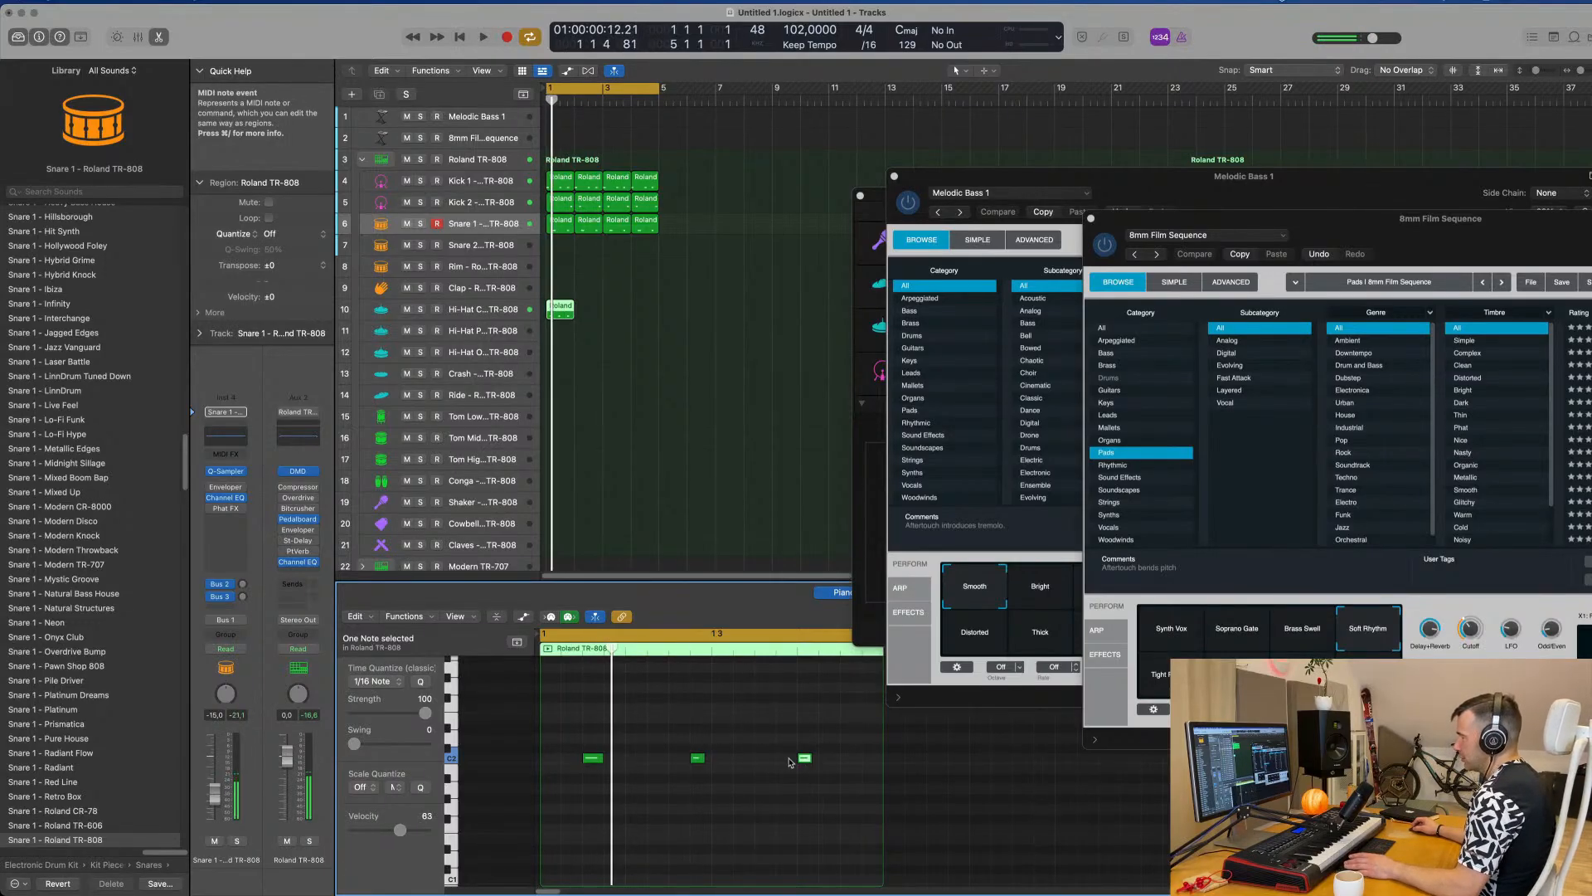
Place hi-hat notes halfway through beats 3 and 4 by moving and copying the last note, and play the groove.
{"action": "left_click_drag", "start_coordinate": [803, 758], "coordinate": [847, 759]}
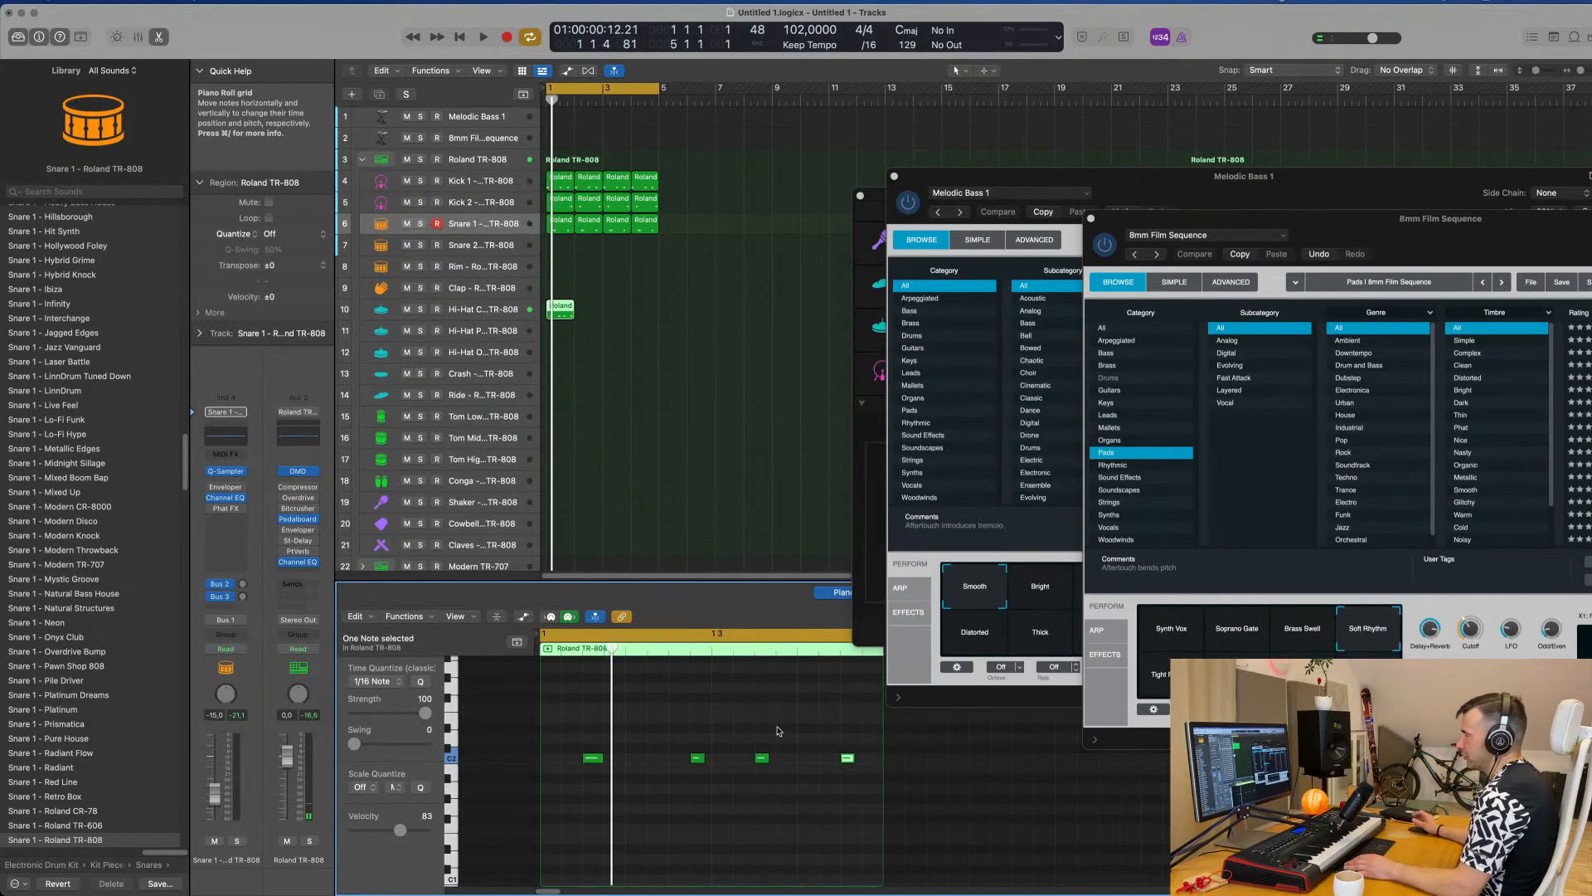
{"action": "left_click", "coordinate": [655, 354]}
{"action": "left_click", "coordinate": [571, 315]}
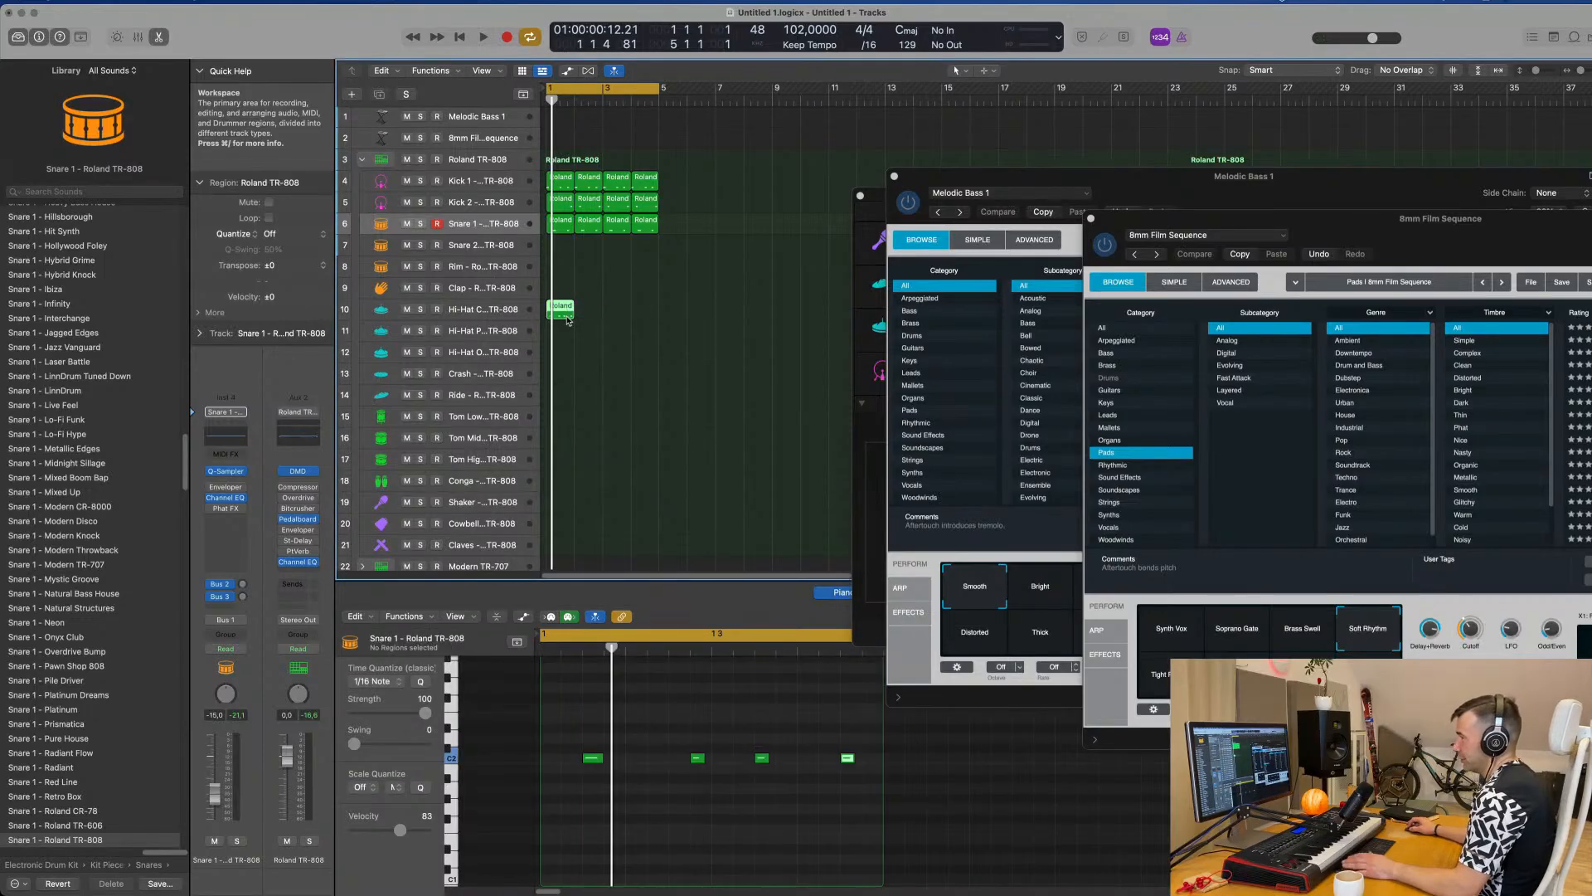
{"action": "key", "text": "space"}
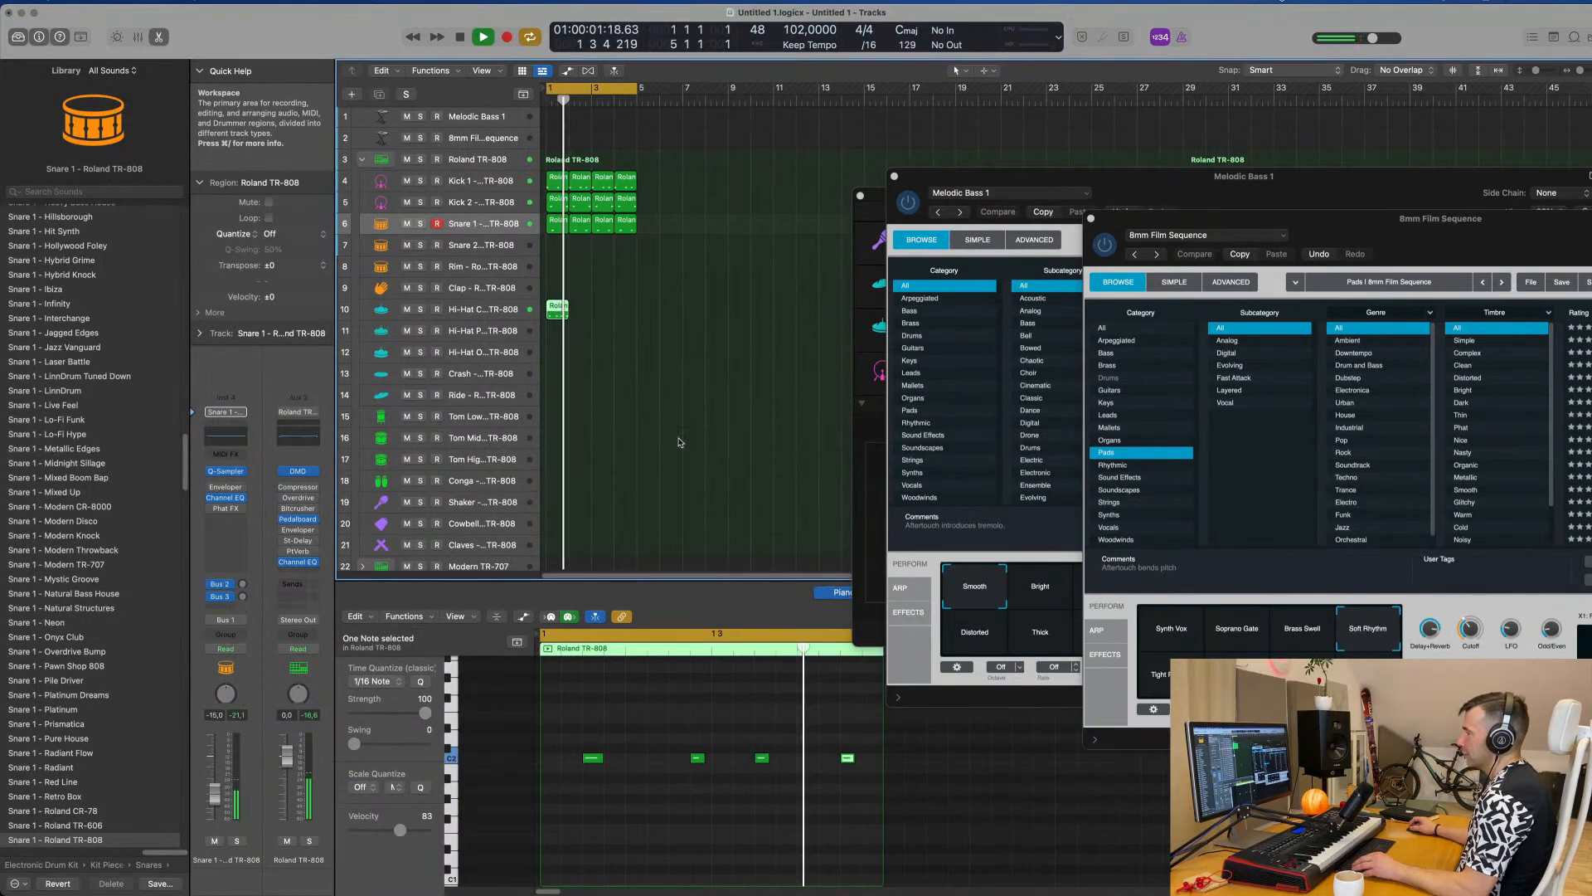
{"action": "key", "text": "space"}
{"action": "left_click_drag", "start_coordinate": [603, 315], "coordinate": [553, 316]}
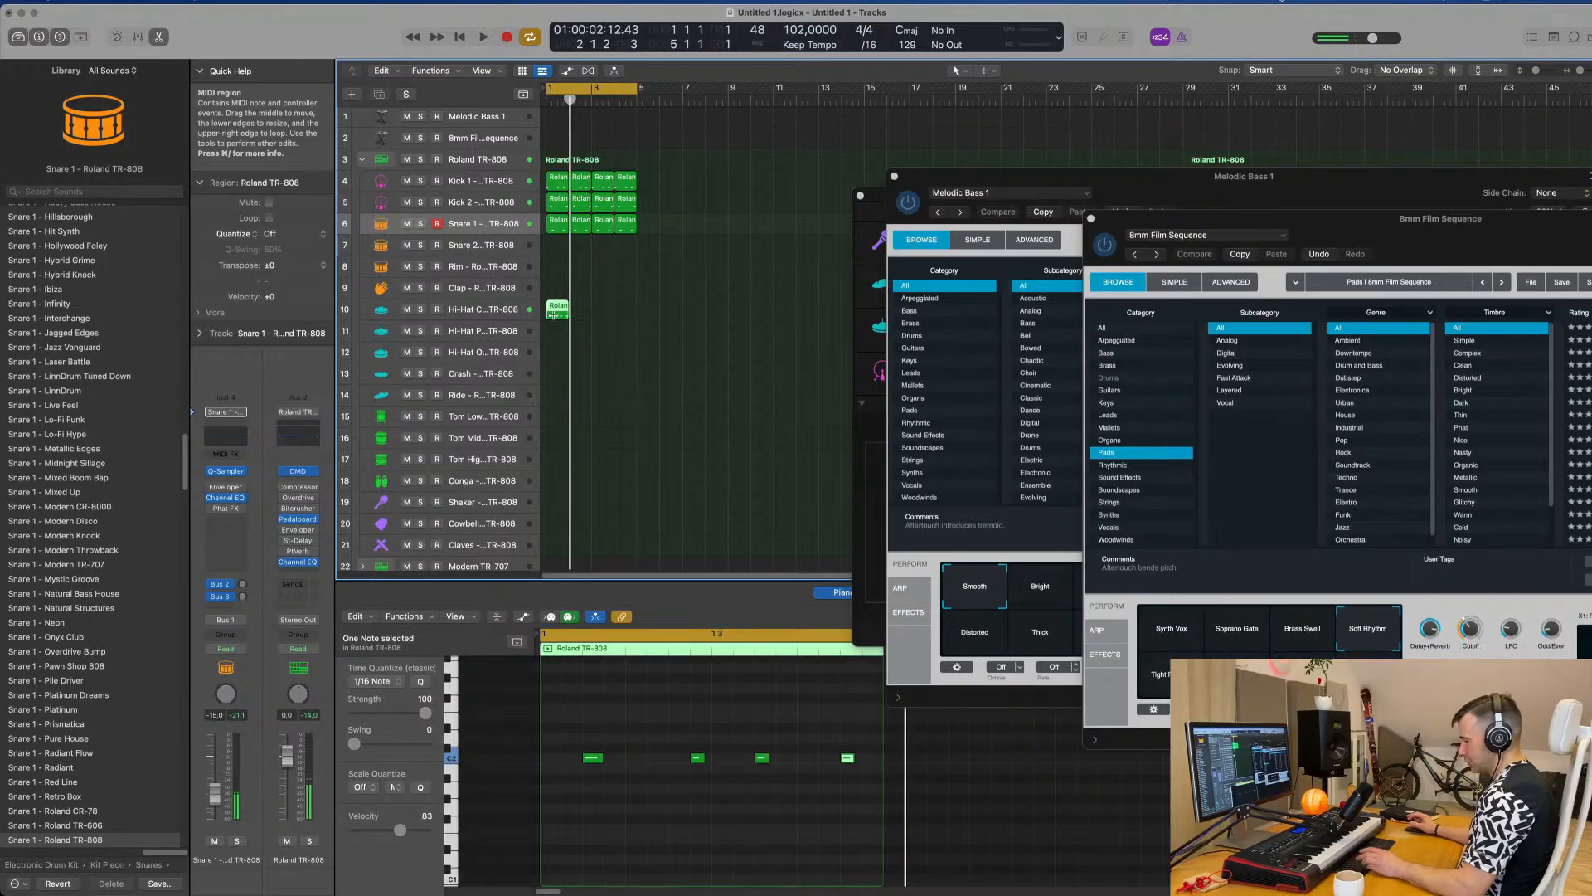
Repeat the Hi-Hat Closed region until four copies fill bars 1 to 4, and play the groove.
{"action": "key", "text": "super+r"}
{"action": "key", "text": "super+r"}
{"action": "key", "text": "space"}
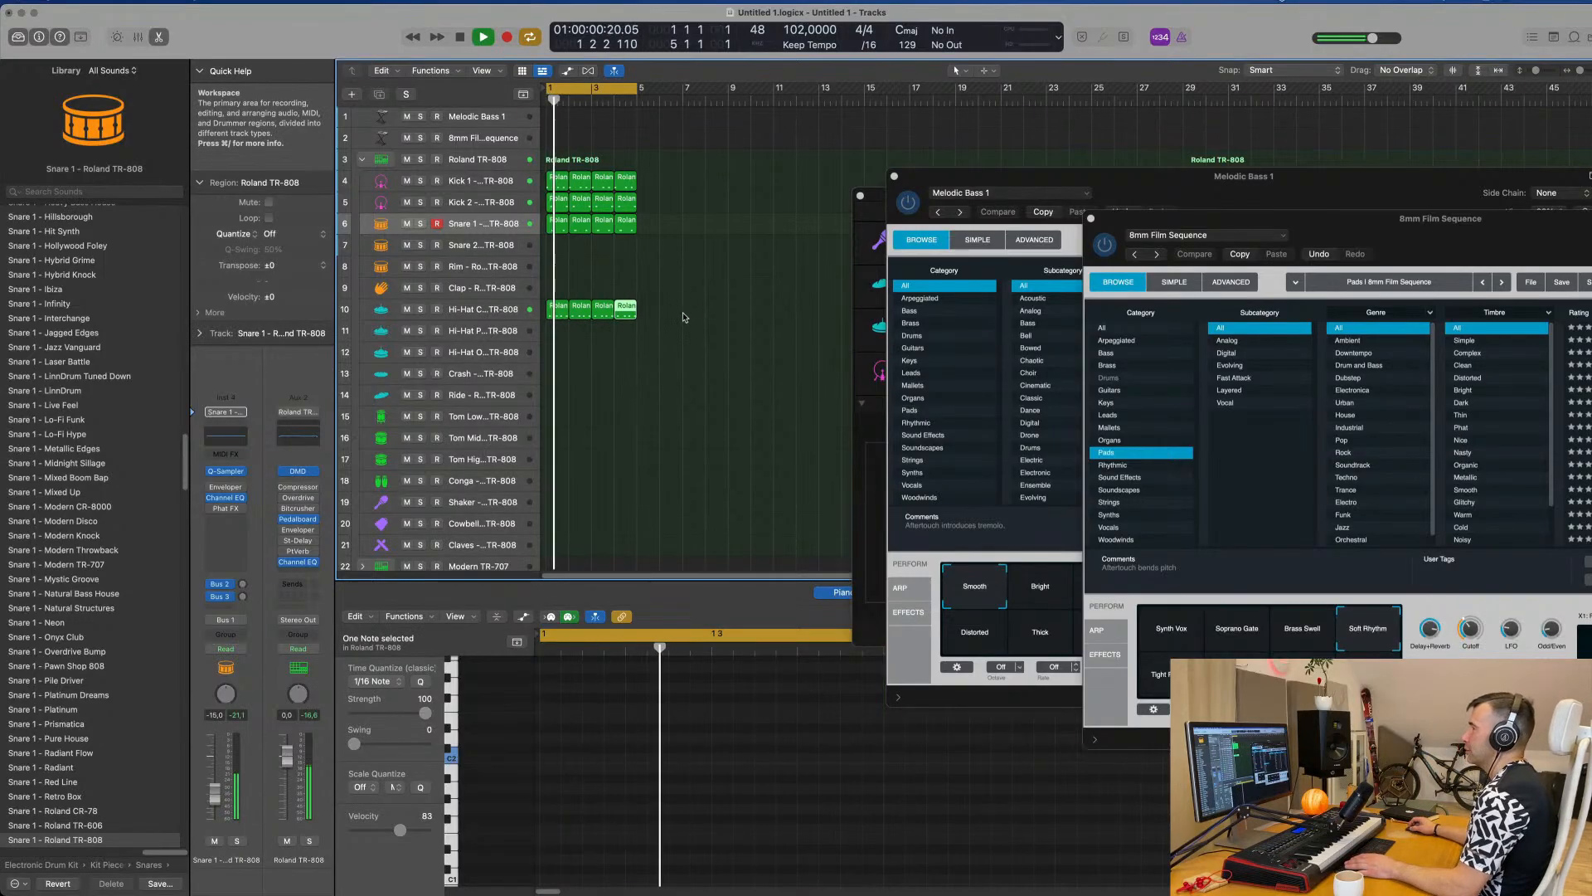
Try the four hi-hat regions on the hi-hat subtrack directly below, track 11, and play the groove.
{"action": "left_click_drag", "start_coordinate": [659, 316], "coordinate": [552, 330]}
{"action": "key", "text": "space"}
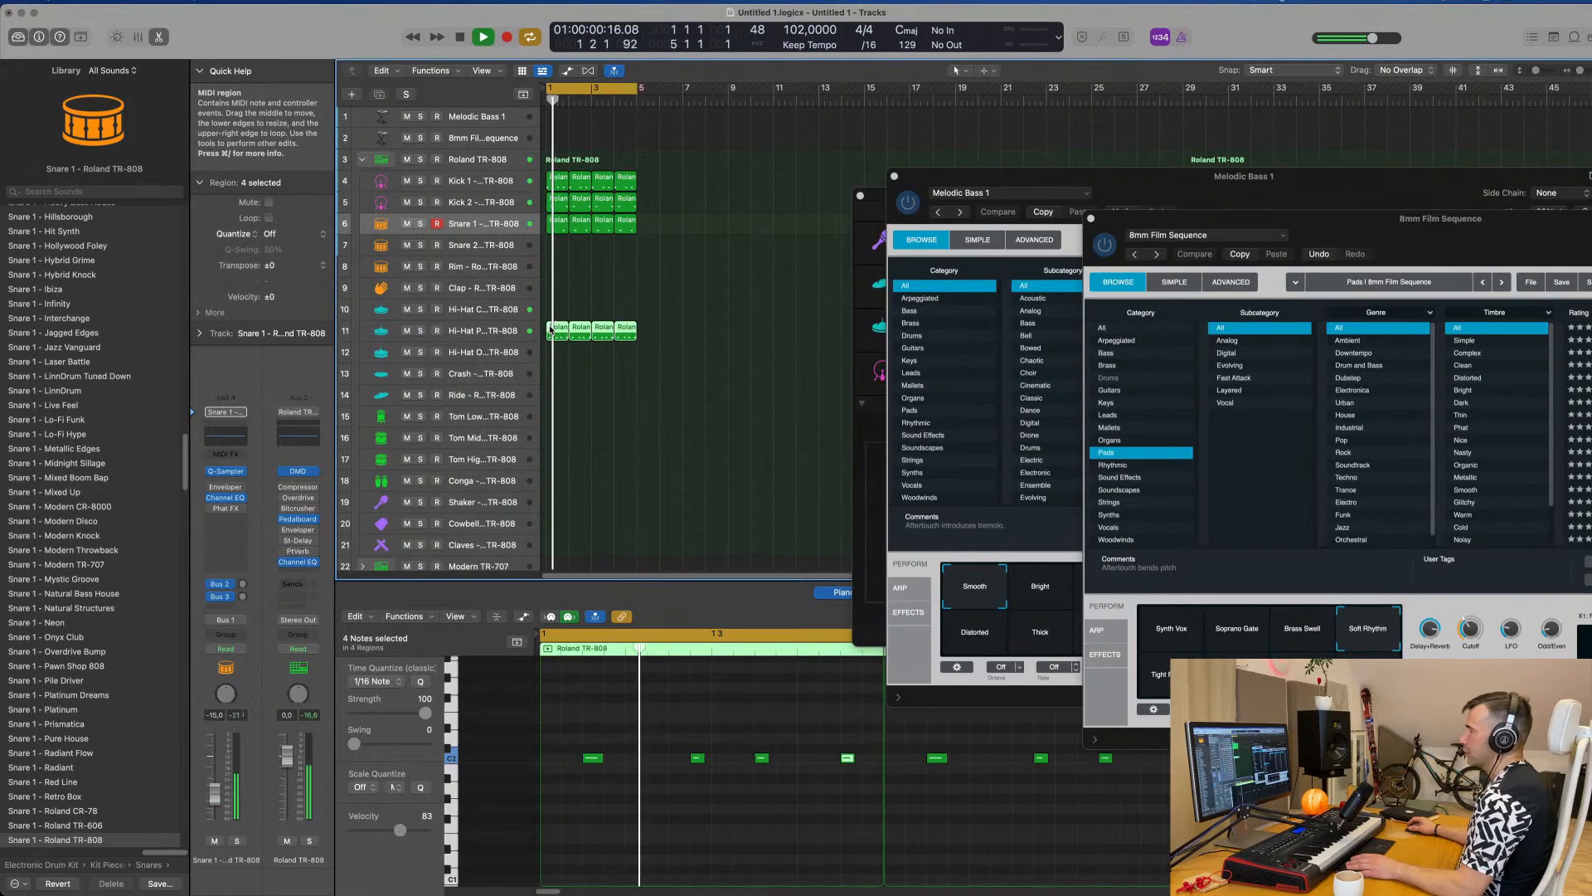
{"action": "key", "text": "space"}
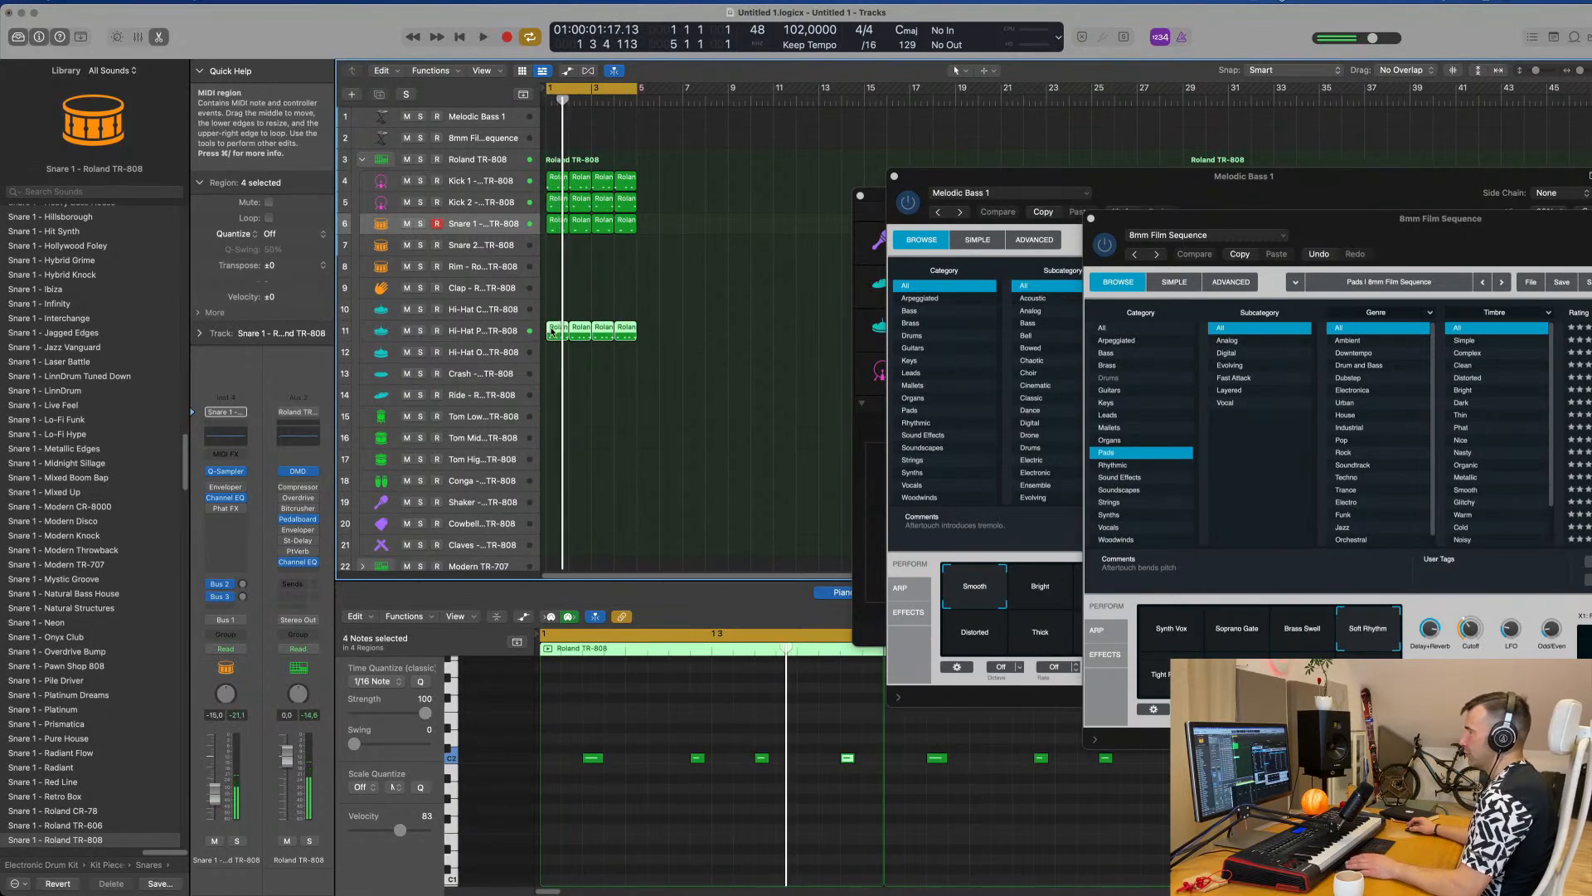
Move the four hi-hat regions to the Hi-Hat Open track, play them, and select that track.
{"action": "left_click_drag", "start_coordinate": [551, 330], "coordinate": [553, 352]}
{"action": "key", "text": "space"}
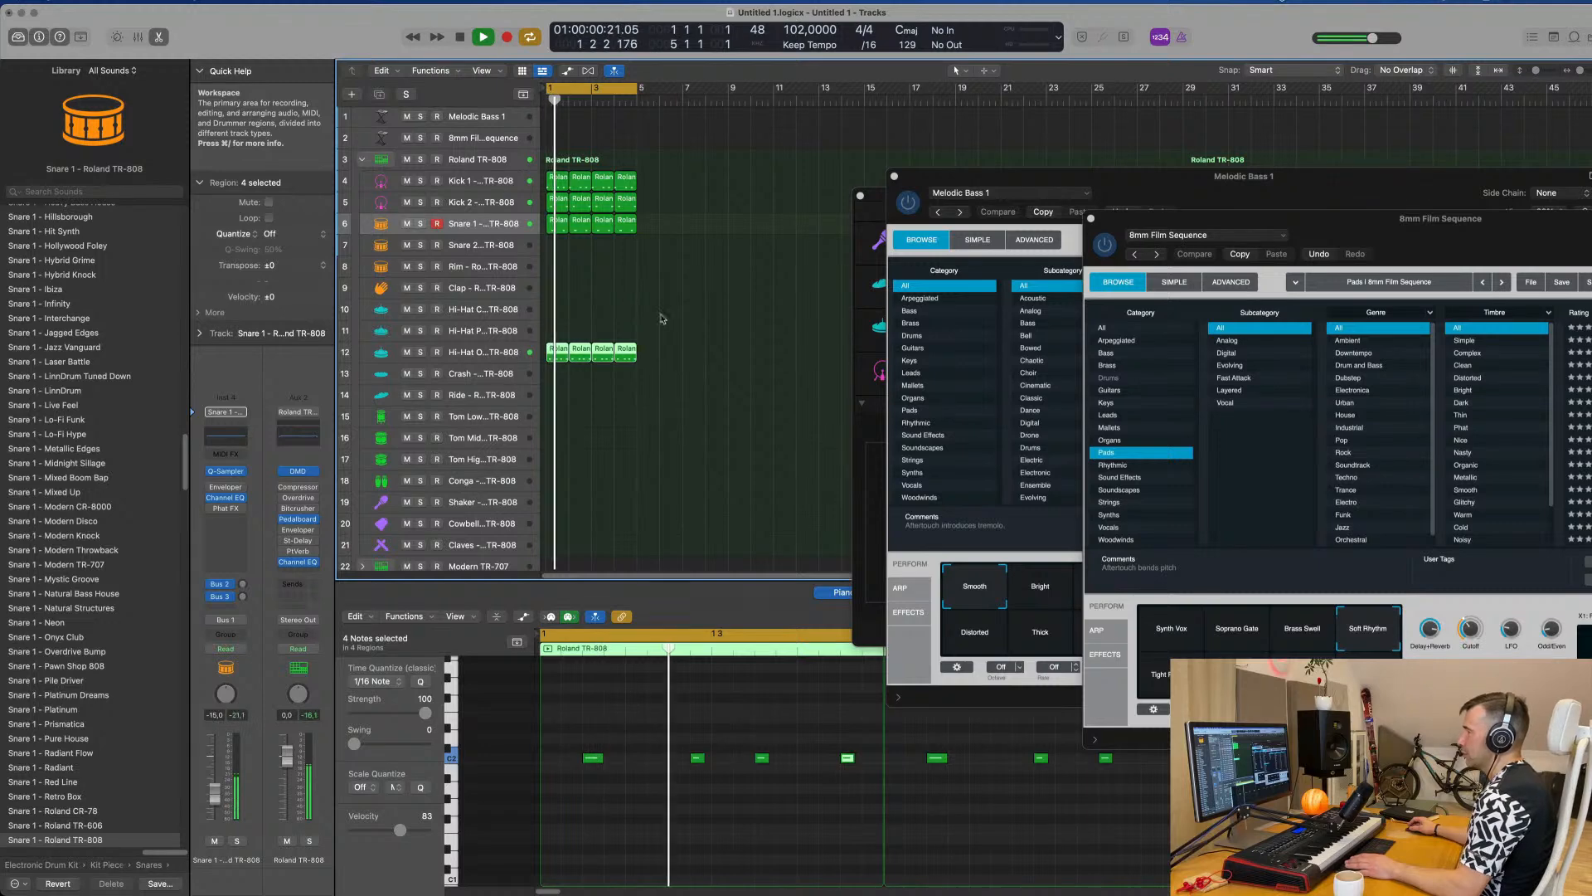
{"action": "left_click", "coordinate": [495, 357]}
{"action": "key", "text": "space"}
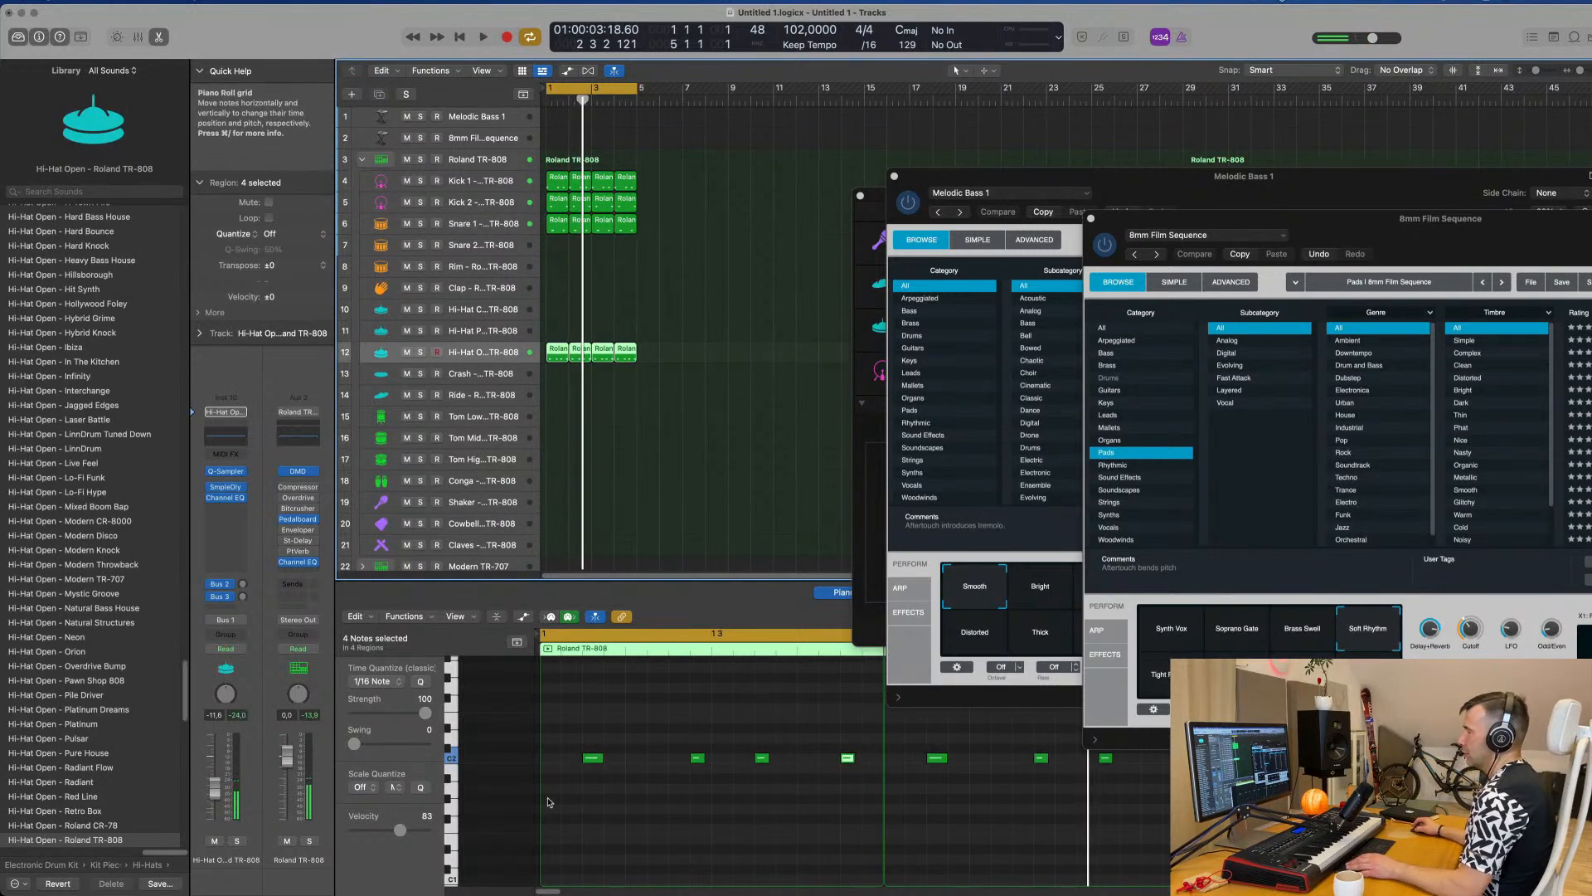
Raise all notes in the four Hi-Hat Open regions one octave to C3, and play the groove.
{"action": "scroll", "coordinate": [548, 801], "scroll_direction": "up", "scroll_amount": 3}
{"action": "left_click", "coordinate": [669, 774]}
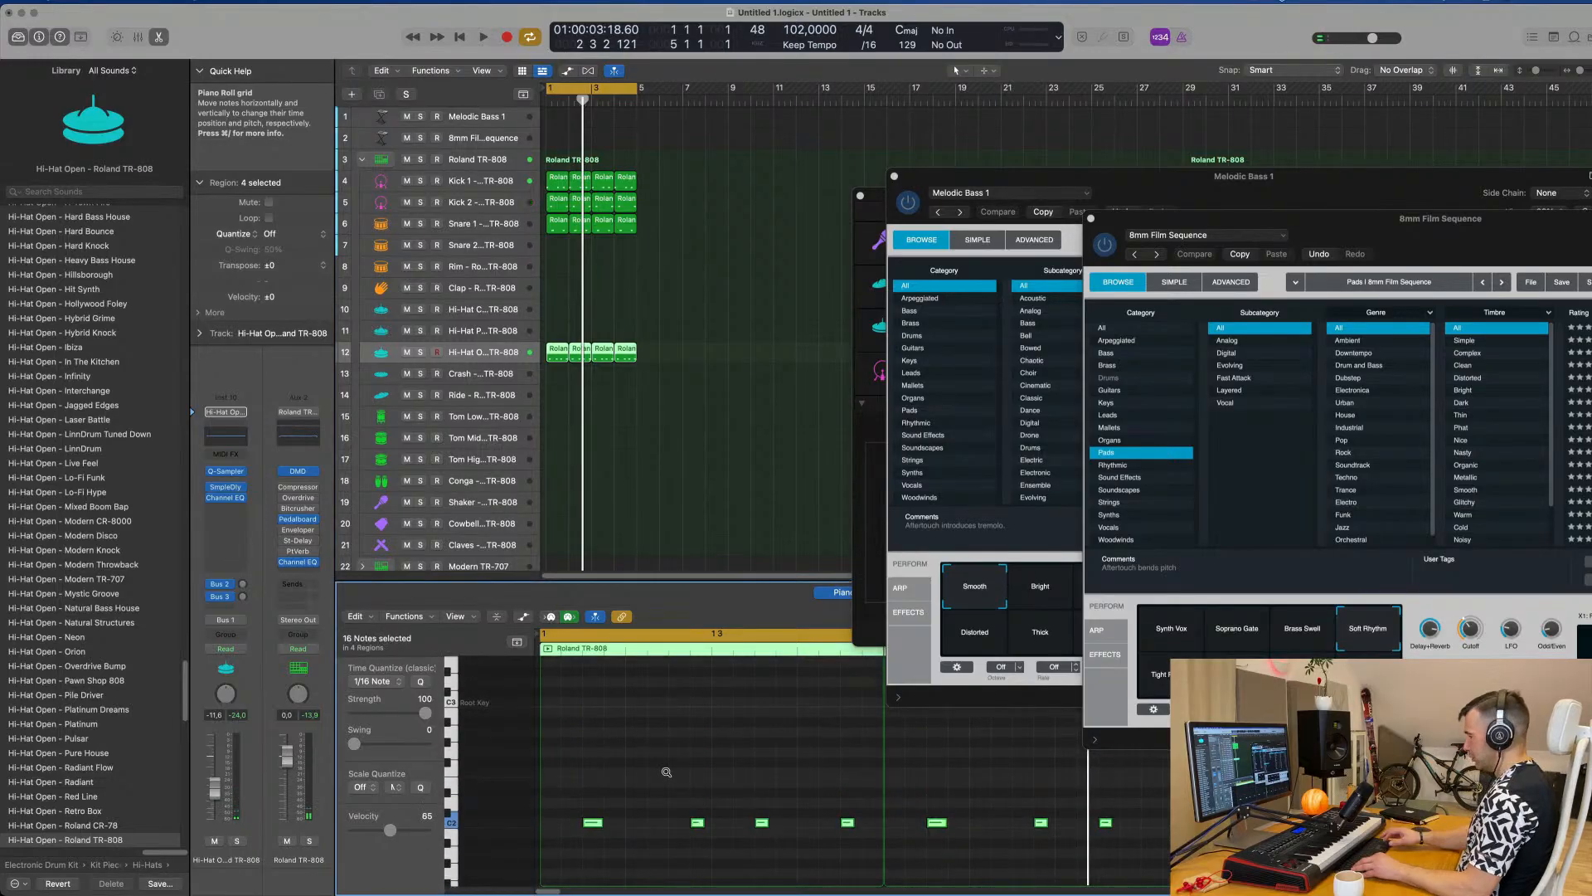
{"action": "key", "text": "space"}
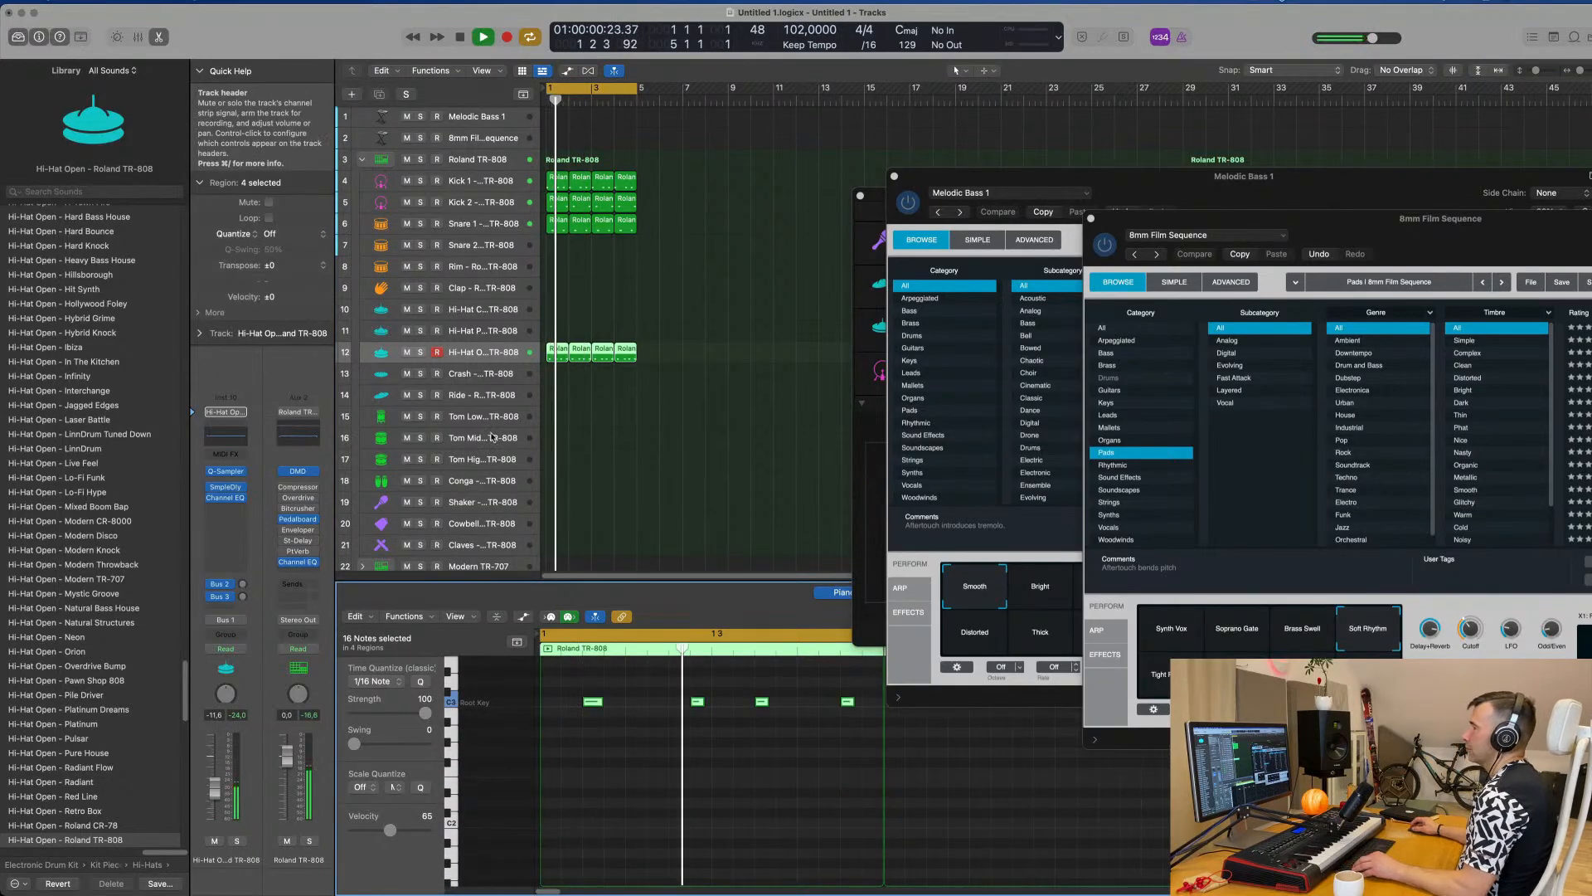
{"action": "scroll", "coordinate": [490, 356], "scroll_direction": "down", "scroll_amount": 1}
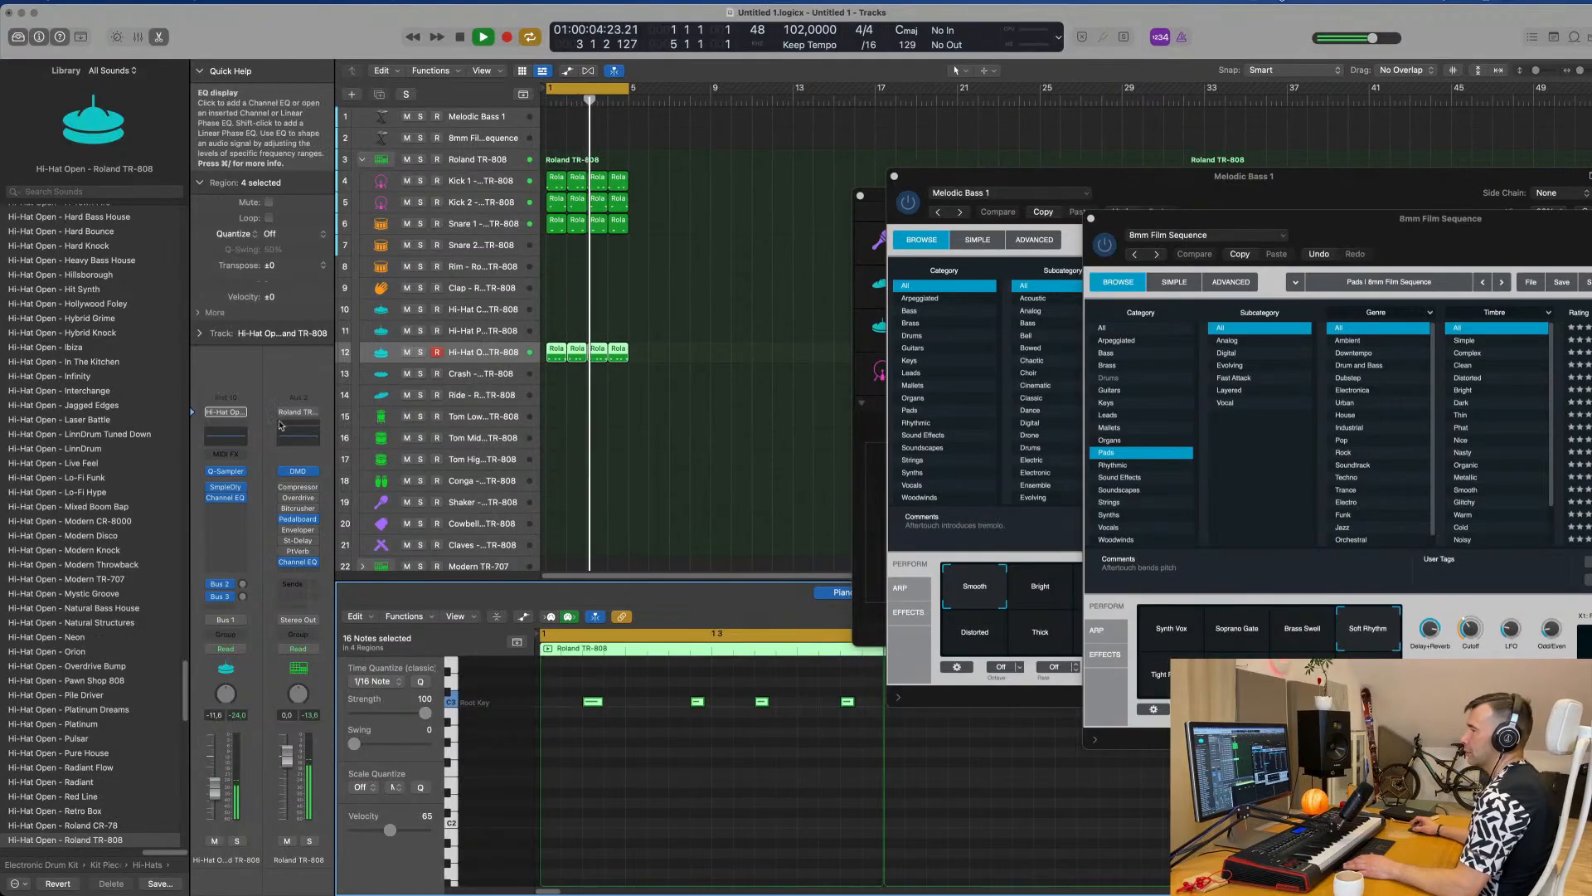
In the open hi-hat's Quick Sampler, shorten the sample end to 0.268 s and add a fade-out of about 0.175 s.
{"action": "left_click", "coordinate": [227, 471]}
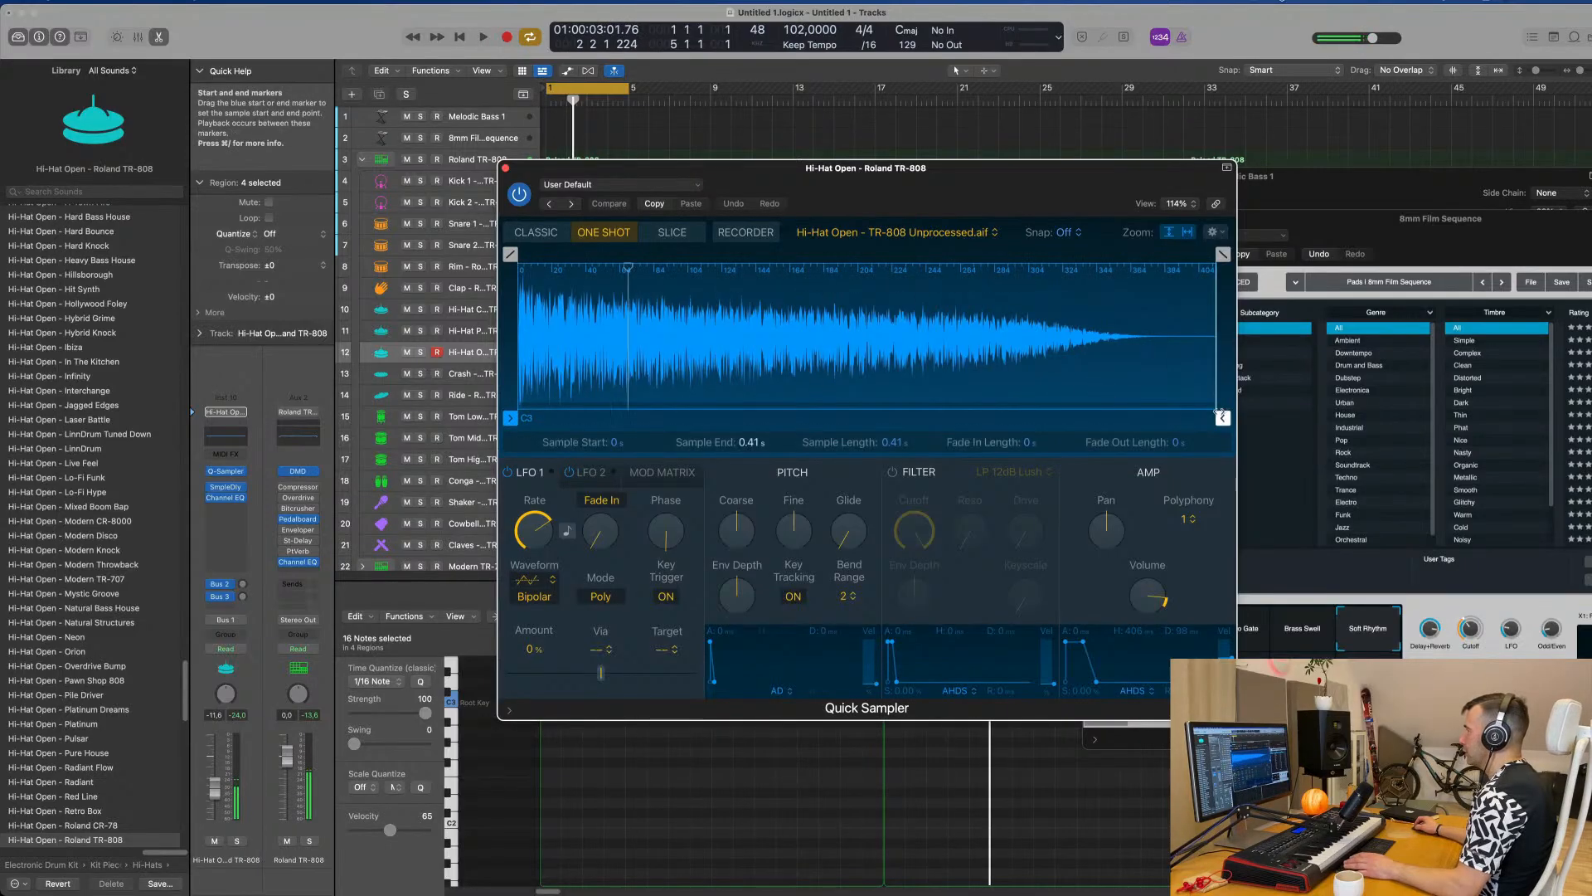
{"action": "left_click_drag", "start_coordinate": [1219, 412], "coordinate": [976, 414]}
{"action": "left_click_drag", "start_coordinate": [1188, 256], "coordinate": [755, 277]}
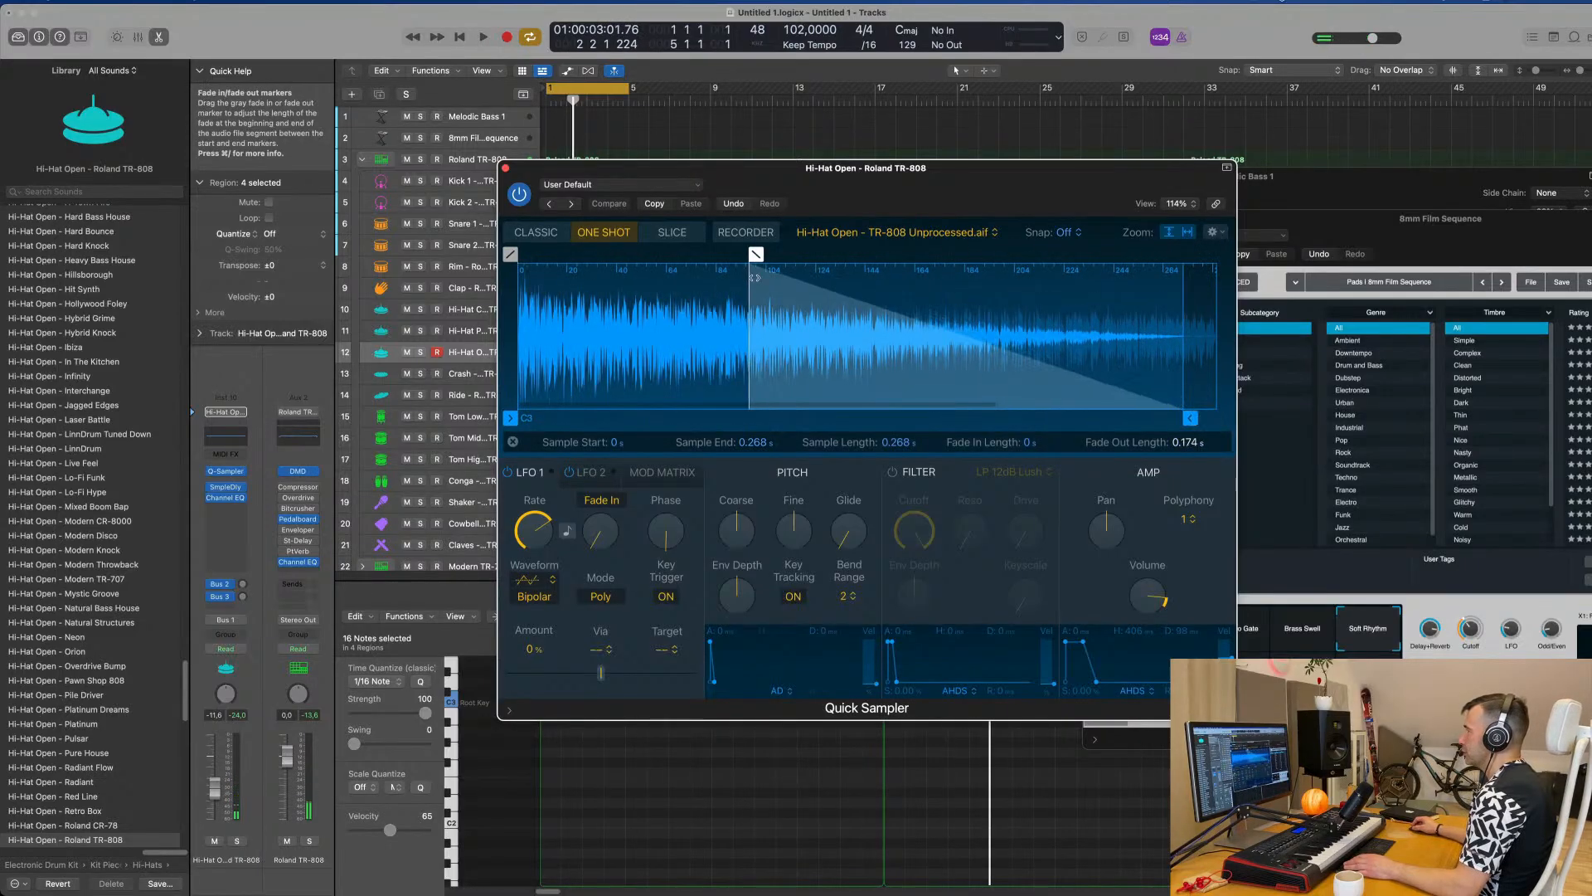
{"action": "left_click_drag", "start_coordinate": [663, 168], "coordinate": [780, 187]}
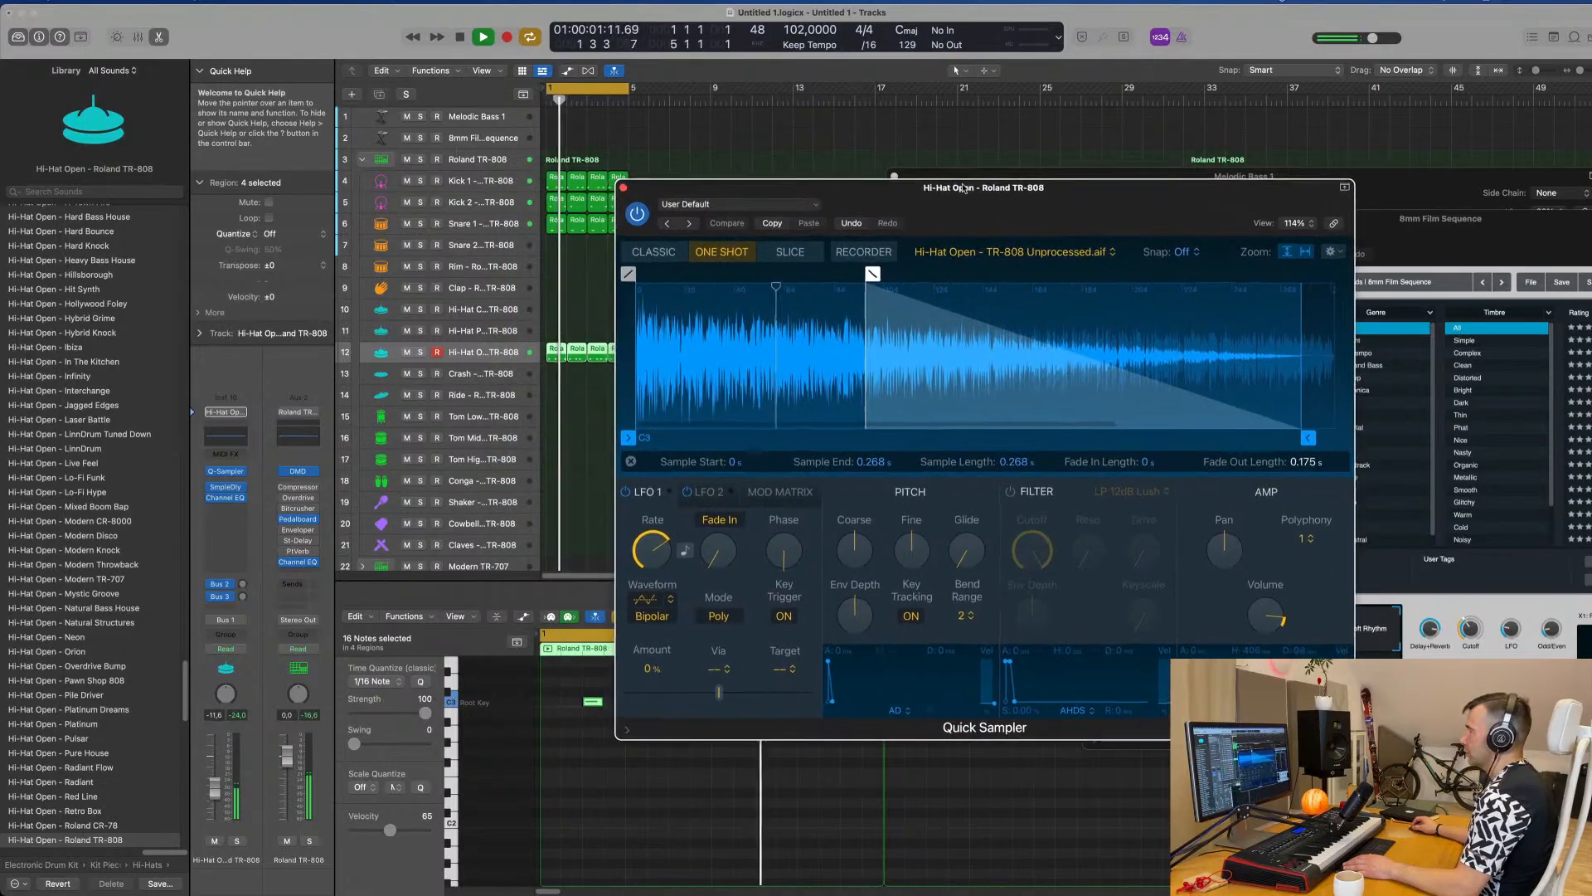
{"action": "left_click", "coordinate": [623, 188]}
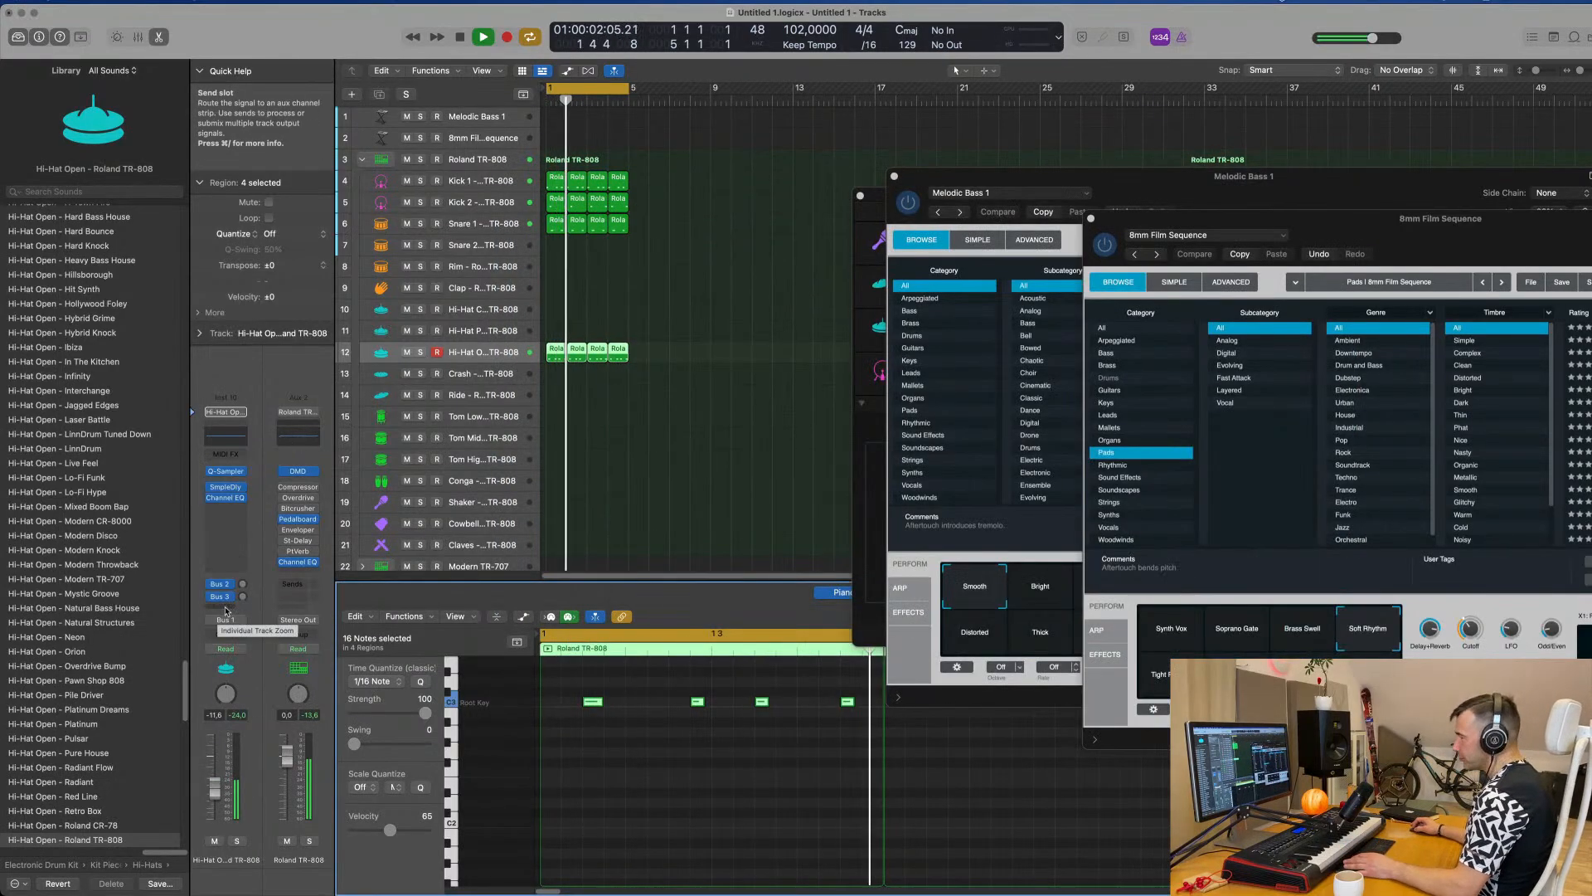
Insert a stereo Delay Designer on the Hi-Hat Open channel and load its 1/4 Sweeping Pan preset.
{"action": "left_click", "coordinate": [237, 509]}
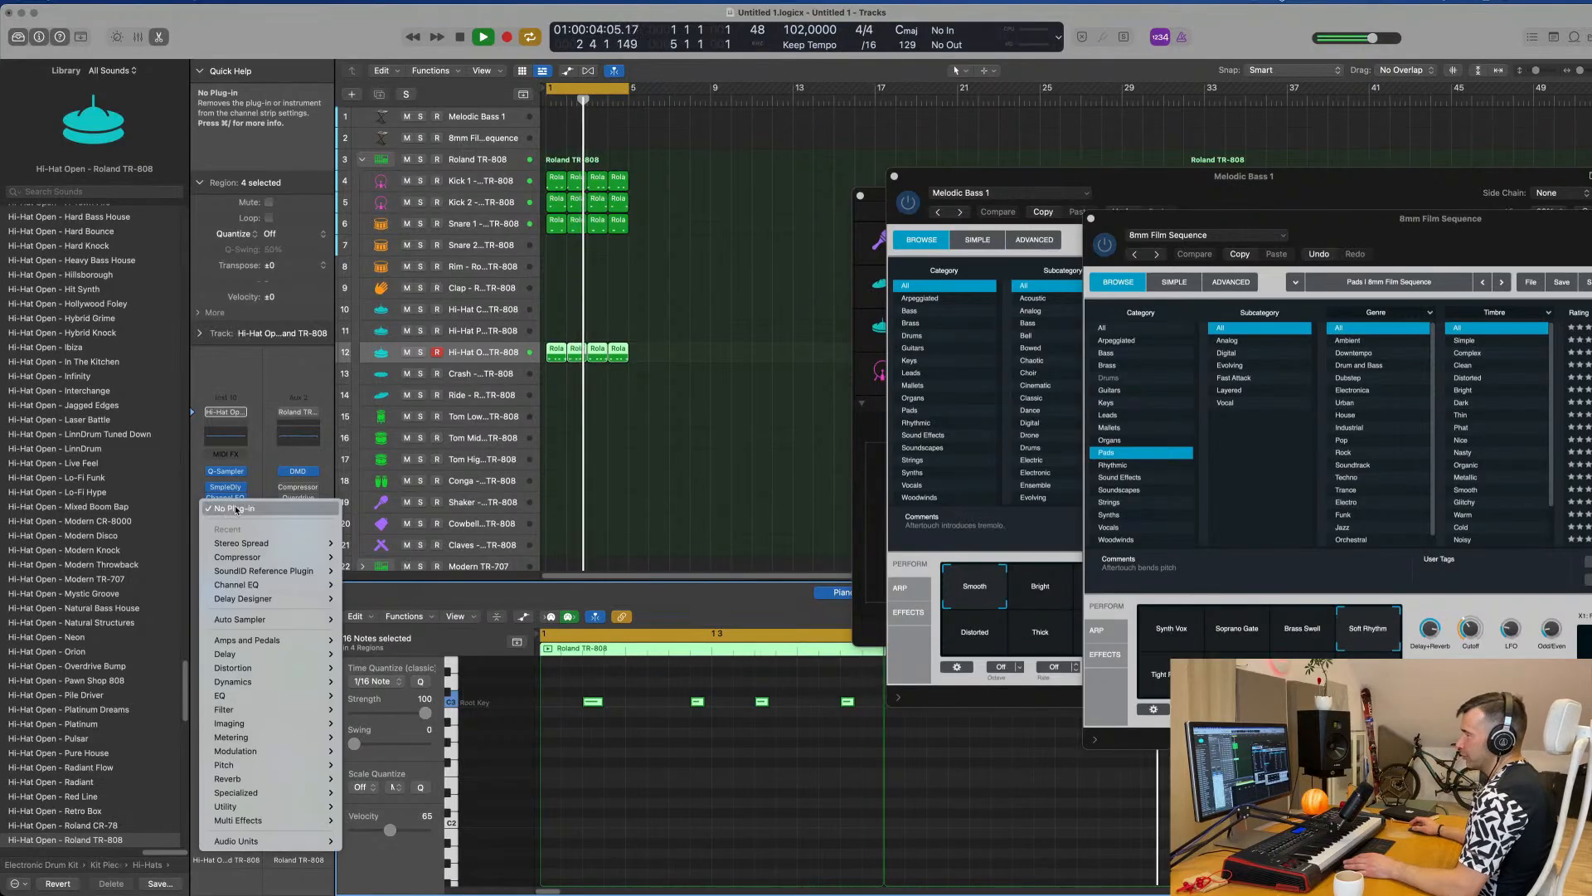
{"action": "mouse_move", "coordinate": [253, 655]}
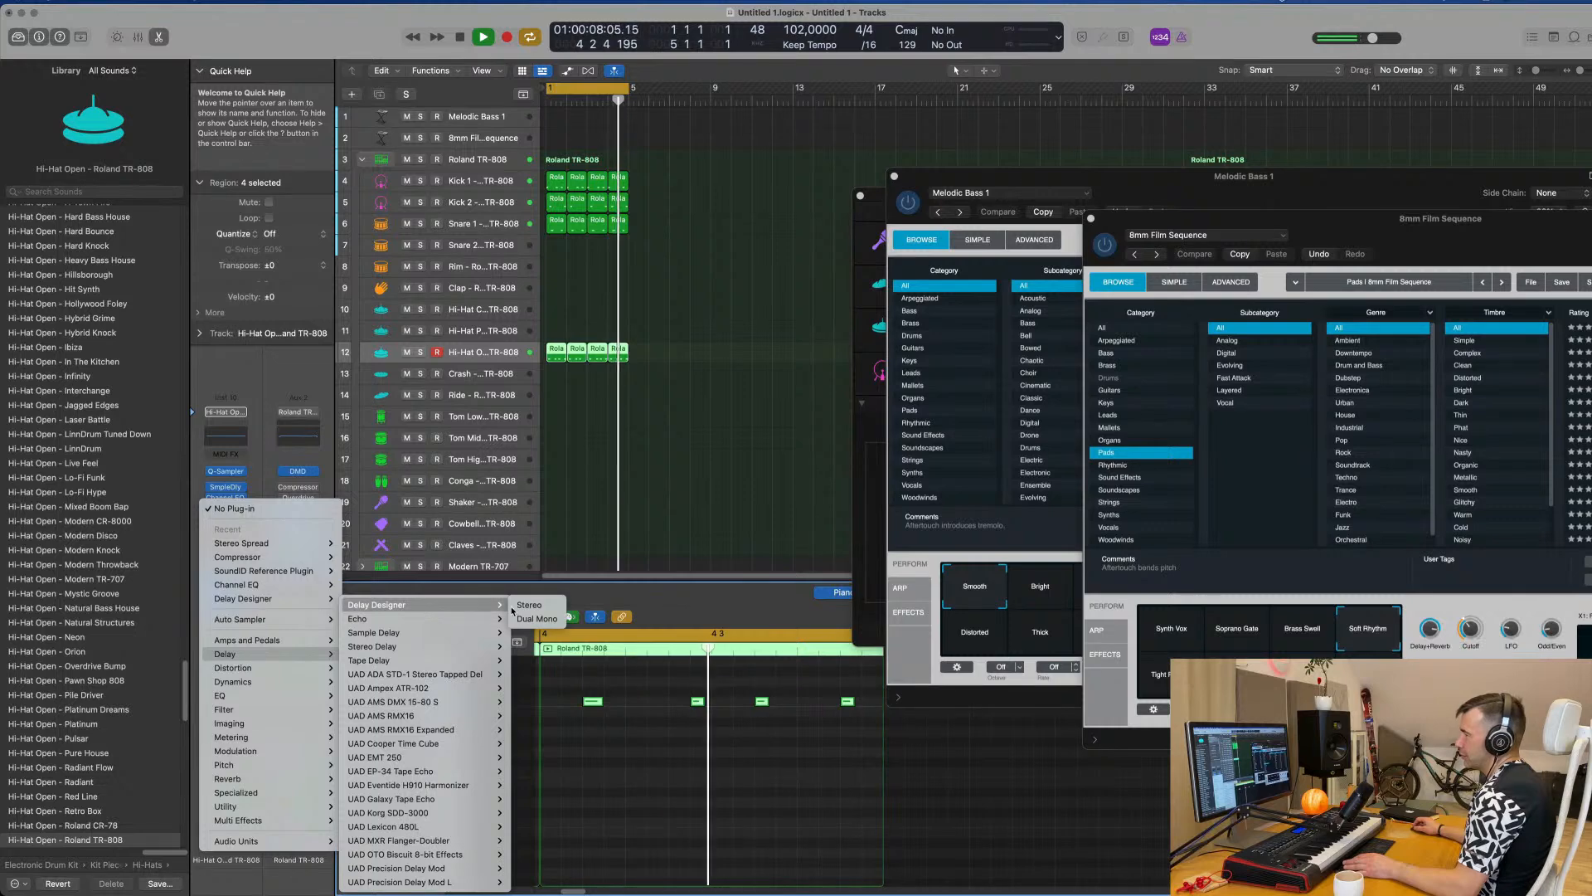
{"action": "left_click", "coordinate": [523, 605]}
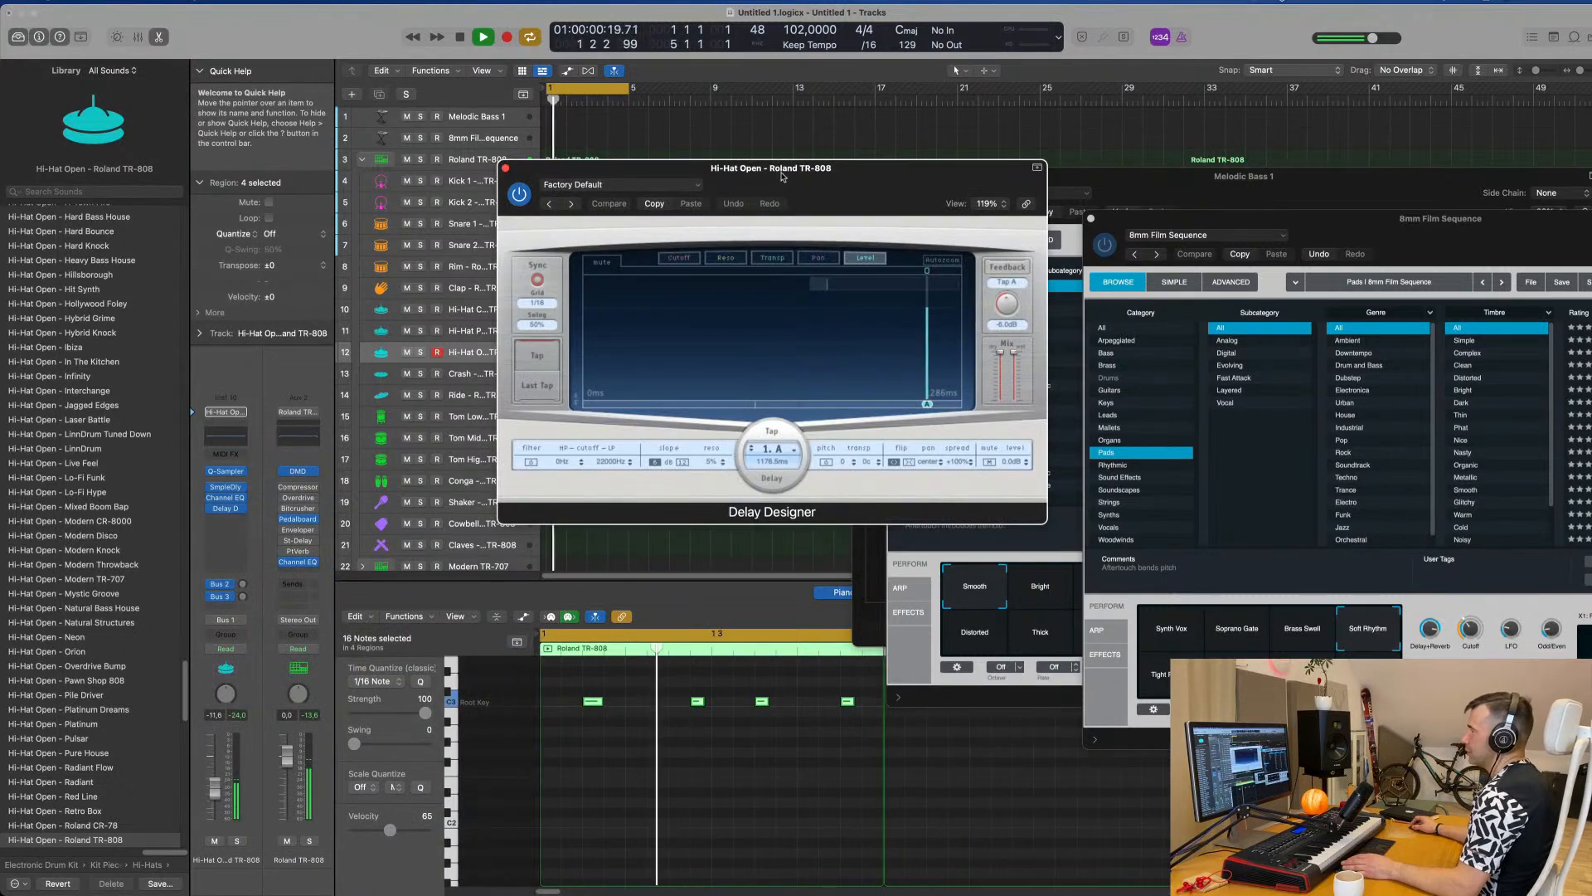
{"action": "left_click_drag", "start_coordinate": [793, 172], "coordinate": [998, 255]}
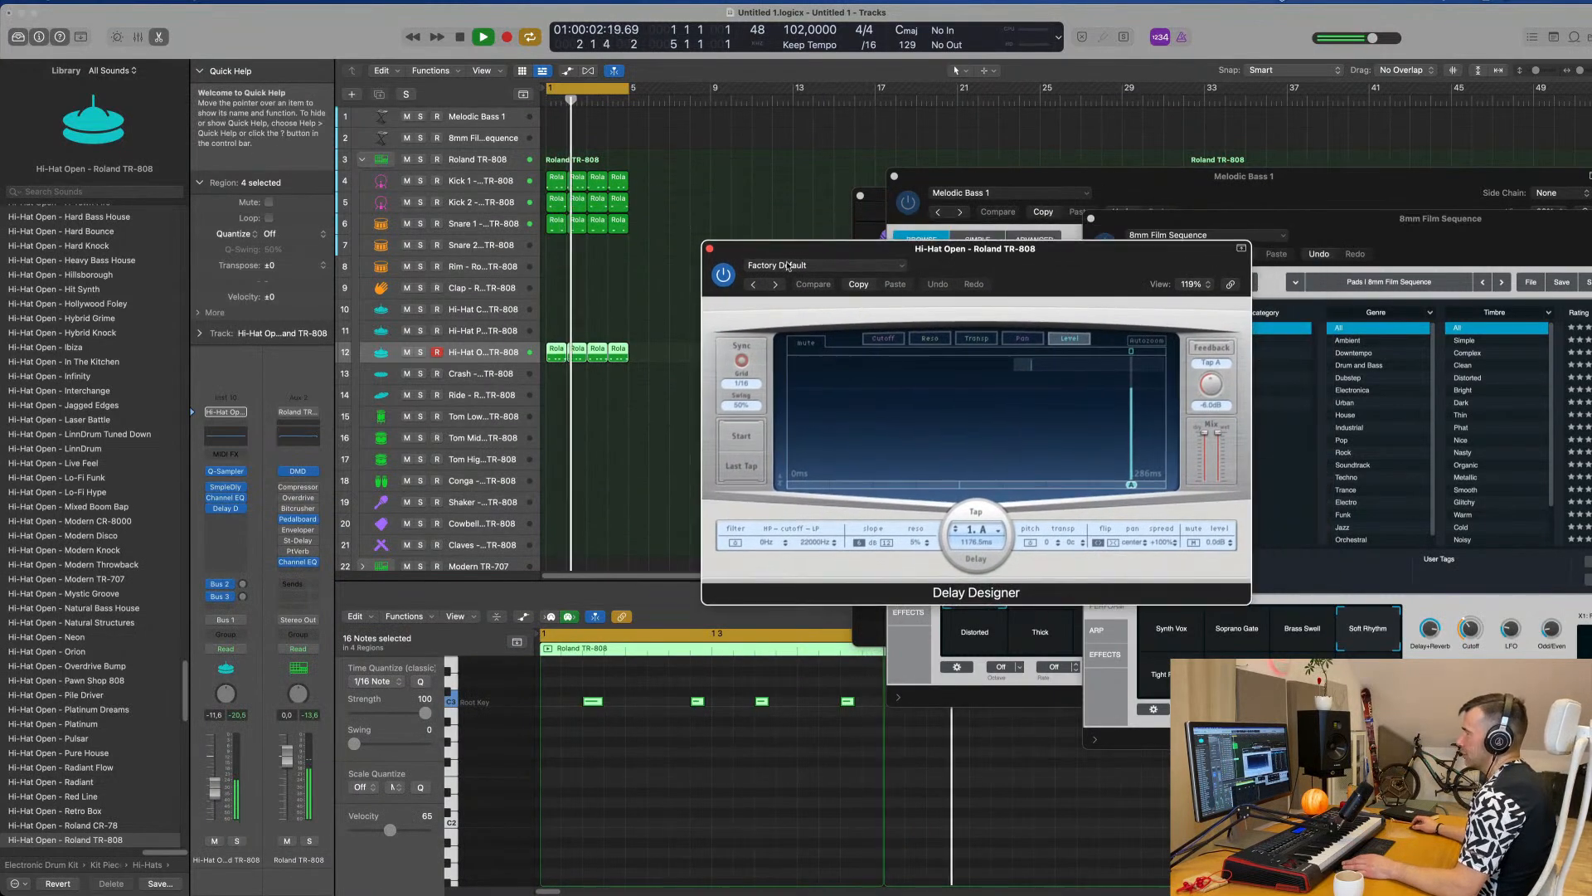
{"action": "left_click", "coordinate": [796, 265]}
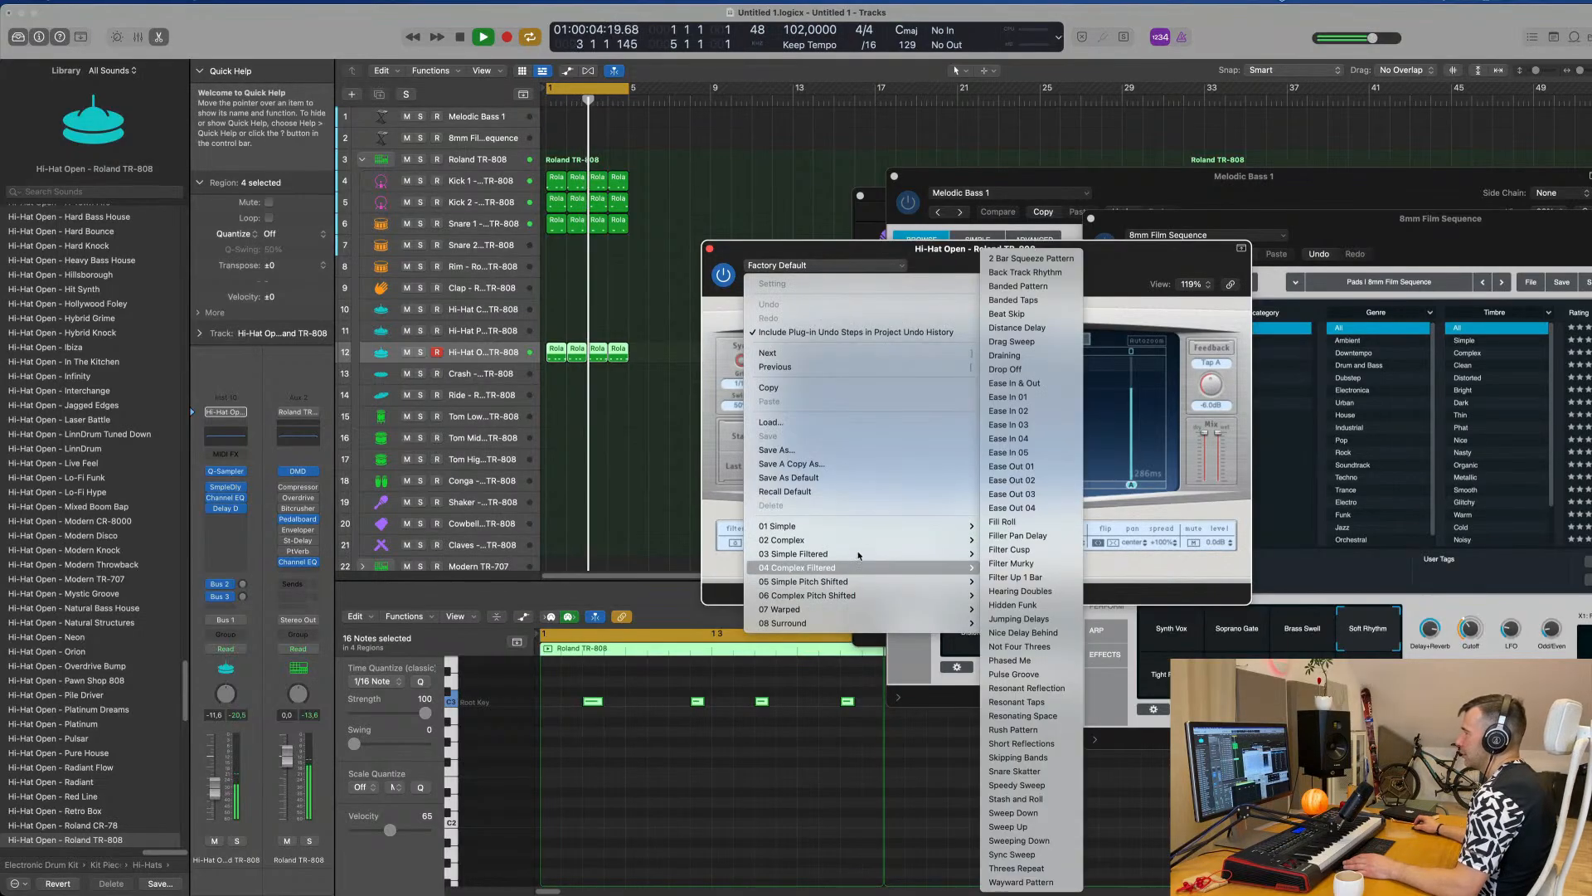
{"action": "mouse_move", "coordinate": [859, 555]}
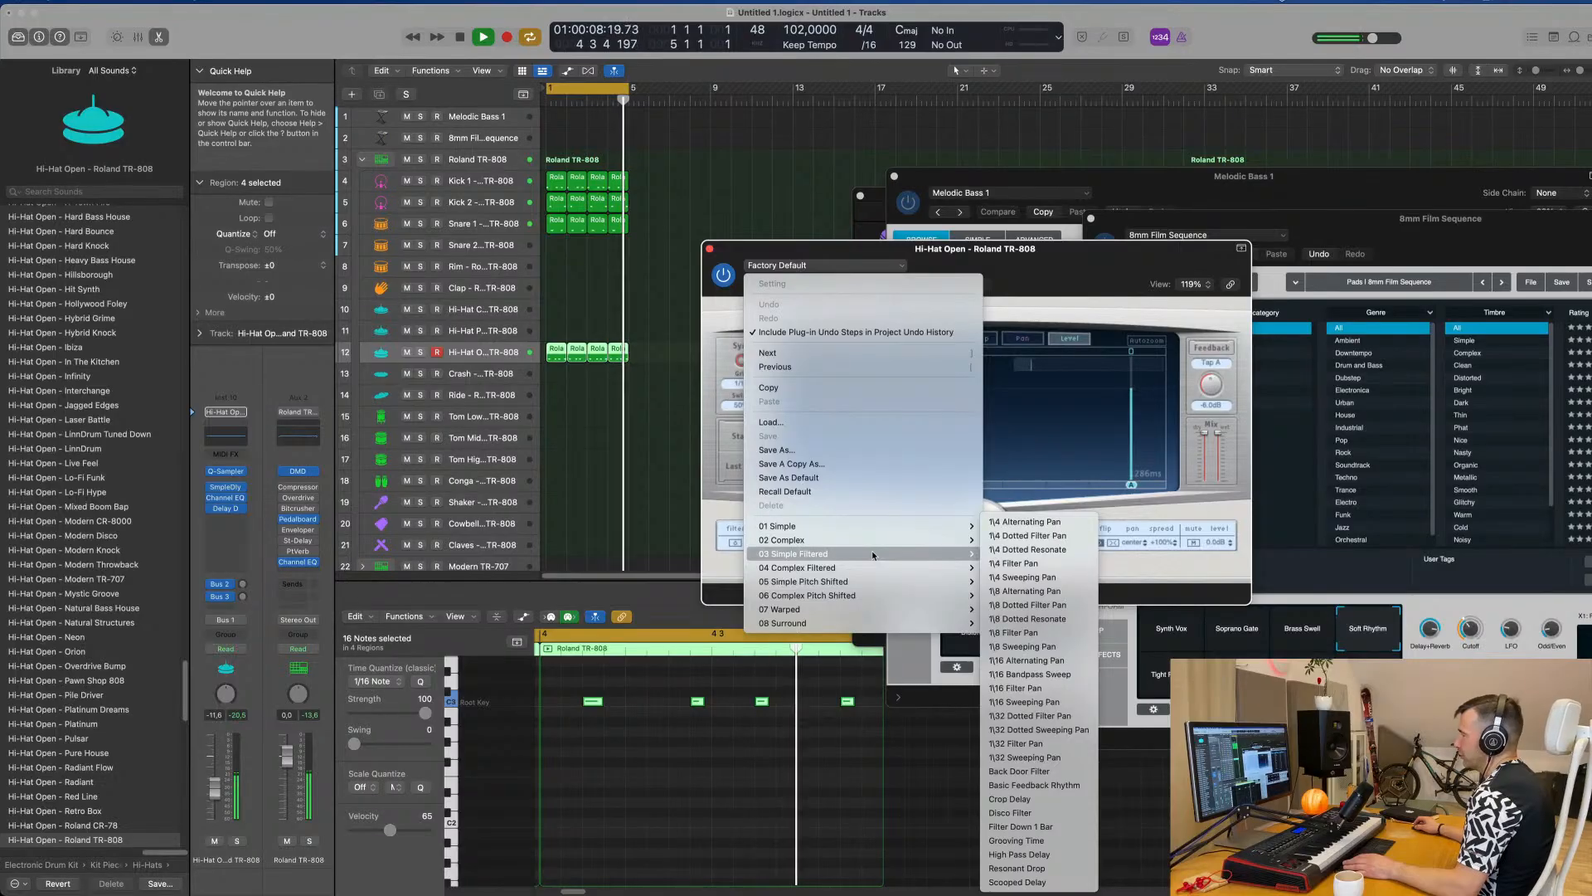
{"action": "left_click", "coordinate": [1046, 583]}
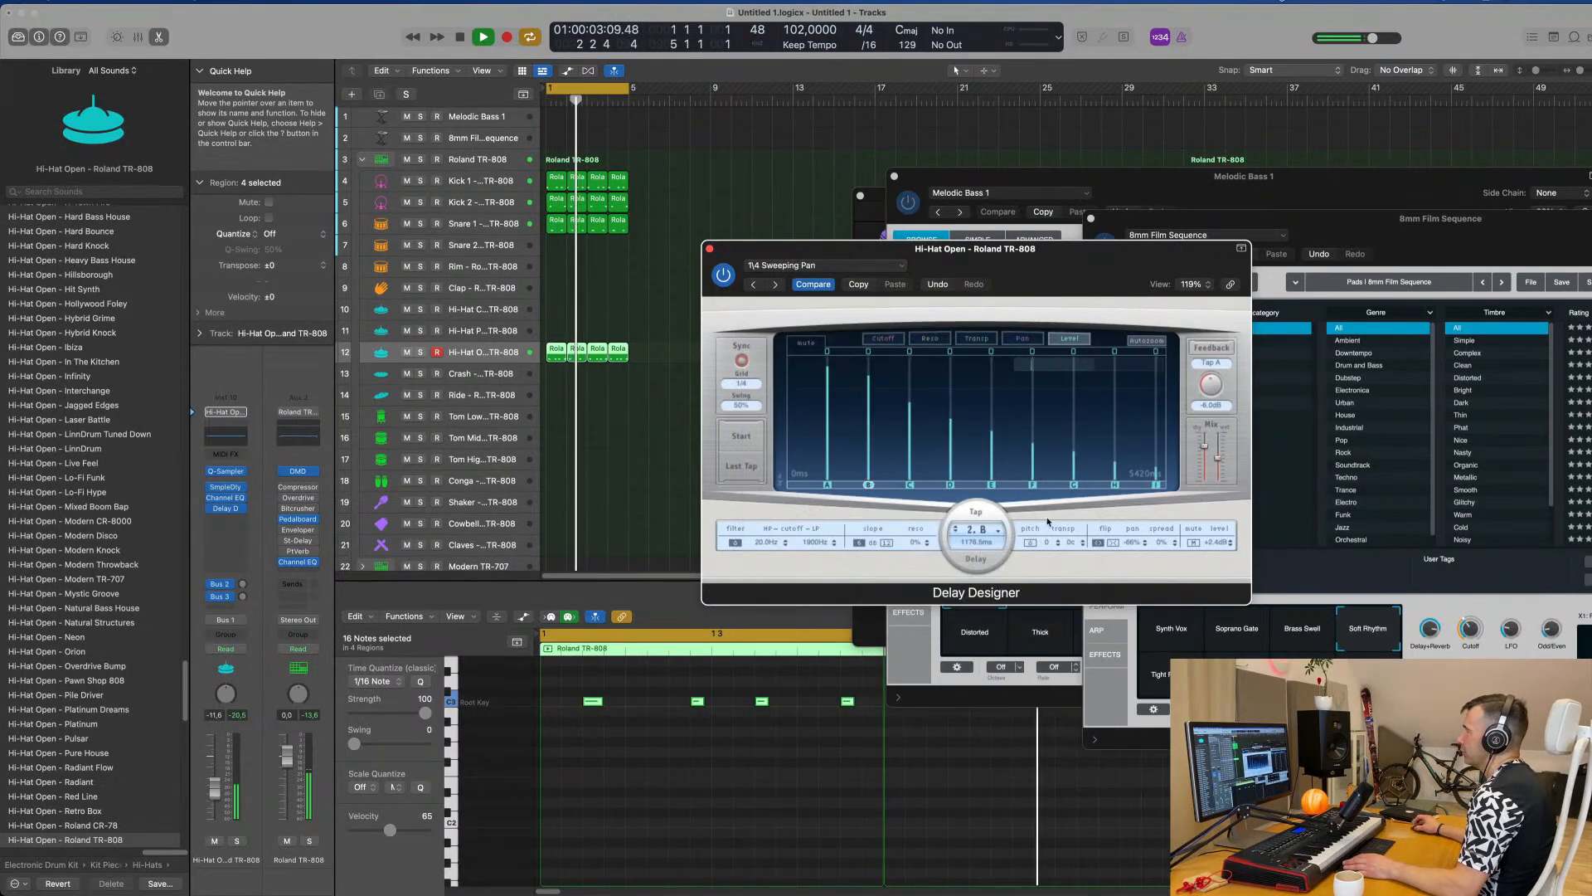
Switch the open hi-hat's Delay Designer to the 1/8 Alternating Pan preset and adjust its dry and wet mix levels.
{"action": "left_click_drag", "start_coordinate": [975, 249], "coordinate": [896, 217]}
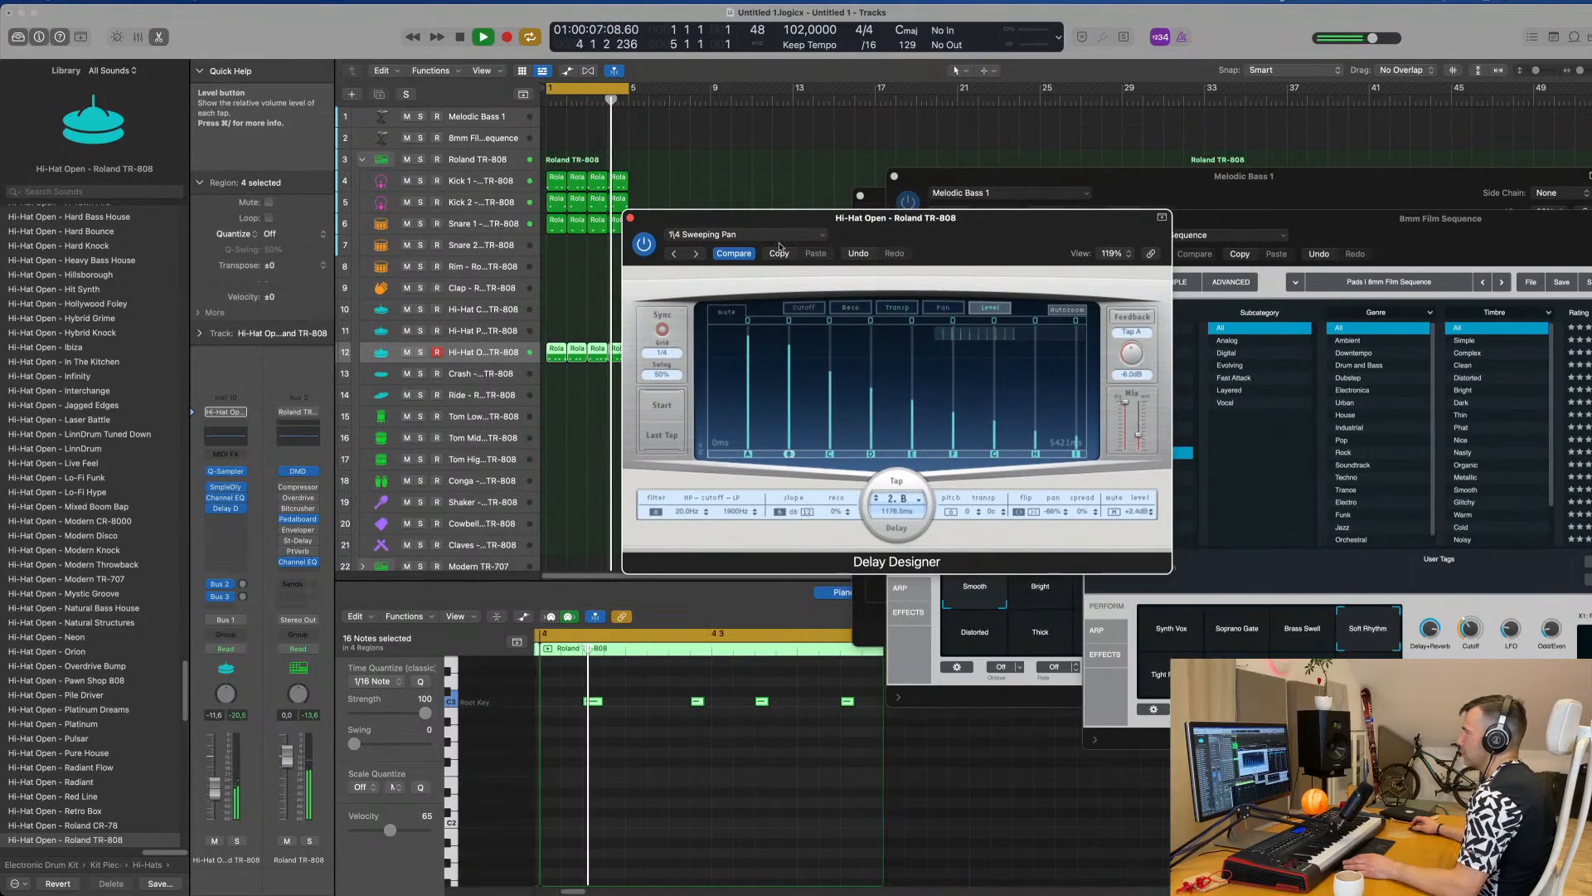
{"action": "left_click", "coordinate": [697, 253]}
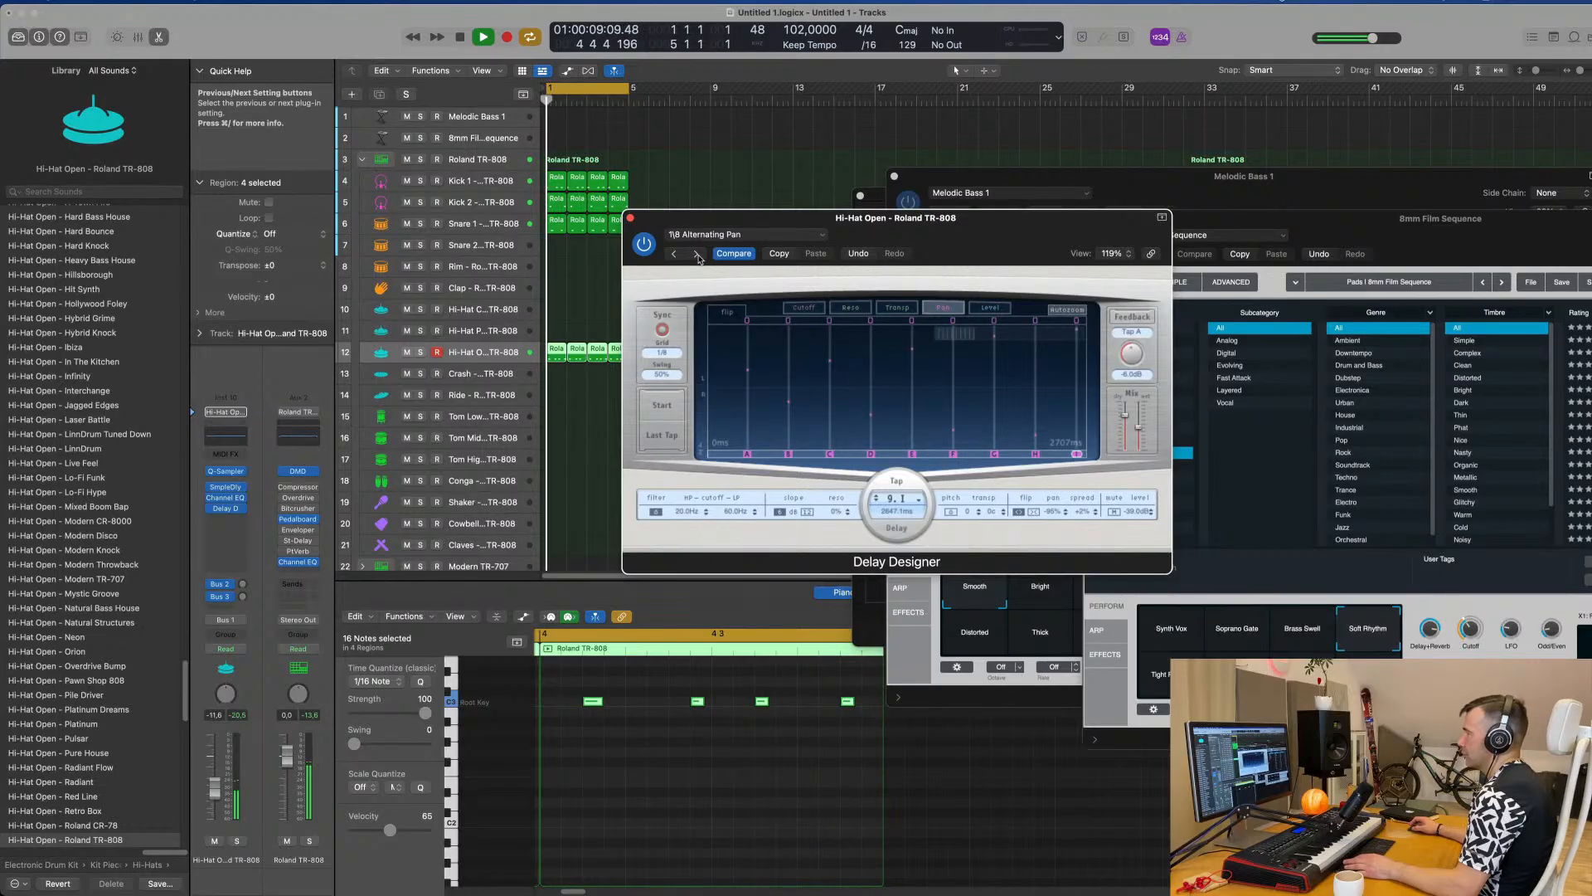
{"action": "left_click_drag", "start_coordinate": [1049, 220], "coordinate": [1063, 215]}
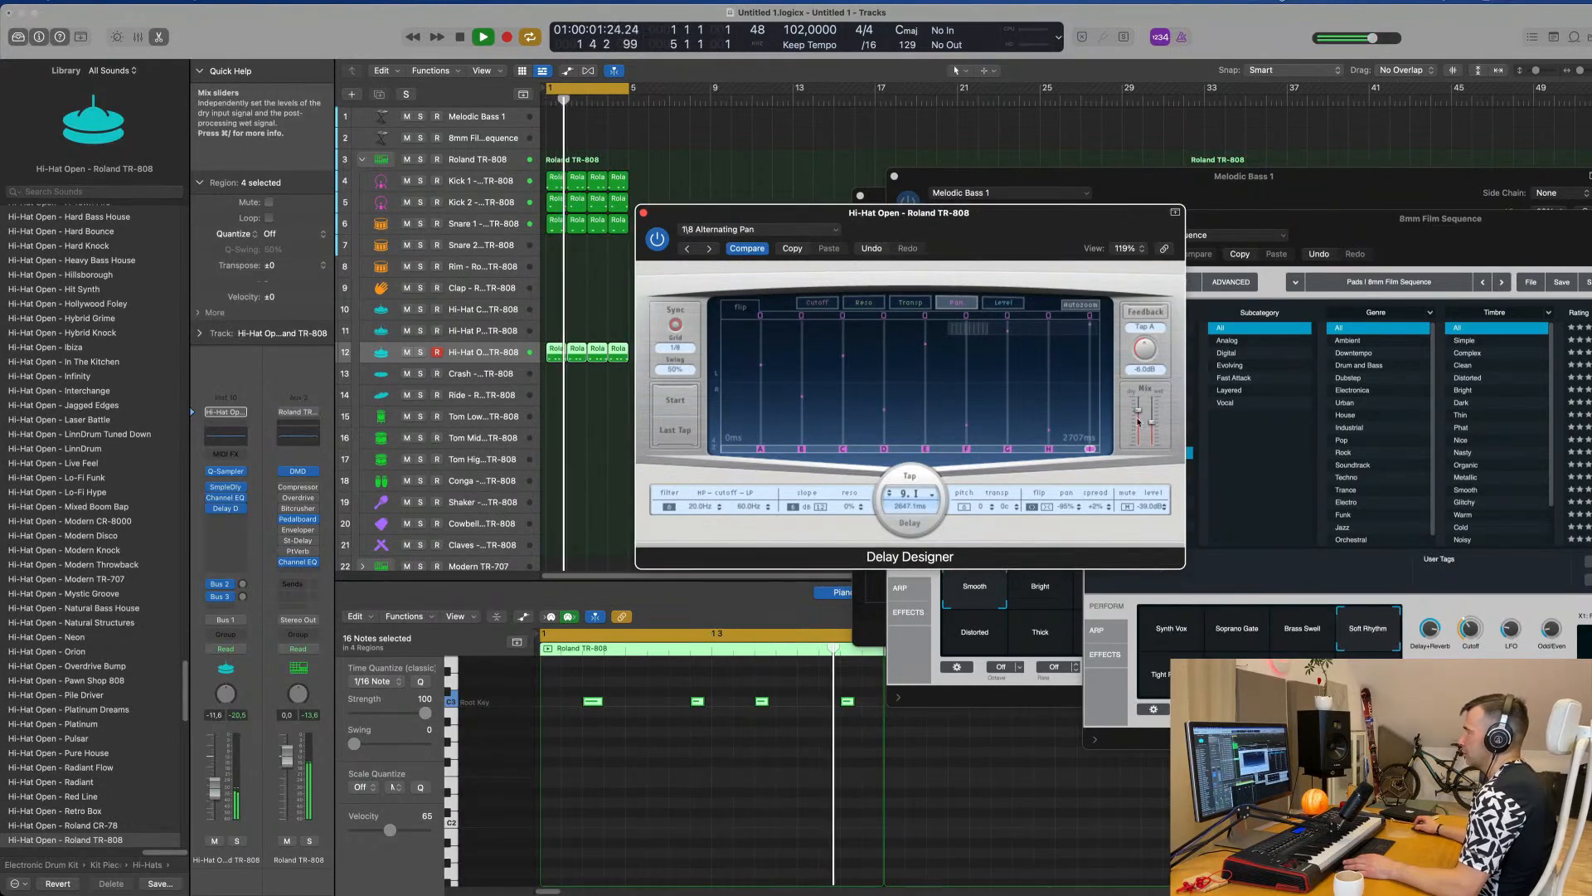
{"action": "mouse_move", "coordinate": [1139, 411]}
{"action": "left_mouse_down"}
{"action": "mouse_move", "coordinate": [1139, 397]}
{"action": "mouse_move", "coordinate": [1152, 418]}
{"action": "left_mouse_up"}
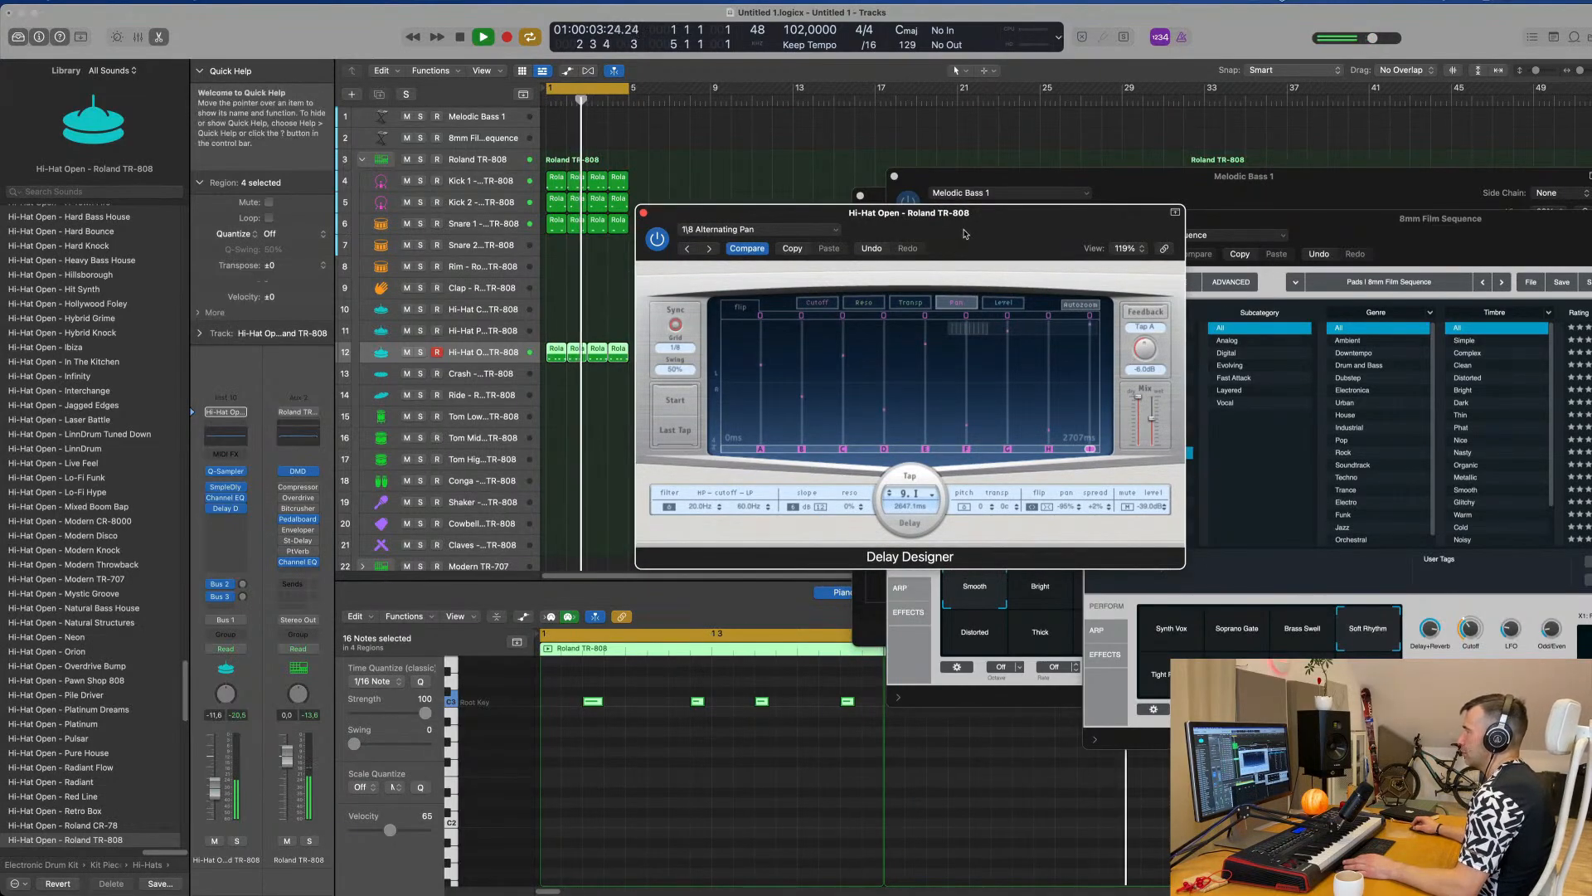
{"action": "left_click_drag", "start_coordinate": [964, 234], "coordinate": [1087, 245]}
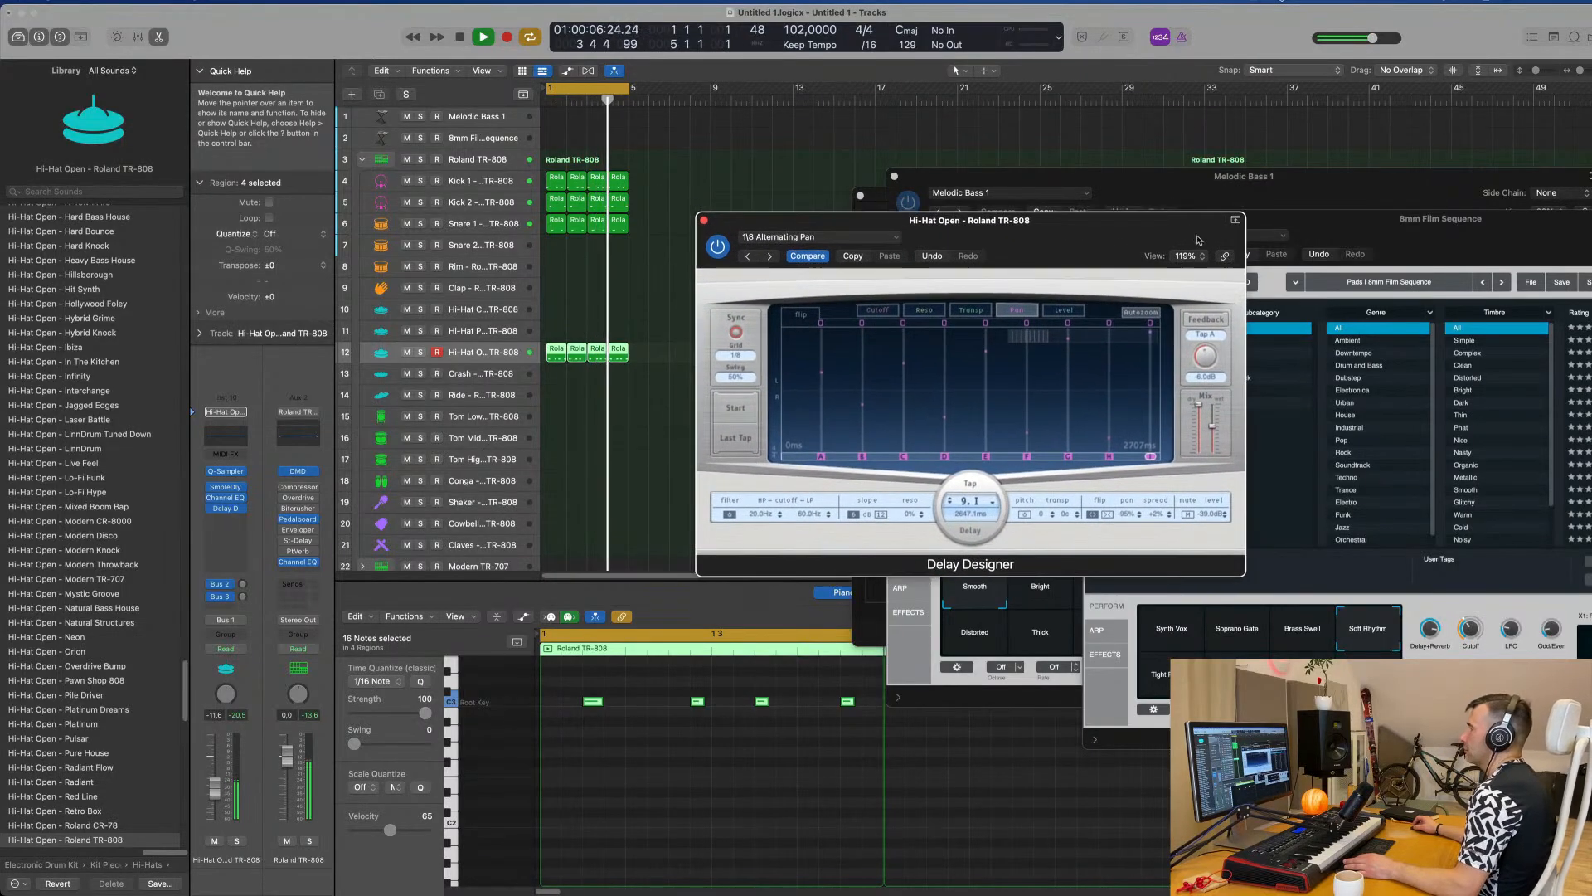
{"action": "left_click", "coordinate": [704, 220]}
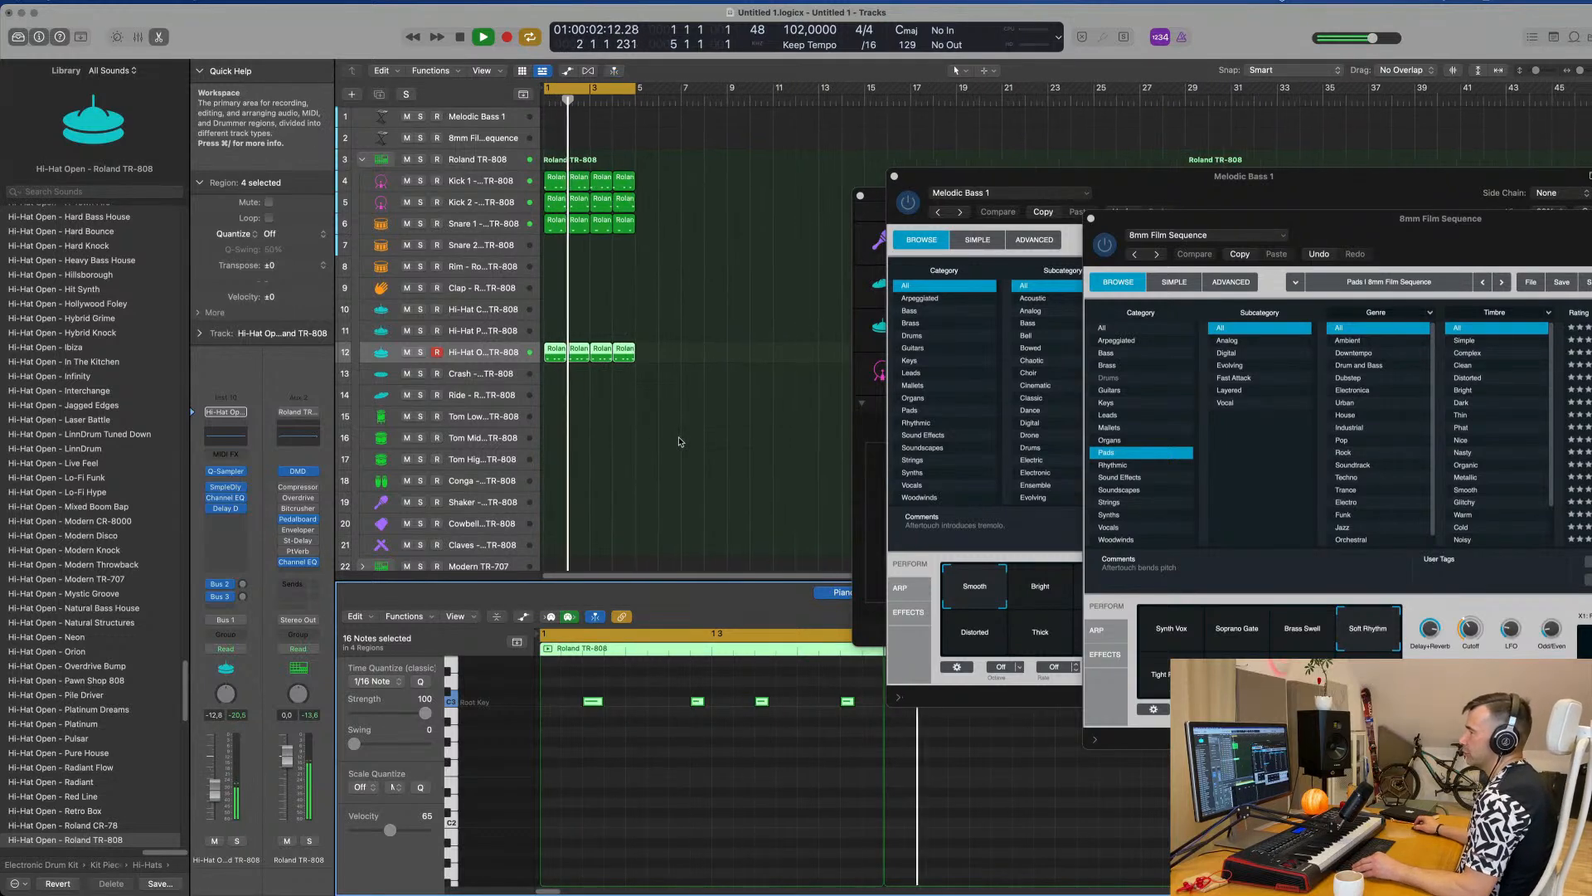
Try all notes in the four Kick 1 regions an octave lower, and return them to C1.
{"action": "scroll", "coordinate": [695, 357], "scroll_direction": "down", "scroll_amount": 1}
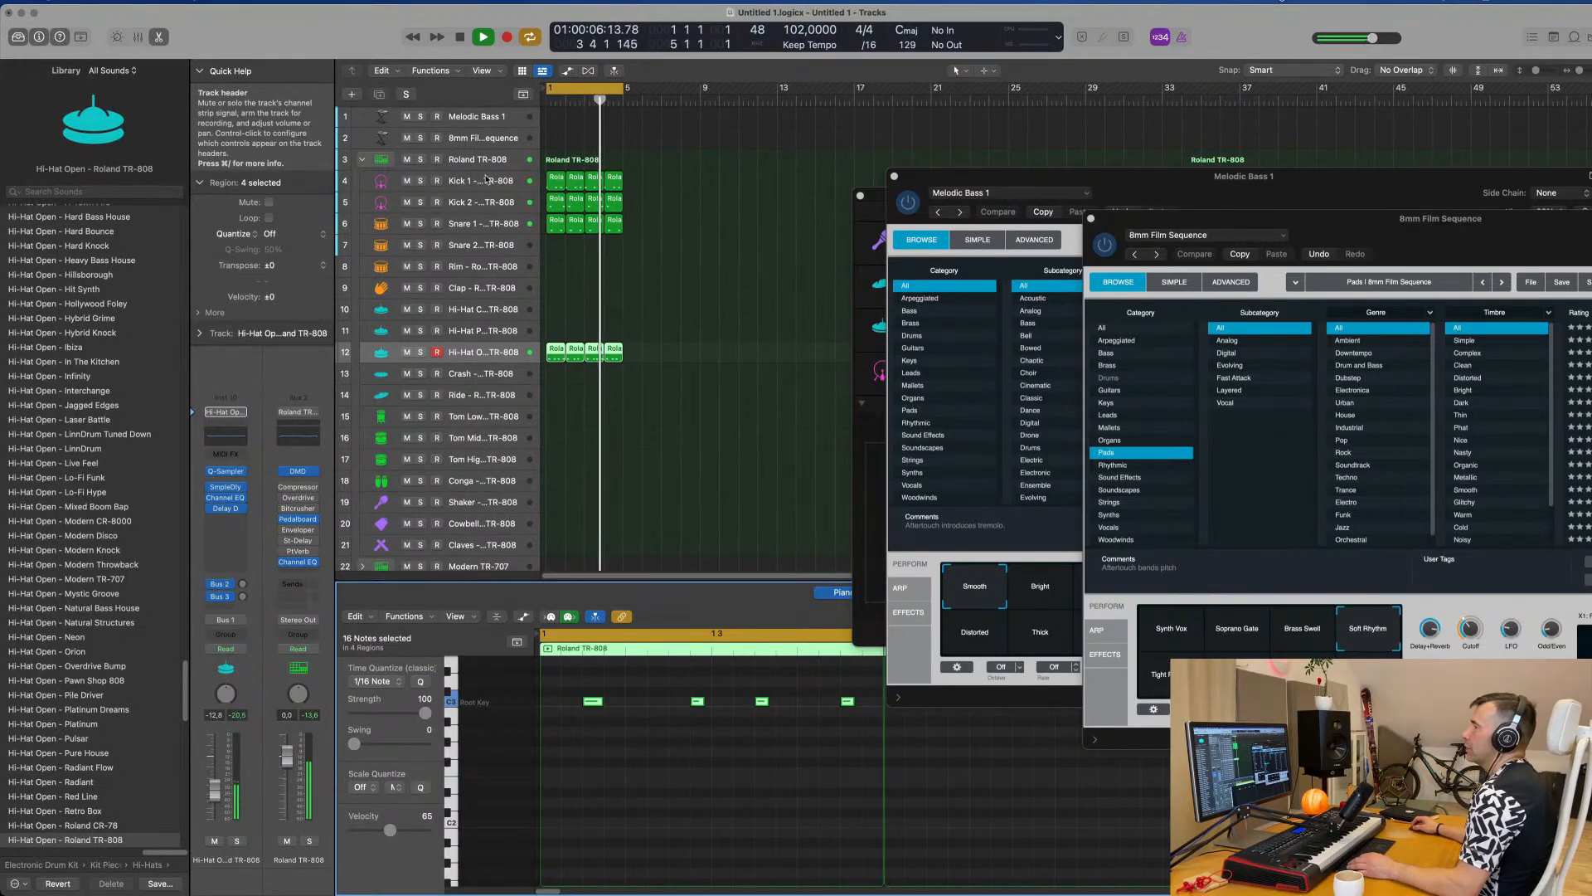
{"action": "left_click", "coordinate": [722, 181]}
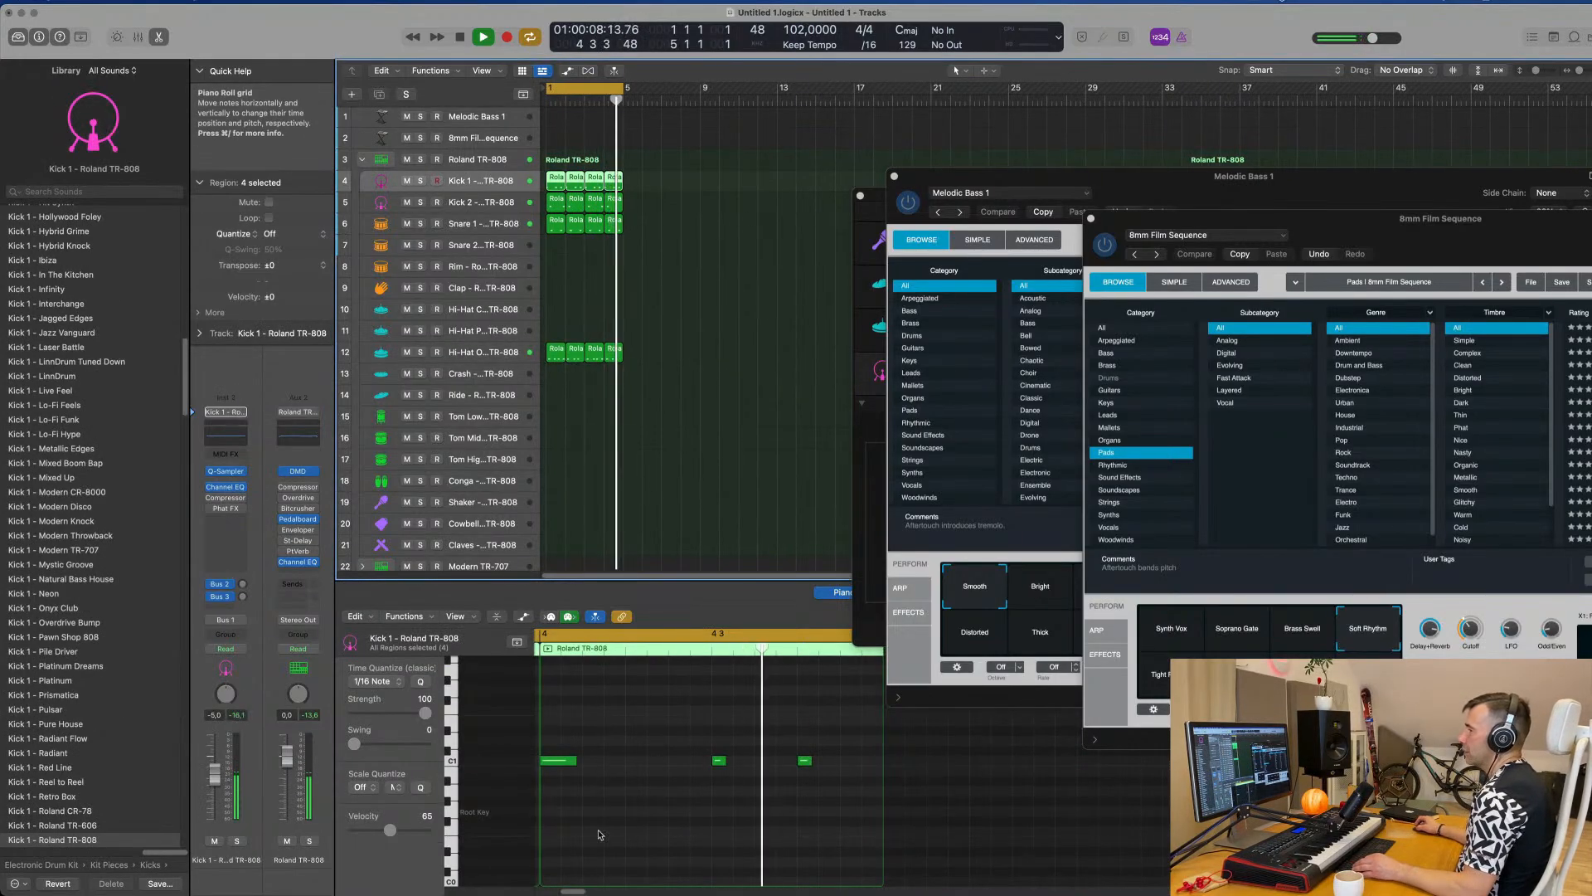
{"action": "left_click", "coordinate": [601, 774]}
{"action": "key", "text": "super+a"}
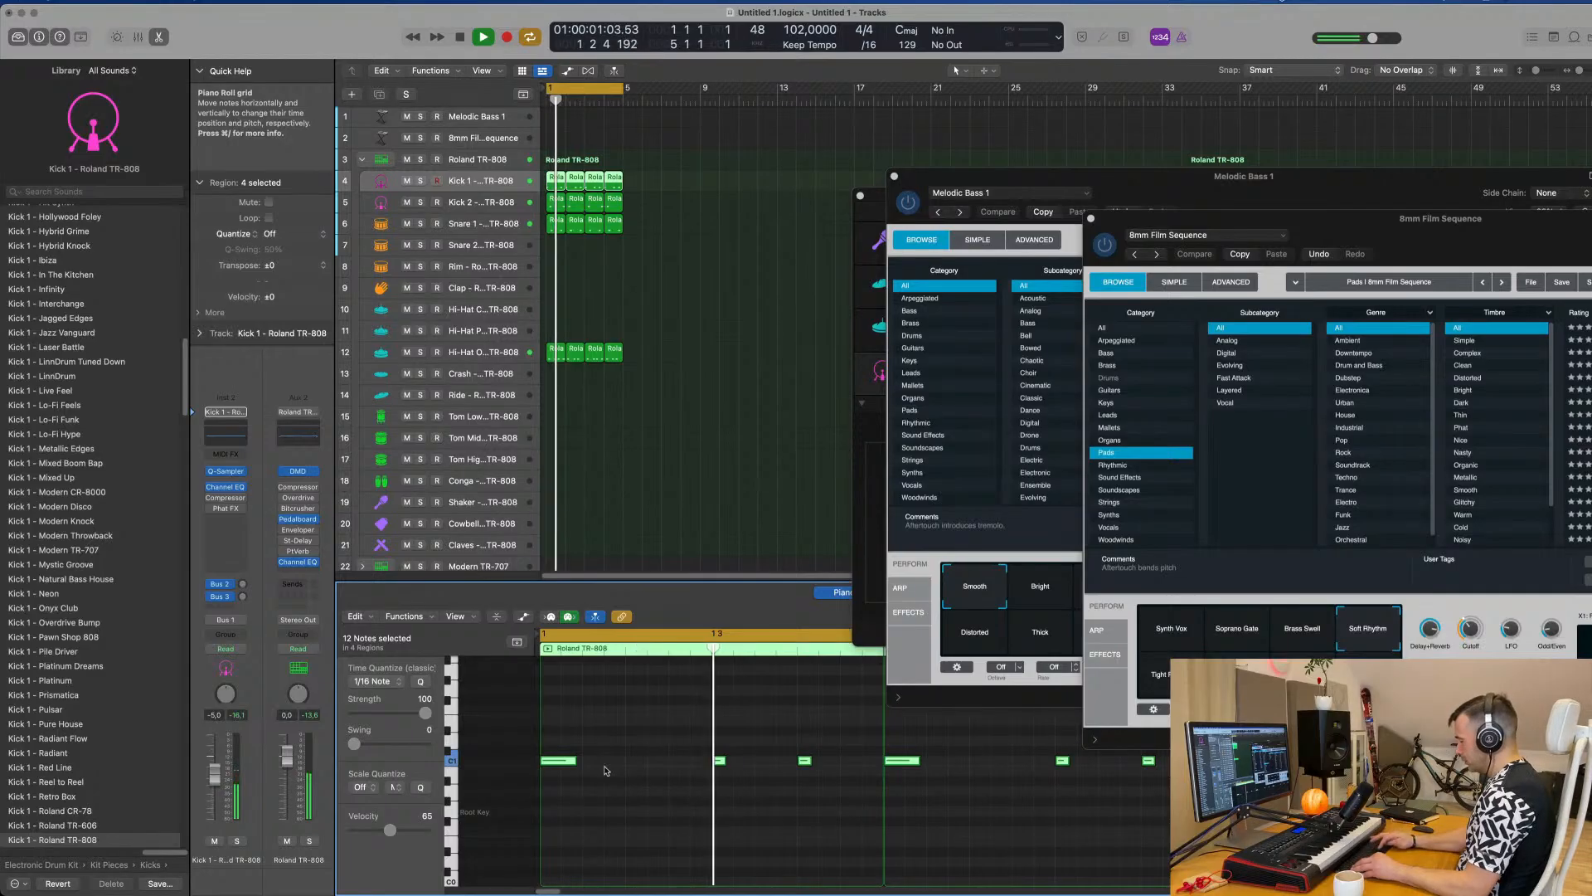
{"action": "key", "text": "alt+shift+Down"}
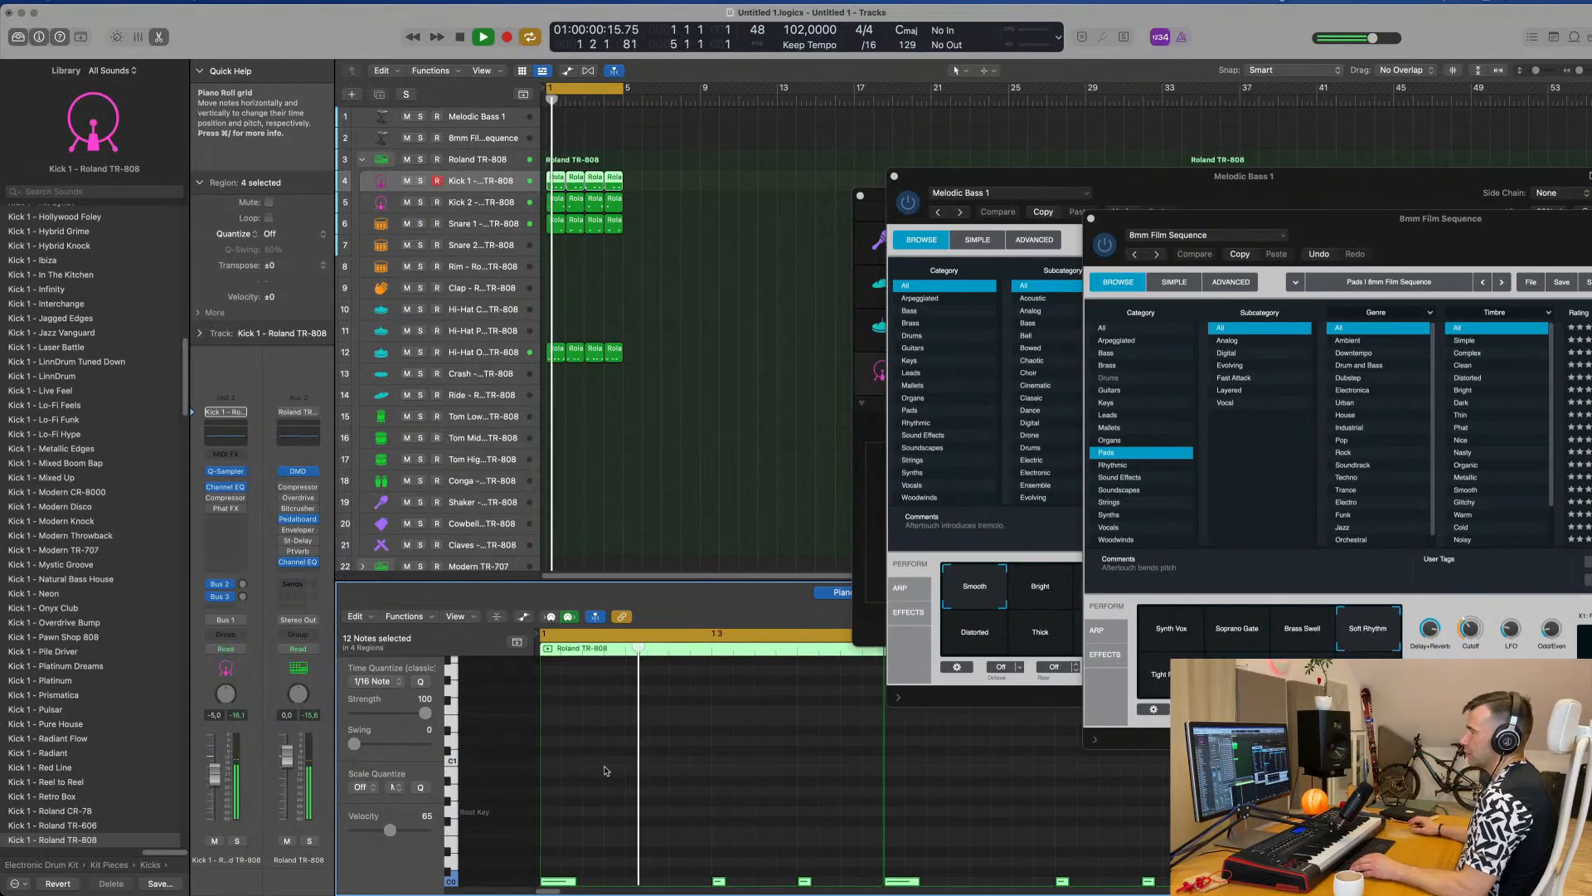
{"action": "scroll", "coordinate": [693, 277], "scroll_direction": "down", "scroll_amount": 3}
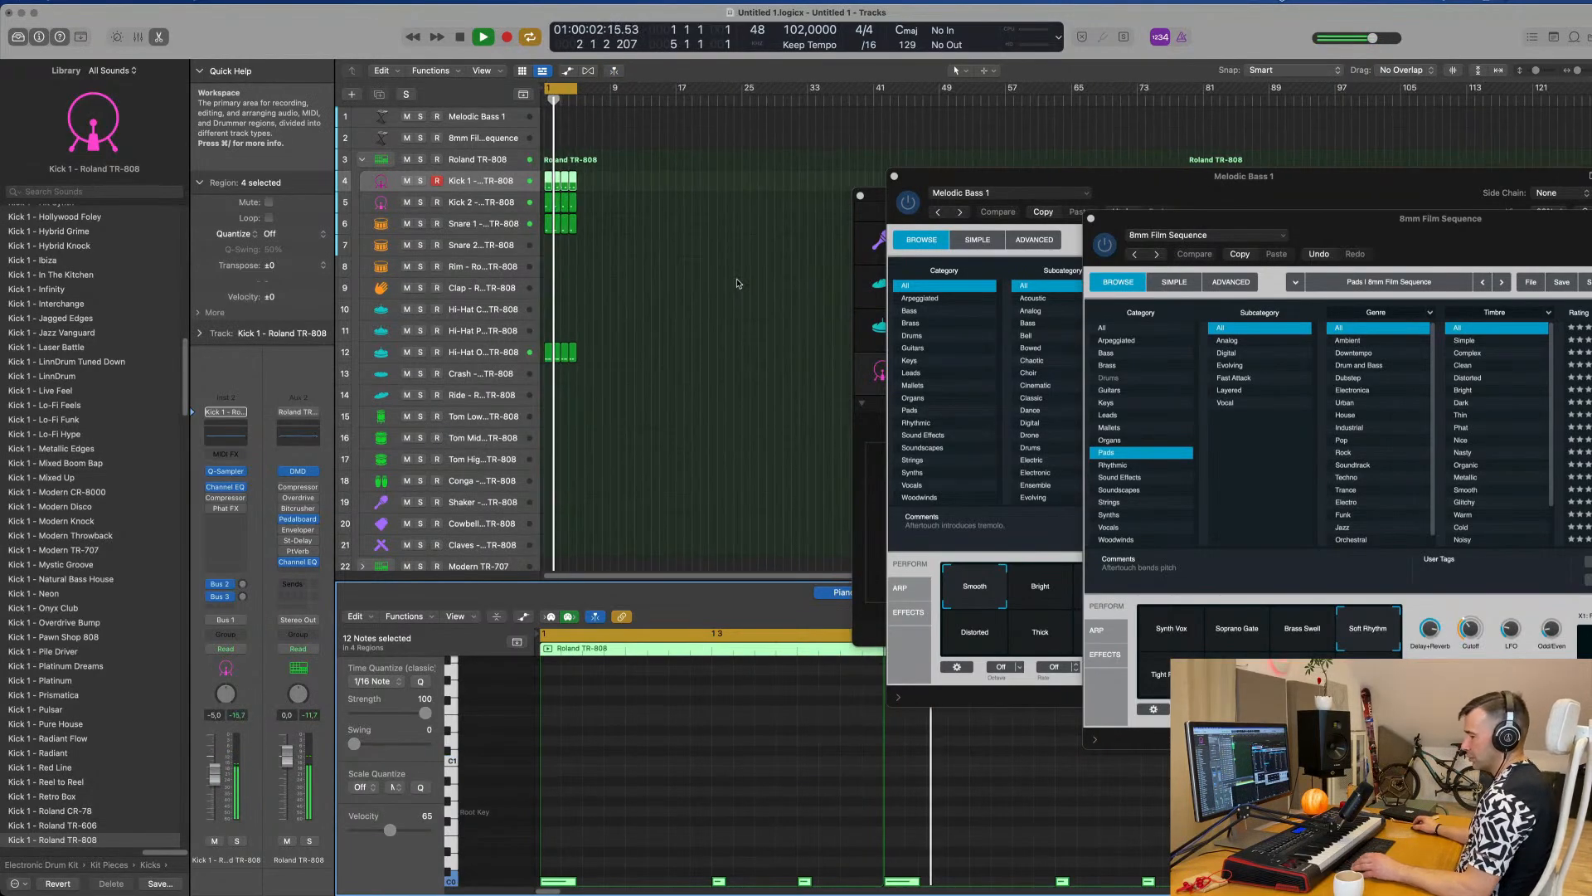
{"action": "key", "text": "alt+shift+Up"}
{"action": "key", "text": "space"}
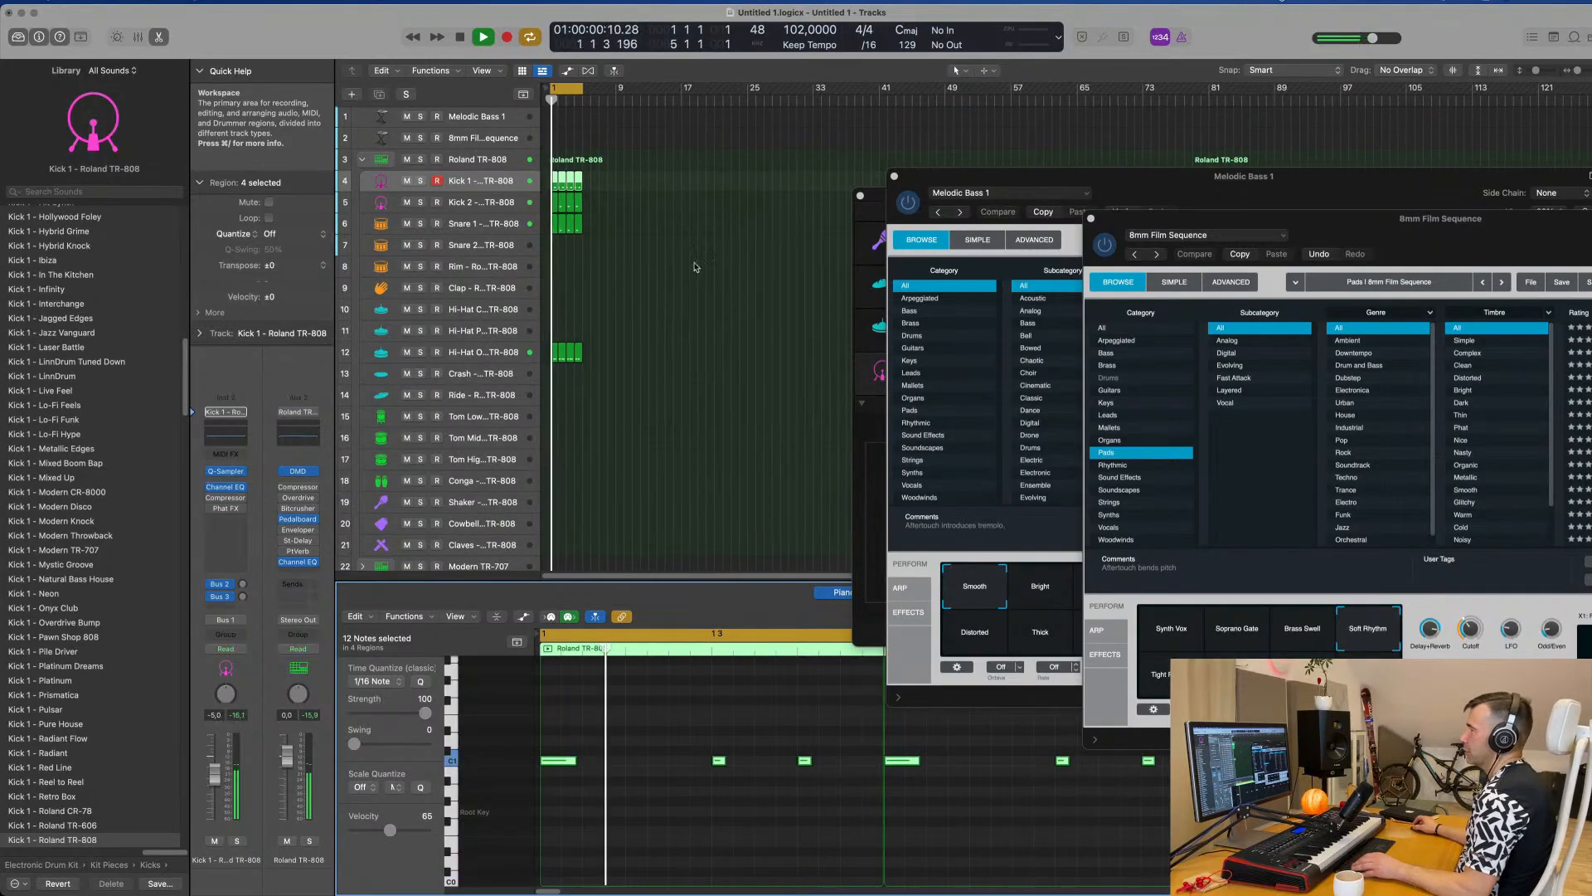
Expand the Modern TR-707 stack, copy the four TR-808 Kick 1 regions to its Kick 1 track, and play the result.
{"action": "scroll", "coordinate": [699, 264], "scroll_direction": "down", "scroll_amount": 3}
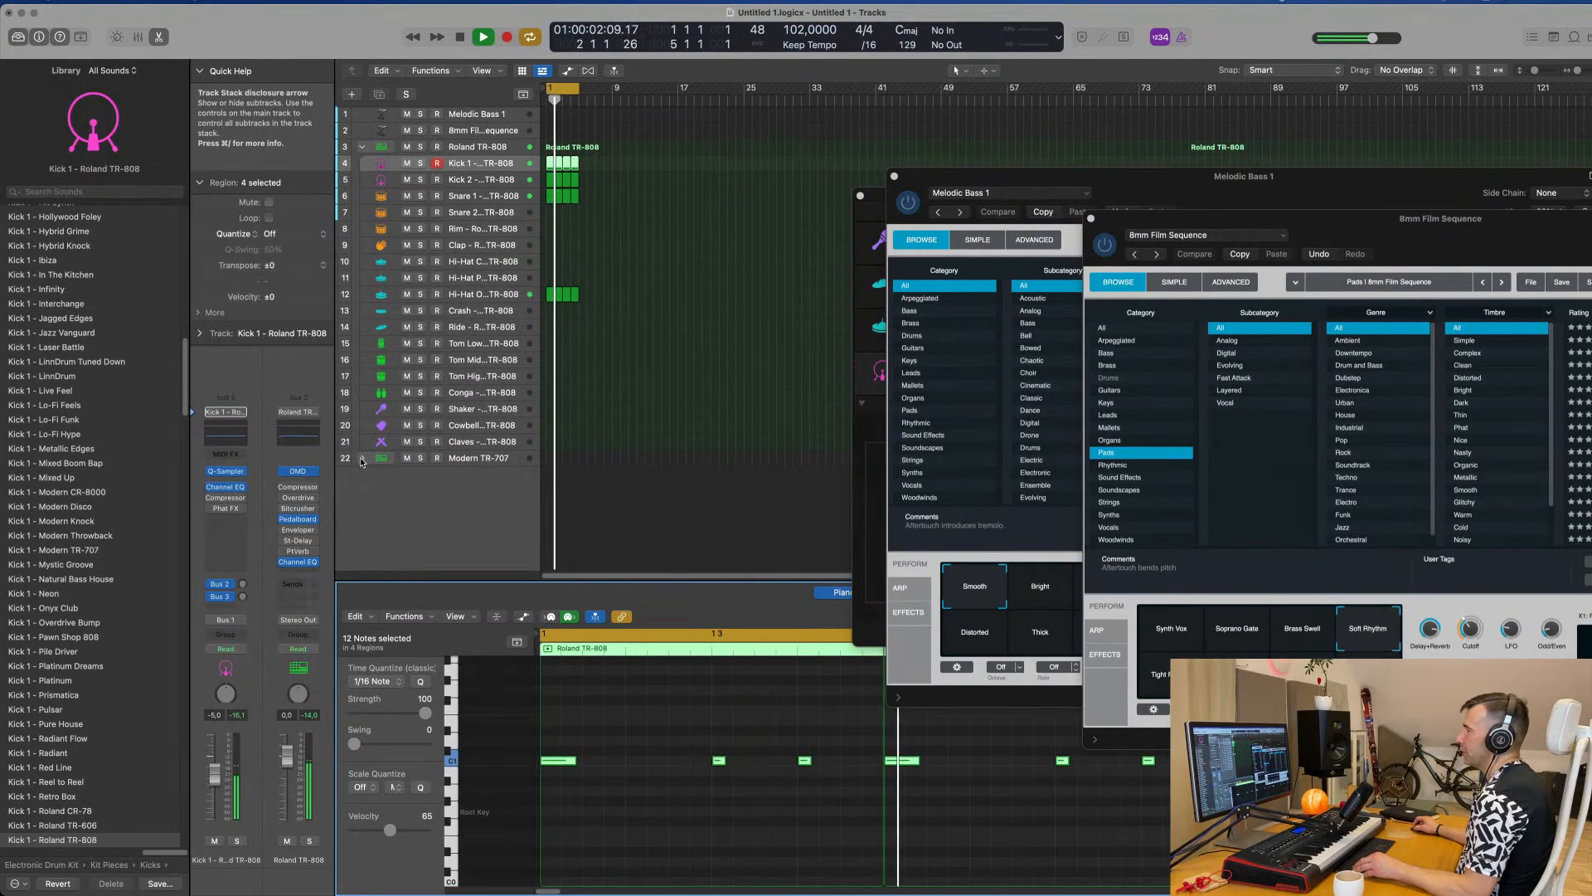
{"action": "left_click", "coordinate": [360, 458]}
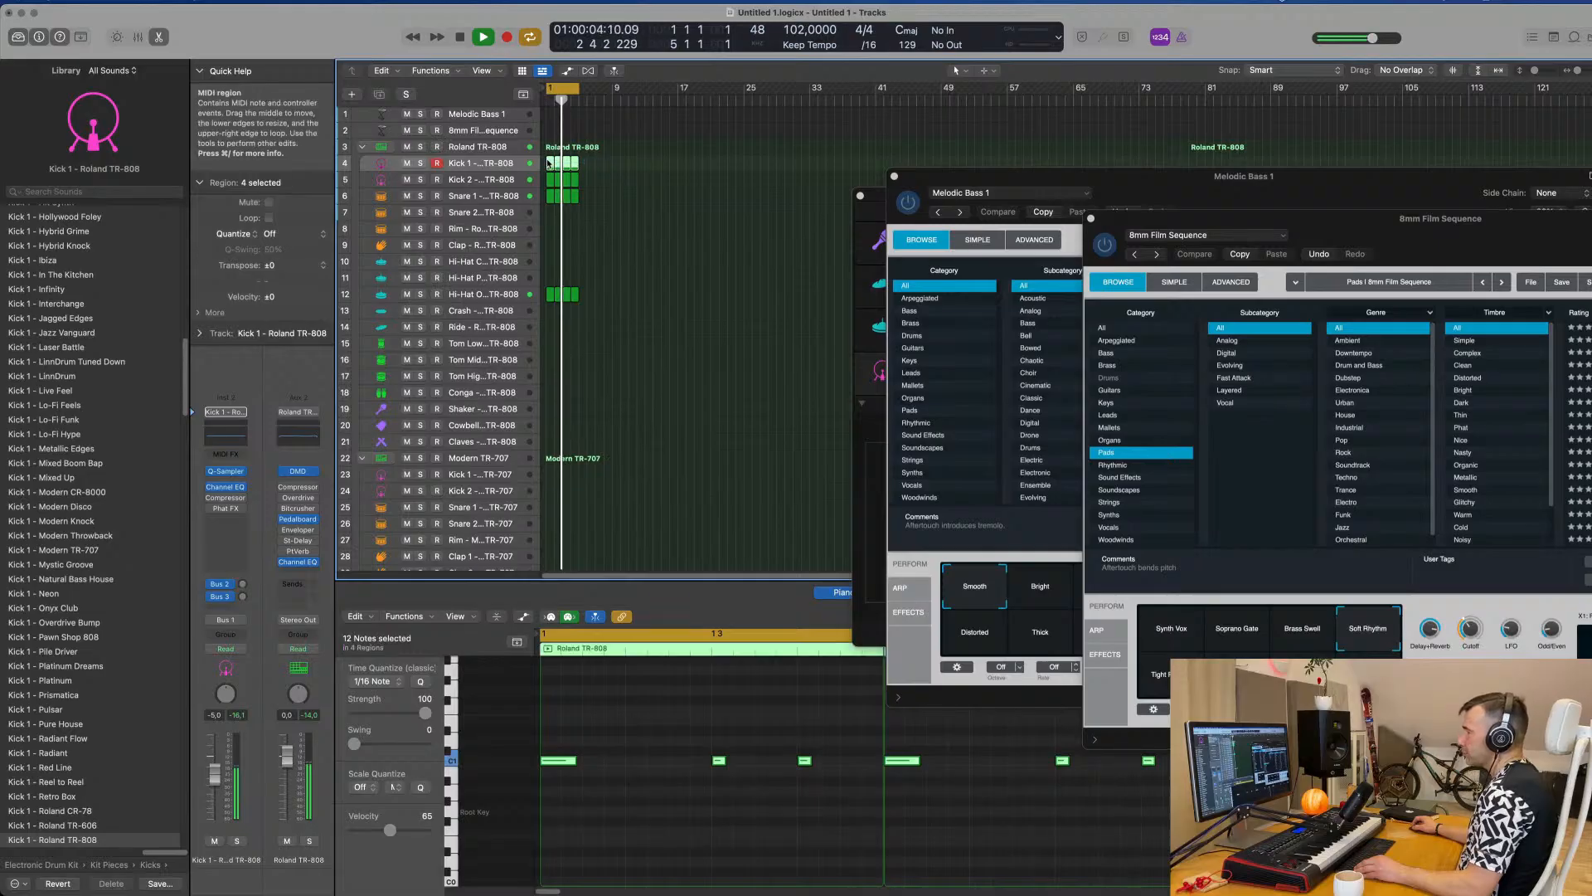
{"action": "left_click_drag", "start_coordinate": [548, 163], "coordinate": [551, 479]}
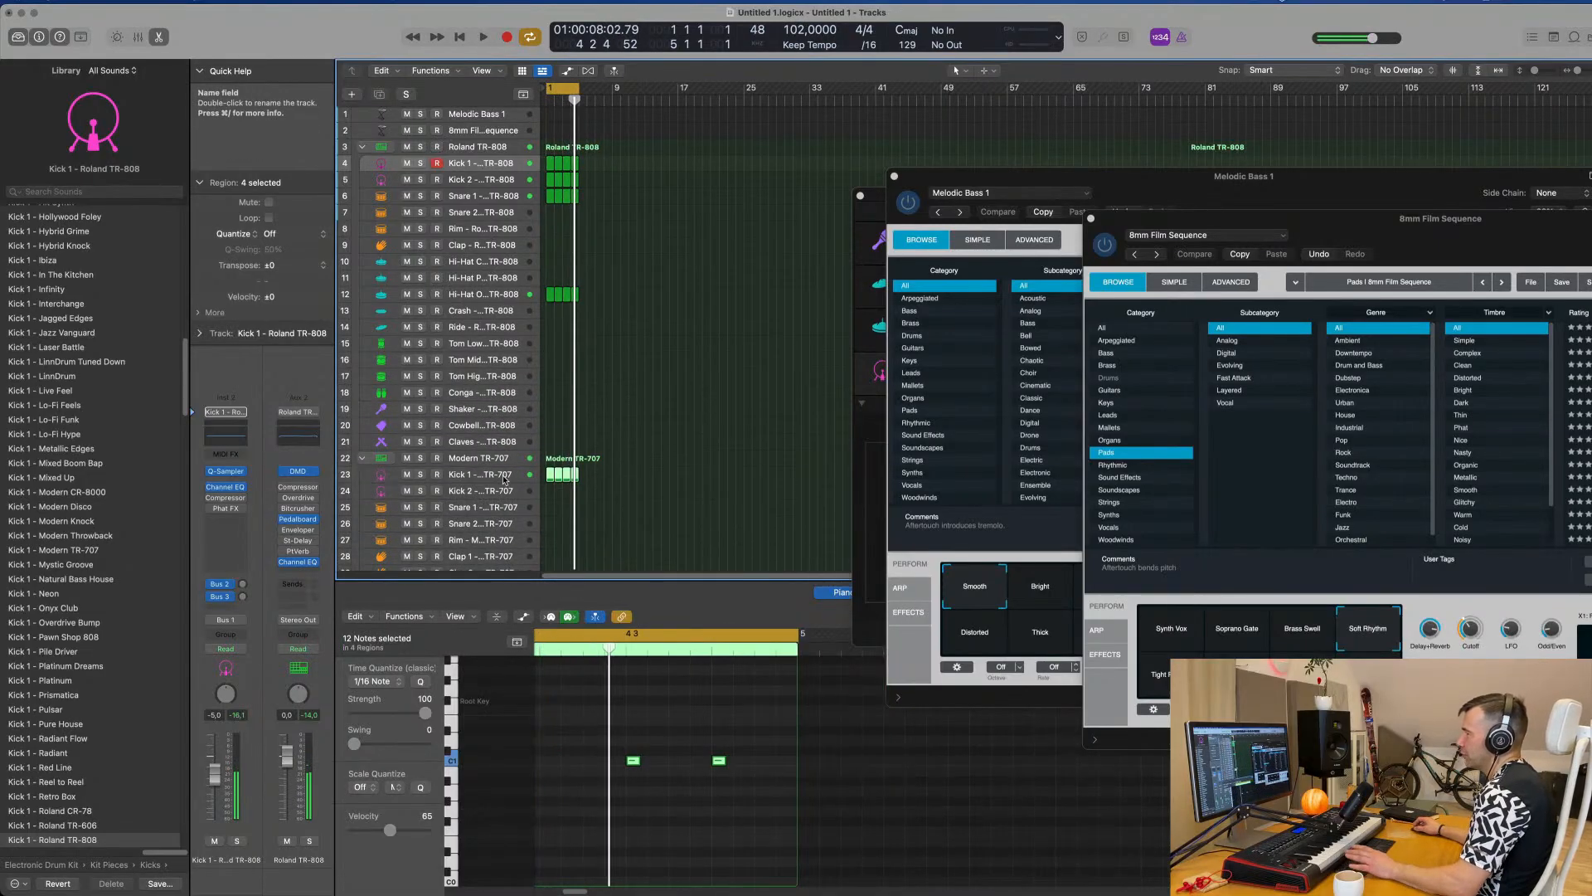
{"action": "key", "text": "space"}
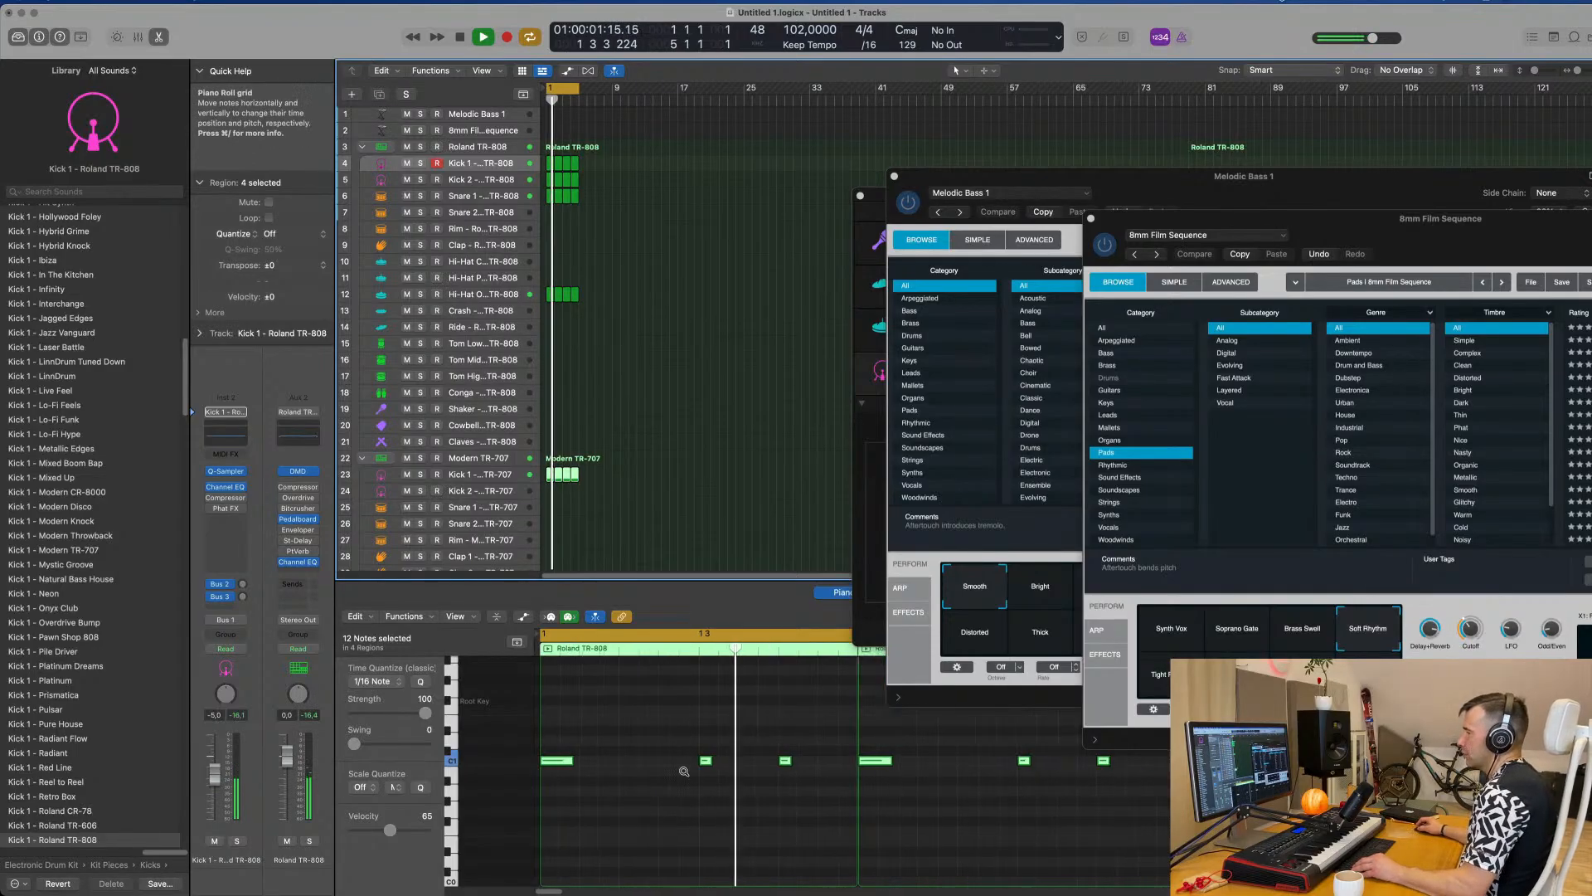
Move the four copied kick regions to the Modern TR-707 Kick 2 track and transpose their notes an octave lower to C0.
{"action": "scroll", "coordinate": [685, 771], "scroll_direction": "down", "scroll_amount": 5}
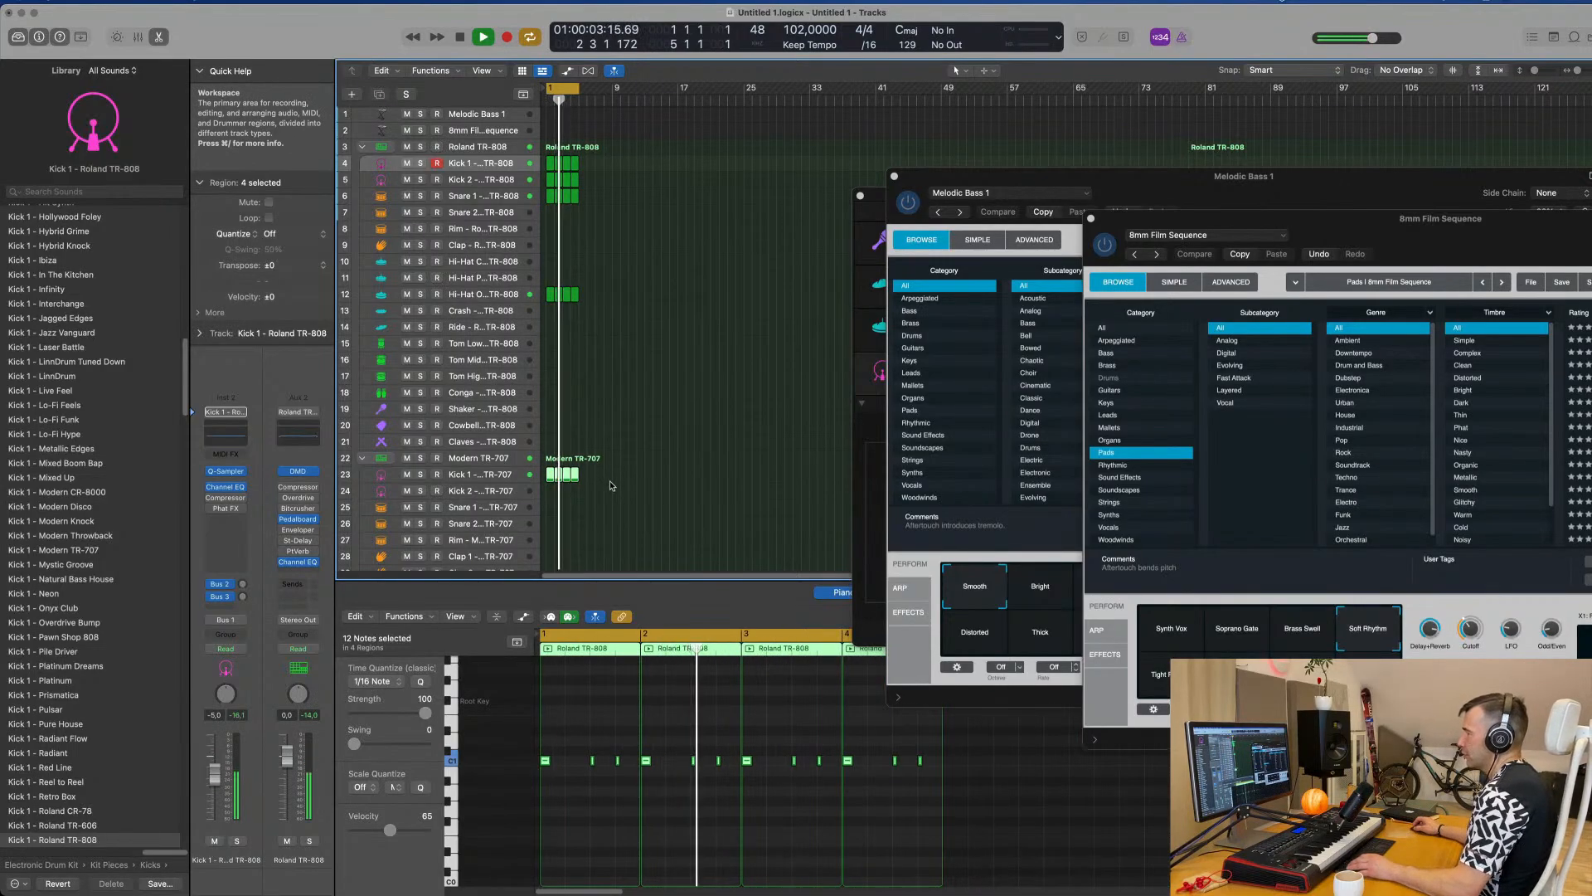
{"action": "left_click_drag", "start_coordinate": [611, 486], "coordinate": [553, 496]}
{"action": "key", "text": "Return"}
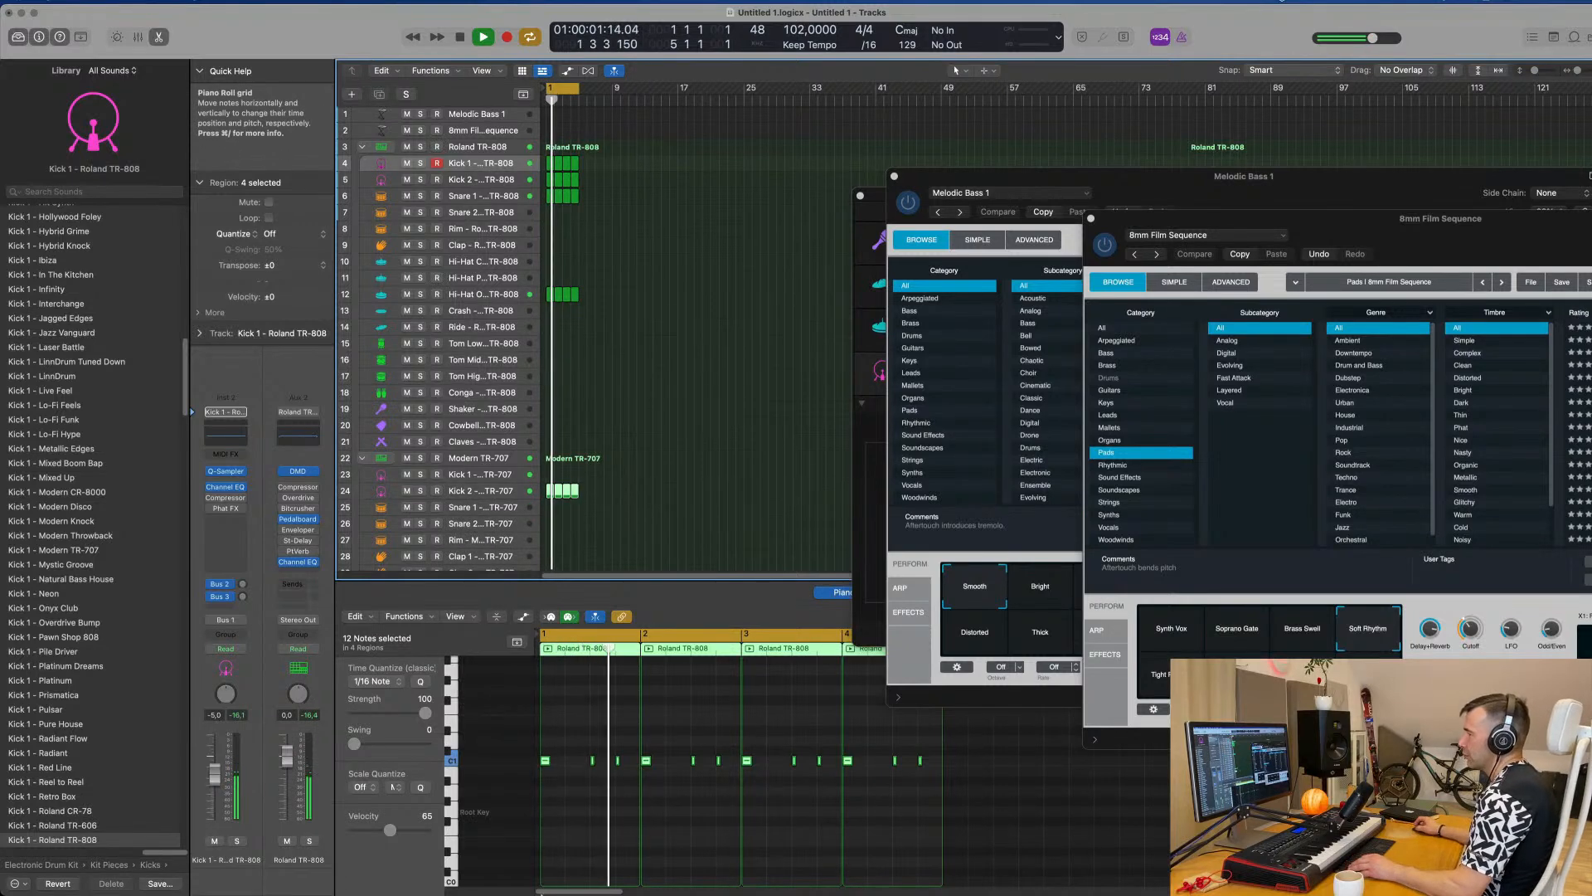
{"action": "left_click", "coordinate": [578, 830]}
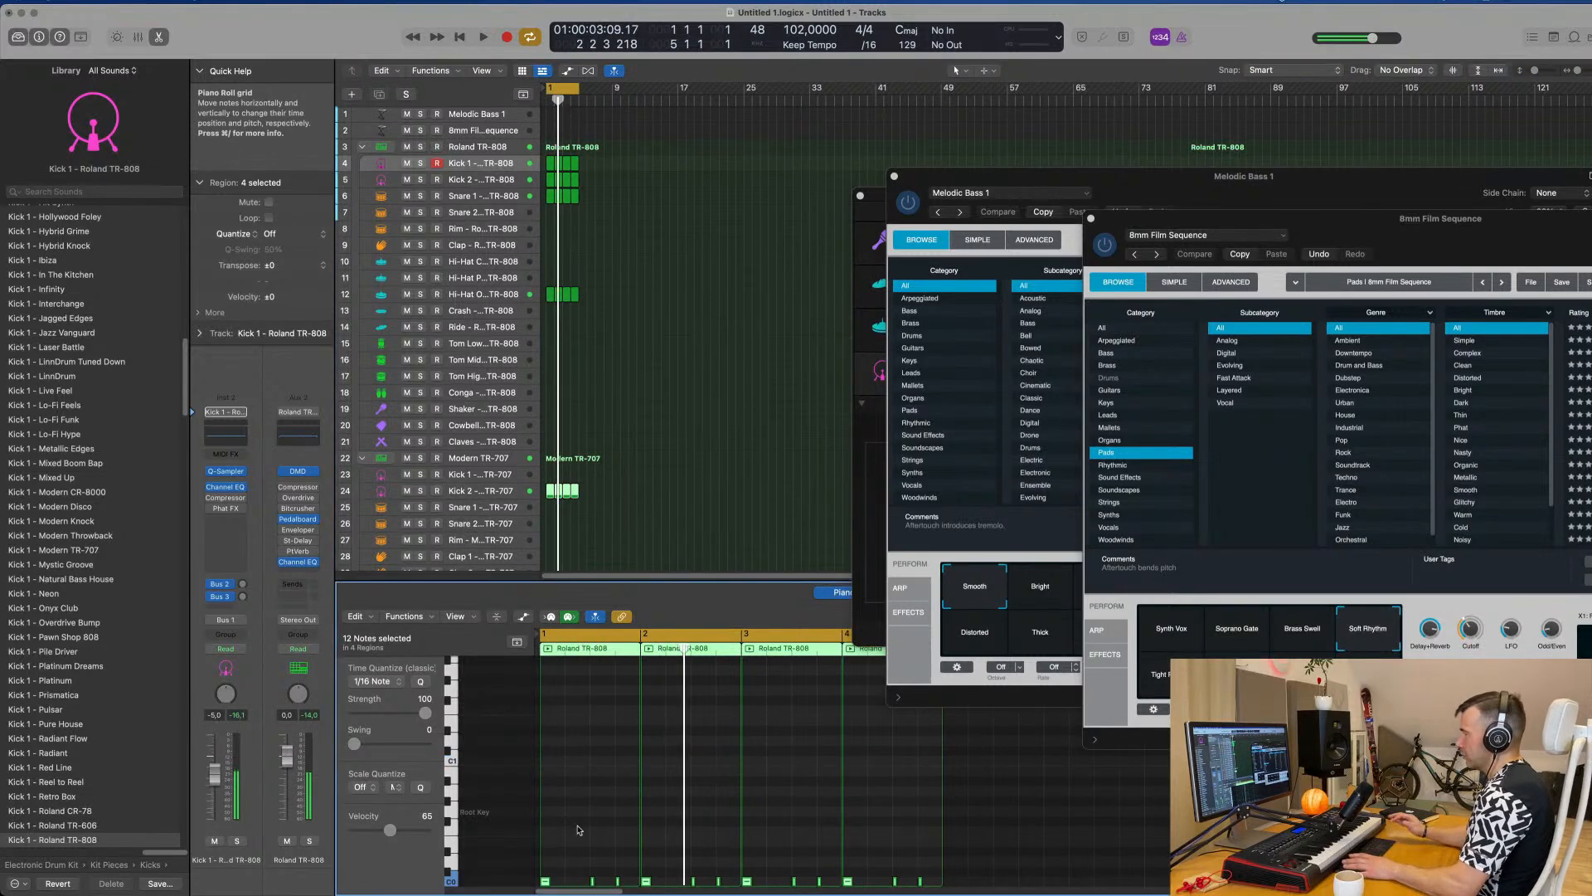
Lower the Modern TR-707 Kick 2 channel volume to about -10.4 dB.
{"action": "left_click", "coordinate": [490, 491]}
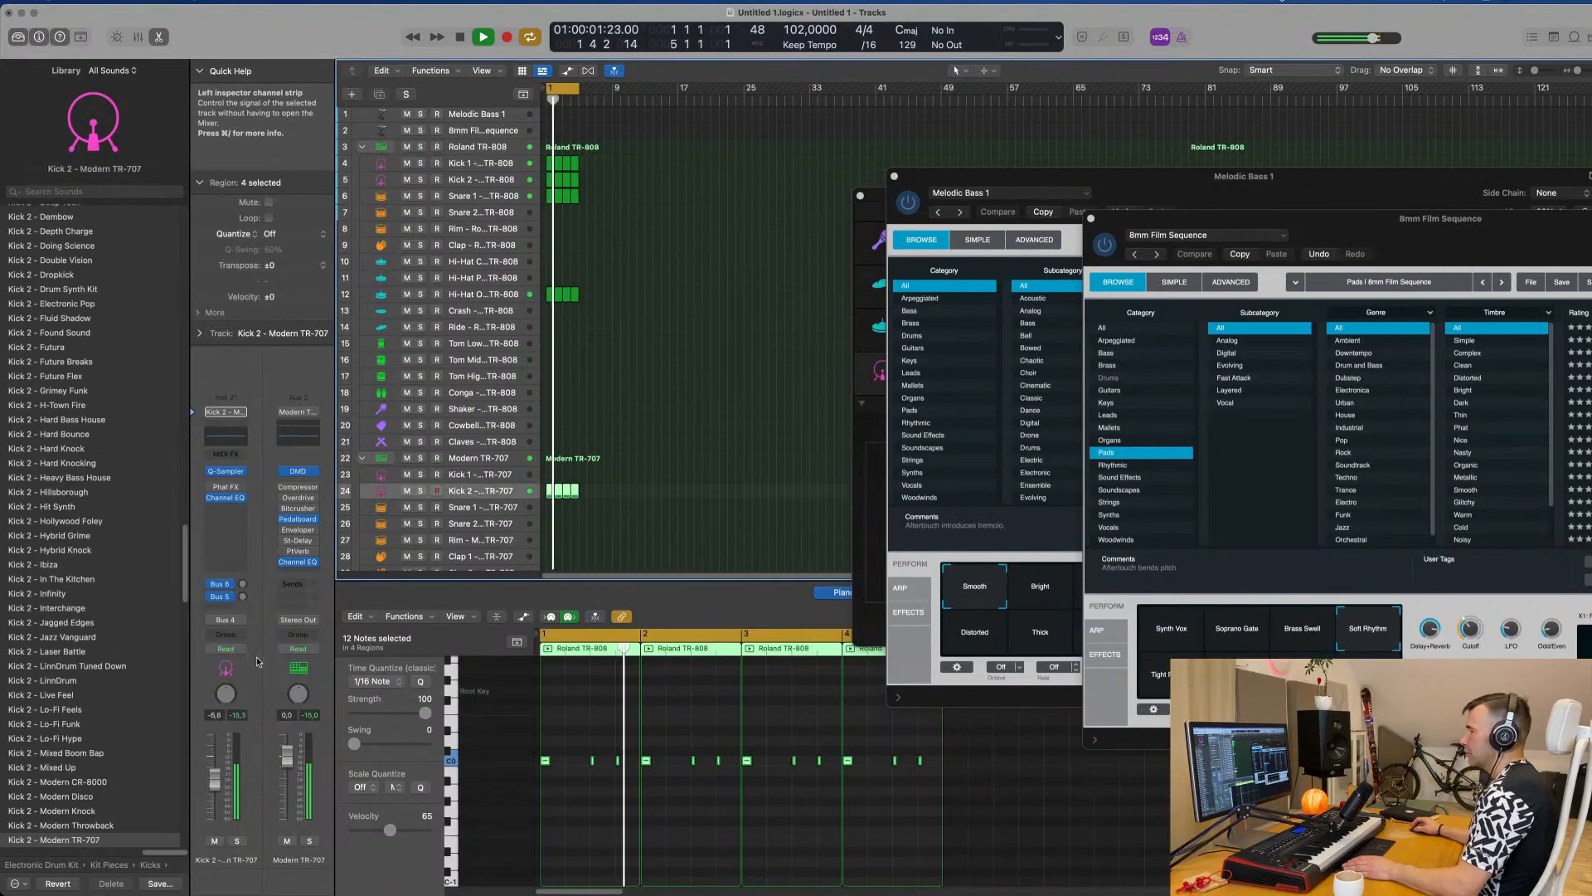
{"action": "left_click_drag", "start_coordinate": [215, 779], "coordinate": [214, 789]}
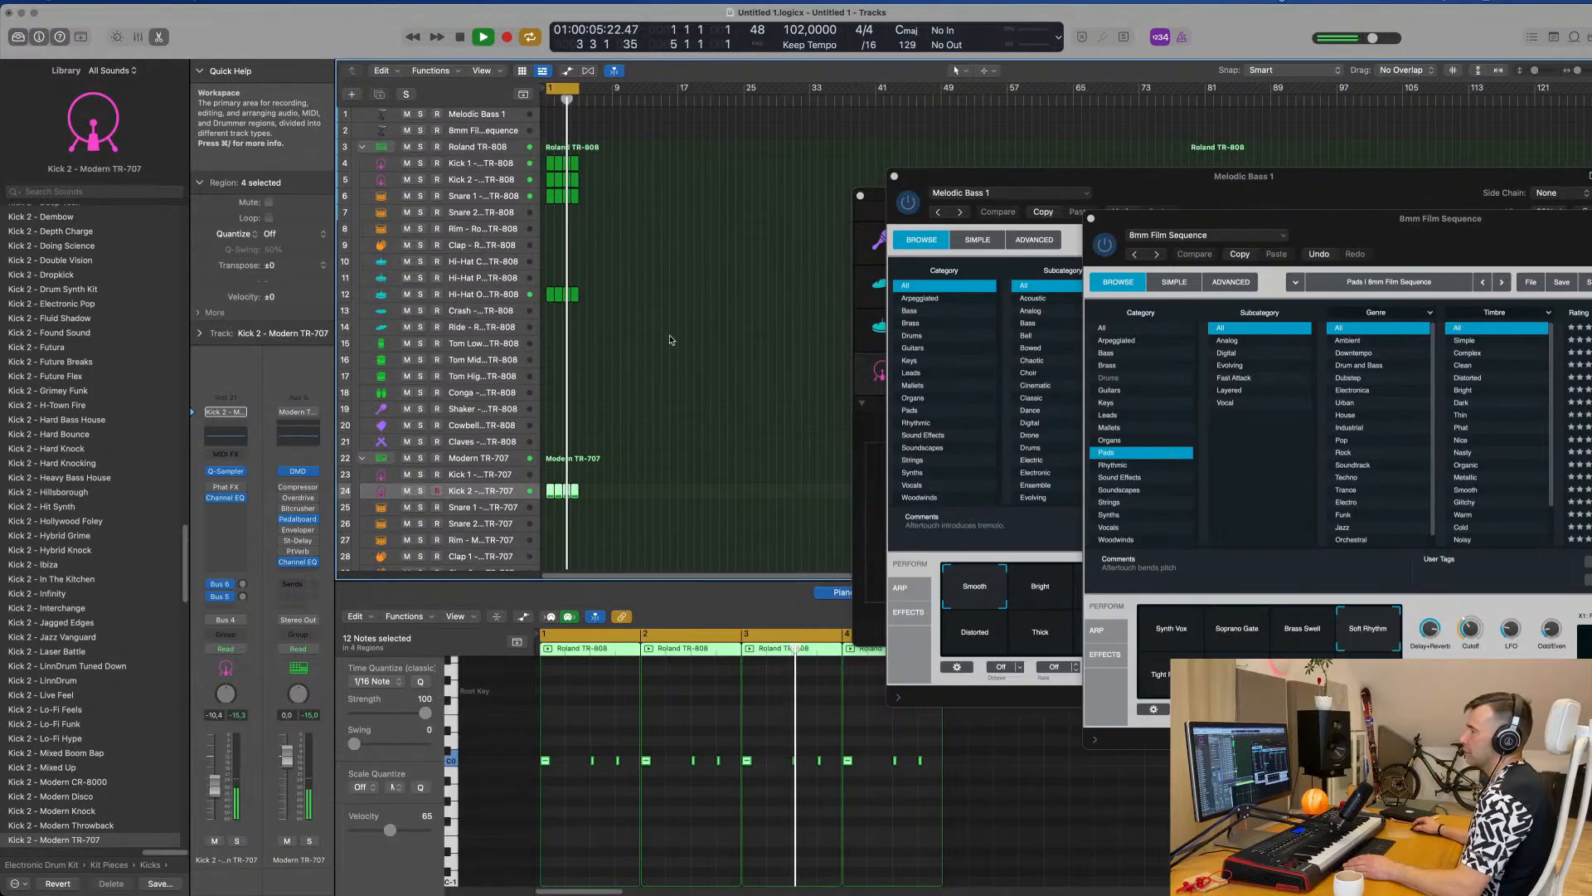
Copy the first open hi-hat region to the TR-808 Shaker track and repeat it to fill all four bars.
{"action": "scroll", "coordinate": [680, 388], "scroll_direction": "down", "scroll_amount": 1}
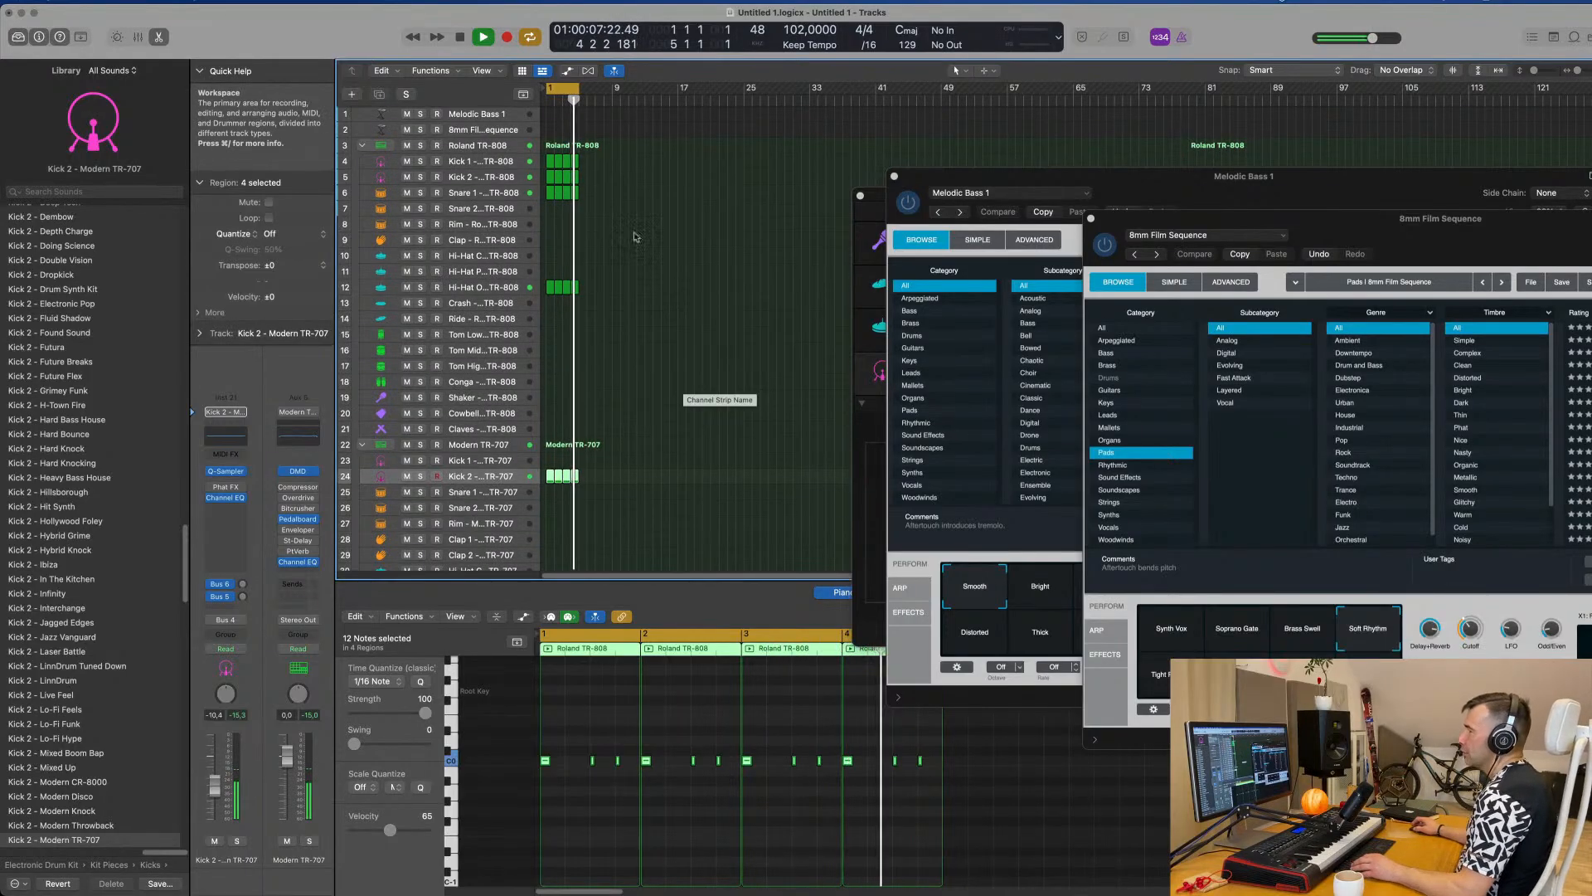
{"action": "left_click", "coordinate": [548, 288]}
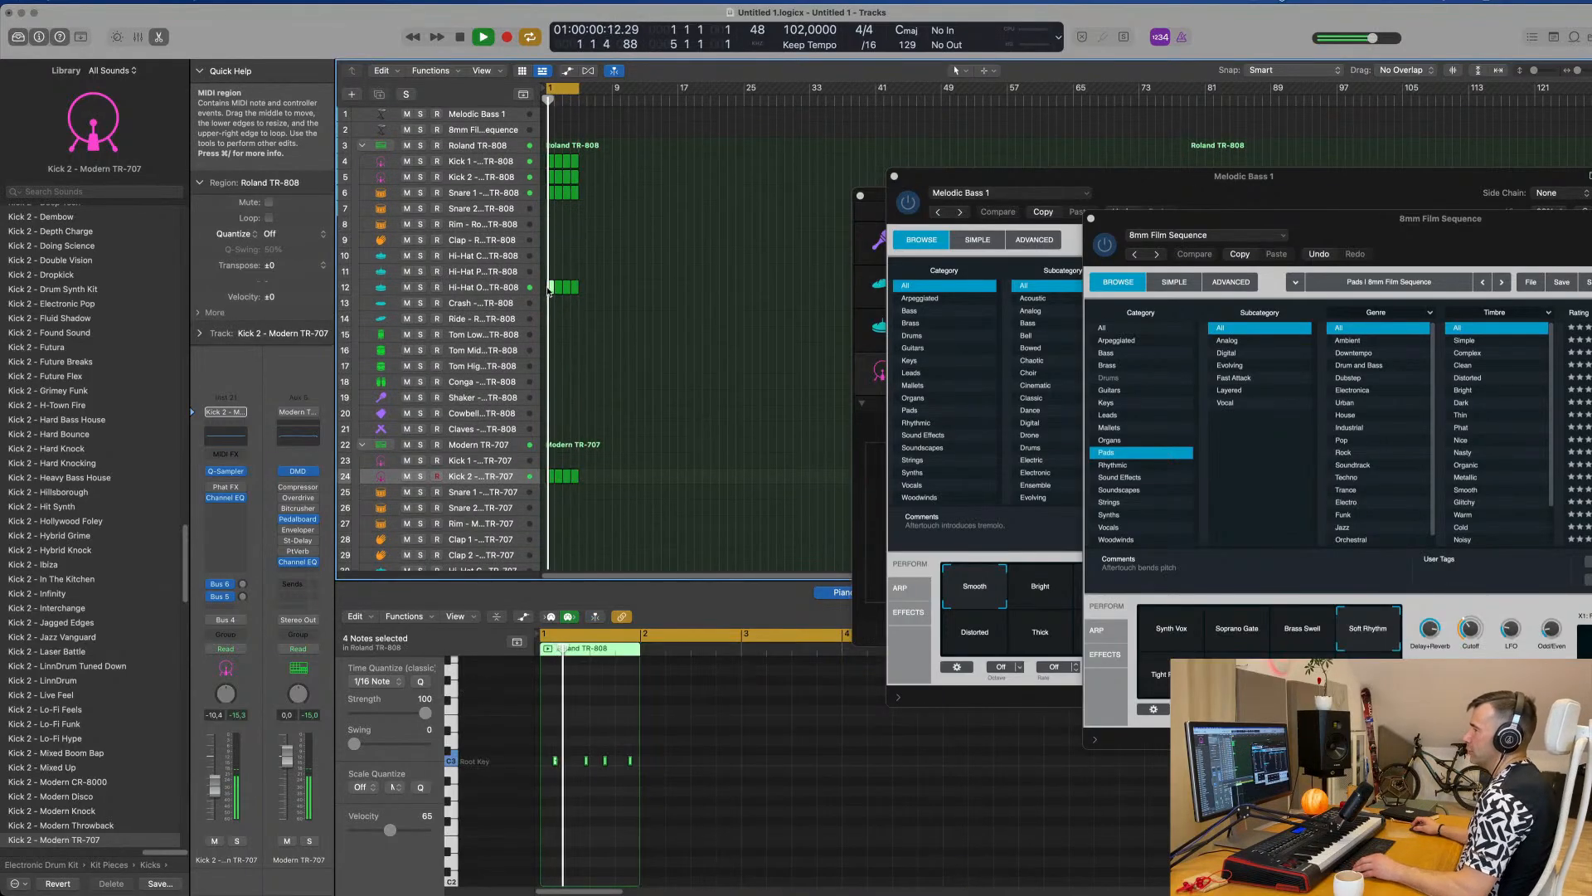
{"action": "left_click_drag", "start_coordinate": [548, 289], "coordinate": [547, 401]}
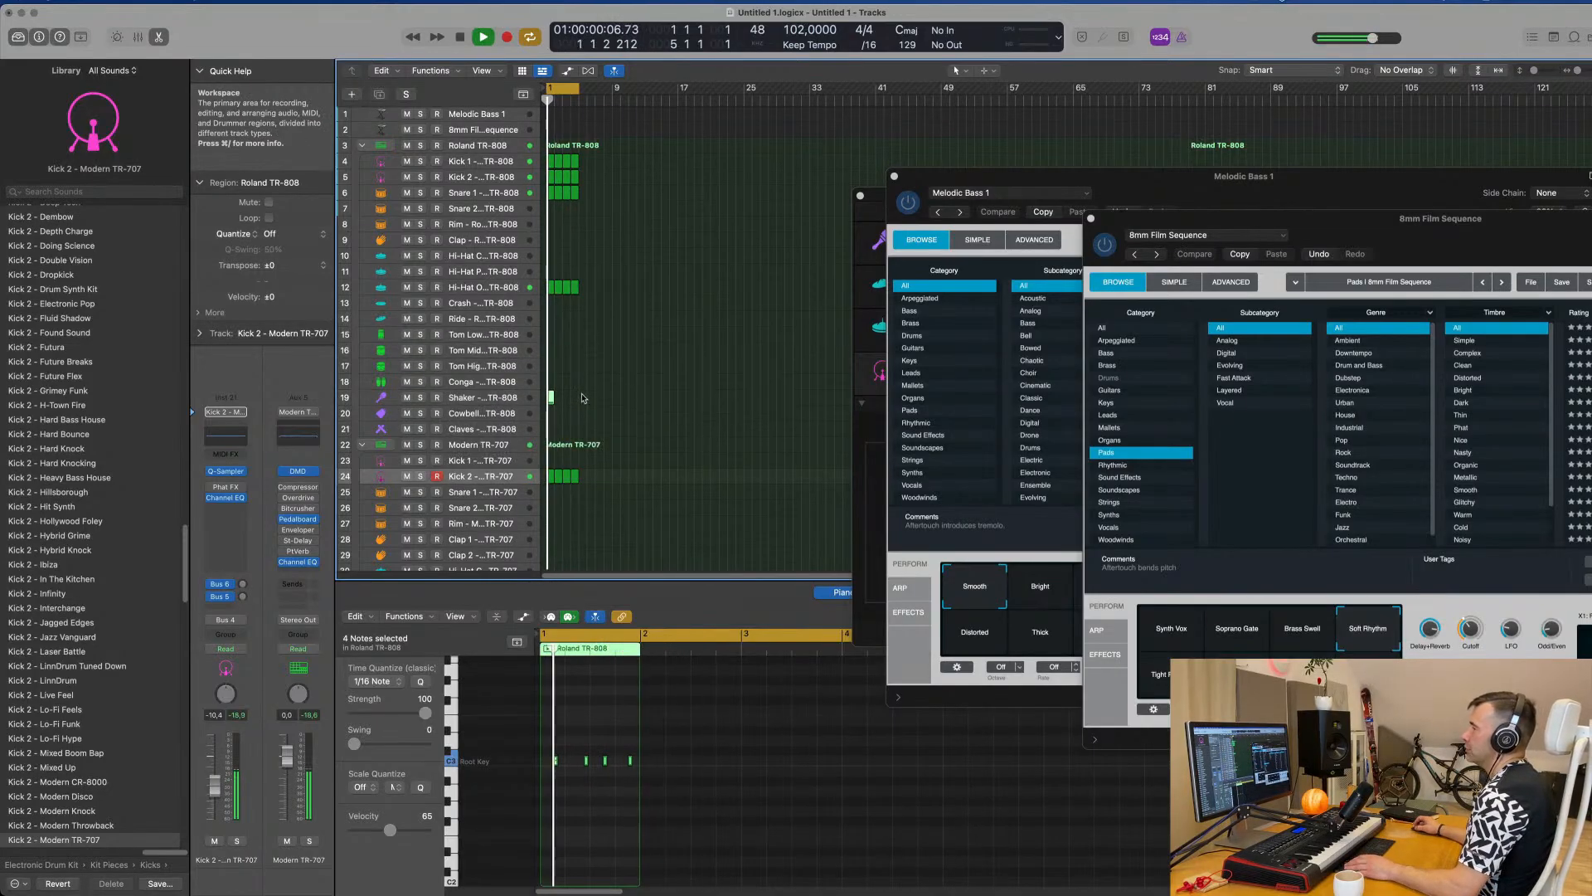
{"action": "scroll", "coordinate": [588, 418], "scroll_direction": "up", "scroll_amount": 10}
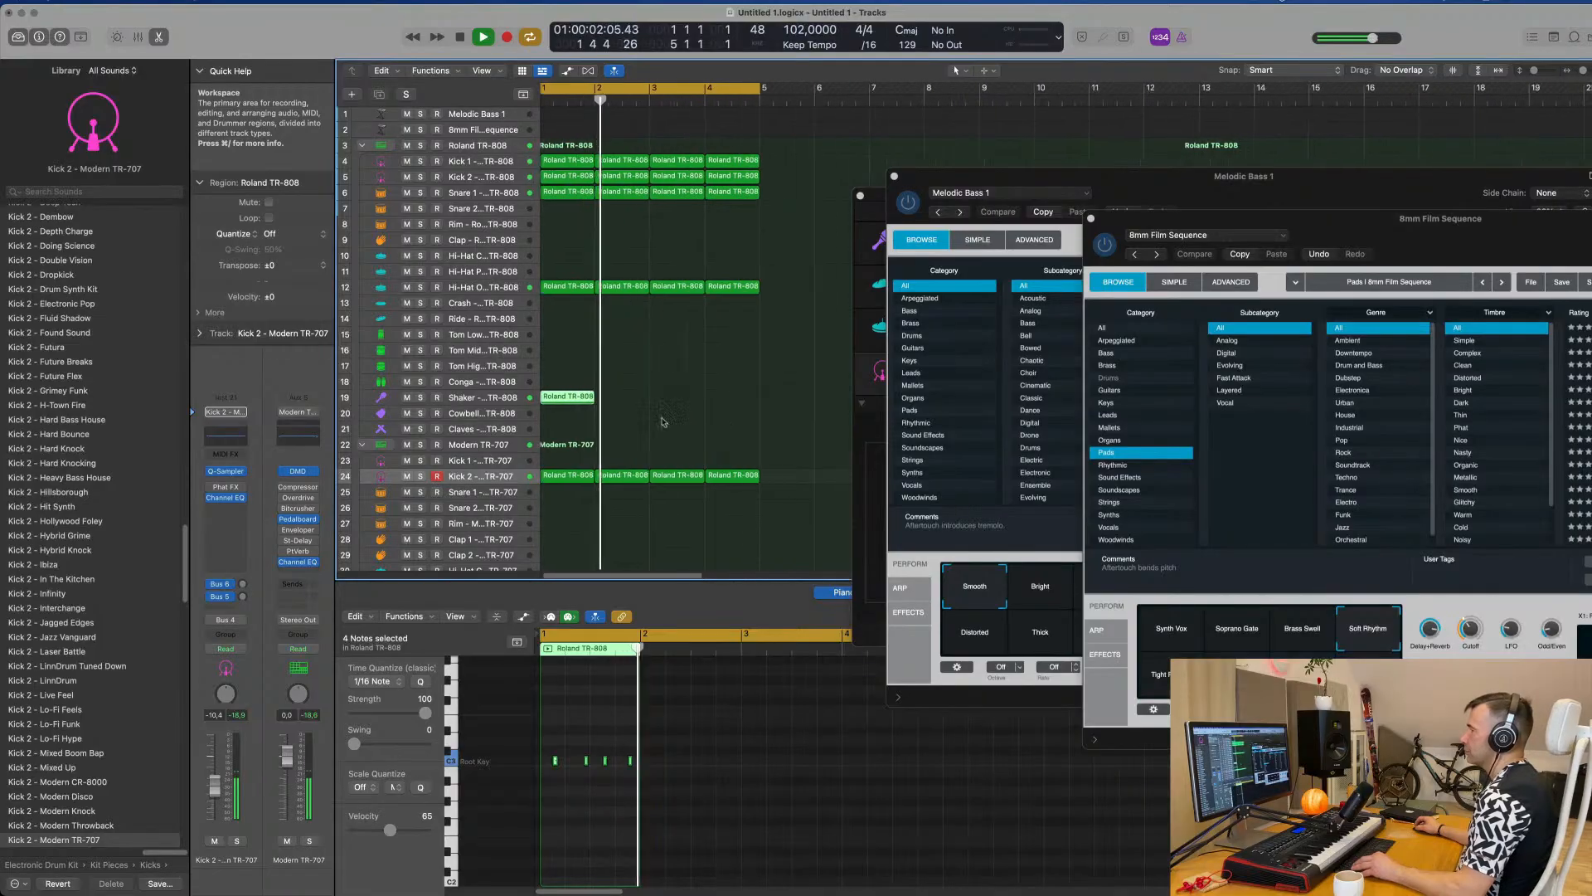
{"action": "key", "text": "space"}
{"action": "key", "text": "space"}
{"action": "scroll", "coordinate": [538, 398], "scroll_direction": "down", "scroll_amount": 5}
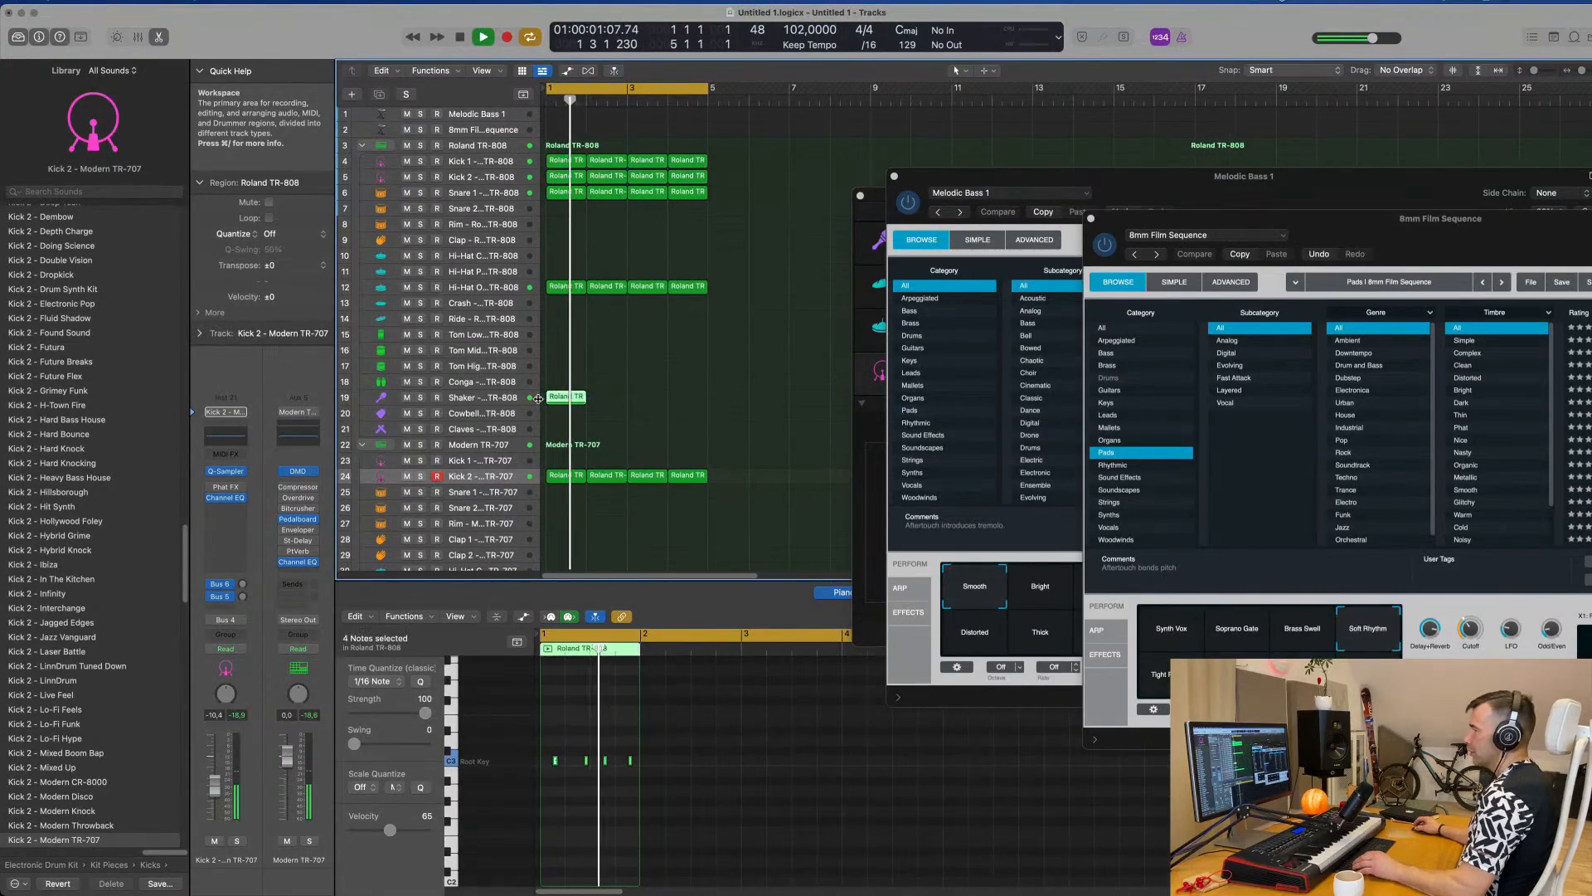
{"action": "key", "text": "super+r"}
{"action": "key", "text": "super+r"}
{"action": "key", "text": "super+r"}
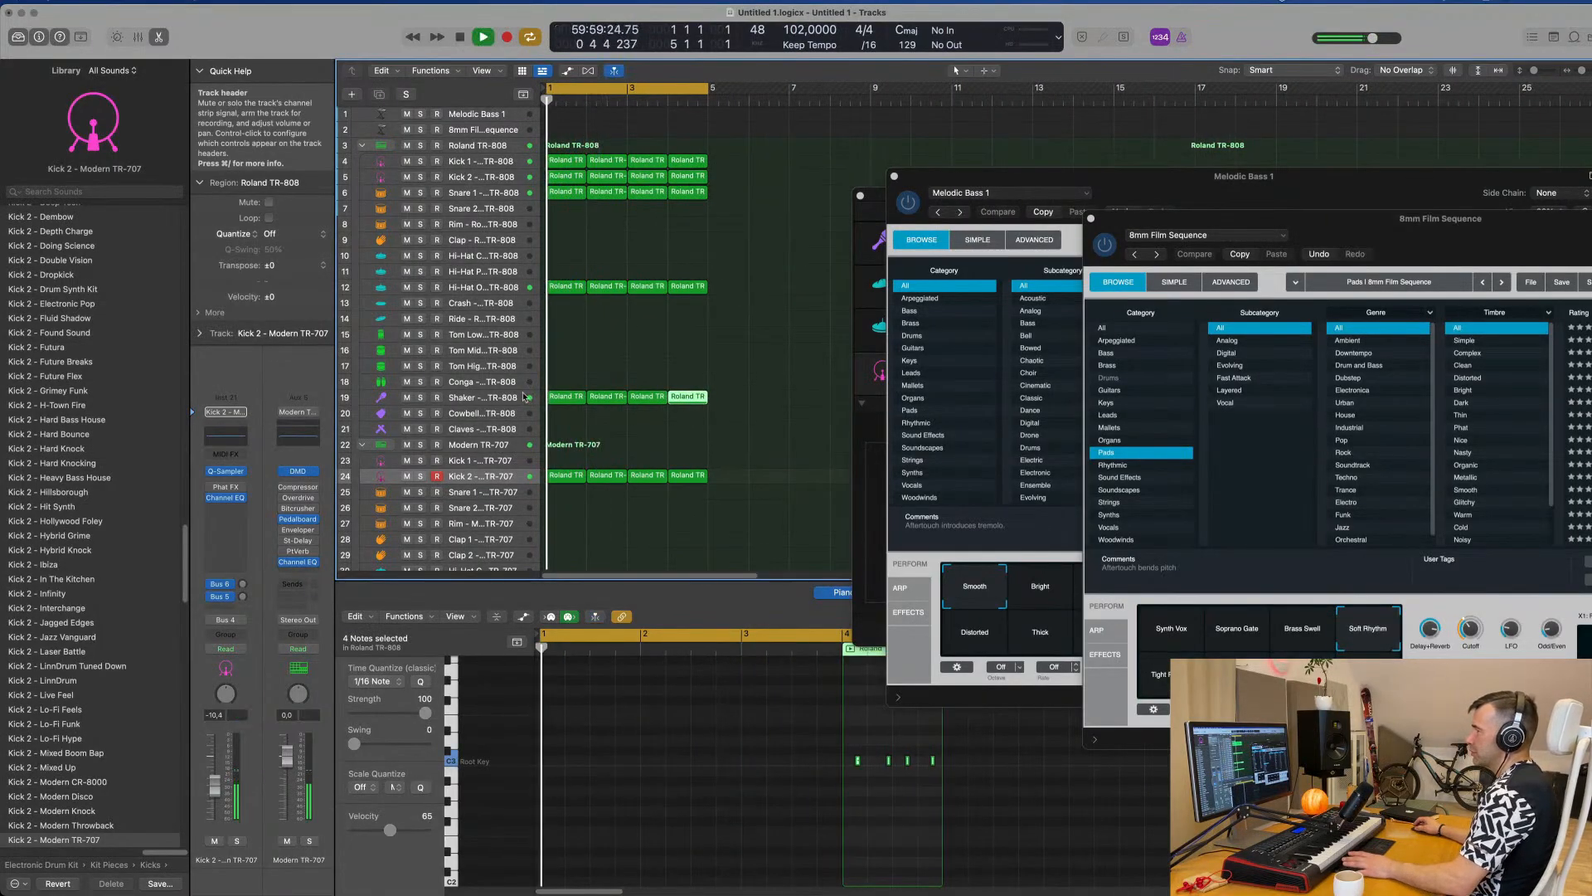
Set the Shaker channel's Bus 3 send to -5.0 dB and adjust the wet output of the Delay bus's Tape Delay.
{"action": "left_click", "coordinate": [509, 398]}
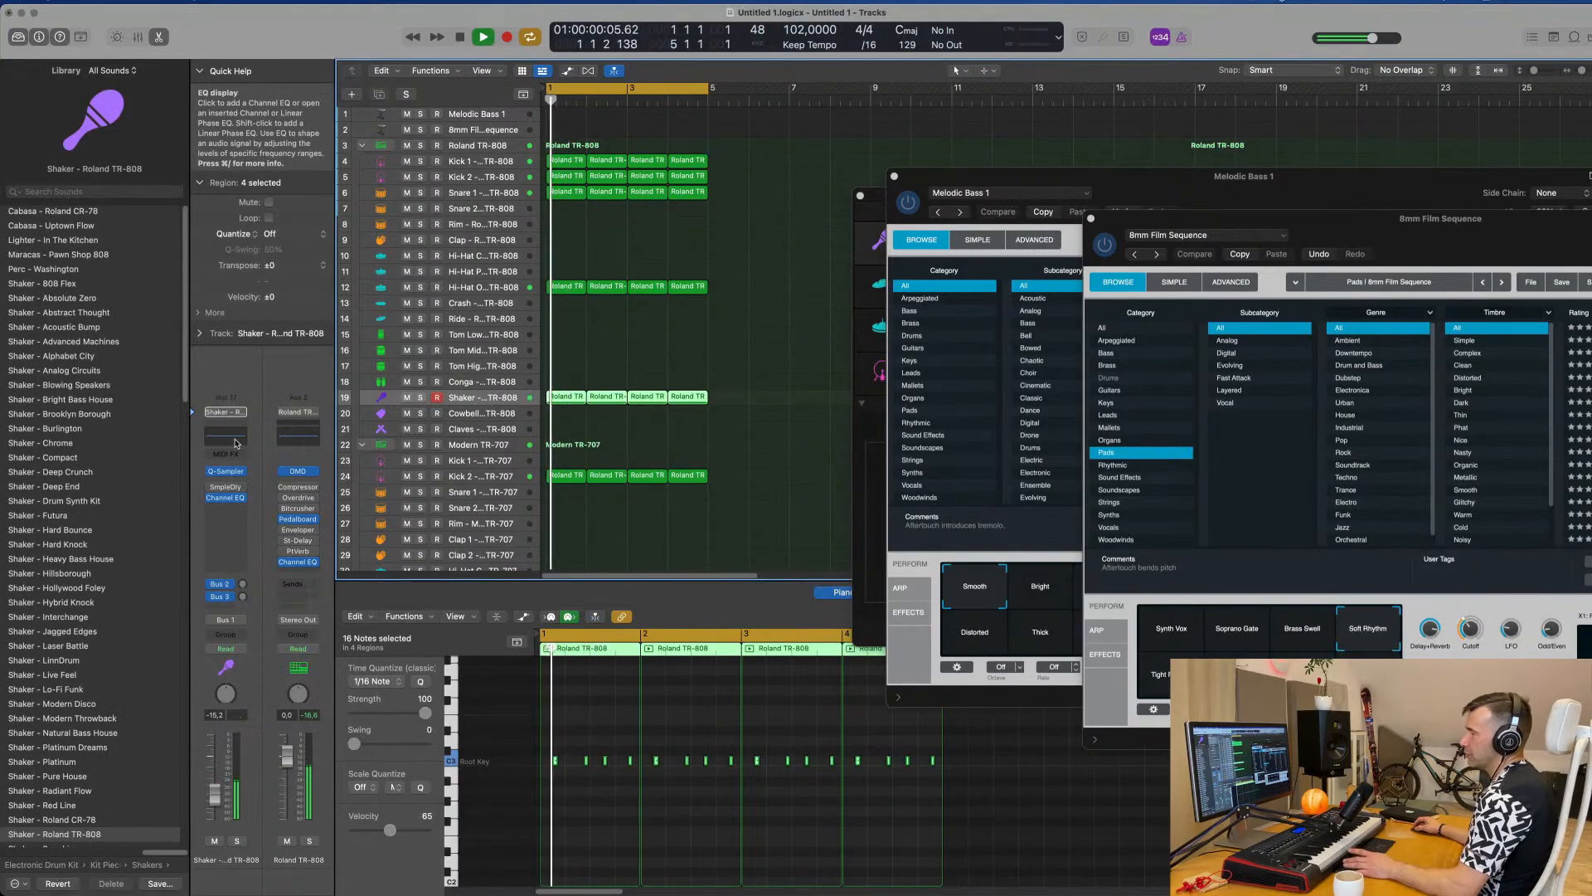
{"action": "left_click", "coordinate": [243, 585]}
{"action": "mouse_move", "coordinate": [243, 596]}
{"action": "left_mouse_down"}
{"action": "mouse_move", "coordinate": [248, 553]}
{"action": "mouse_move", "coordinate": [244, 600]}
{"action": "left_mouse_up"}
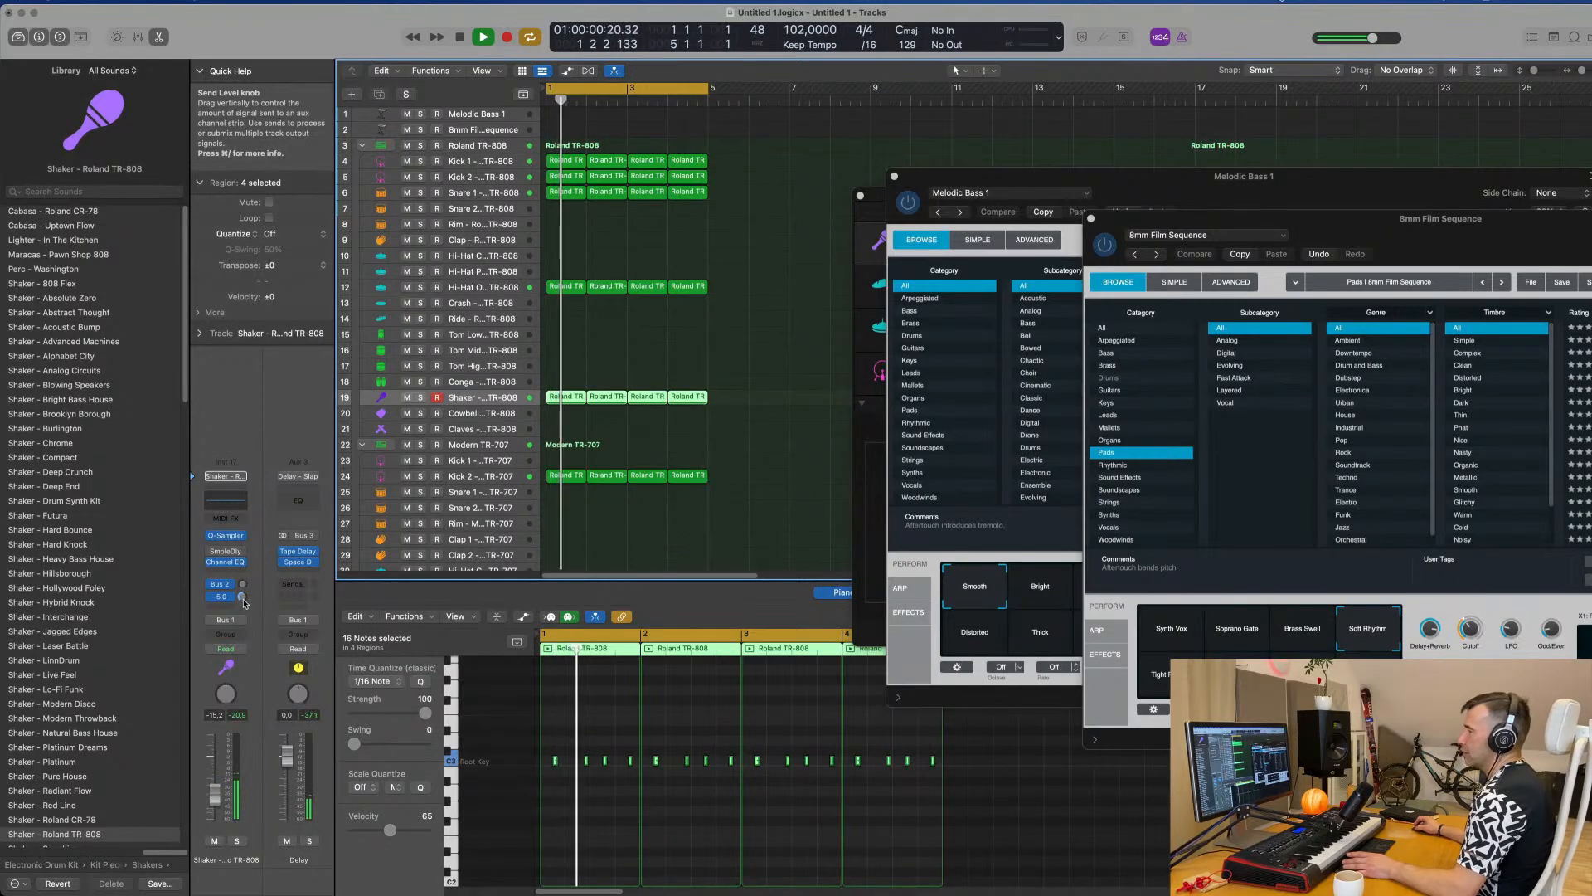
{"action": "left_click", "coordinate": [299, 553]}
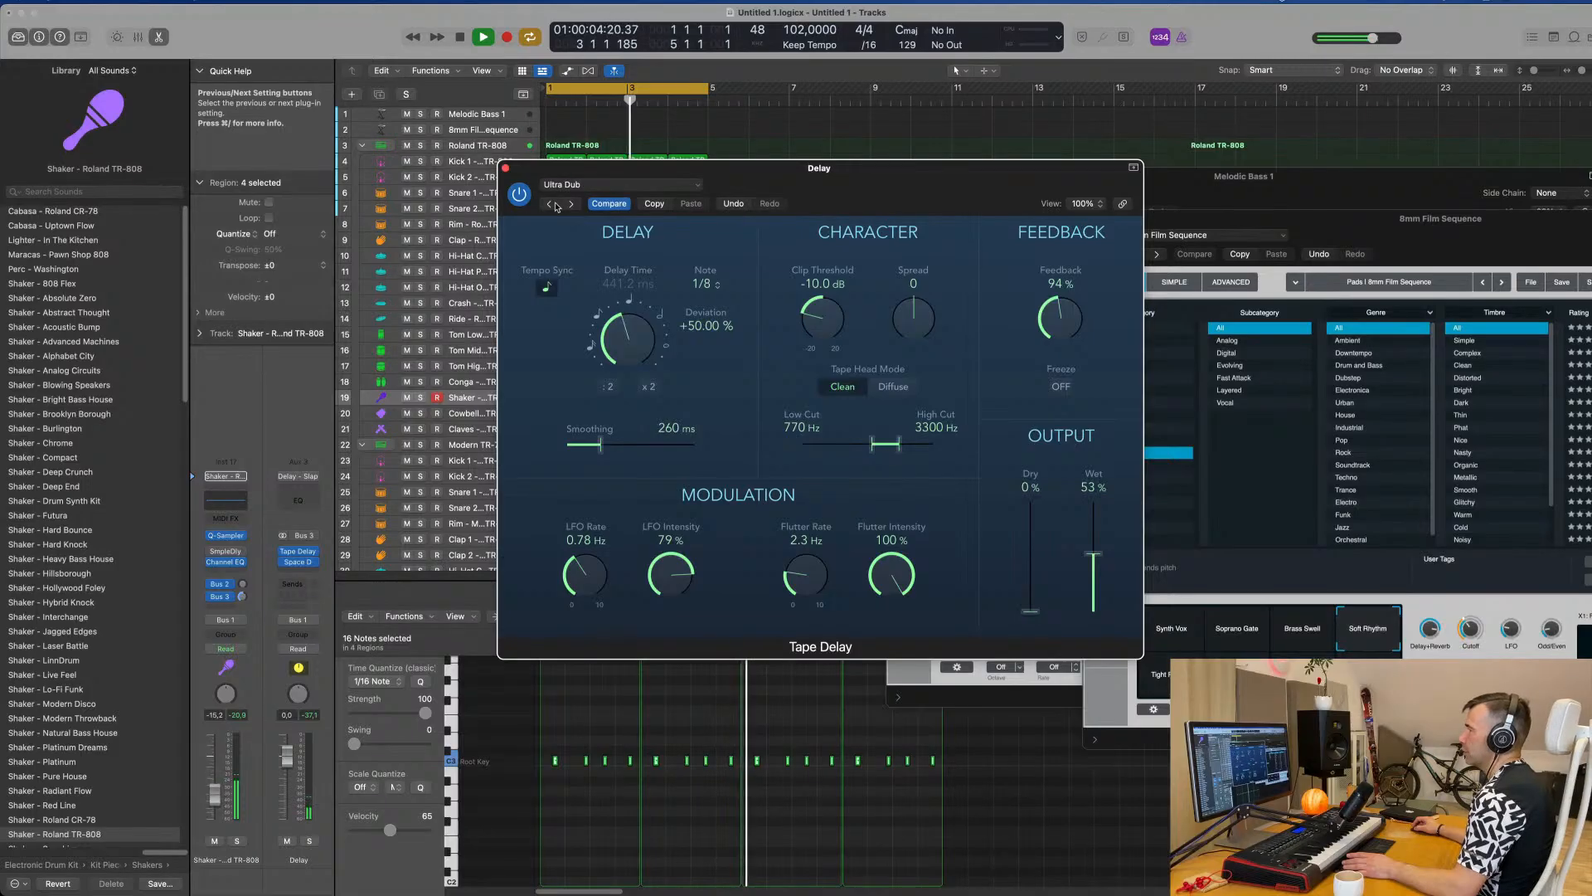
{"action": "left_click_drag", "start_coordinate": [845, 170], "coordinate": [866, 165]}
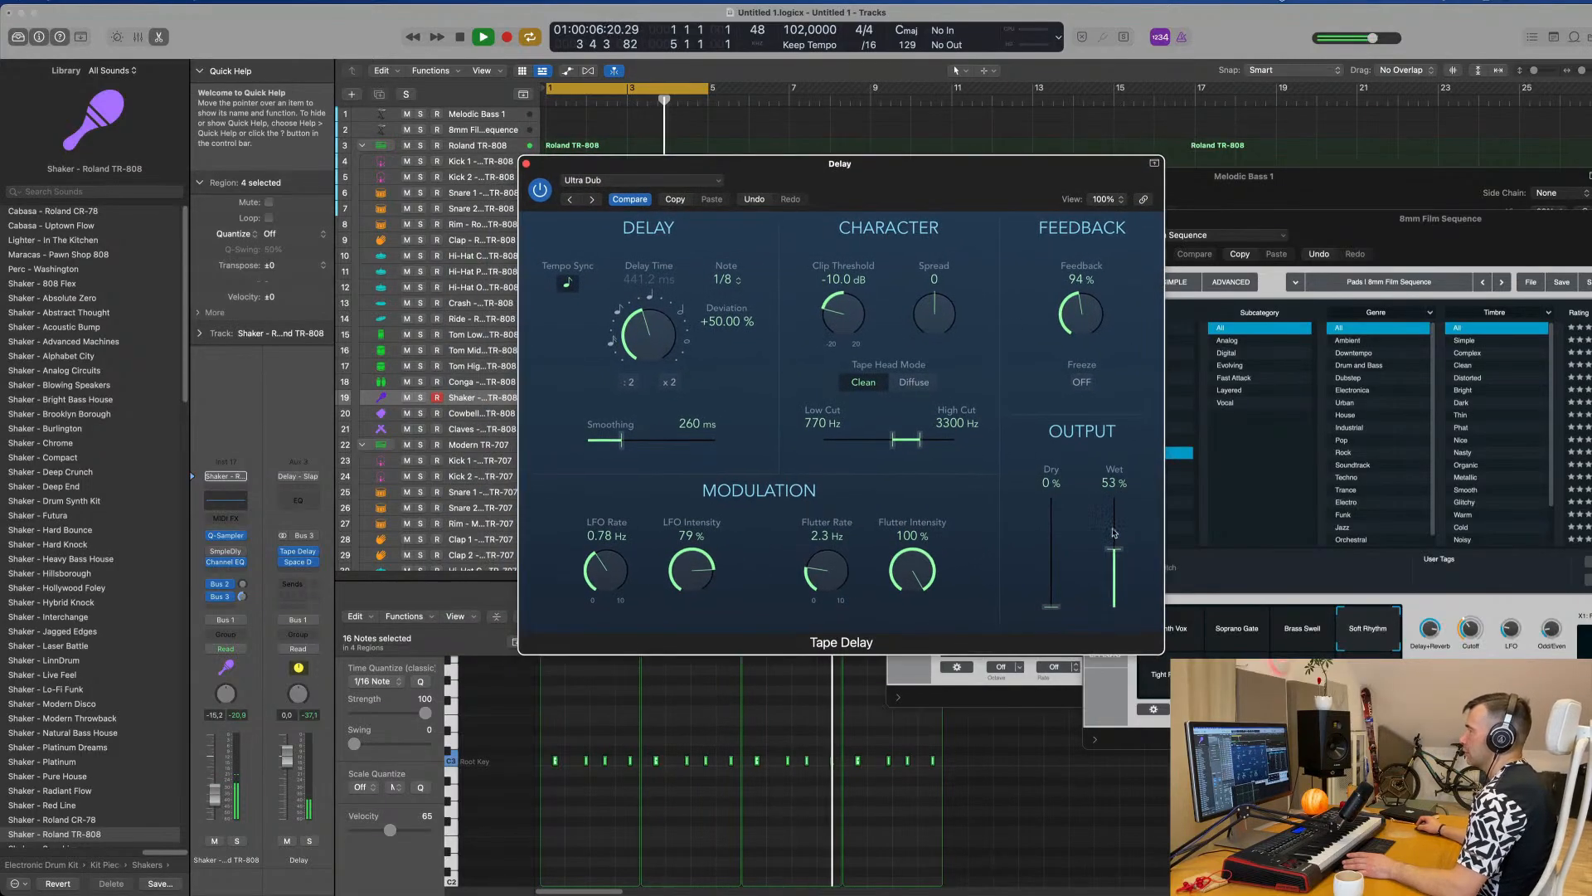
{"action": "left_click_drag", "start_coordinate": [1116, 553], "coordinate": [1116, 555]}
{"action": "left_click_drag", "start_coordinate": [928, 184], "coordinate": [980, 184]}
{"action": "left_click", "coordinate": [577, 164]}
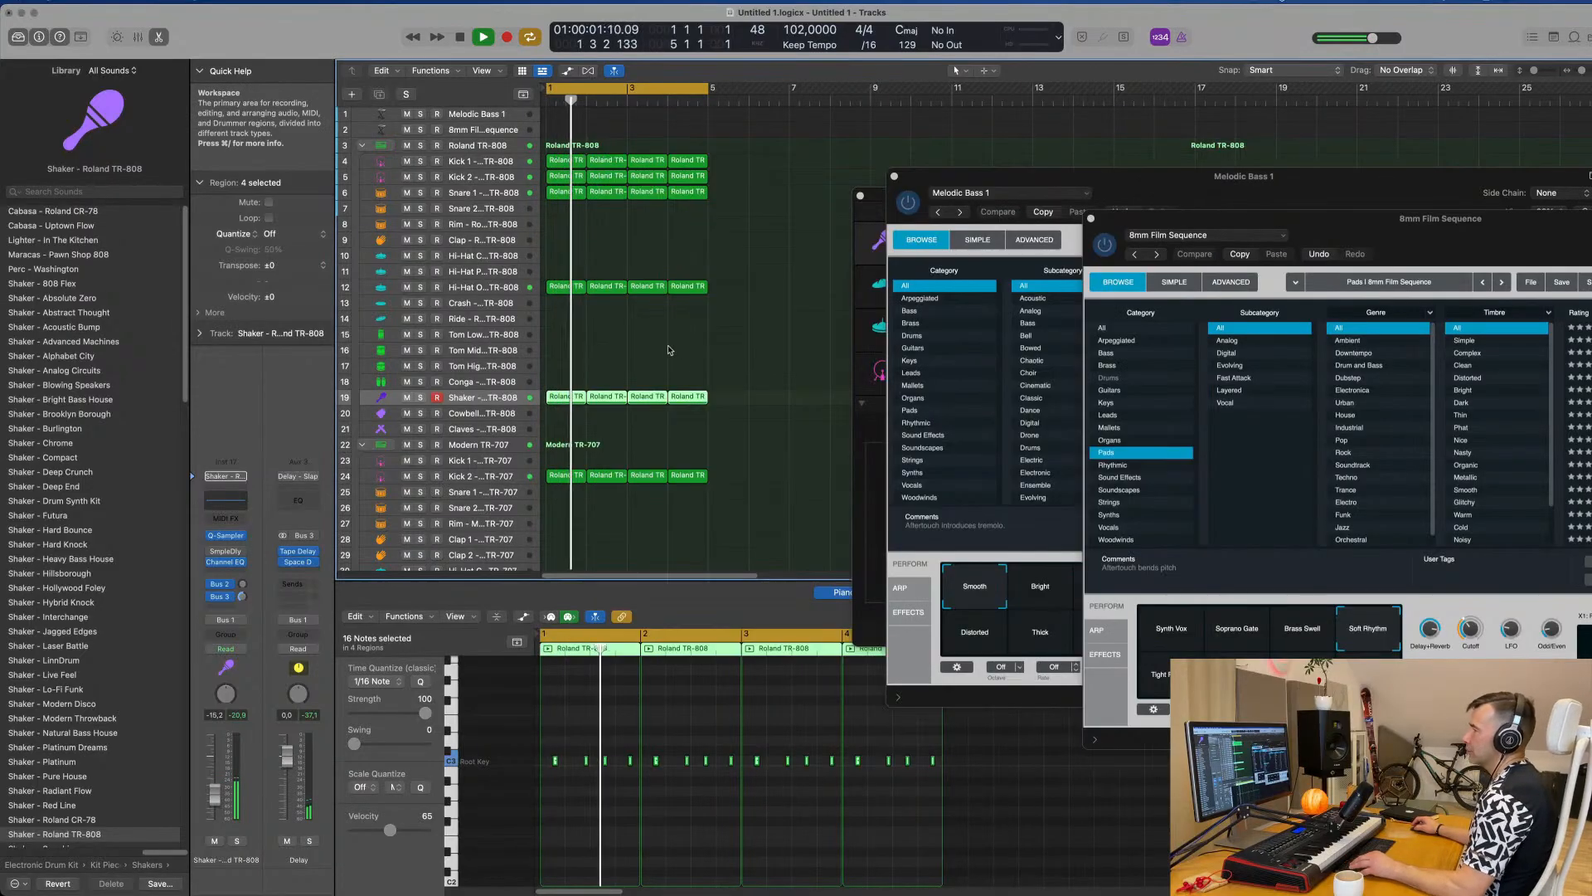
Repeat all the four-bar drum regions on the TR-808 and TR-707 tracks until the groove fills 16 bars.
{"action": "scroll", "coordinate": [752, 354], "scroll_direction": "up", "scroll_amount": 1}
{"action": "scroll", "coordinate": [770, 343], "scroll_direction": "right", "scroll_amount": 2}
{"action": "scroll", "coordinate": [770, 338], "scroll_direction": "down", "scroll_amount": 3}
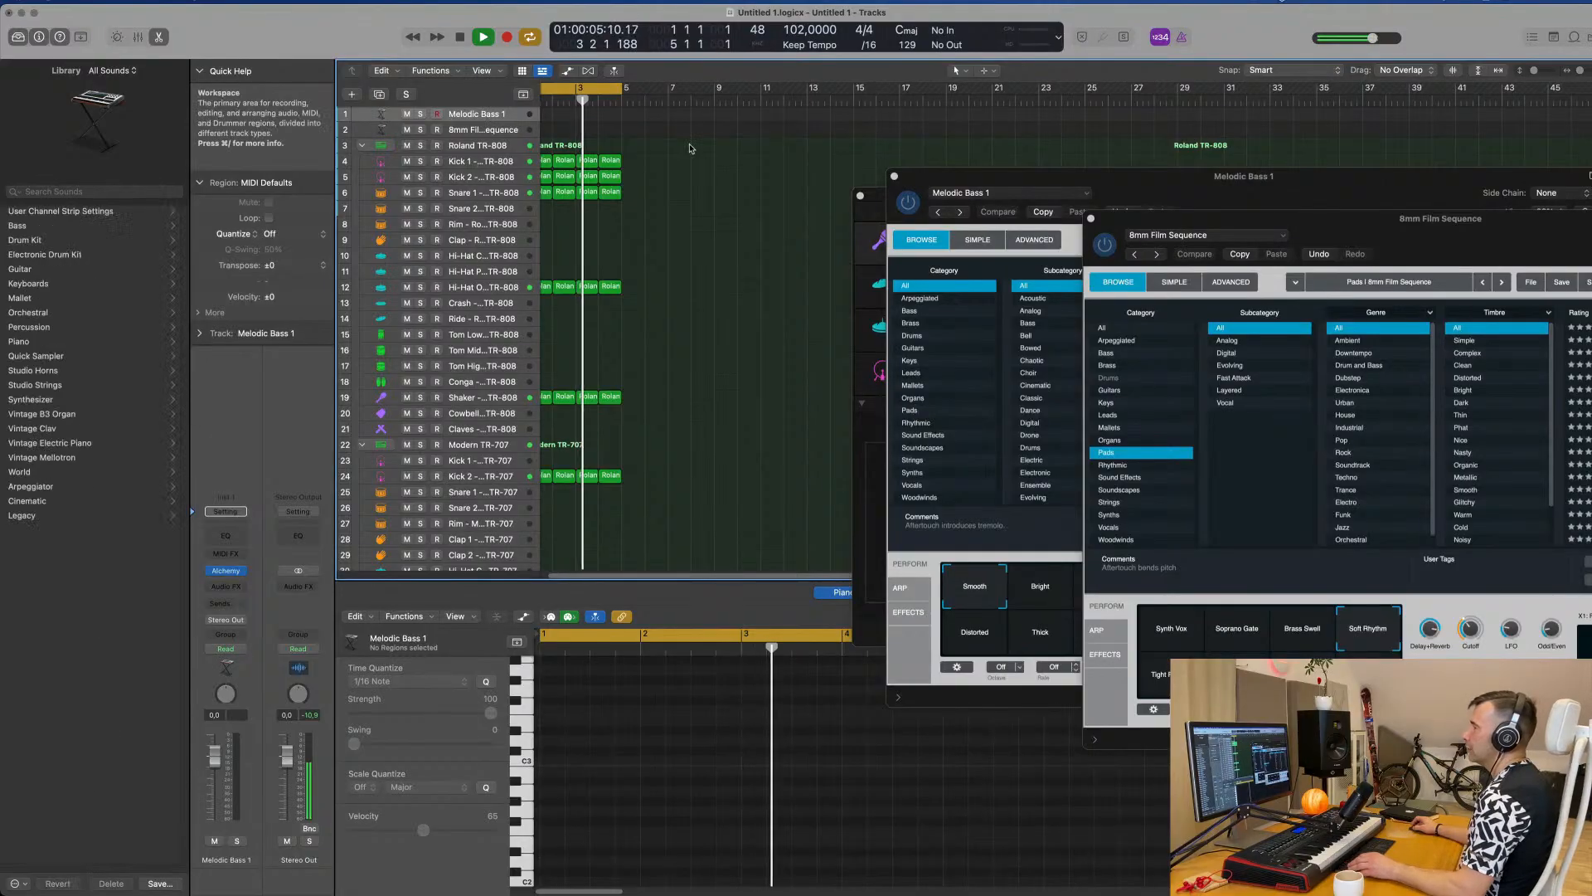
{"action": "key", "text": "super+r"}
{"action": "key", "text": "super+r"}
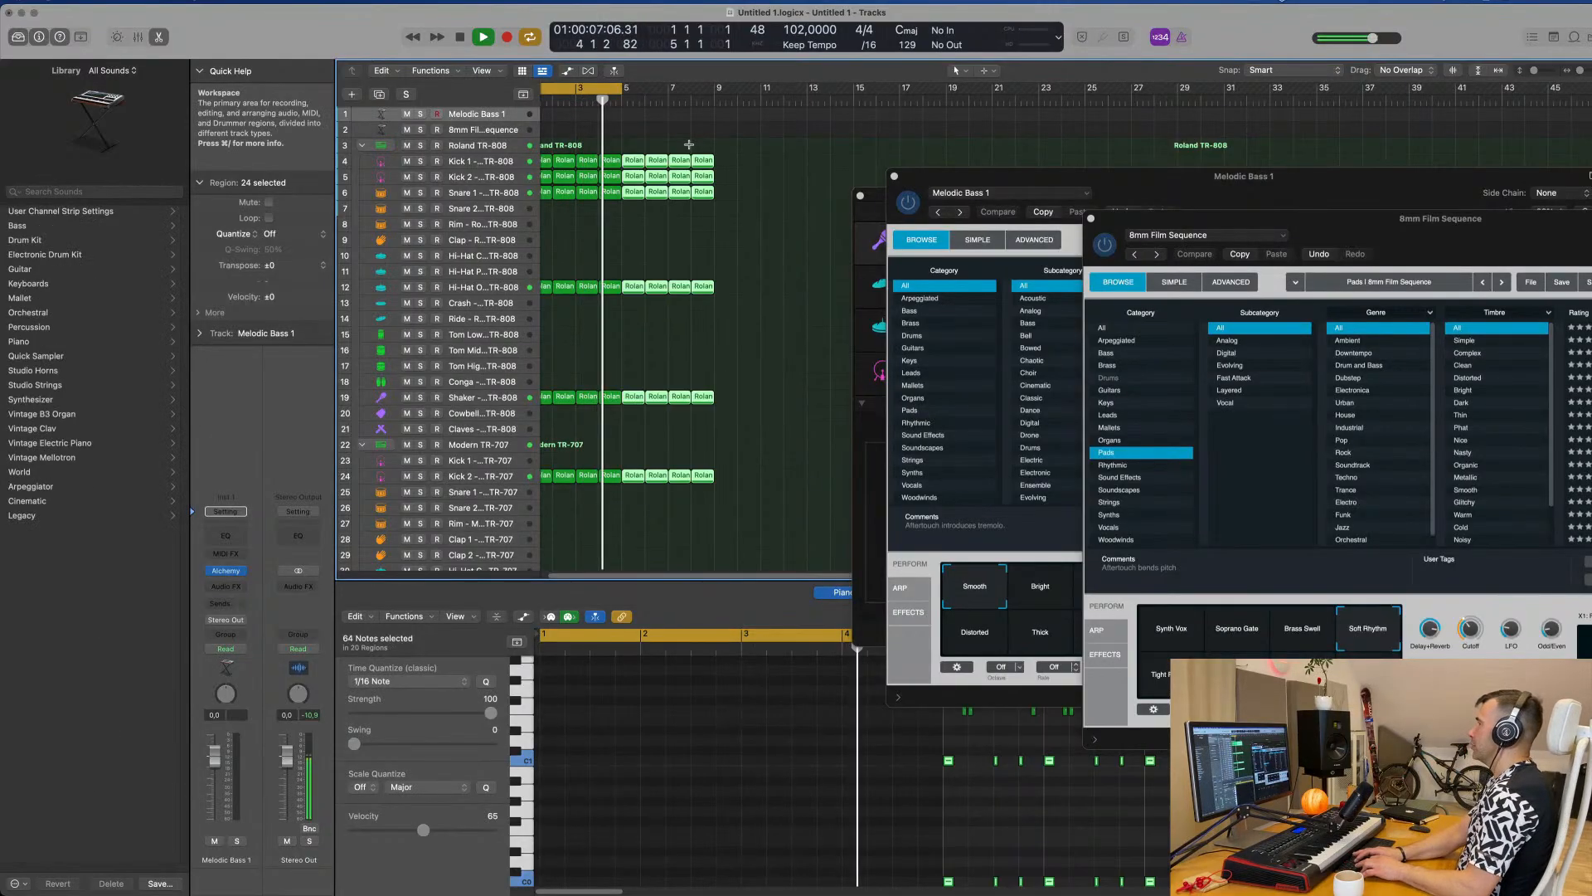
{"action": "key", "text": "super+r"}
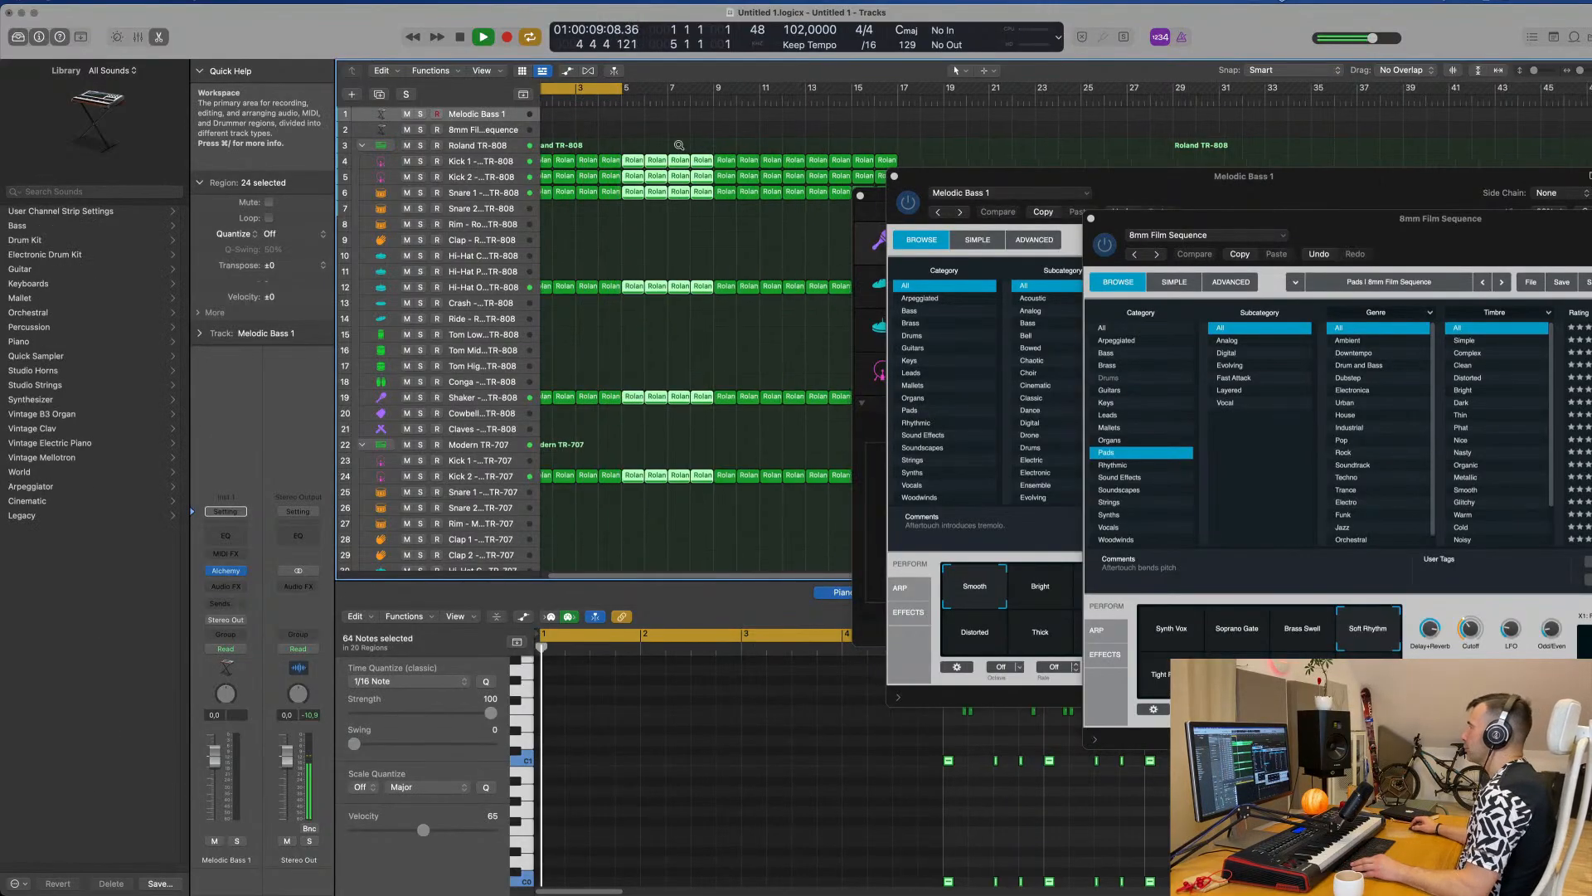
Restart playback and extend the cycle range to bar 17 so it covers the whole drum arrangement.
{"action": "key", "text": "super+Left"}
{"action": "key", "text": "space"}
{"action": "key", "text": "space"}
{"action": "left_click_drag", "start_coordinate": [609, 87], "coordinate": [786, 101]}
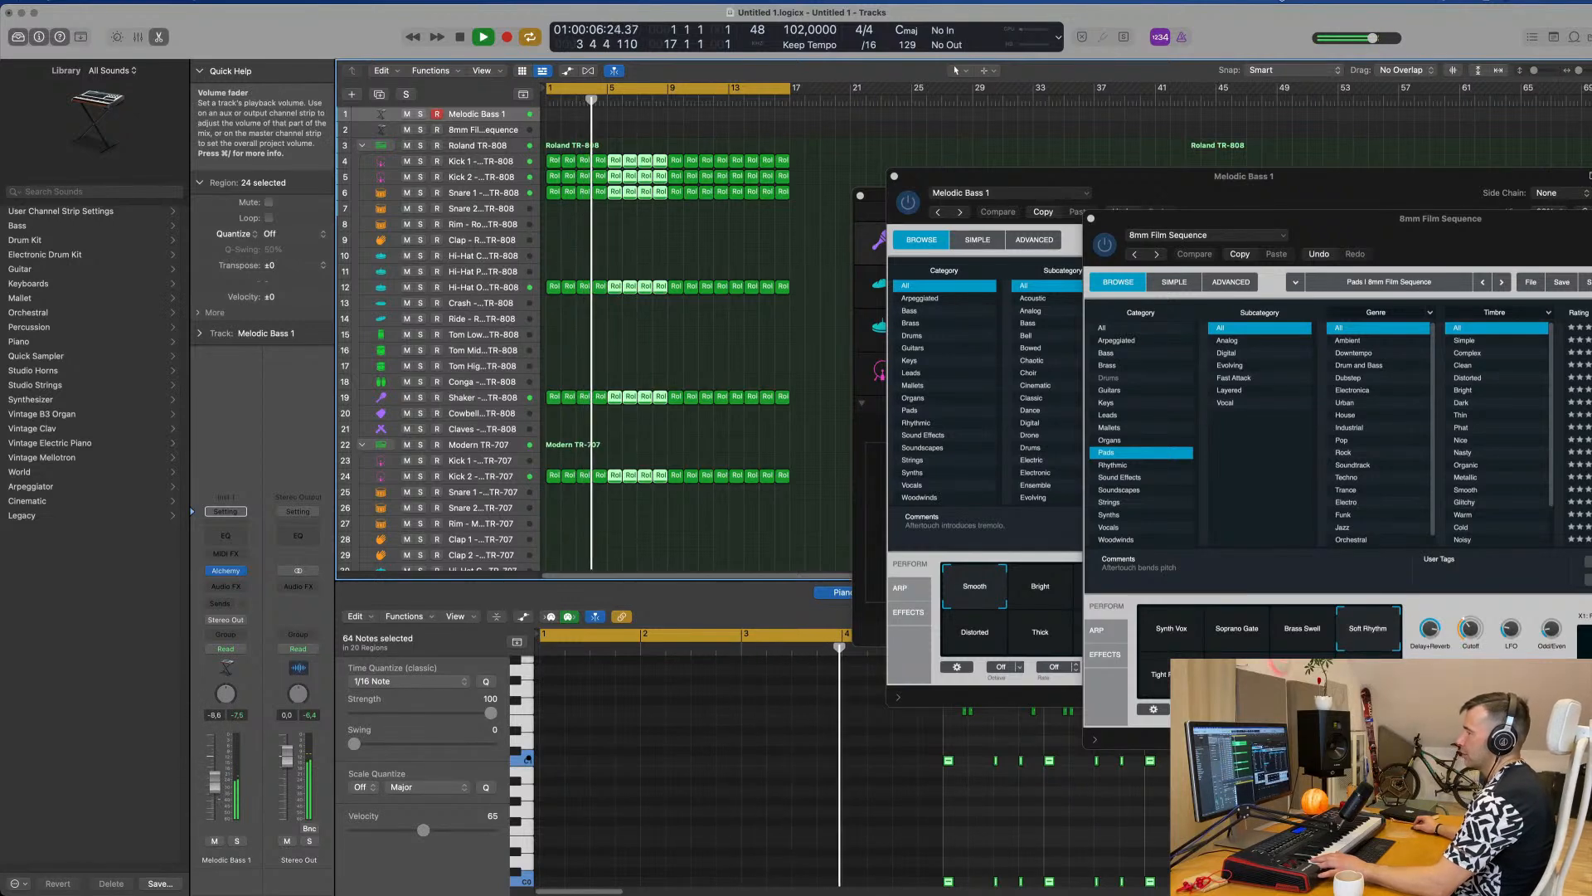
Set the Melodic Bass 1 volume to -8.2 dB and record a bass line of about four bars on the track.
{"action": "left_click_drag", "start_coordinate": [214, 779], "coordinate": [215, 781]}
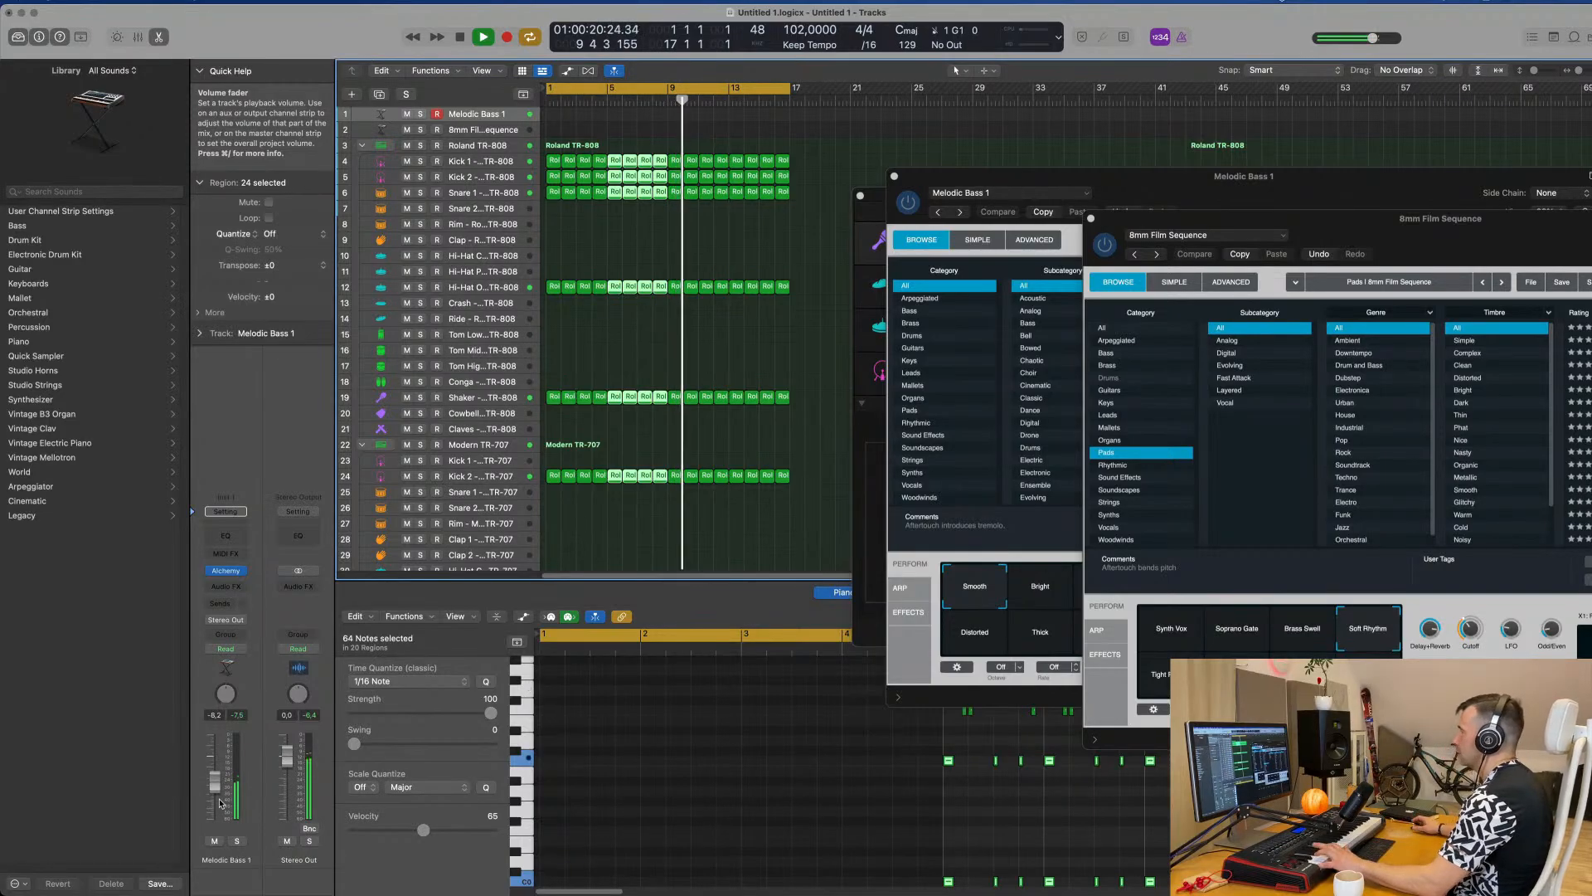
{"action": "left_click_drag", "start_coordinate": [1273, 181], "coordinate": [1119, 207]}
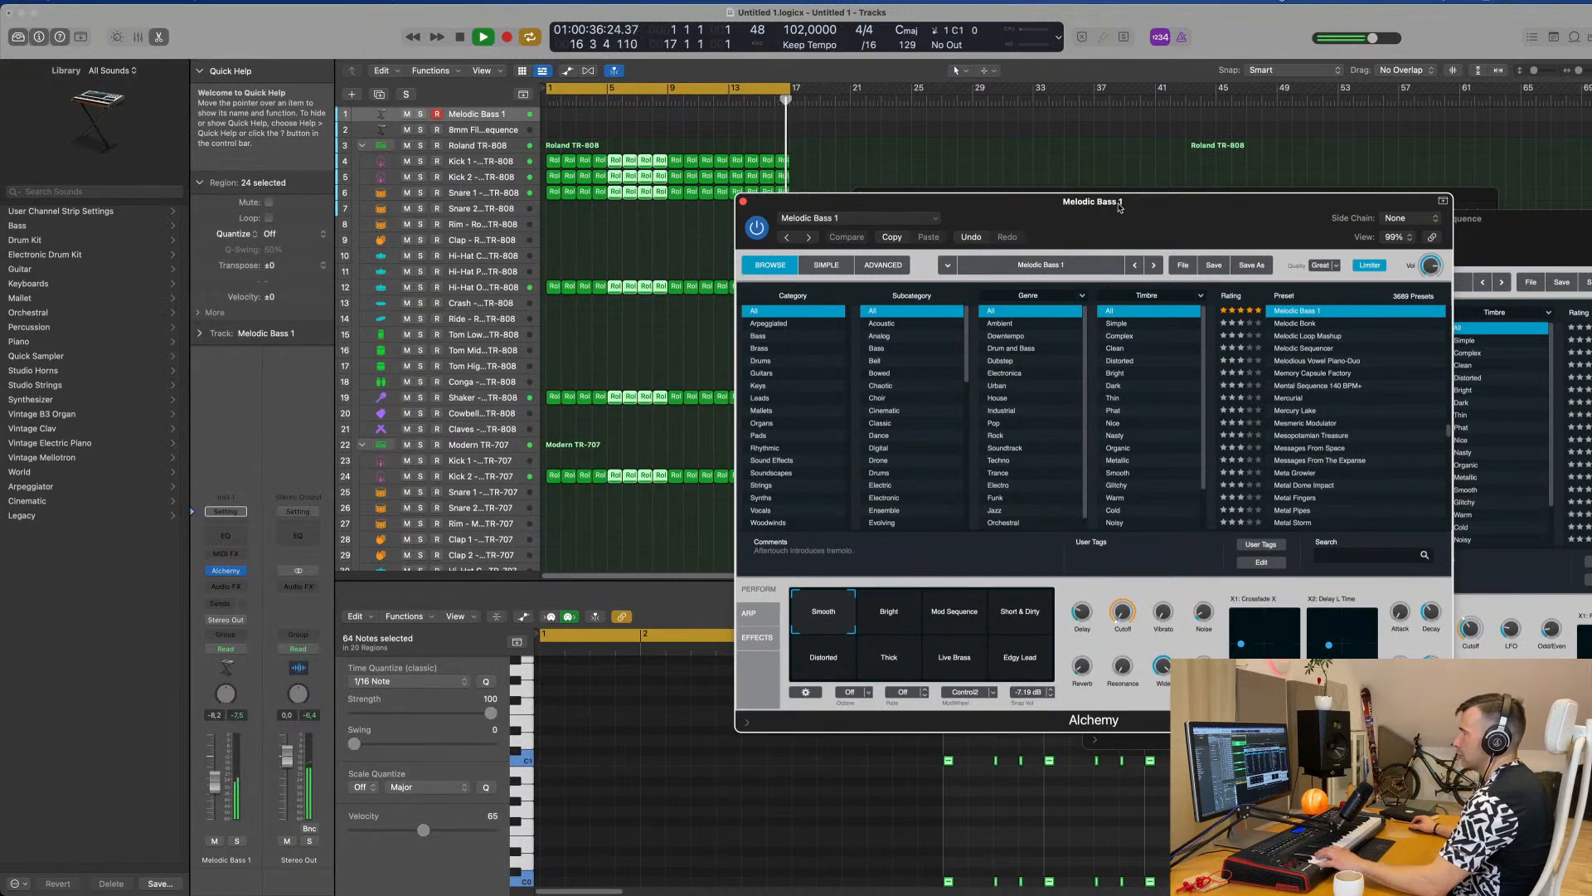
{"action": "key", "text": "r"}
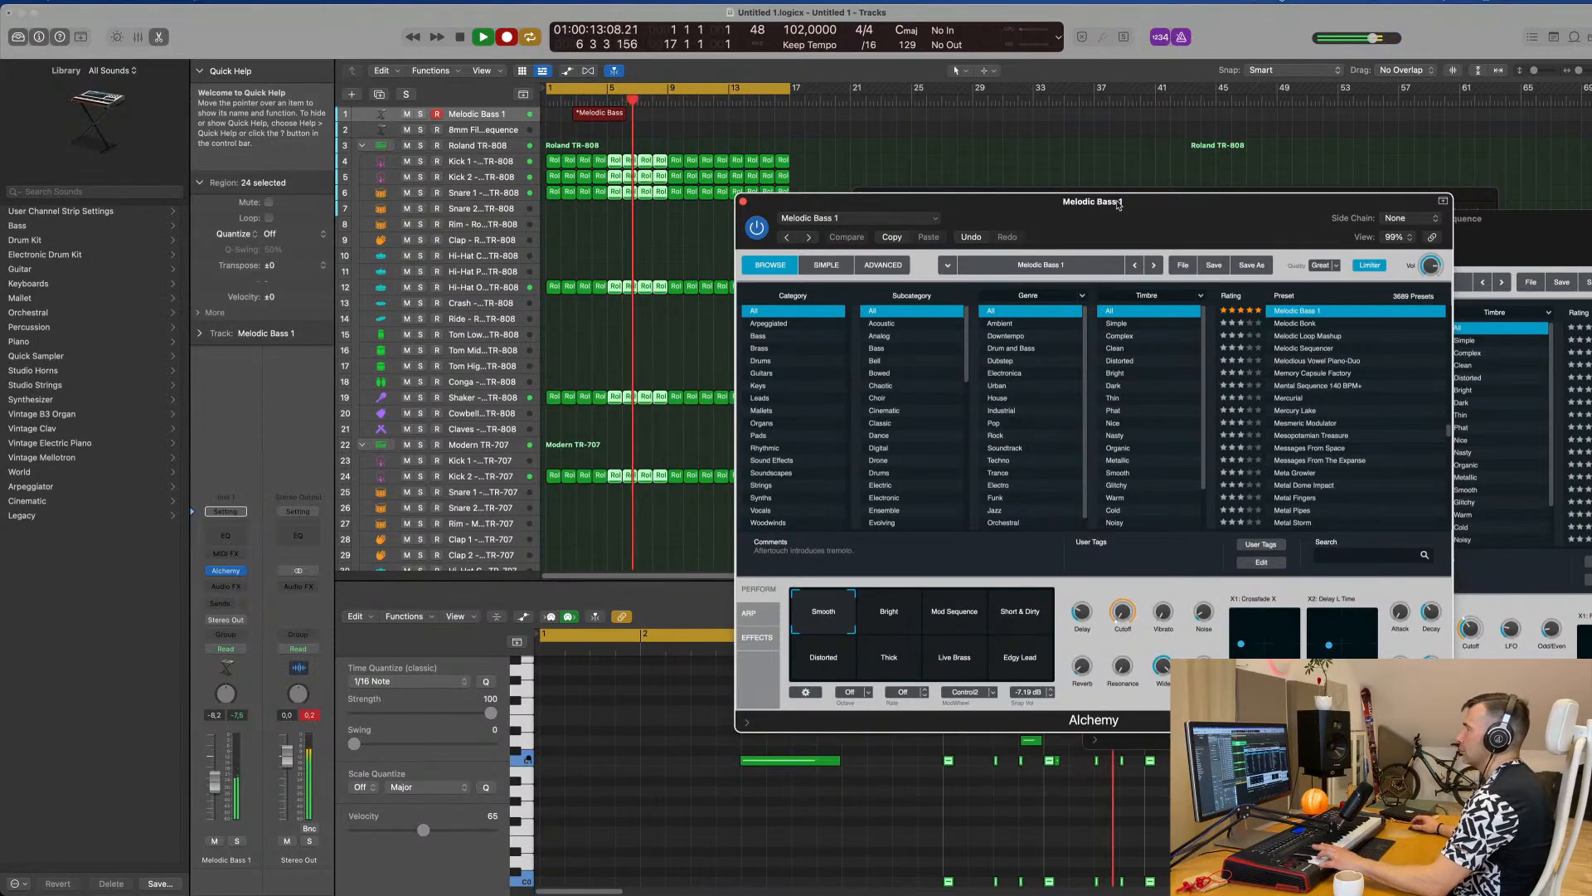
{"action": "key", "text": "space"}
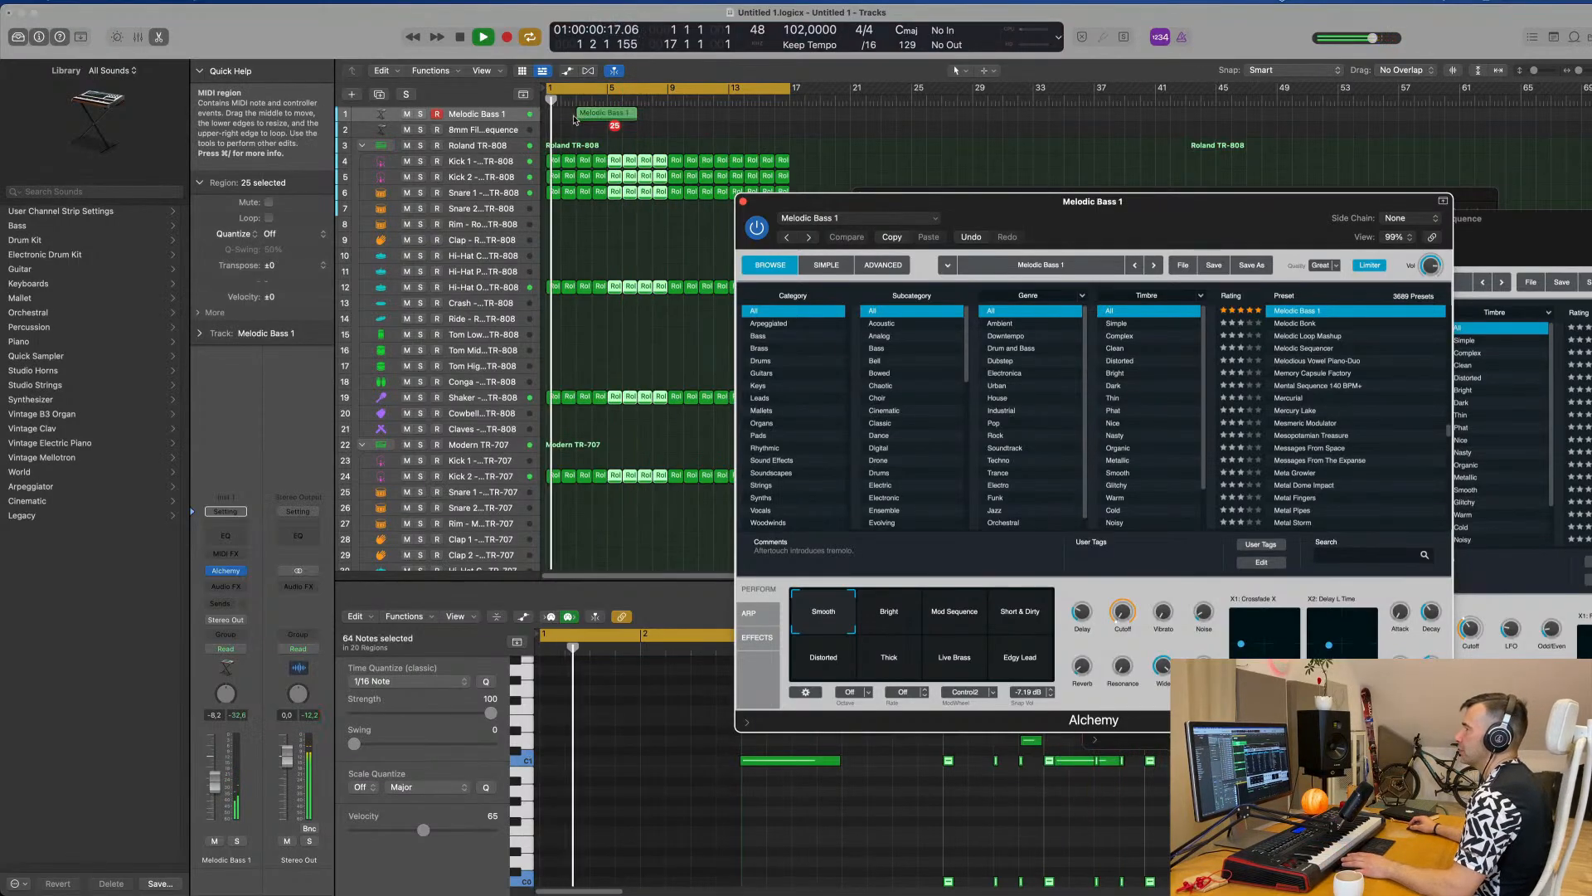
Move the recorded Melodic Bass region to start at bar 1 and select only that region for note editing.
{"action": "left_click_drag", "start_coordinate": [574, 120], "coordinate": [588, 114]}
{"action": "key", "text": "space"}
{"action": "left_click", "coordinate": [670, 816]}
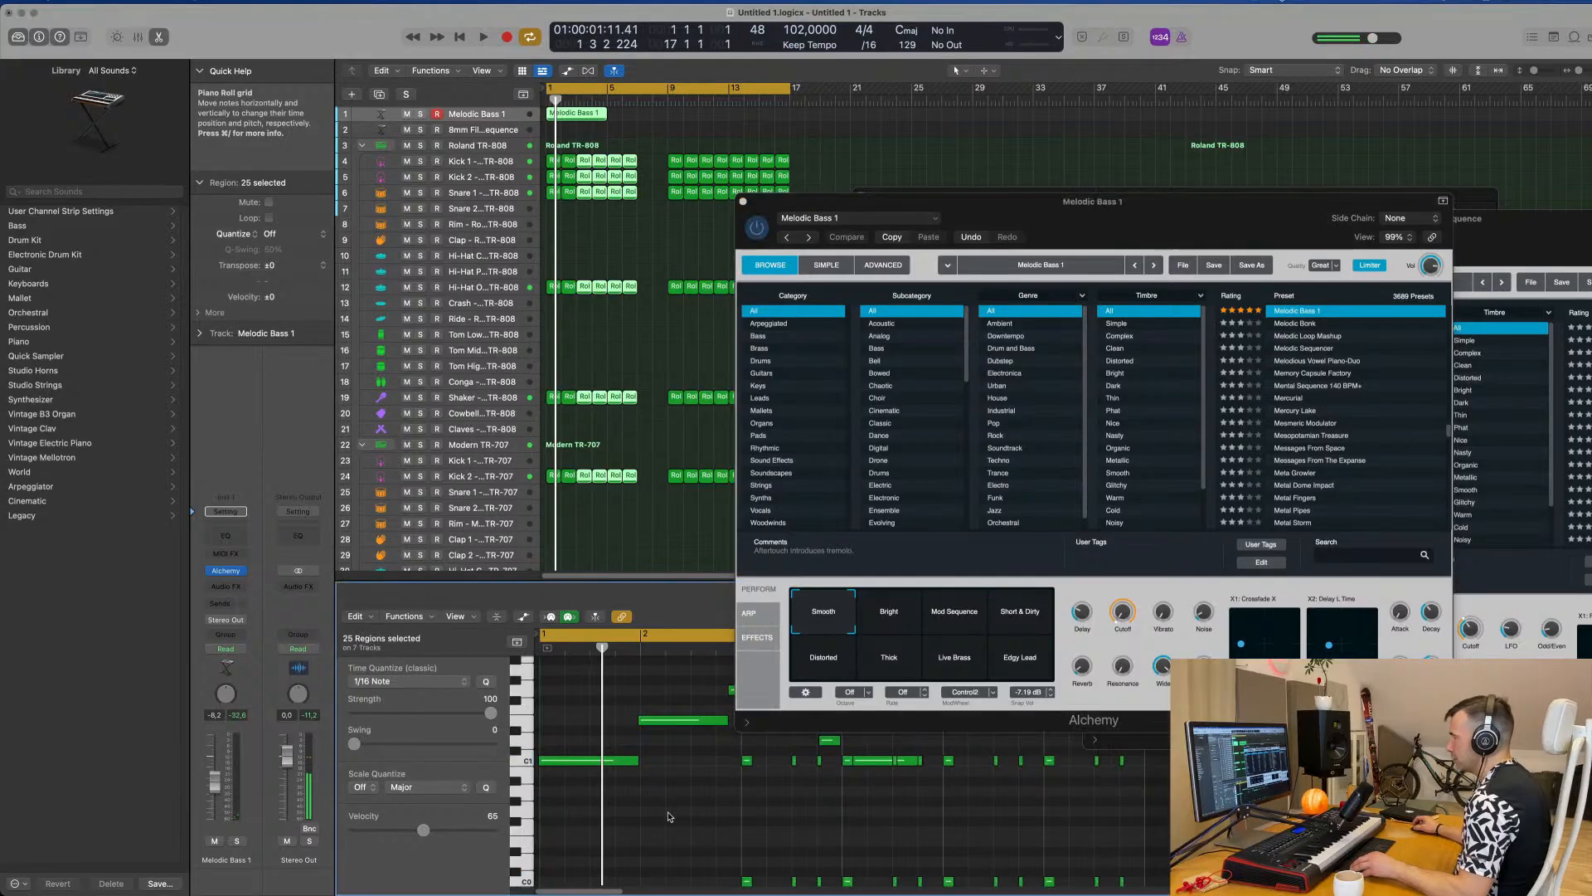
{"action": "left_click", "coordinate": [606, 249]}
{"action": "left_click", "coordinate": [584, 117]}
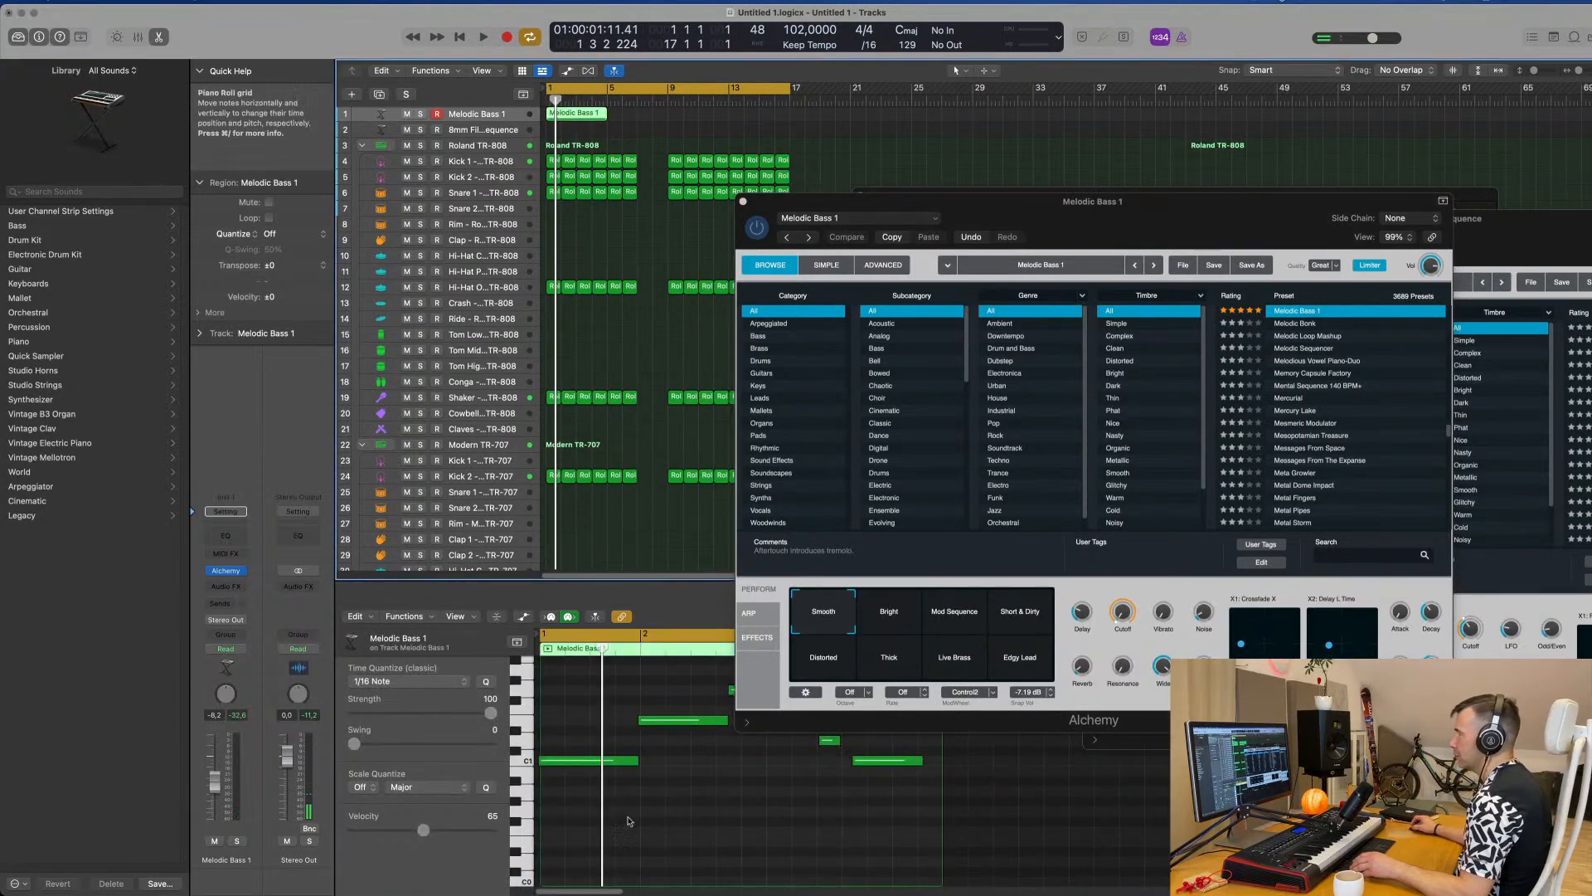
Quantize all notes in the Melodic Bass region to 1/16 notes and play the bass line with the drums.
{"action": "key", "text": "super+a"}
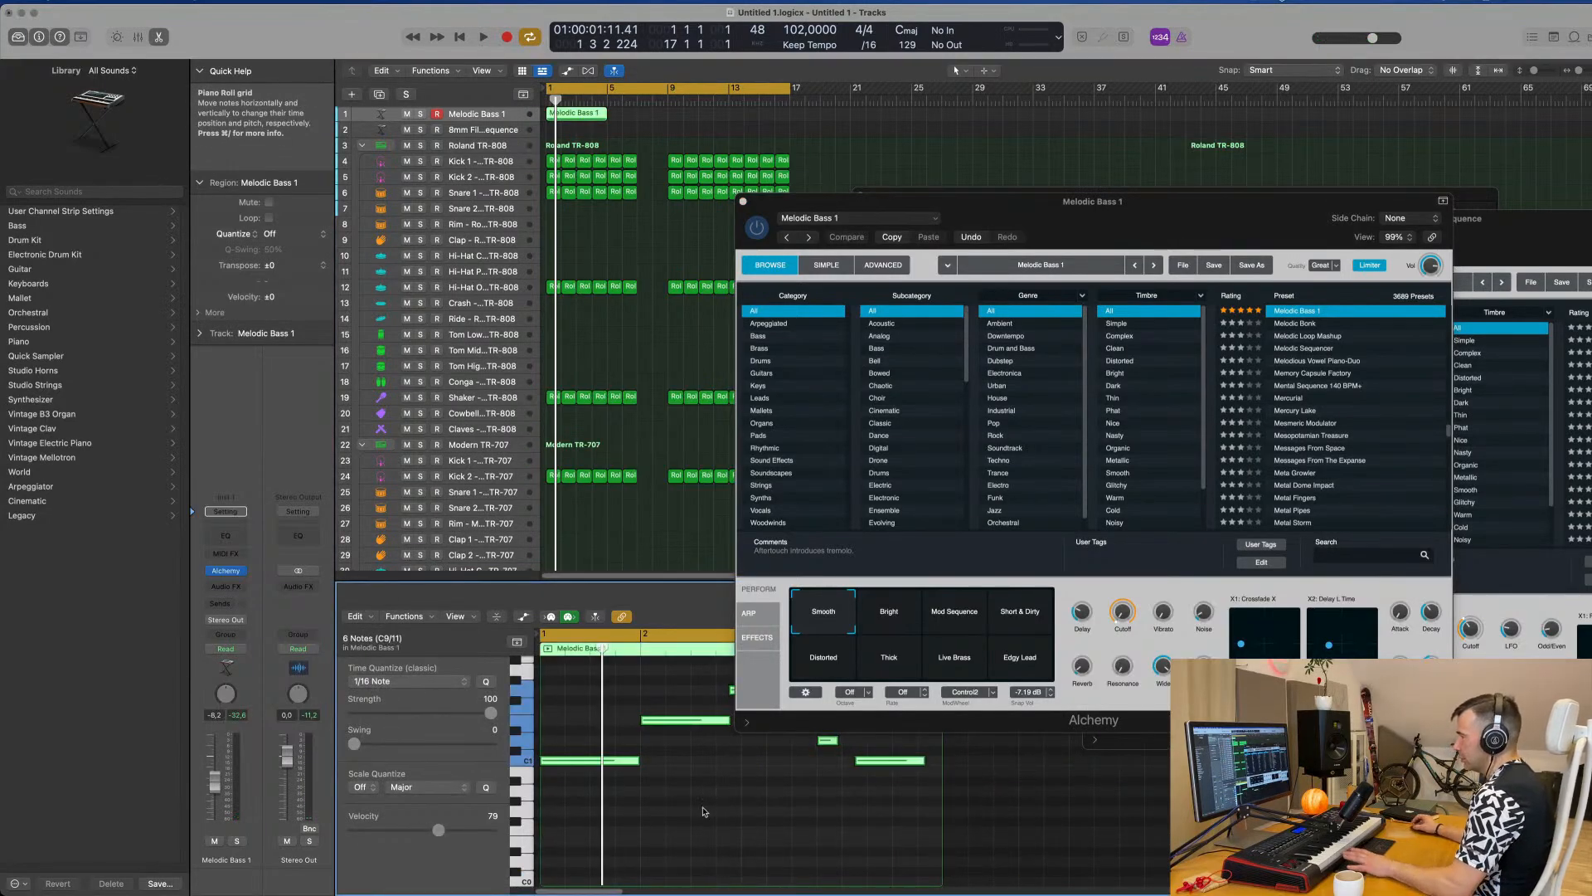
{"action": "key", "text": "space"}
{"action": "left_click_drag", "start_coordinate": [878, 202], "coordinate": [1184, 86]}
{"action": "scroll", "coordinate": [793, 770], "scroll_direction": "down", "scroll_amount": 1}
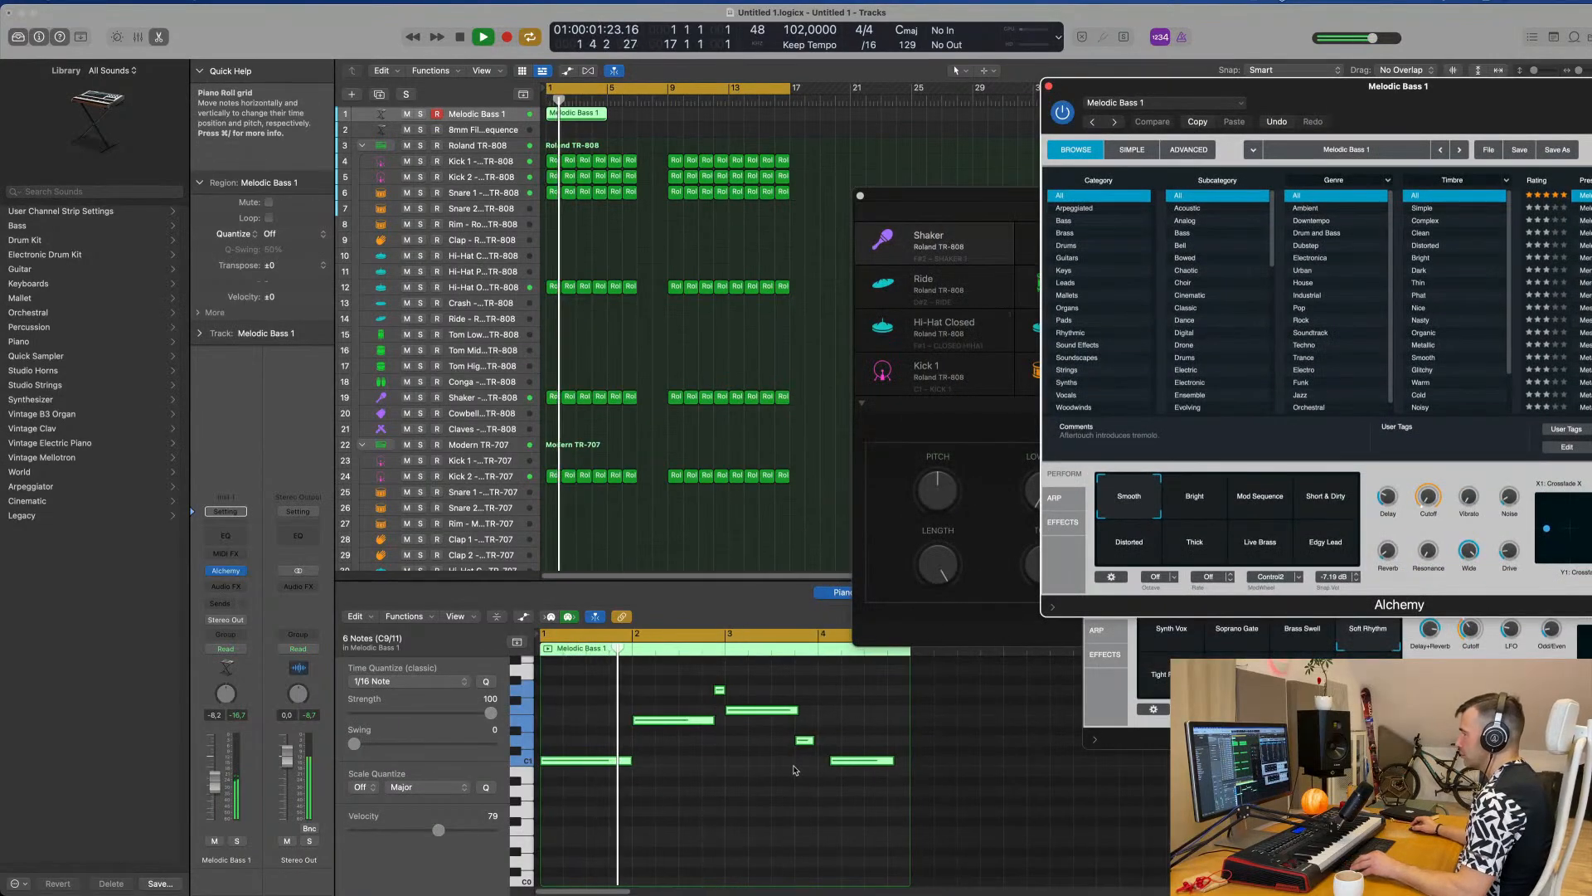
{"action": "scroll", "coordinate": [796, 770], "scroll_direction": "up", "scroll_amount": 4}
{"action": "scroll", "coordinate": [802, 769], "scroll_direction": "down", "scroll_amount": 3}
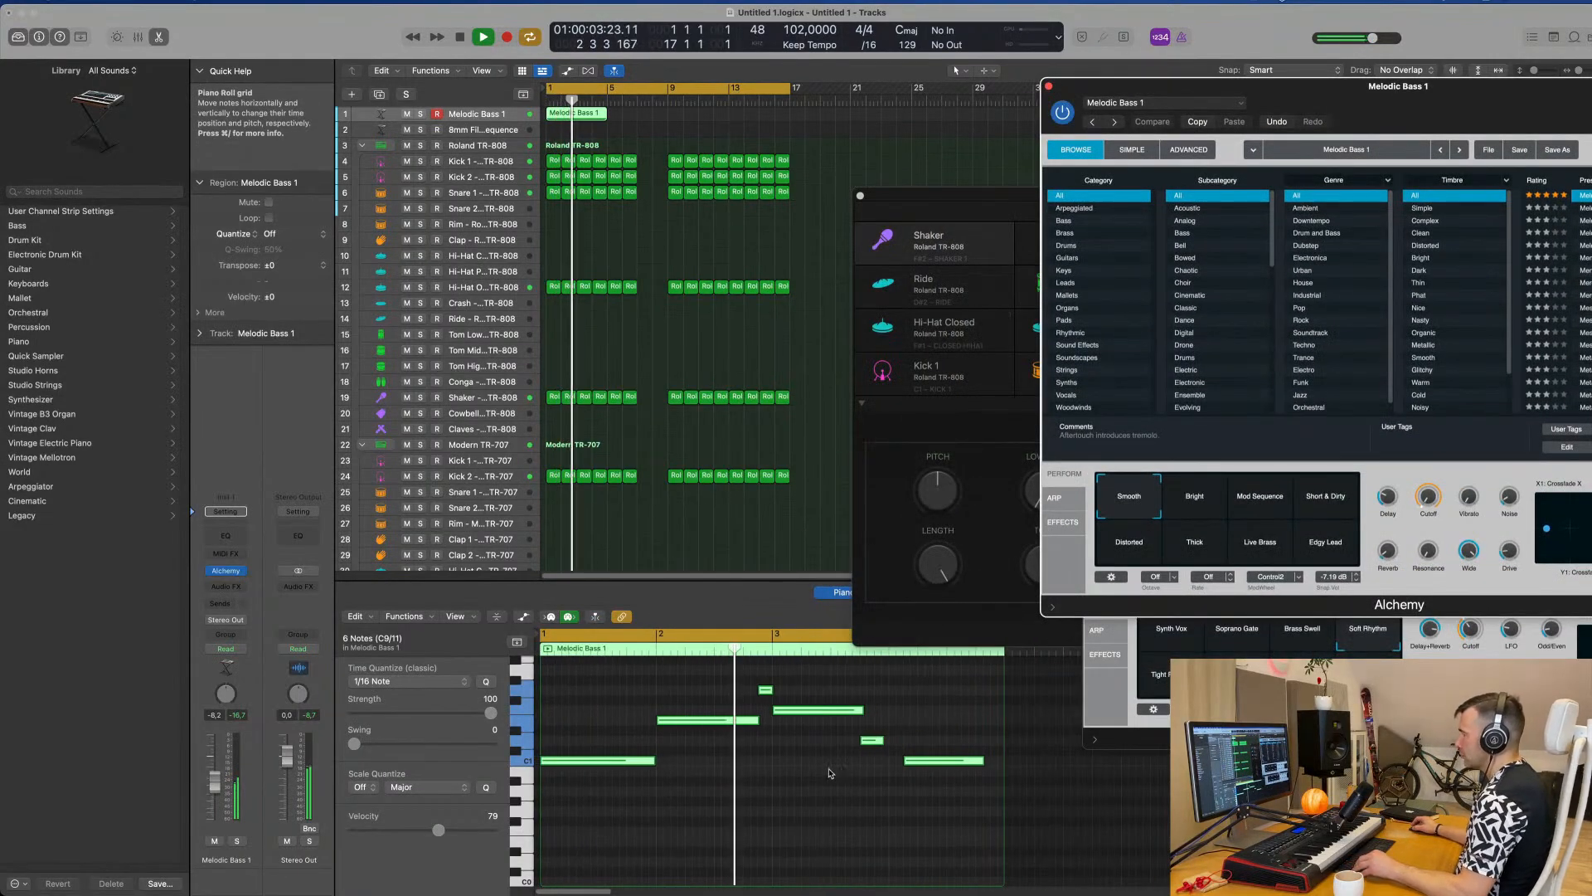
{"action": "scroll", "coordinate": [832, 777], "scroll_direction": "up", "scroll_amount": 1}
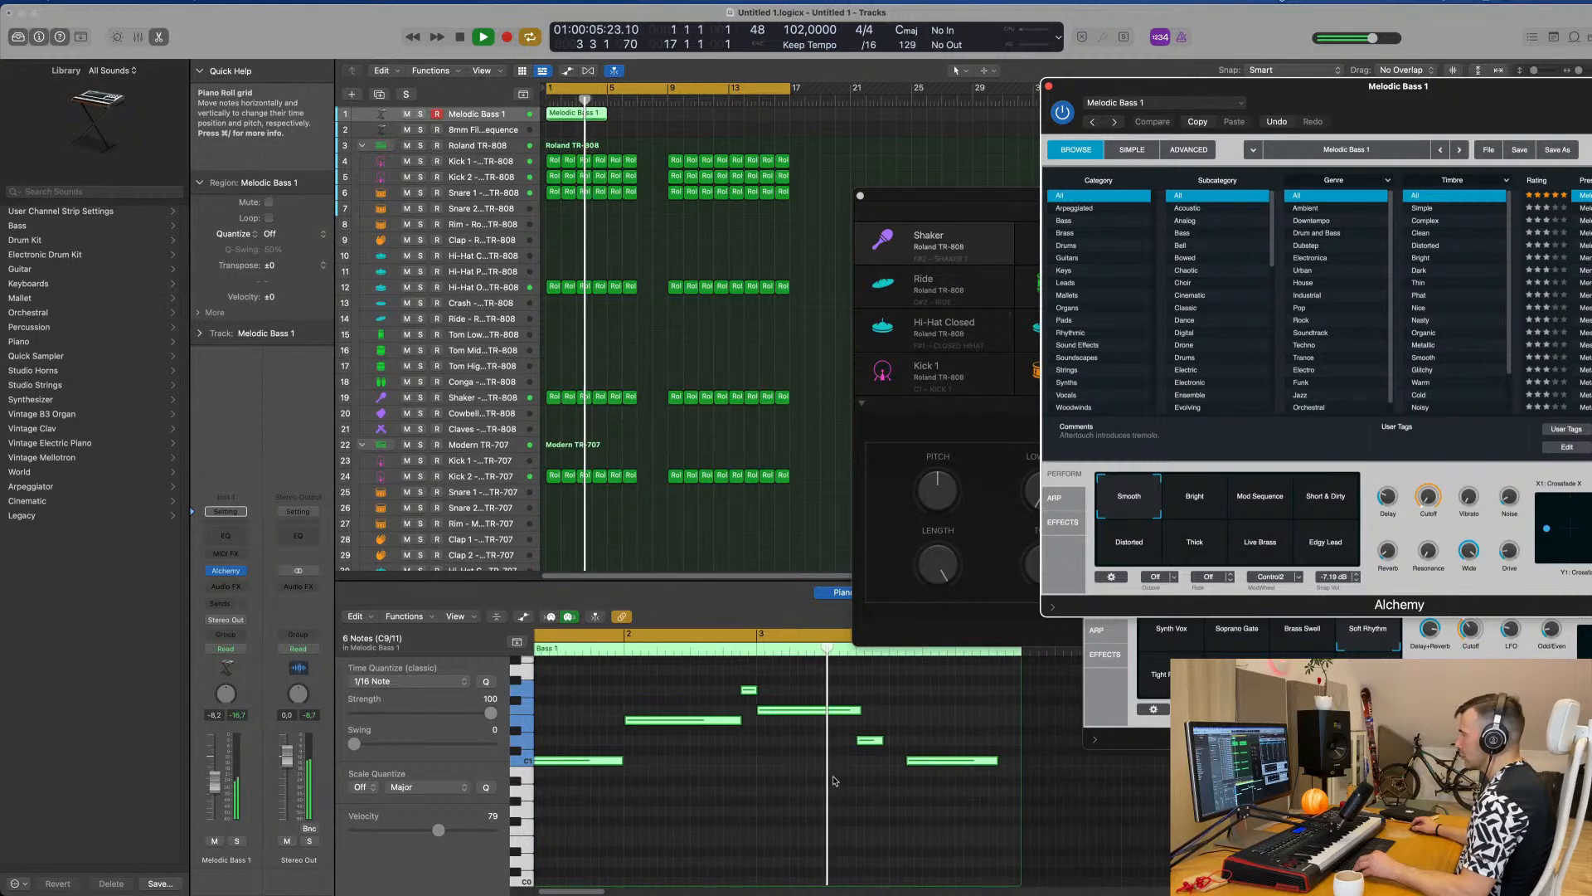
{"action": "scroll", "coordinate": [835, 780], "scroll_direction": "down", "scroll_amount": 1}
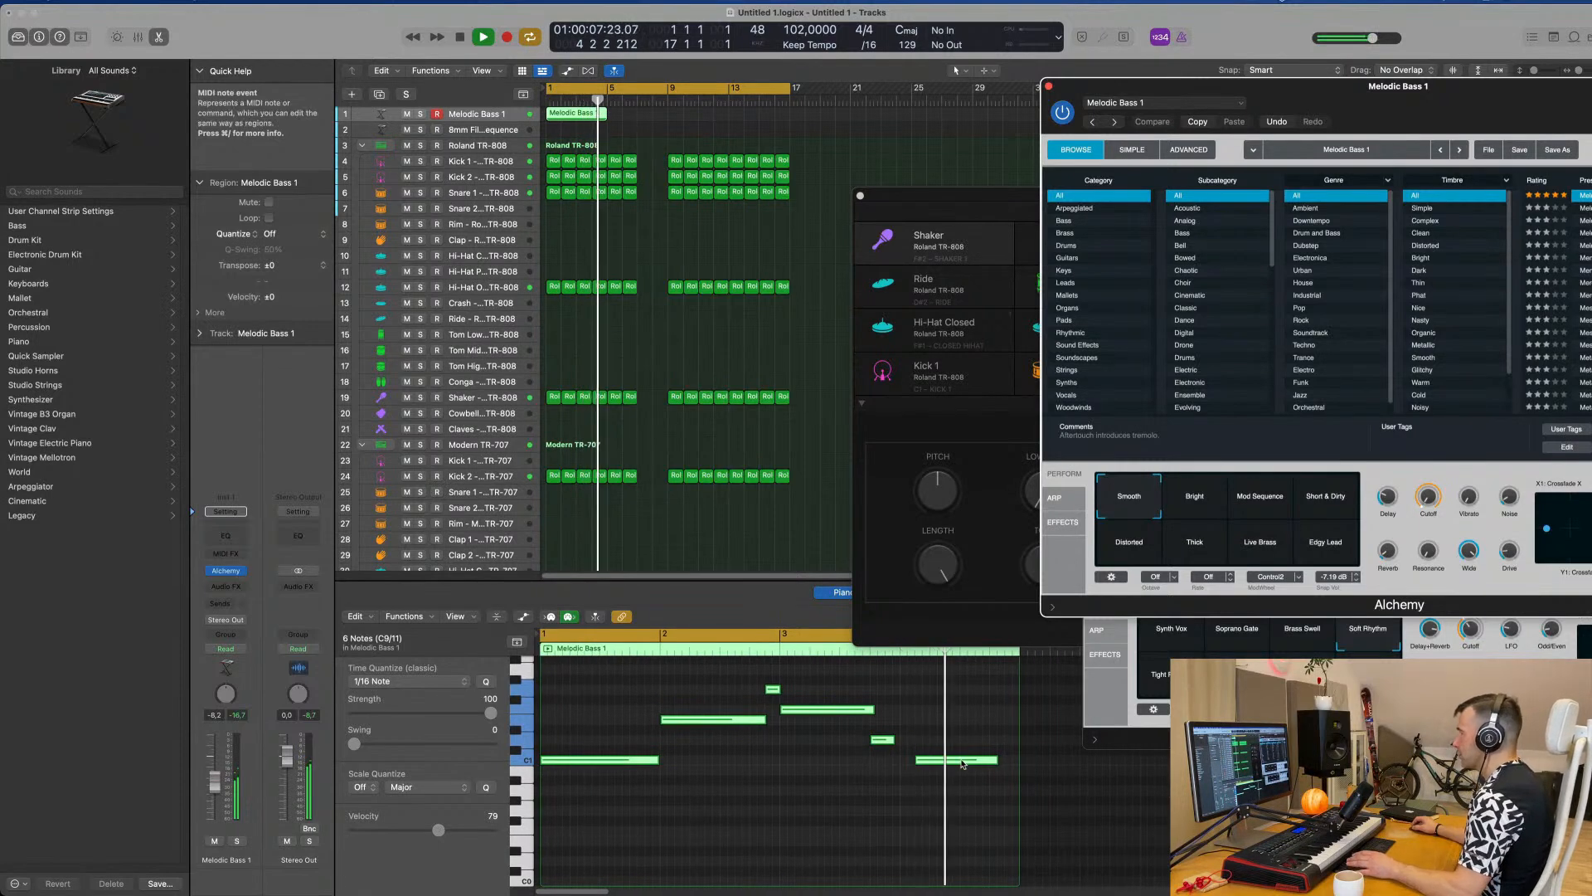
Stretch the last C1 bass note to one full bar, starting at the beginning of bar 4.
{"action": "left_click_drag", "start_coordinate": [962, 763], "coordinate": [1017, 763]}
{"action": "key", "text": "super+z"}
{"action": "left_click", "coordinate": [952, 708]}
{"action": "key", "text": "space"}
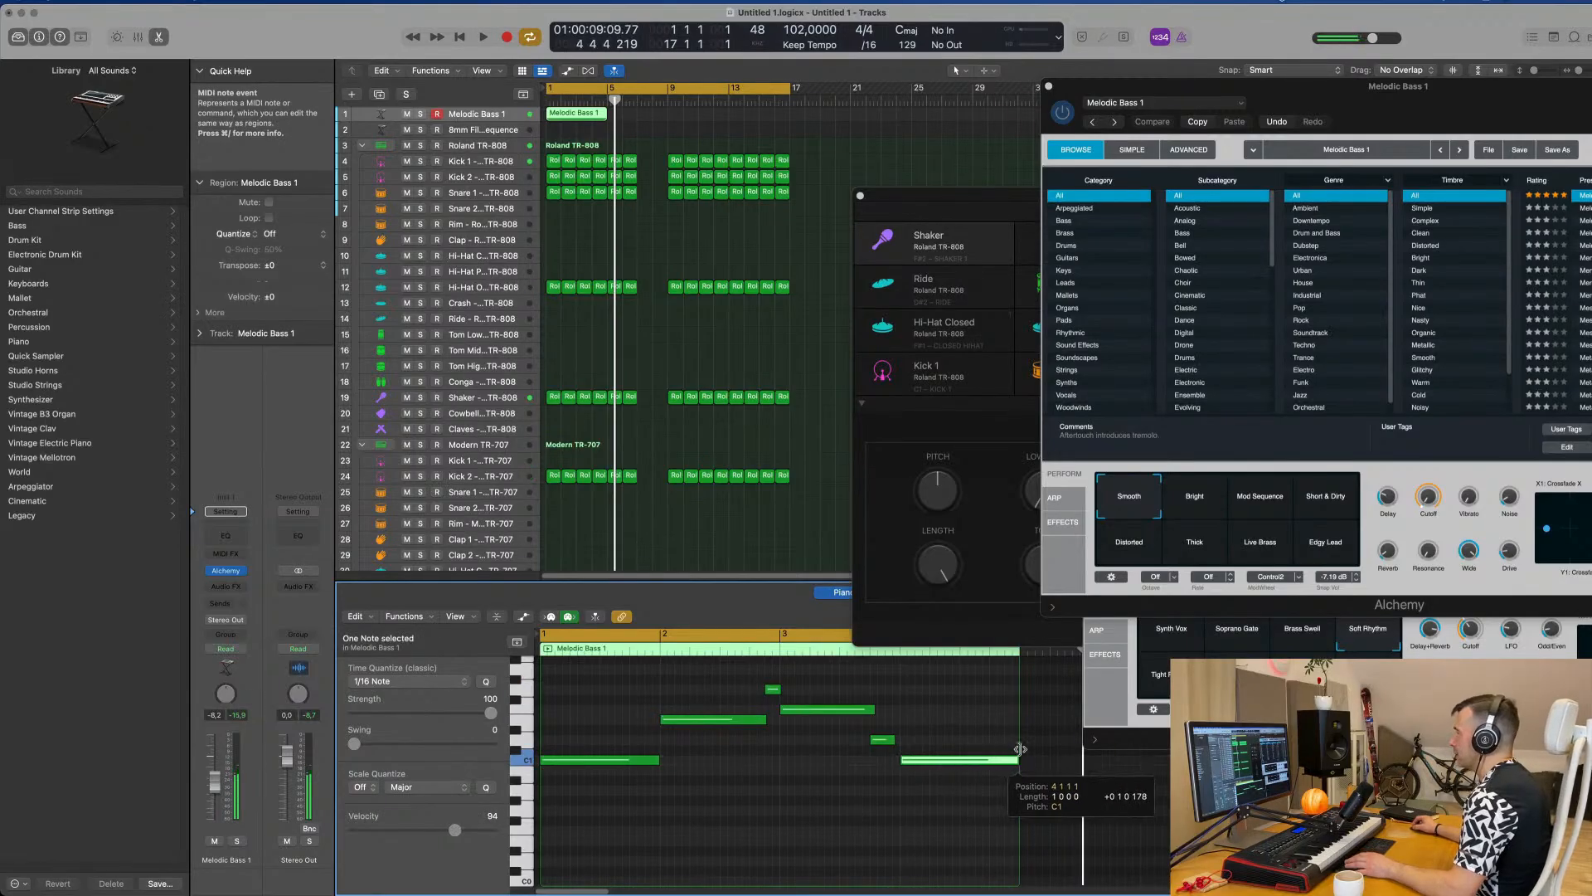
Play the bass line and adjust the Wide control of the Melodic Bass 1 Alchemy patch.
{"action": "left_click_drag", "start_coordinate": [1345, 92], "coordinate": [864, 105]}
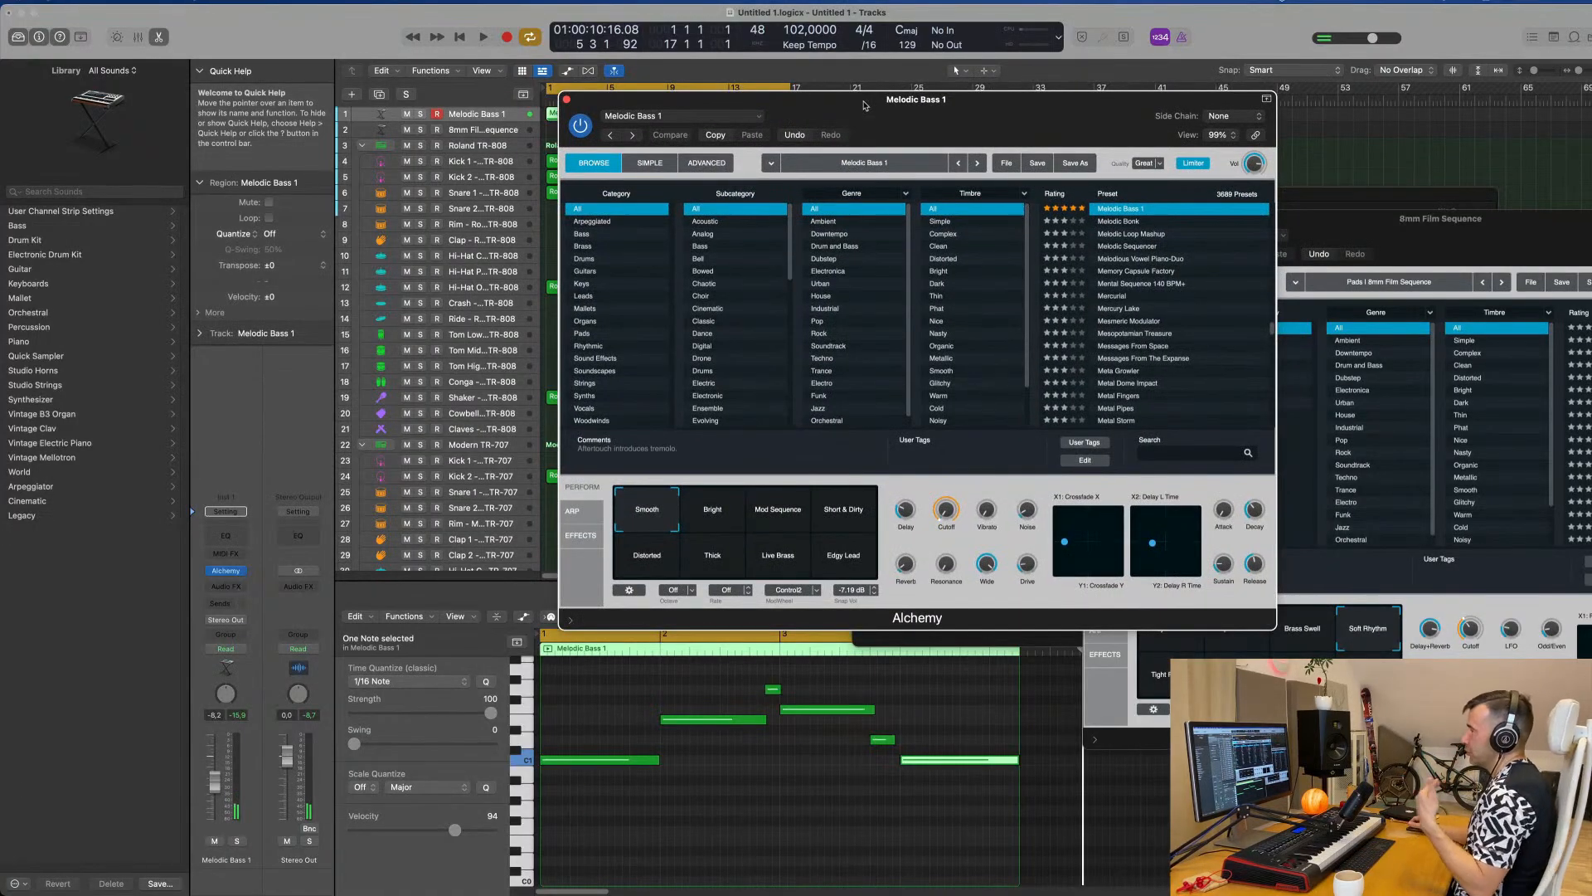
{"action": "key", "text": "space"}
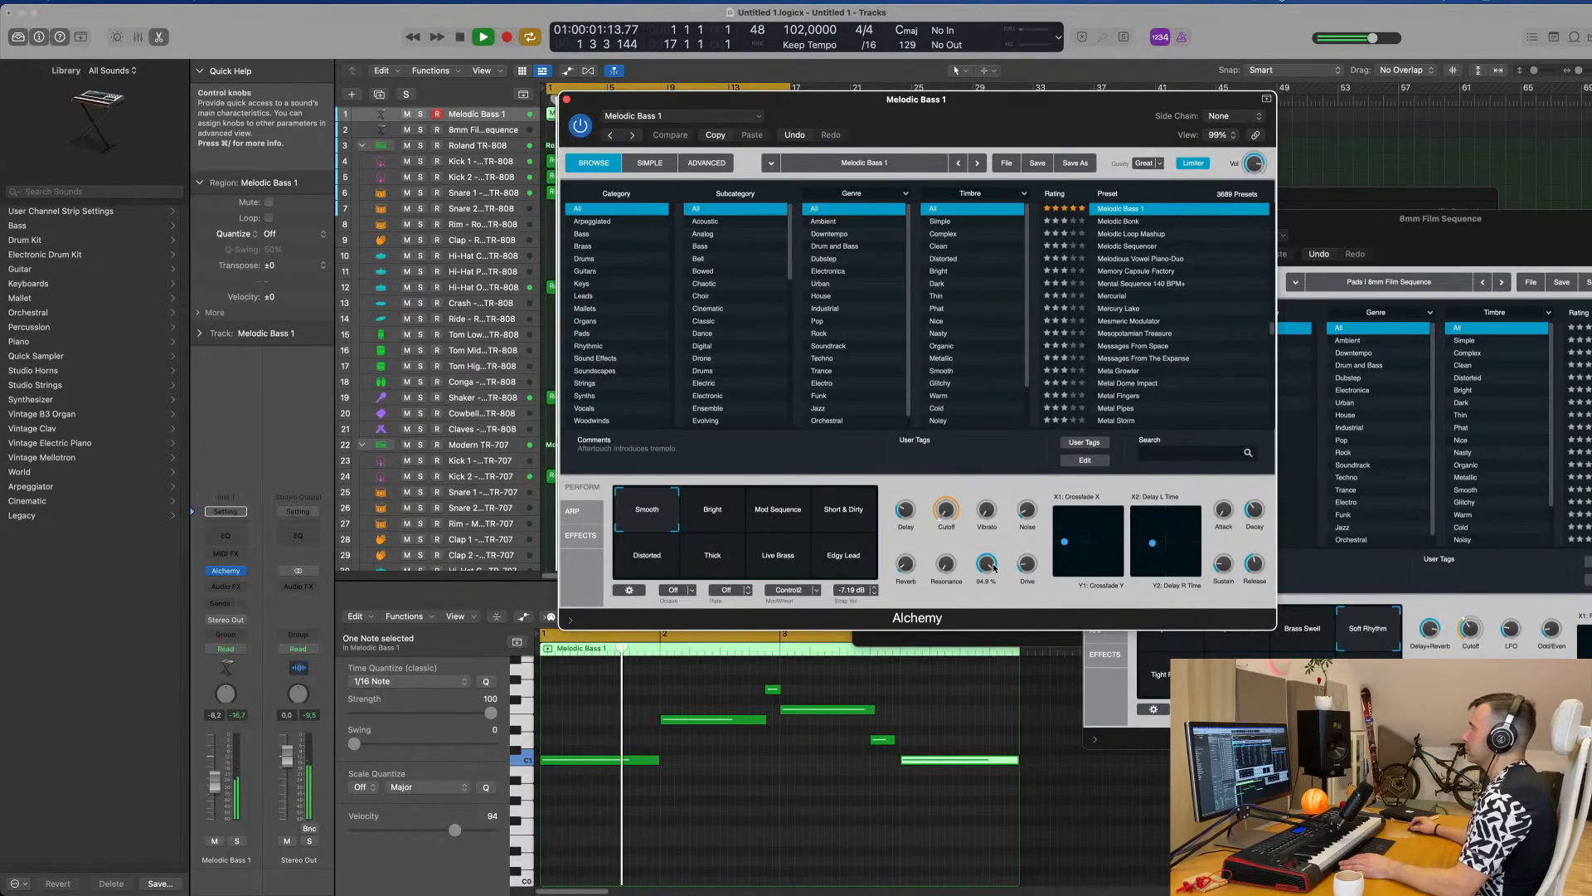
{"action": "left_click_drag", "start_coordinate": [994, 567], "coordinate": [1005, 666]}
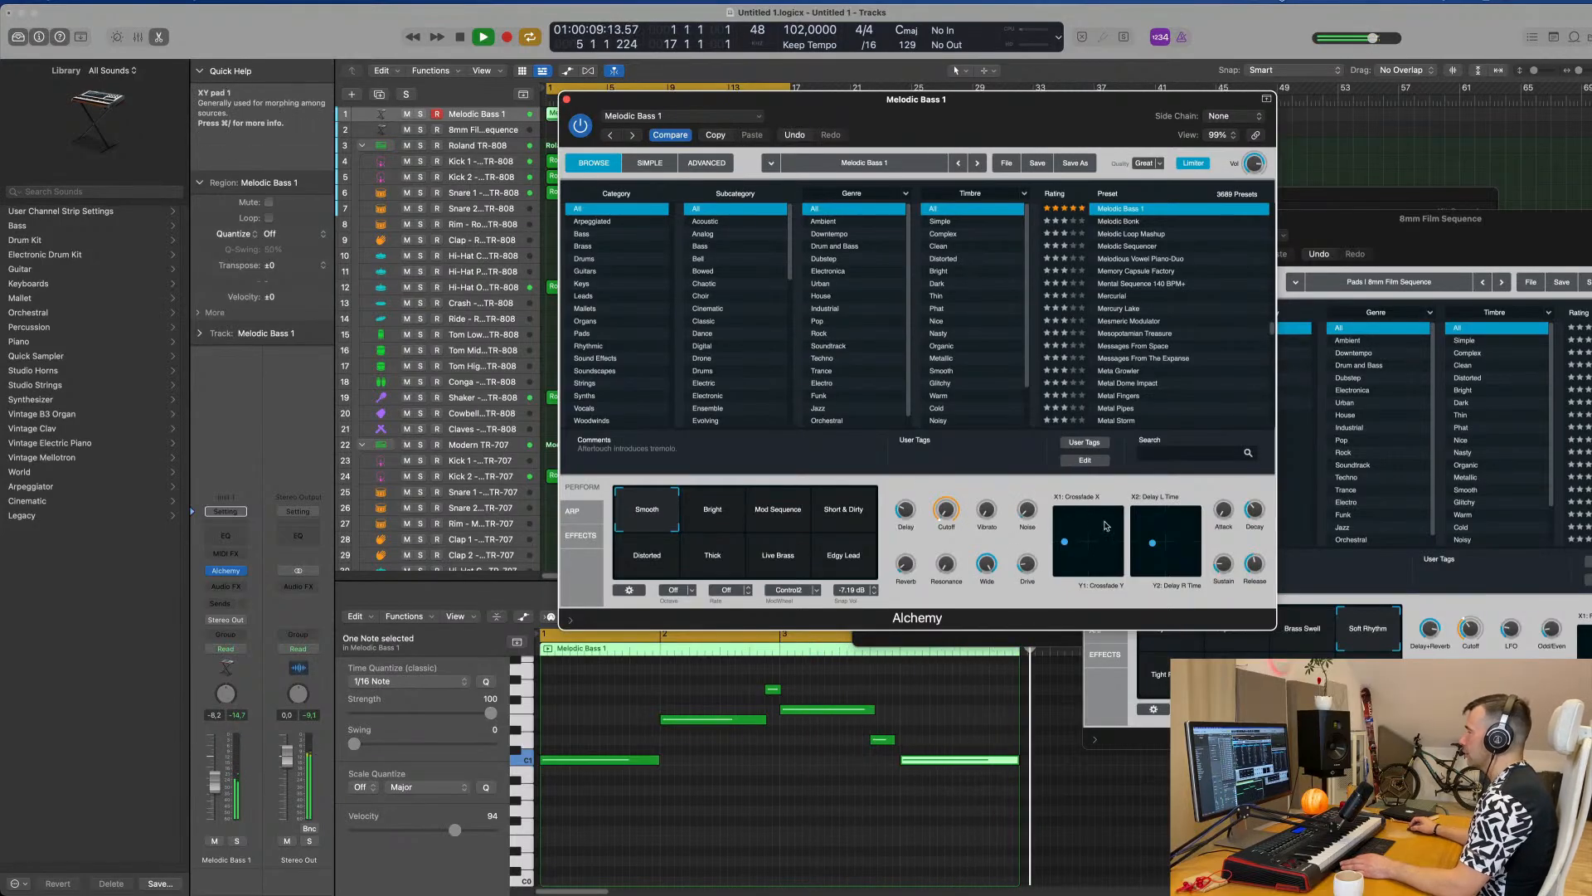
Repeat the four-bar Melodic Bass region three times so the bass line fills bars 1 to 16.
{"action": "left_click_drag", "start_coordinate": [680, 99], "coordinate": [958, 125]}
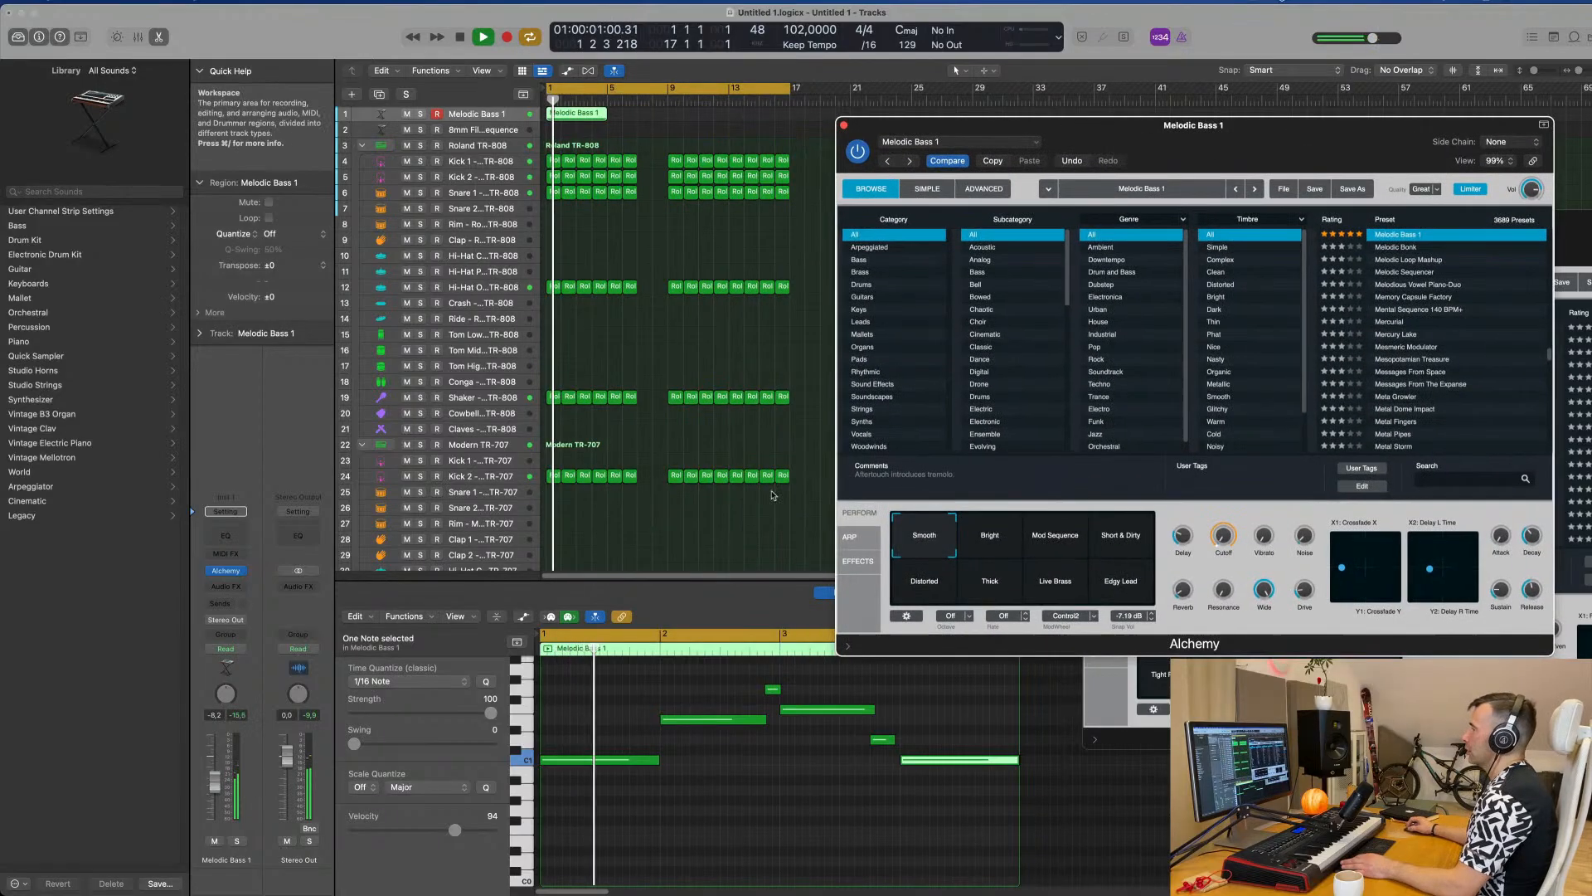
{"action": "scroll", "coordinate": [853, 794], "scroll_direction": "down", "scroll_amount": 5}
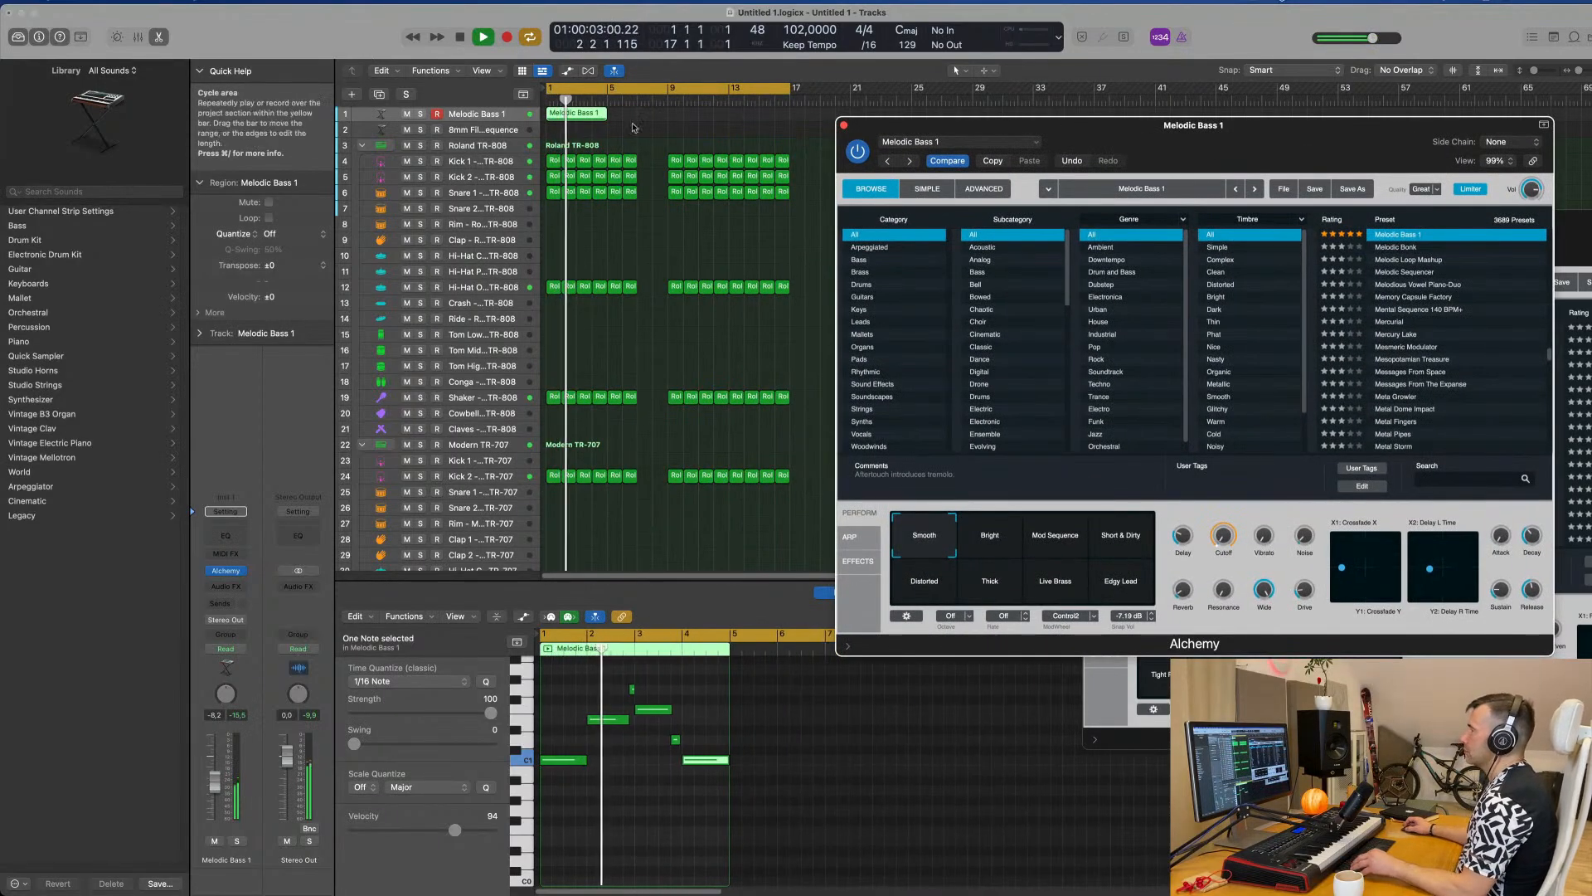
{"action": "scroll", "coordinate": [643, 125], "scroll_direction": "right", "scroll_amount": 1}
{"action": "left_click_drag", "start_coordinate": [647, 122], "coordinate": [597, 113]}
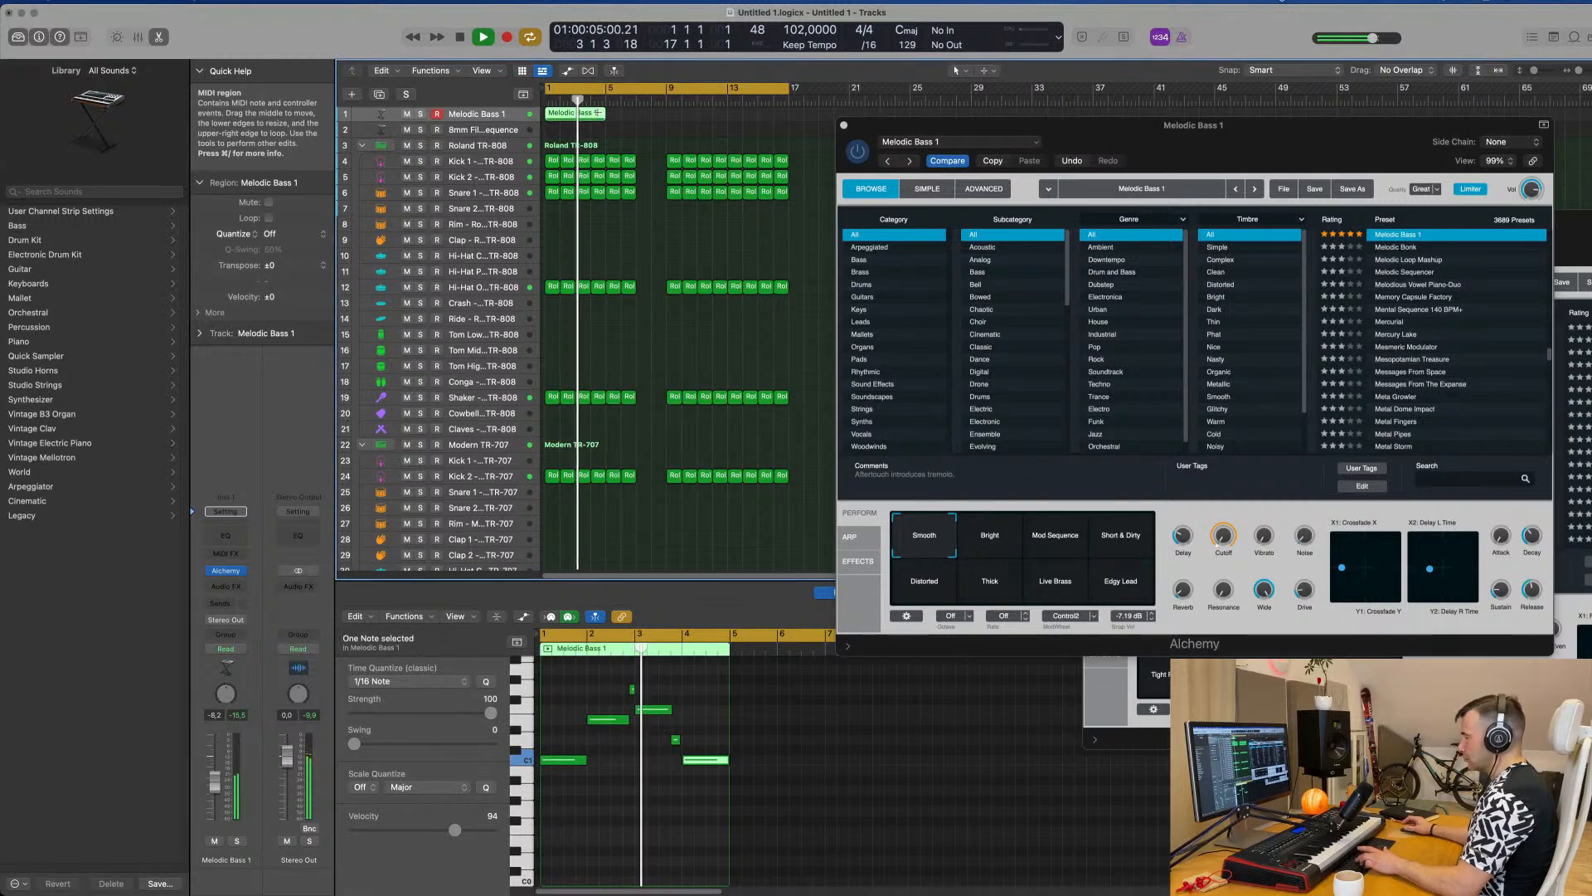
{"action": "key", "text": "super+r"}
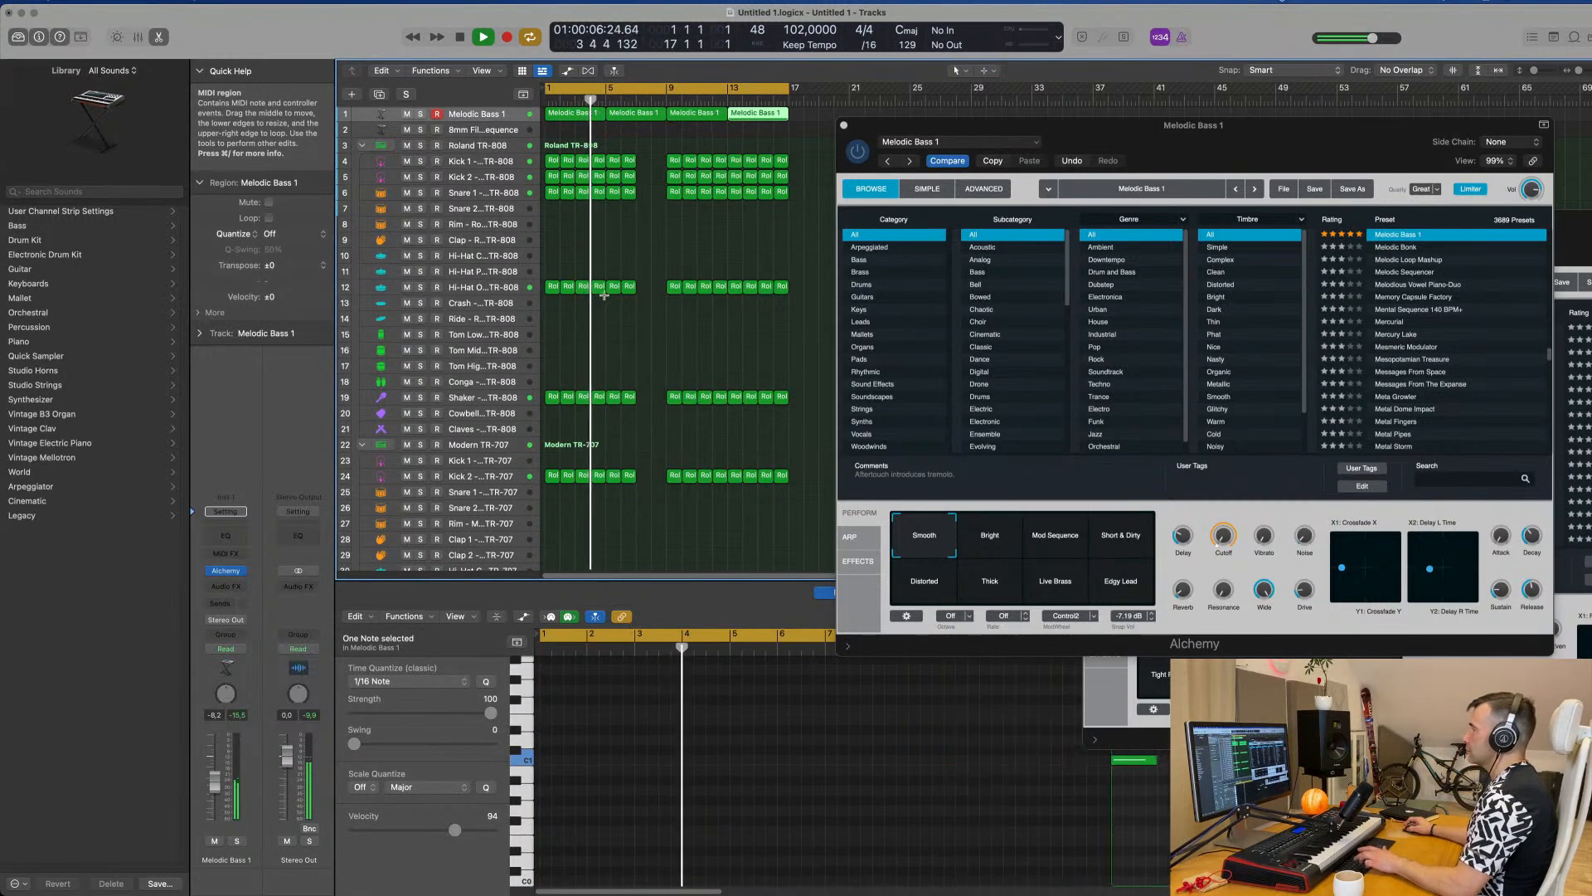
{"action": "key", "text": "super+r"}
{"action": "key", "text": "super+r"}
Repeat the drum regions of bars 5 and 6 on all six drum subtracks to fill bars 7 and 8.
{"action": "scroll", "coordinate": [623, 288], "scroll_direction": "down", "scroll_amount": 1}
{"action": "mouse_move", "coordinate": [651, 149]}
{"action": "left_mouse_down"}
{"action": "mouse_move", "coordinate": [601, 489]}
{"action": "mouse_move", "coordinate": [613, 494]}
{"action": "left_mouse_up"}
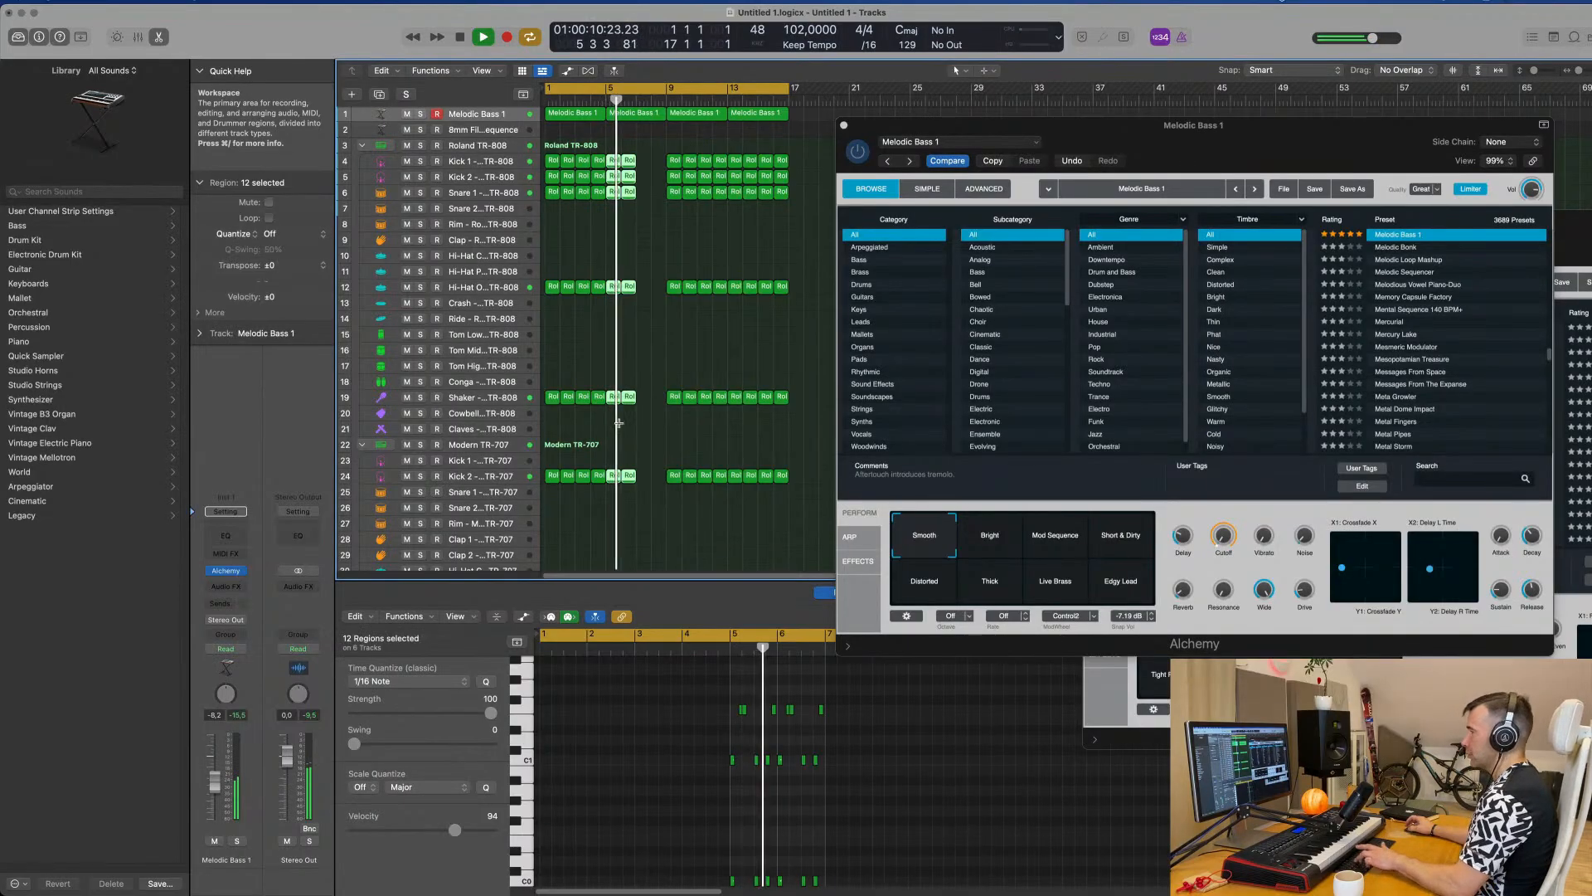
{"action": "key", "text": "super+r"}
Examine the advanced, effects, arpeggiator and extended parameters of the Melodic Bass 1 Alchemy patch while the beat plays.
{"action": "left_click_drag", "start_coordinate": [1161, 115], "coordinate": [1009, 145]}
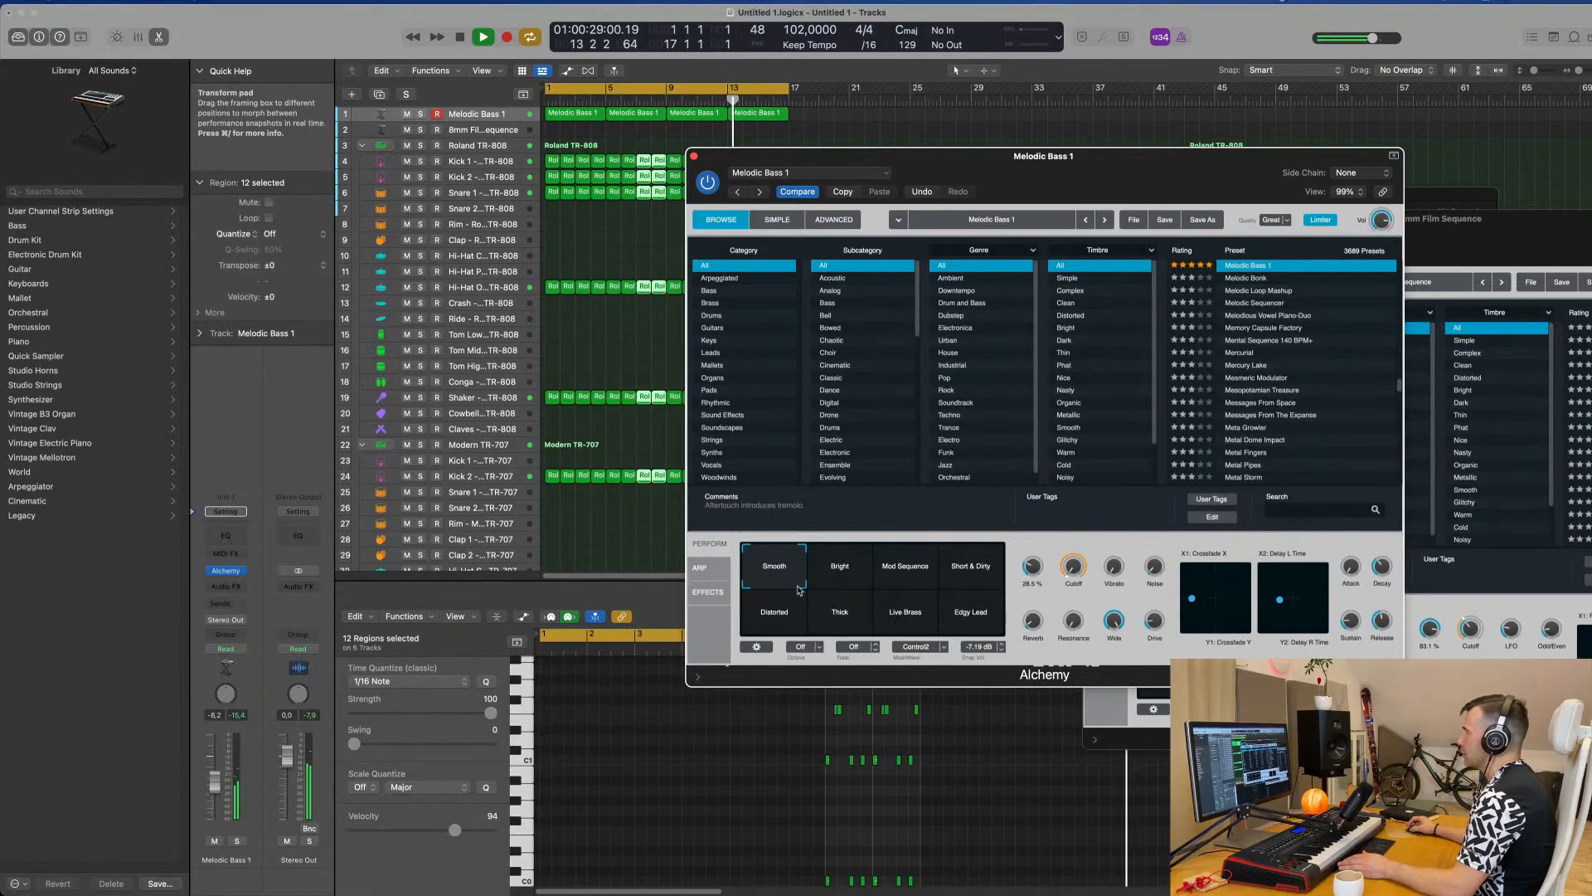
{"action": "left_click_drag", "start_coordinate": [1219, 162], "coordinate": [1188, 162]}
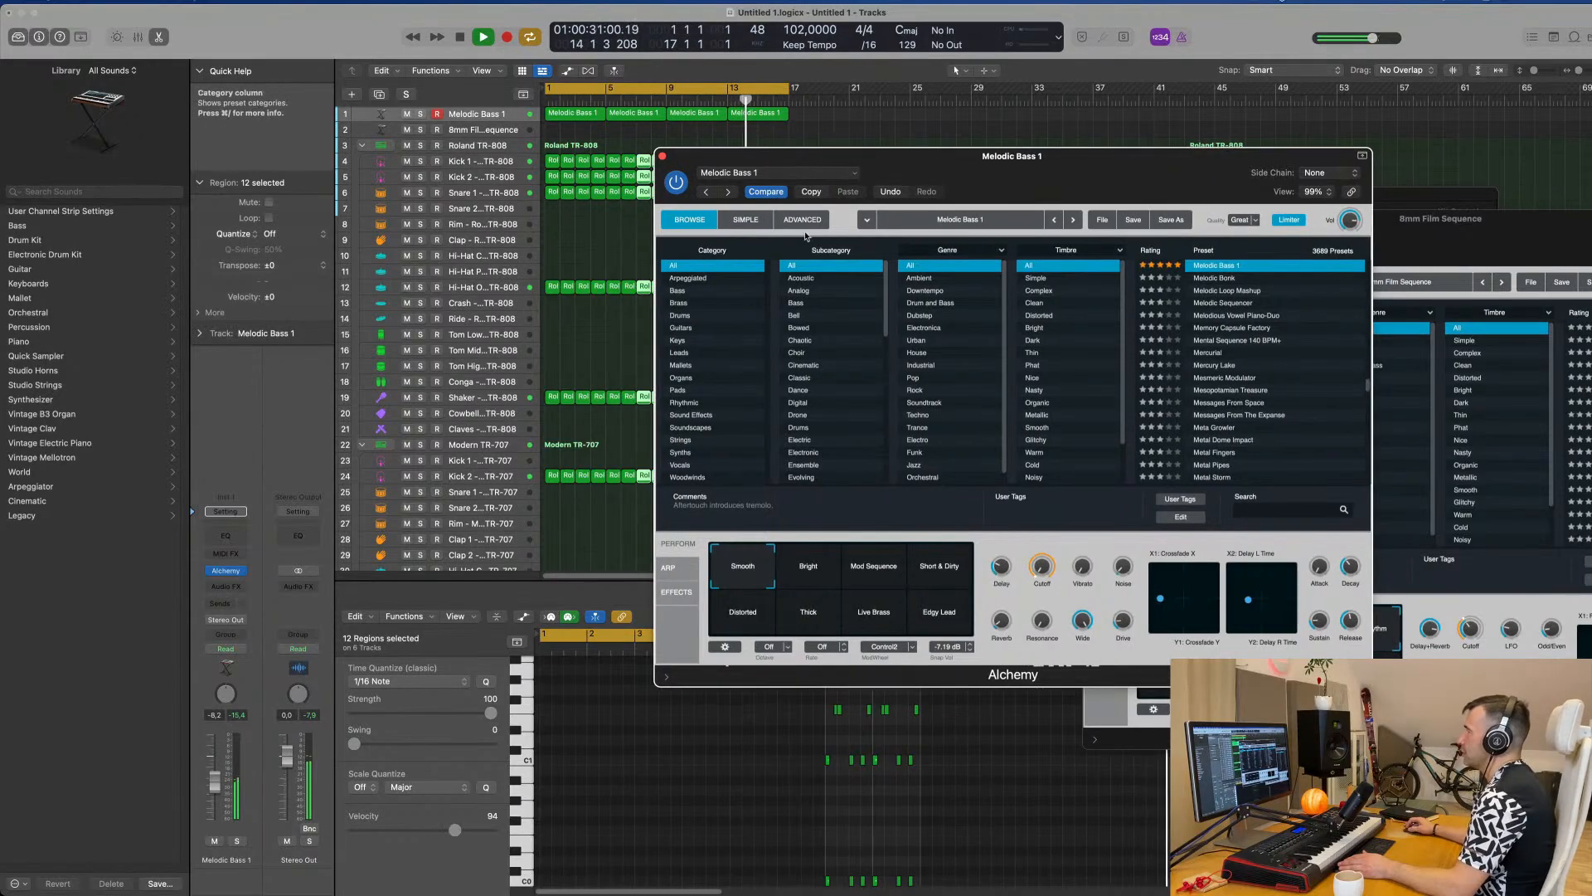
{"action": "left_click", "coordinate": [801, 220]}
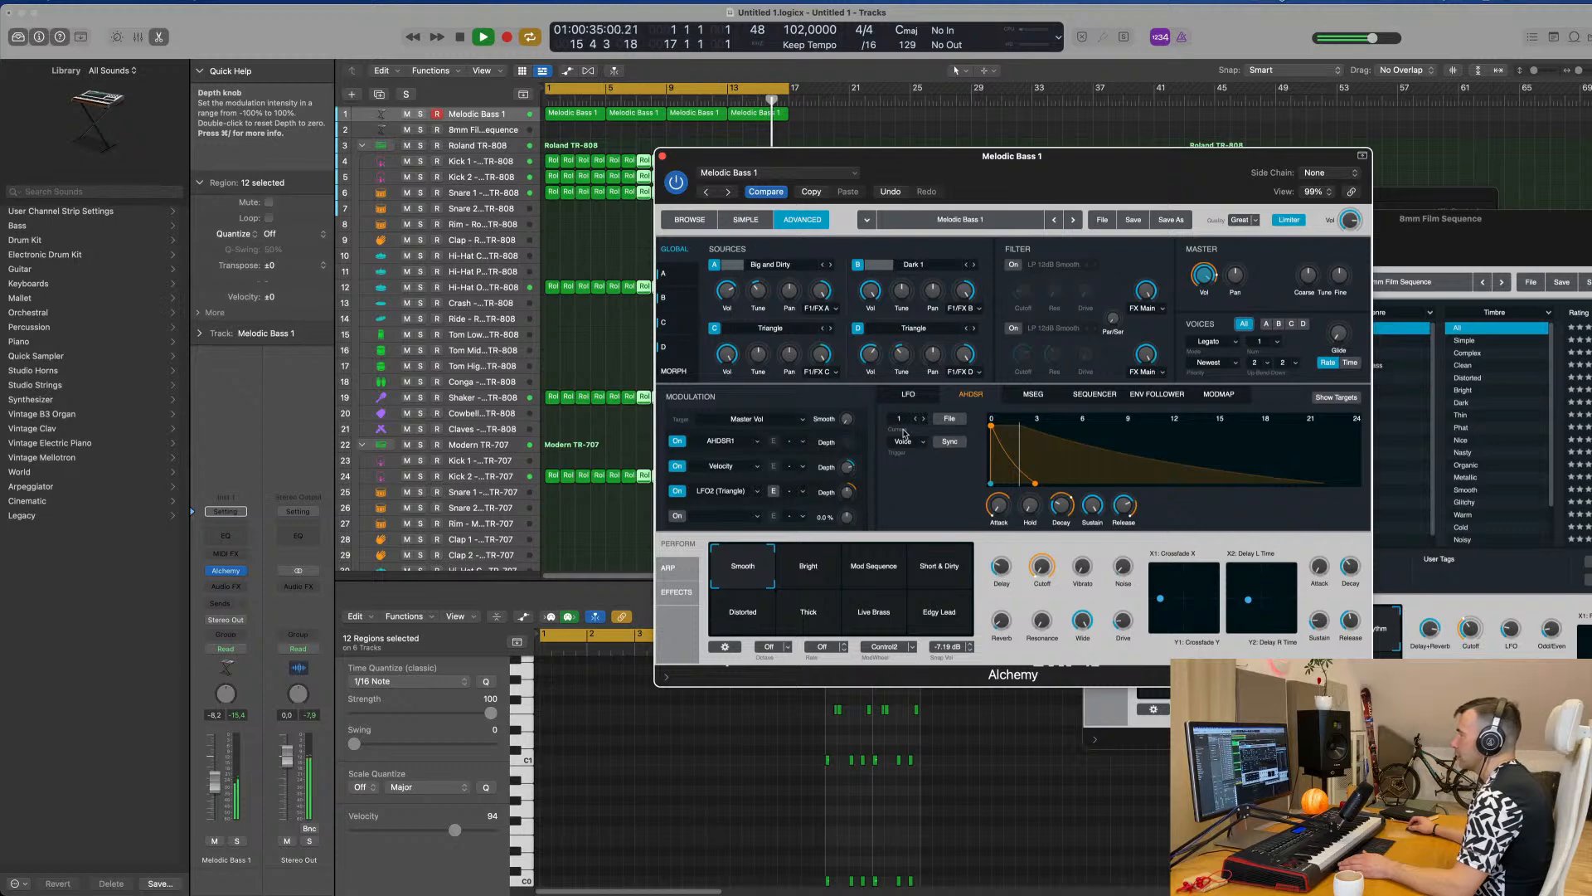
{"action": "left_click", "coordinate": [663, 596]}
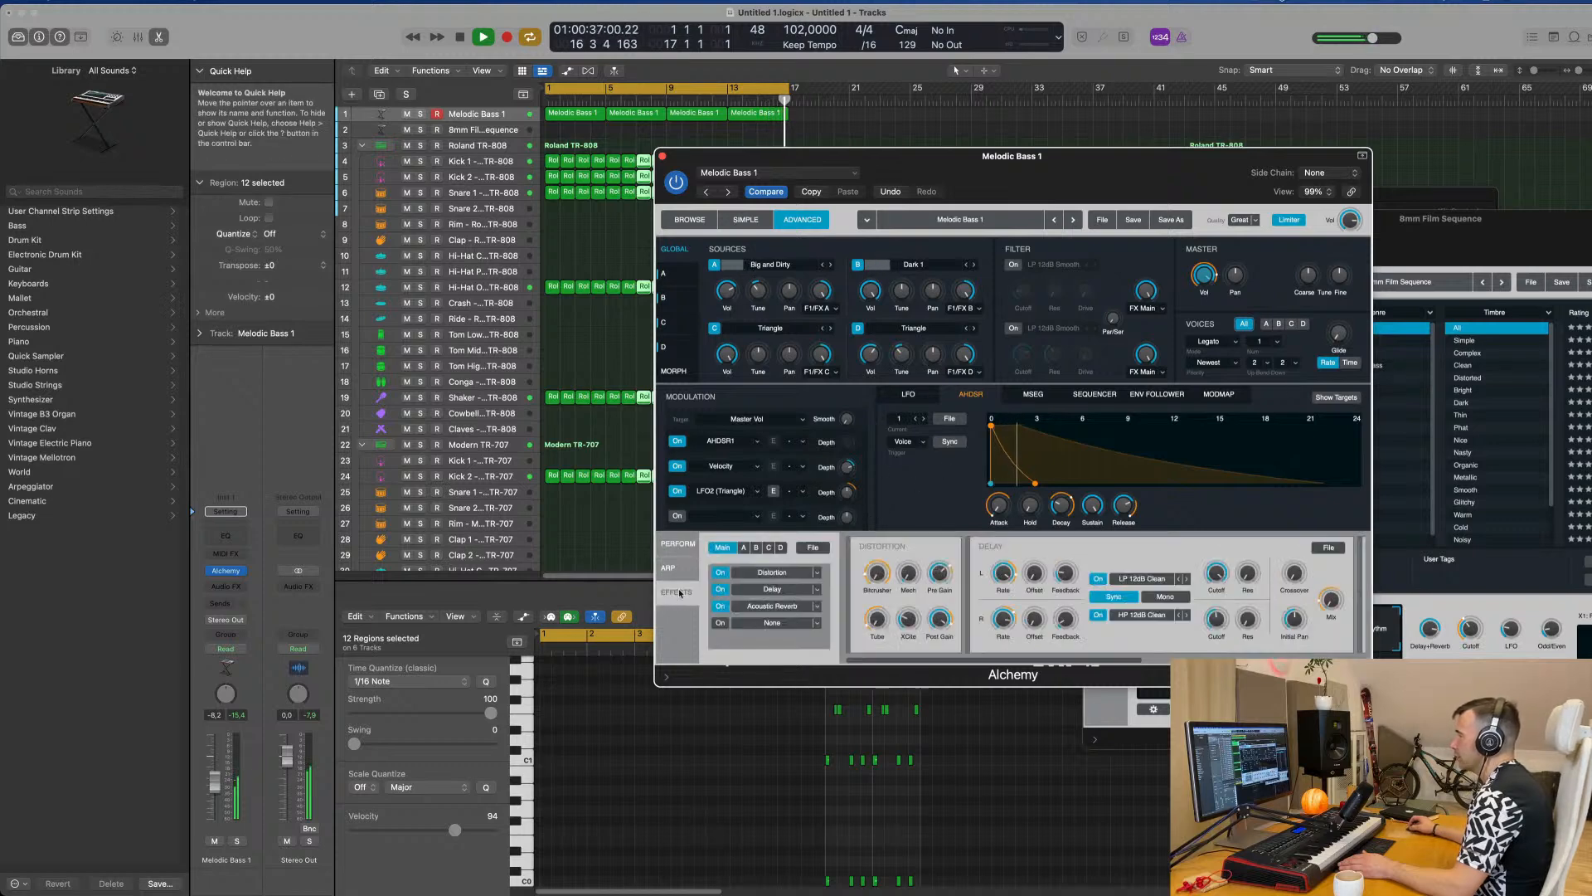
{"action": "left_click", "coordinate": [667, 568]}
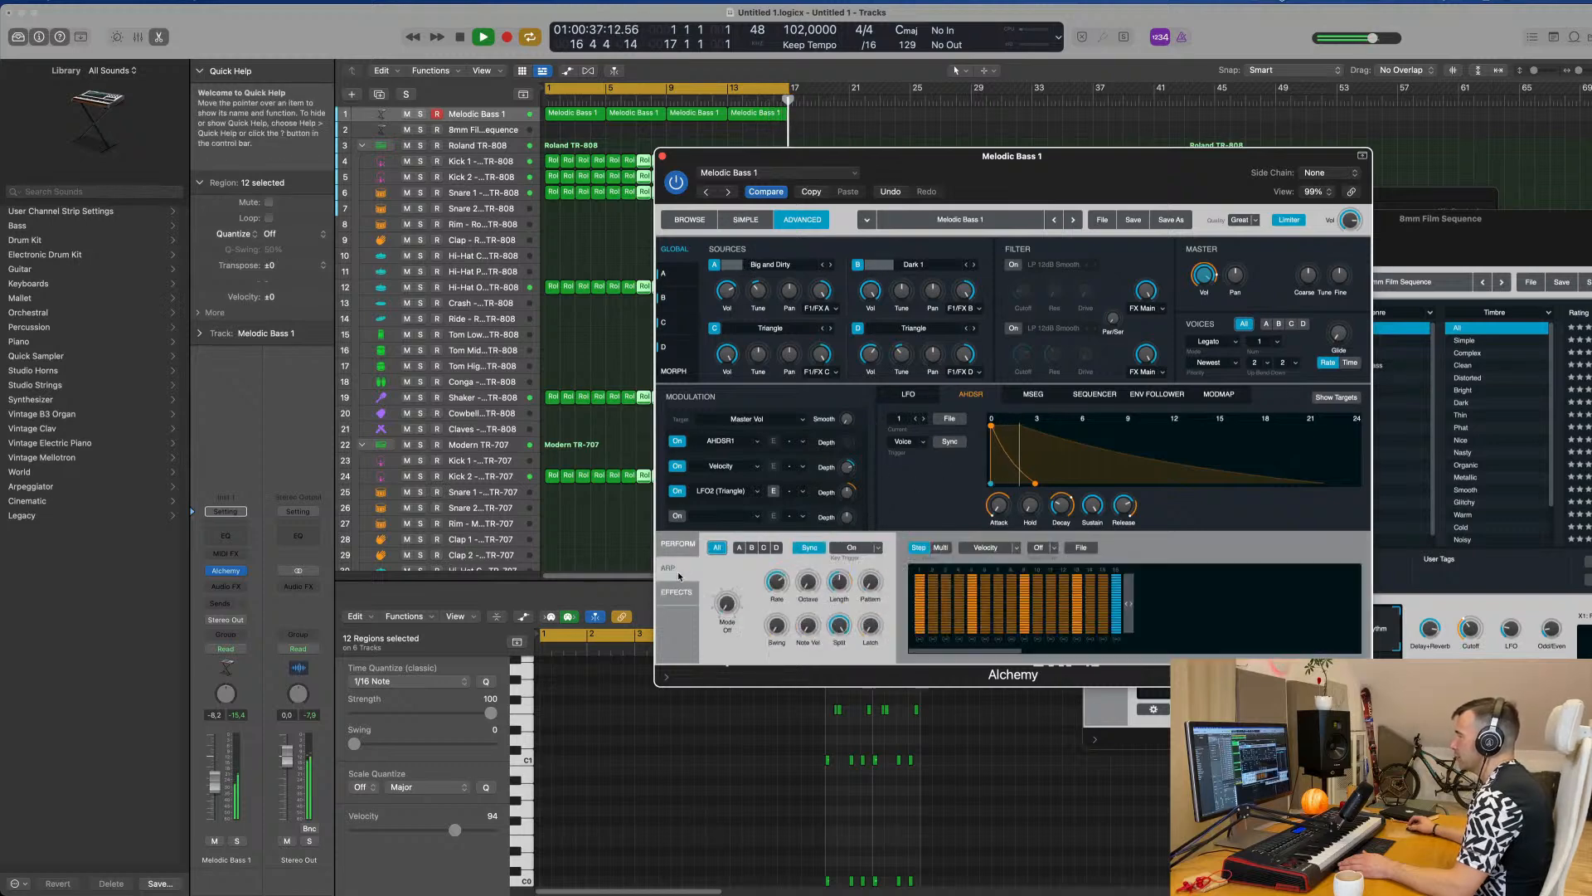
{"action": "left_click", "coordinate": [668, 676]}
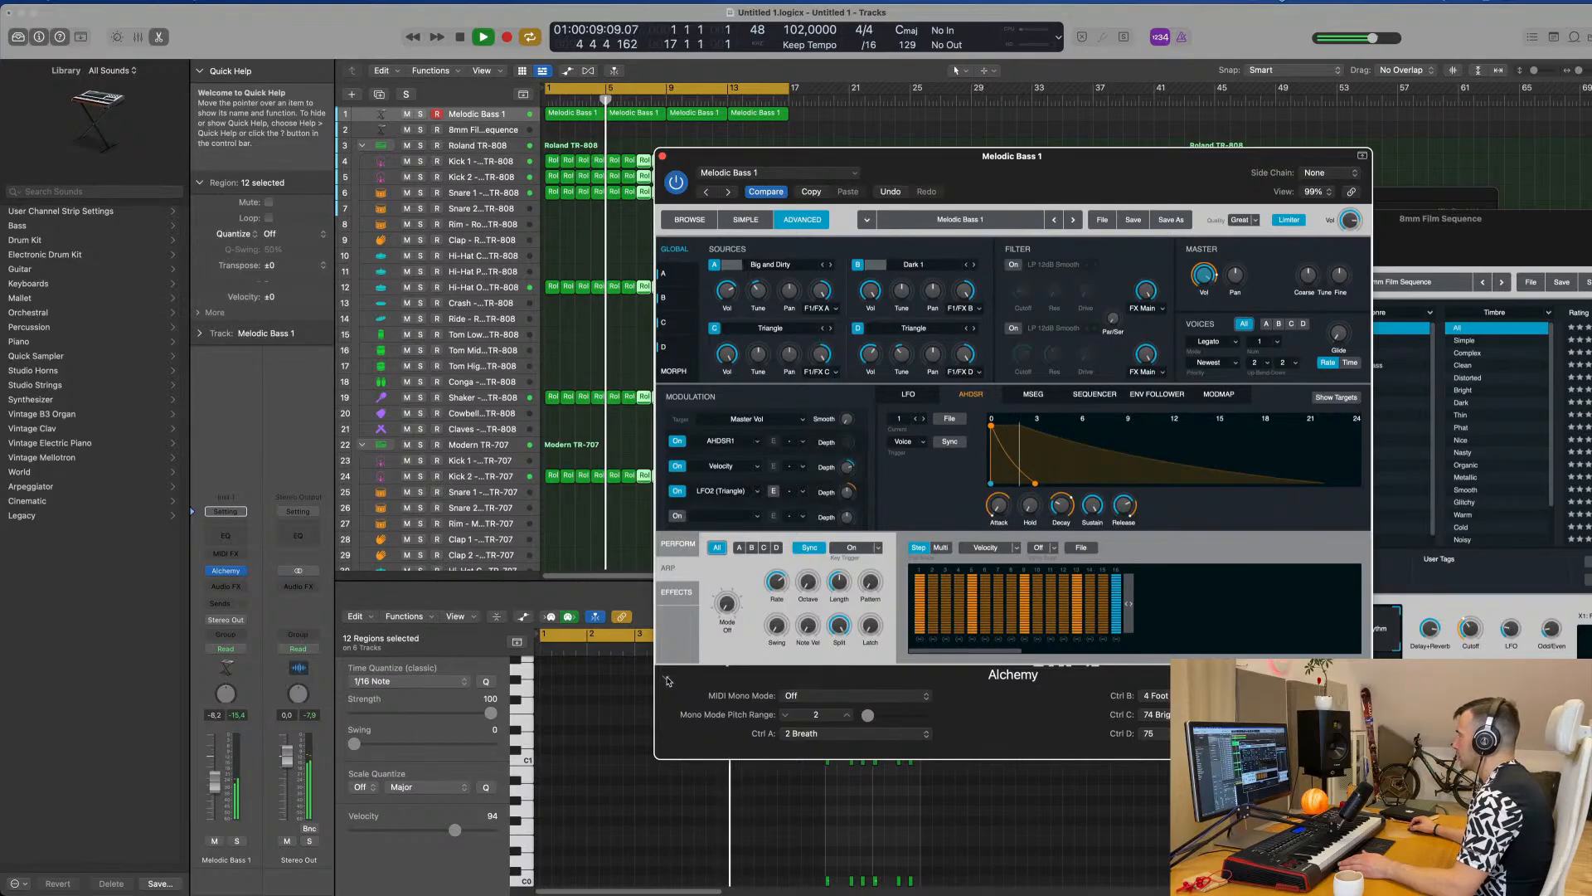
{"action": "left_click", "coordinate": [667, 679]}
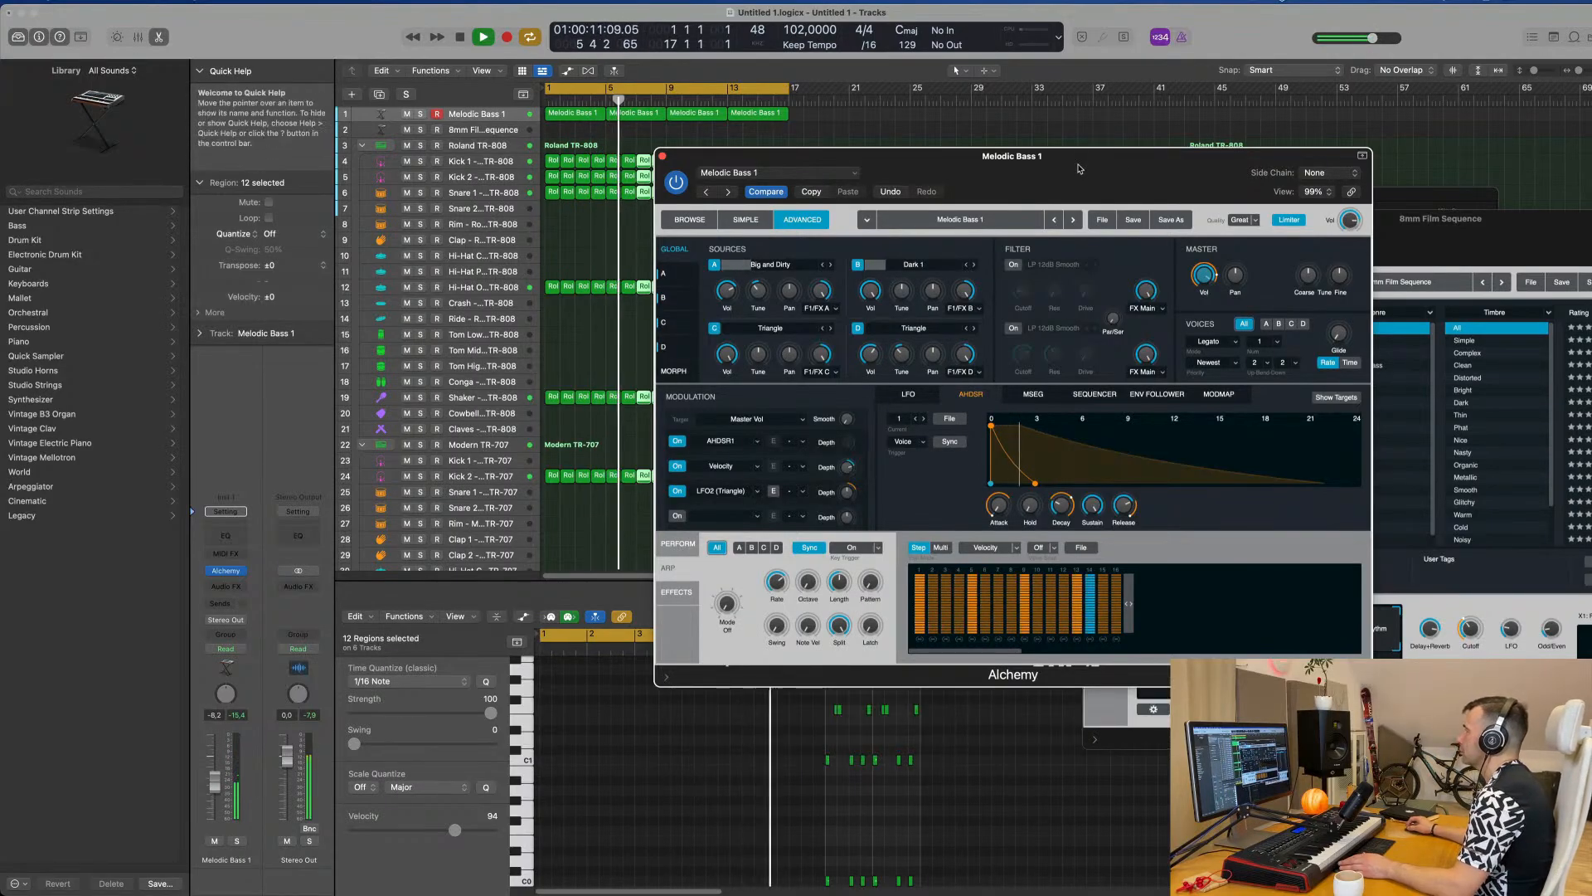
Turn on the first LP 12dB Smooth filter of the Melodic Bass 1 patch and return to the preset browser.
{"action": "left_click_drag", "start_coordinate": [1083, 170], "coordinate": [1137, 232]}
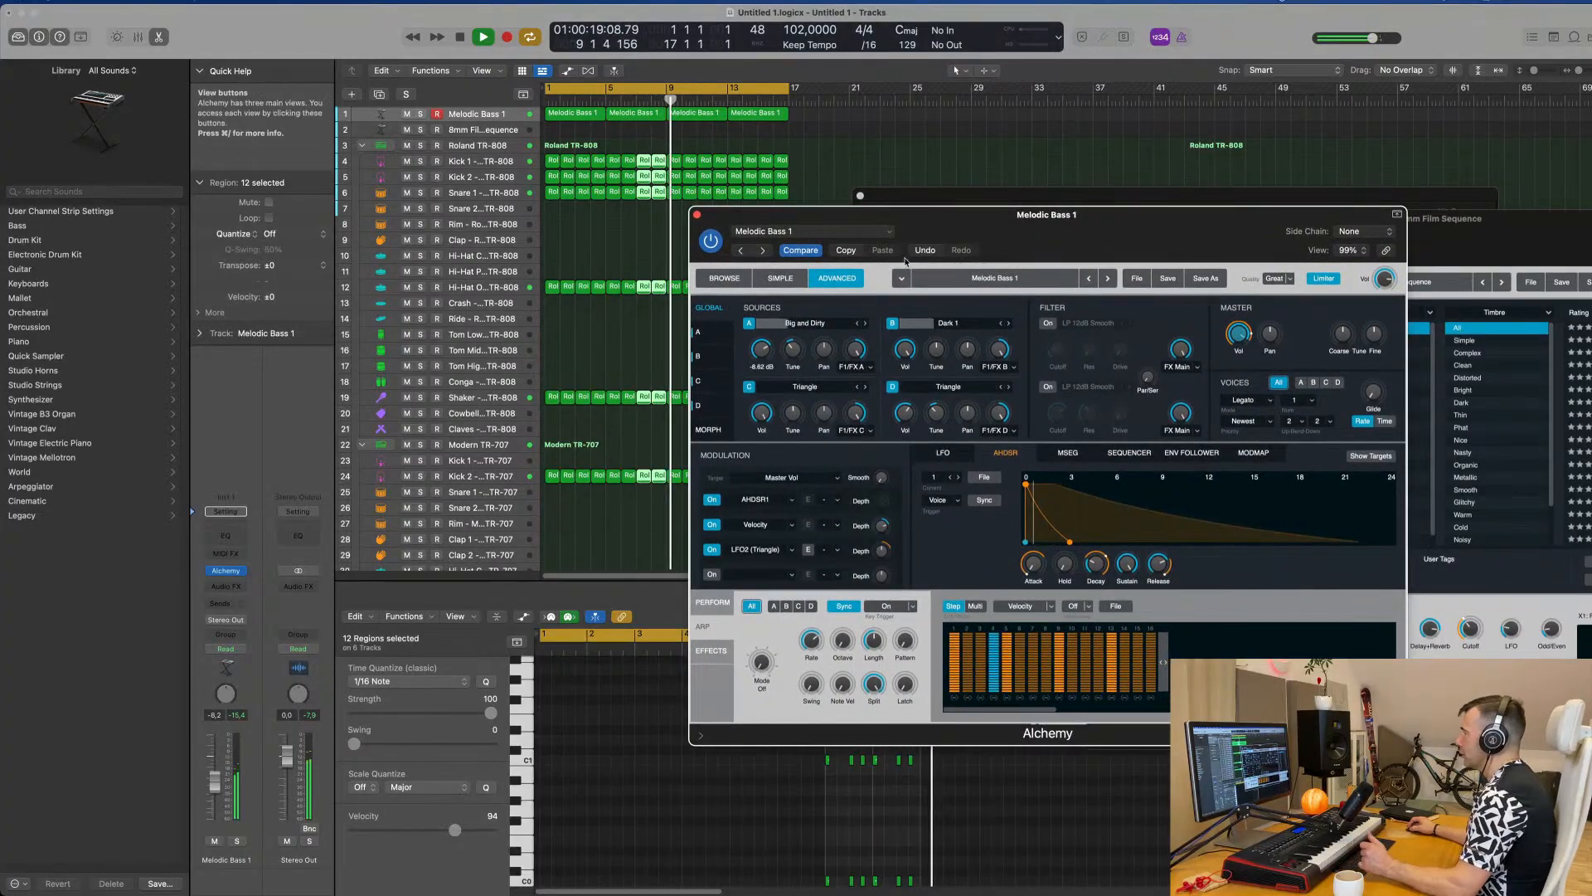
{"action": "left_click", "coordinate": [1048, 323]}
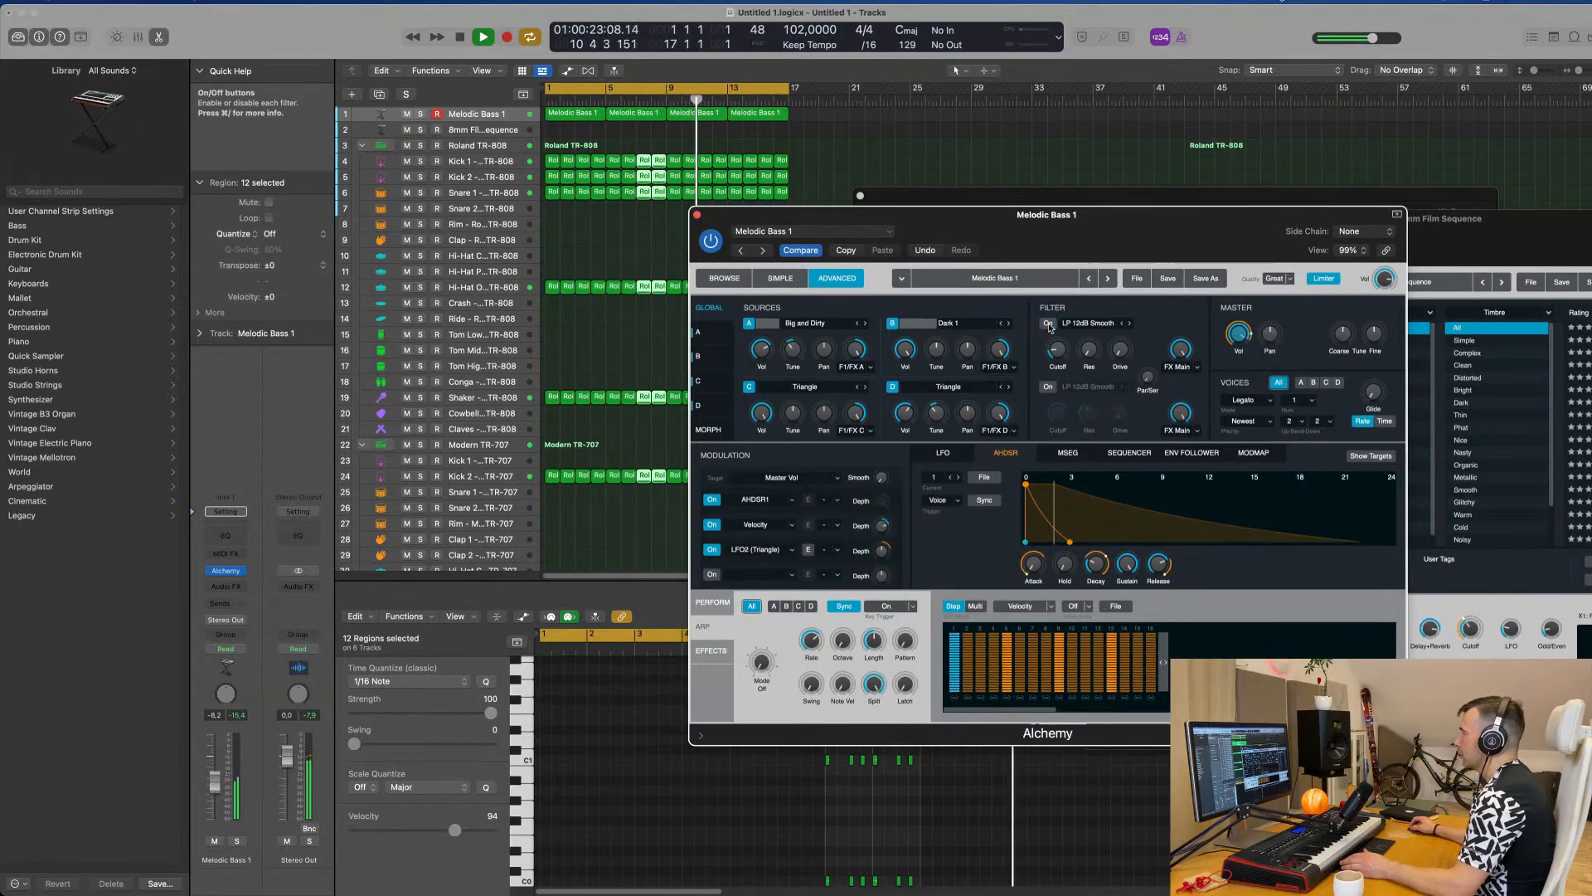
{"action": "left_click", "coordinate": [724, 278]}
{"action": "left_click_drag", "start_coordinate": [1098, 230], "coordinate": [1085, 179]}
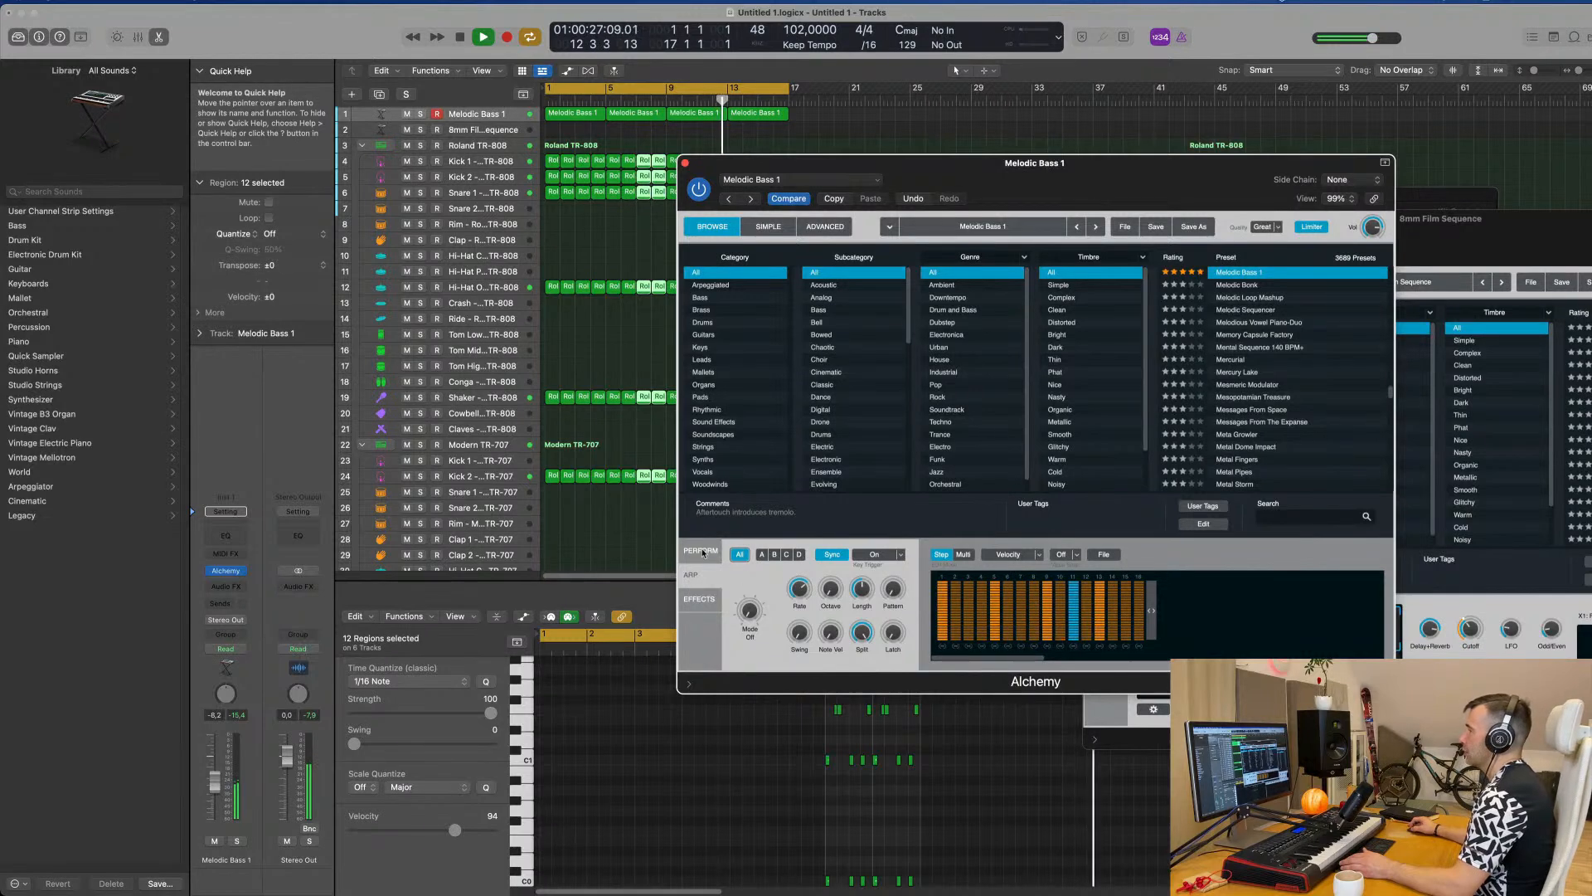
Set the arpeggiator mode of the Melodic Bass 1 patch to Up and return to its performance controls.
{"action": "left_click", "coordinate": [693, 584]}
{"action": "left_click", "coordinate": [705, 578]}
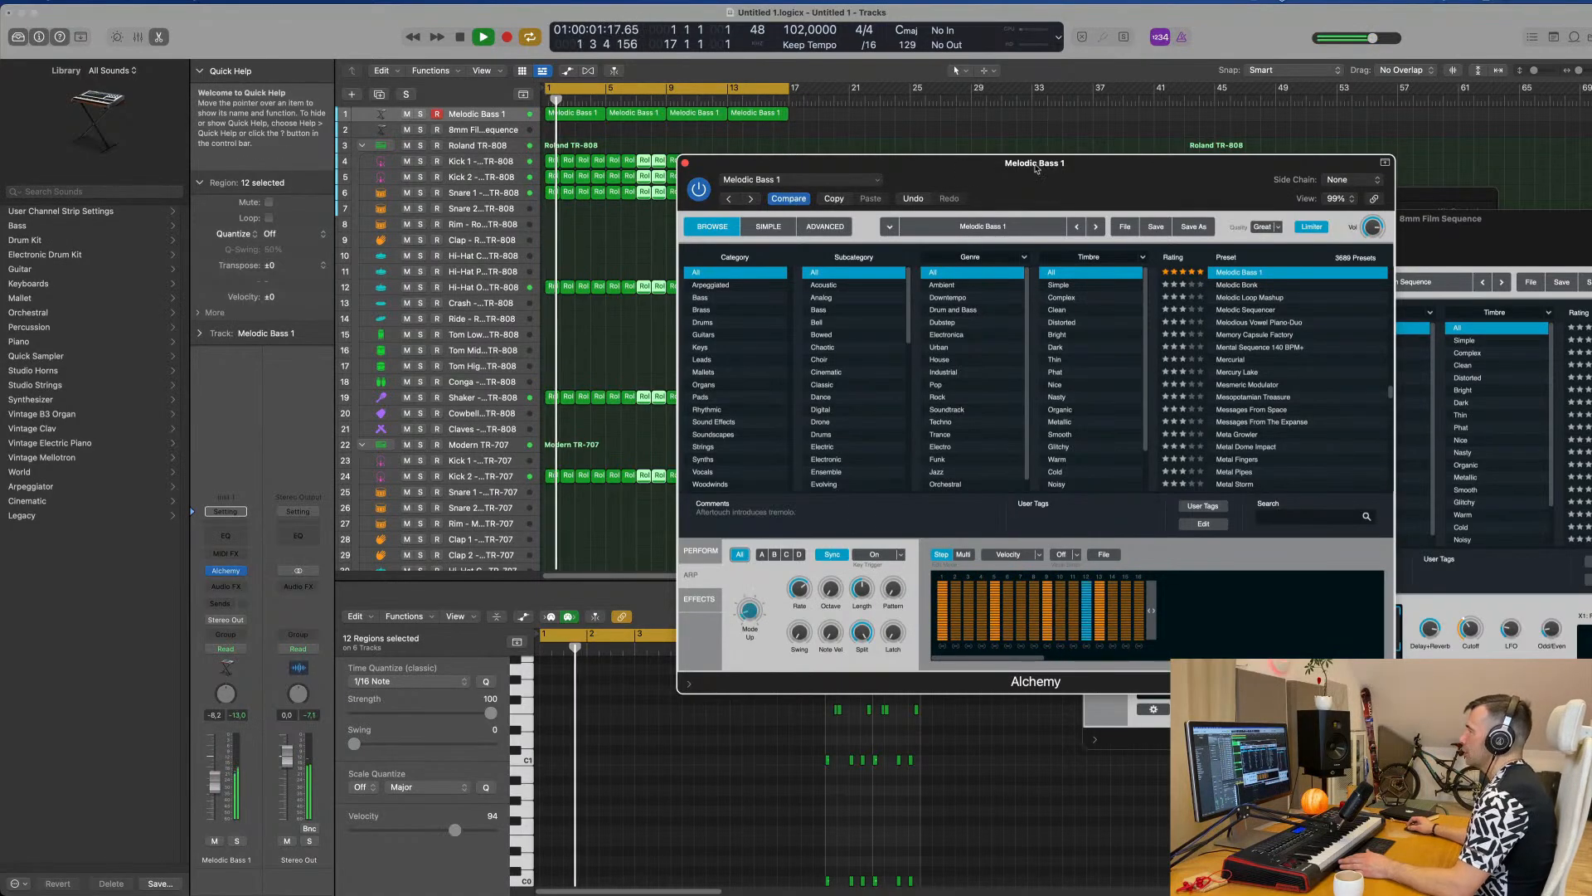
{"action": "left_click_drag", "start_coordinate": [1048, 201], "coordinate": [1041, 200]}
{"action": "left_click", "coordinate": [694, 551]}
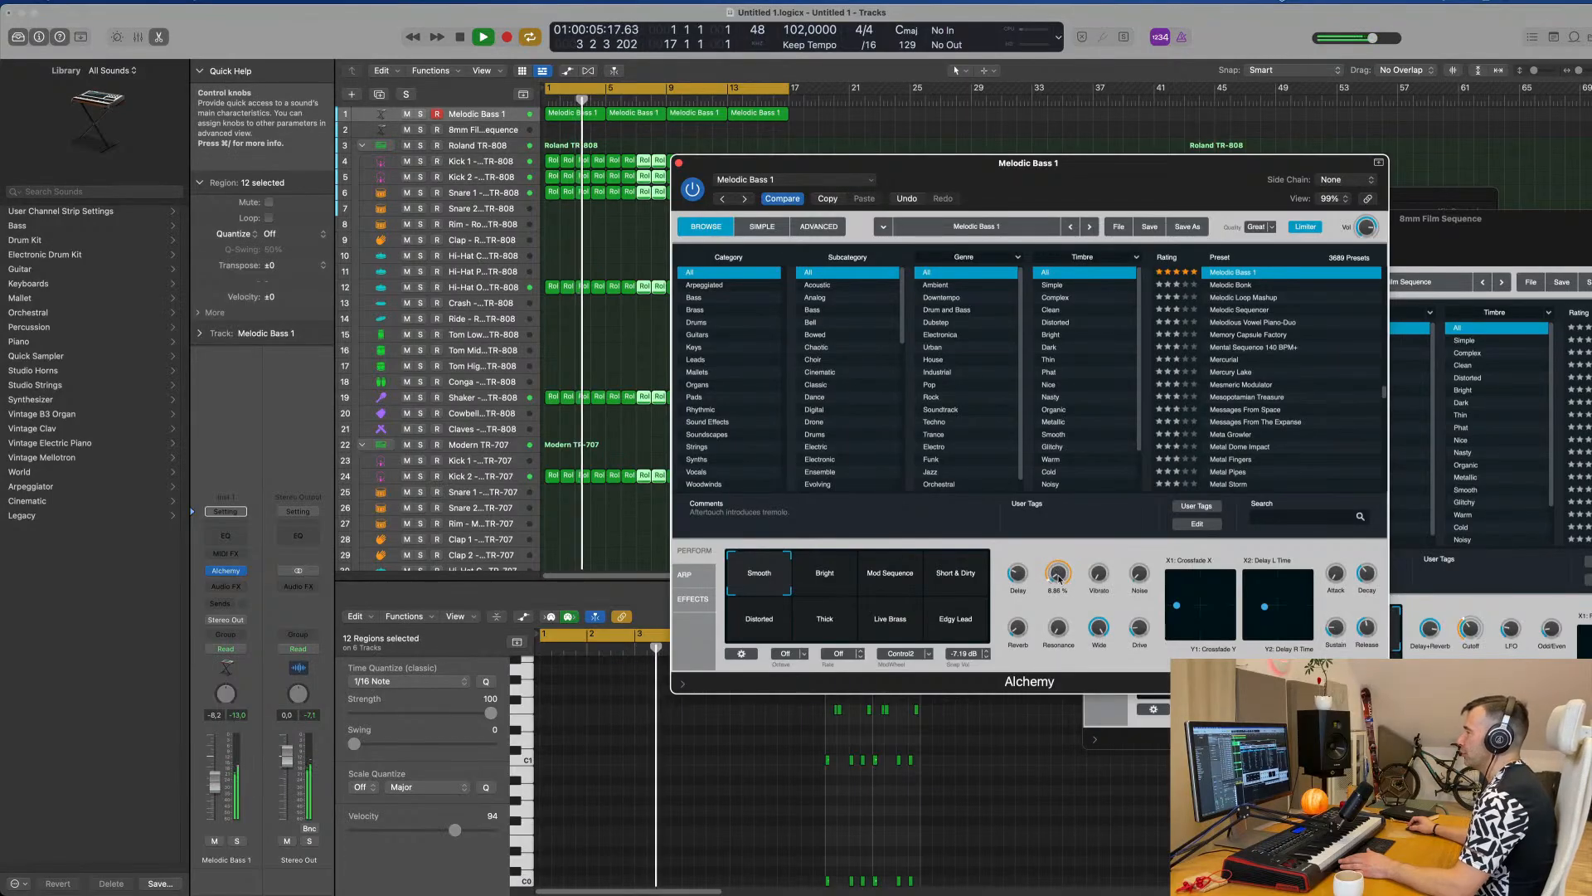
Adjust the bass patch's Cutoff and Reverb, restart playback from the beginning and try the Crossfade XY pad.
{"action": "left_click_drag", "start_coordinate": [1058, 582], "coordinate": [1029, 630]}
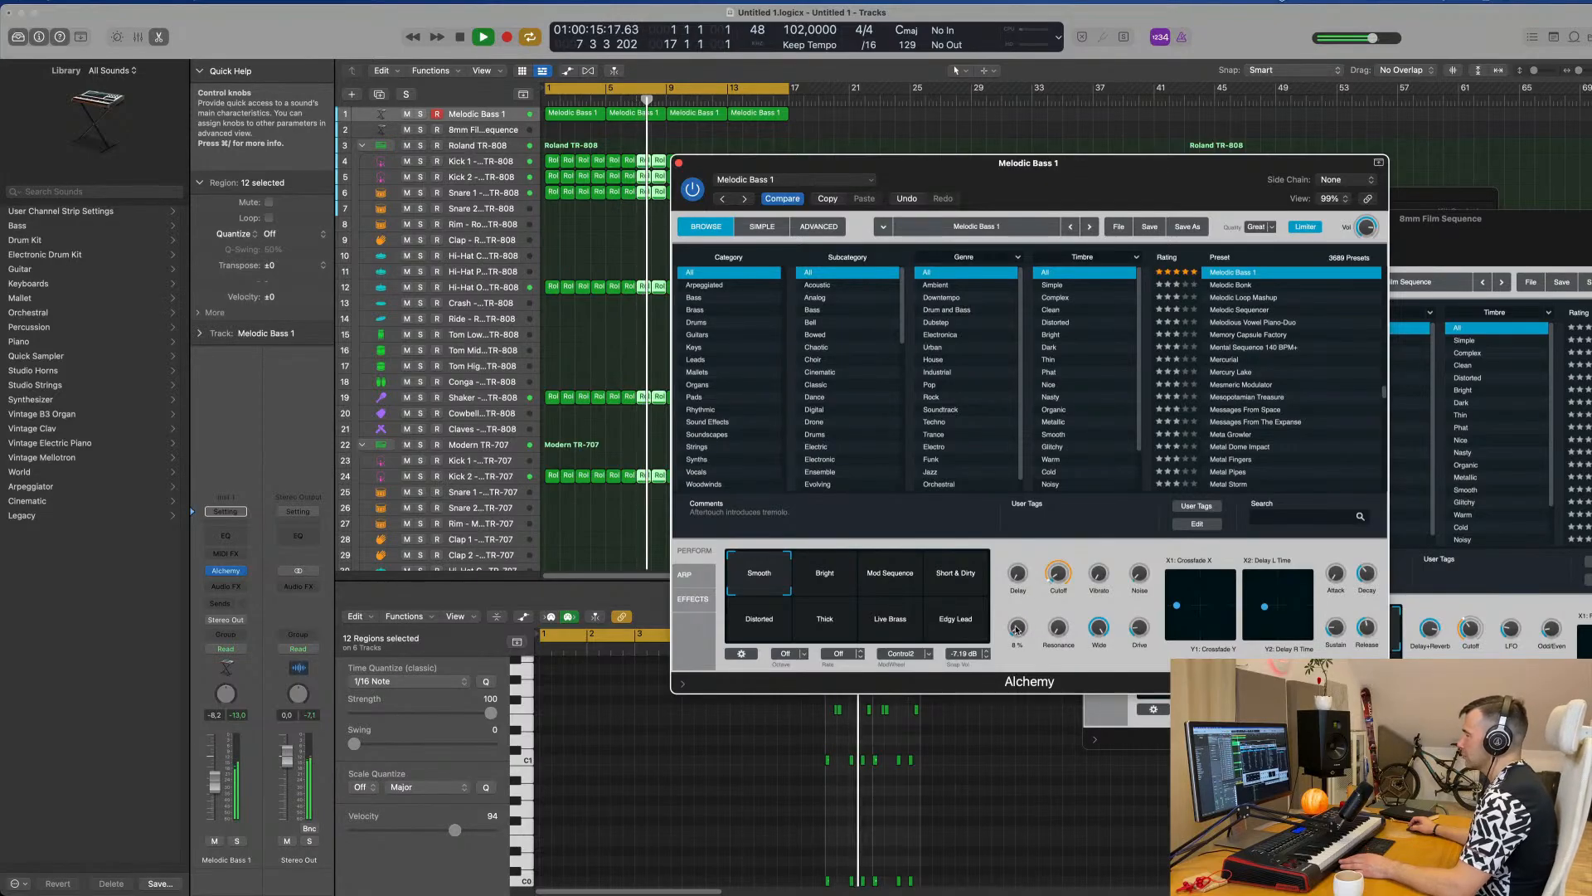
{"action": "key", "text": "Return"}
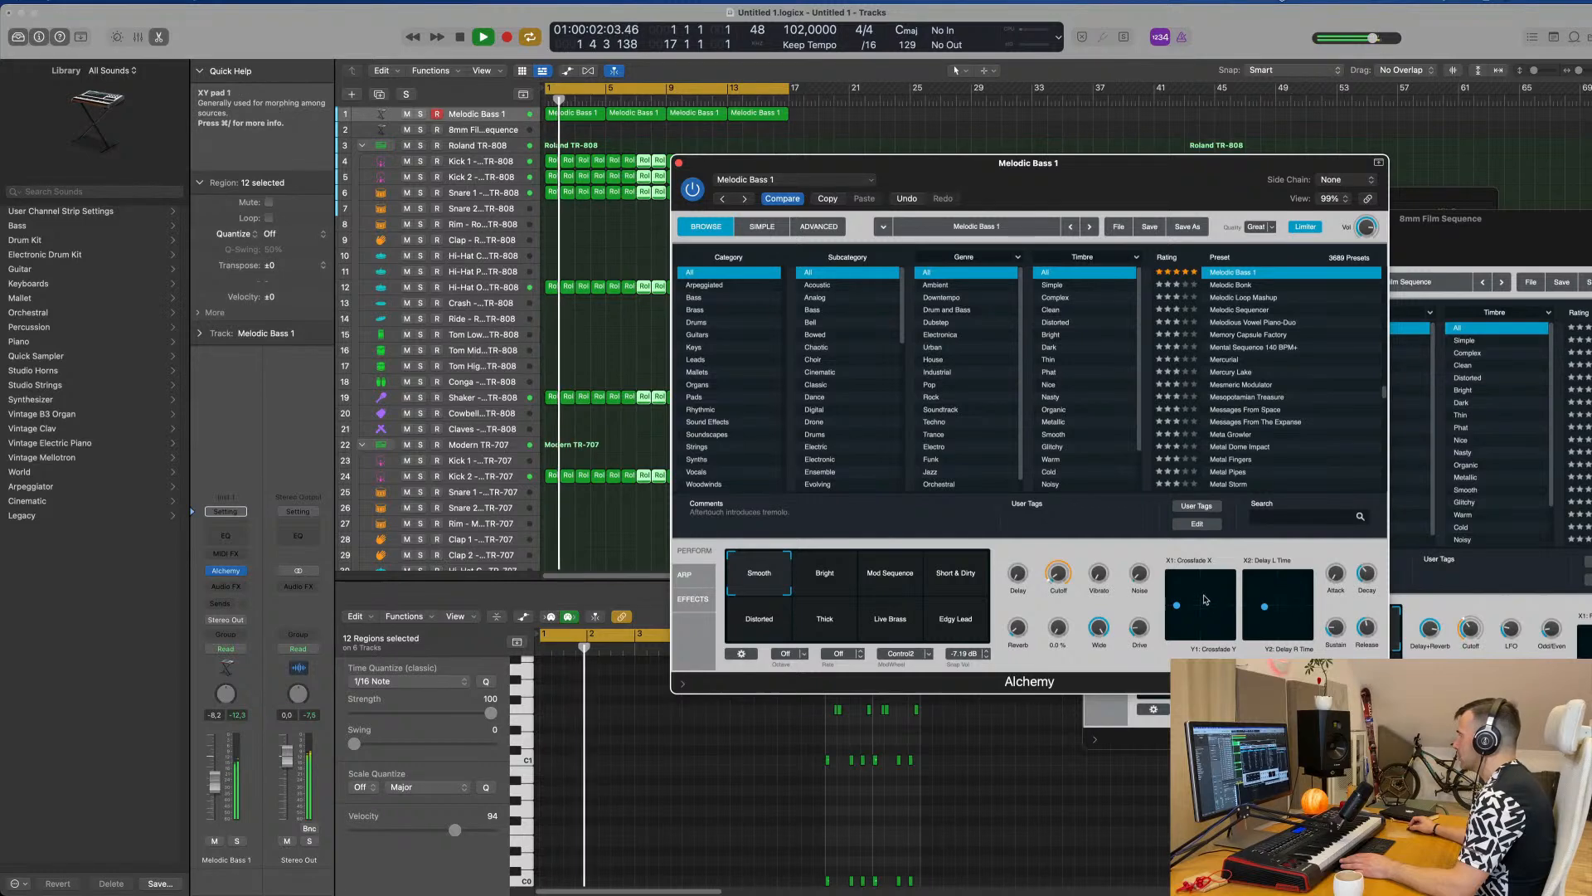
{"action": "mouse_move", "coordinate": [1179, 606]}
{"action": "left_mouse_down"}
{"action": "mouse_move", "coordinate": [1167, 572]}
{"action": "mouse_move", "coordinate": [1230, 636]}
{"action": "mouse_move", "coordinate": [1161, 604]}
{"action": "mouse_move", "coordinate": [1179, 606]}
{"action": "left_mouse_up"}
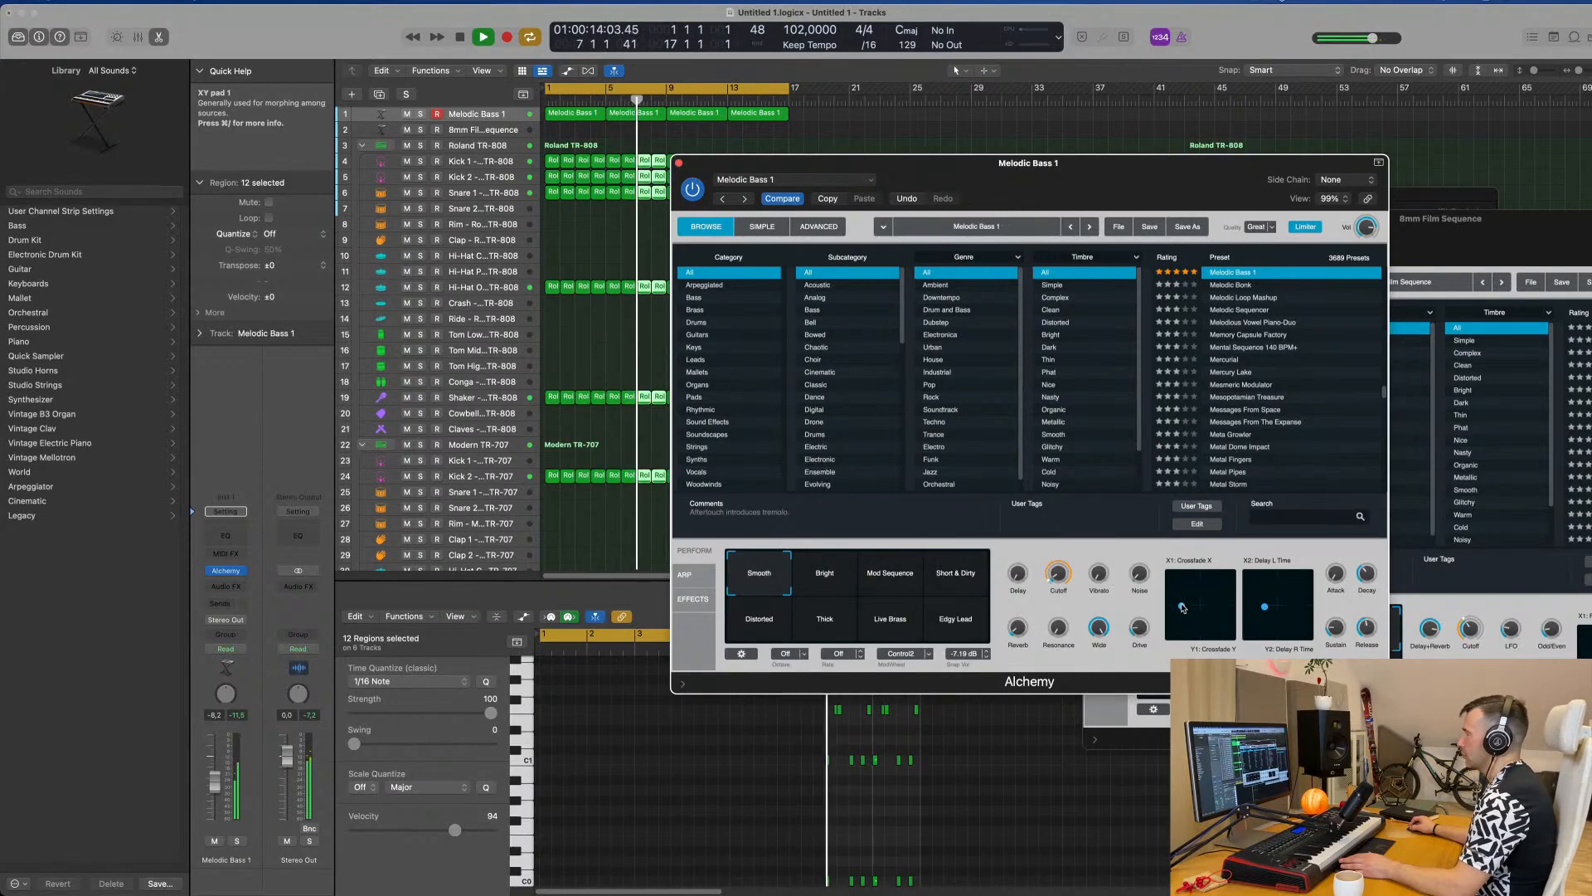
Reduce the Wide control of the Melodic Bass 1 patch to 51.4 % and adjust its Drive.
{"action": "left_click_drag", "start_coordinate": [1057, 164], "coordinate": [1038, 199]}
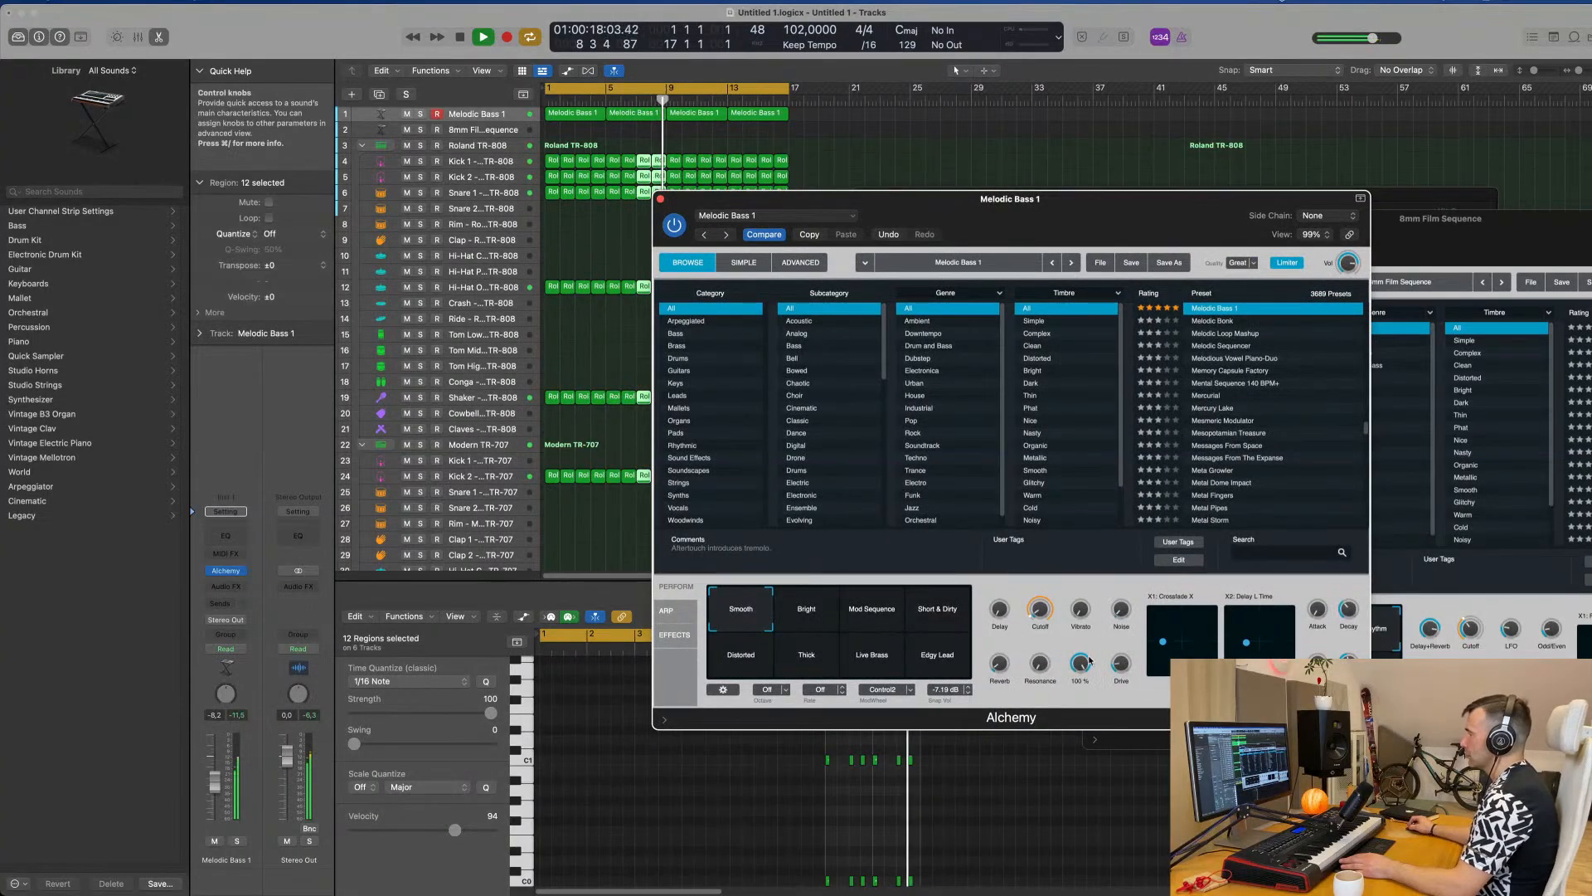
{"action": "left_click_drag", "start_coordinate": [1083, 697], "coordinate": [1084, 739]}
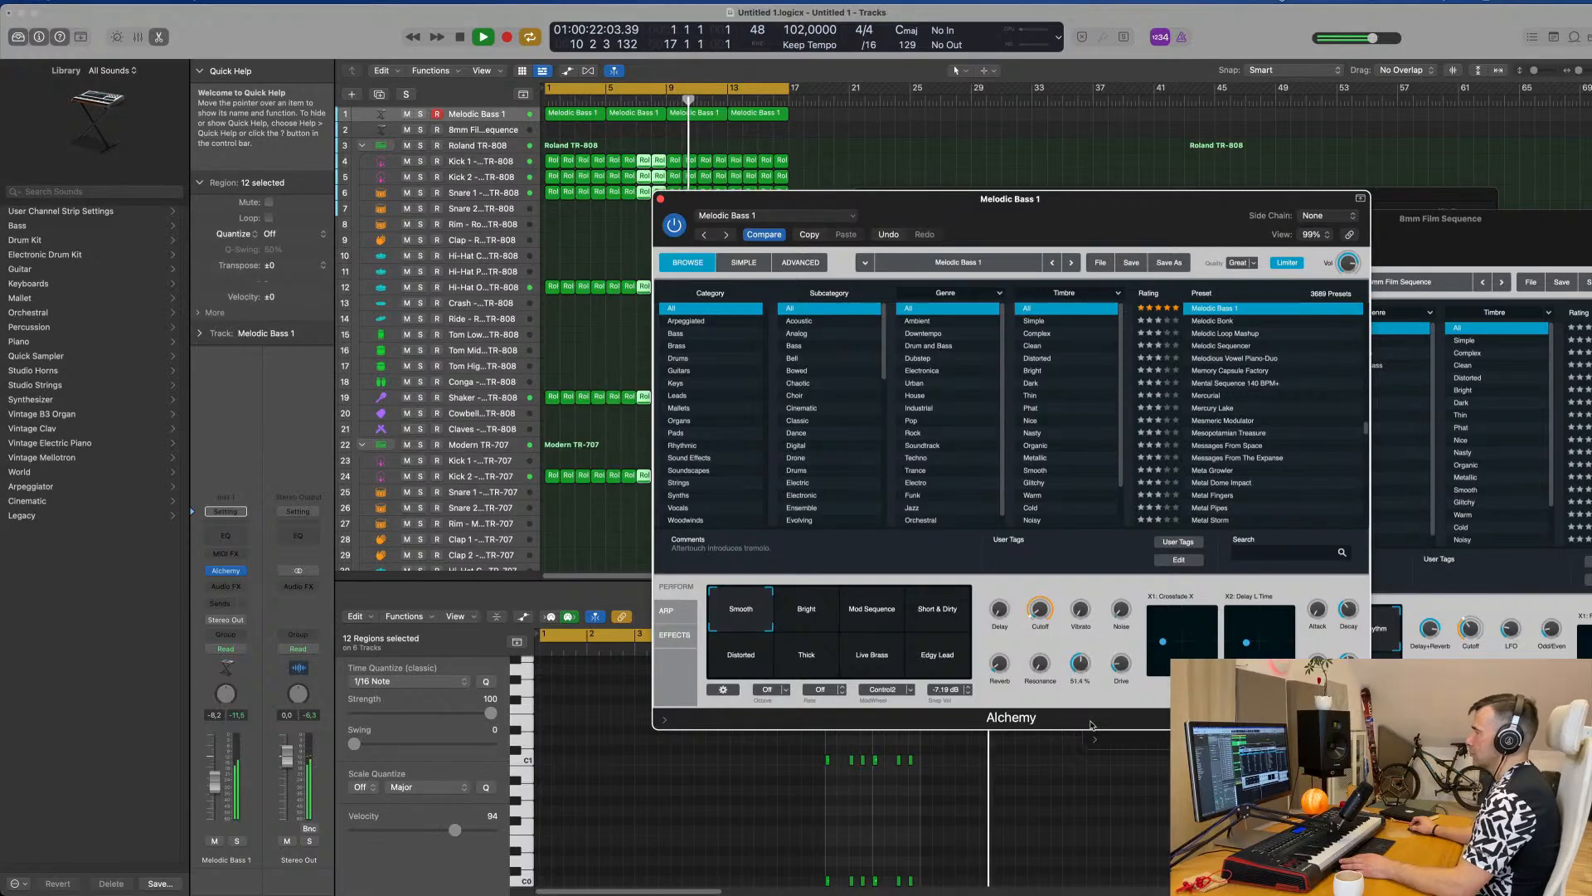
{"action": "left_click_drag", "start_coordinate": [1123, 666], "coordinate": [1125, 647]}
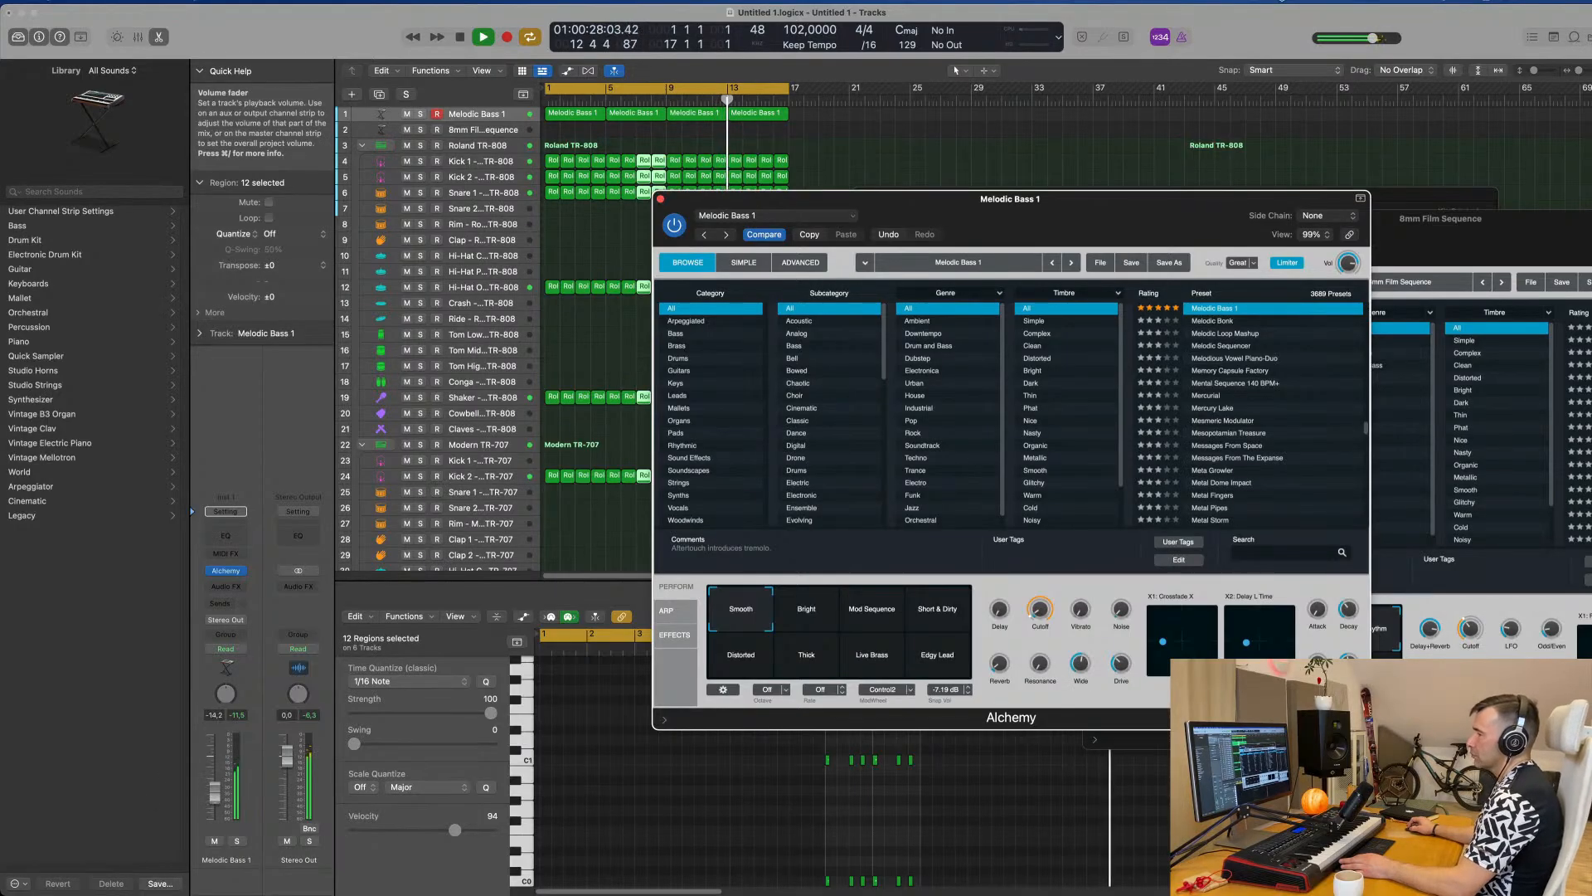
Set the Melodic Bass 1 track's volume to -13.0 dB and close its Alchemy window.
{"action": "left_click_drag", "start_coordinate": [215, 792], "coordinate": [215, 791]}
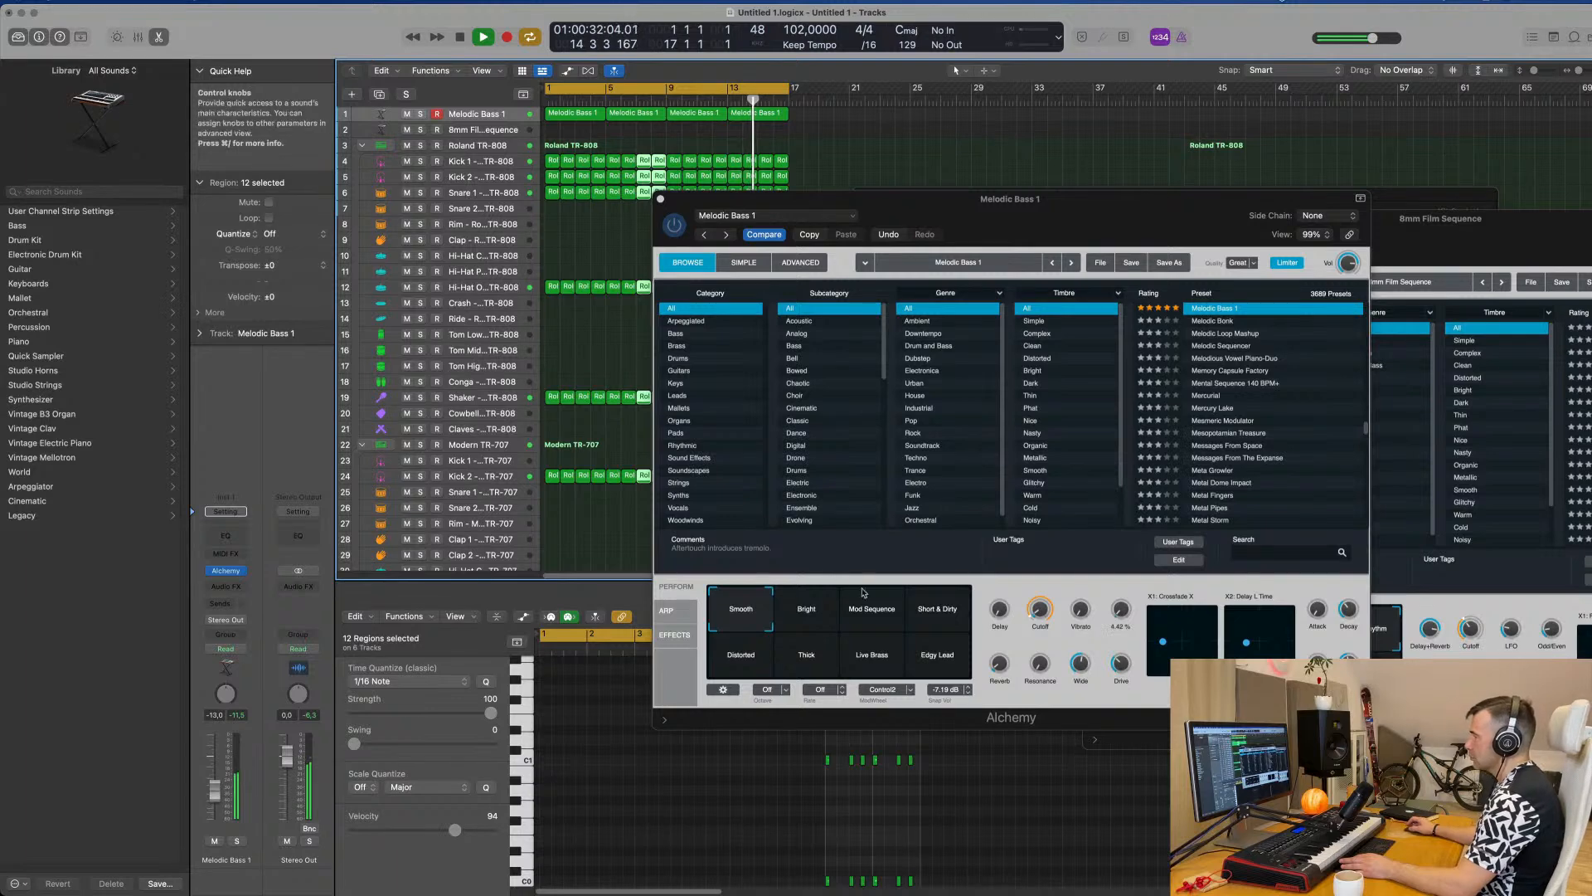
{"action": "left_click_drag", "start_coordinate": [1089, 221], "coordinate": [1063, 279]}
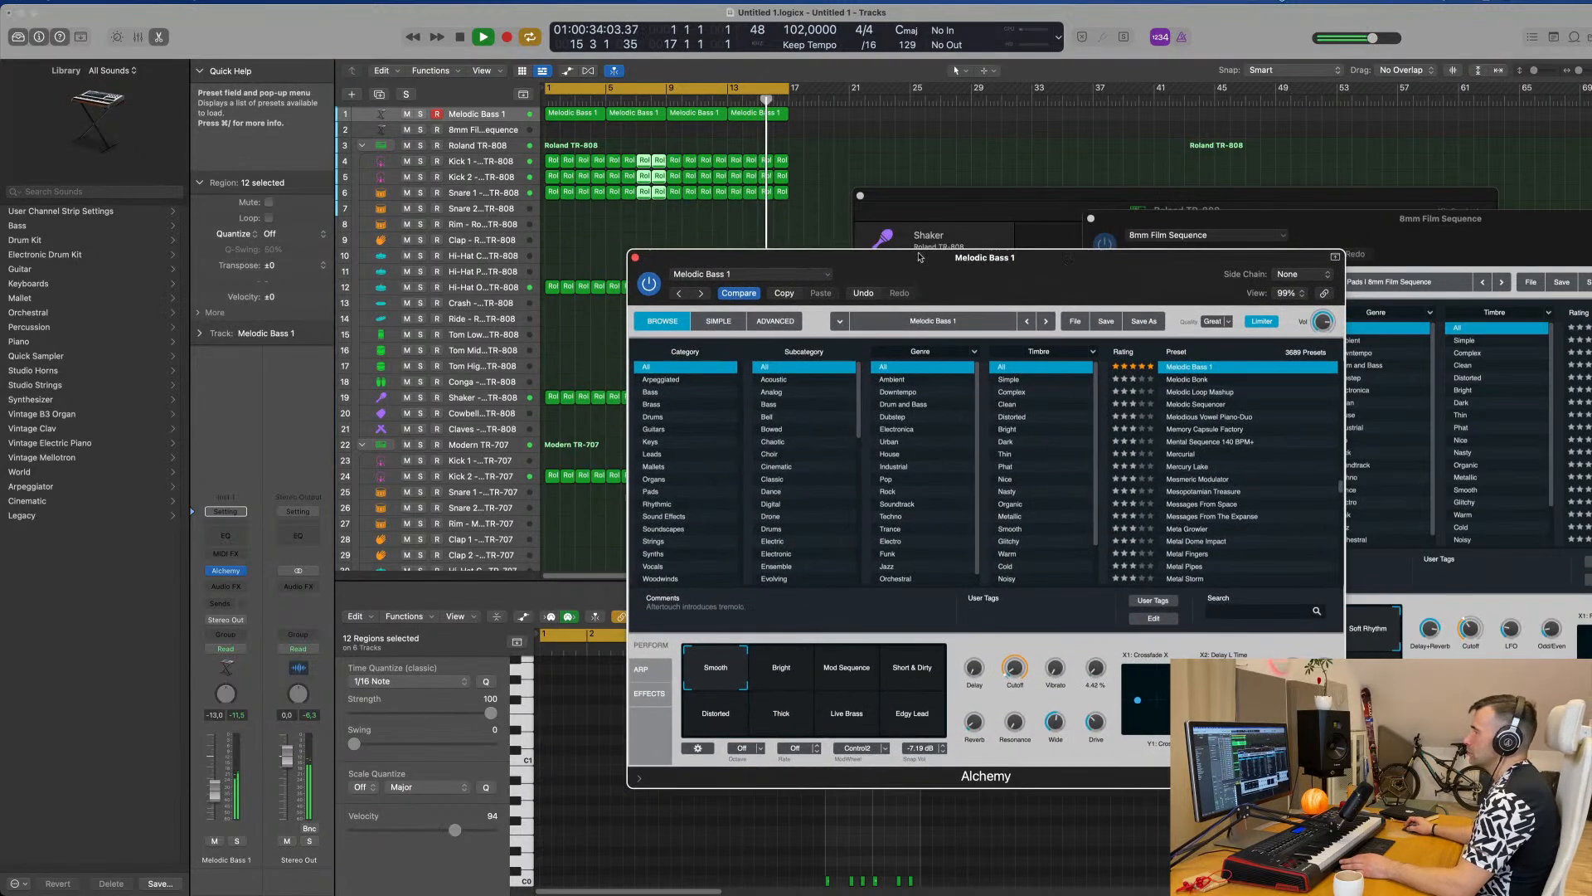
{"action": "left_click", "coordinate": [635, 259]}
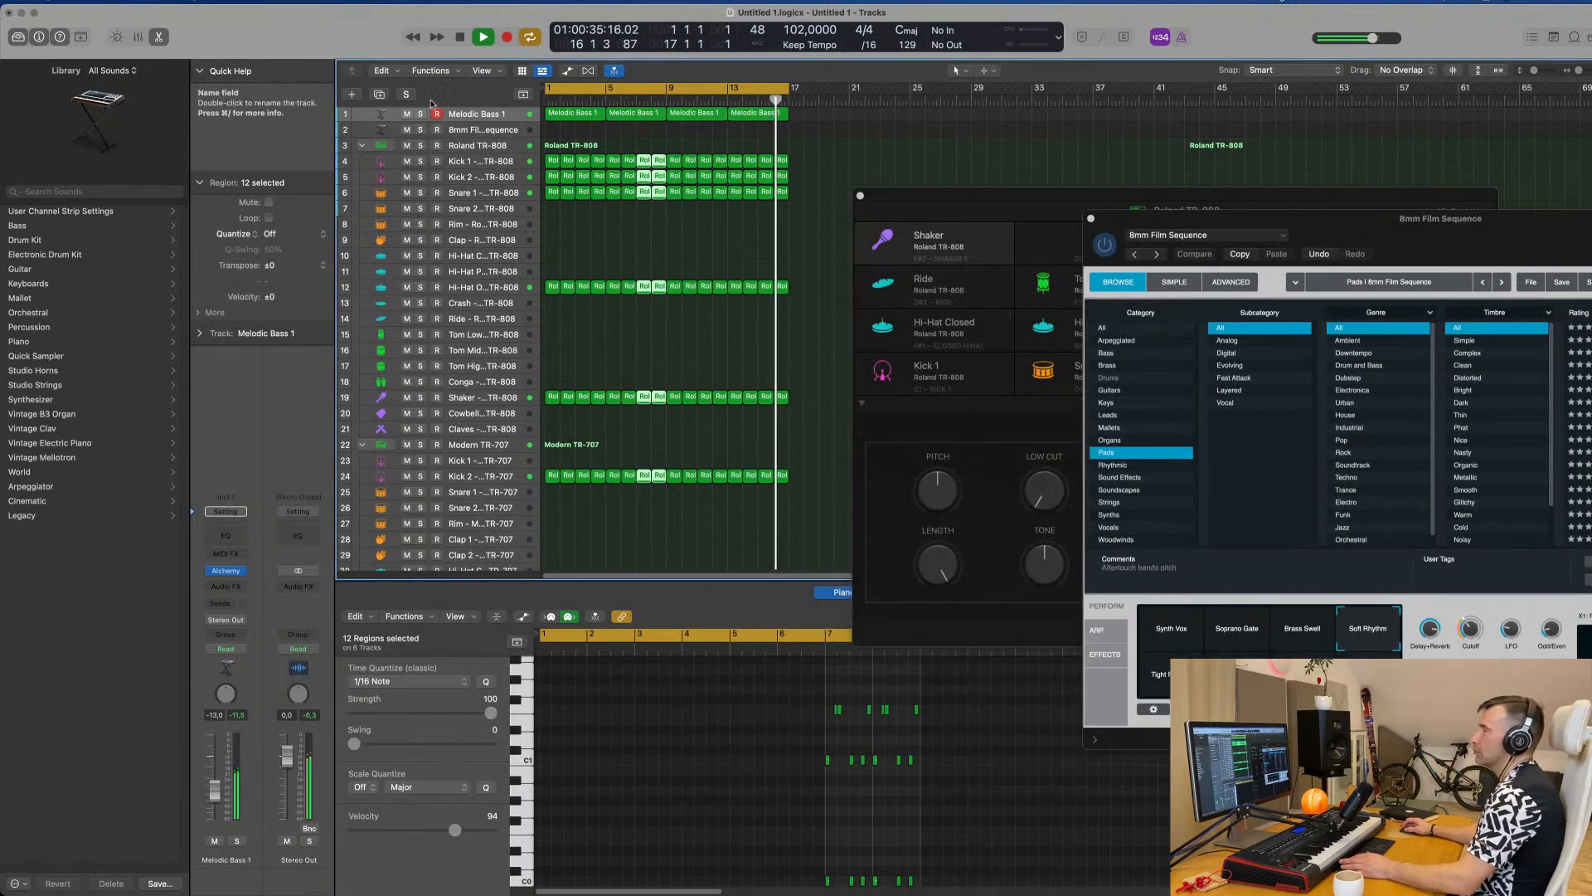
Select the 8mm Film Sequence track, enlarge its track height and set its volume to -17.2 dB.
{"action": "left_click", "coordinate": [485, 132]}
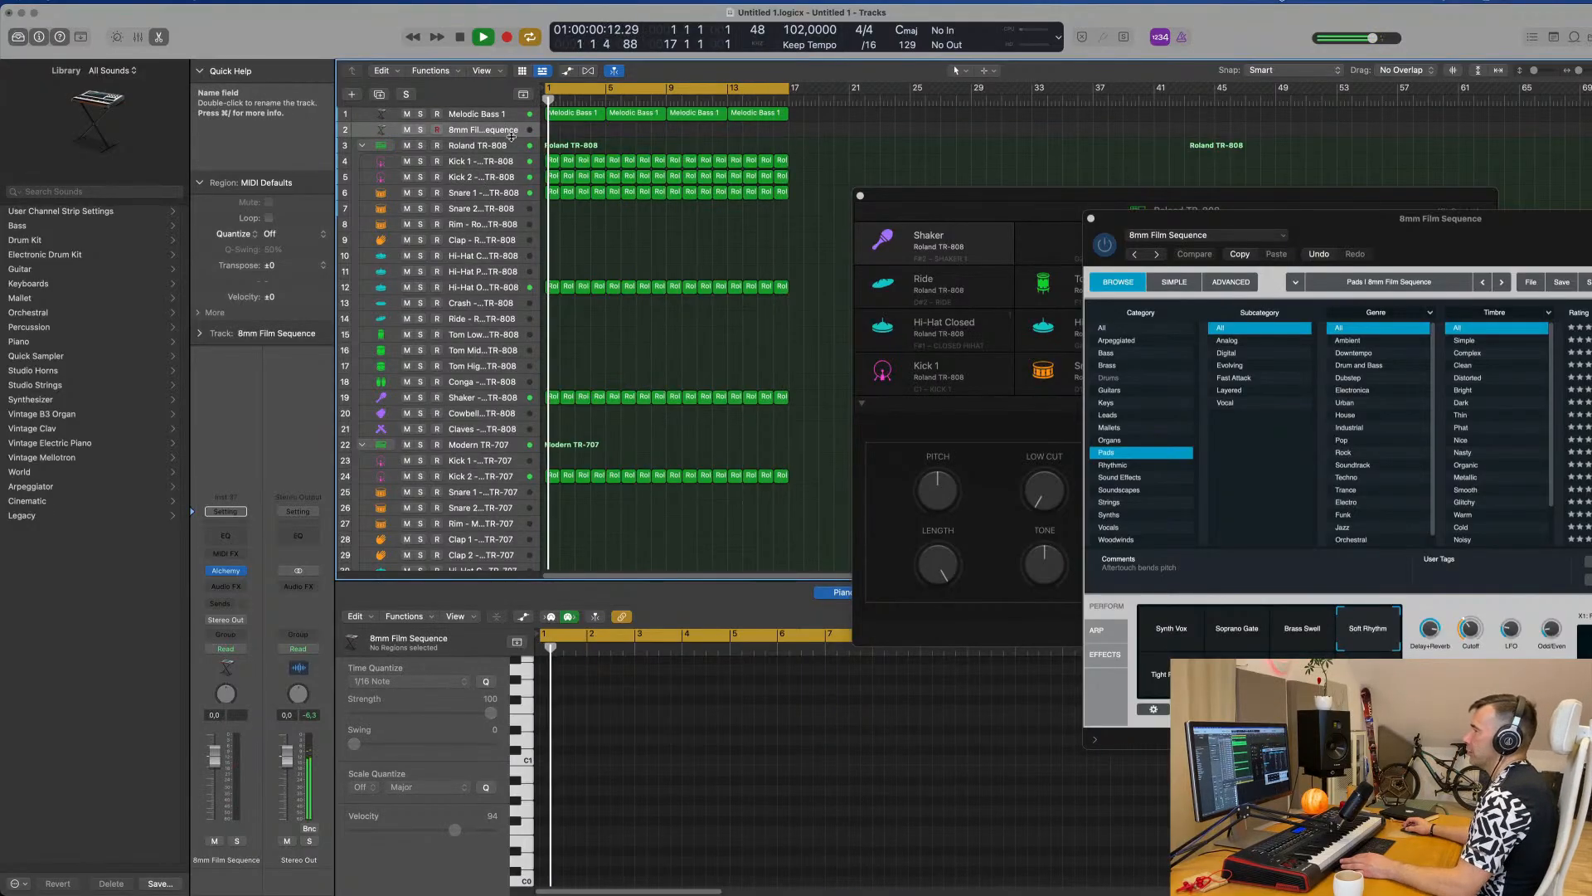
{"action": "left_click_drag", "start_coordinate": [511, 135], "coordinate": [505, 320]}
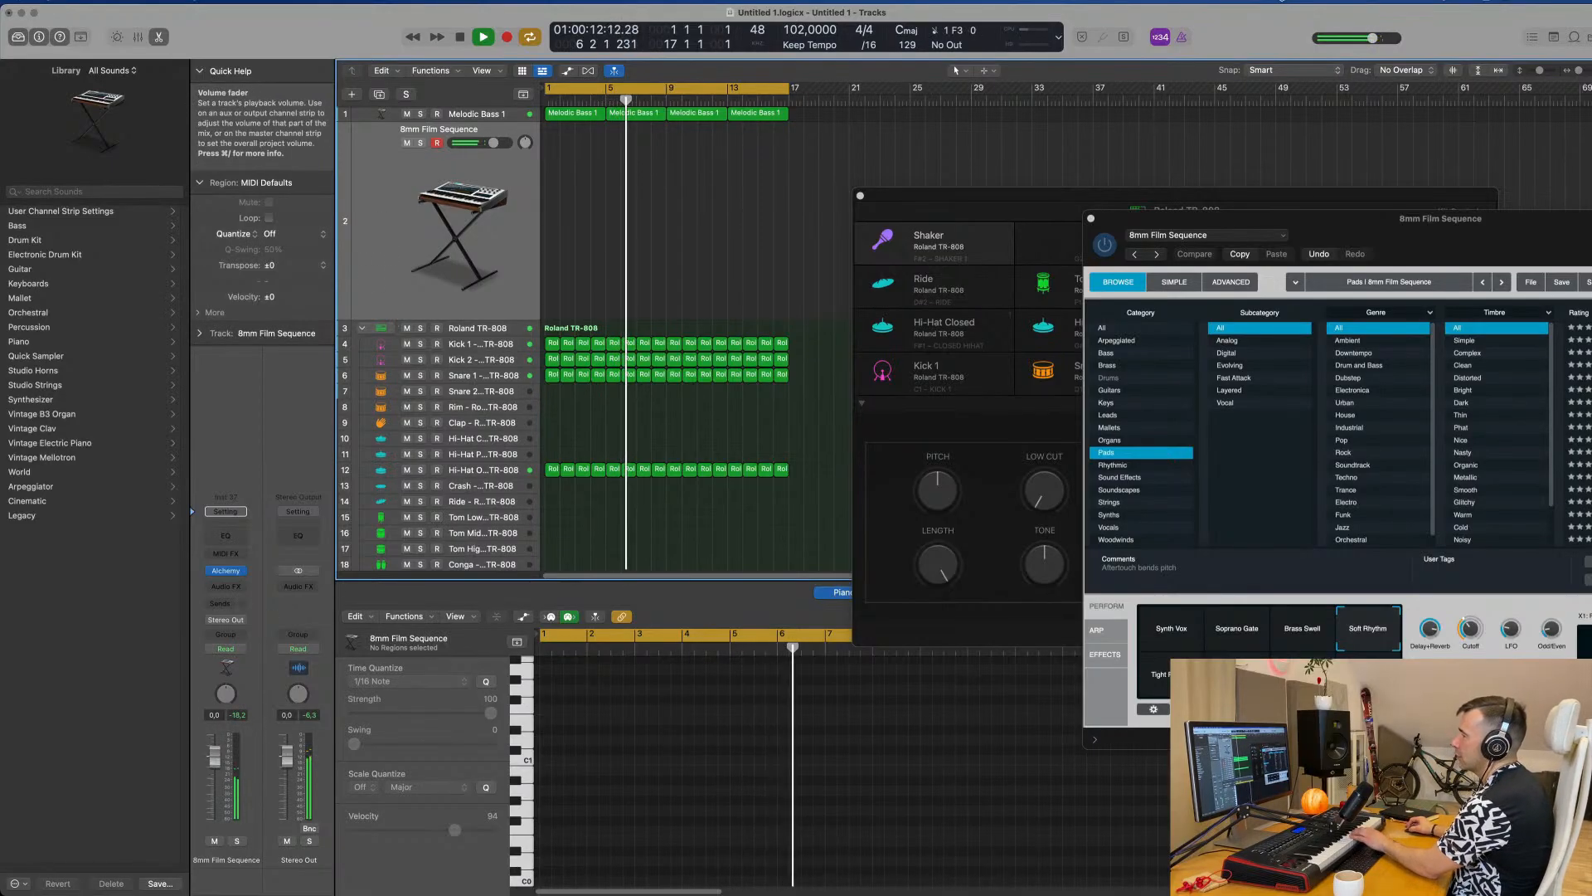
{"action": "left_click_drag", "start_coordinate": [217, 756], "coordinate": [219, 800]}
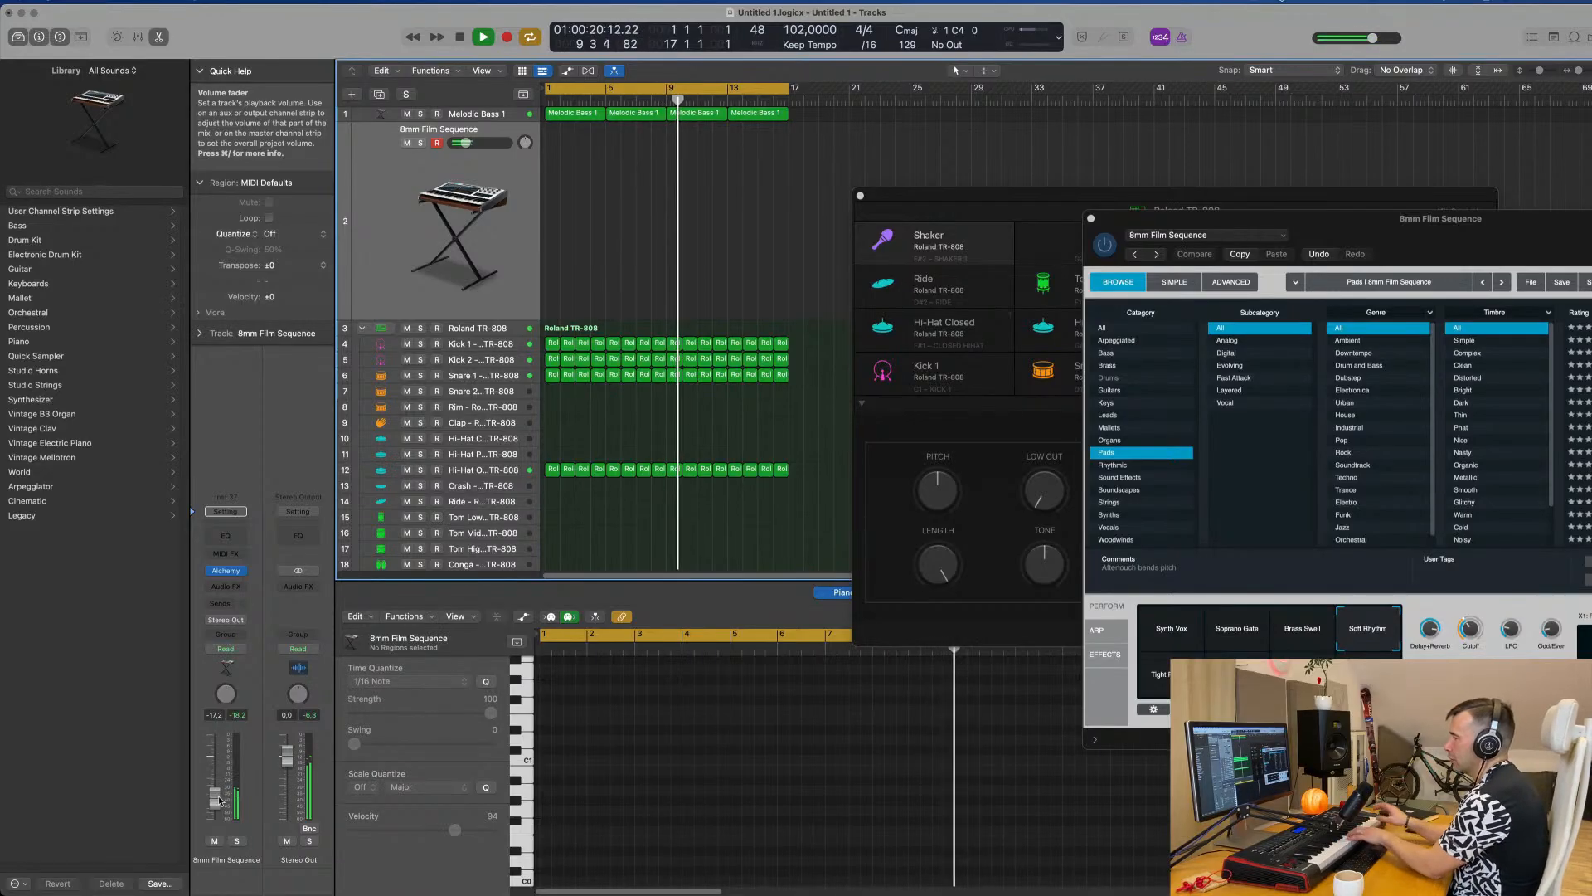
Bring the 8mm Film Sequence Alchemy window into full view and record a pad part on that track through bar 16.
{"action": "left_click", "coordinate": [224, 570]}
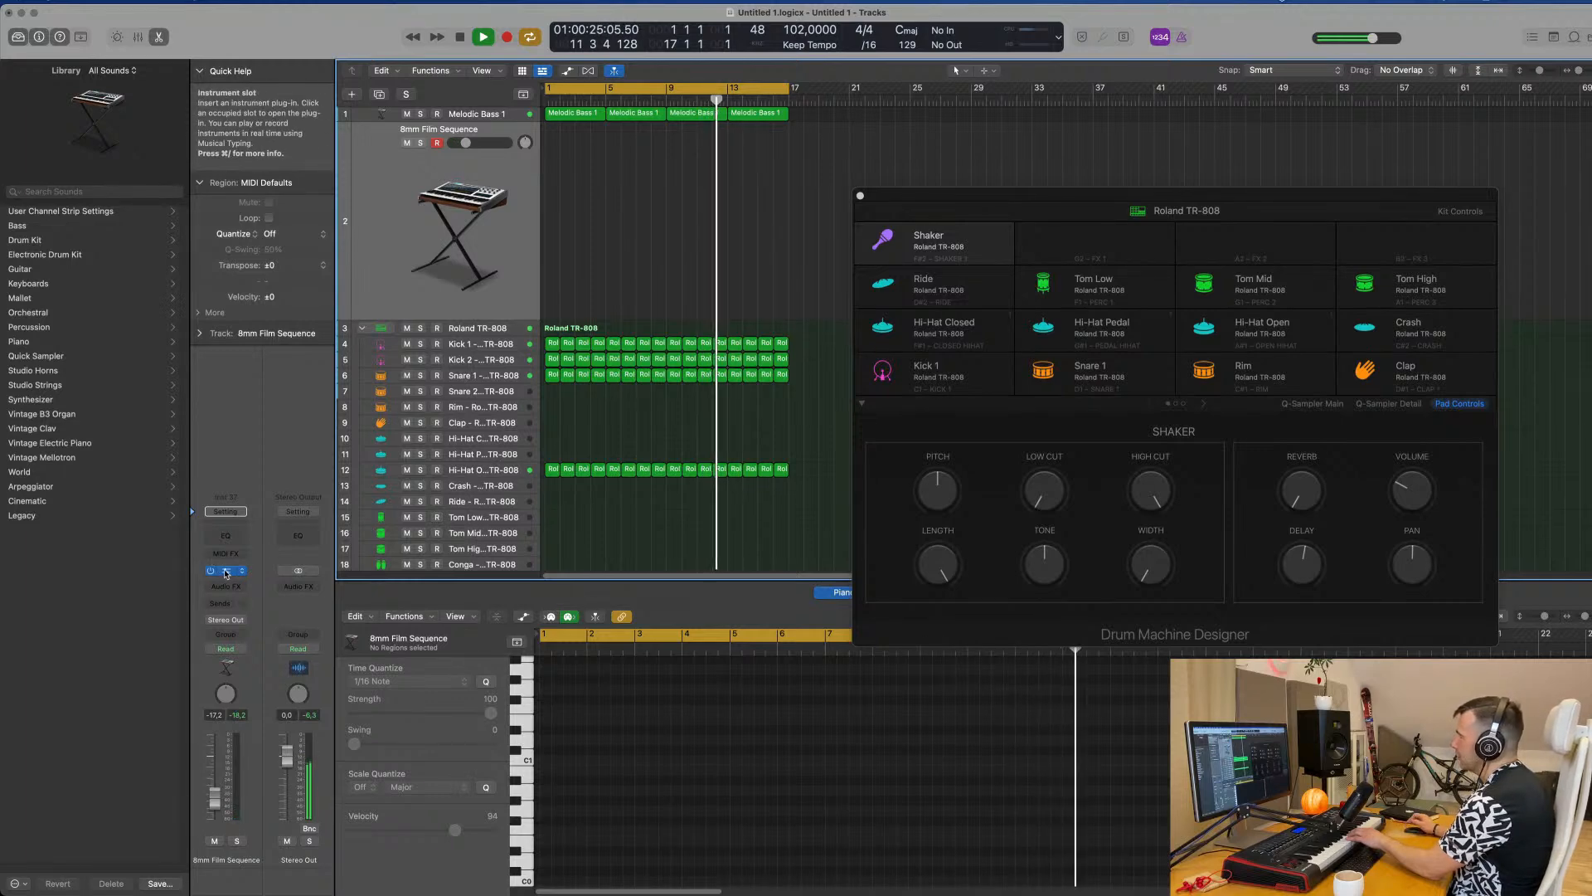
{"action": "left_click", "coordinate": [225, 571]}
{"action": "left_click_drag", "start_coordinate": [1397, 230], "coordinate": [1066, 246]}
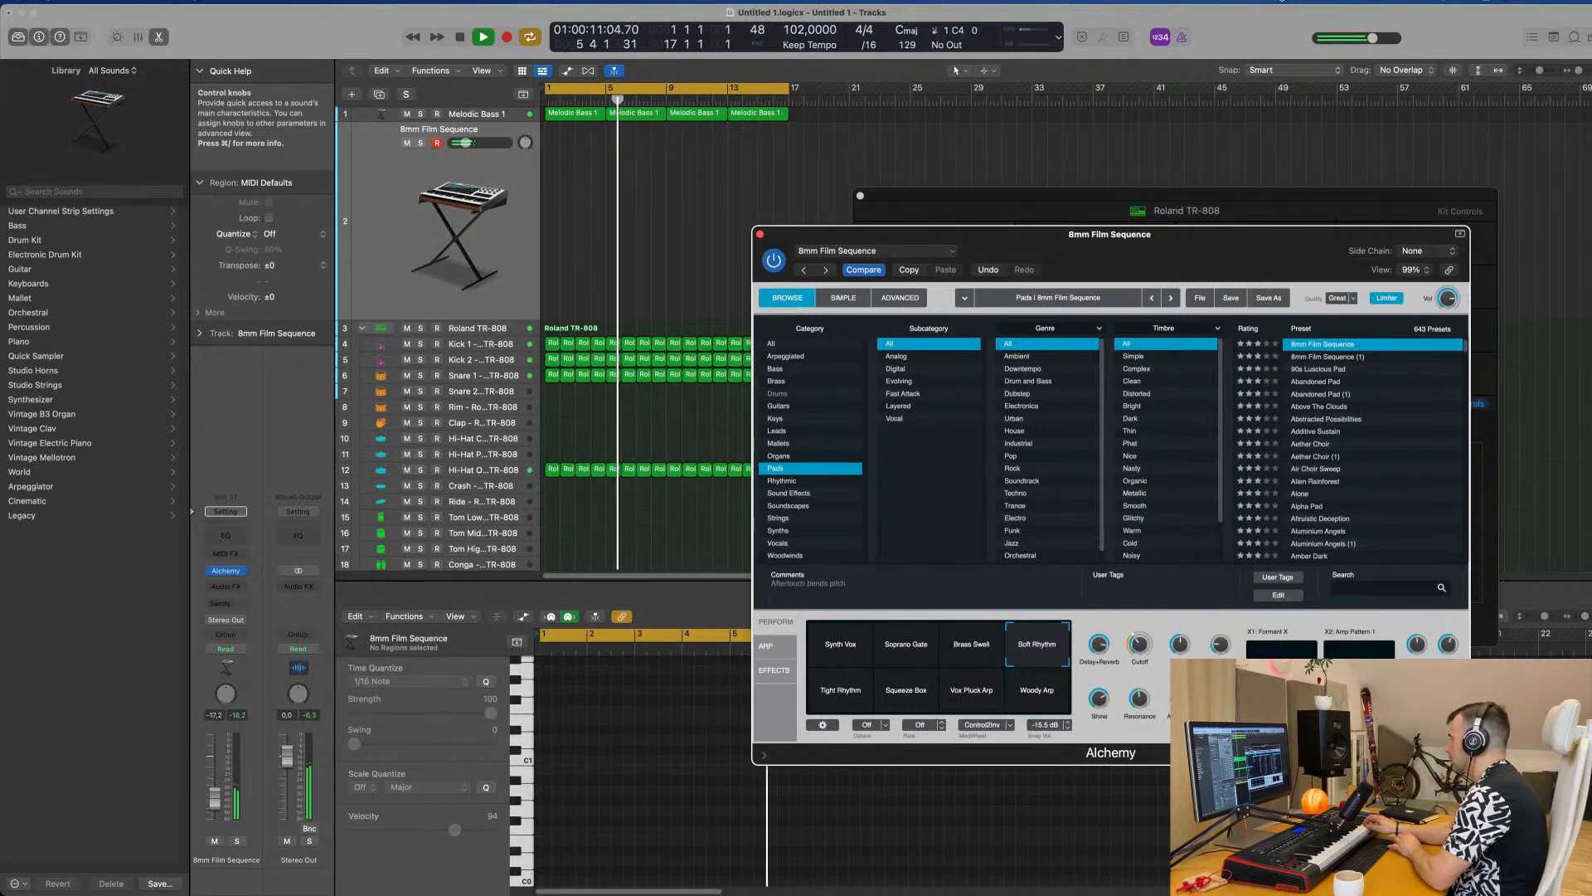
{"action": "key", "text": "r"}
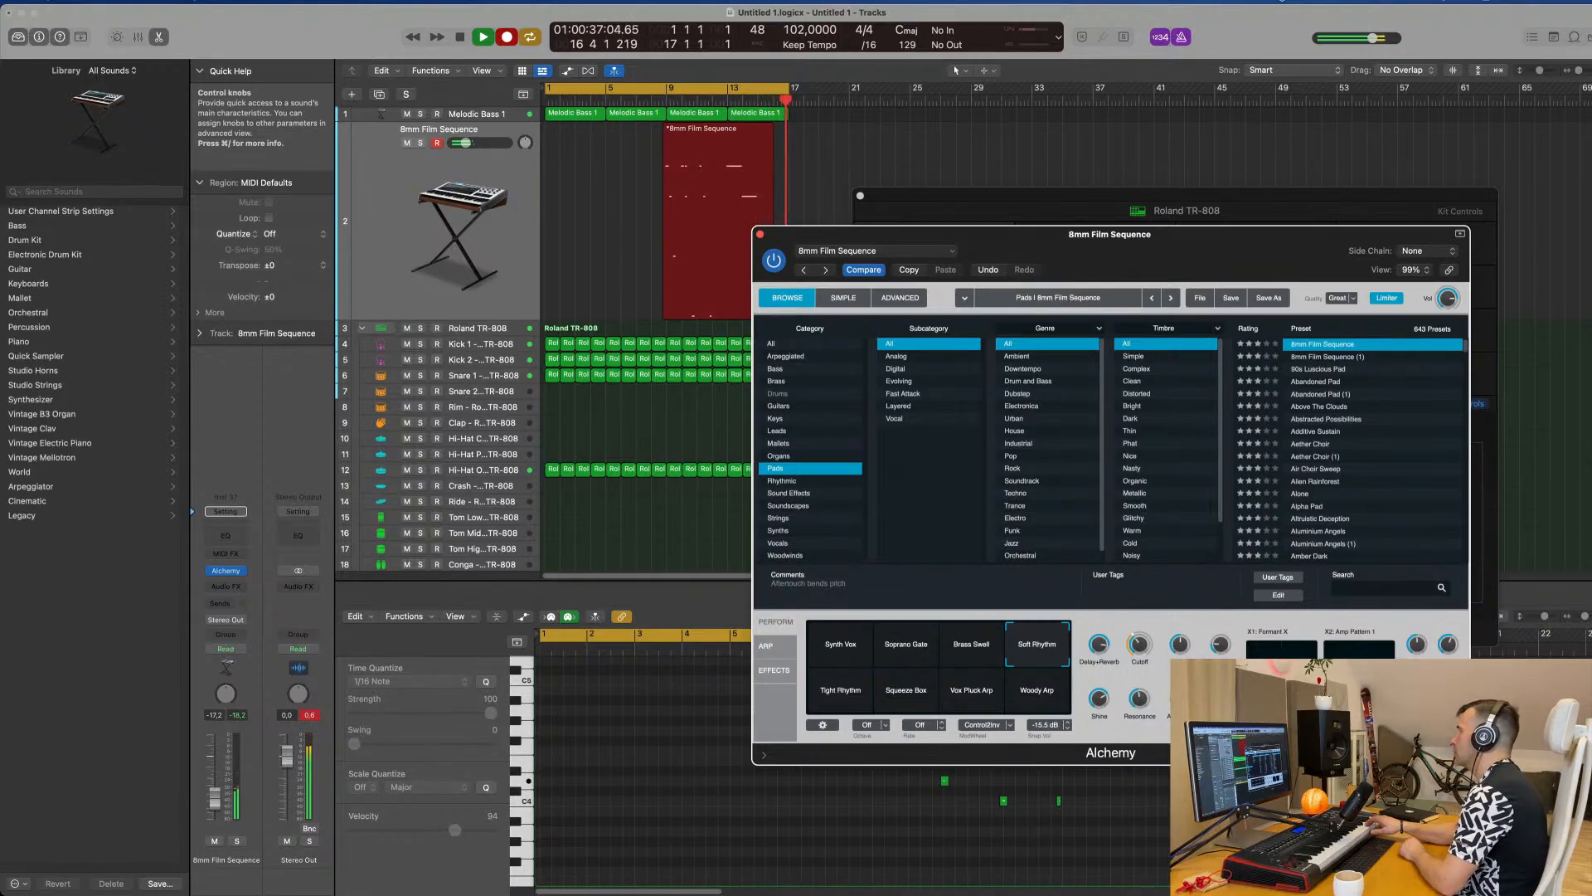
{"action": "key", "text": "space"}
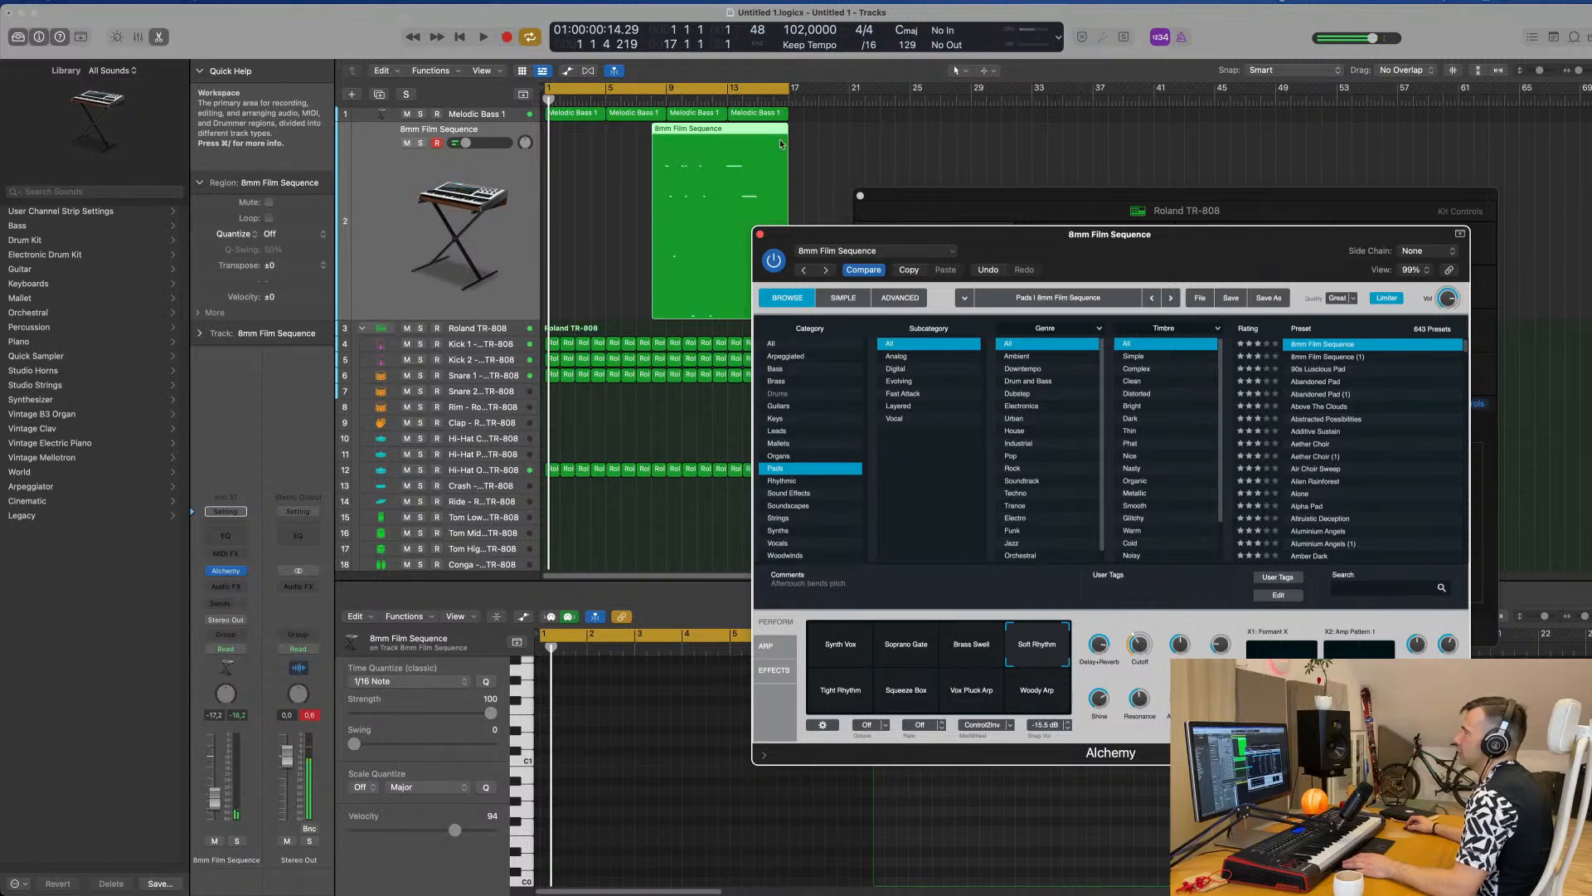
Move the recorded 8mm Film Sequence region to start at bar 1, play it and open it for note editing.
{"action": "left_click_drag", "start_coordinate": [761, 135], "coordinate": [617, 141]}
{"action": "key", "text": "space"}
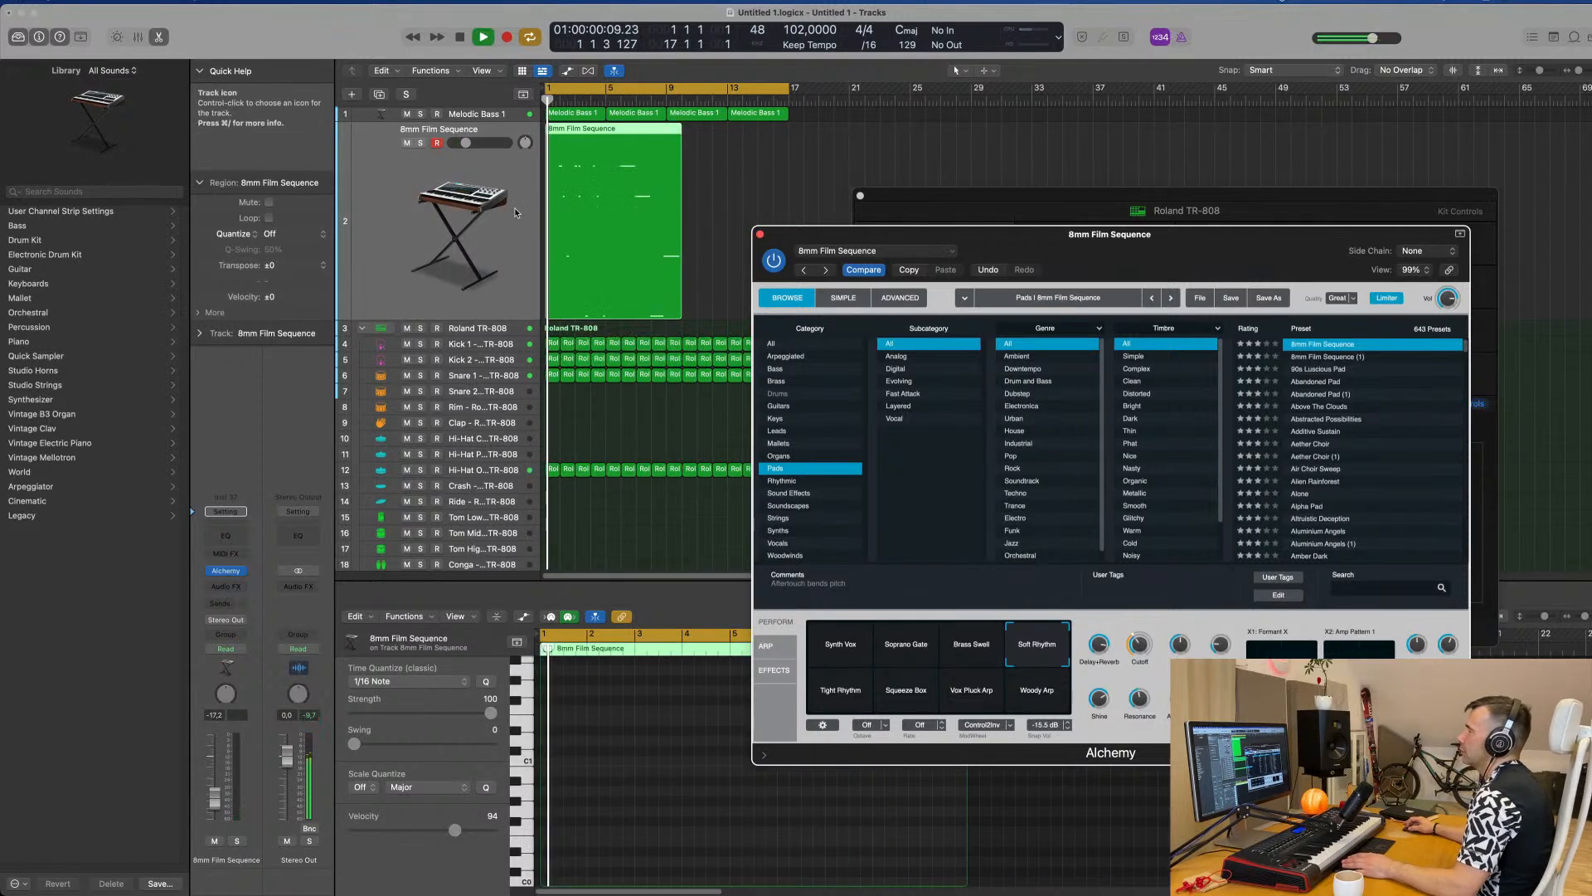
{"action": "double_click", "coordinate": [621, 131]}
{"action": "double_click", "coordinate": [621, 130]}
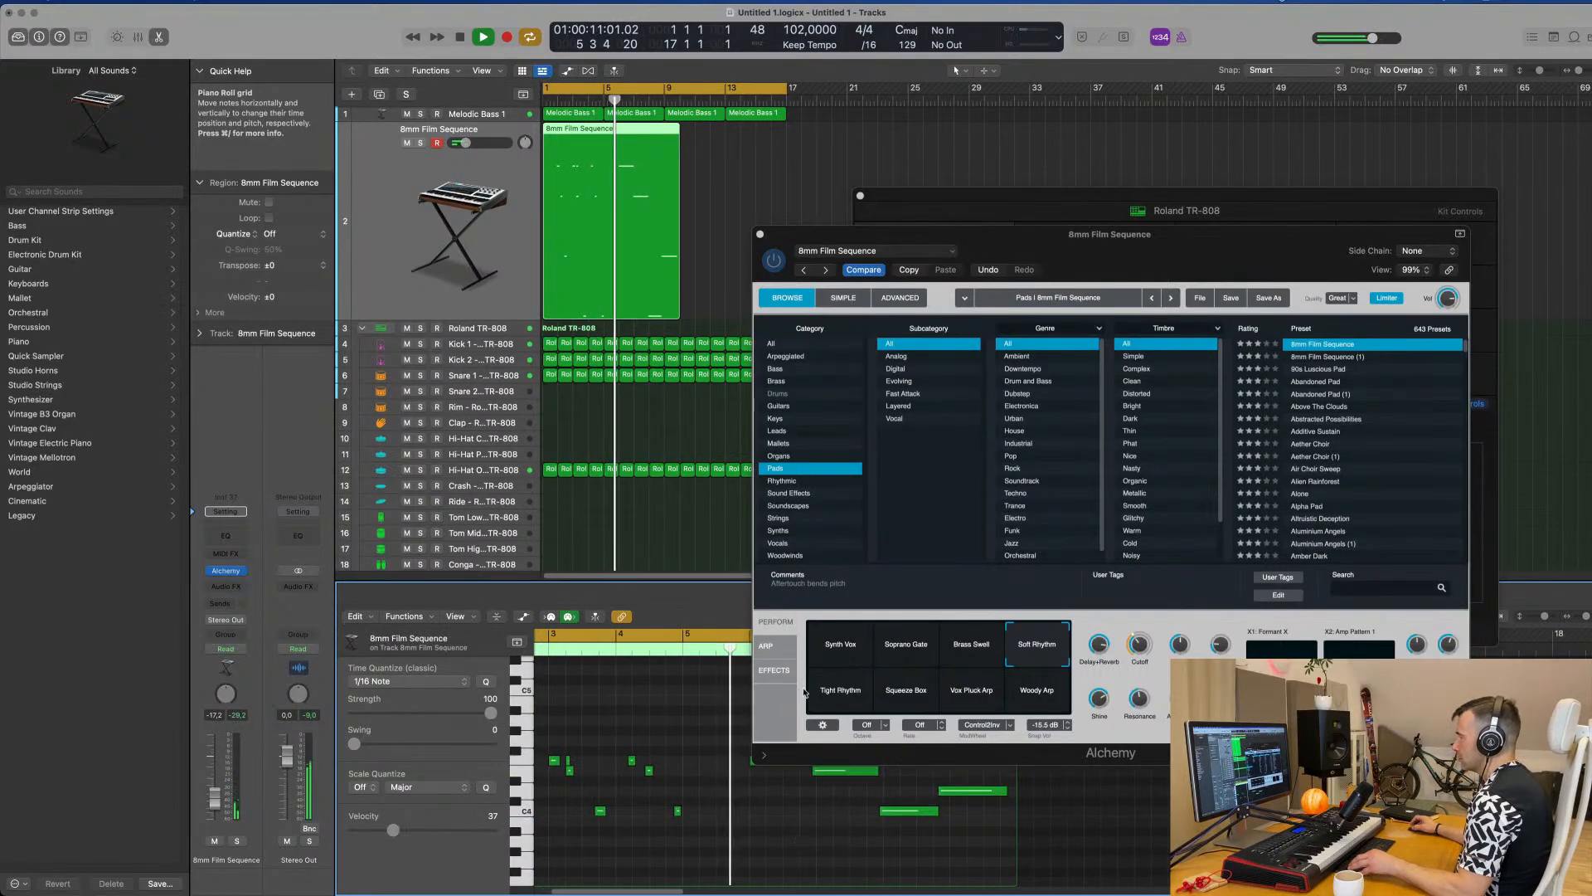
Move the Alchemy window clear of the note editor and play back the recorded pad part from the start.
{"action": "left_click_drag", "start_coordinate": [1067, 257], "coordinate": [1183, 134]}
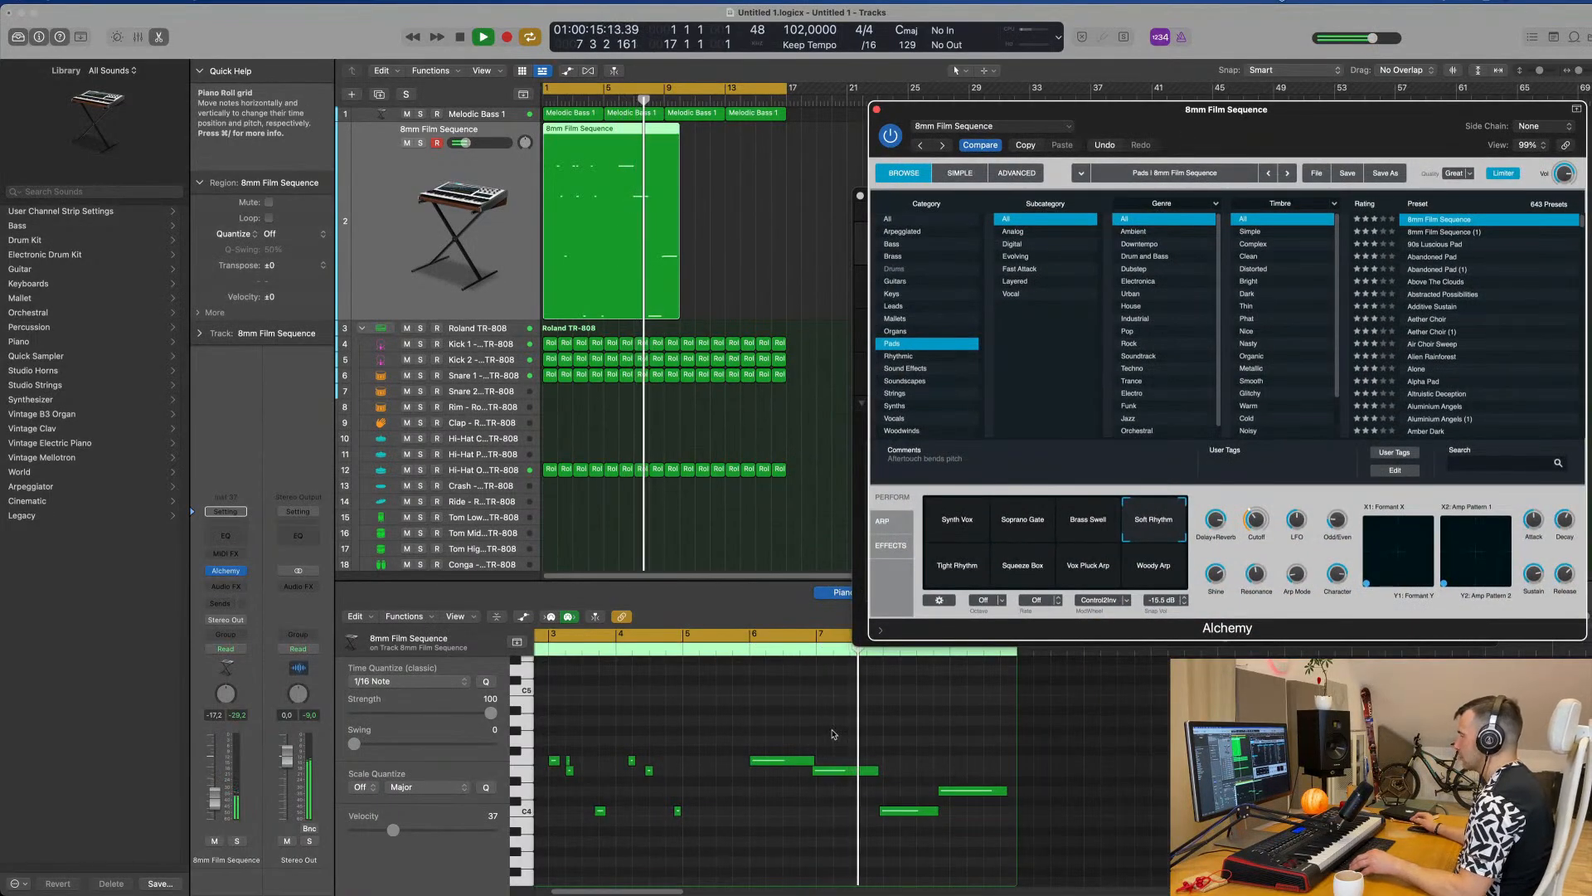
{"action": "left_click", "coordinate": [835, 773]}
{"action": "left_click_drag", "start_coordinate": [833, 773], "coordinate": [839, 772]}
{"action": "key", "text": "space"}
{"action": "key", "text": "space"}
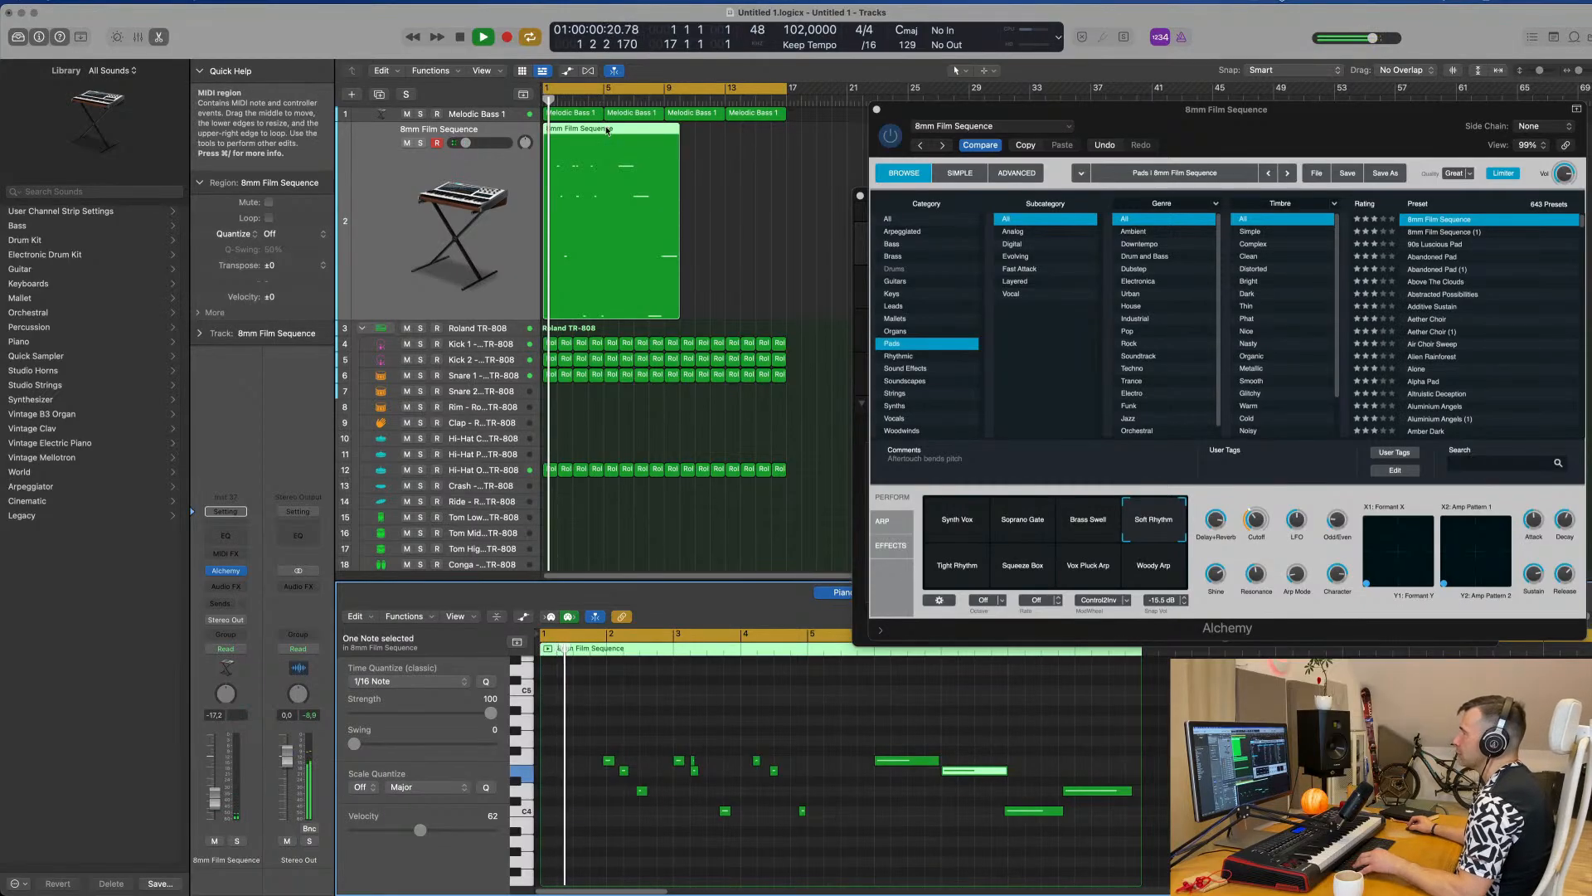
{"action": "key", "text": "space"}
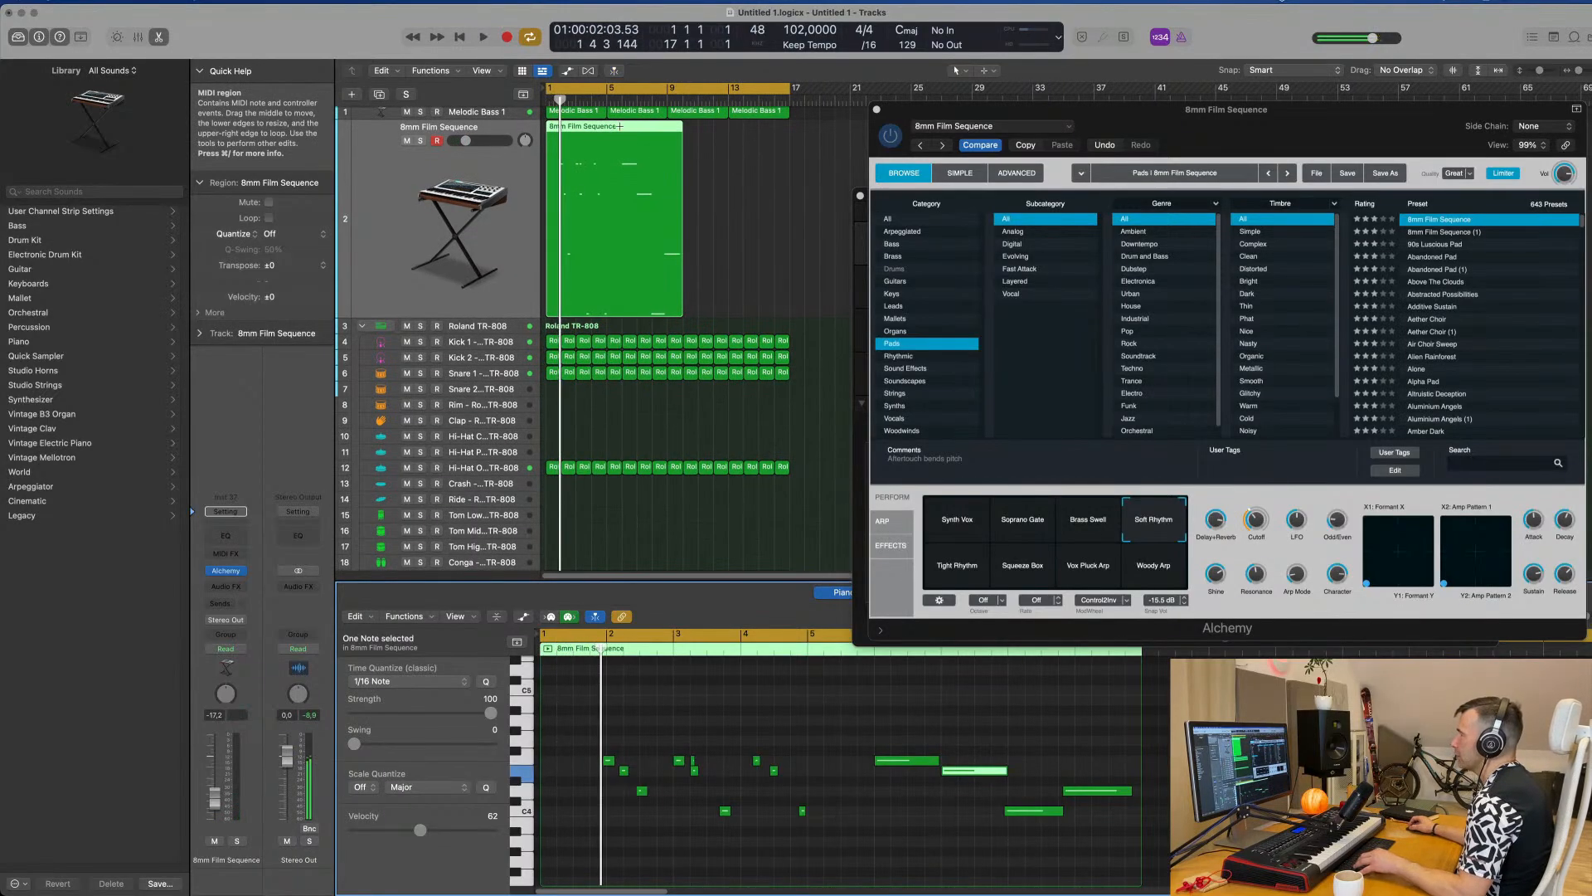
Split the 8mm Film Sequence region near bar 6, delete its first part and move the remaining four-bar part to bar 1.
{"action": "double_click", "coordinate": [622, 127]}
{"action": "left_click", "coordinate": [598, 128]}
{"action": "key", "text": "Delete"}
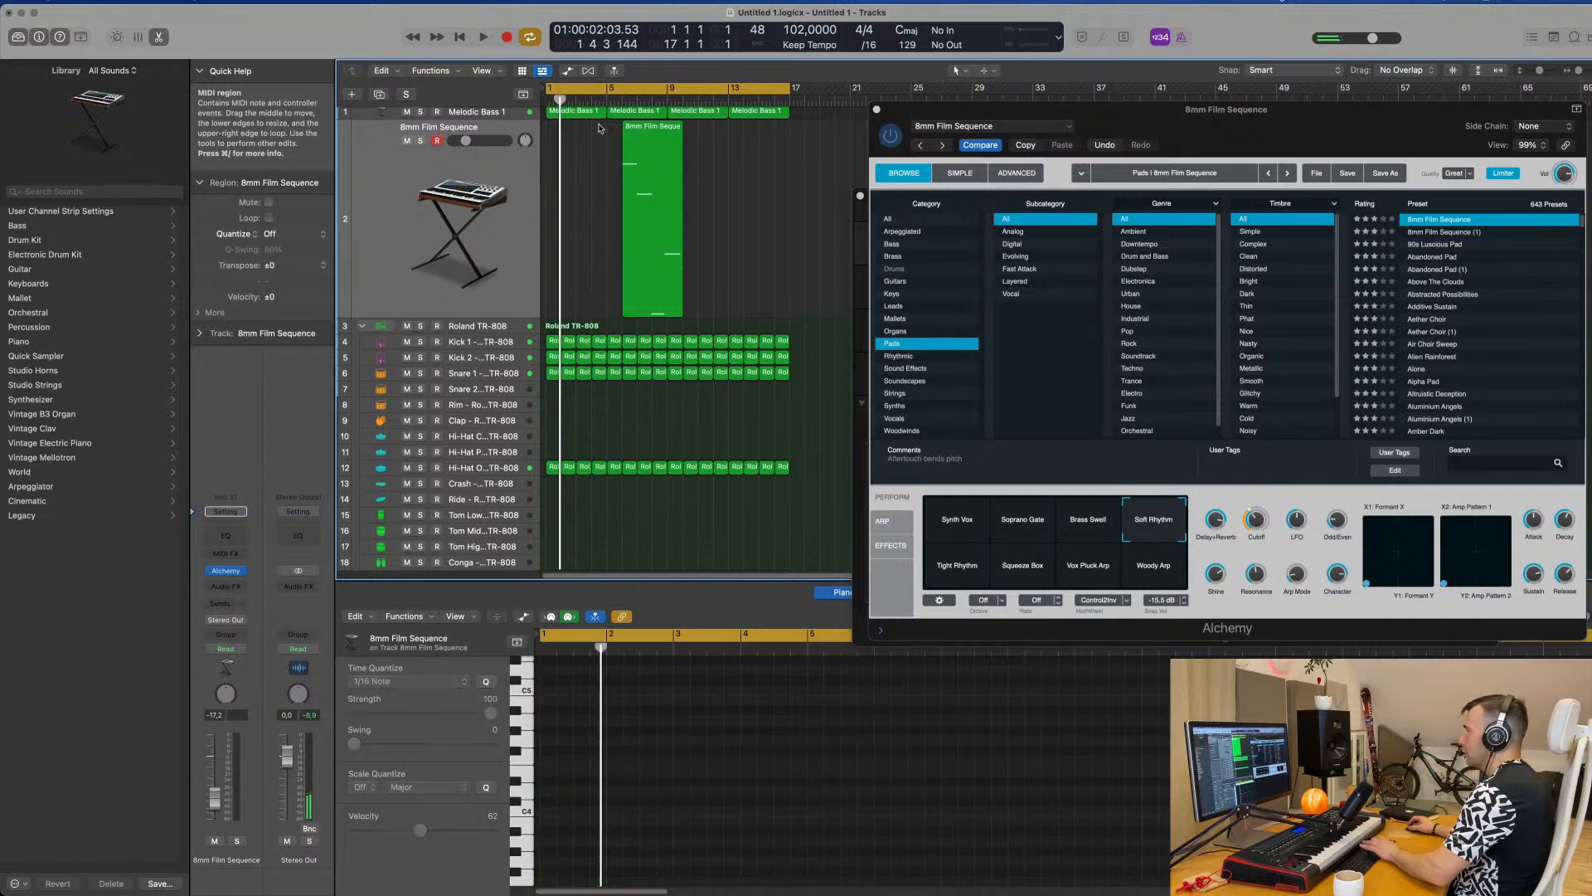
{"action": "left_click_drag", "start_coordinate": [657, 126], "coordinate": [583, 126]}
Play the trimmed four-bar pad region and examine the length and position of its notes.
{"action": "key", "text": "space"}
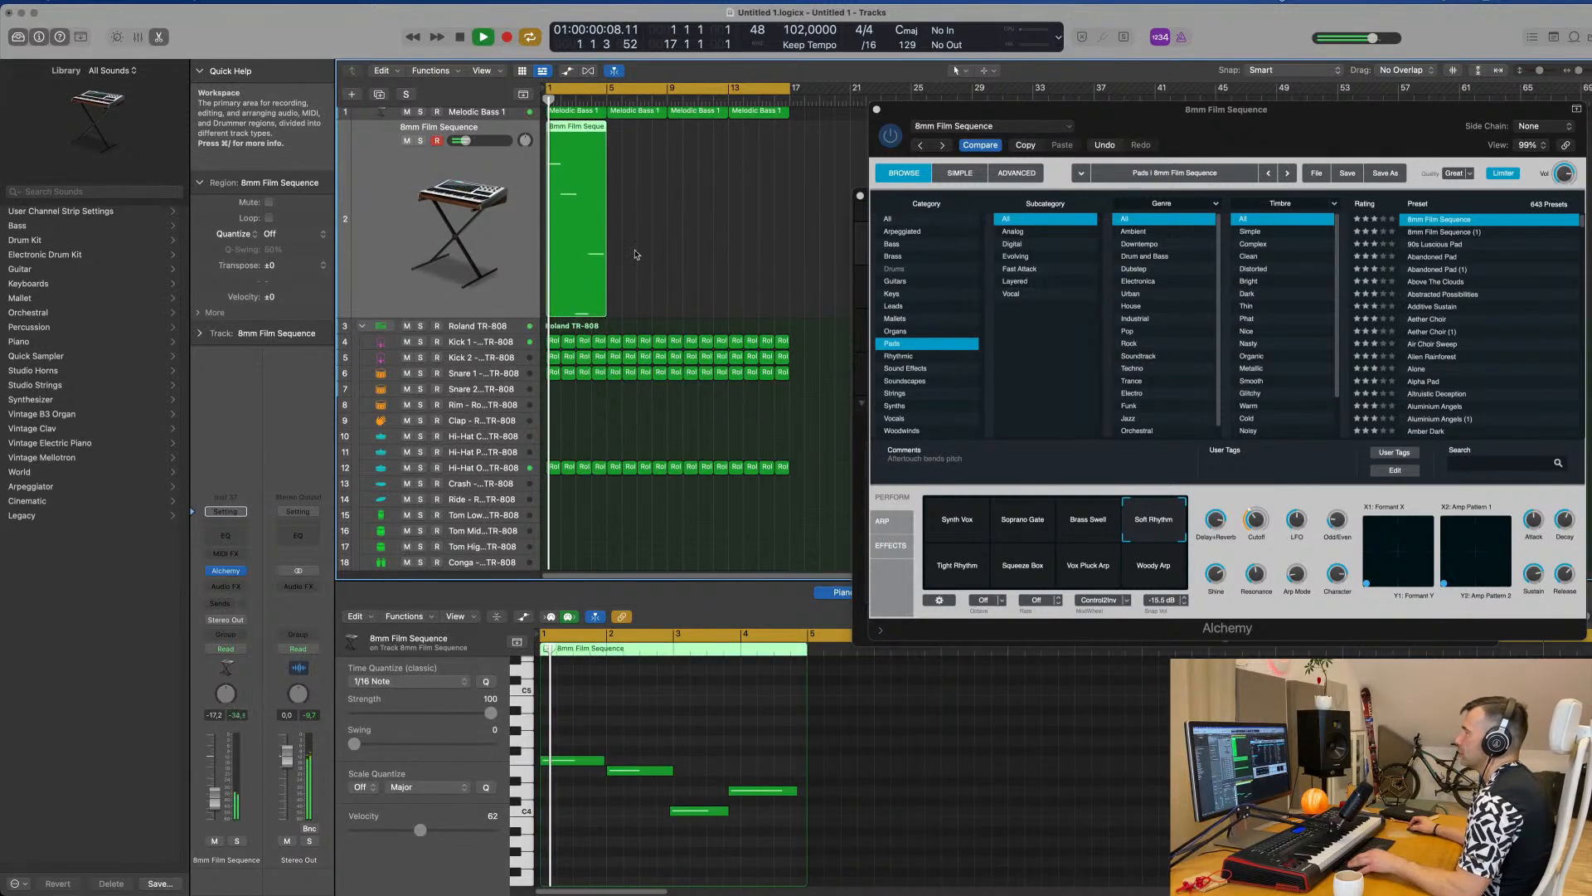
{"action": "scroll", "coordinate": [707, 724], "scroll_direction": "up", "scroll_amount": 3}
{"action": "scroll", "coordinate": [710, 725], "scroll_direction": "down", "scroll_amount": 2}
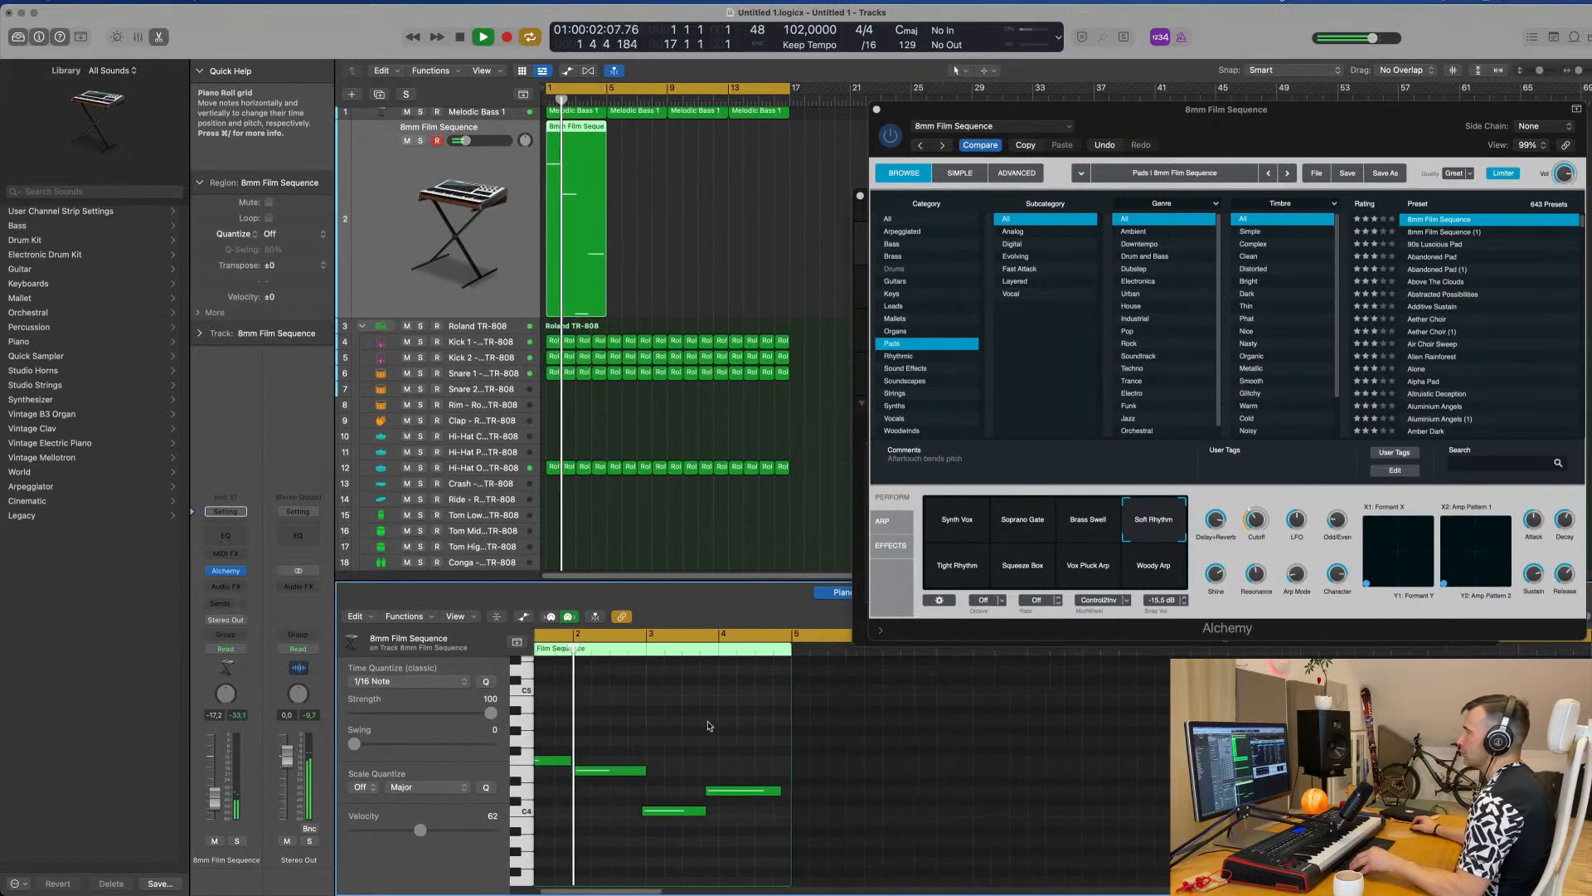
{"action": "scroll", "coordinate": [709, 726], "scroll_direction": "down", "scroll_amount": 3}
{"action": "scroll", "coordinate": [710, 725], "scroll_direction": "up", "scroll_amount": 5}
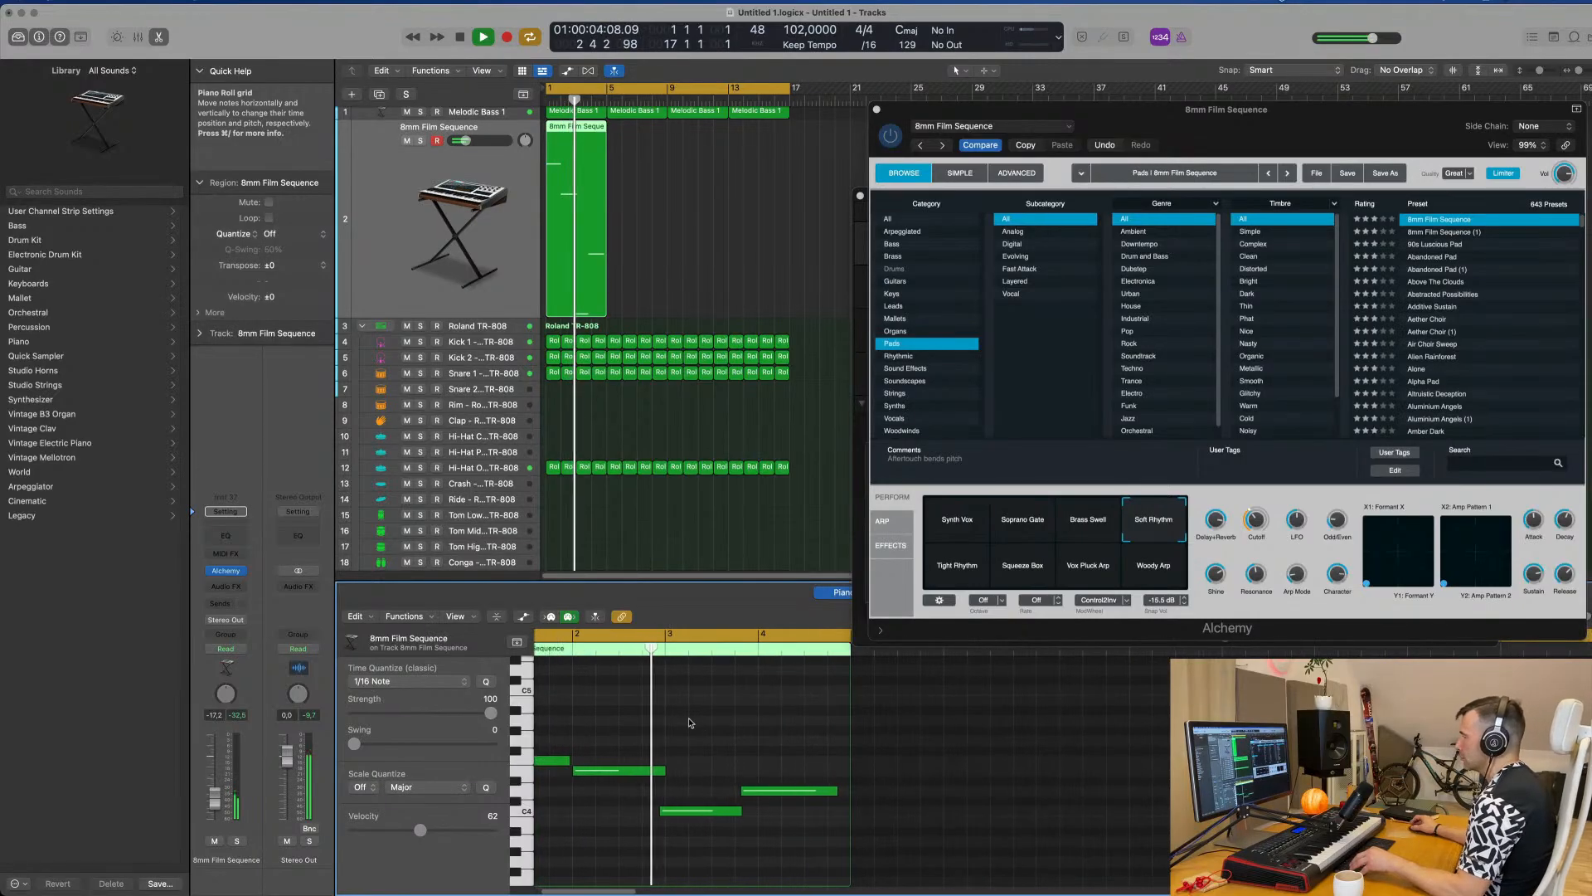
{"action": "scroll", "coordinate": [706, 751], "scroll_direction": "up", "scroll_amount": 2}
{"action": "scroll", "coordinate": [710, 747], "scroll_direction": "down", "scroll_amount": 3}
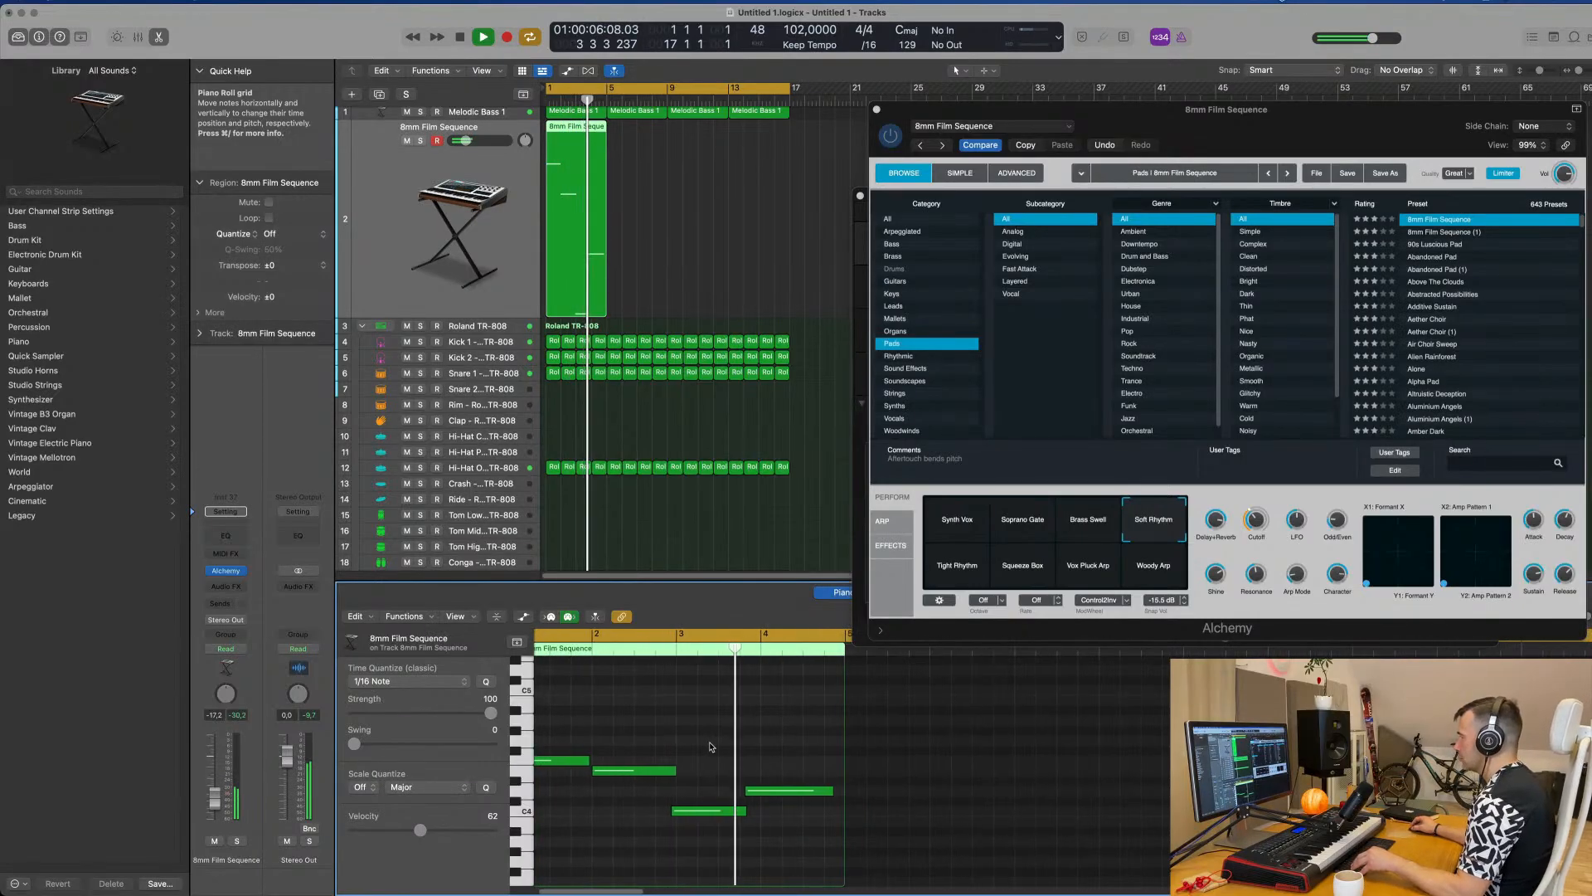
{"action": "scroll", "coordinate": [710, 747], "scroll_direction": "up", "scroll_amount": 1}
{"action": "scroll", "coordinate": [718, 746], "scroll_direction": "left", "scroll_amount": 2}
{"action": "scroll", "coordinate": [731, 744], "scroll_direction": "down", "scroll_amount": 1}
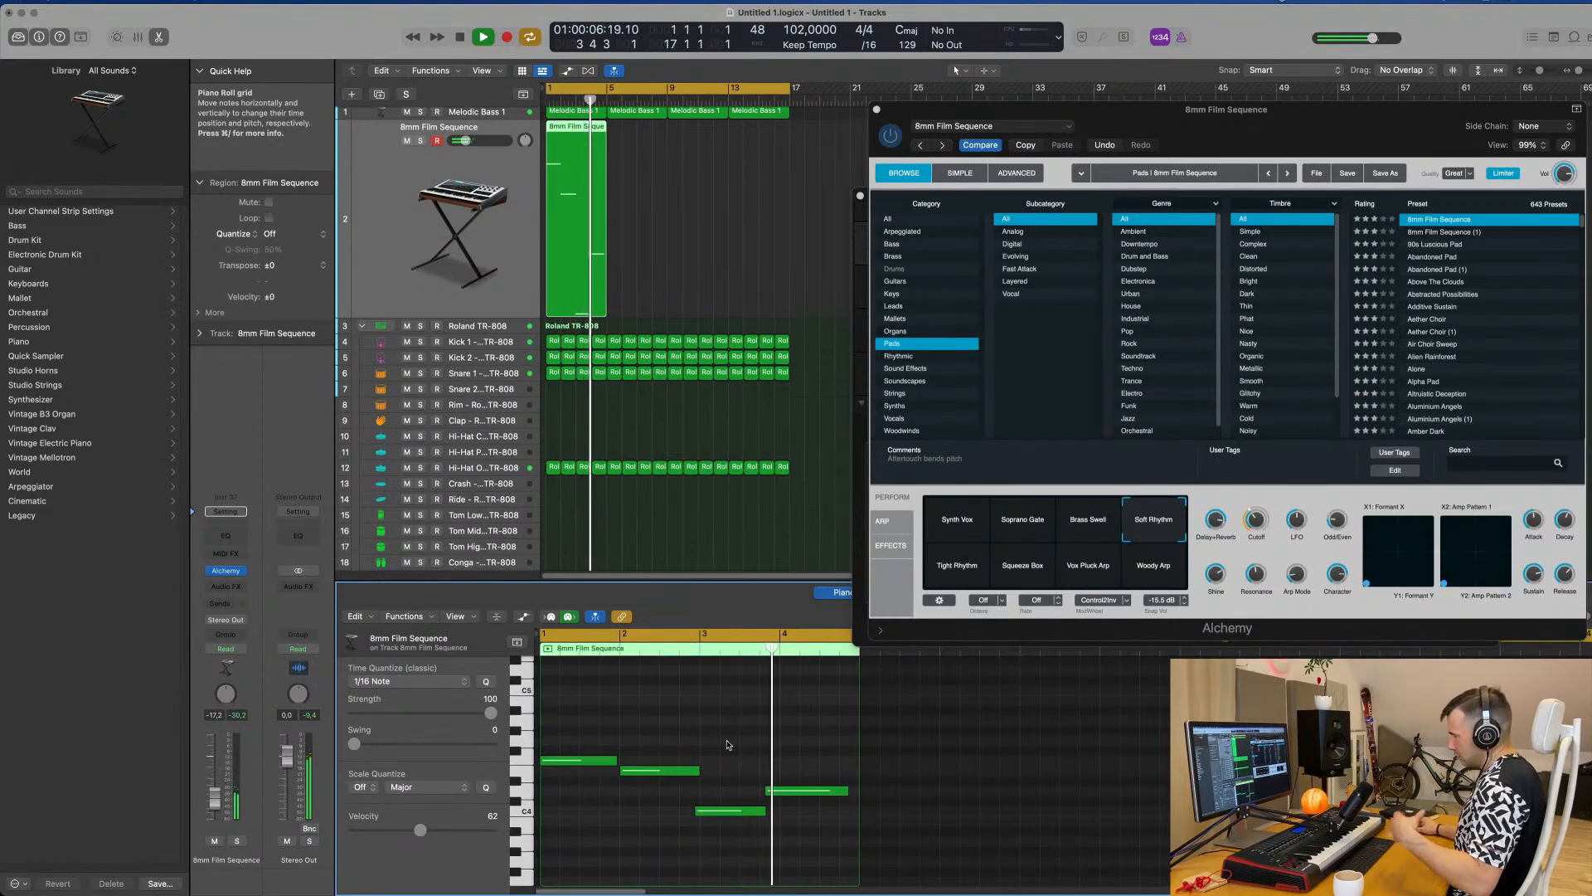
{"action": "key", "text": "space"}
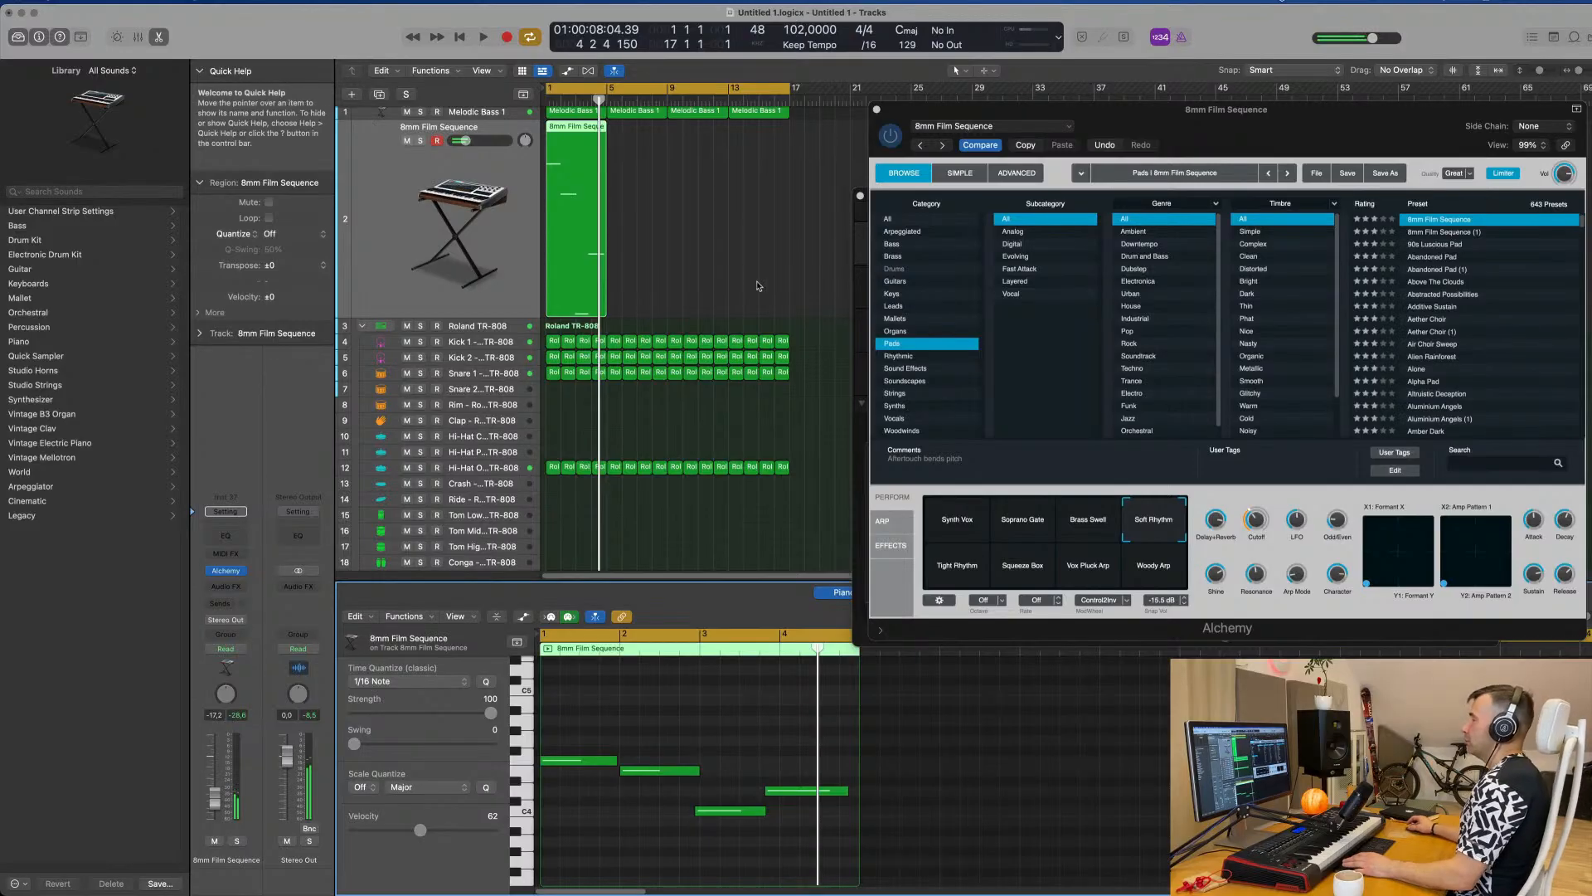
Repeat the four-bar 8mm Film Sequence region three times so that the pad fills all 16 bars.
{"action": "left_click_drag", "start_coordinate": [651, 218], "coordinate": [592, 238]}
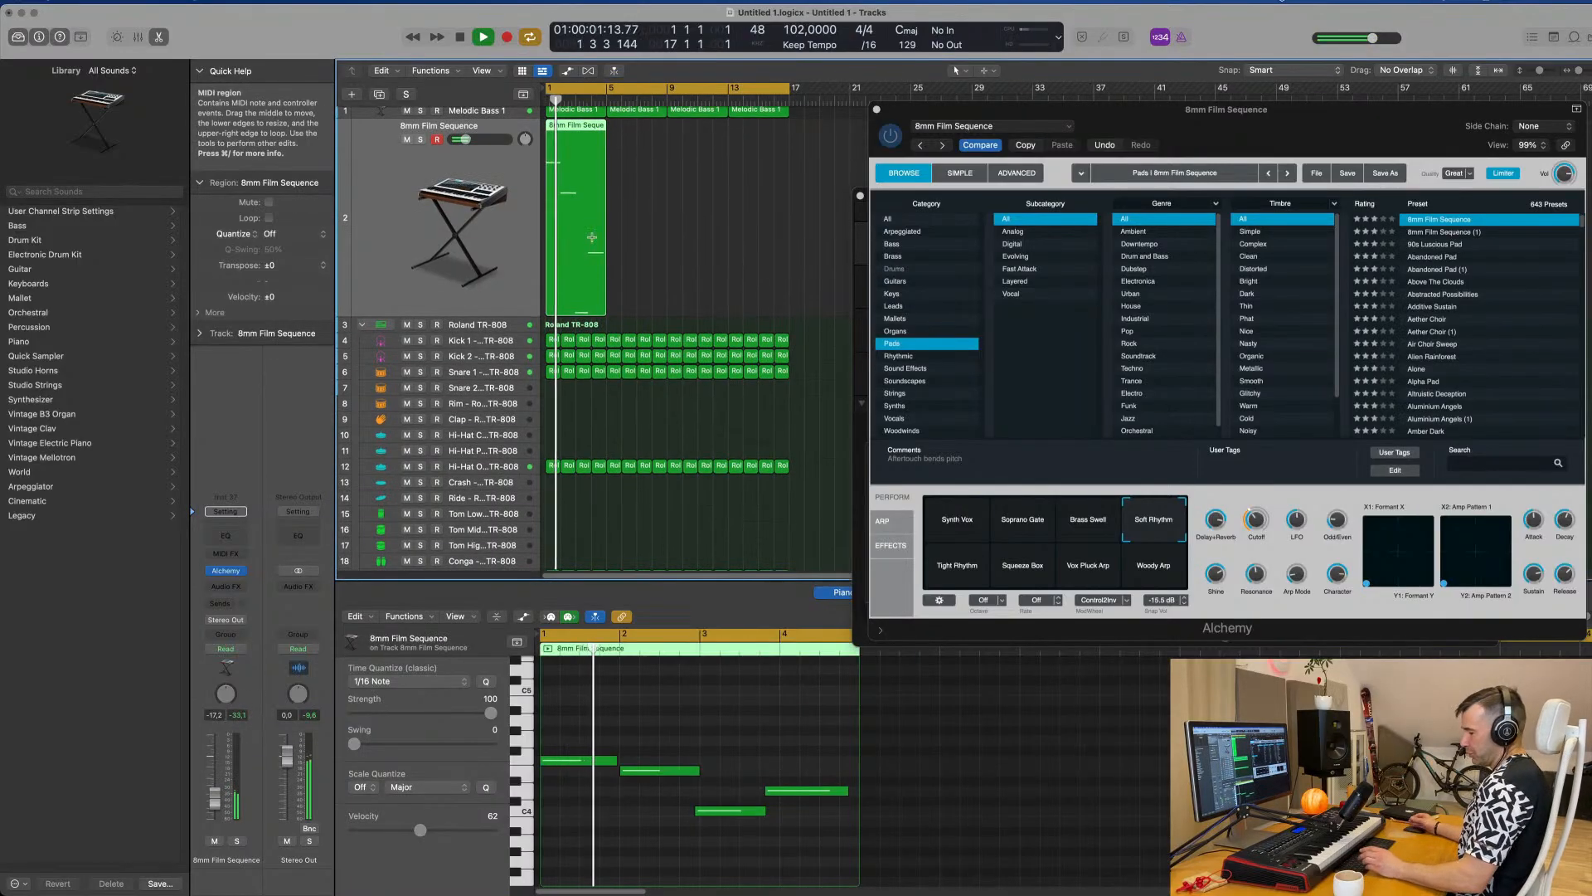
{"action": "key", "text": "super+r"}
{"action": "key", "text": "super+r"}
{"action": "key", "text": "super+r"}
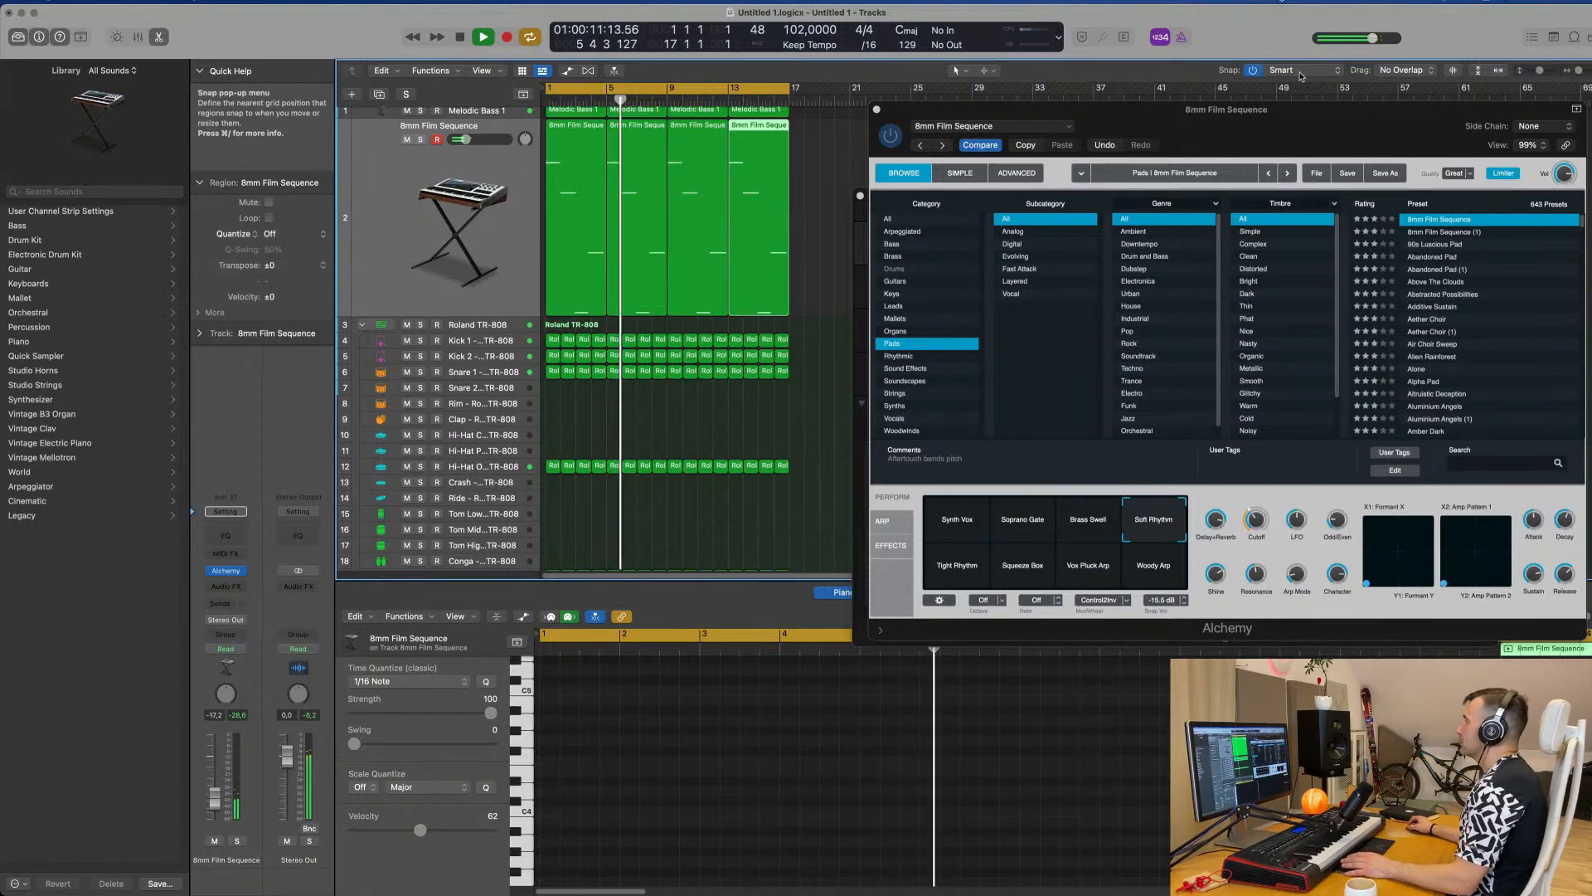
Shift the Alchemy window aside and duplicate the 8mm Film Sequence track with its settings.
{"action": "left_click_drag", "start_coordinate": [1346, 138], "coordinate": [1281, 119]}
{"action": "left_click", "coordinate": [399, 259]}
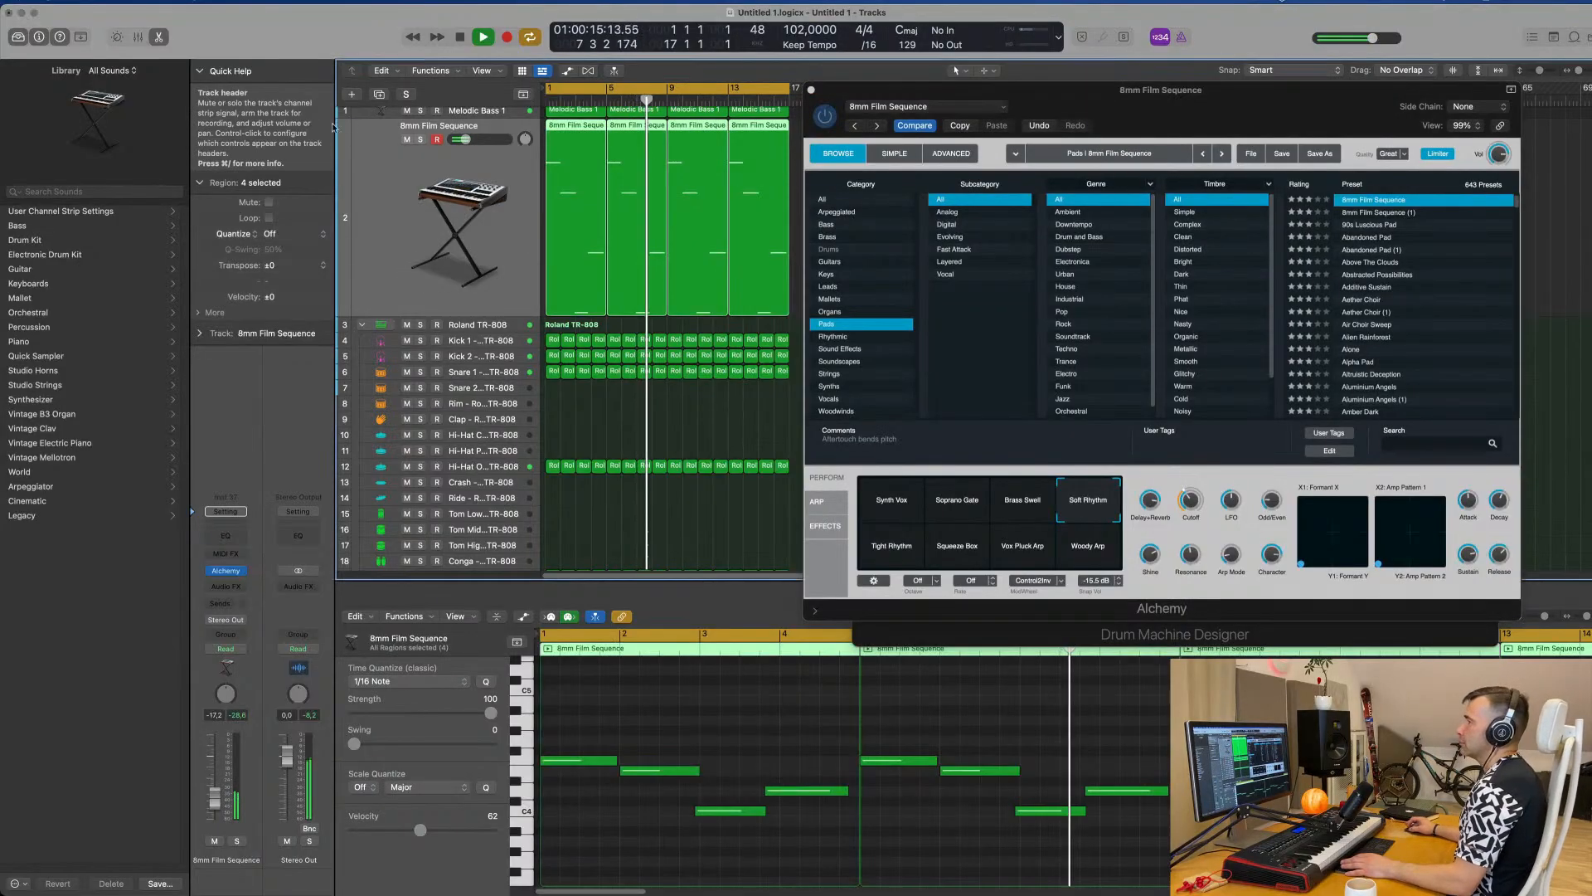
{"action": "key", "text": "super+d"}
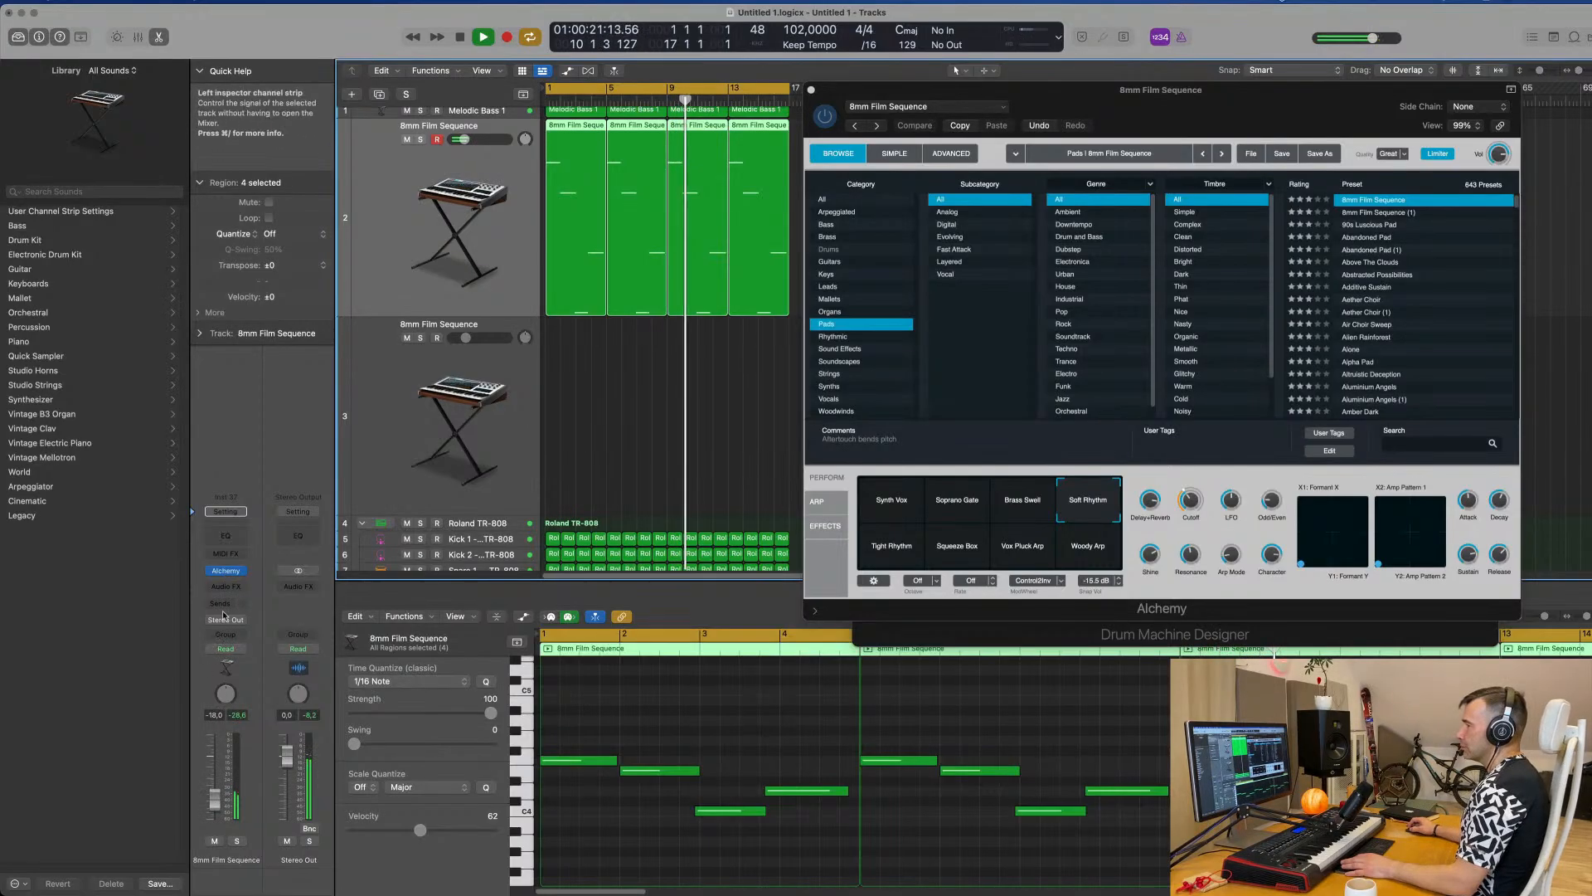
In the original pad's Alchemy, set Cutoff to about 31% and turn Character up, then close the instrument window.
{"action": "left_click", "coordinate": [227, 571]}
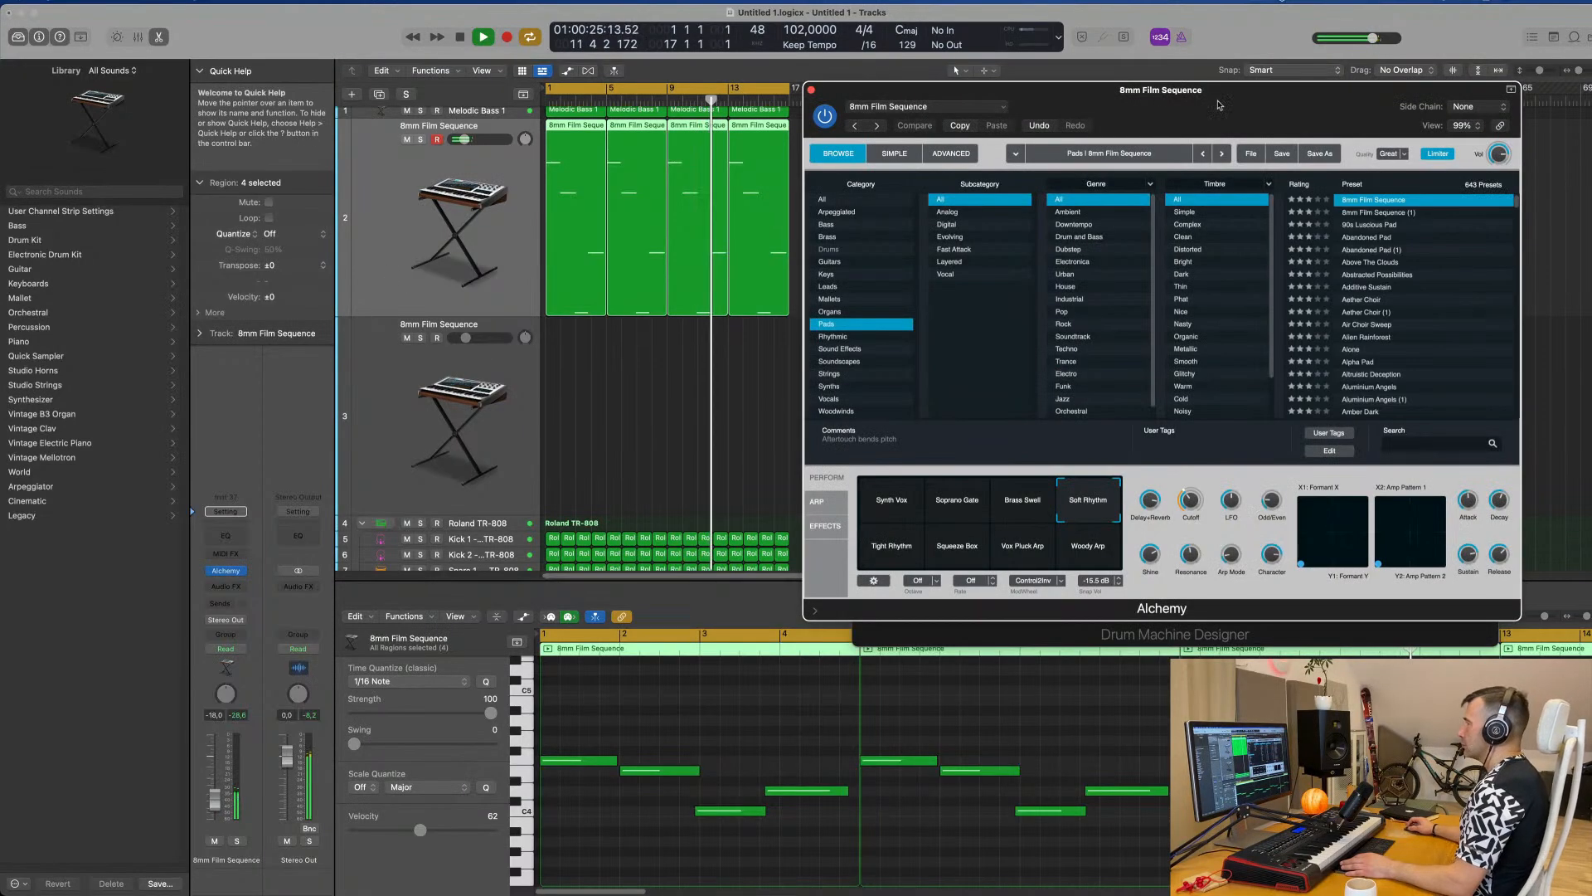
{"action": "left_click_drag", "start_coordinate": [1216, 96], "coordinate": [1013, 124]}
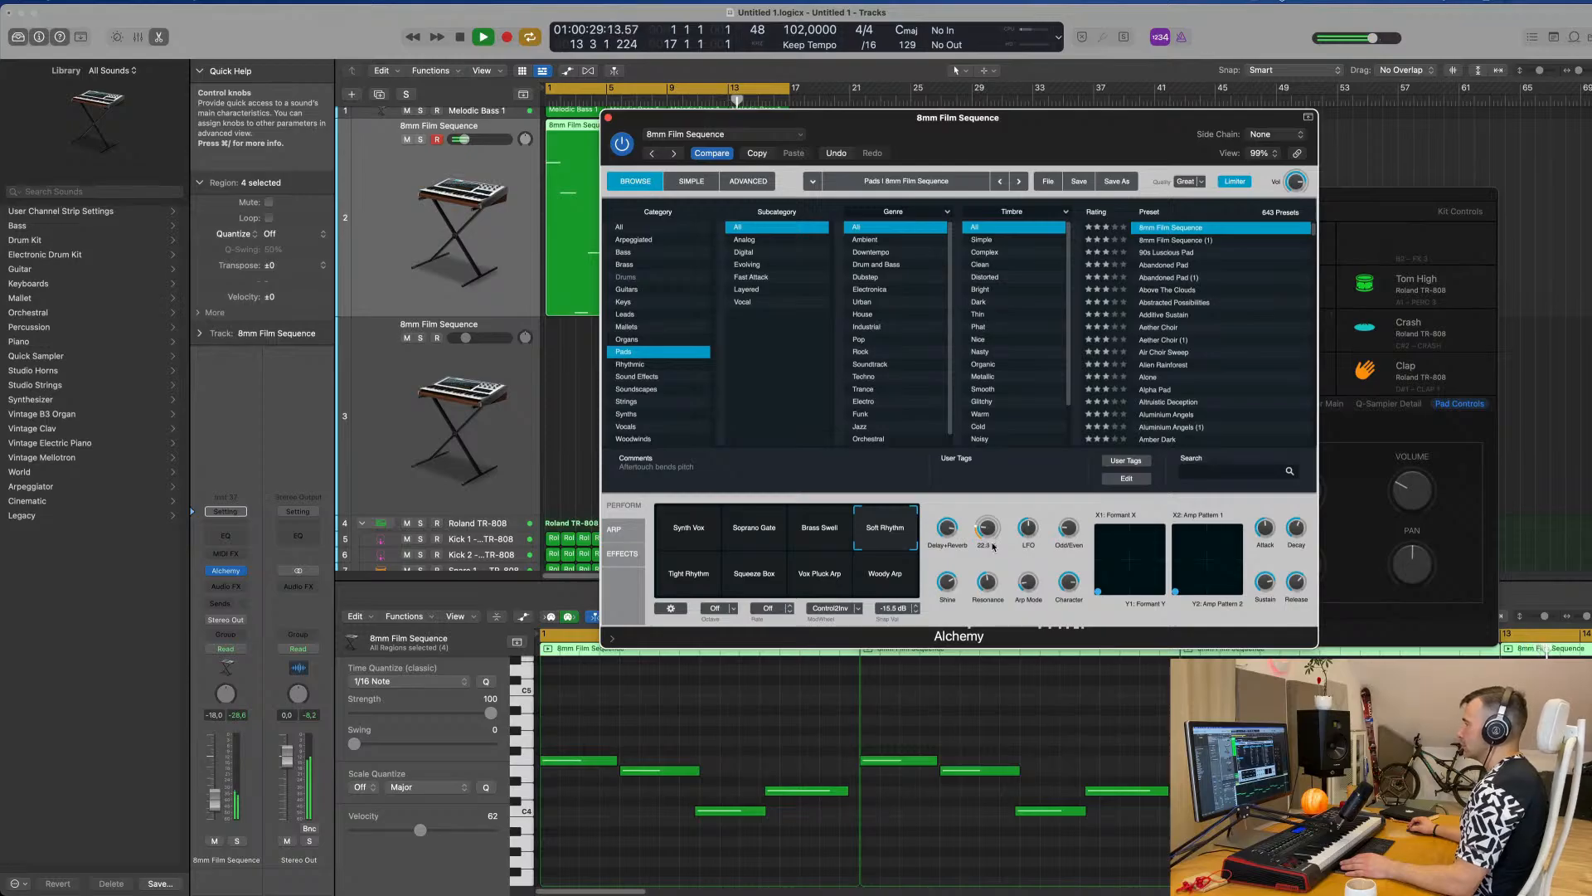
{"action": "mouse_move", "coordinate": [994, 543]}
{"action": "left_mouse_down"}
{"action": "mouse_move", "coordinate": [991, 491]}
{"action": "mouse_move", "coordinate": [991, 535]}
{"action": "left_mouse_up"}
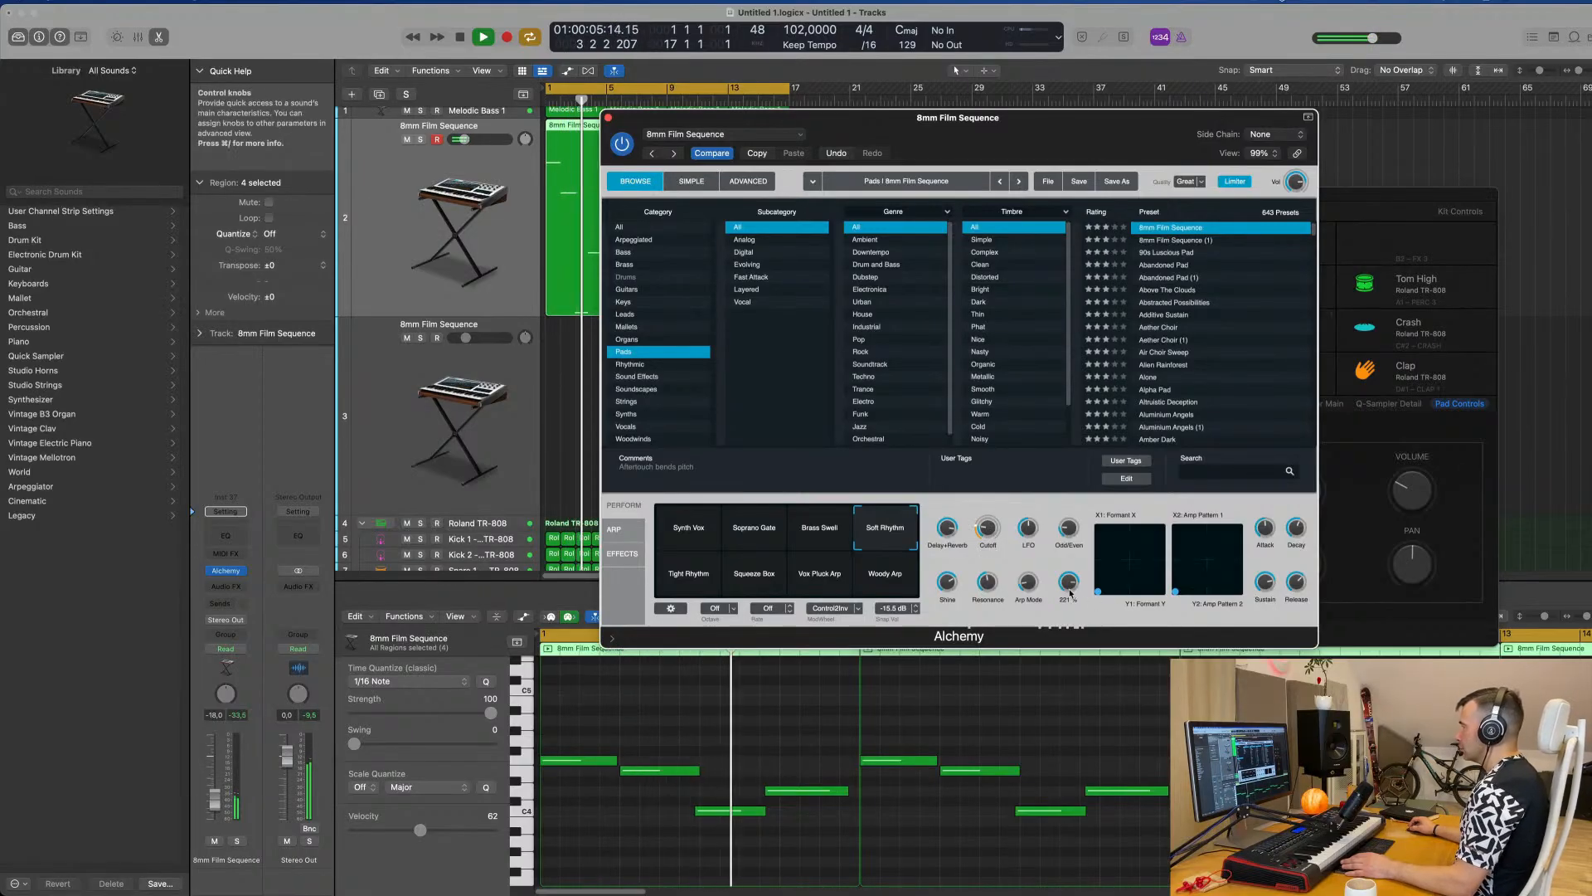
{"action": "left_click_drag", "start_coordinate": [1074, 585], "coordinate": [1077, 561]}
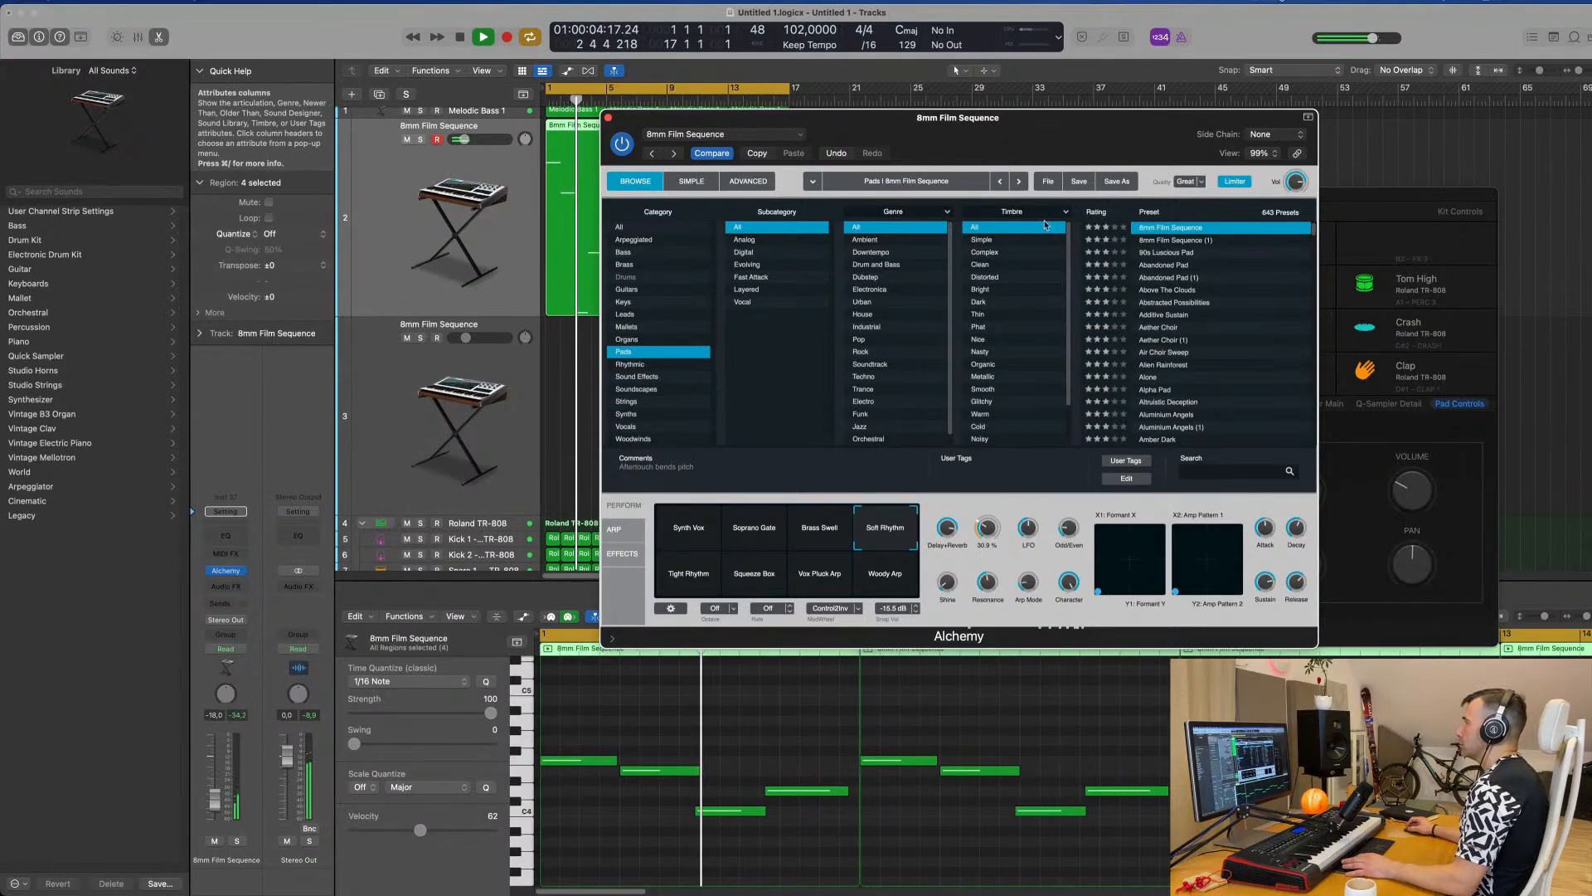
{"action": "left_click_drag", "start_coordinate": [1053, 128], "coordinate": [1266, 125]}
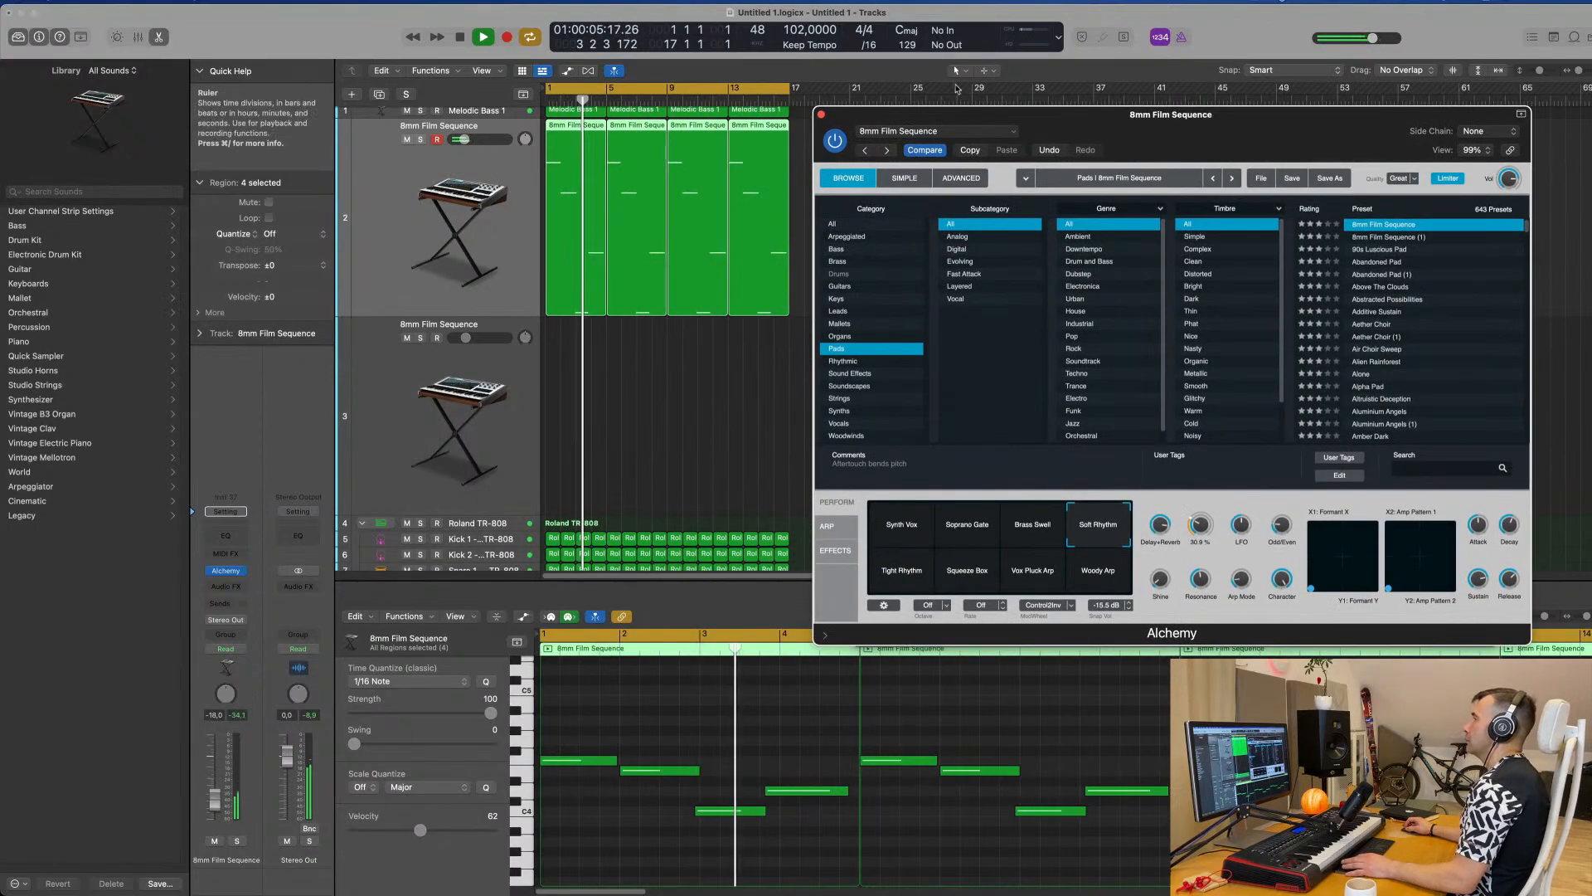
{"action": "left_click", "coordinate": [820, 115]}
Open Alchemy on the duplicated track, filter its presets to Soundscapes and move the window off the regions.
{"action": "left_click", "coordinate": [365, 365]}
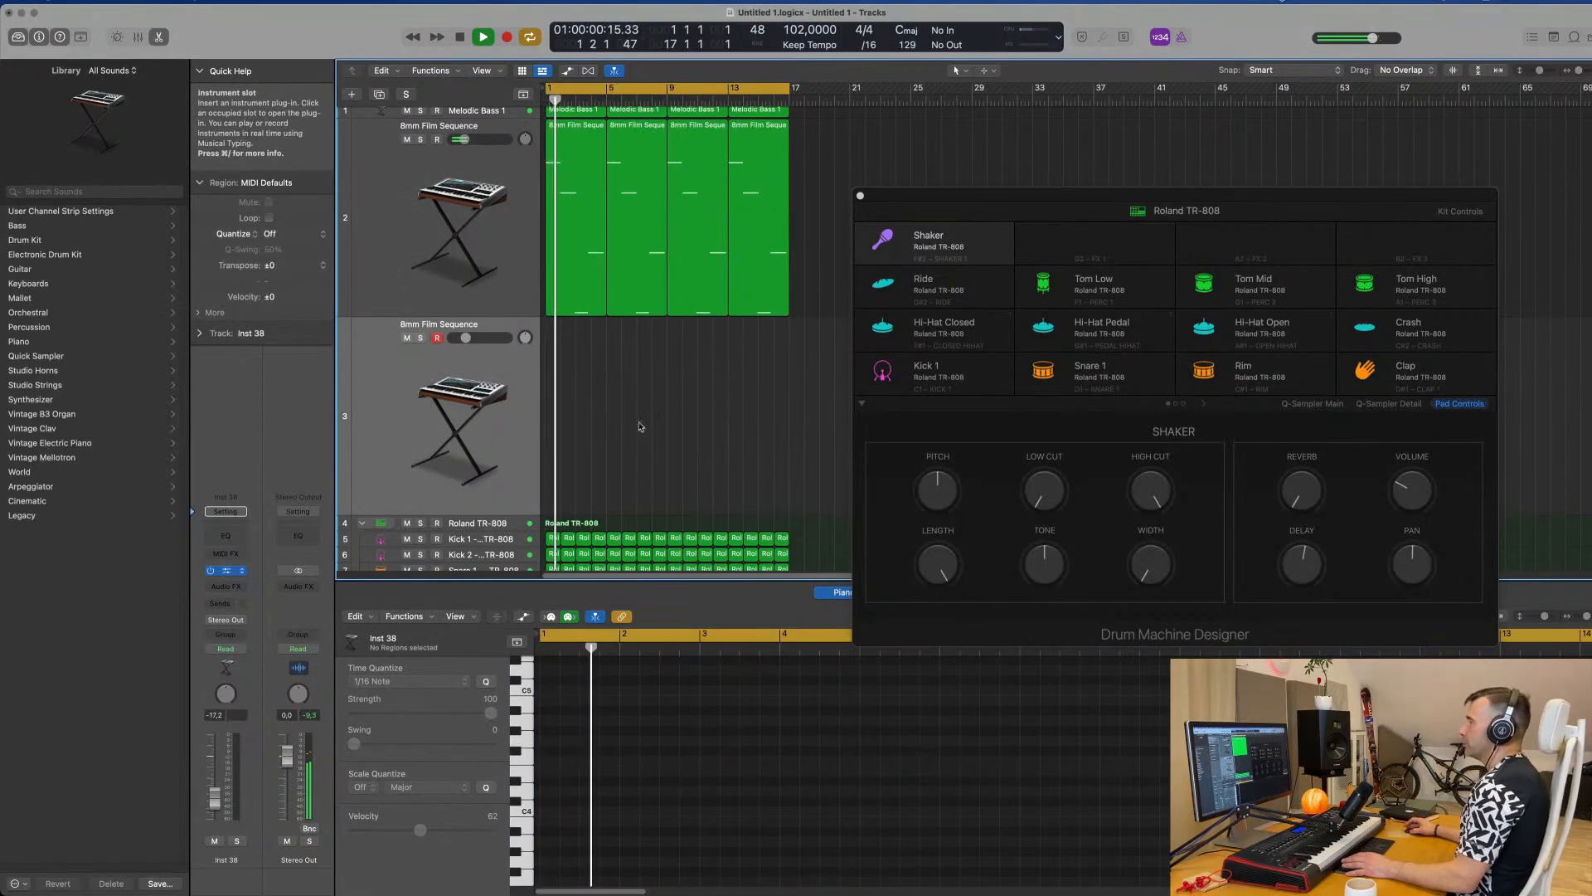
{"action": "left_click", "coordinate": [225, 570]}
{"action": "left_click_drag", "start_coordinate": [903, 179], "coordinate": [929, 178]}
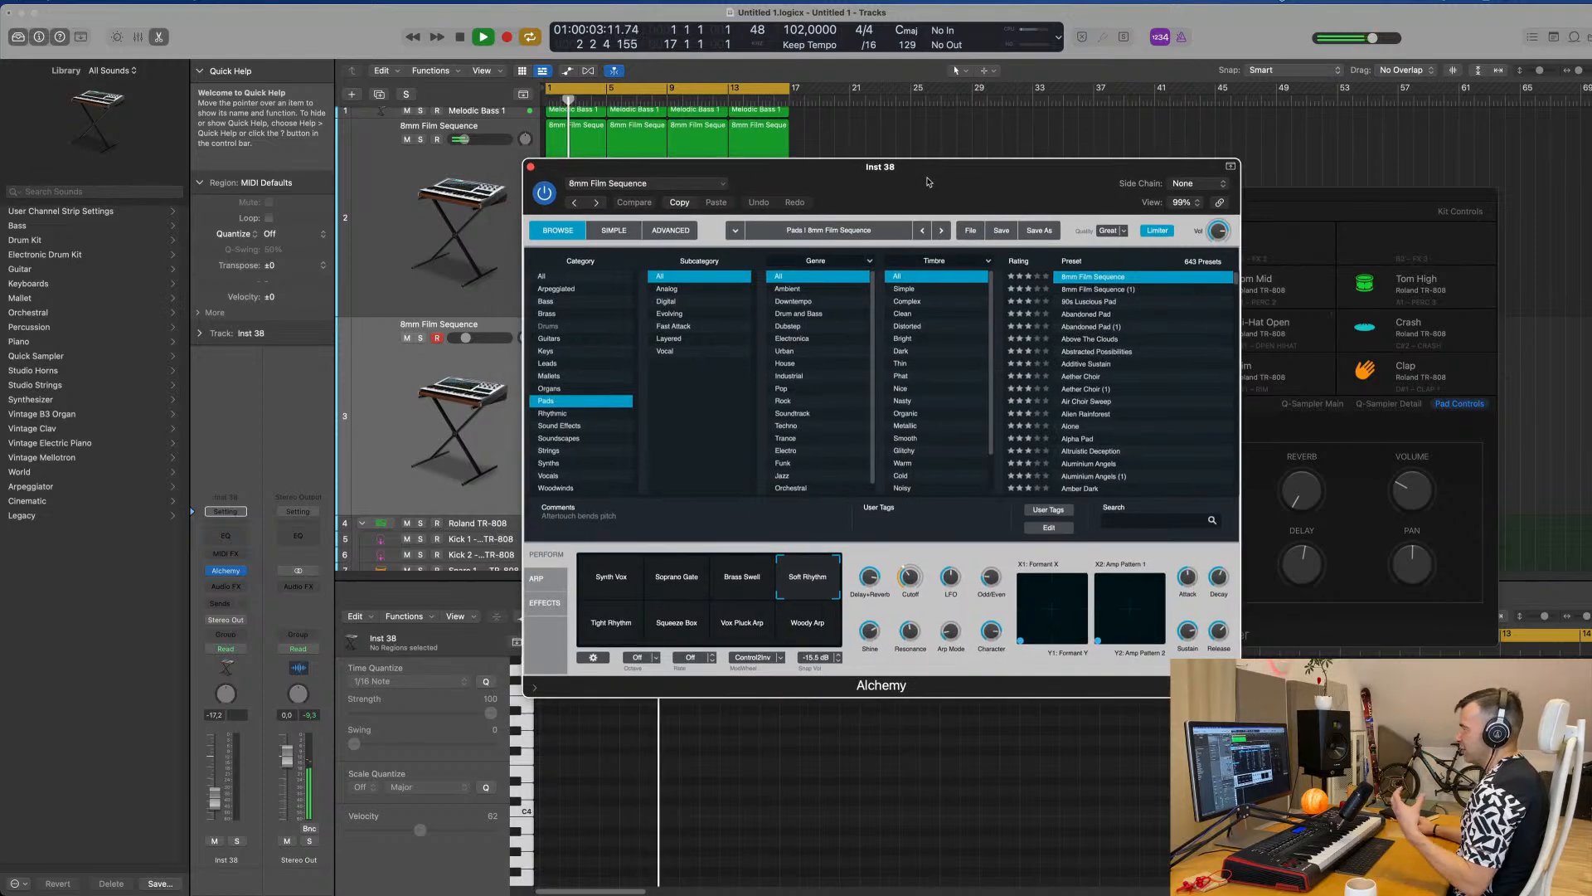
{"action": "left_click", "coordinate": [578, 439]}
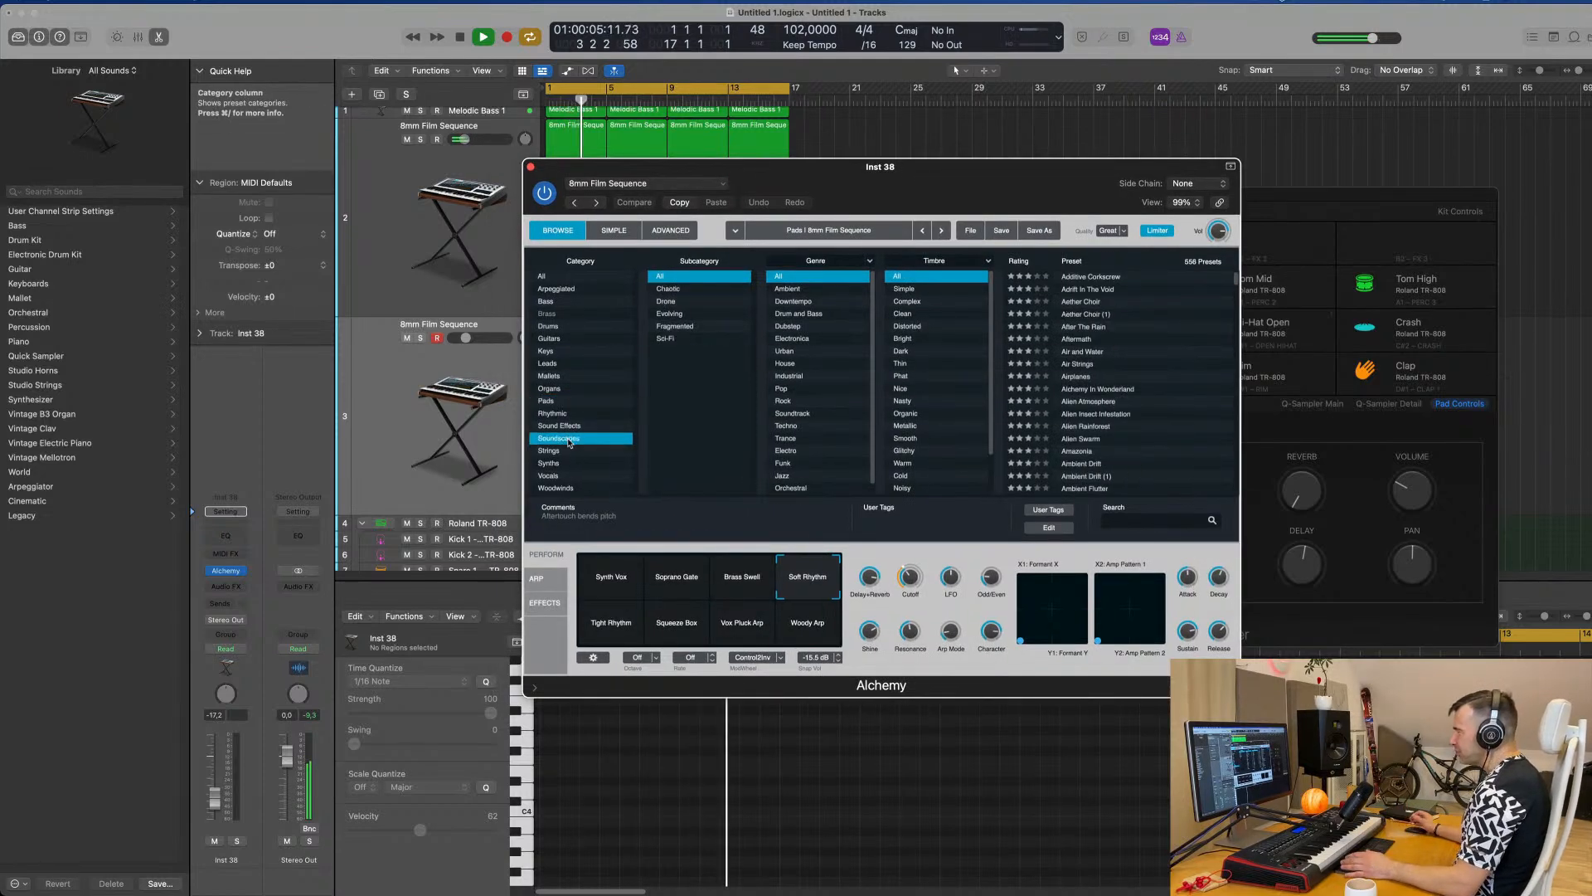
{"action": "scroll", "coordinate": [1099, 410], "scroll_direction": "down", "scroll_amount": 3}
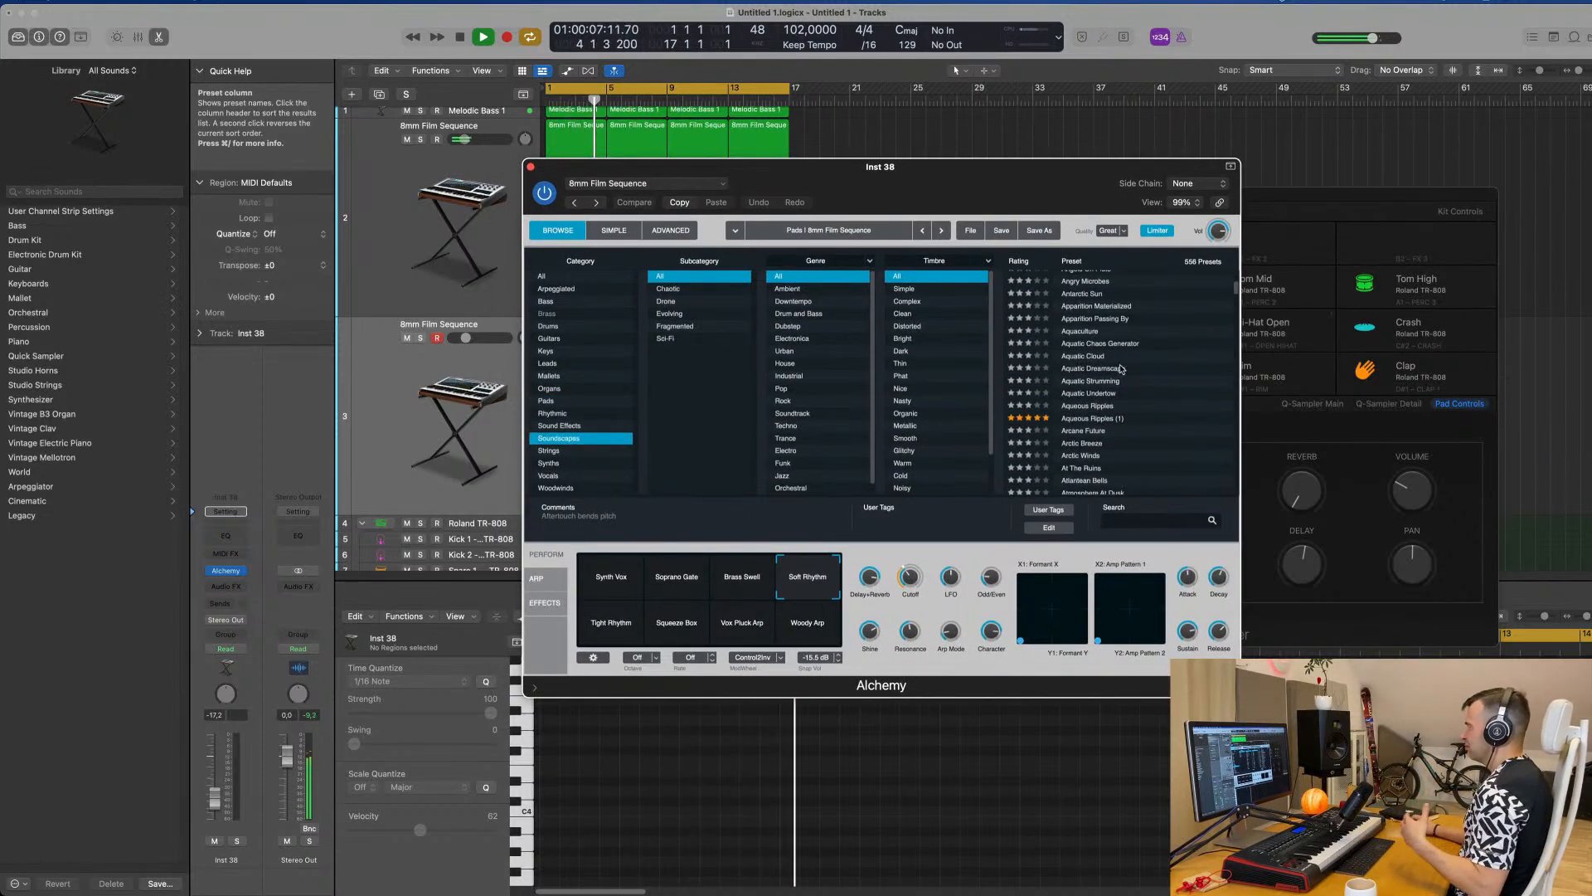
{"action": "left_click_drag", "start_coordinate": [1013, 178], "coordinate": [1291, 195]}
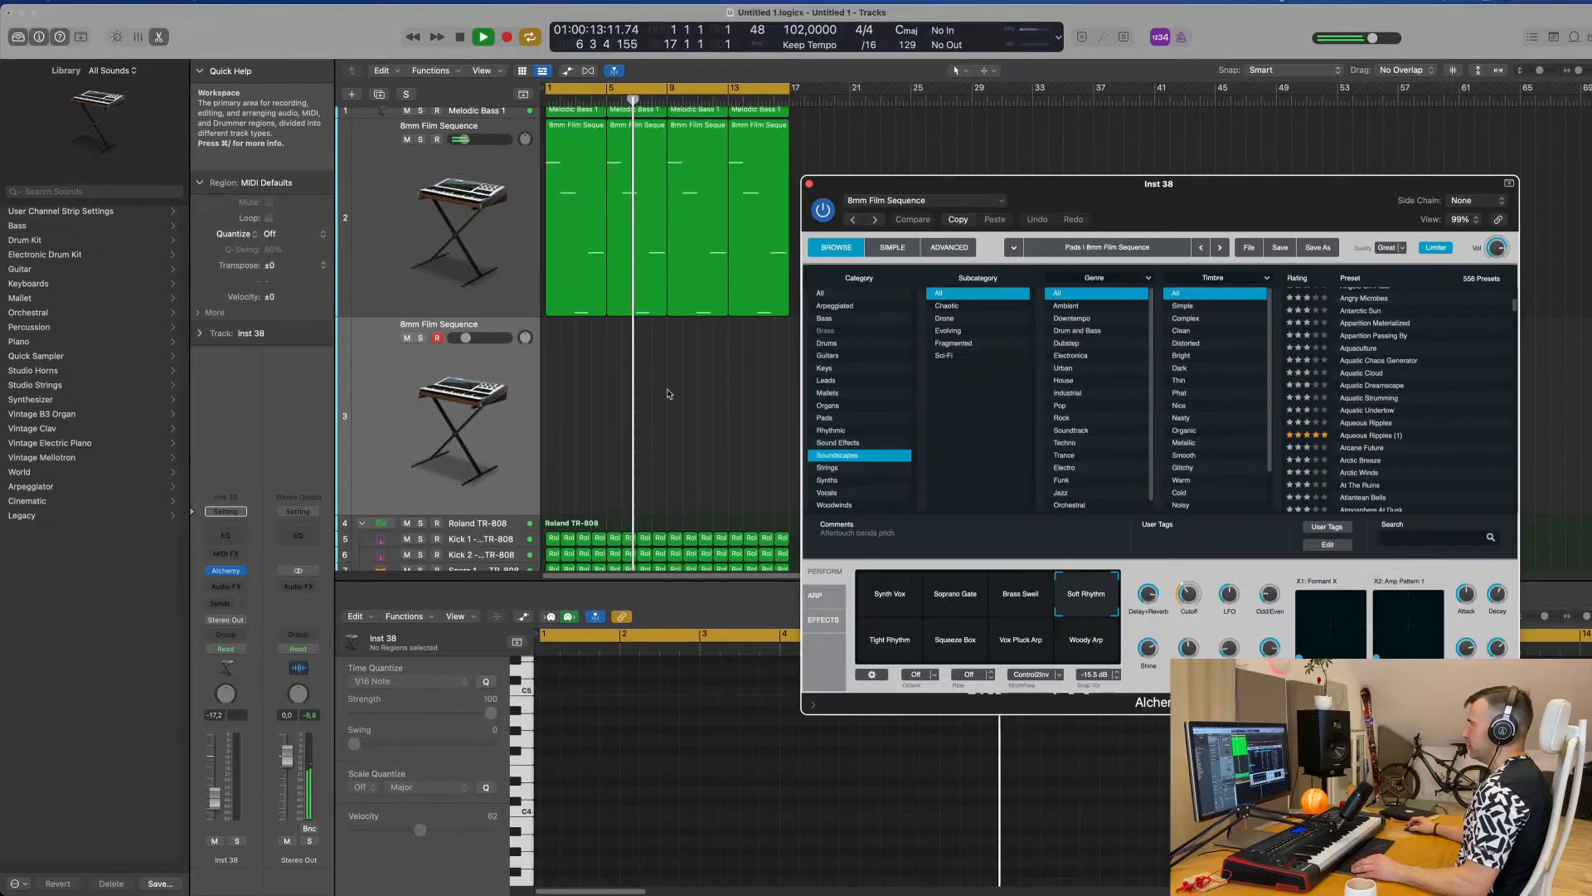
Copy the first pad region to the duplicated track, remove its last three notes and extend the remaining note across four bars.
{"action": "left_click", "coordinate": [583, 257]}
{"action": "left_click_drag", "start_coordinate": [583, 257], "coordinate": [586, 378]}
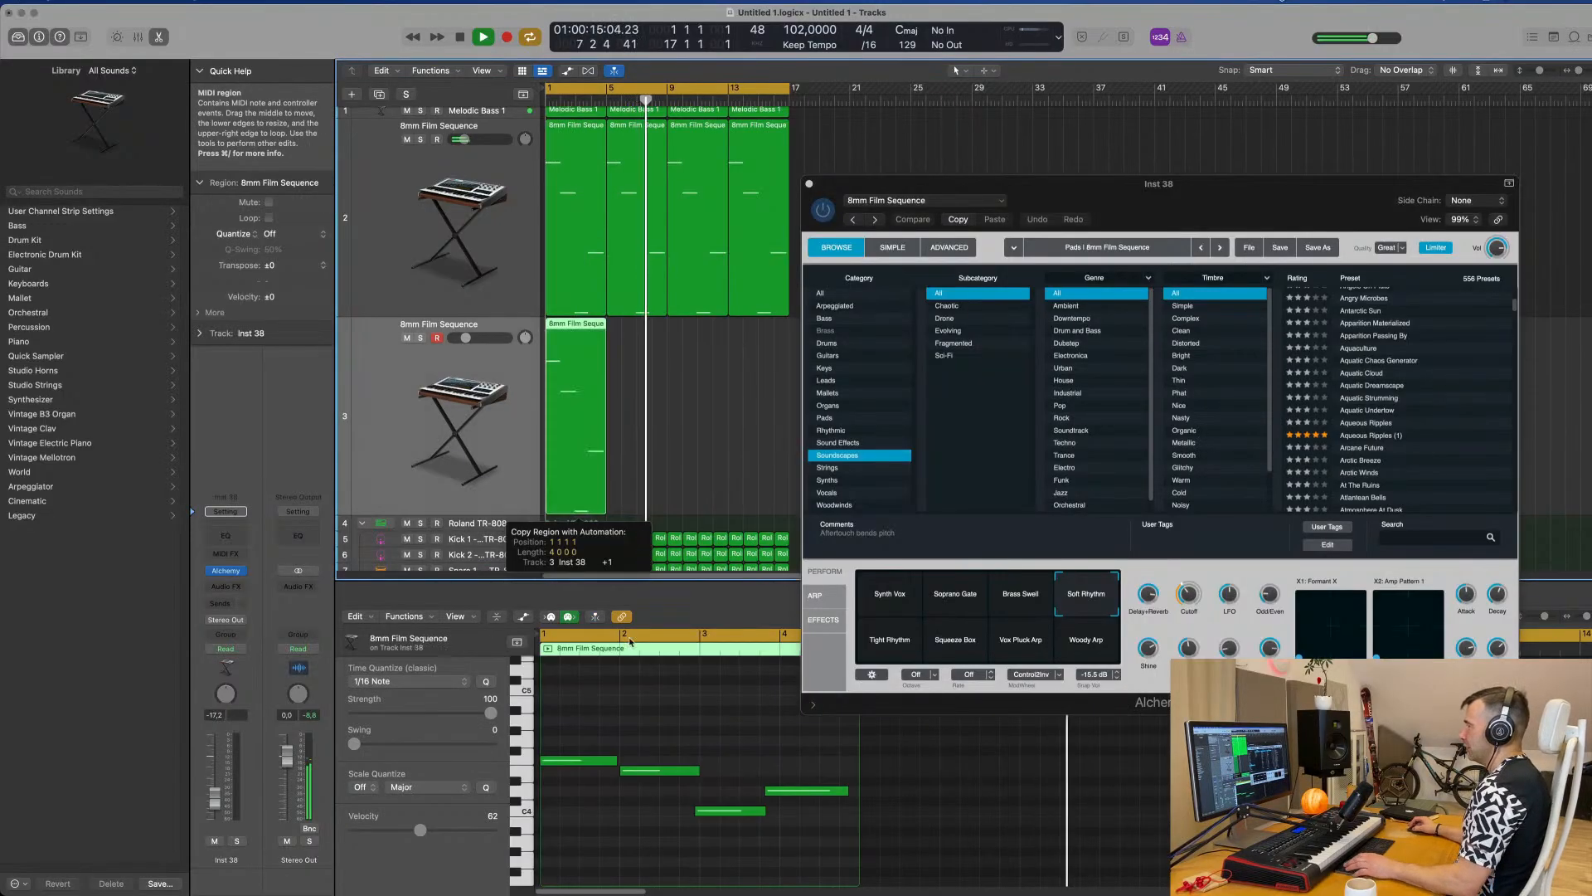
{"action": "key", "text": "space"}
{"action": "left_click_drag", "start_coordinate": [658, 731], "coordinate": [869, 843]}
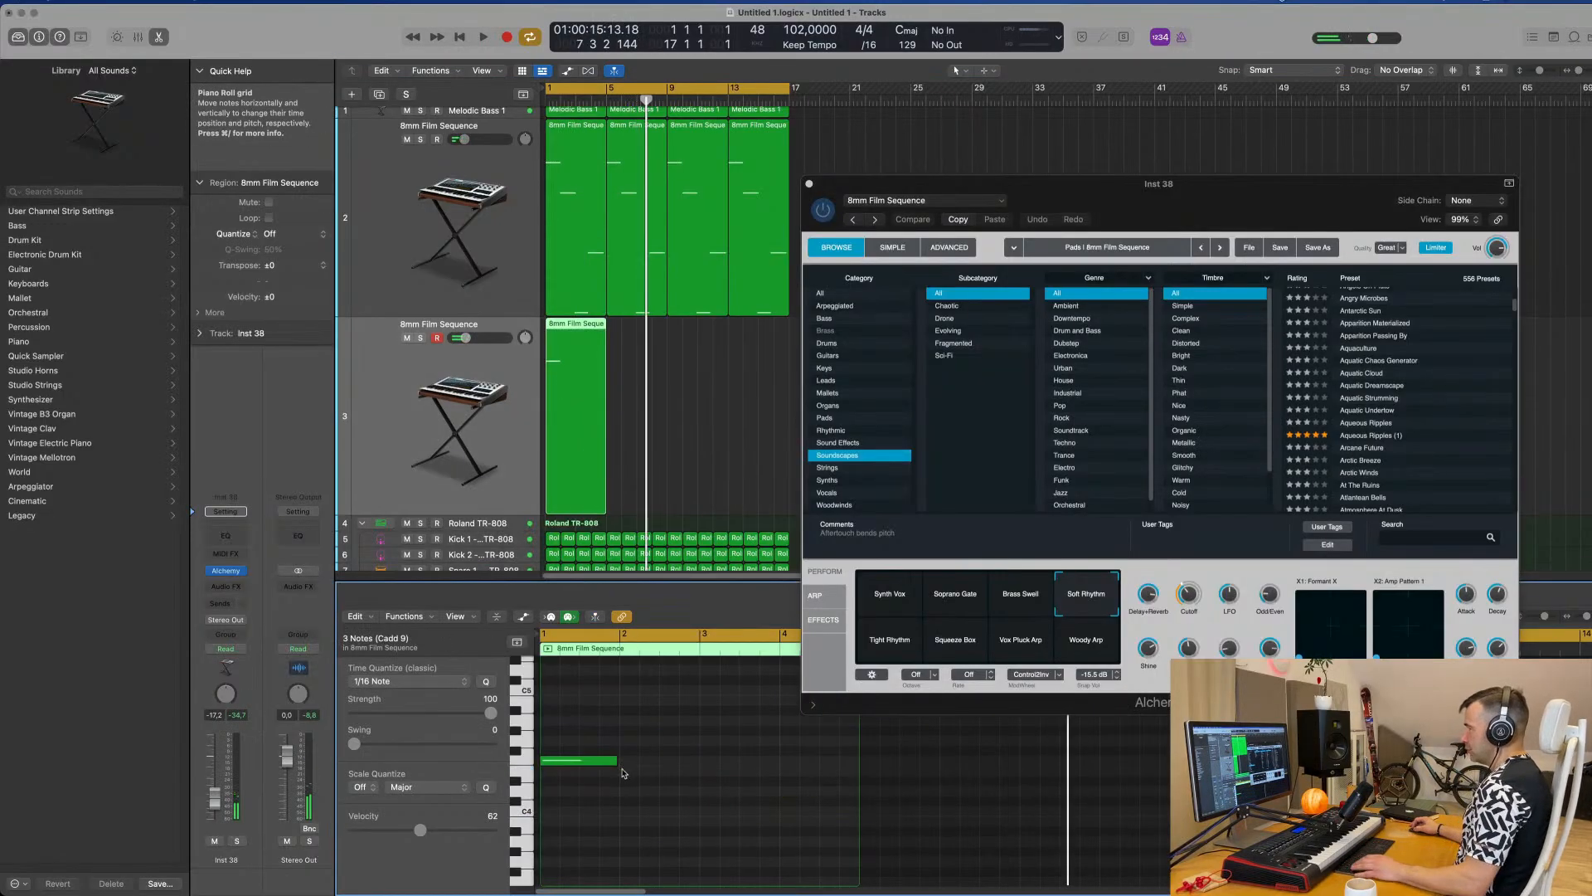
{"action": "left_click_drag", "start_coordinate": [615, 760], "coordinate": [854, 775]}
{"action": "left_click", "coordinate": [674, 420]}
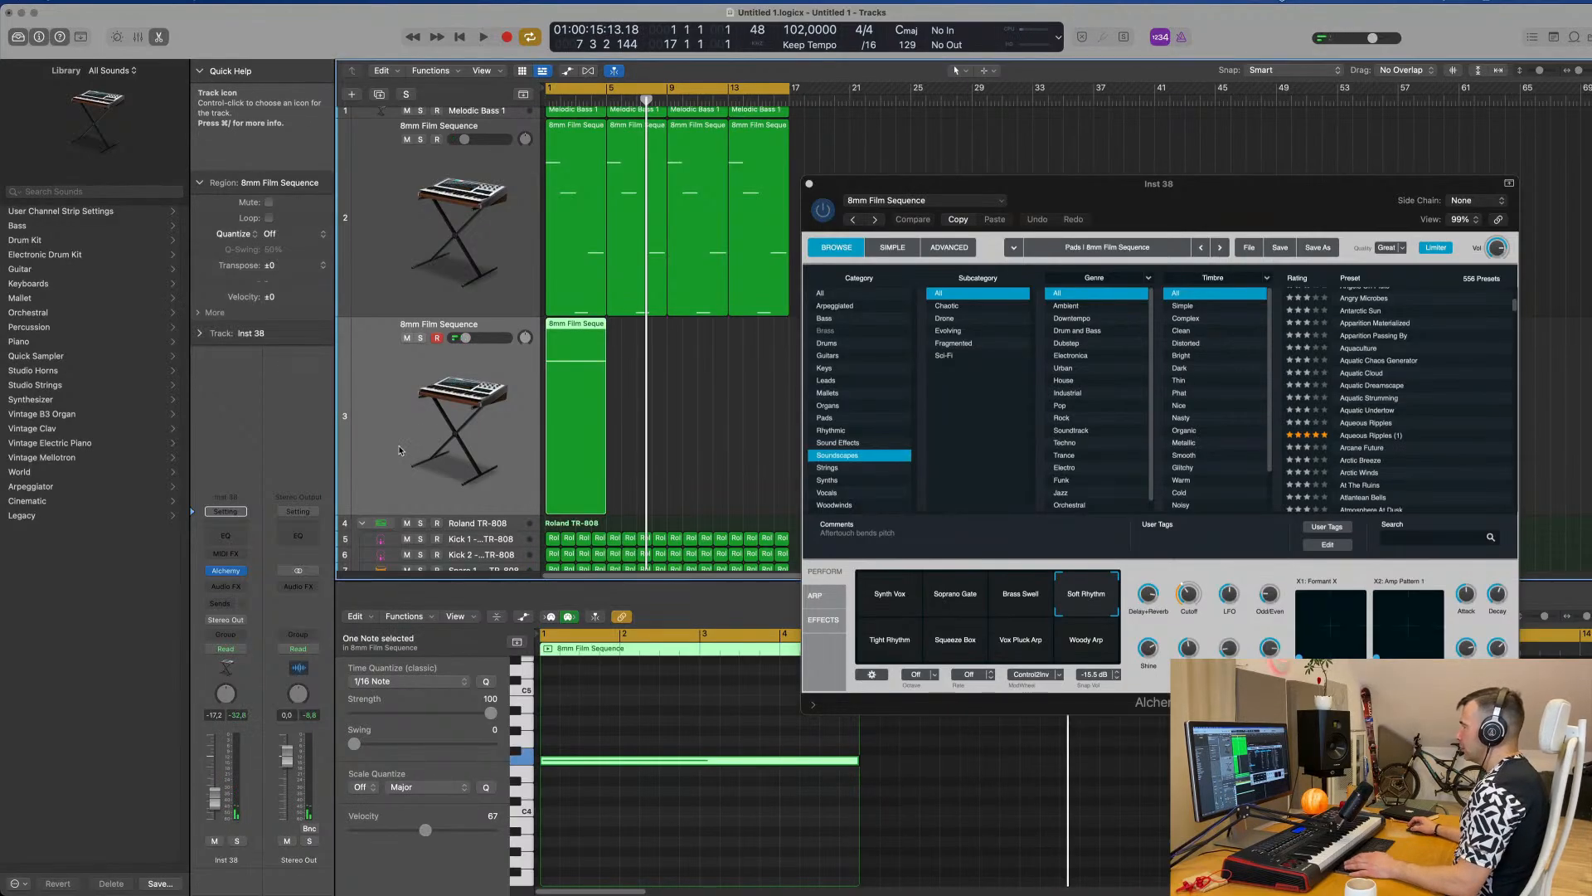
Play the beat and load the Soundscapes preset At The Ruins in the duplicated track's Alchemy.
{"action": "key", "text": "space"}
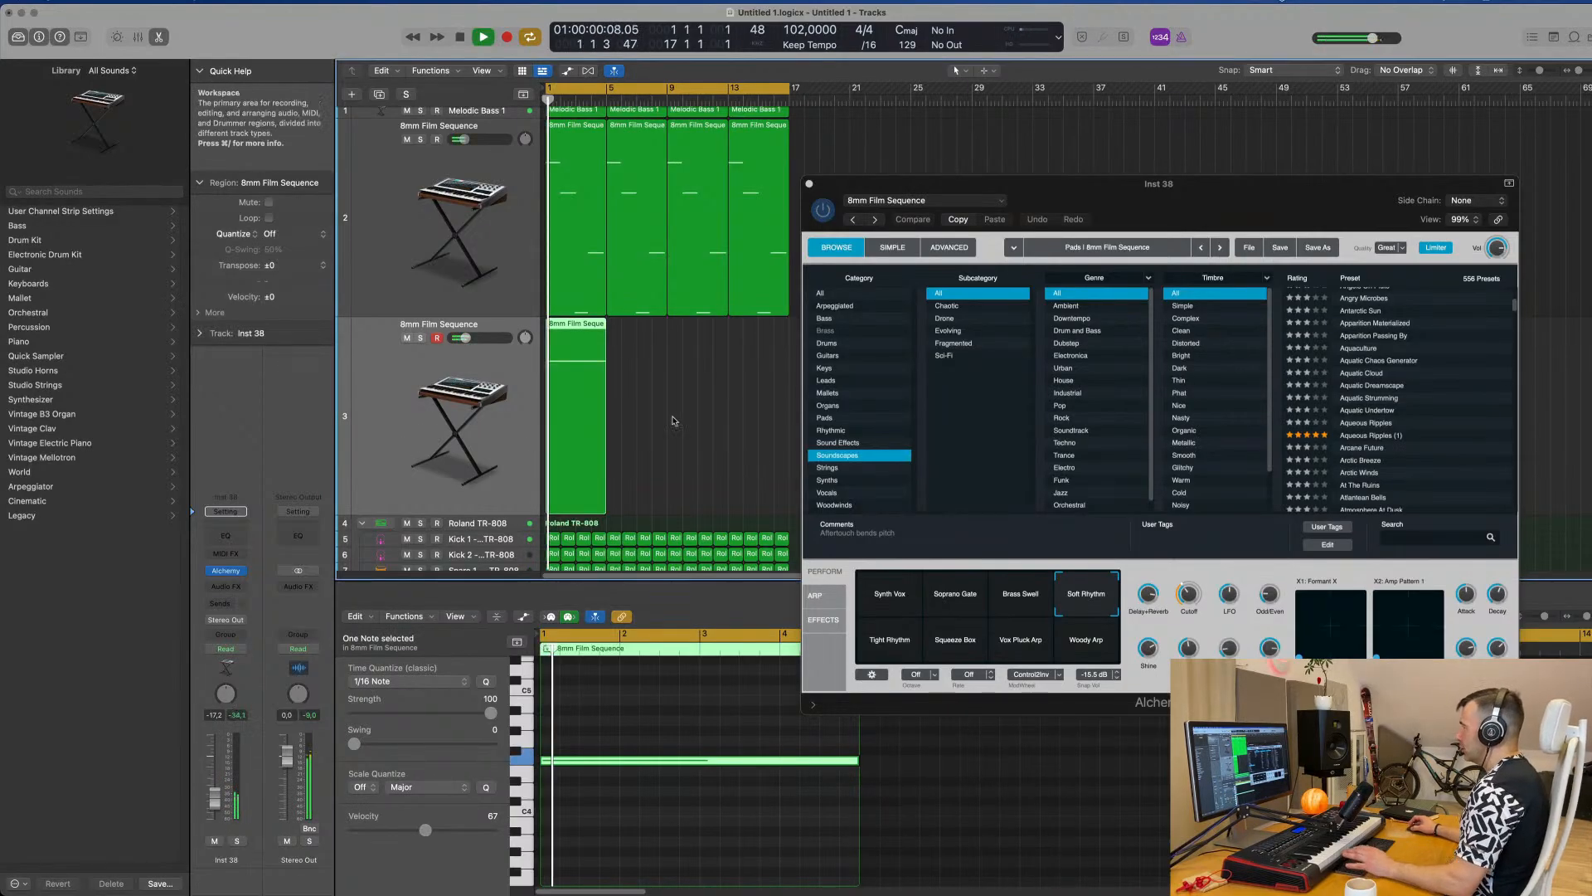
{"action": "left_click", "coordinate": [226, 571]}
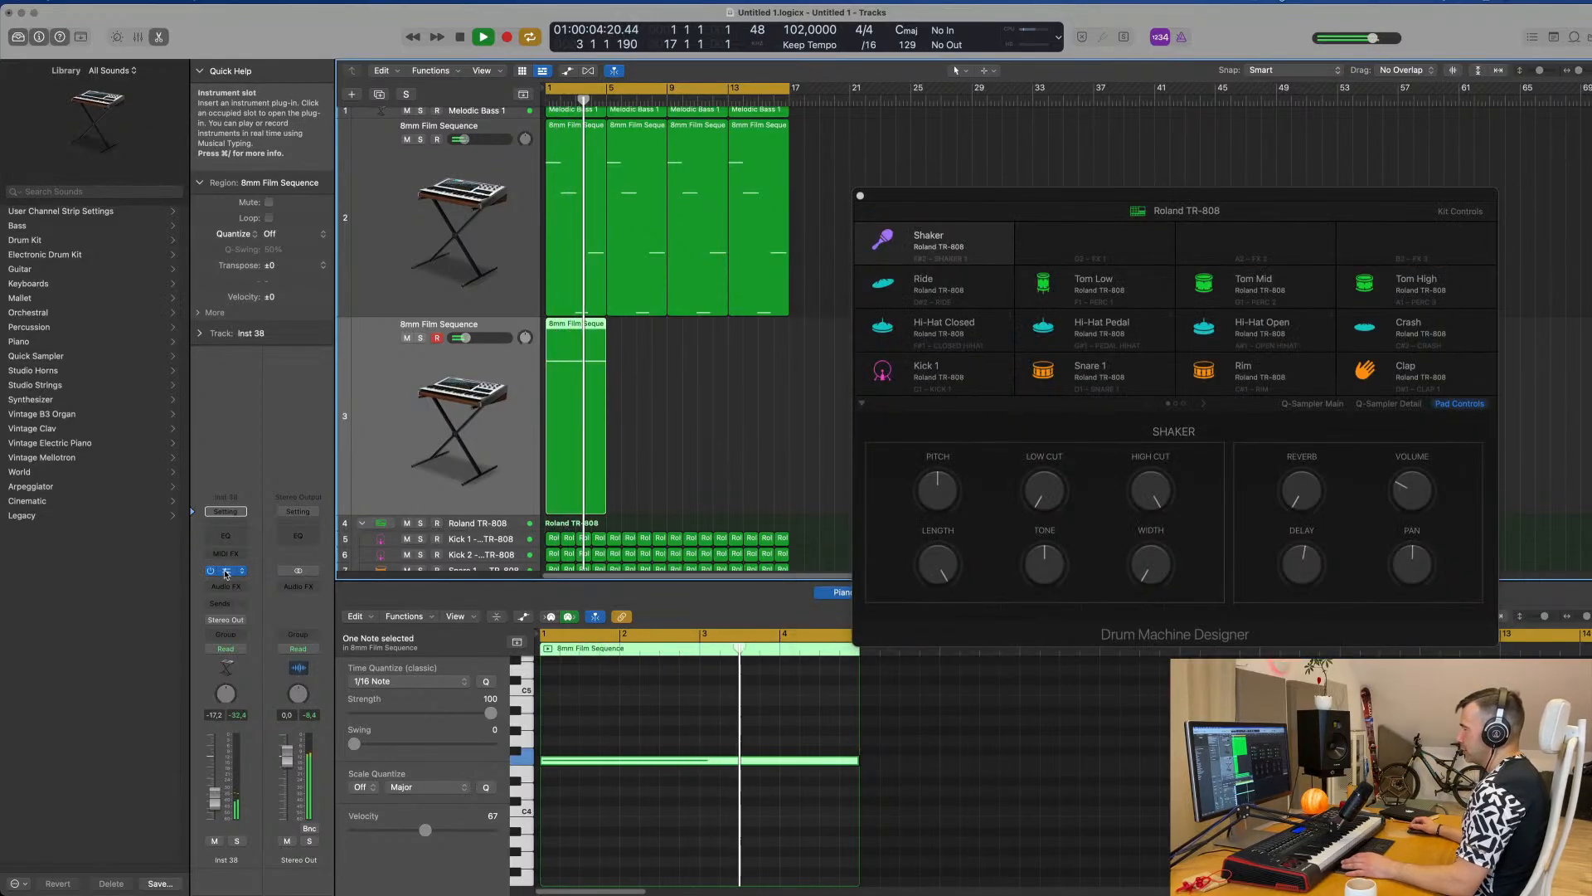
{"action": "left_click", "coordinate": [225, 571]}
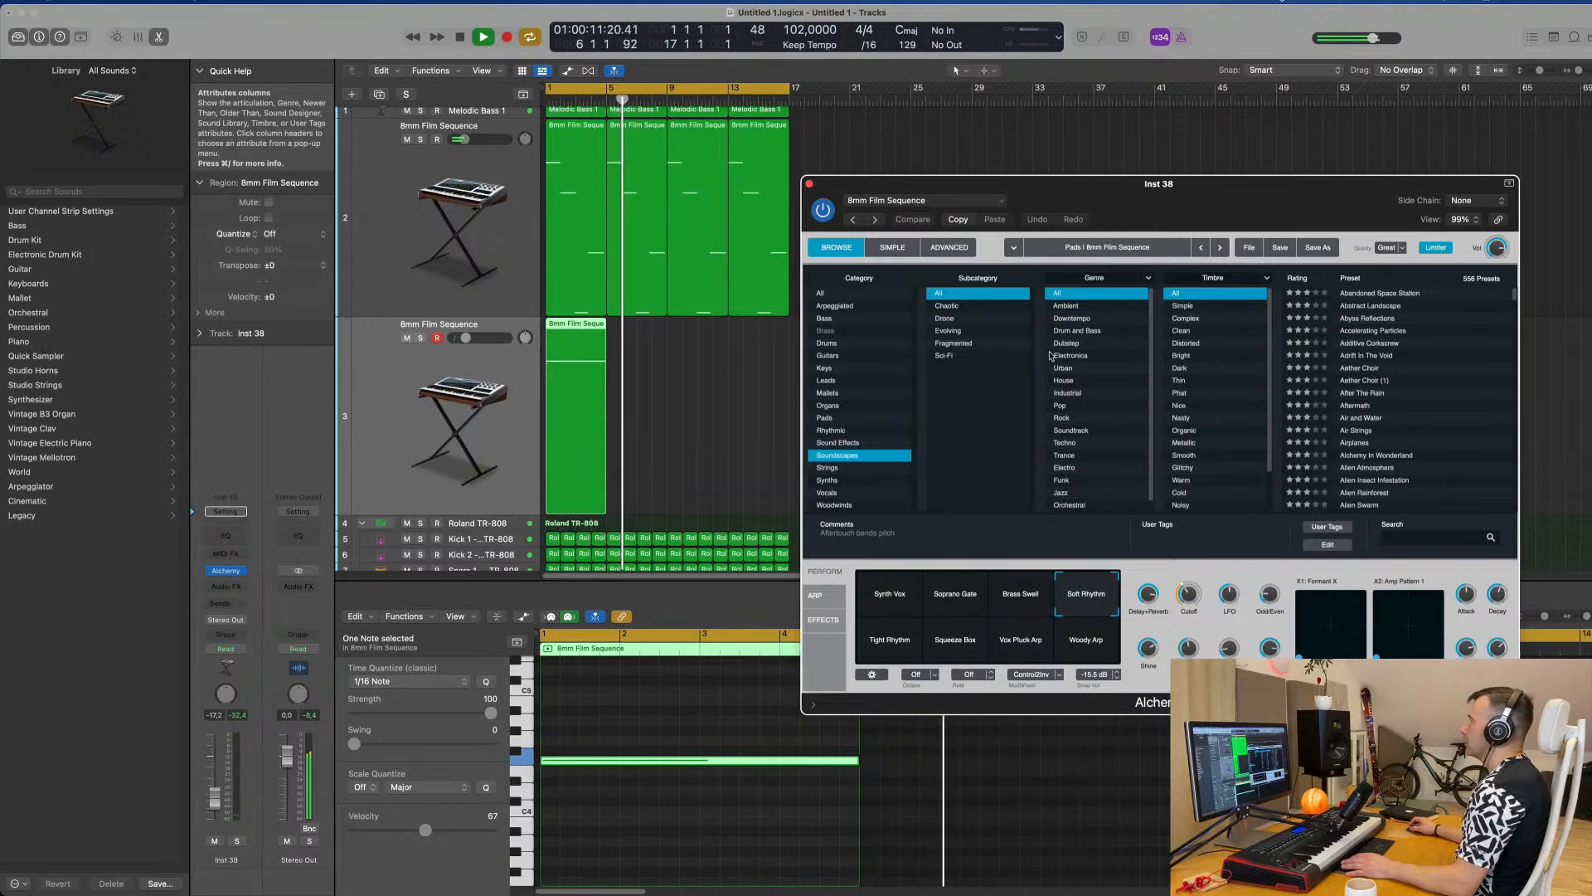
{"action": "scroll", "coordinate": [1428, 393], "scroll_direction": "down", "scroll_amount": 3}
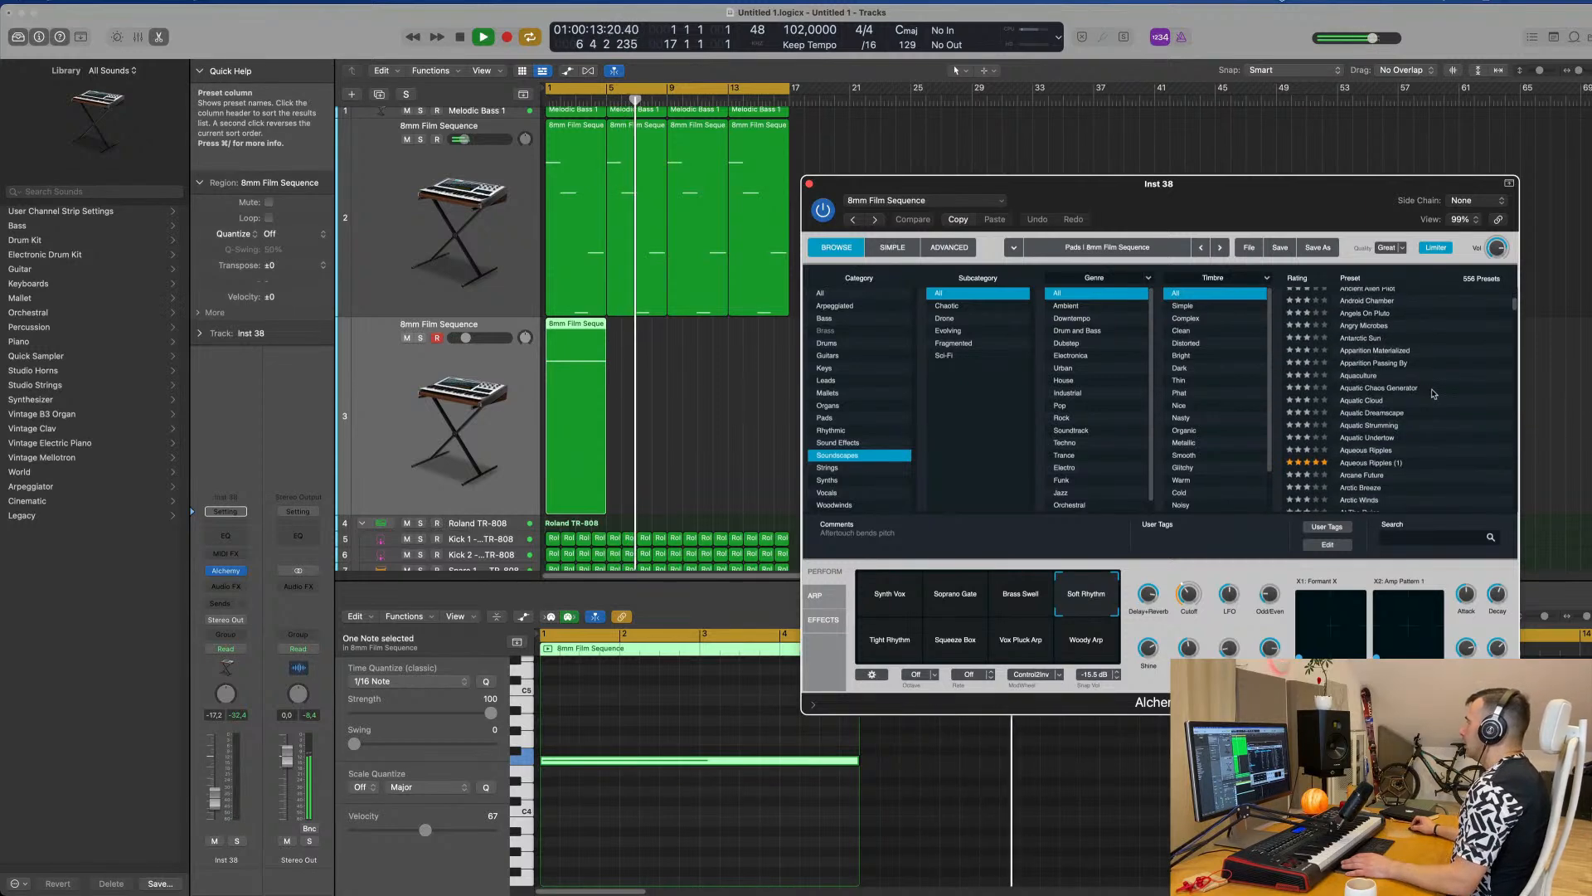
{"action": "scroll", "coordinate": [1451, 395], "scroll_direction": "down", "scroll_amount": 3}
{"action": "scroll", "coordinate": [1360, 365], "scroll_direction": "down", "scroll_amount": 3}
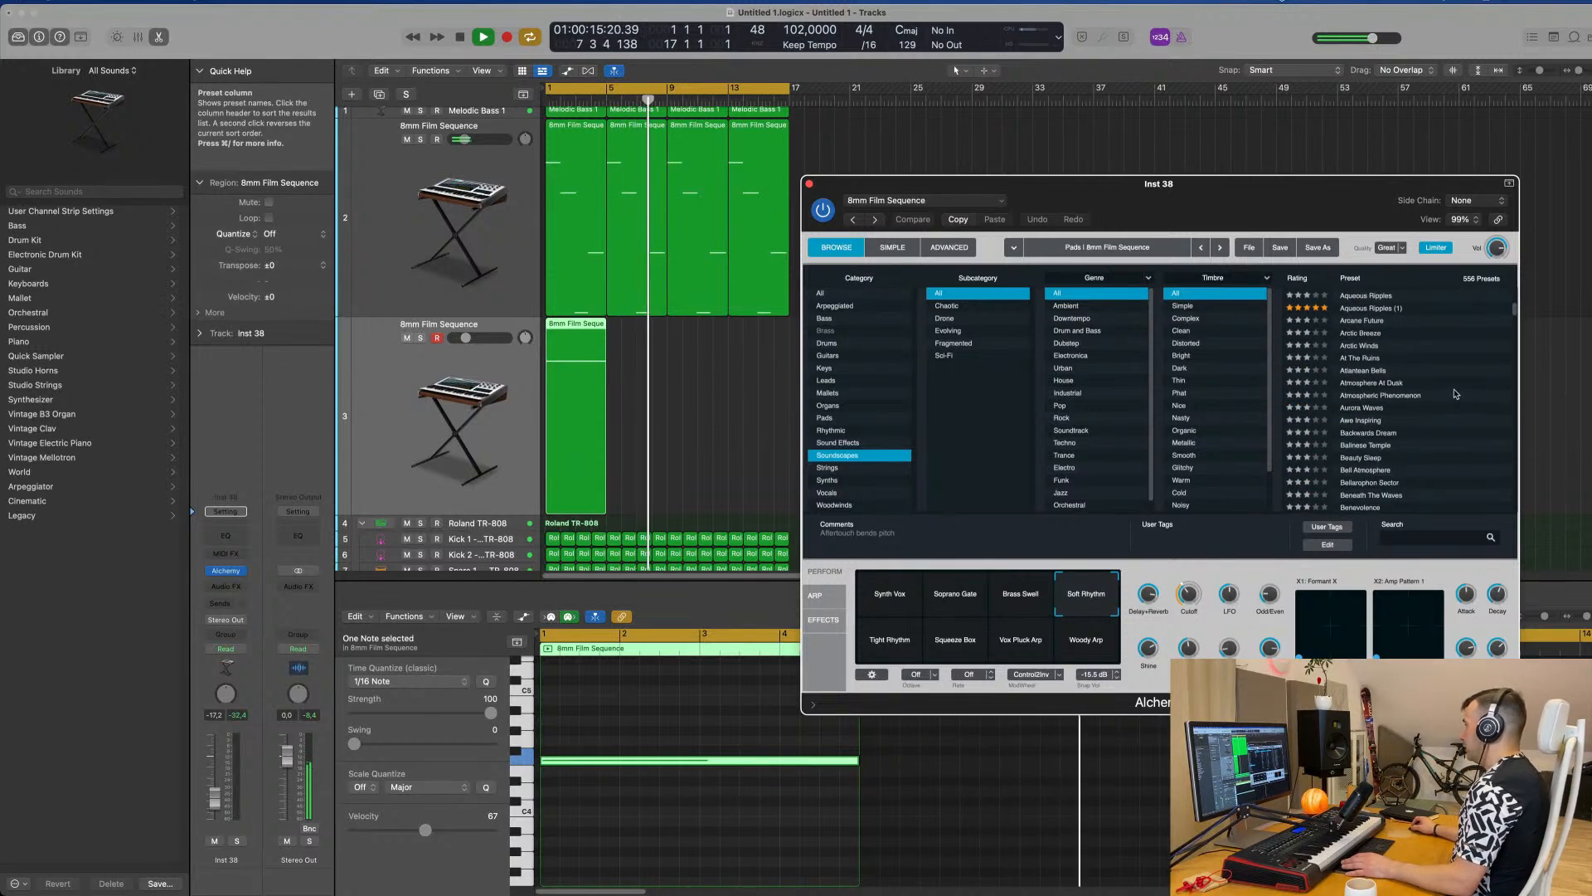
{"action": "left_click", "coordinate": [1360, 359]}
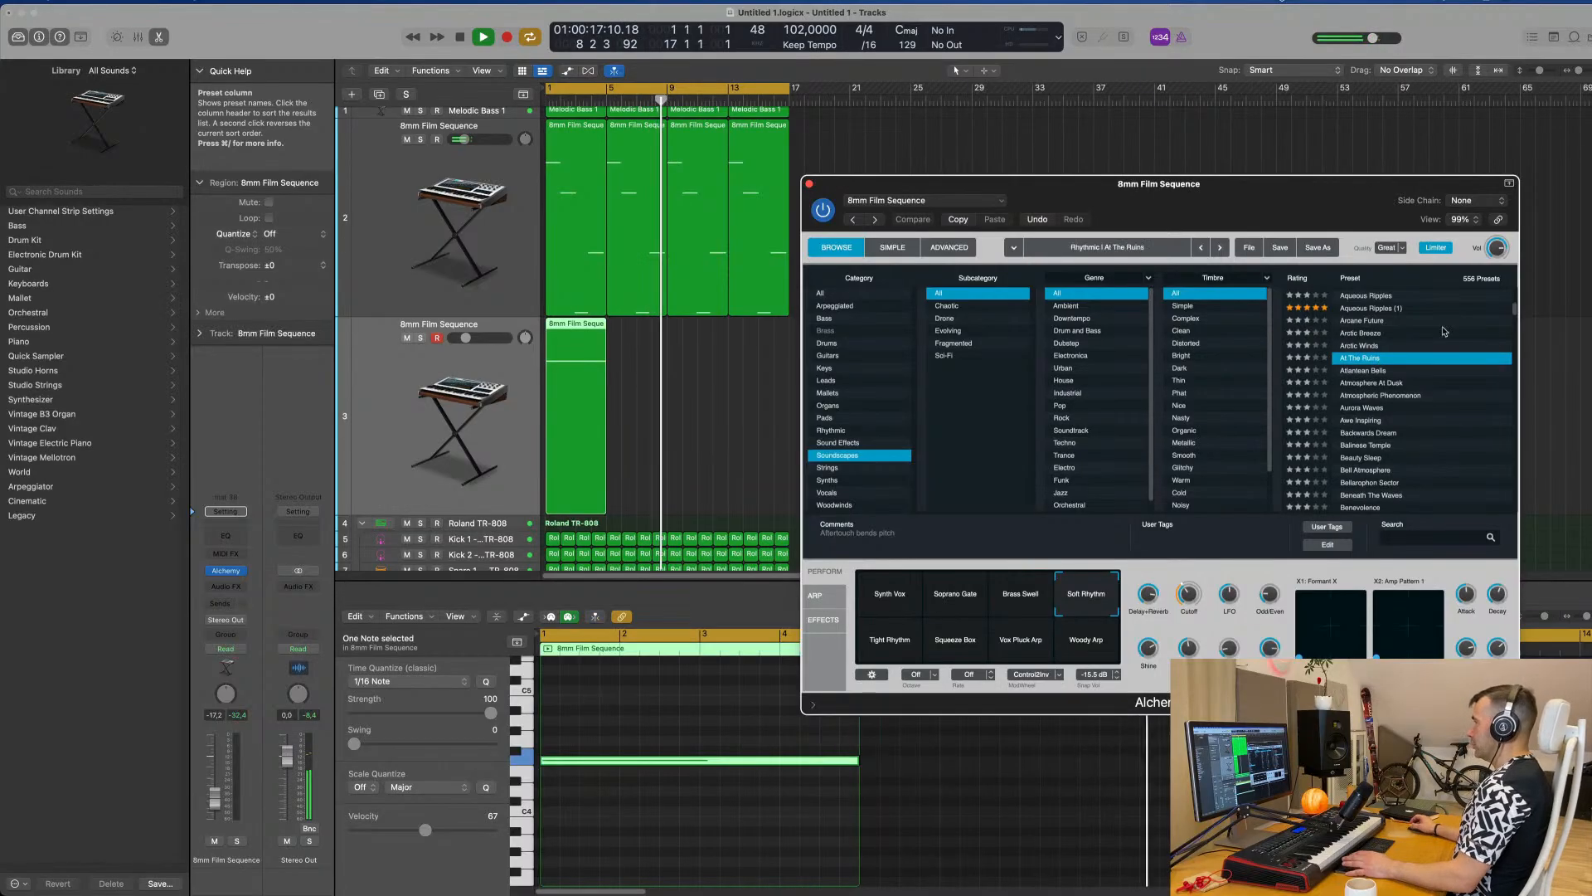
Repeat the held-note region on the At The Ruins track three times to fill 16 bars.
{"action": "left_click_drag", "start_coordinate": [685, 379], "coordinate": [556, 430]}
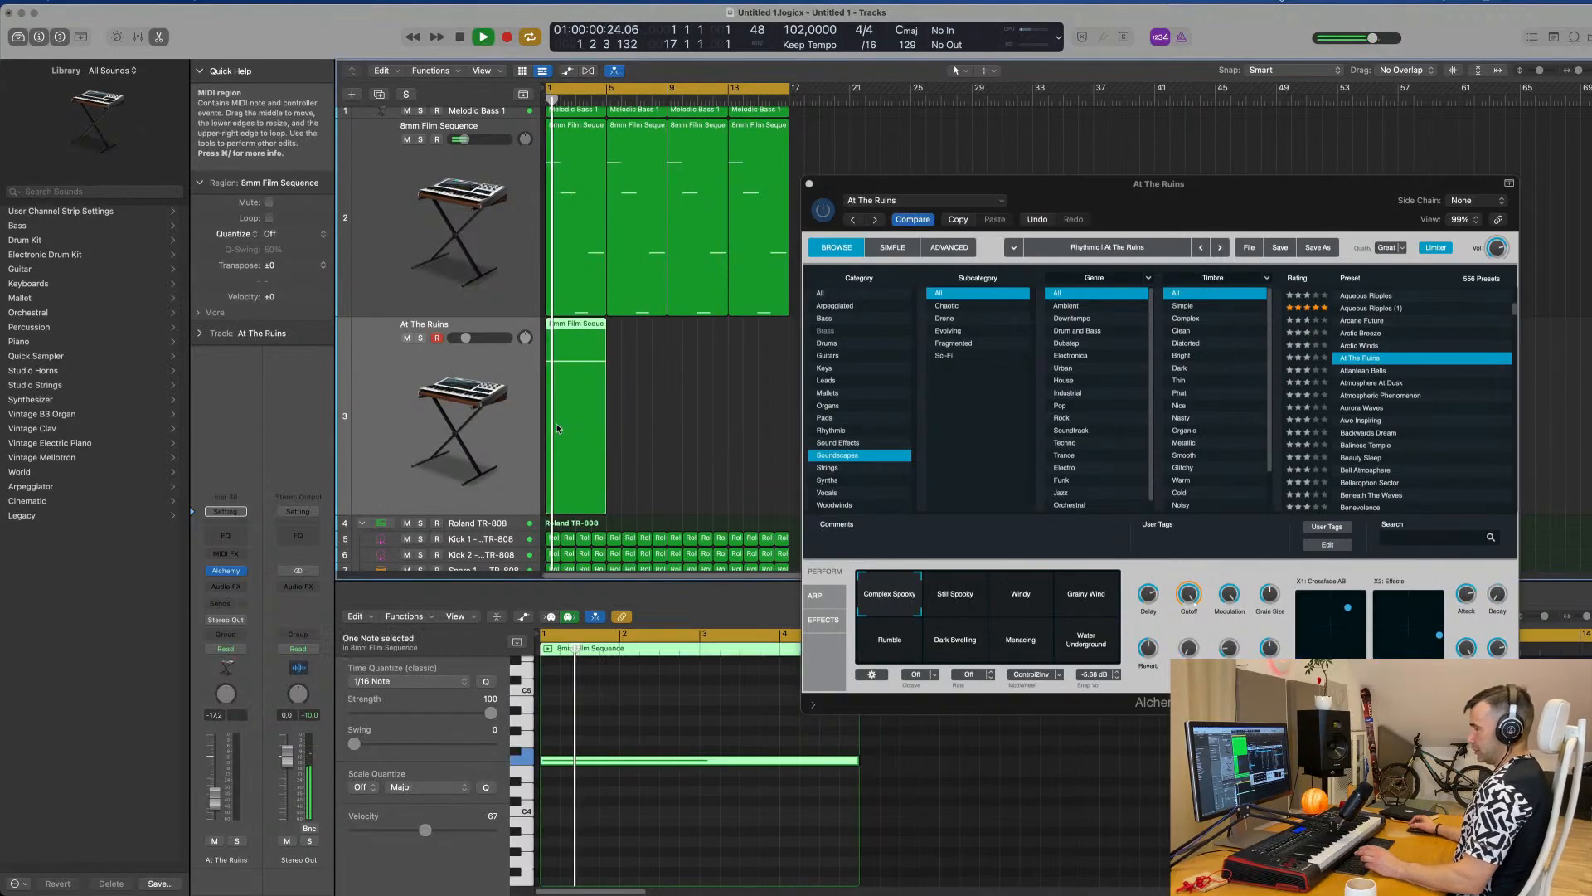
{"action": "key", "text": "super+r"}
{"action": "key", "text": "super+r"}
{"action": "key", "text": "super+r"}
{"action": "left_click", "coordinate": [512, 394]}
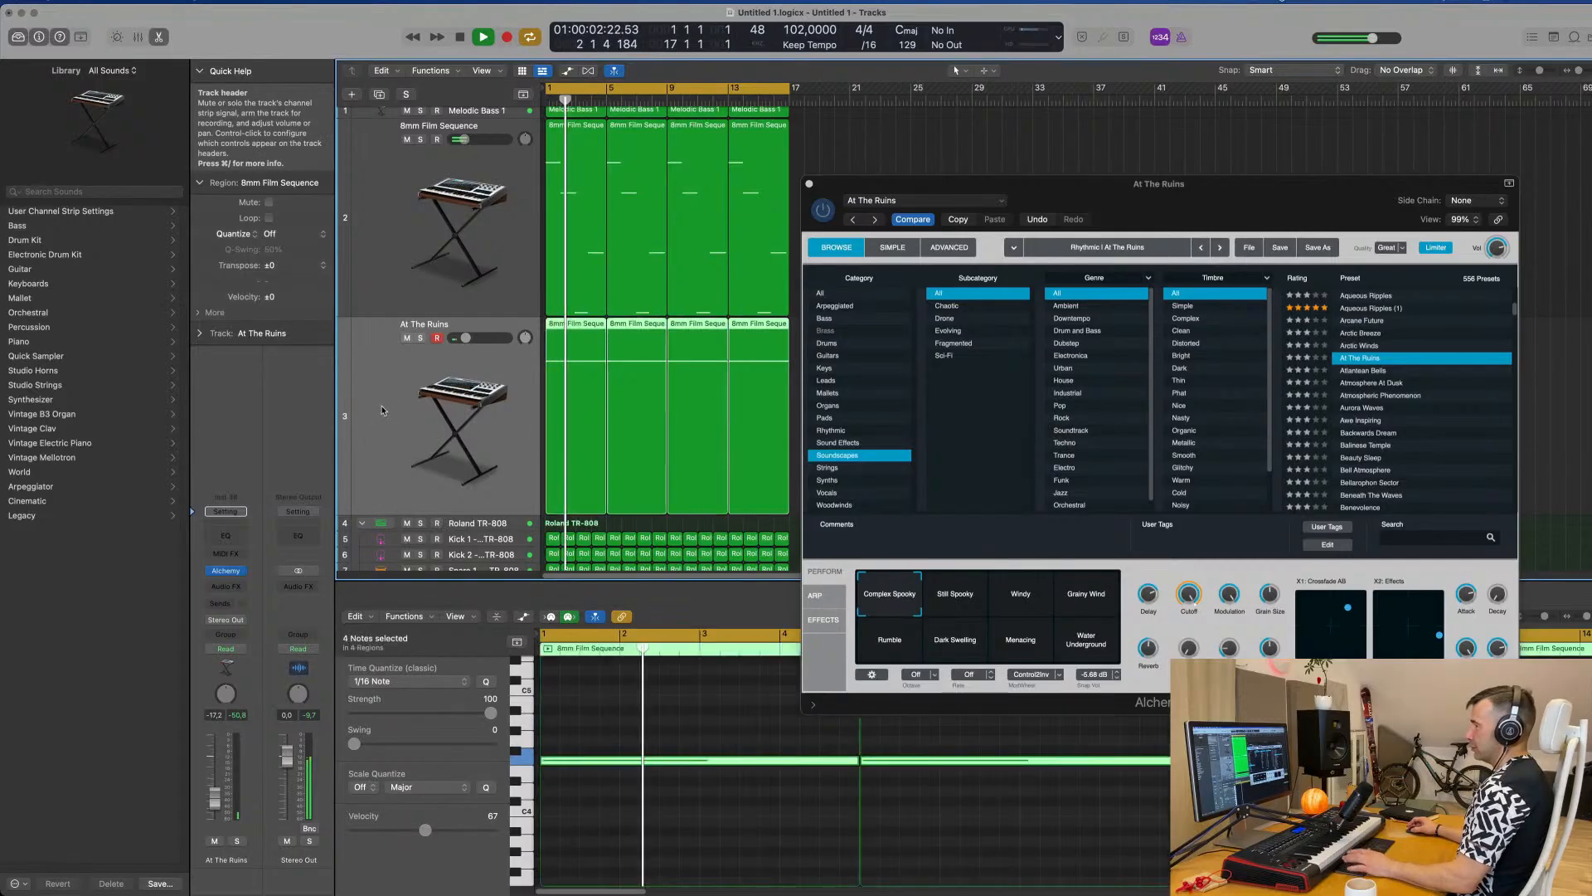
Raise the At The Ruins track volume to about −2.1 dB, audition Alchemy's performance snapshots and choose Menacing.
{"action": "left_click_drag", "start_coordinate": [214, 798], "coordinate": [214, 765]}
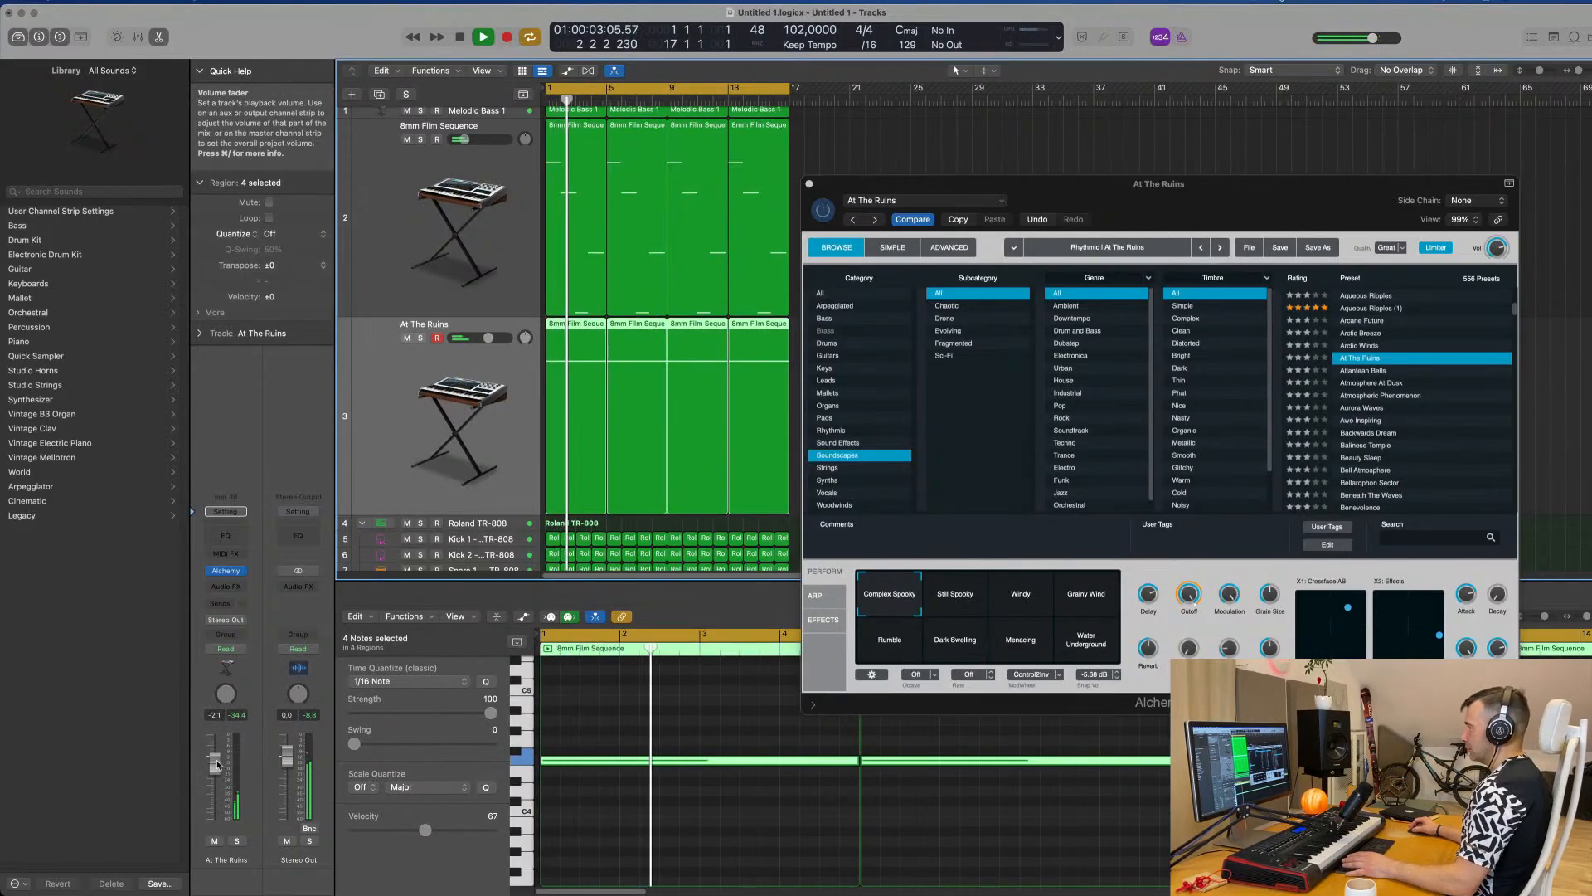
{"action": "left_click_drag", "start_coordinate": [1277, 201], "coordinate": [1192, 169]}
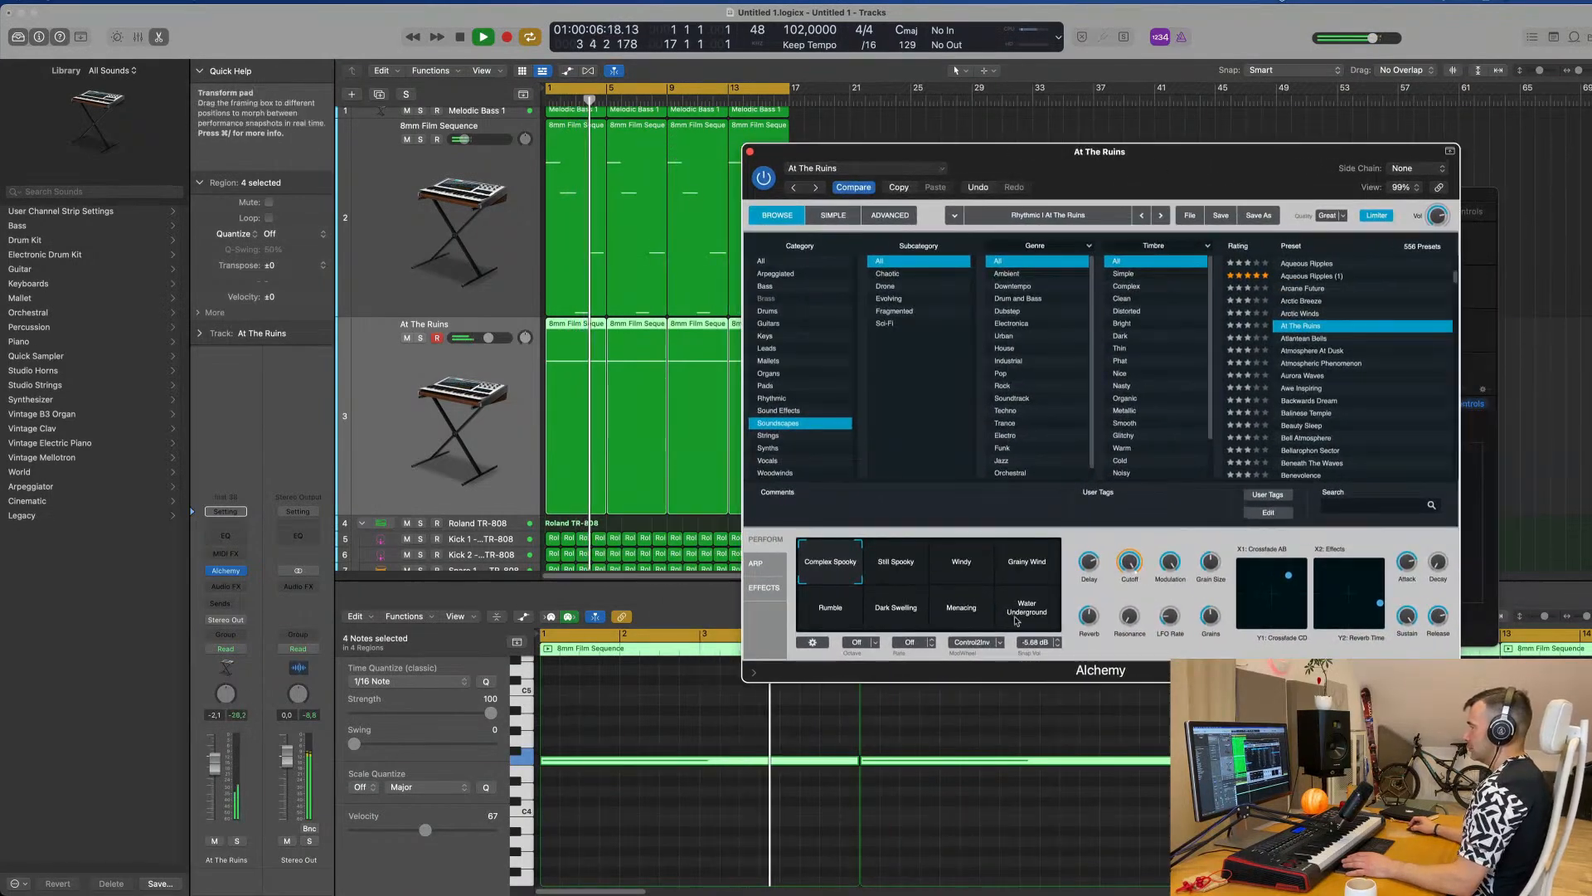
{"action": "left_click", "coordinate": [1028, 568]}
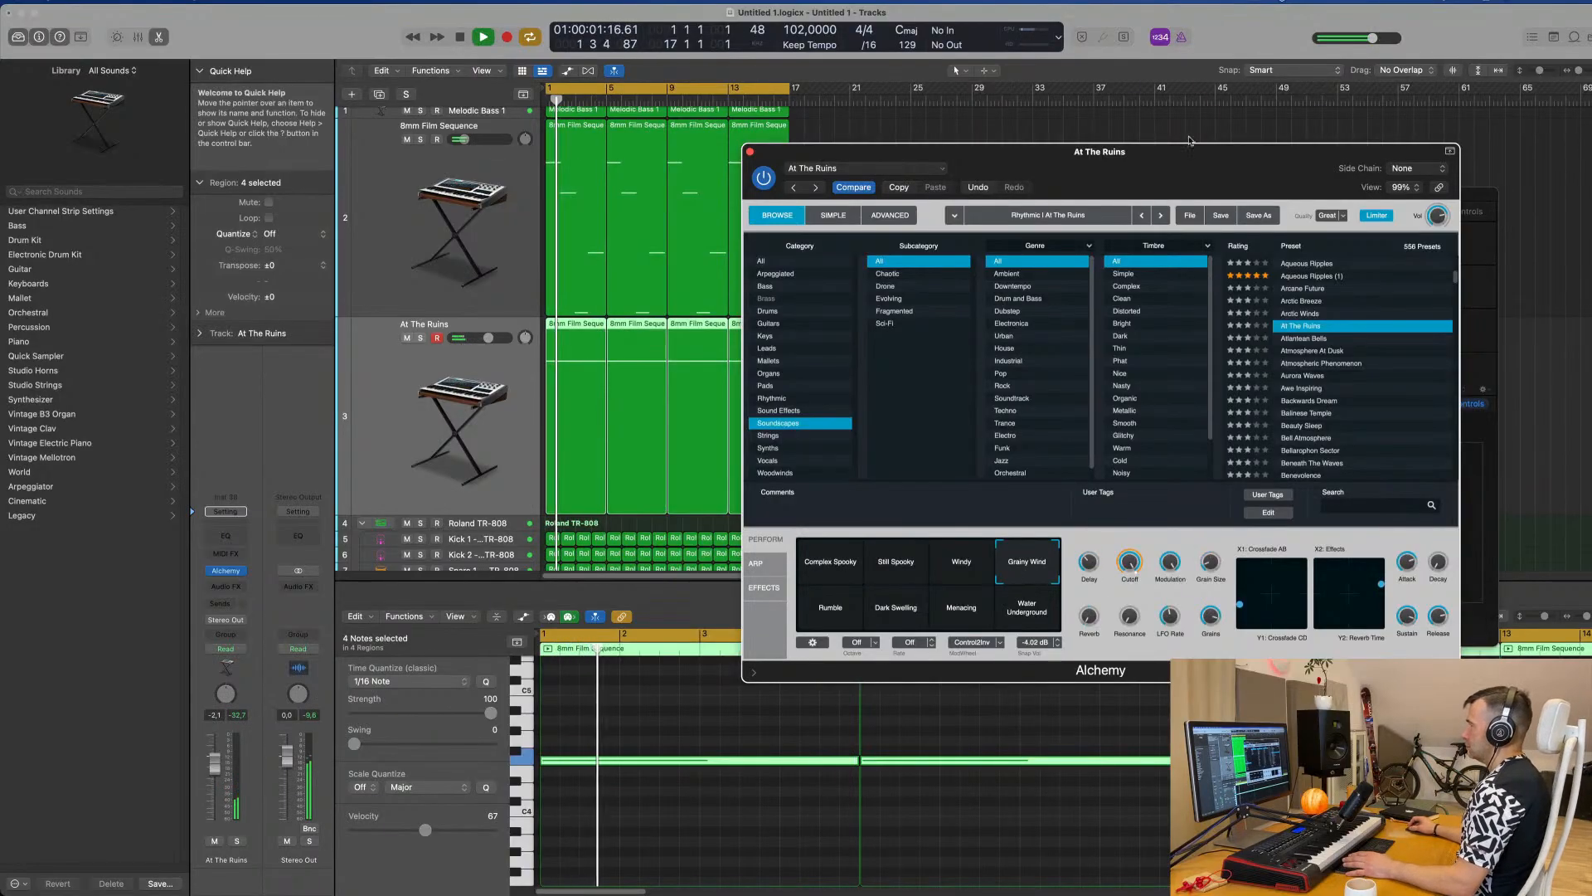
{"action": "left_click_drag", "start_coordinate": [1200, 181], "coordinate": [1270, 154]}
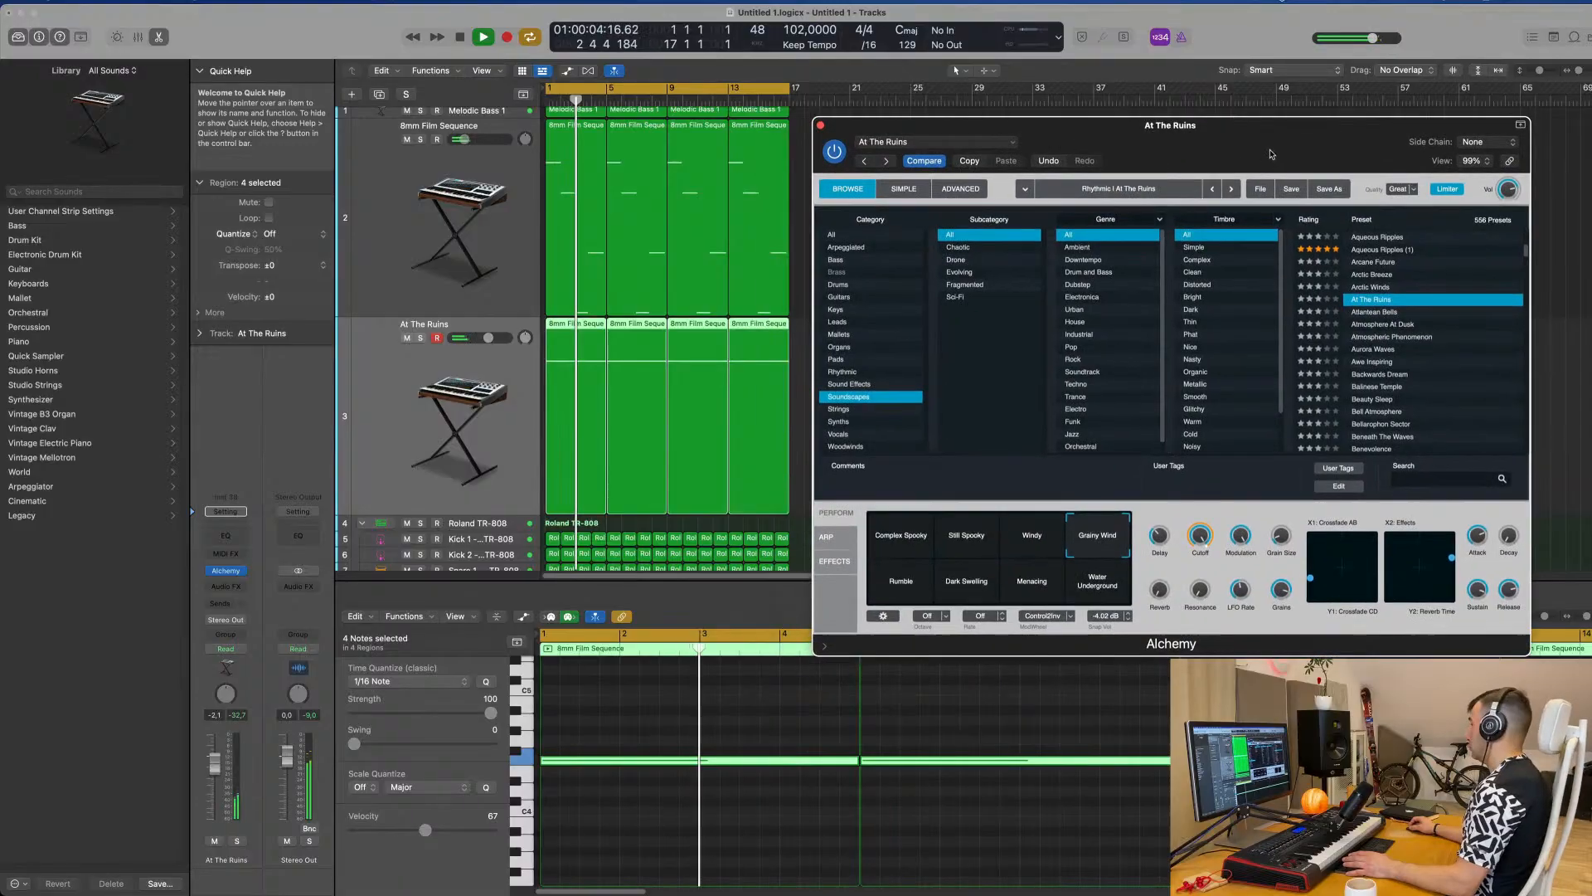
{"action": "left_click", "coordinate": [917, 572]}
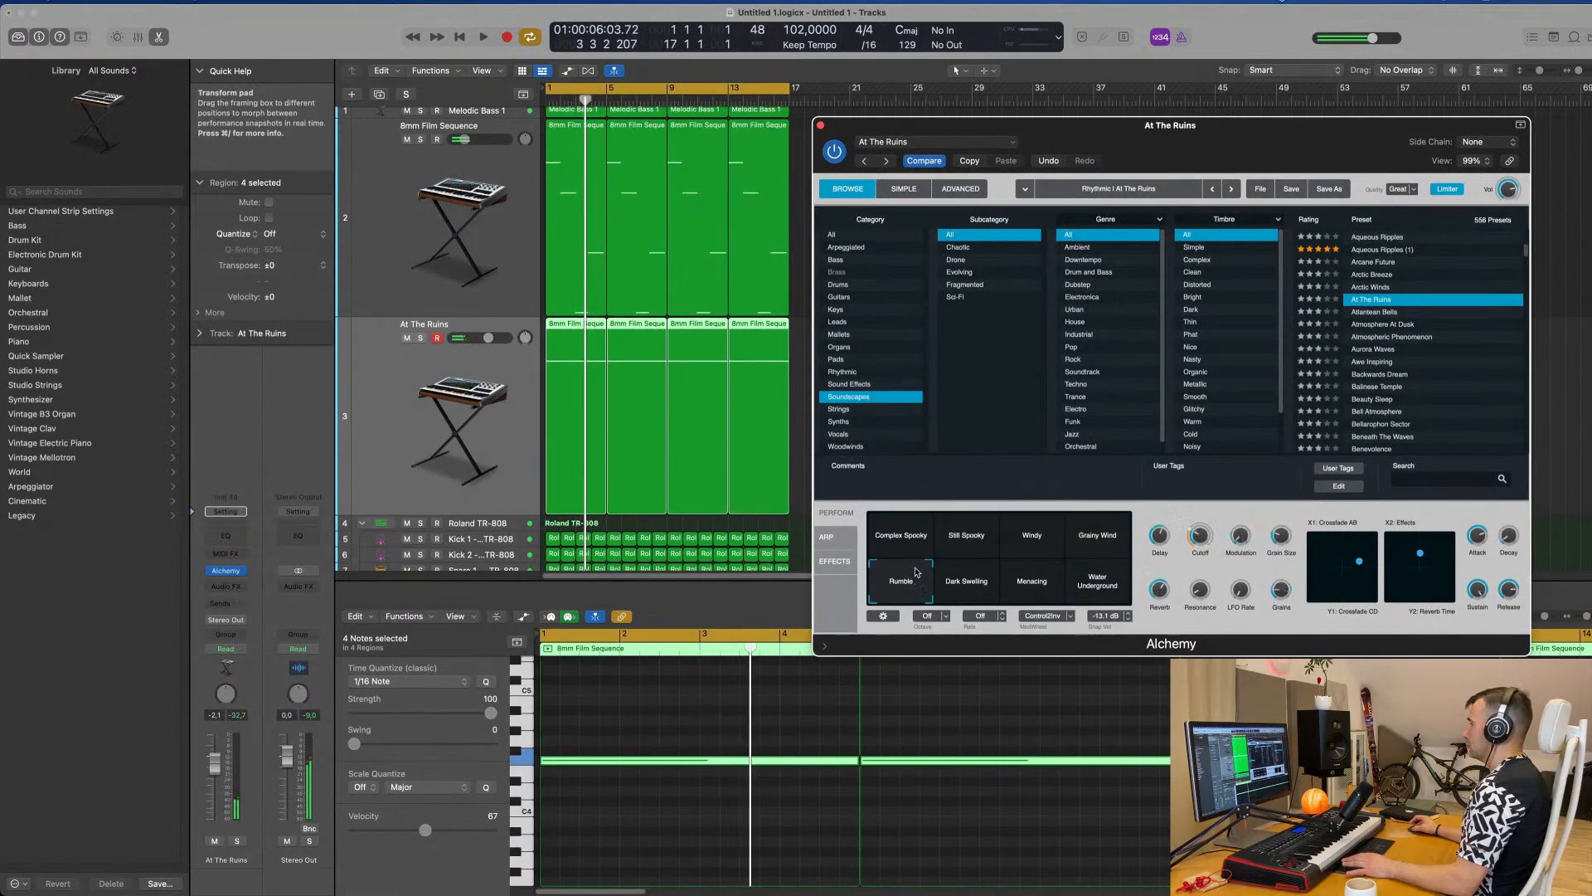
{"action": "left_click", "coordinate": [983, 585]}
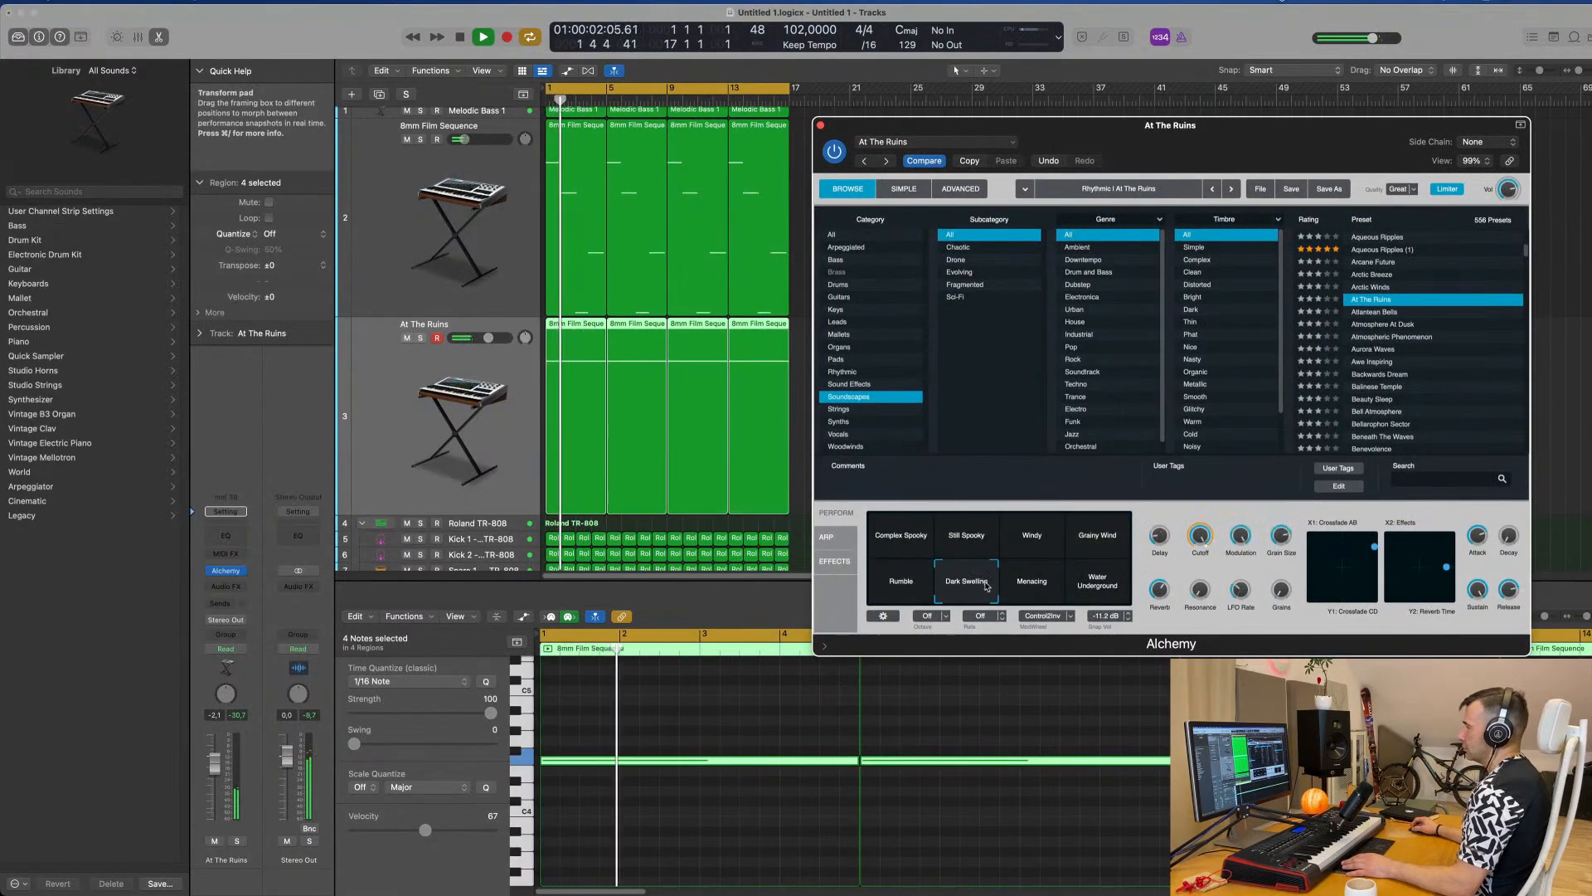
{"action": "left_click", "coordinate": [1042, 579]}
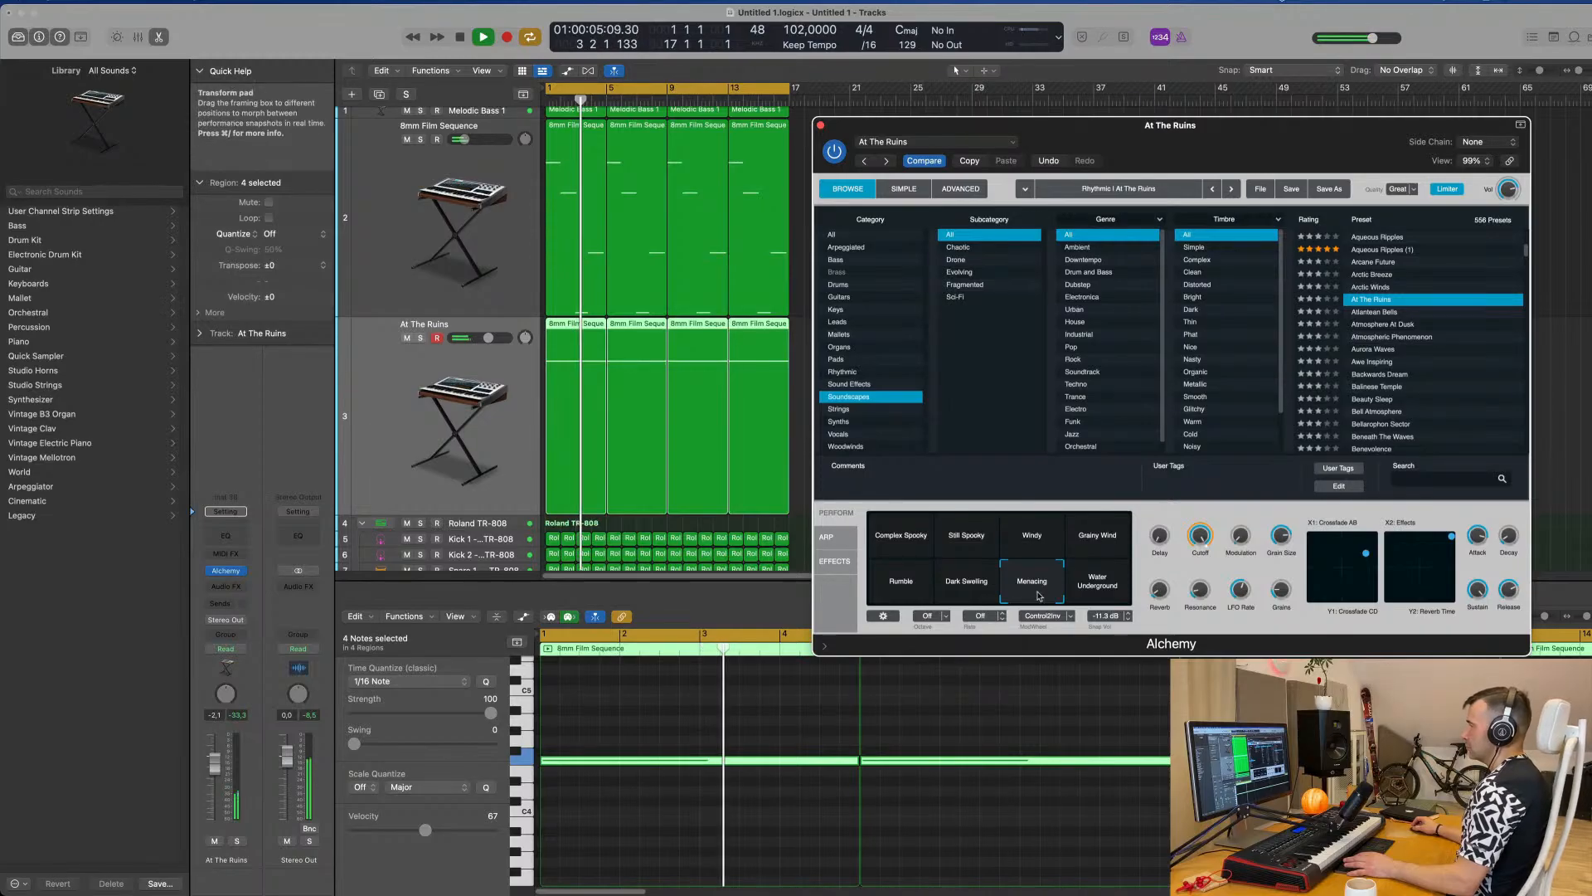
{"action": "left_click_drag", "start_coordinate": [1244, 136], "coordinate": [1438, 170]}
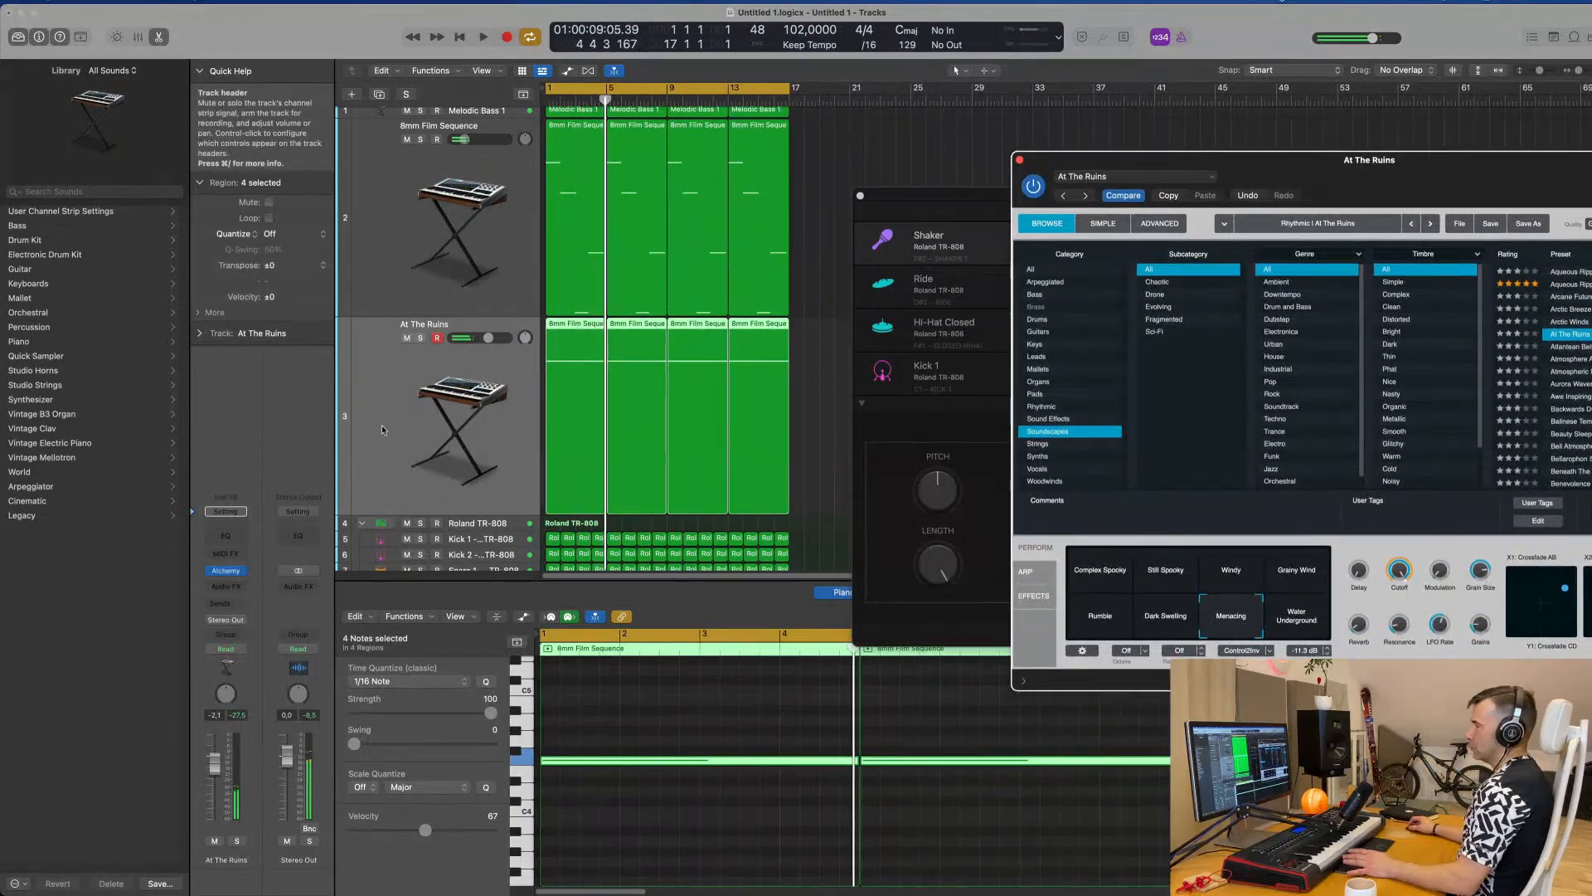
Replay the beat from the start and duplicate the At The Ruins track with its Alchemy instrument.
{"action": "key", "text": "space"}
{"action": "key", "text": "space"}
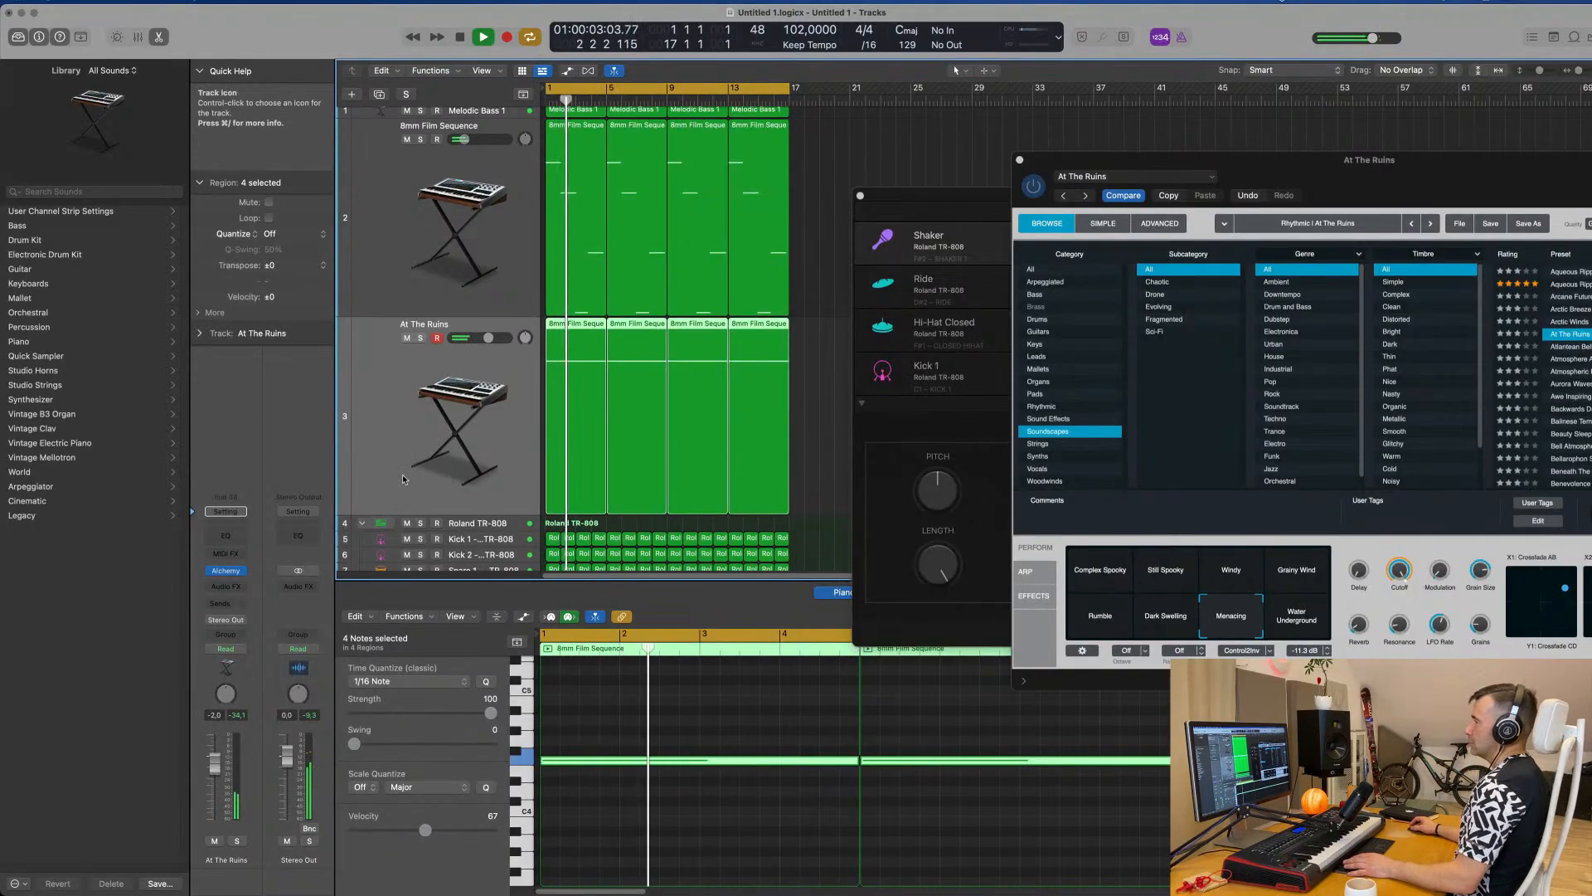
{"action": "scroll", "coordinate": [455, 425], "scroll_direction": "down", "scroll_amount": 5}
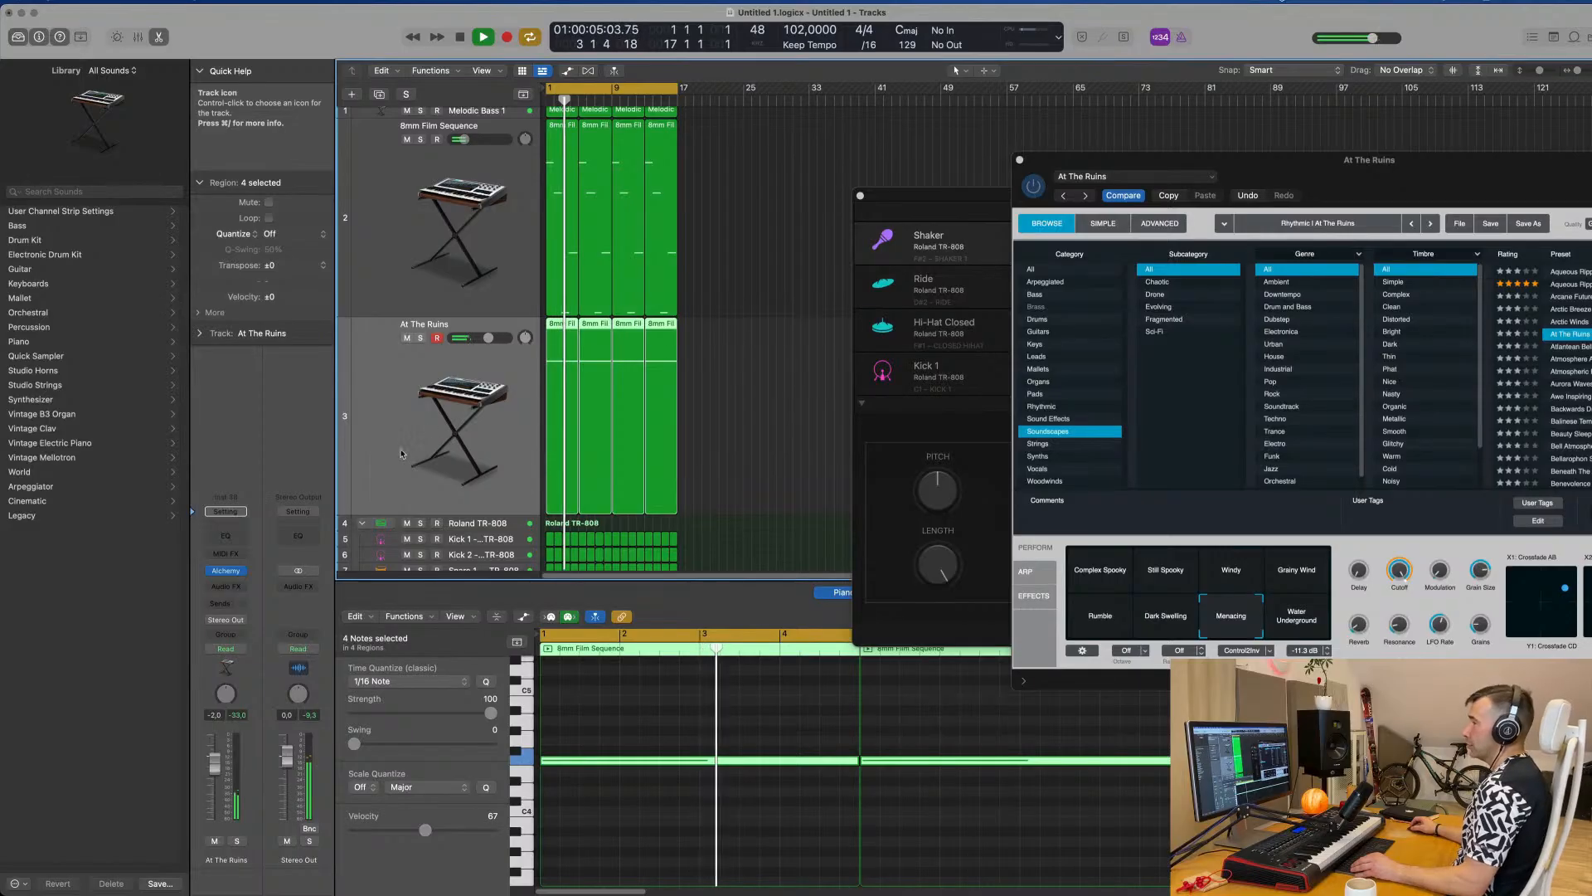
{"action": "scroll", "coordinate": [416, 450], "scroll_direction": "up", "scroll_amount": 1}
{"action": "scroll", "coordinate": [417, 451], "scroll_direction": "down", "scroll_amount": 5}
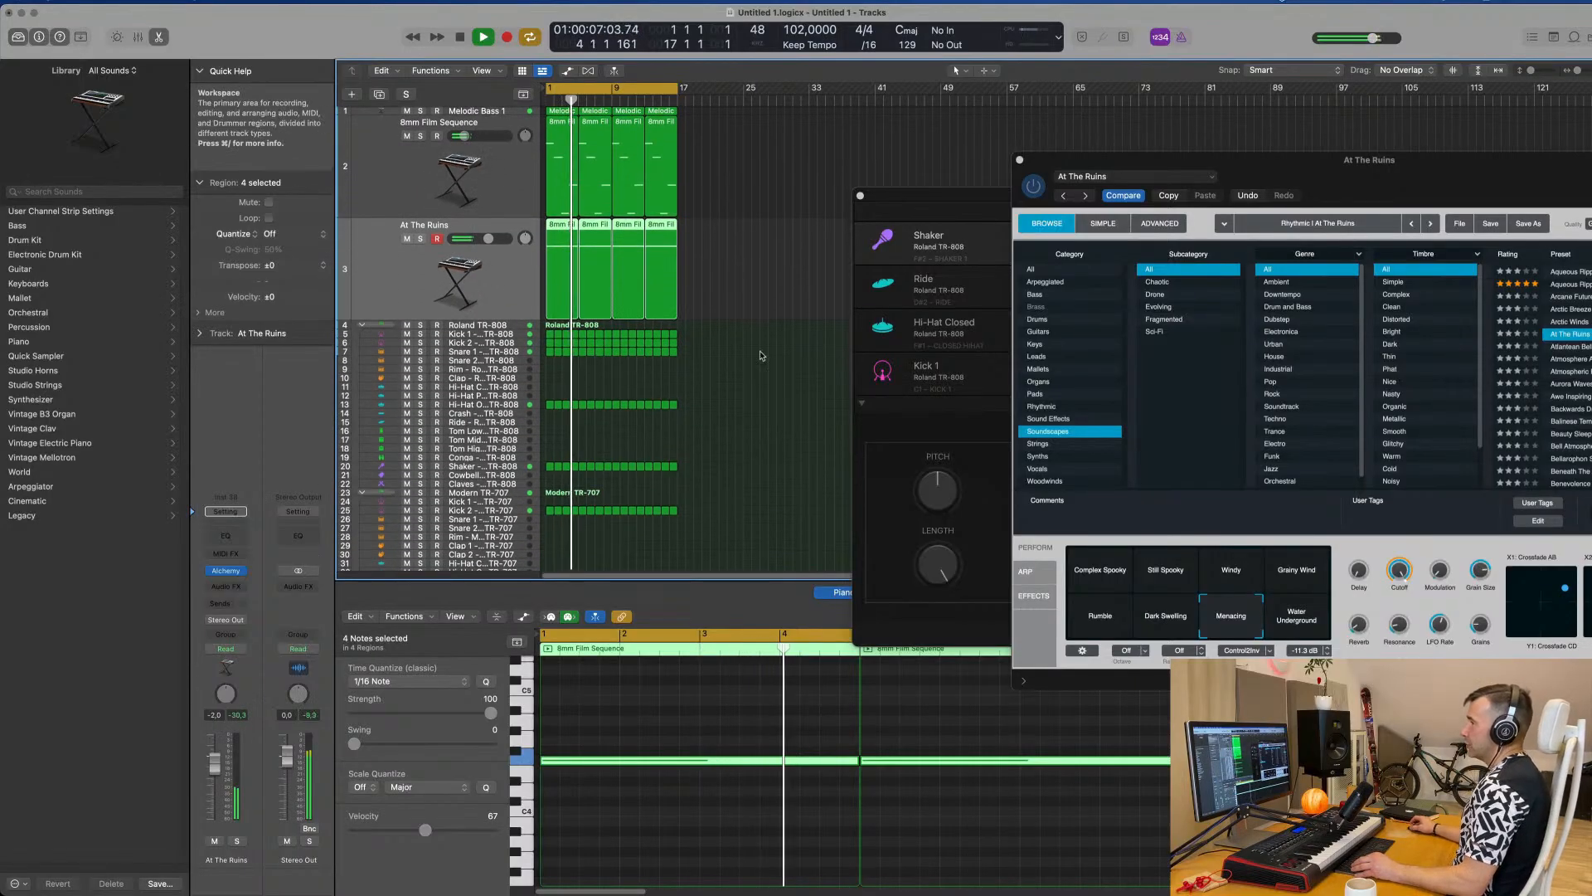
{"action": "scroll", "coordinate": [810, 340], "scroll_direction": "up", "scroll_amount": 1}
{"action": "scroll", "coordinate": [795, 340], "scroll_direction": "down", "scroll_amount": 1}
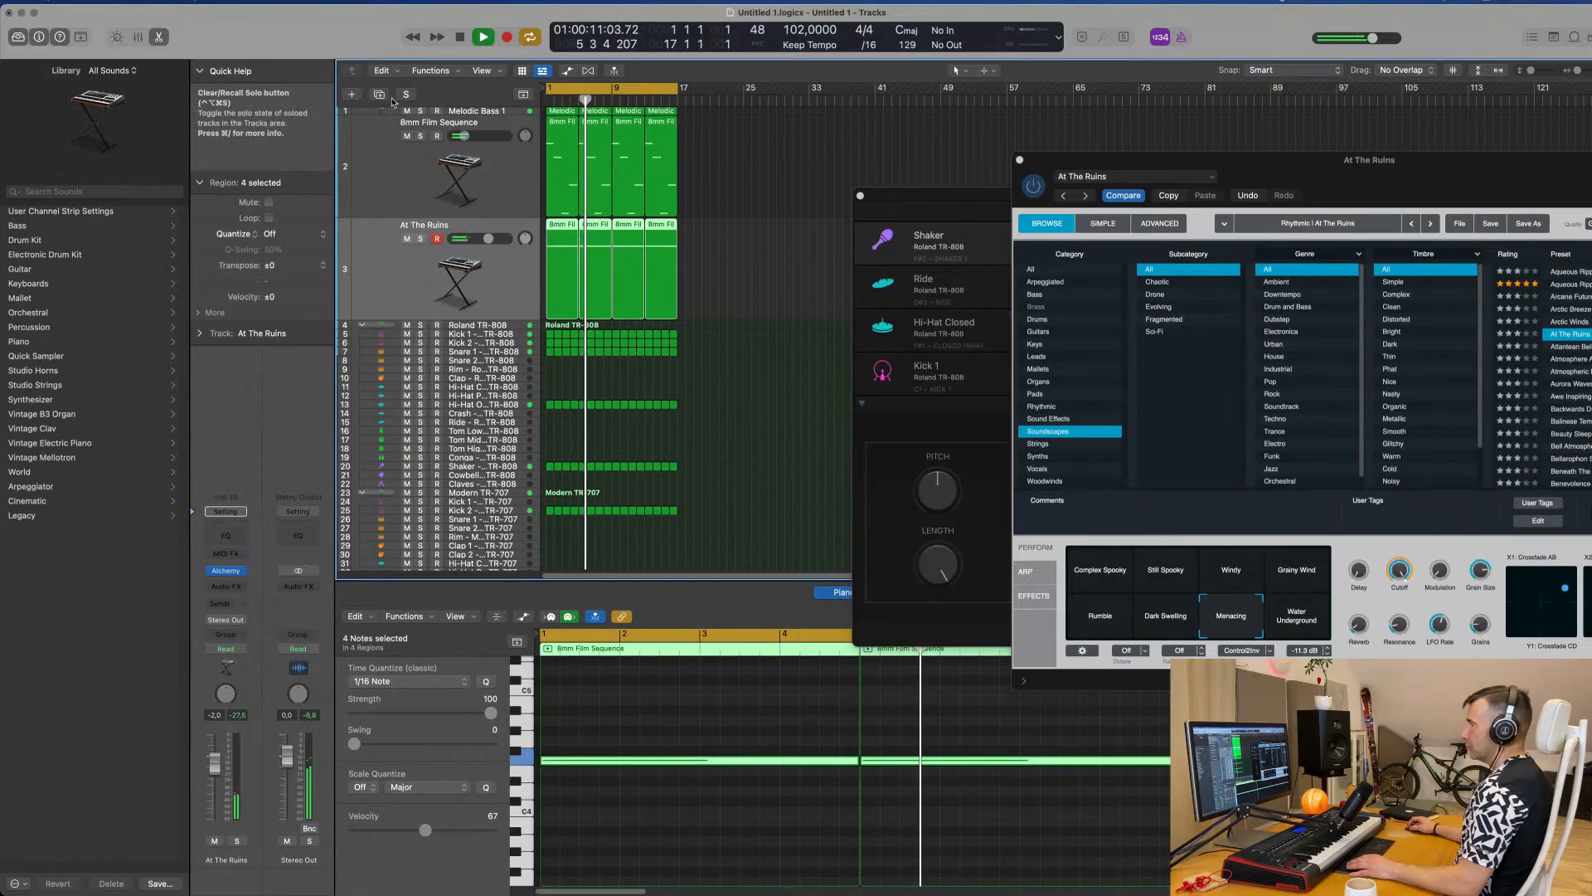
{"action": "key", "text": "super+d"}
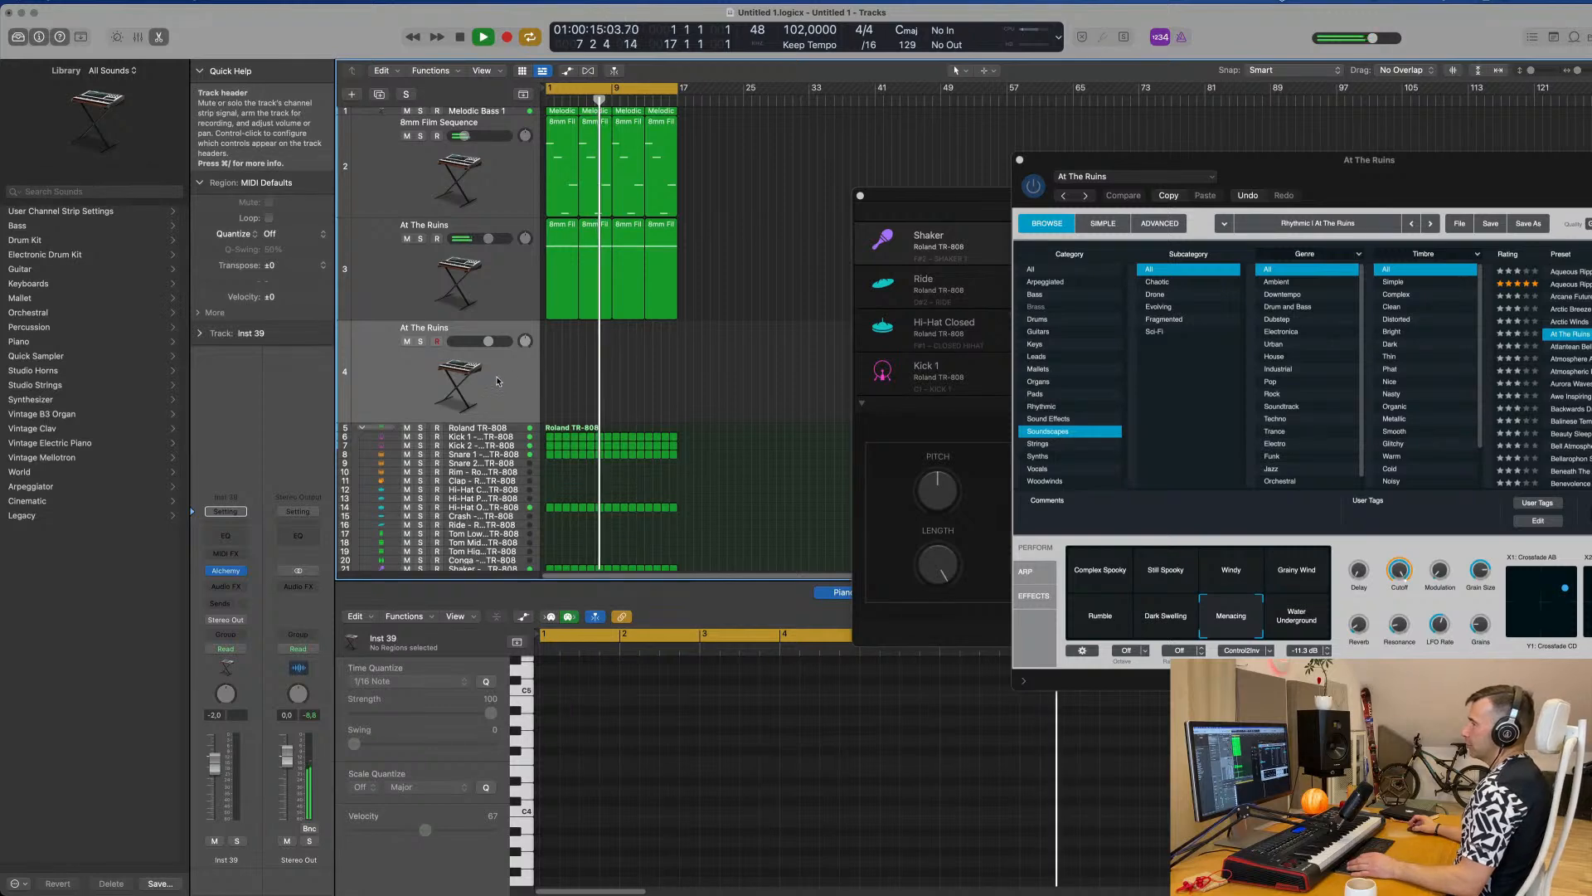
Lower the original At The Ruins track's volume to about −6.2 dB.
{"action": "left_click", "coordinate": [488, 286]}
{"action": "left_click_drag", "start_coordinate": [222, 771], "coordinate": [214, 786]}
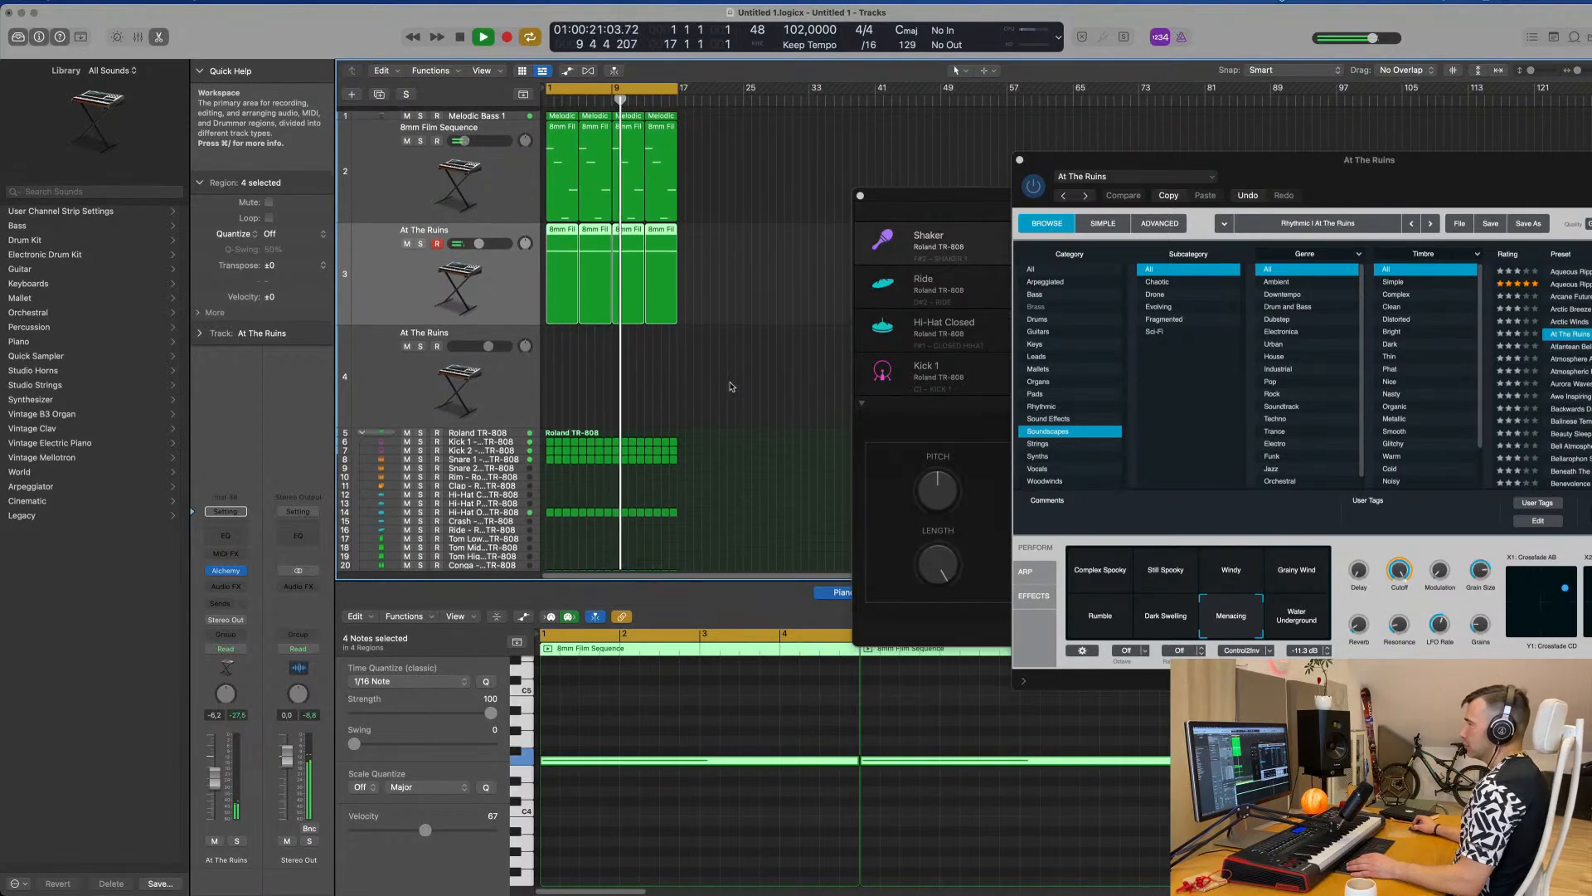
{"action": "key", "text": "super+Right"}
{"action": "key", "text": "super+Left"}
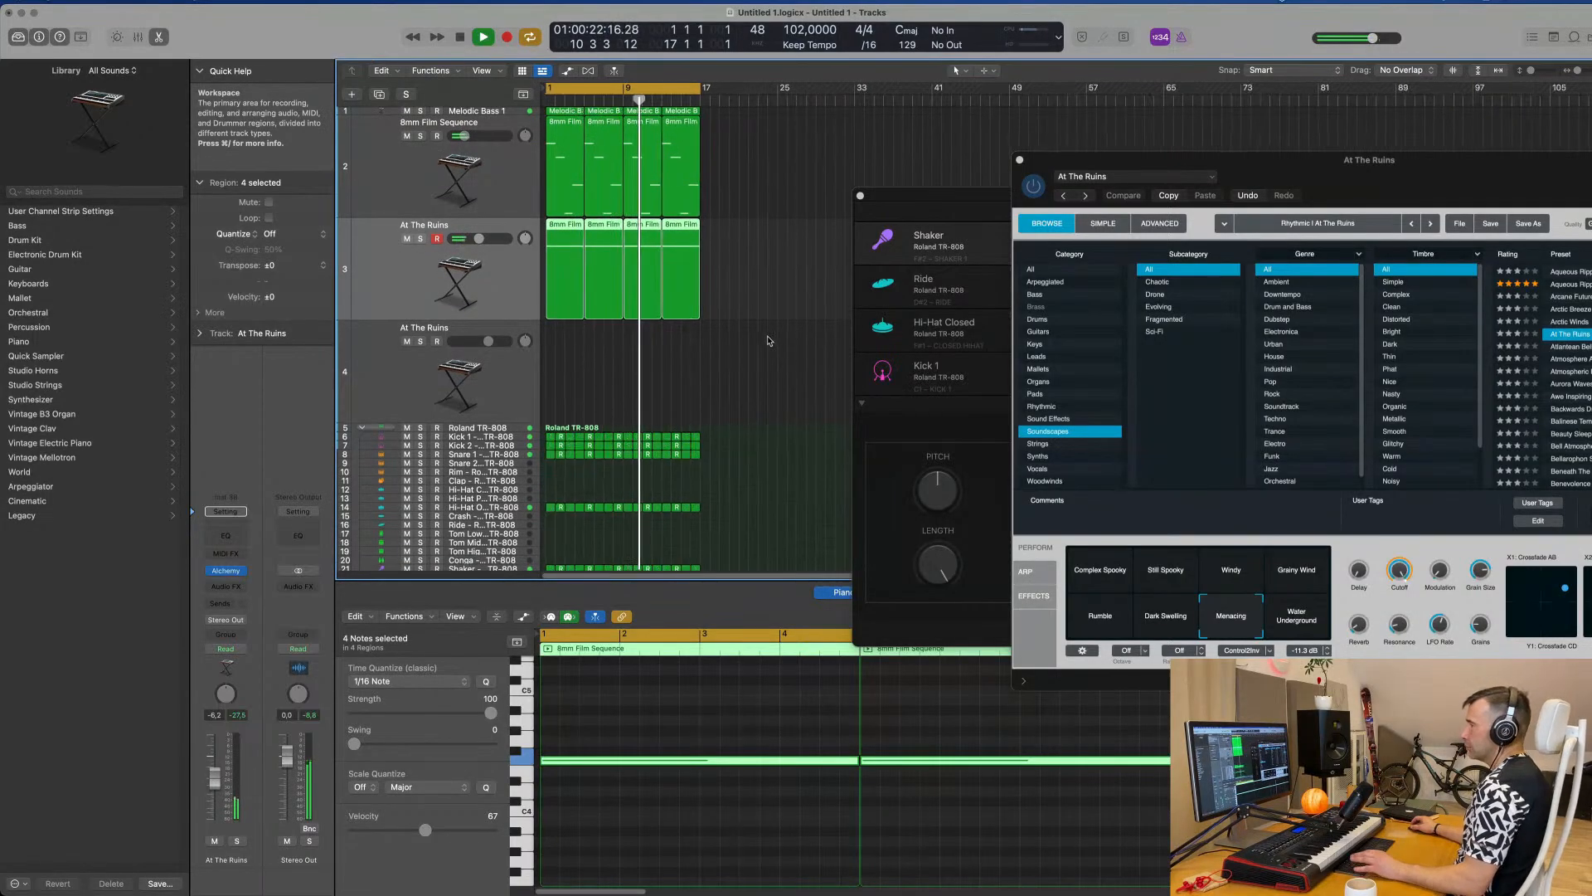
Copy the first At The Ruins region to the duplicated track and copy its held note an octave down to F3.
{"action": "left_click", "coordinate": [424, 381]}
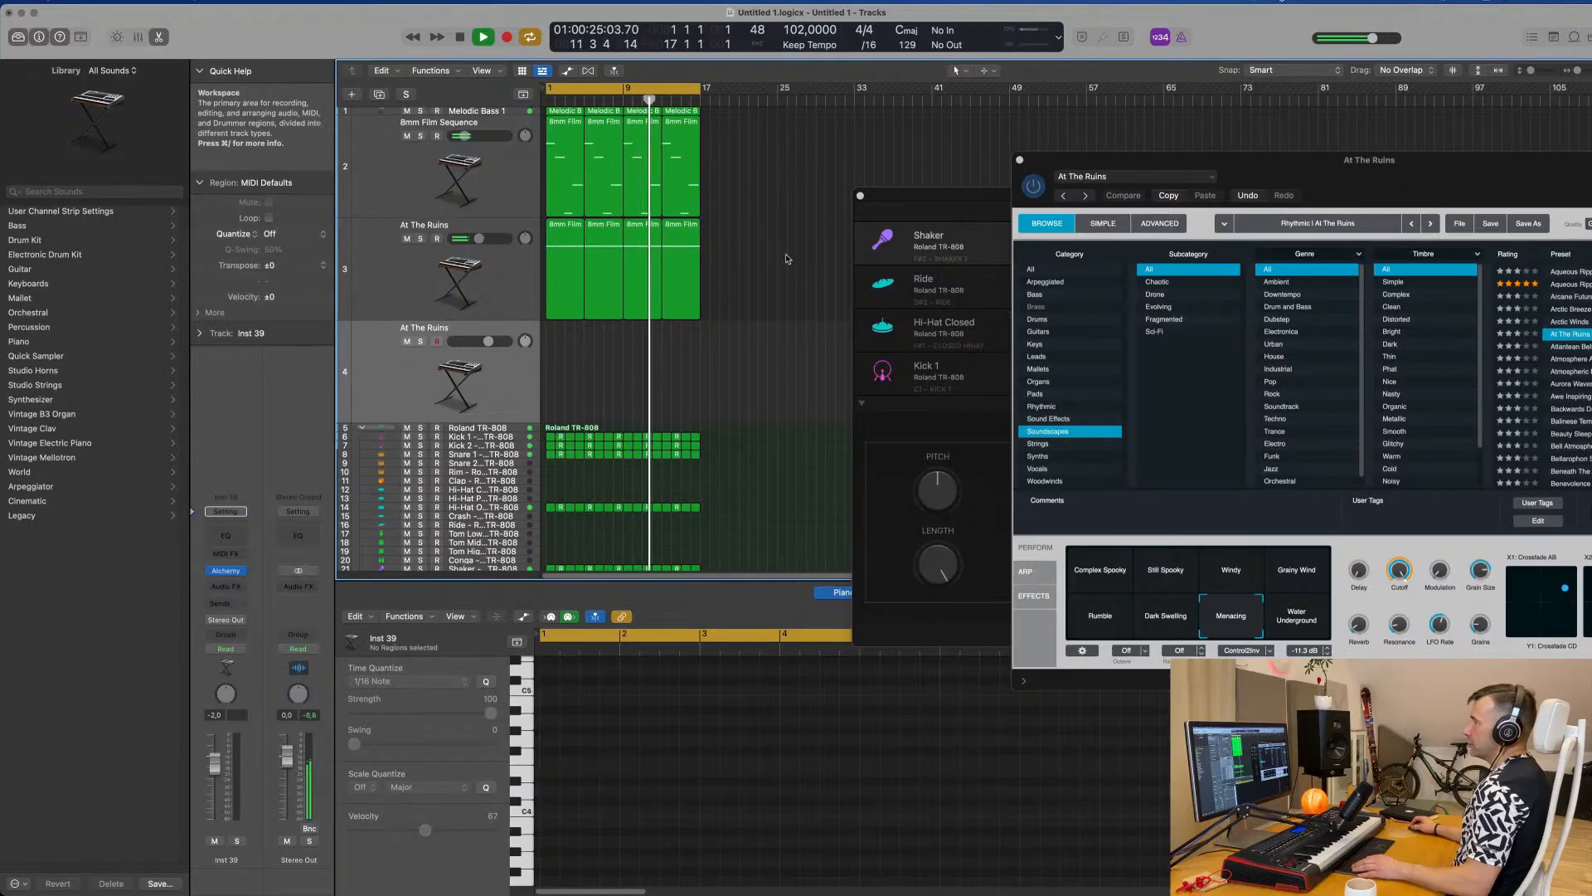
{"action": "left_click", "coordinate": [562, 238]}
{"action": "left_click_drag", "start_coordinate": [561, 238], "coordinate": [561, 341]}
{"action": "left_click", "coordinate": [634, 728]}
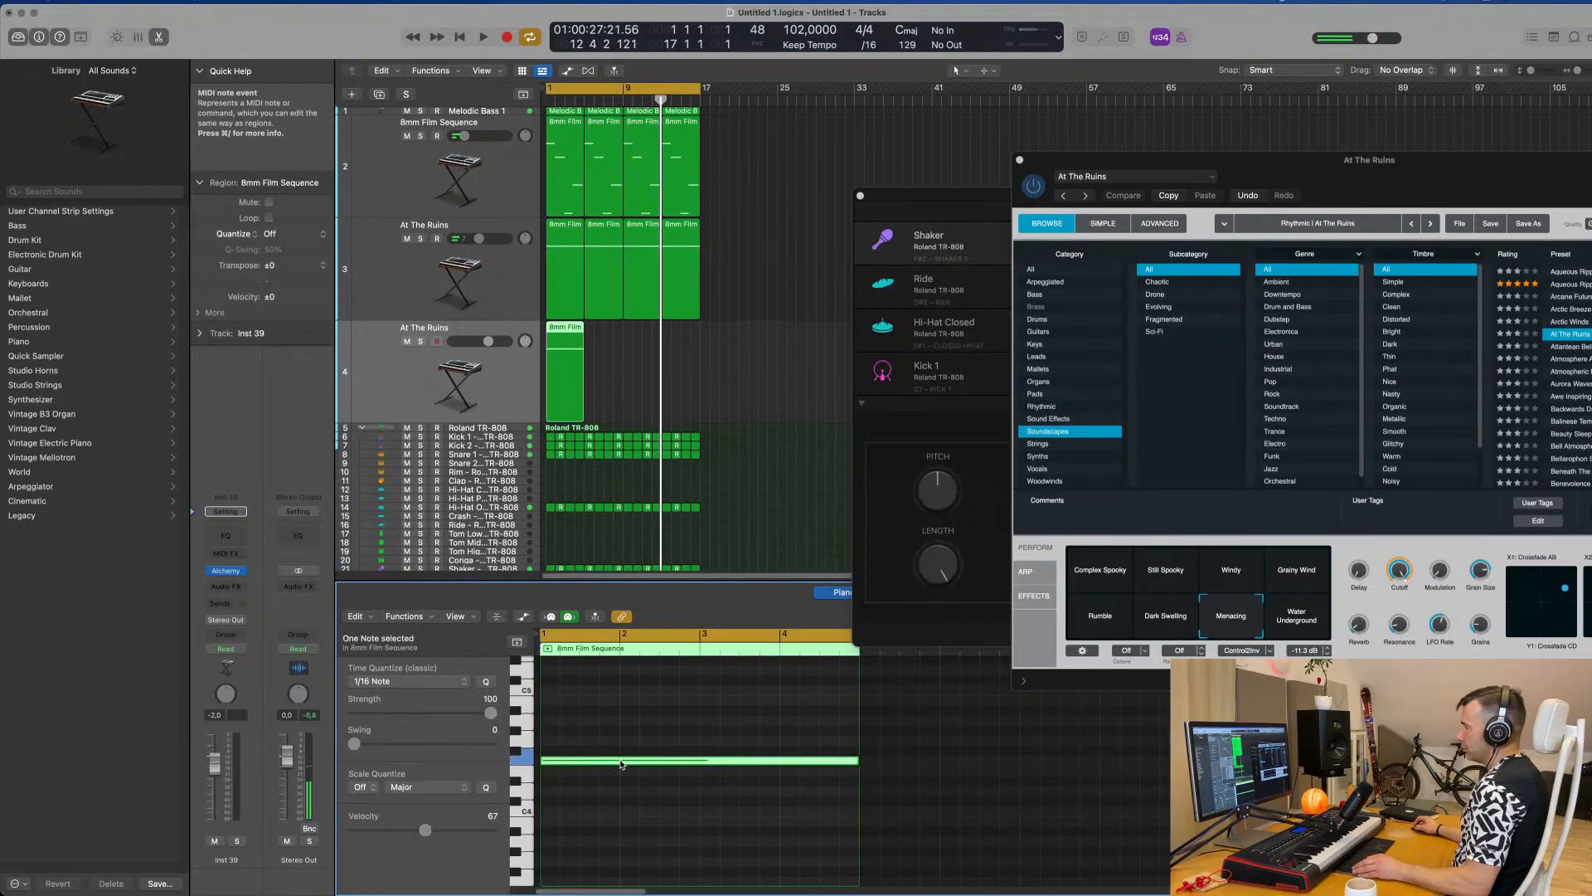
{"action": "scroll", "coordinate": [621, 764], "scroll_direction": "down", "scroll_amount": 3}
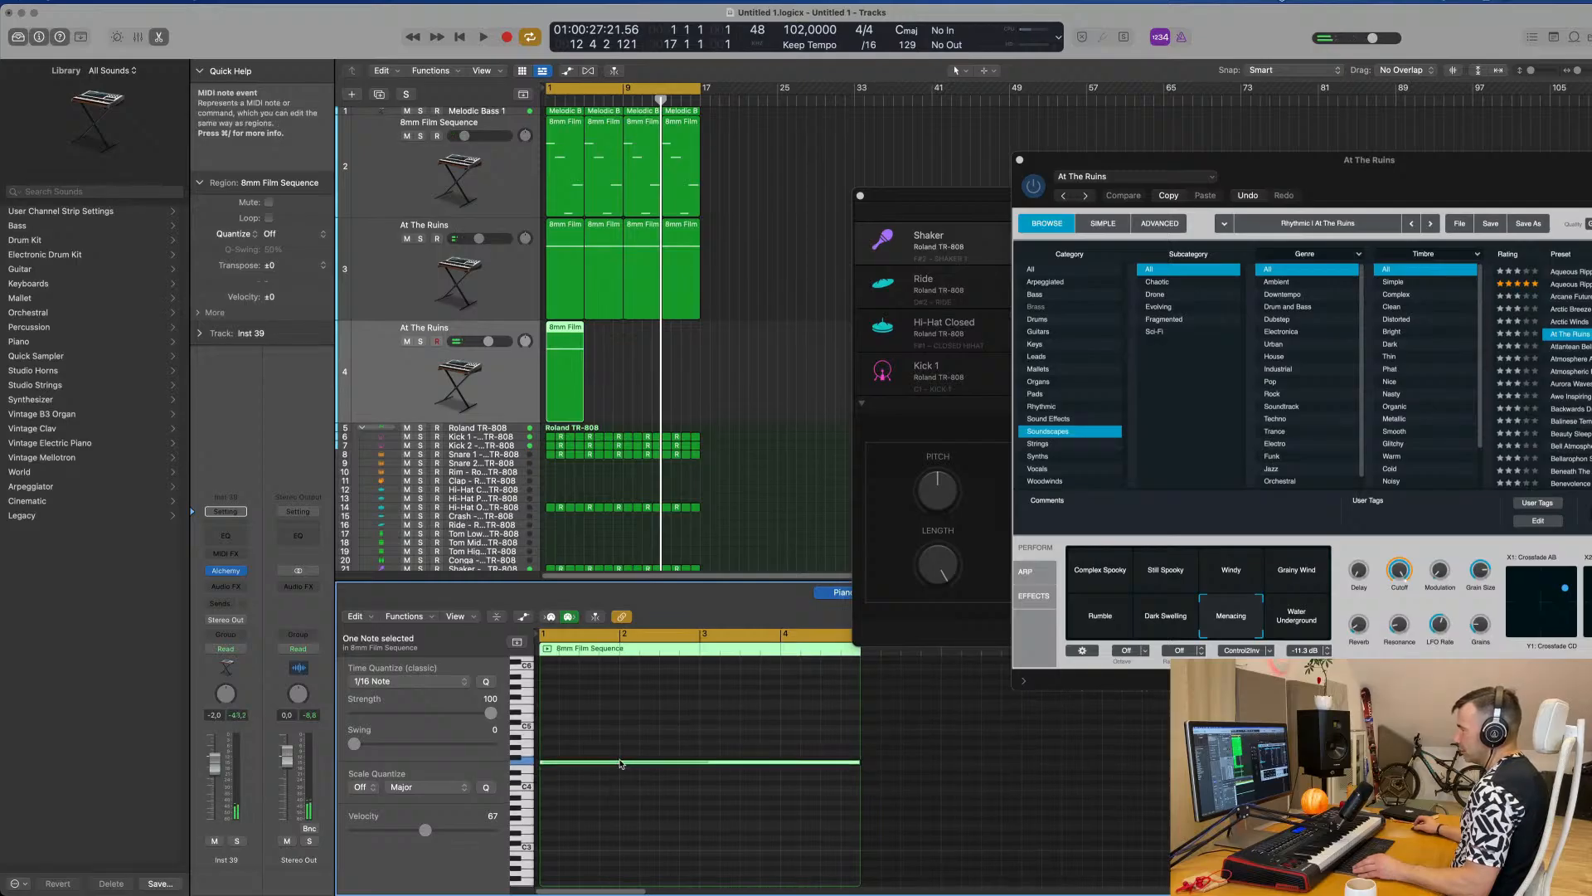
{"action": "left_click_drag", "start_coordinate": [618, 770], "coordinate": [617, 825]}
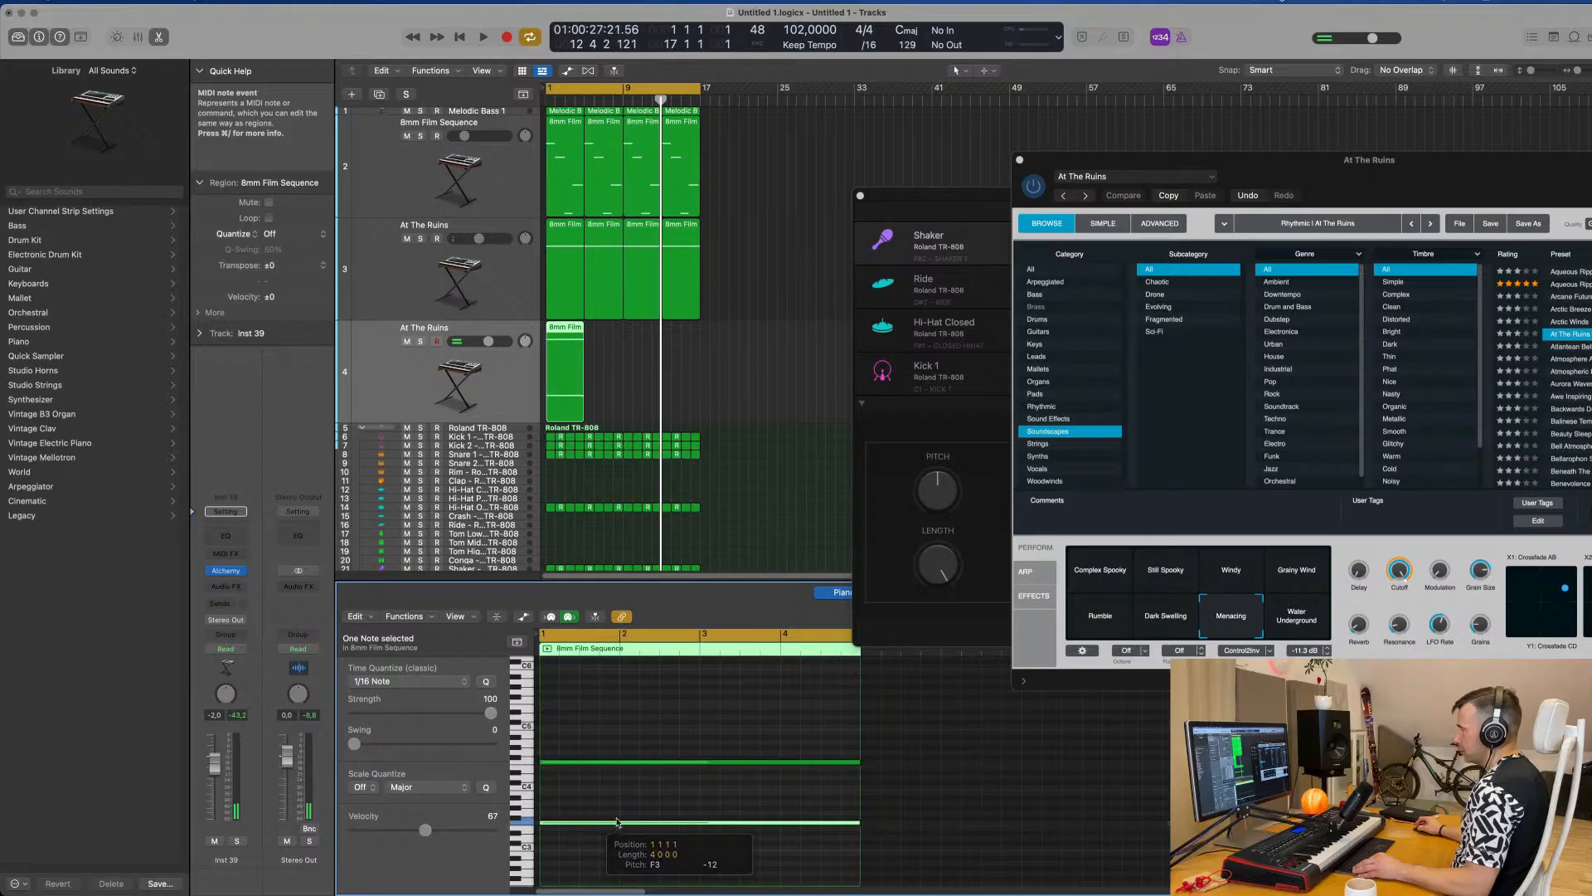
{"action": "key", "text": "space"}
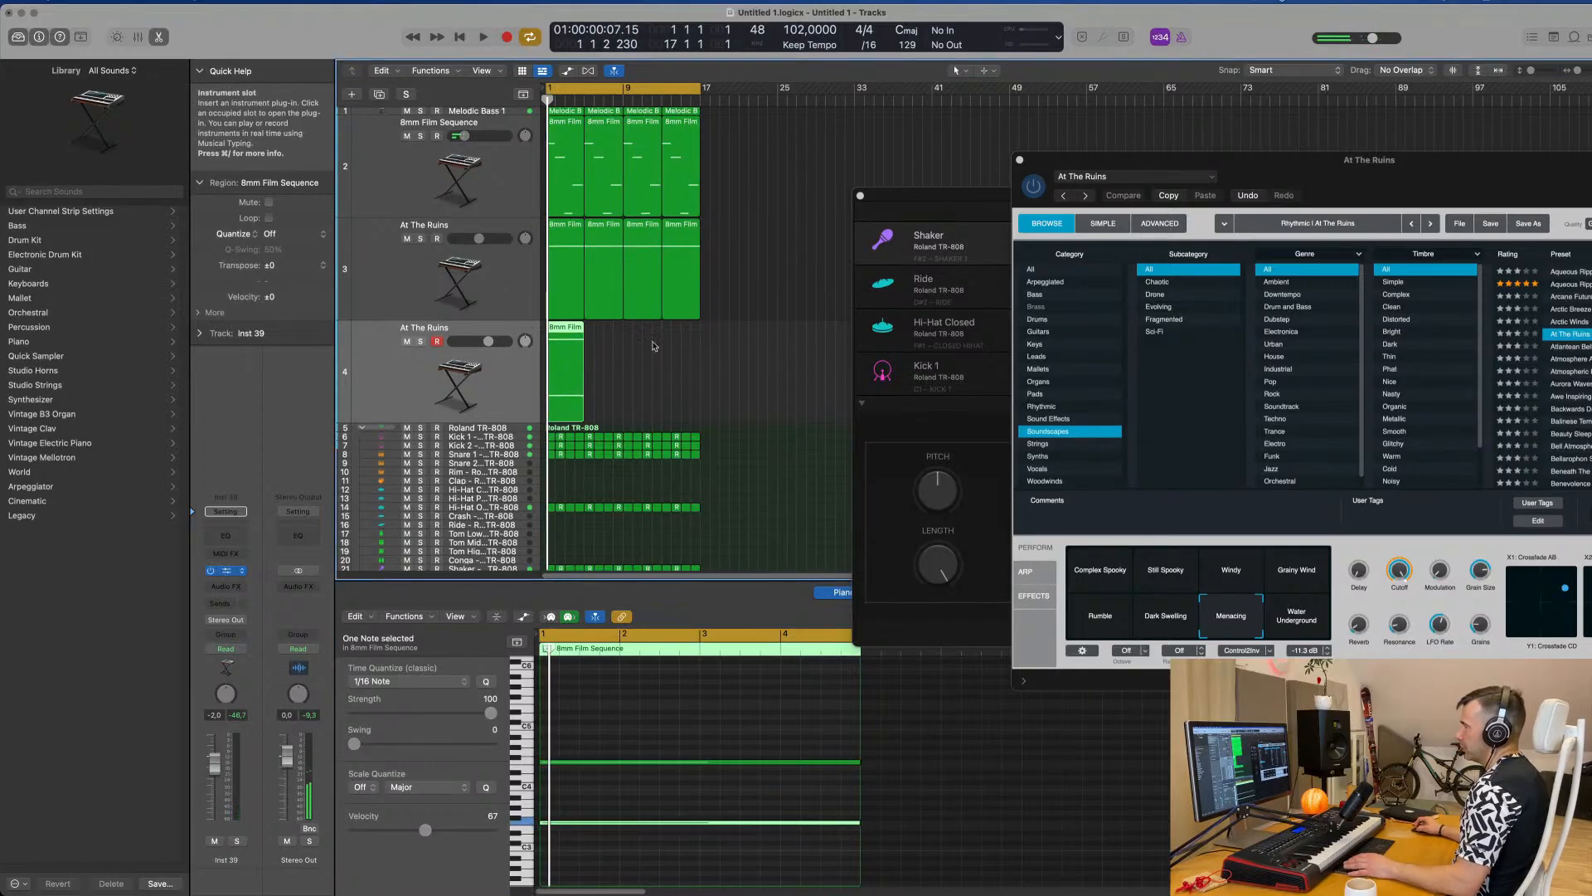
Extend the duplicated track's region and both of its held notes to eight bars.
{"action": "left_click_drag", "start_coordinate": [839, 170], "coordinate": [1247, 141]}
{"action": "left_click", "coordinate": [557, 390]}
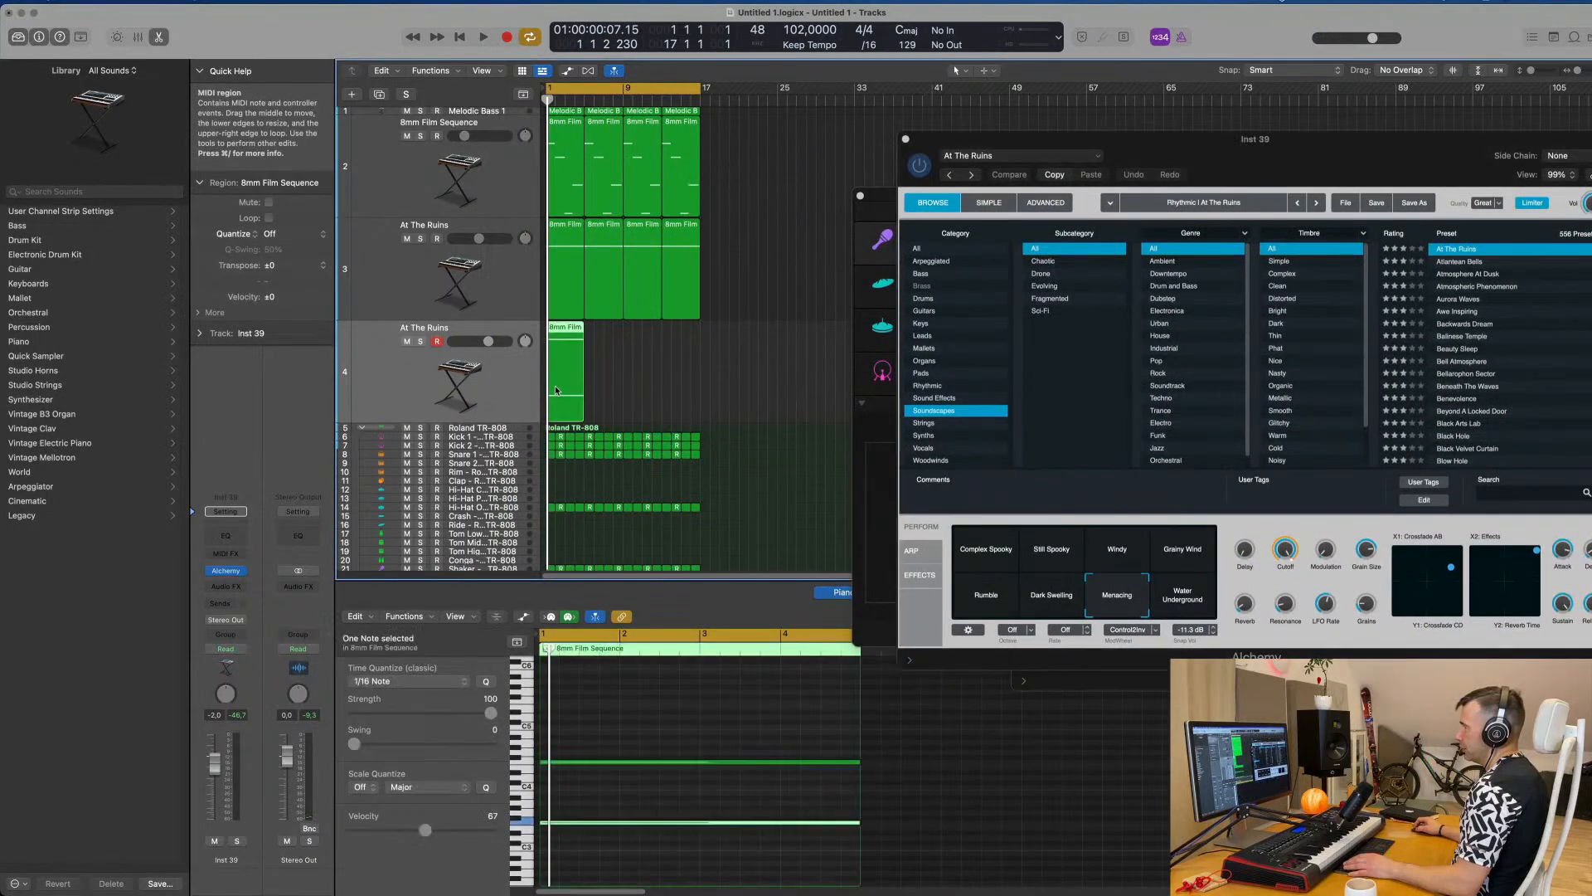
{"action": "left_click_drag", "start_coordinate": [585, 415], "coordinate": [622, 418]}
{"action": "left_click", "coordinate": [759, 761], "text": "shift"}
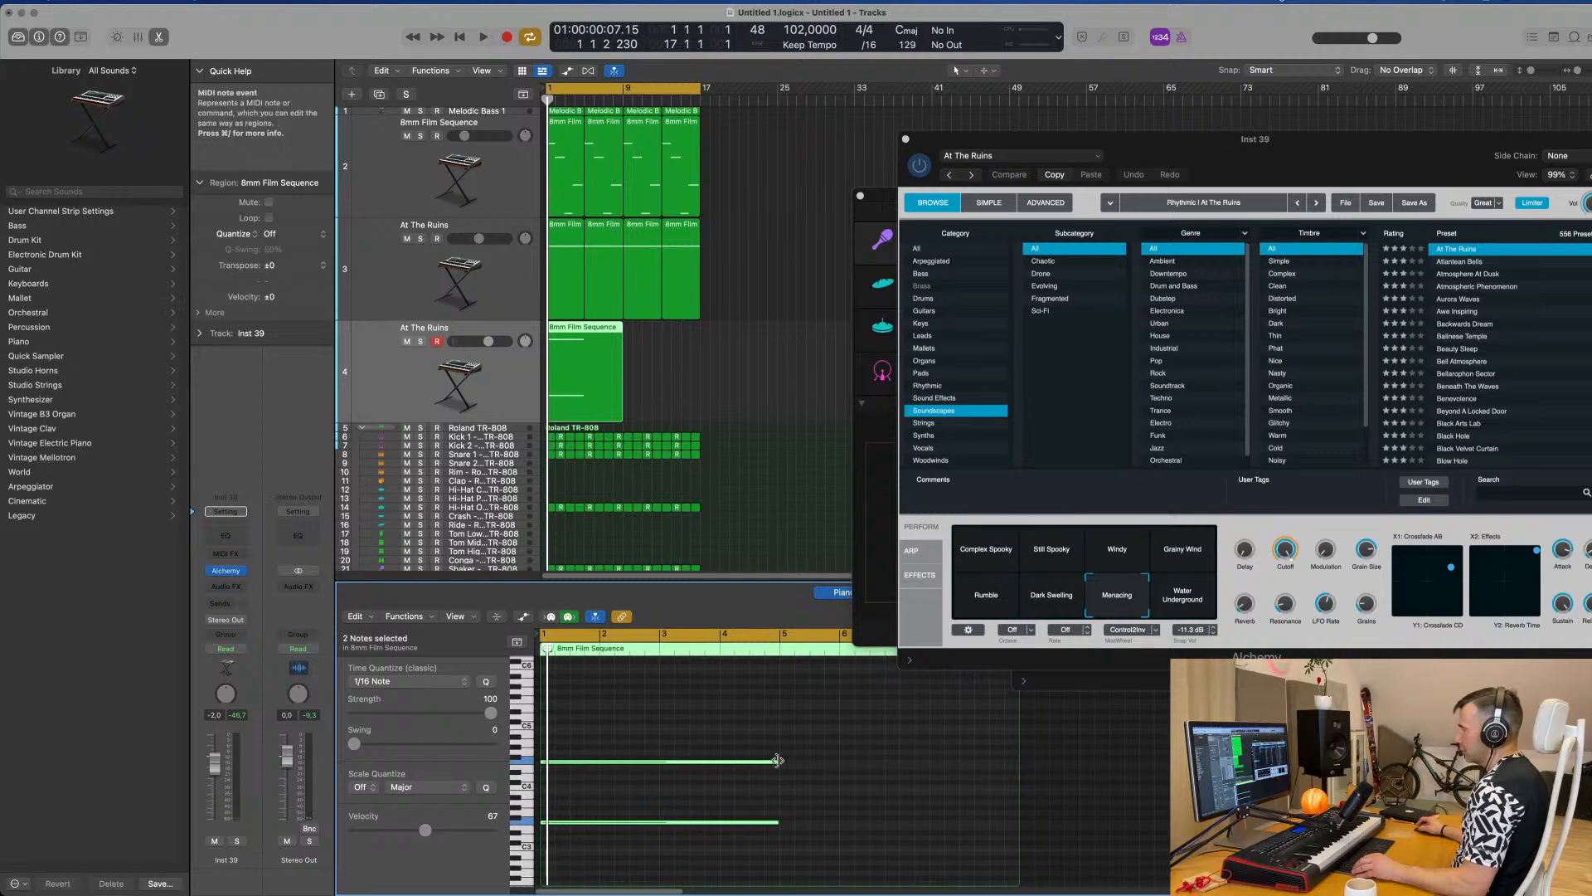
{"action": "left_click_drag", "start_coordinate": [777, 761], "coordinate": [1009, 769]}
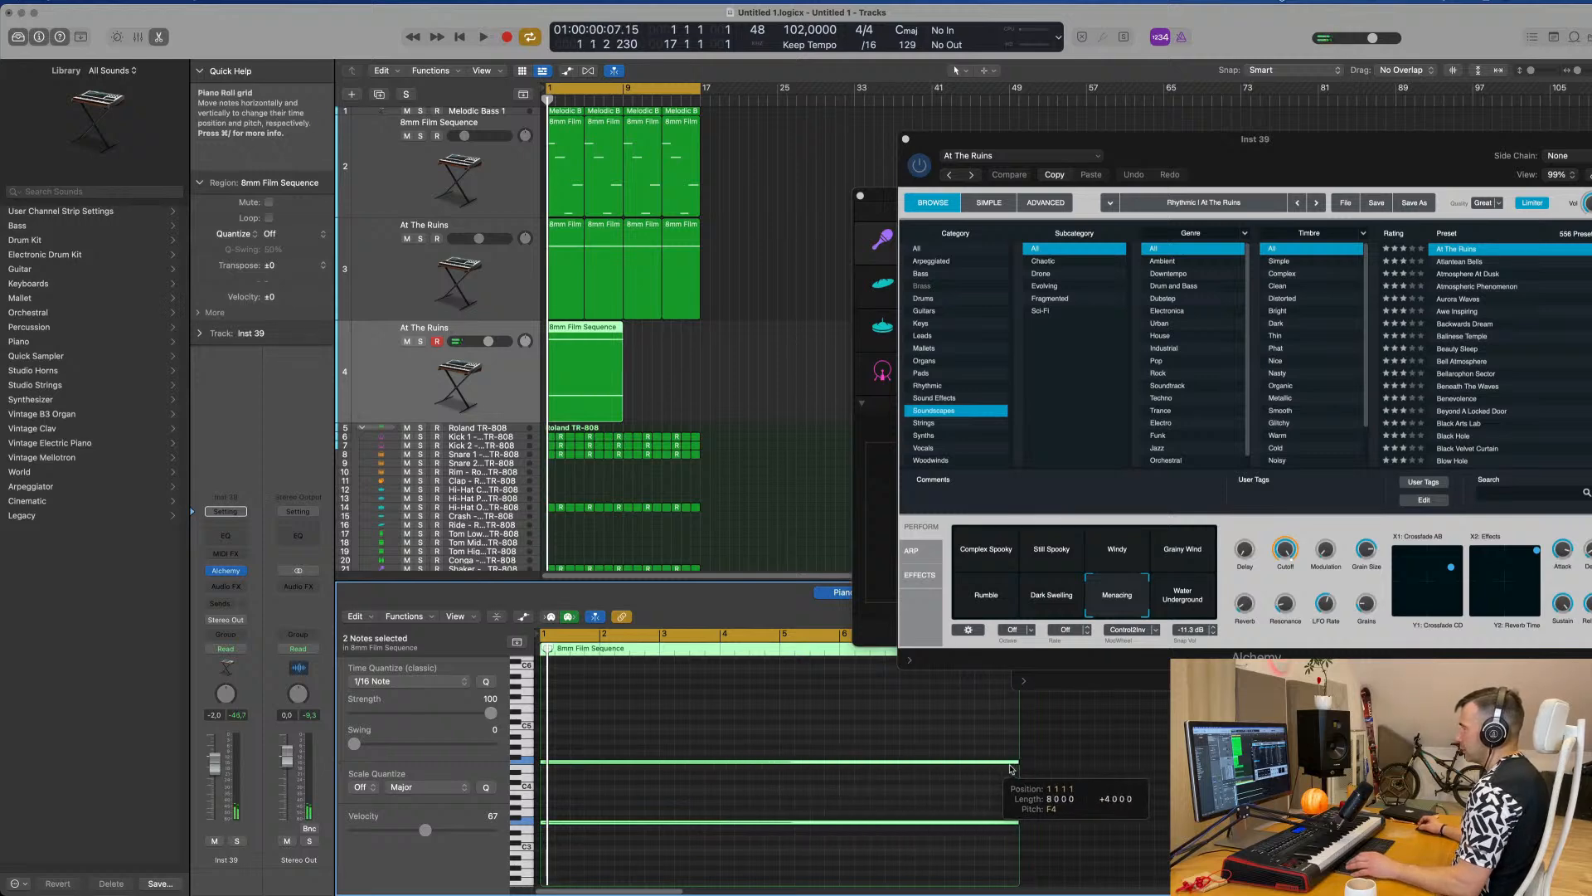
Play the beat, filter the duplicated track's Alchemy presets to Pads and load Layers of Silver.
{"action": "key", "text": "space"}
{"action": "left_click_drag", "start_coordinate": [1266, 158], "coordinate": [1013, 207]}
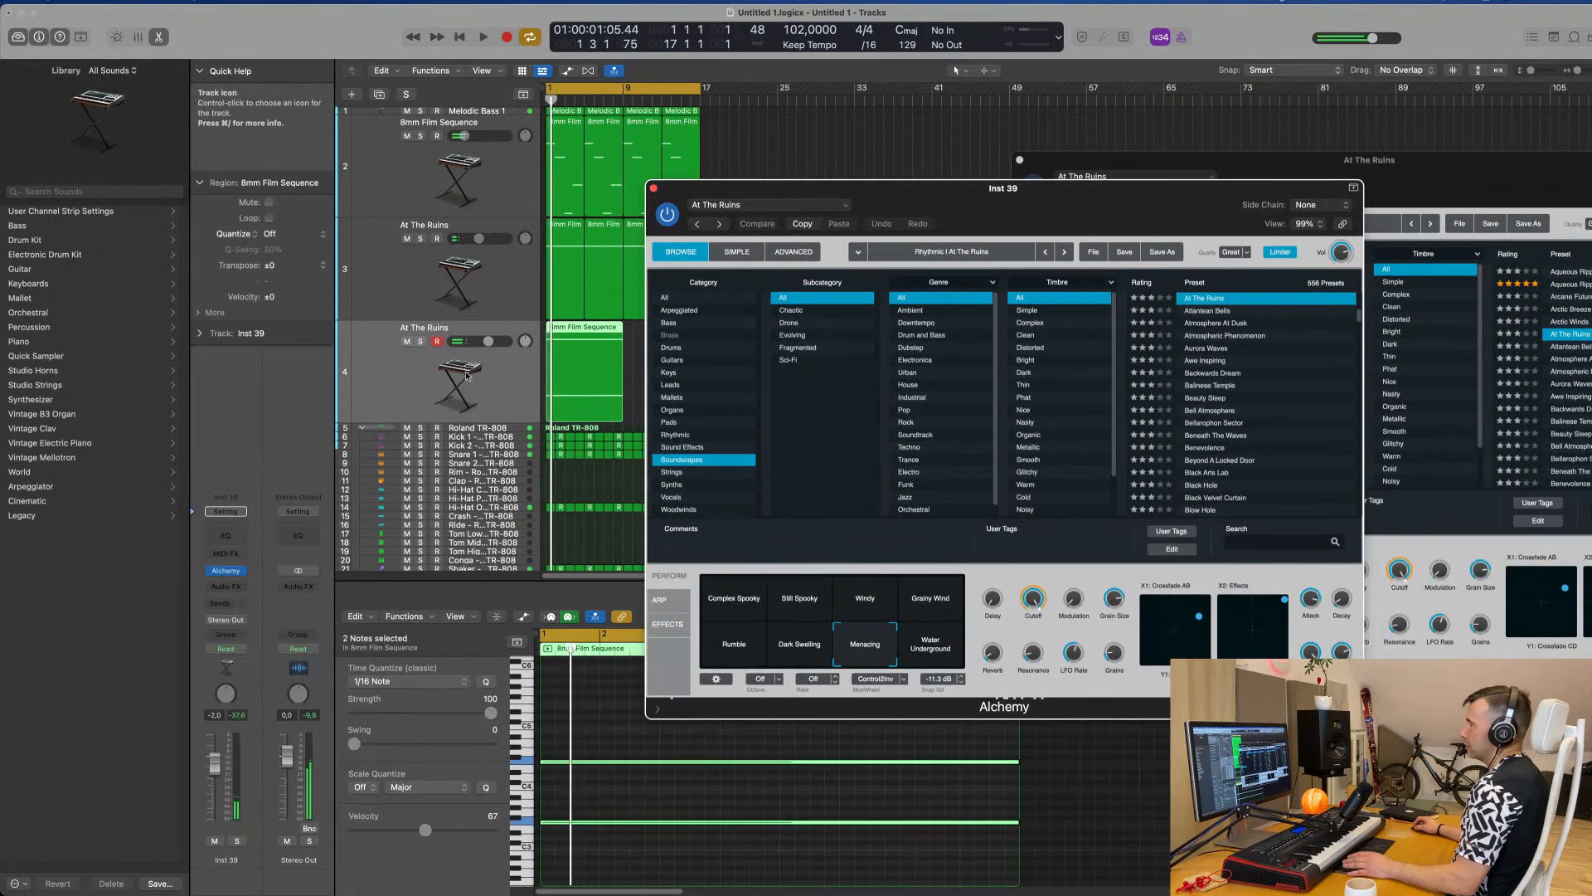
{"action": "left_click", "coordinate": [227, 574]}
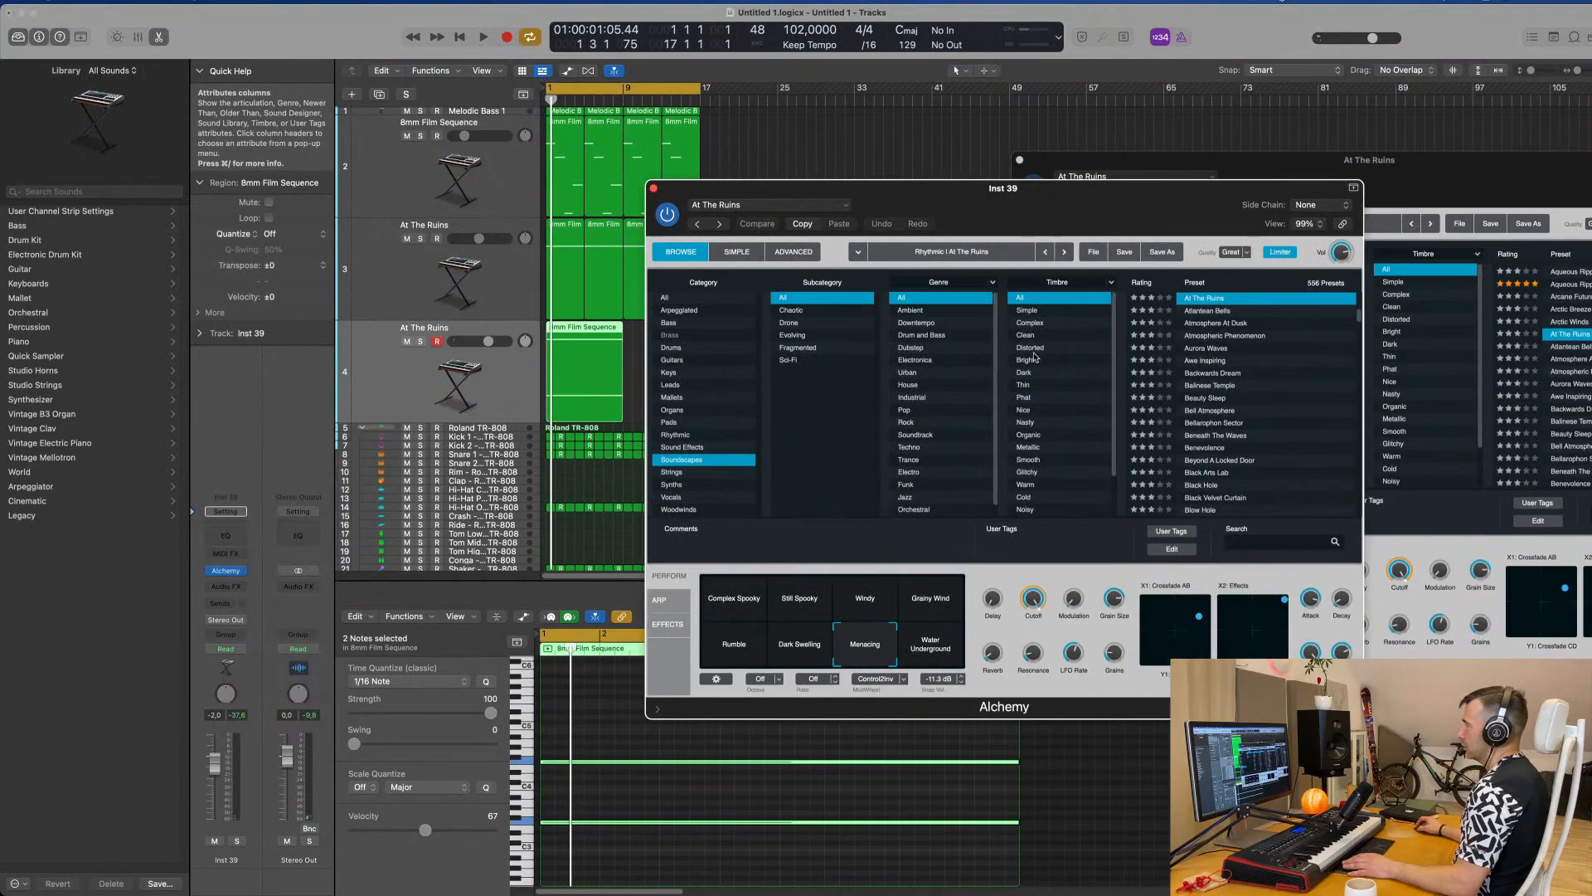
{"action": "key", "text": "space"}
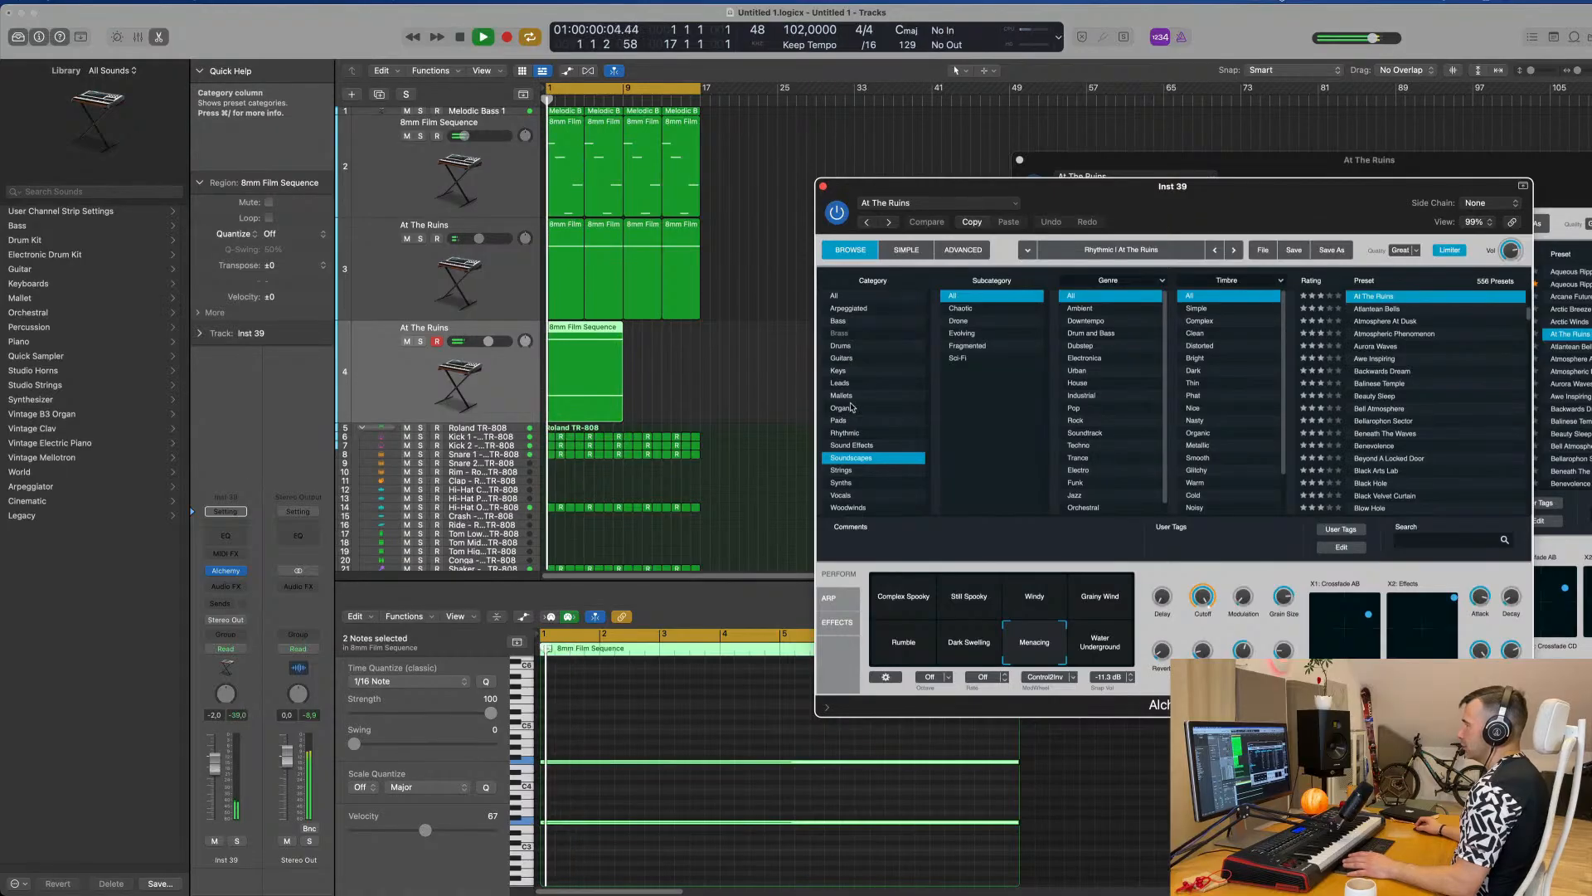
{"action": "left_click_drag", "start_coordinate": [1215, 194], "coordinate": [1200, 182]}
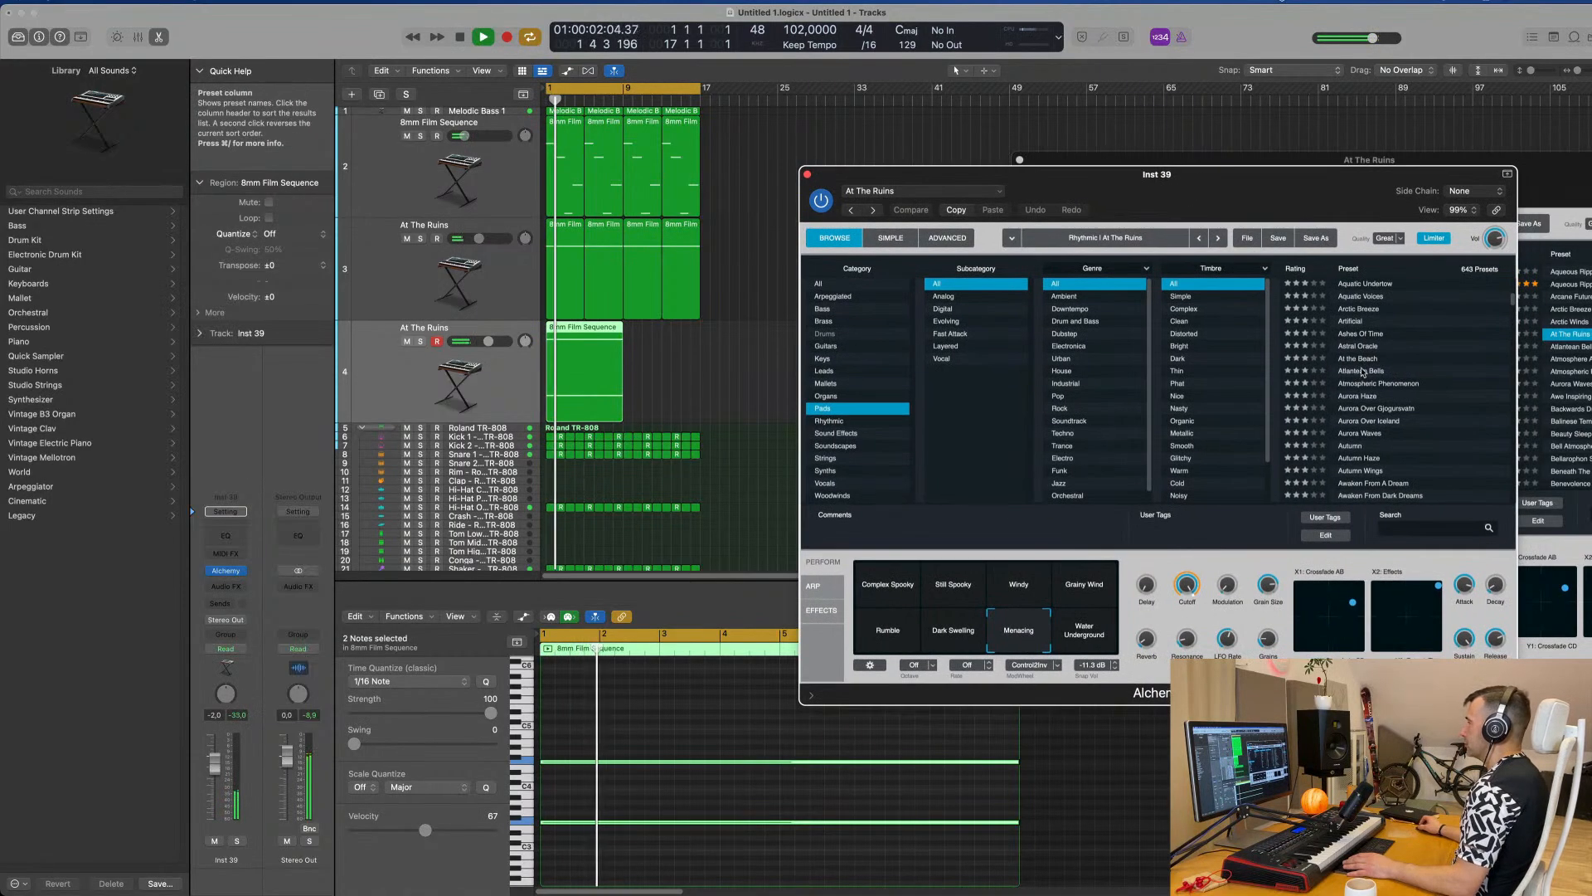
{"action": "scroll", "coordinate": [1402, 387], "scroll_direction": "down", "scroll_amount": 5}
{"action": "scroll", "coordinate": [1402, 387], "scroll_direction": "down", "scroll_amount": 15}
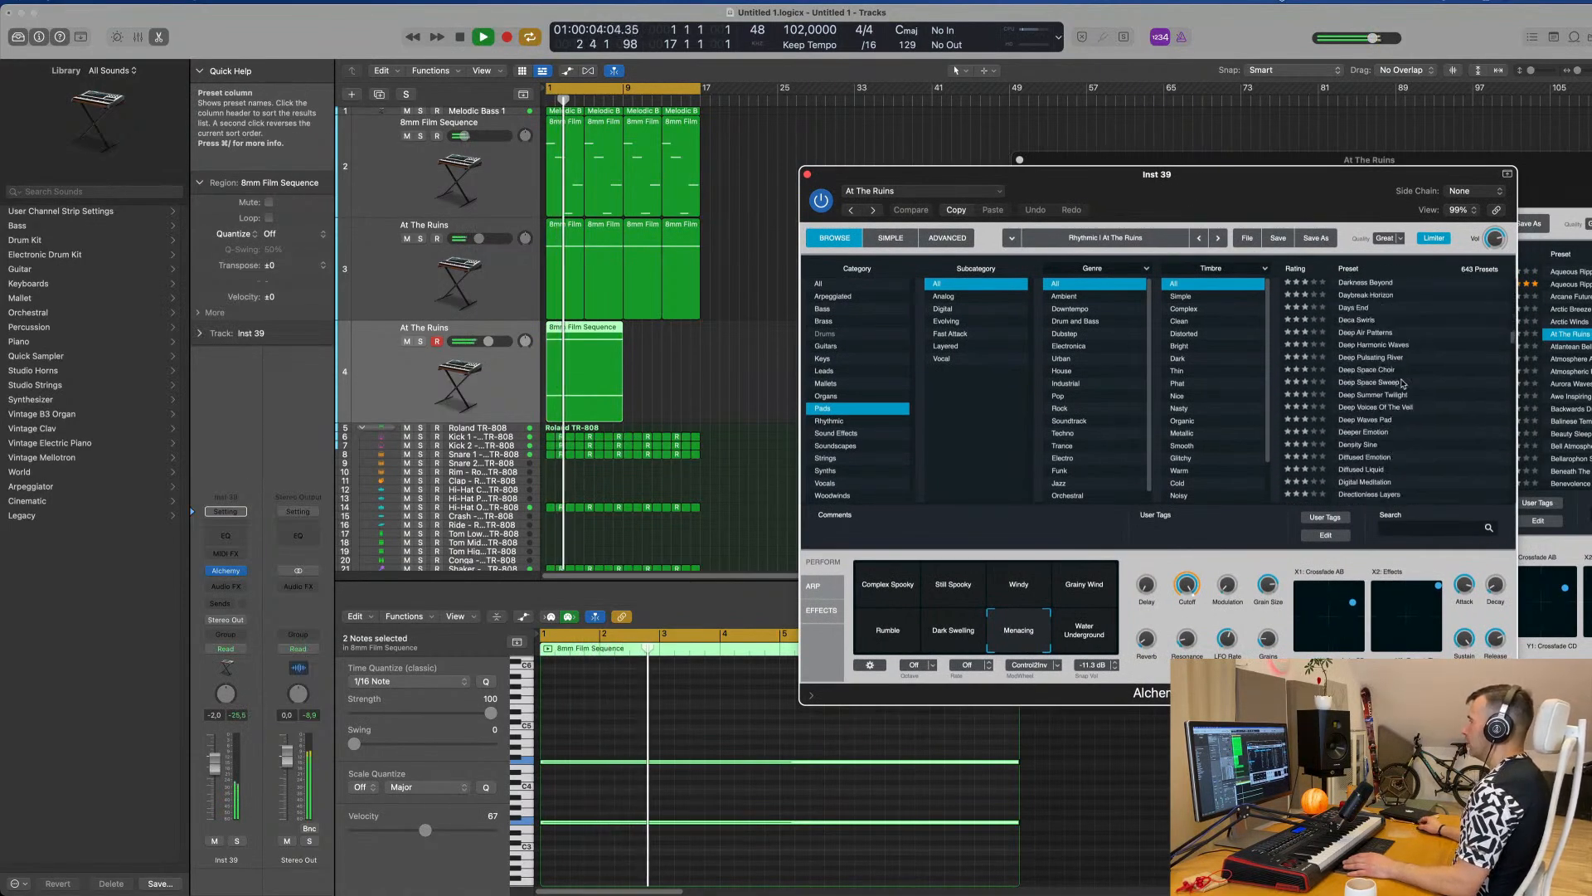
{"action": "scroll", "coordinate": [1401, 384], "scroll_direction": "down", "scroll_amount": 1}
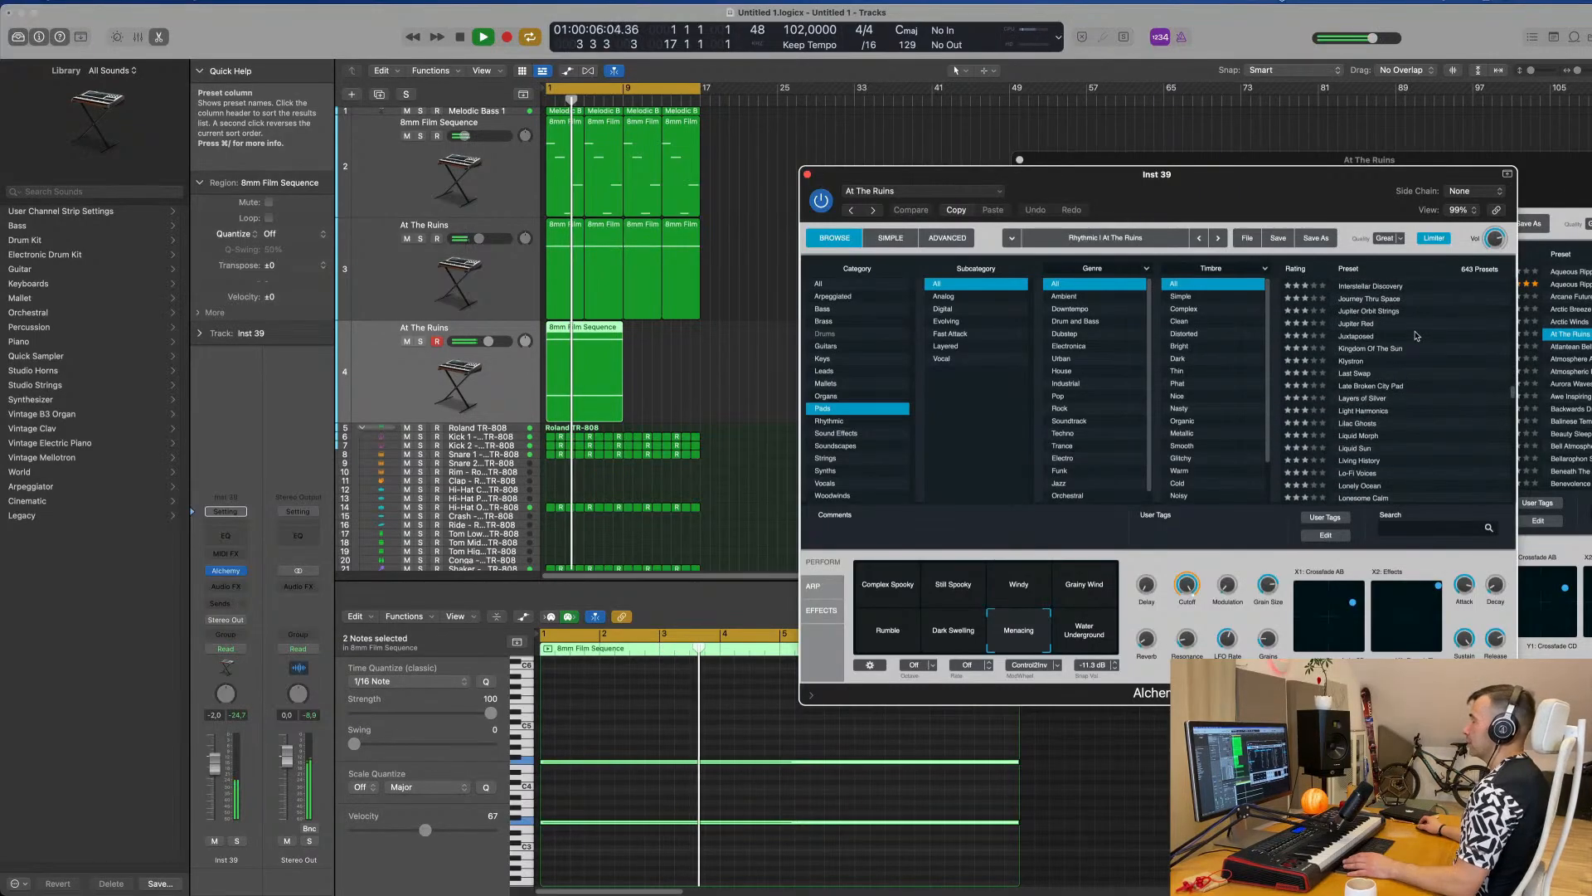
{"action": "left_click", "coordinate": [1360, 398]}
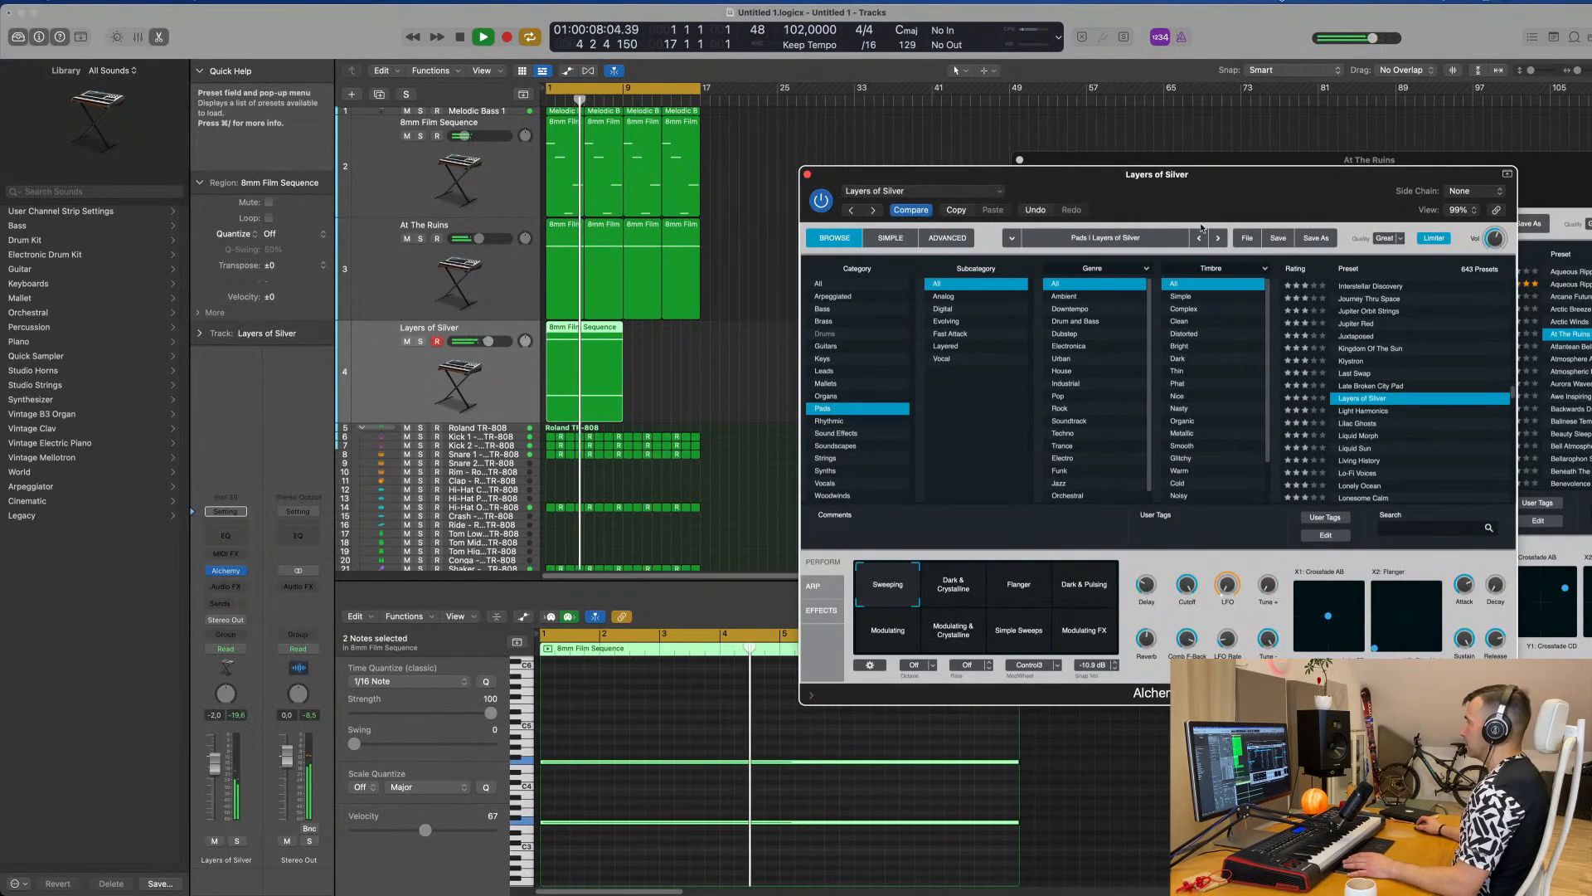
Lower the Layers of Silver volume to about −15.4 dB, reduce its Alchemy cutoff slightly and move the window off the regions.
{"action": "left_click_drag", "start_coordinate": [1017, 184], "coordinate": [1019, 182]}
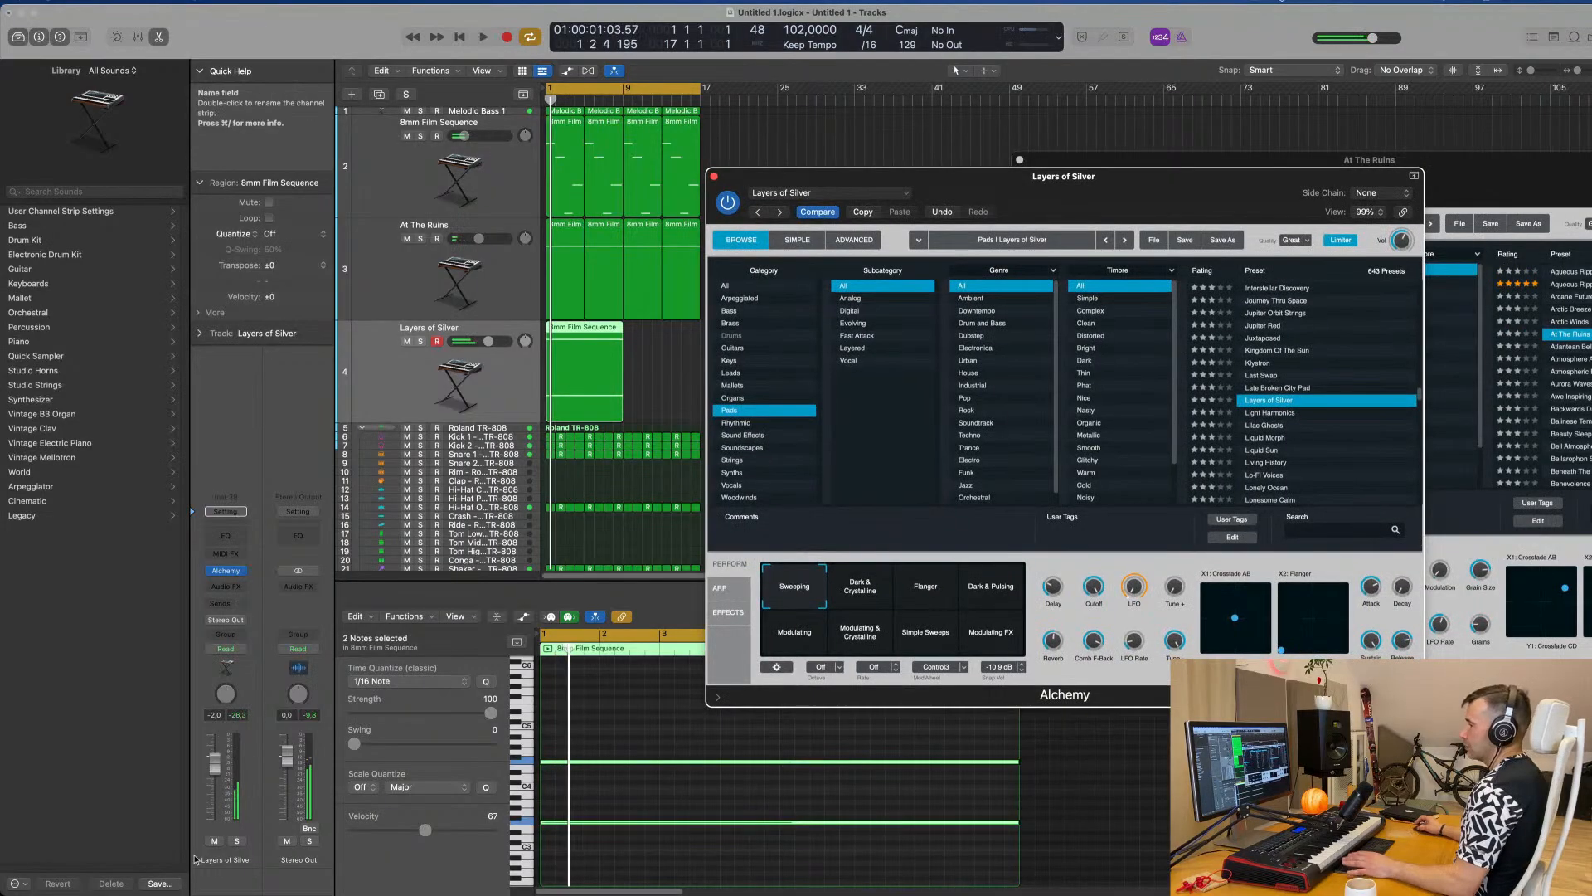
{"action": "left_click", "coordinate": [213, 797]}
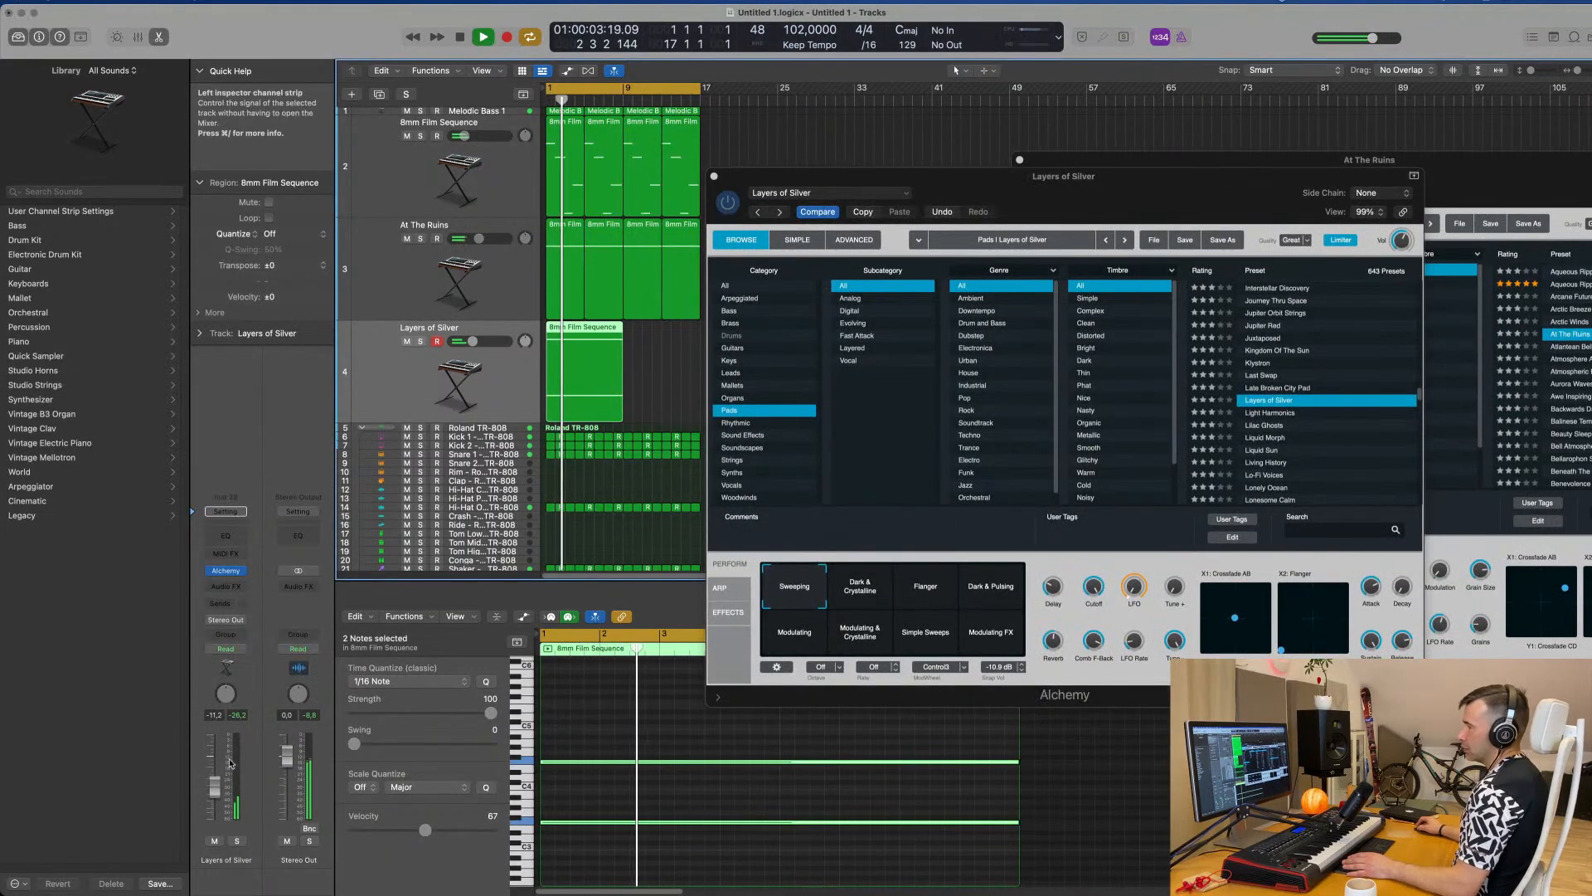
{"action": "left_click_drag", "start_coordinate": [215, 786], "coordinate": [215, 788]}
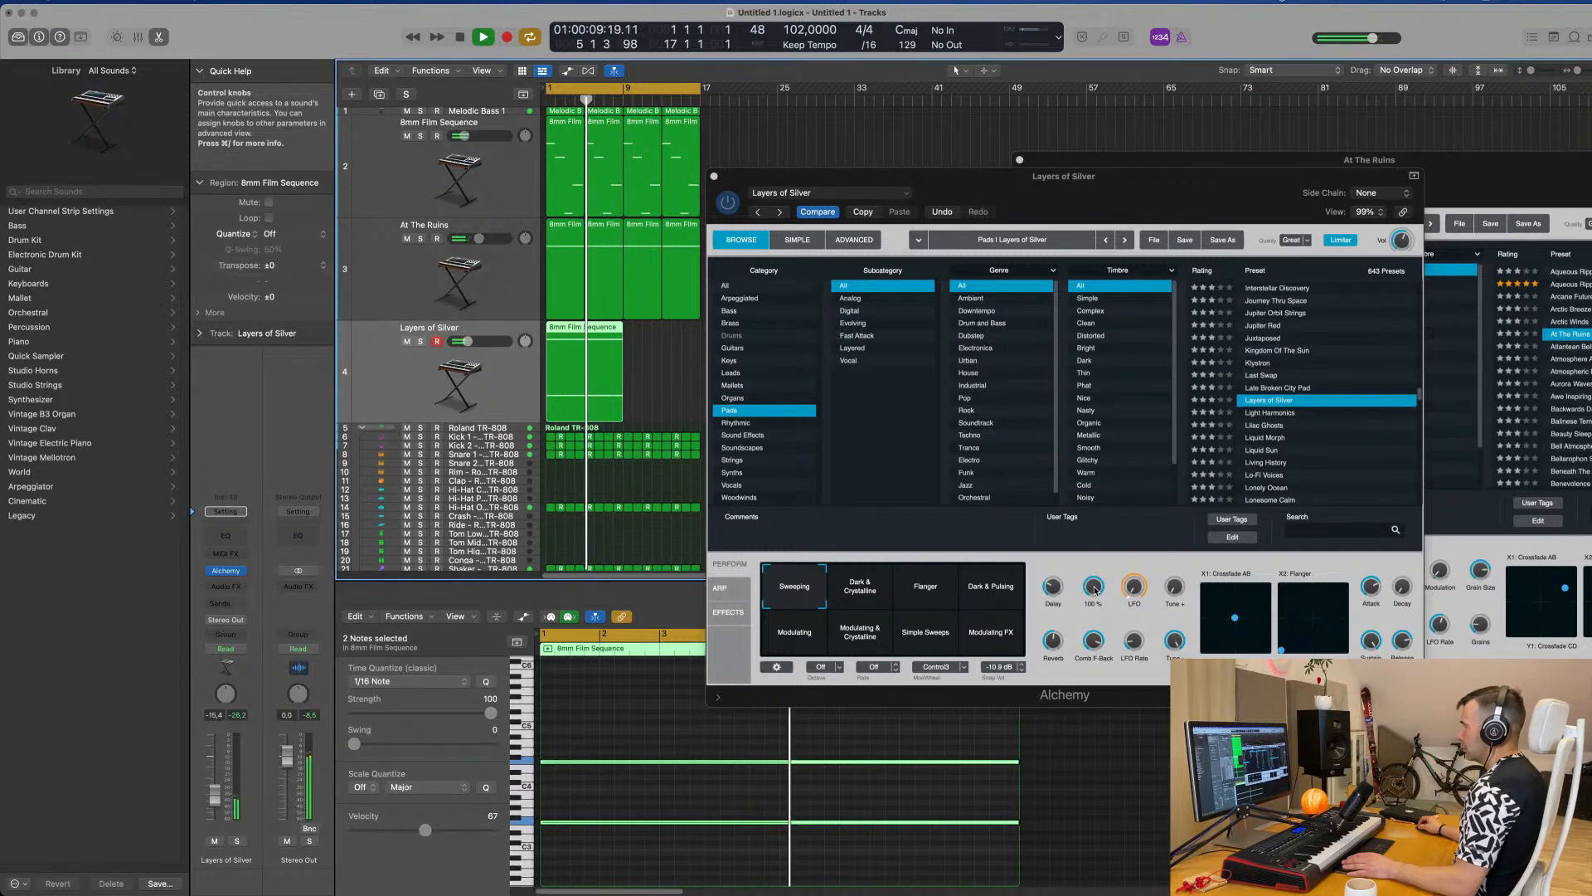
{"action": "left_click_drag", "start_coordinate": [1095, 590], "coordinate": [1094, 618]}
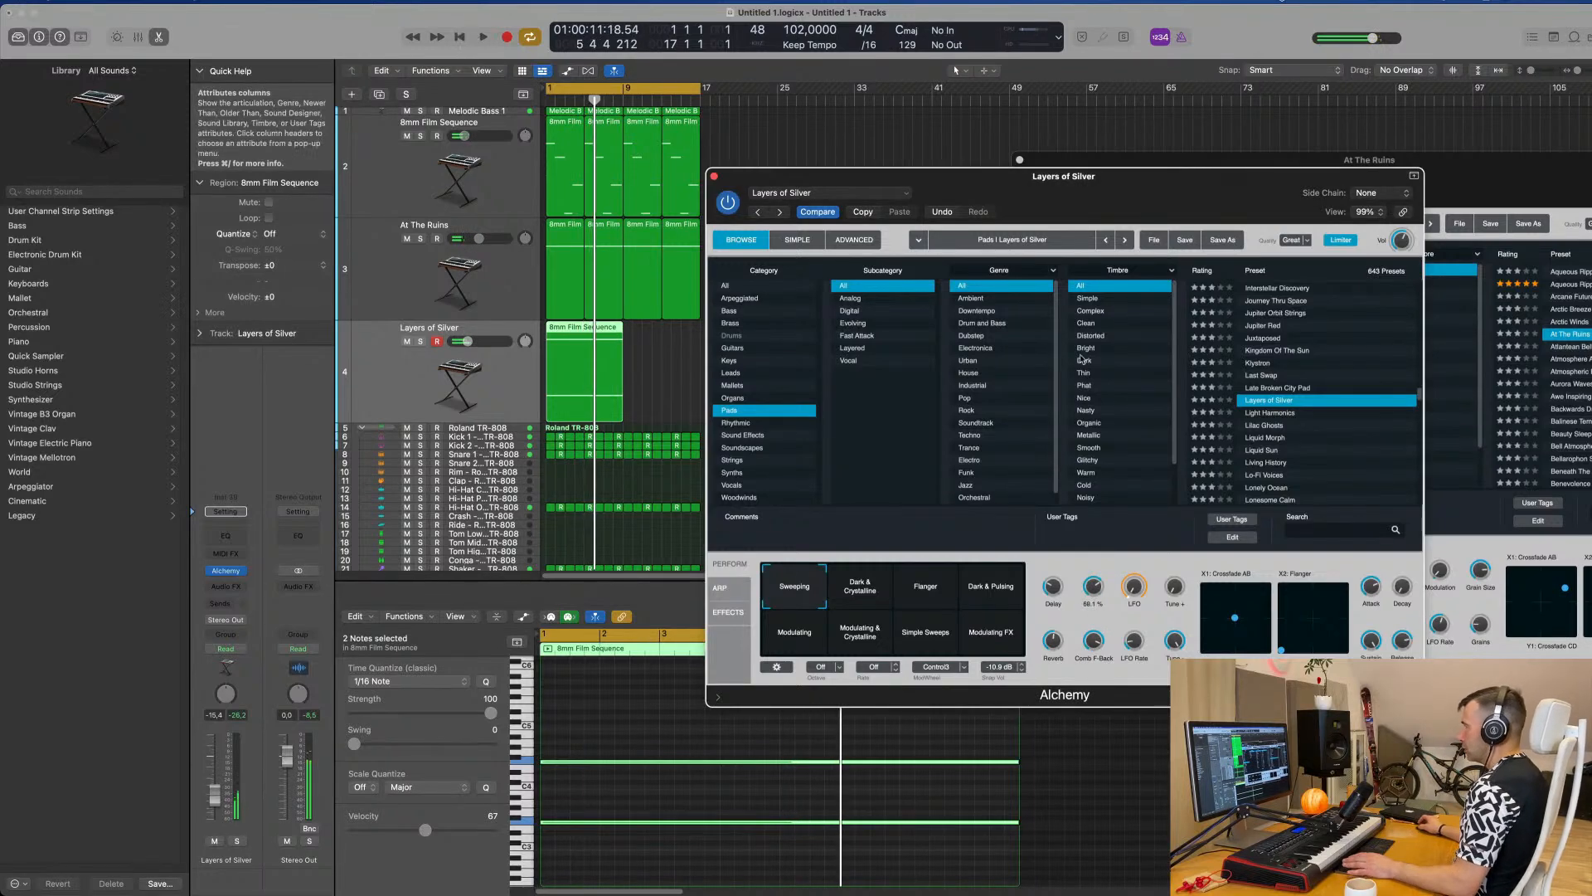
{"action": "left_click_drag", "start_coordinate": [995, 177], "coordinate": [1248, 176]}
{"action": "left_click", "coordinate": [556, 390]}
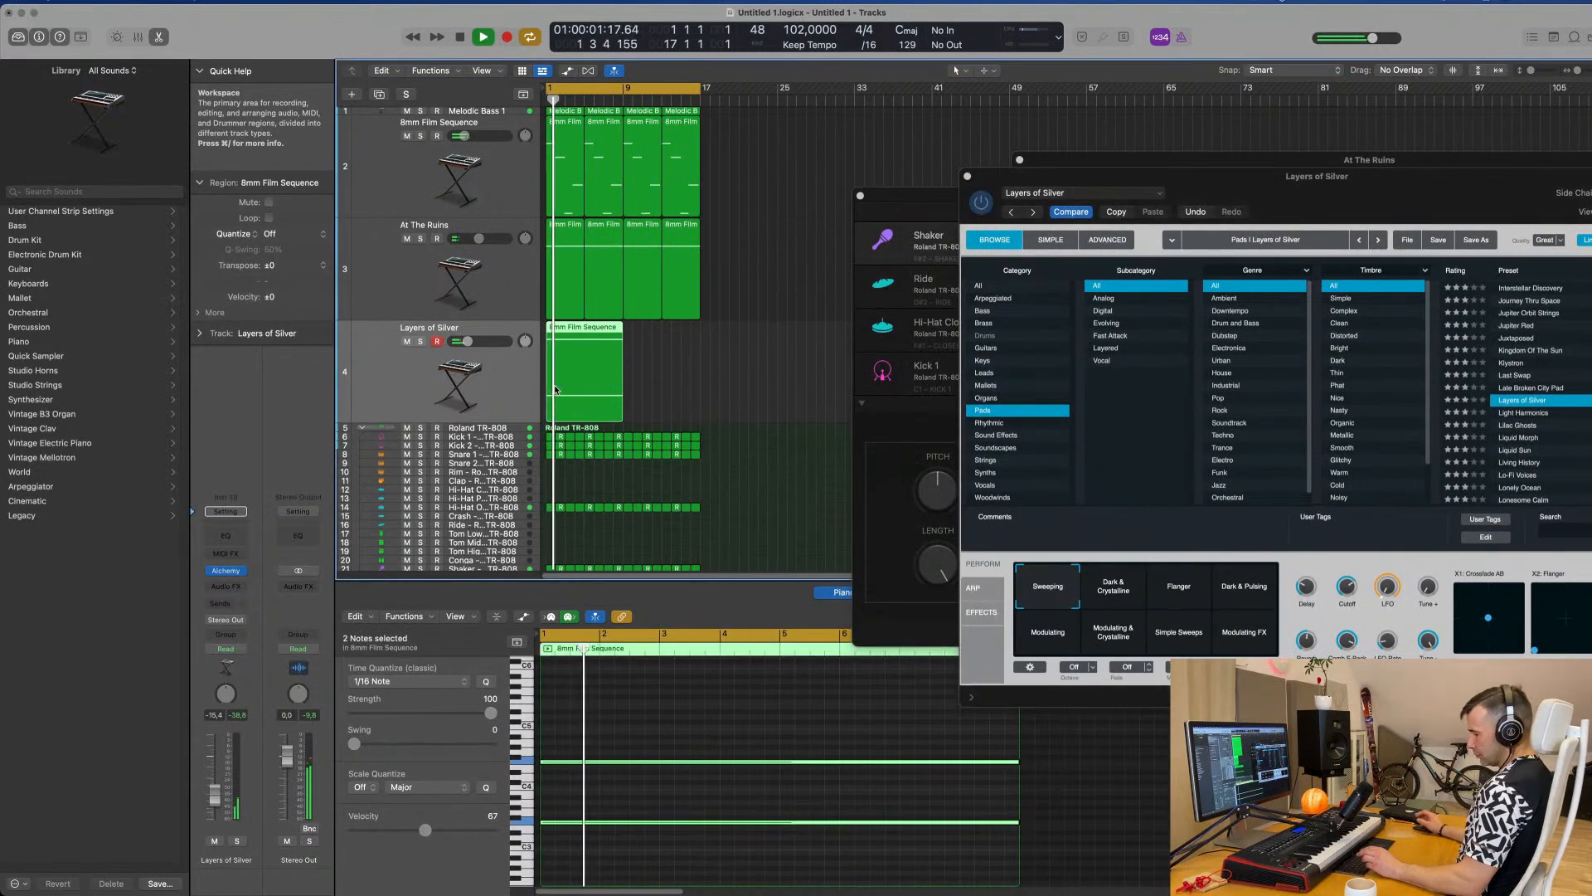
Repeat the eight-bar Layers of Silver region to fill bars 9 to 16 and close its Alchemy window.
{"action": "key", "text": "super+r"}
{"action": "scroll", "coordinate": [740, 250], "scroll_direction": "down", "scroll_amount": 1}
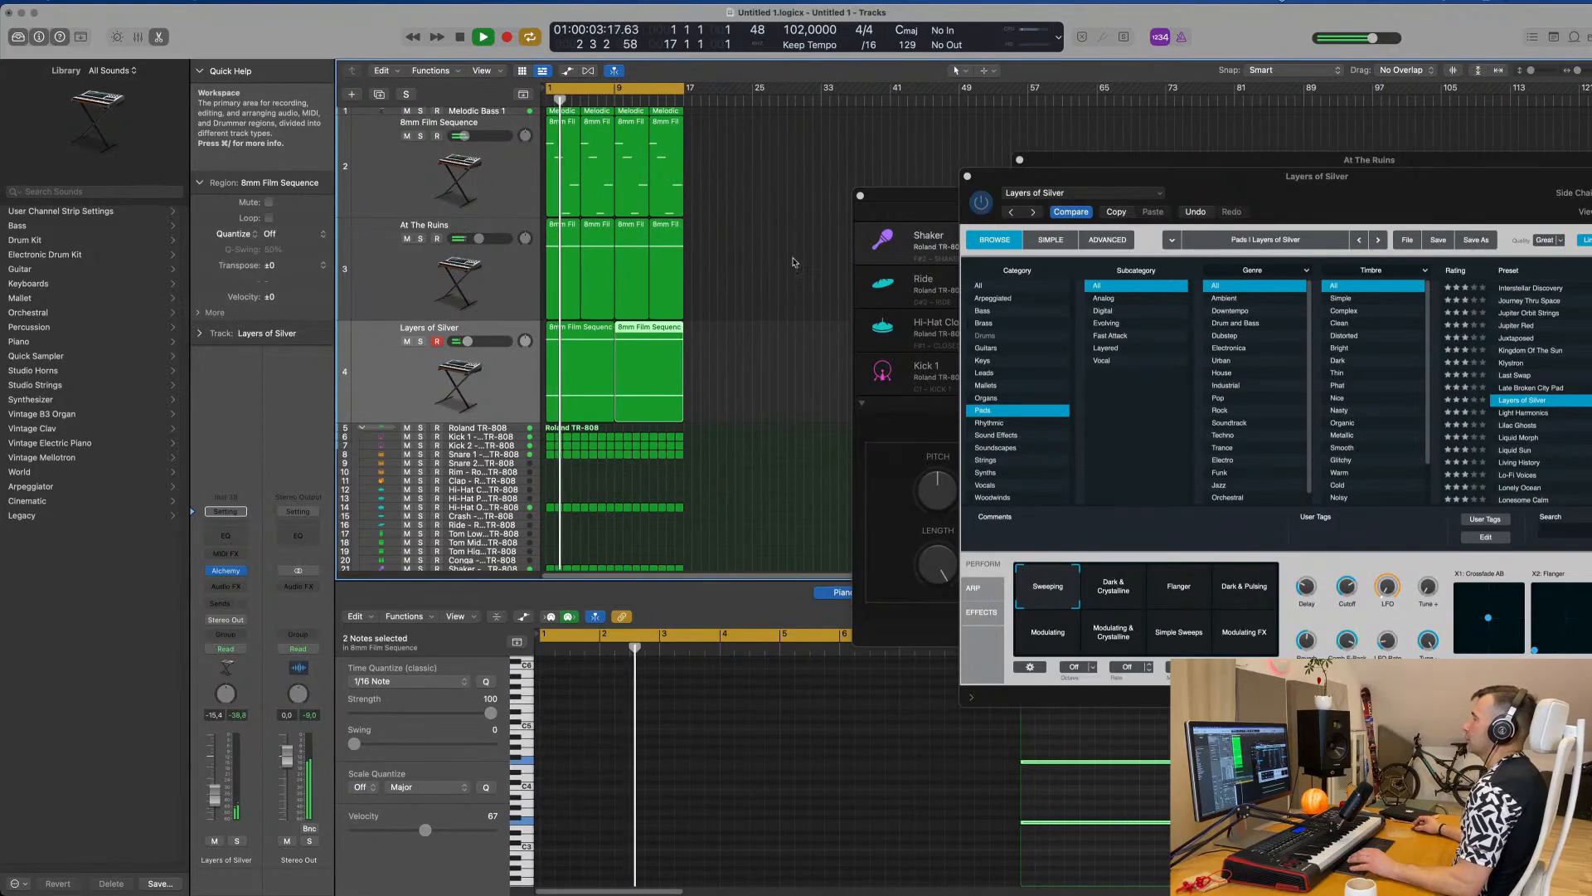
{"action": "left_click_drag", "start_coordinate": [1352, 188], "coordinate": [1191, 246]}
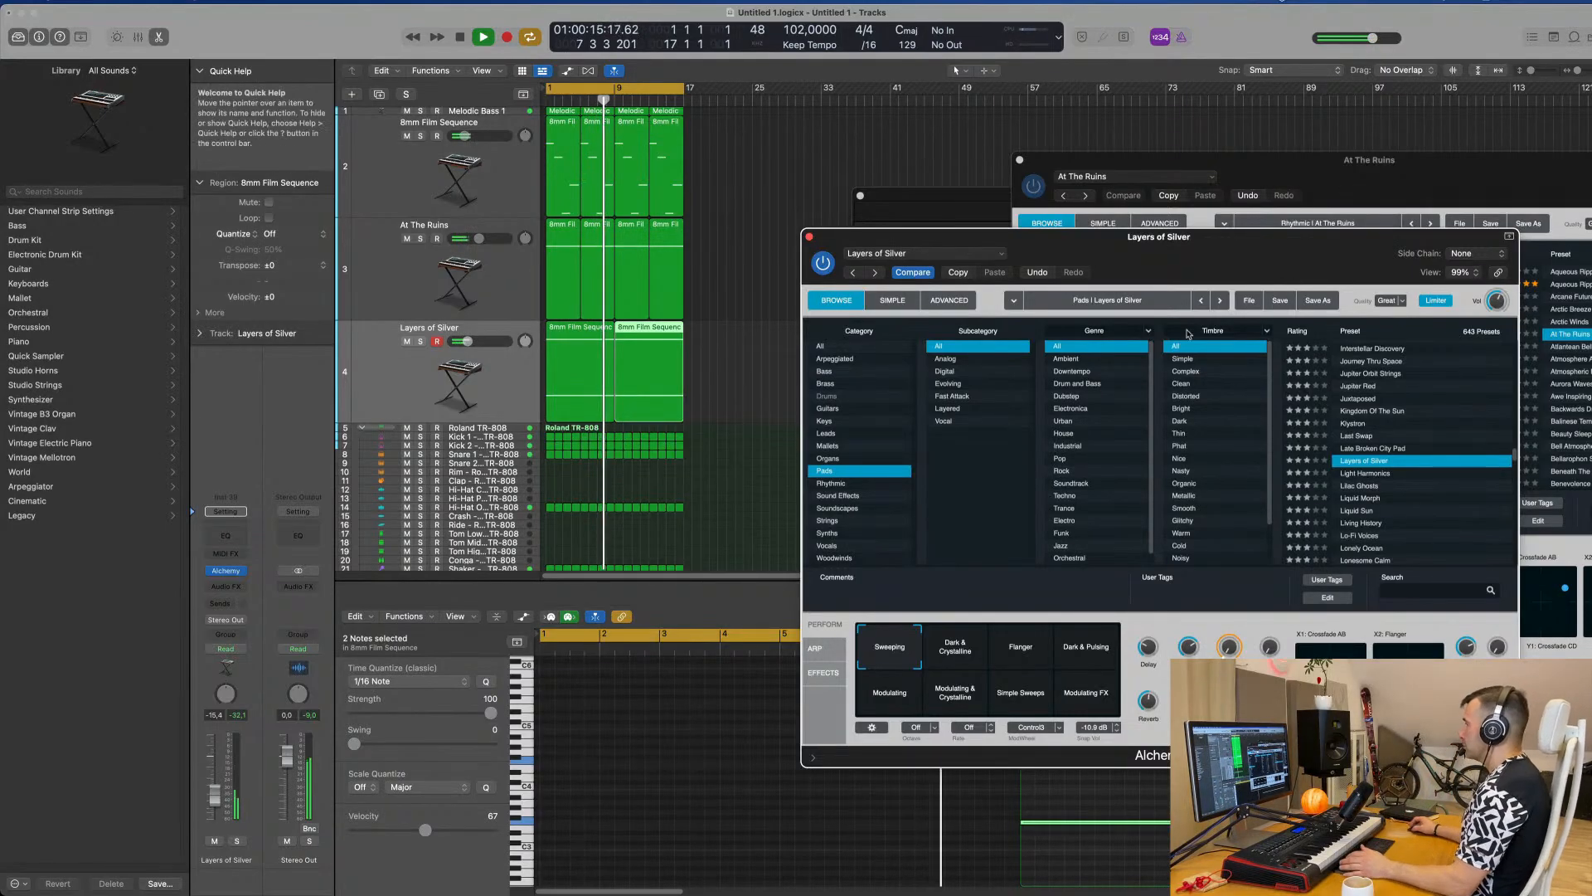
{"action": "left_click_drag", "start_coordinate": [1289, 245], "coordinate": [1182, 243]}
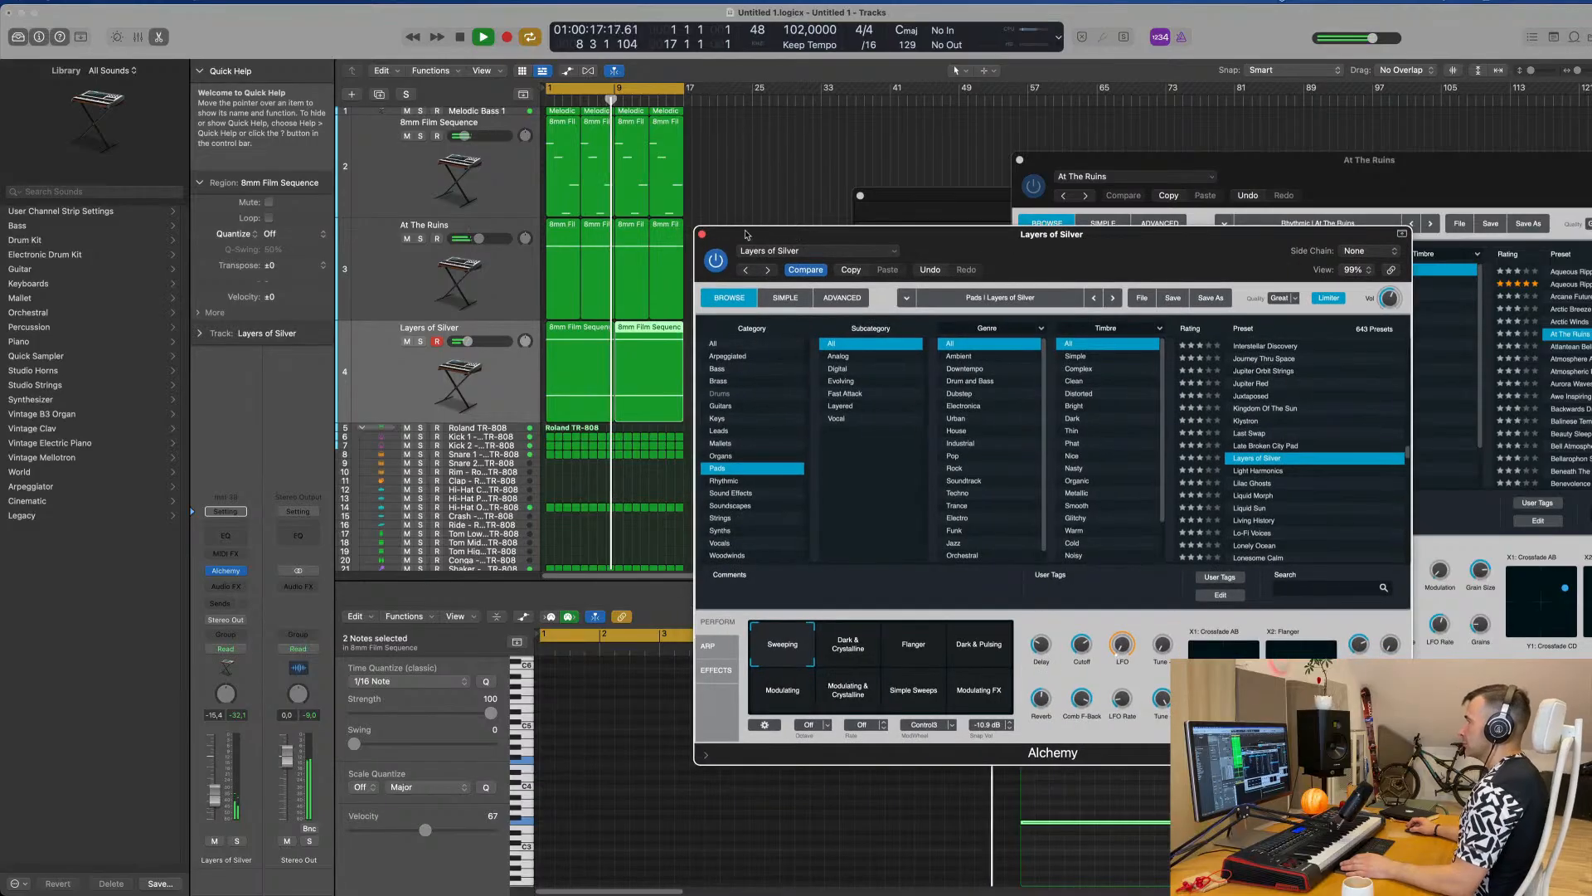
{"action": "left_click", "coordinate": [703, 235]}
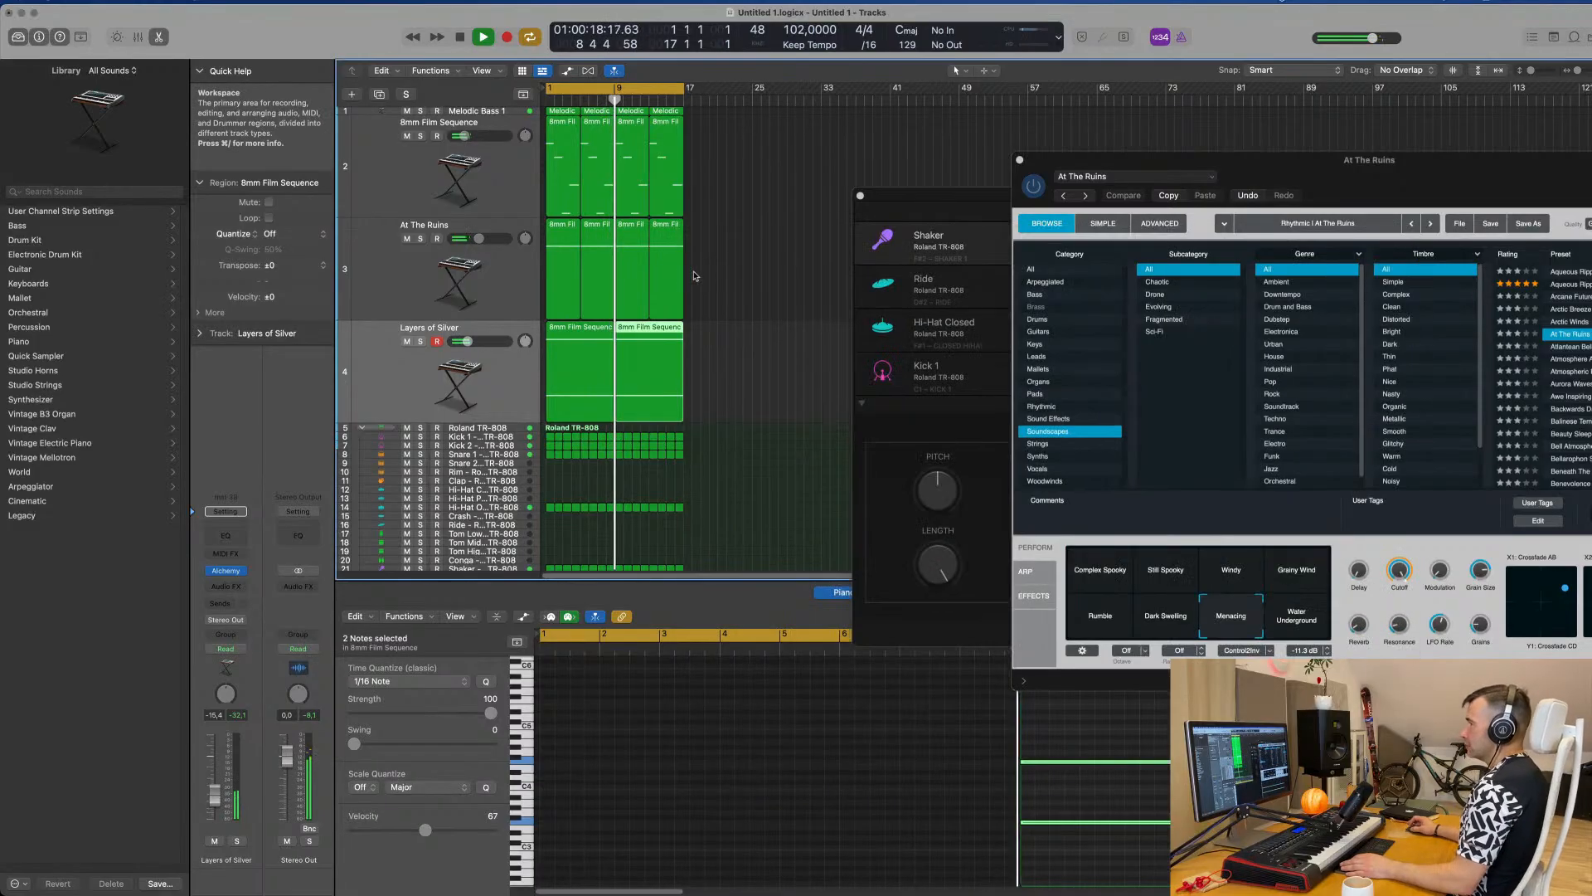
Fine-tune the 8mm Film Sequence Alchemy performance controls, including LFO, Odd/Even, Resonance, Delay+Reverb and Cutoff, and close its window.
{"action": "left_click", "coordinate": [402, 176]}
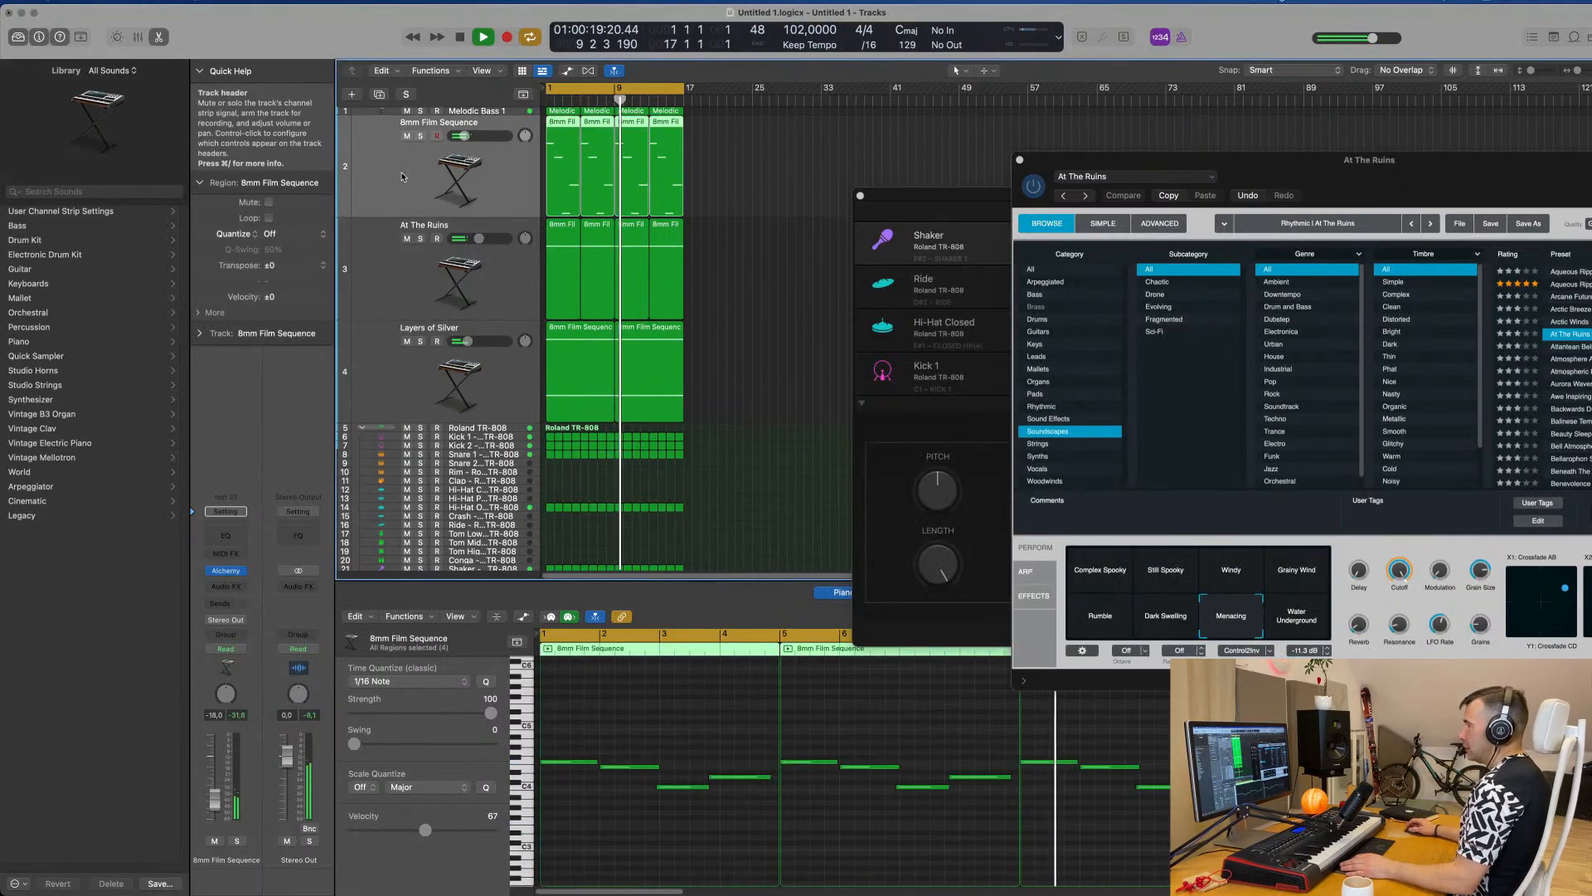
{"action": "left_click", "coordinate": [226, 571]}
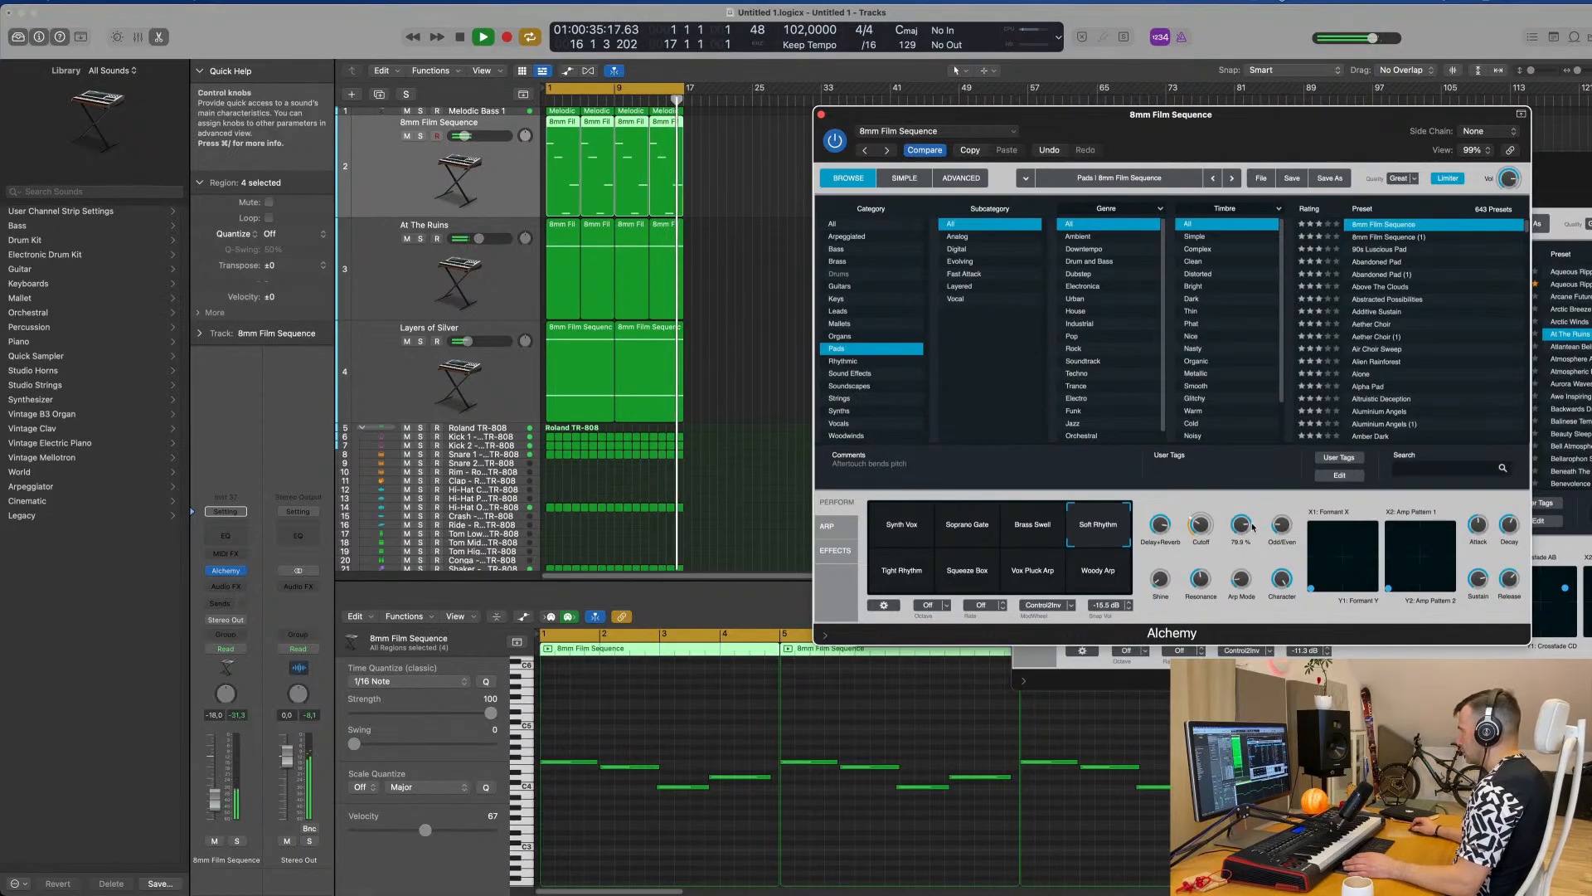
{"action": "left_click", "coordinate": [962, 178]}
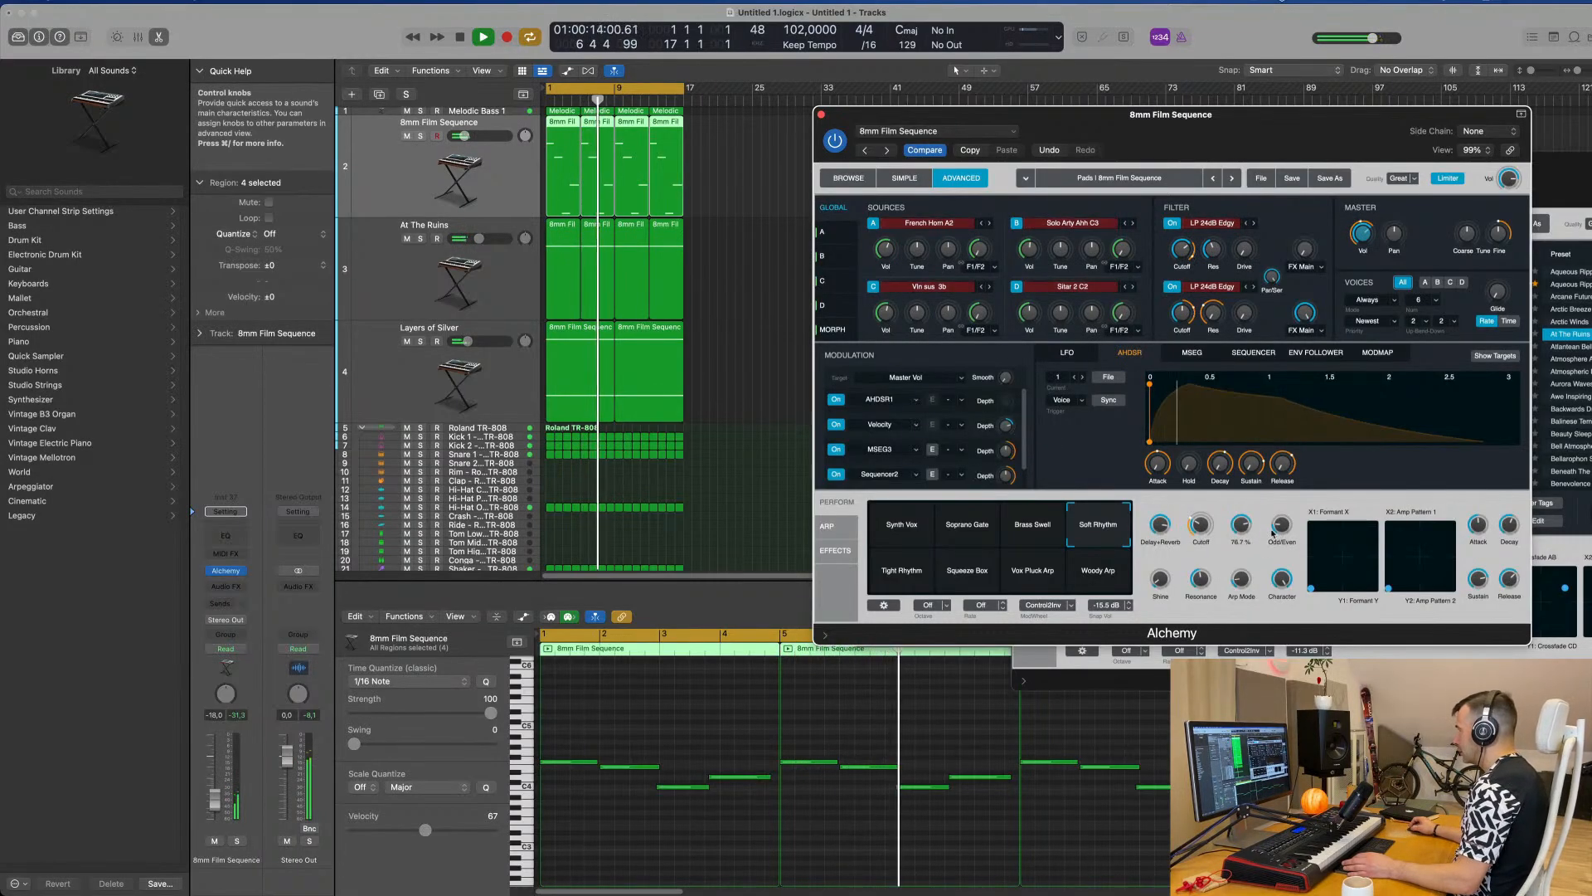
{"action": "mouse_move", "coordinate": [1278, 524]}
{"action": "left_mouse_down"}
{"action": "mouse_move", "coordinate": [1292, 477]}
{"action": "mouse_move", "coordinate": [1292, 615]}
{"action": "mouse_move", "coordinate": [1283, 523]}
{"action": "left_mouse_up"}
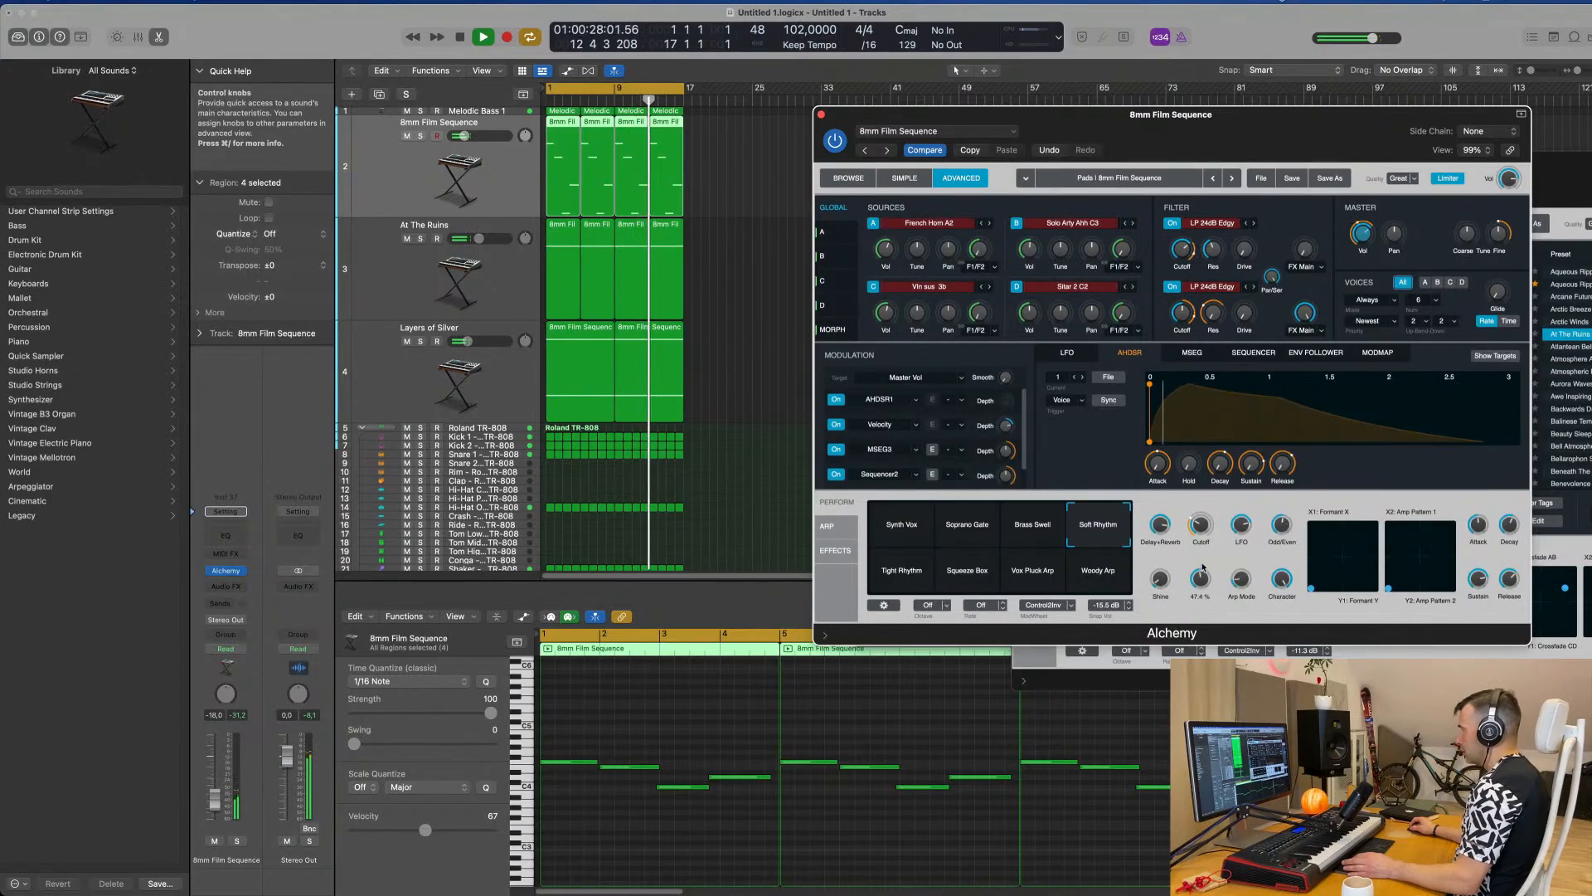
{"action": "left_click_drag", "start_coordinate": [1204, 583], "coordinate": [1204, 571]}
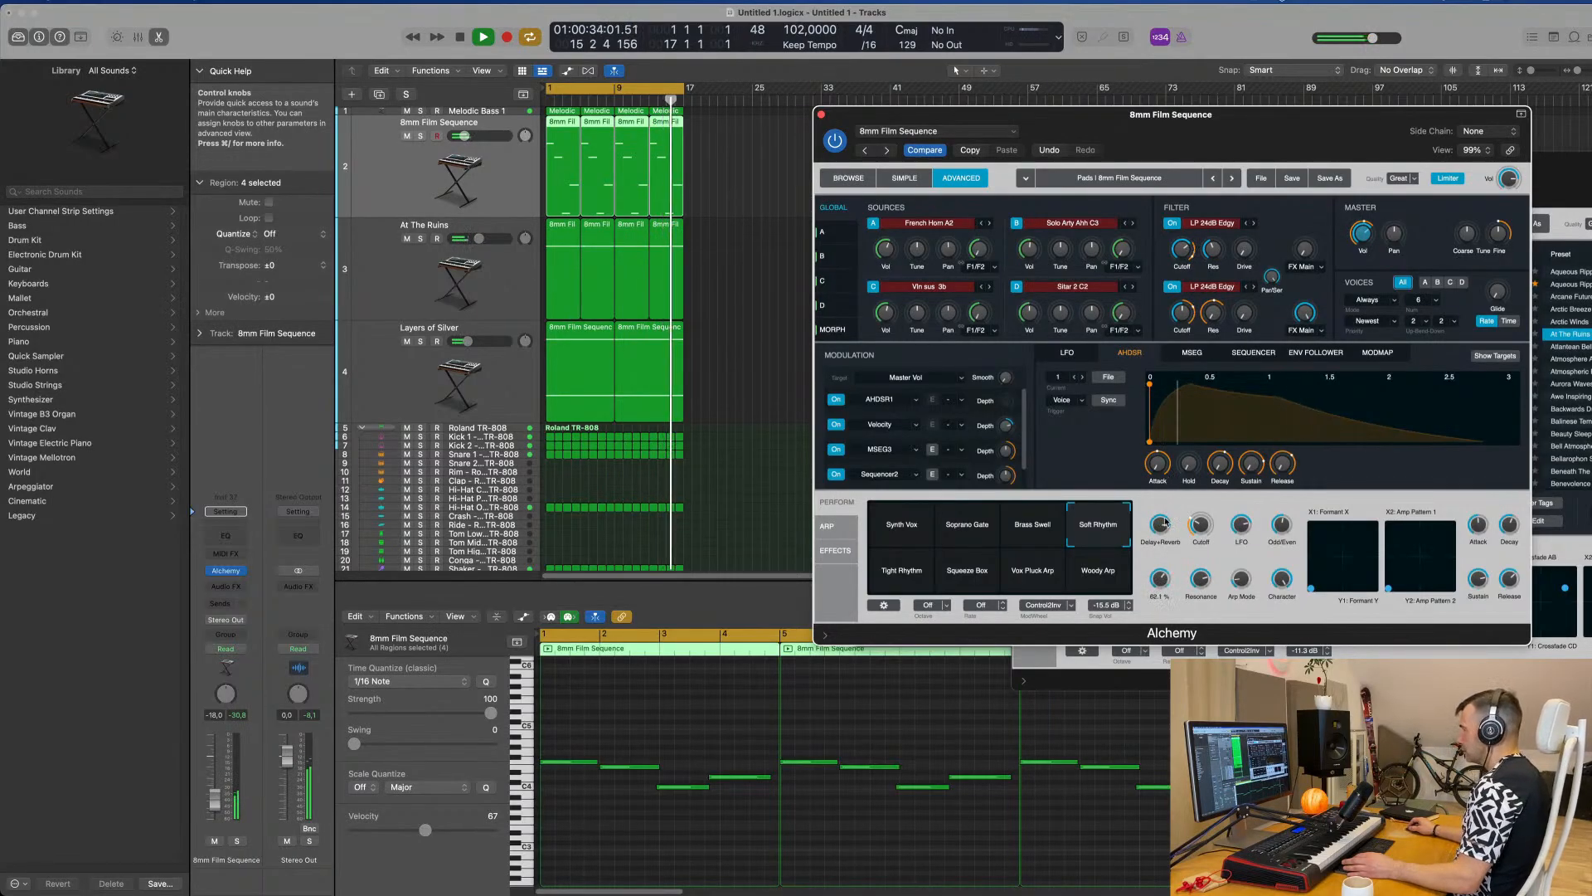
{"action": "left_click_drag", "start_coordinate": [1165, 521], "coordinate": [1166, 521]}
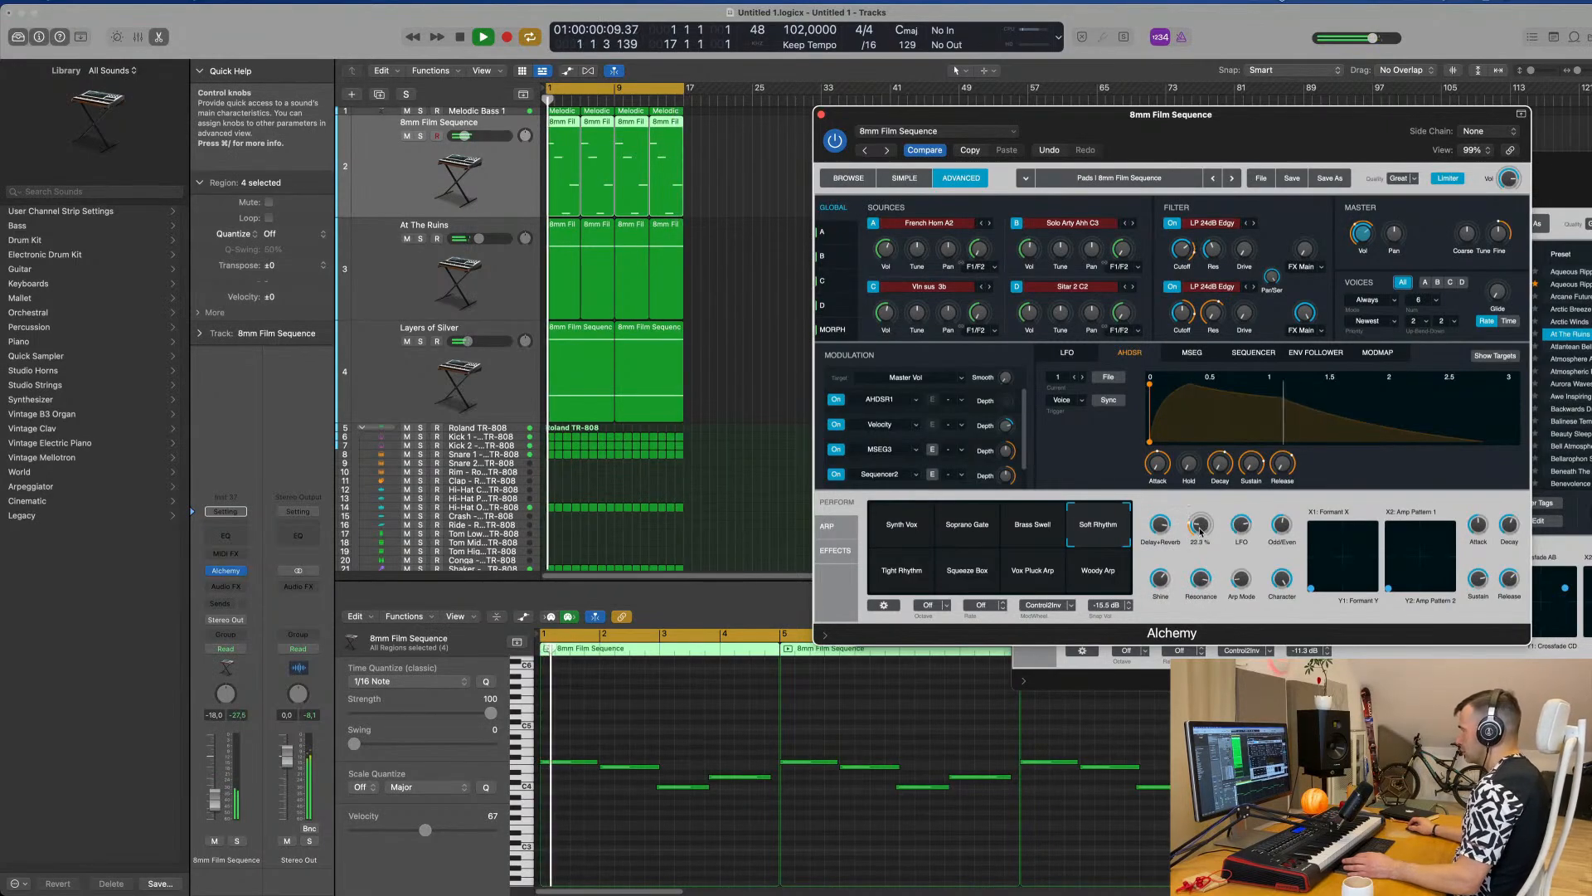
{"action": "left_click_drag", "start_coordinate": [1201, 526], "coordinate": [1241, 534]}
{"action": "mouse_move", "coordinate": [1243, 532]}
{"action": "left_click_drag", "start_coordinate": [1242, 116], "coordinate": [1199, 115]}
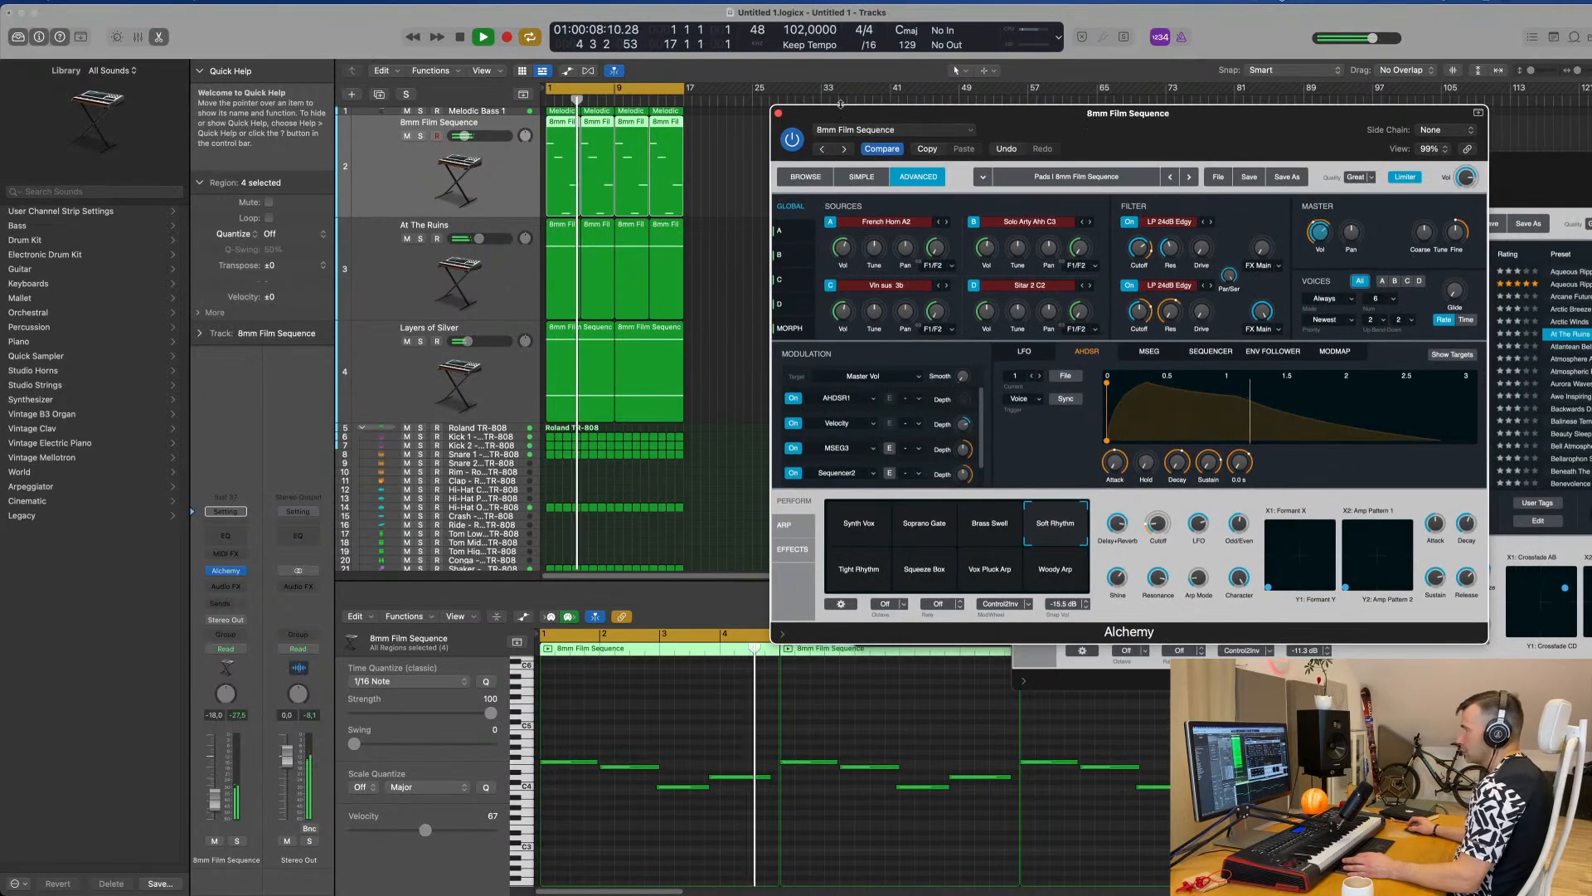
{"action": "left_click", "coordinate": [778, 114]}
Duplicate the 8mm Film Sequence track without its regions and open the new track's Alchemy instrument.
{"action": "scroll", "coordinate": [778, 307], "scroll_direction": "down", "scroll_amount": 2}
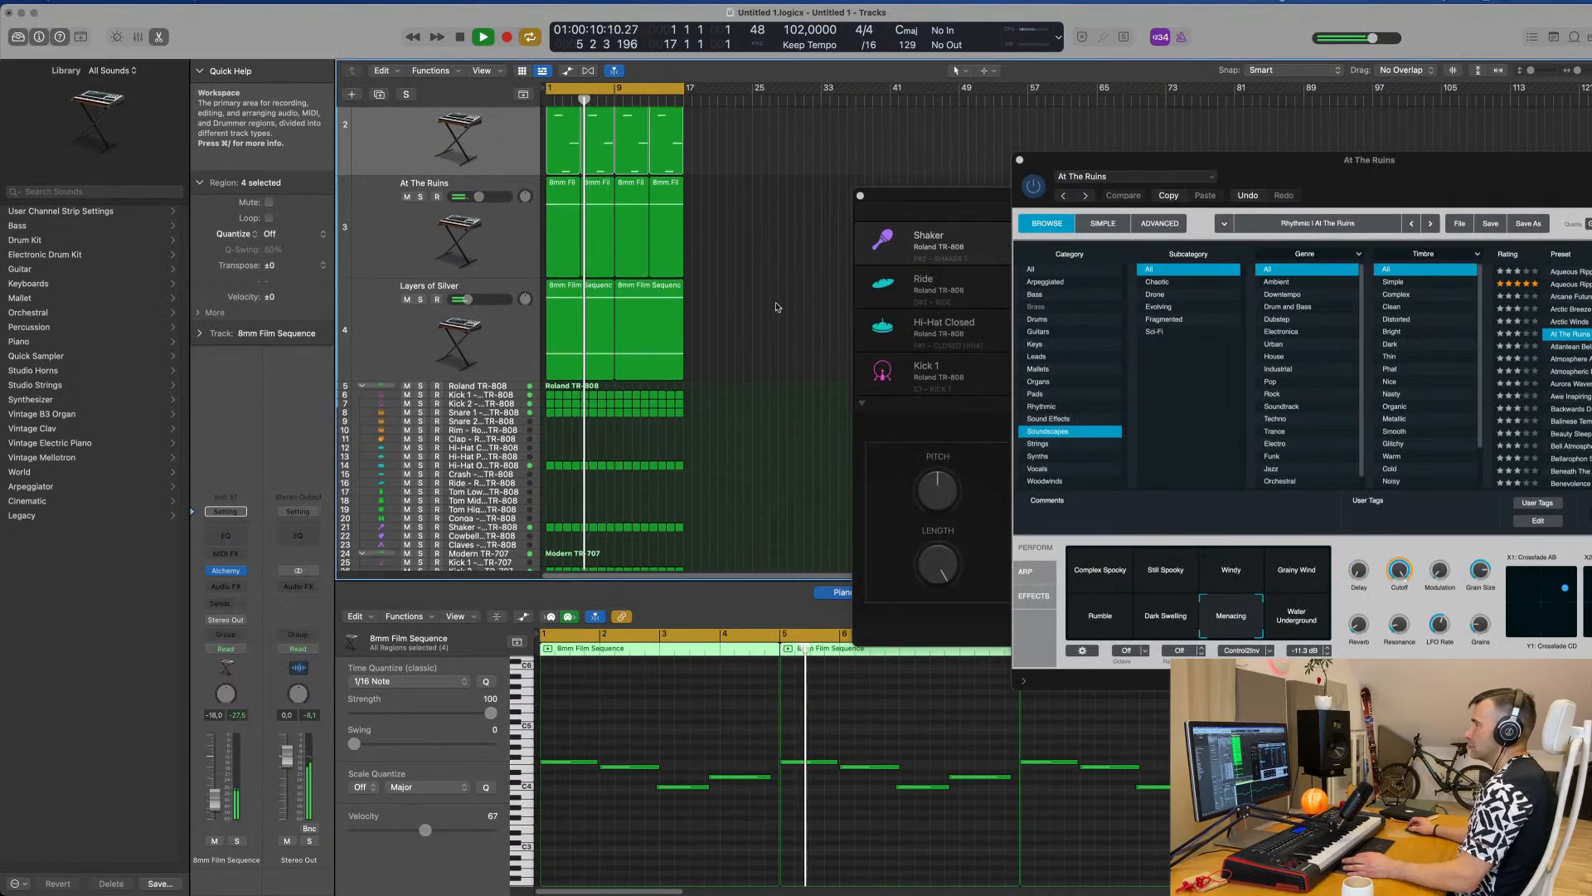
{"action": "scroll", "coordinate": [783, 286], "scroll_direction": "up", "scroll_amount": 2}
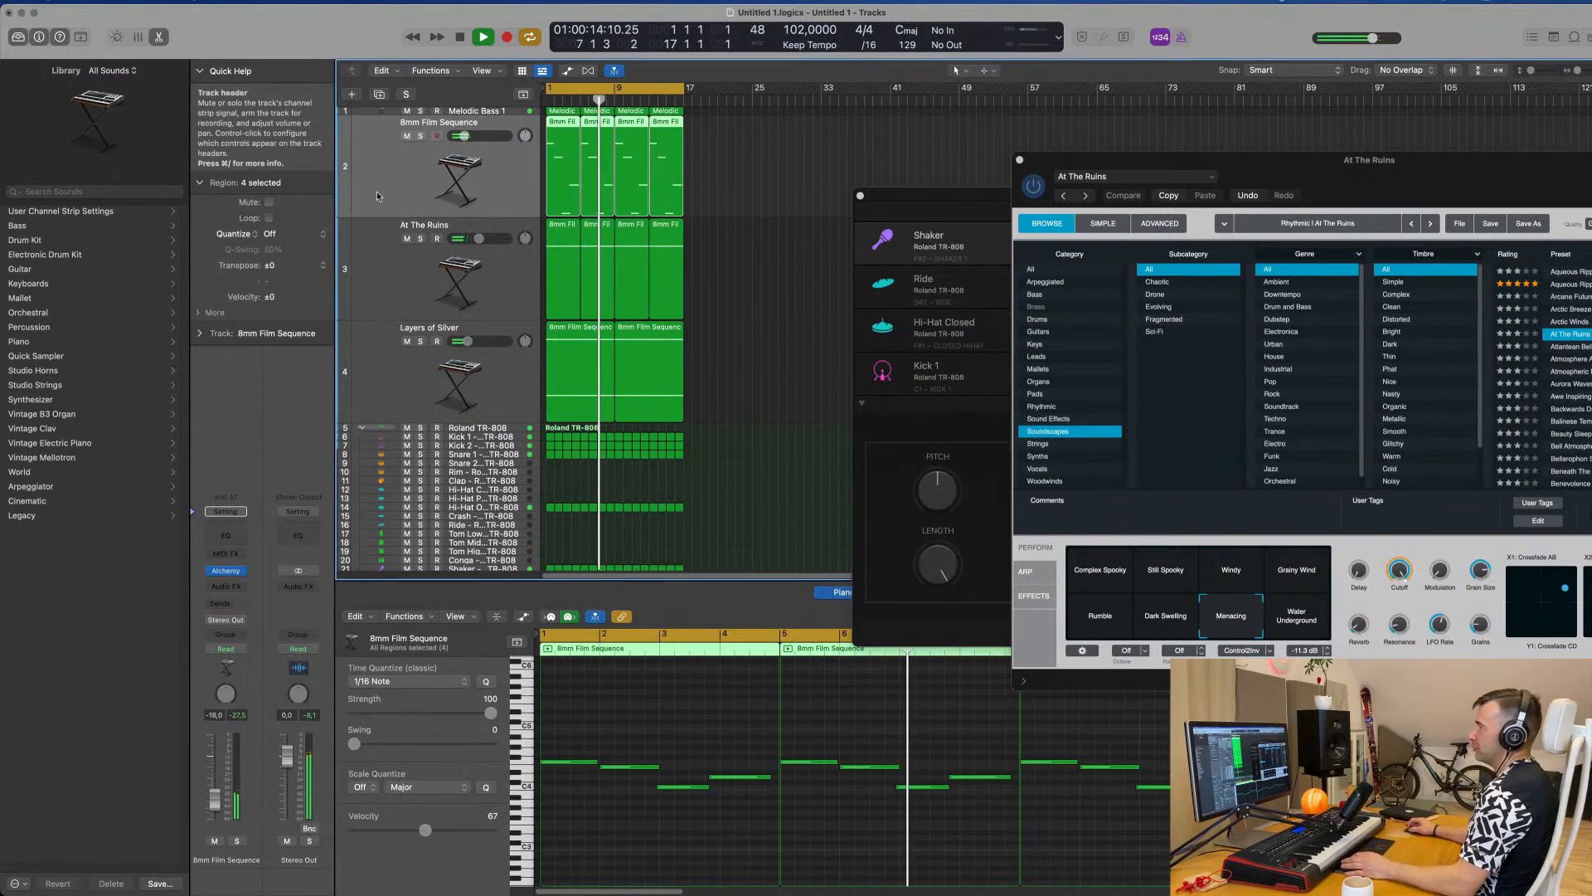
{"action": "left_click", "coordinate": [379, 95]}
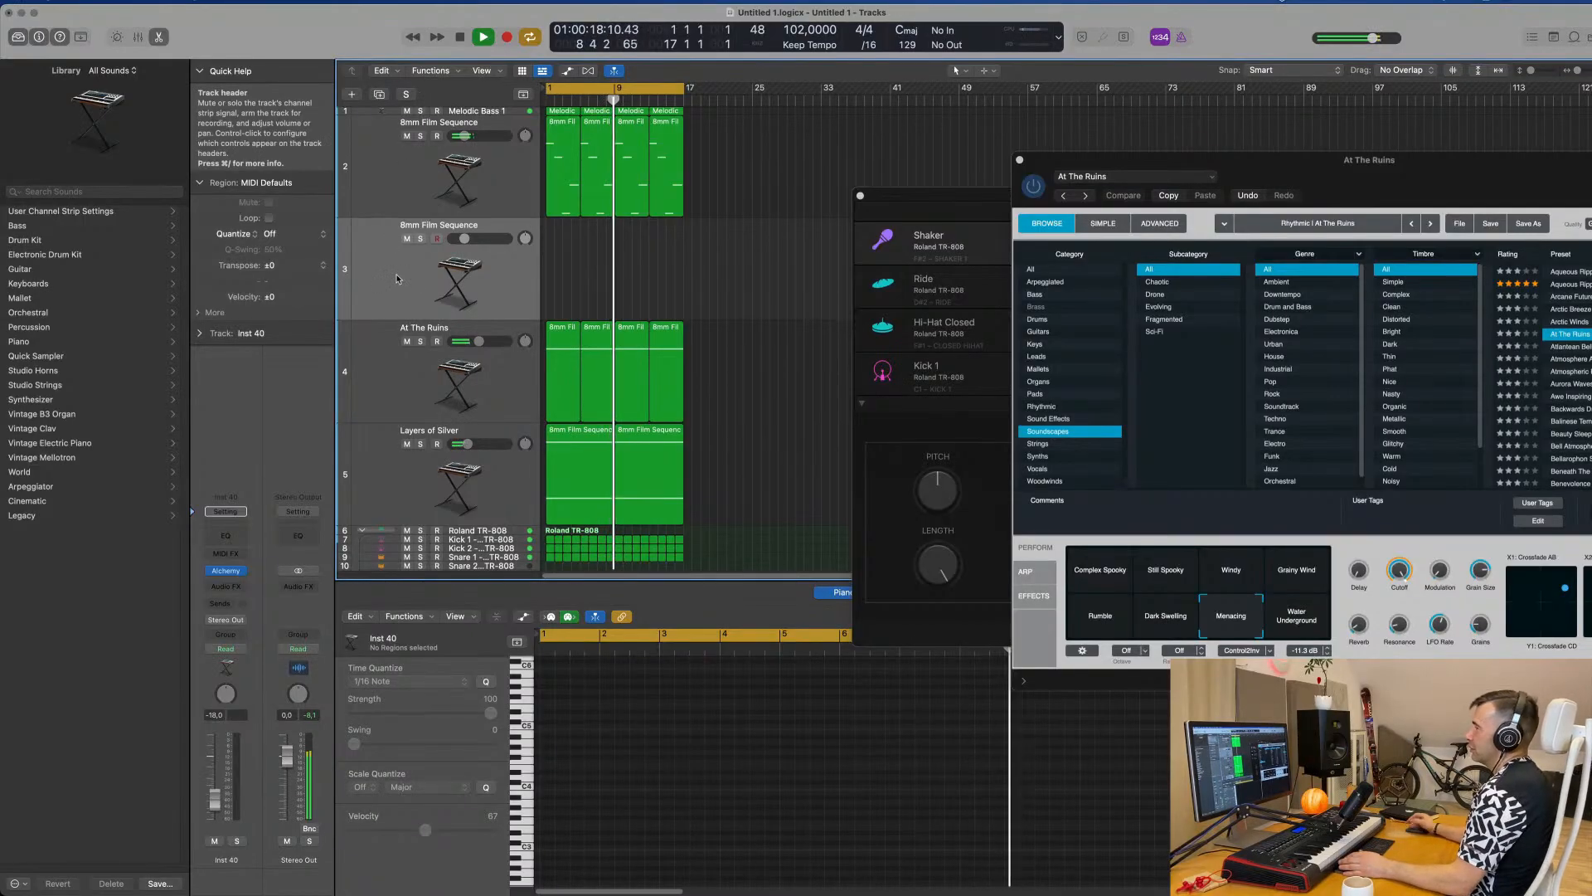
{"action": "left_click", "coordinate": [420, 445]}
{"action": "left_click", "coordinate": [420, 445]}
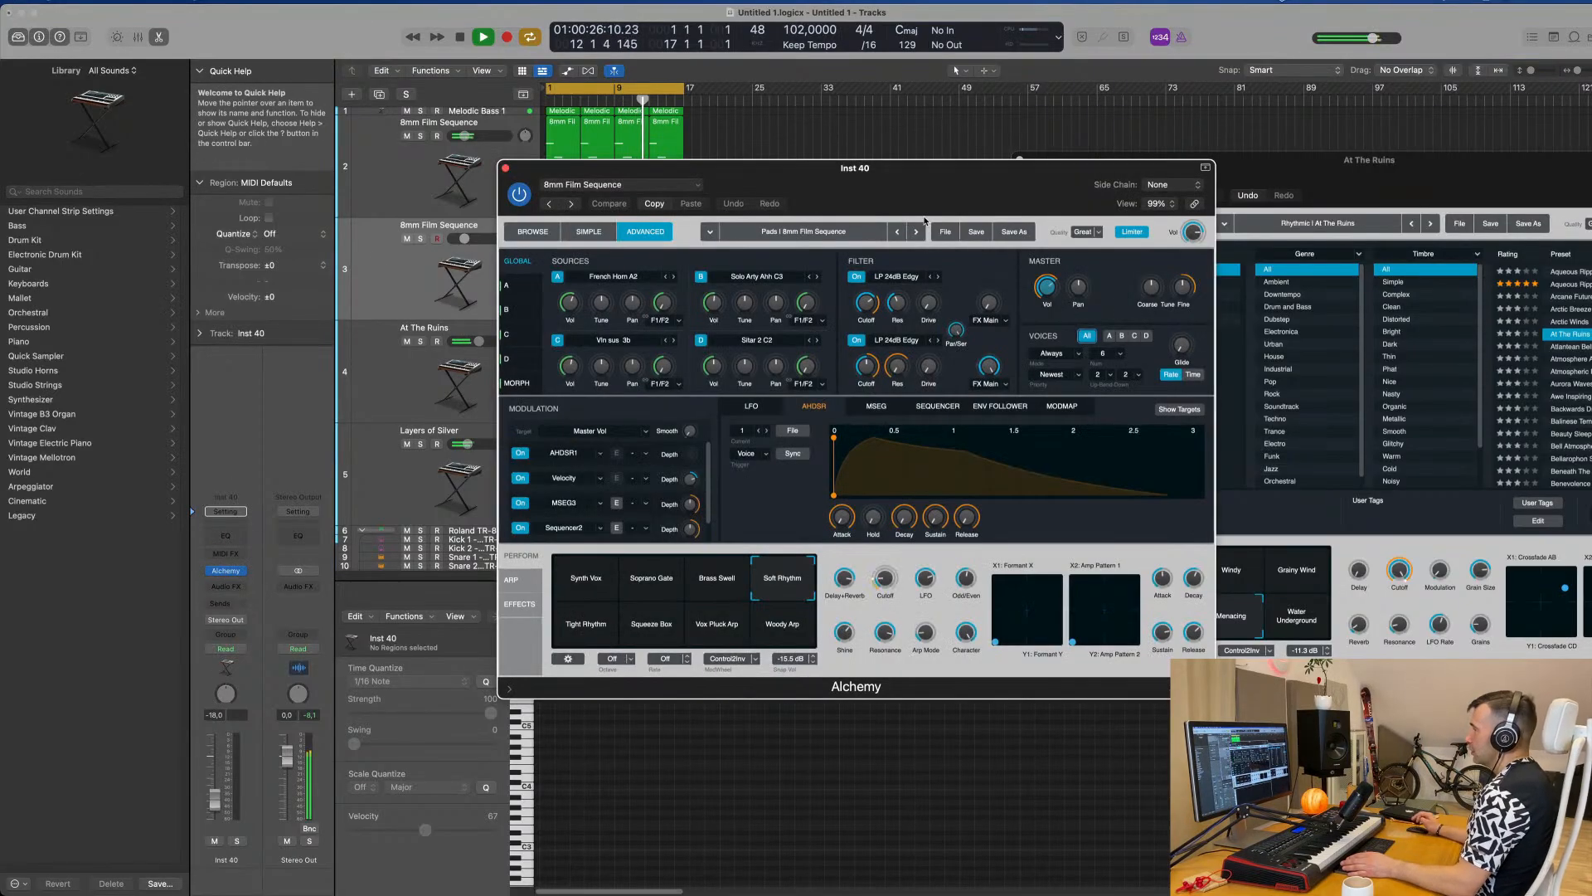
{"action": "left_click_drag", "start_coordinate": [941, 177], "coordinate": [996, 171]}
Filter the duplicated track's Alchemy presets to Keys and load Chill Keys.
{"action": "left_click", "coordinate": [578, 226]}
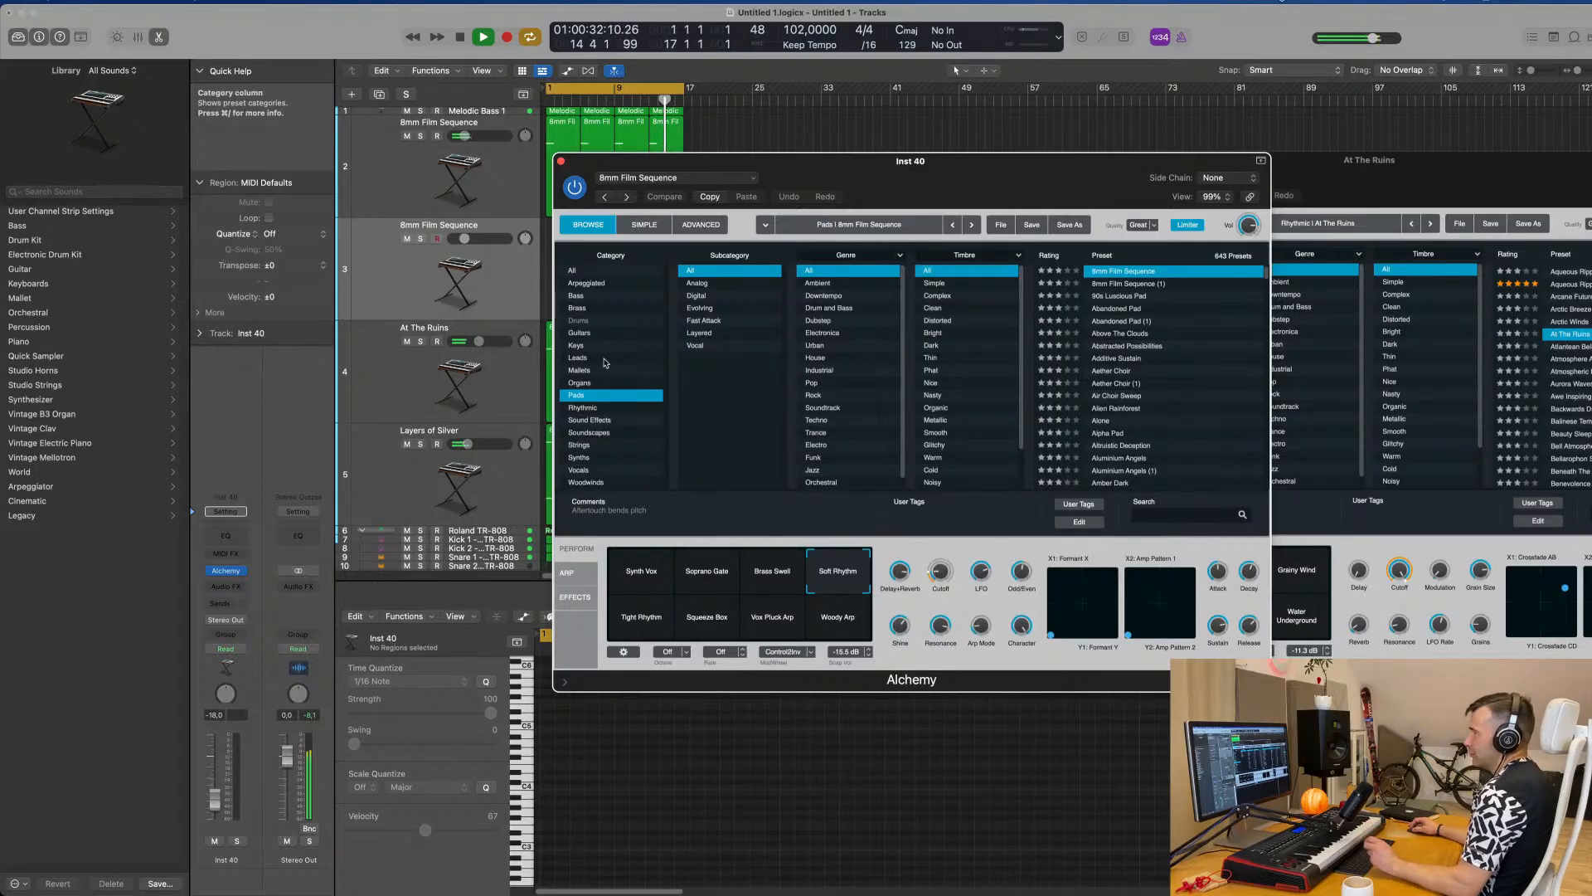
{"action": "left_click", "coordinate": [577, 347]}
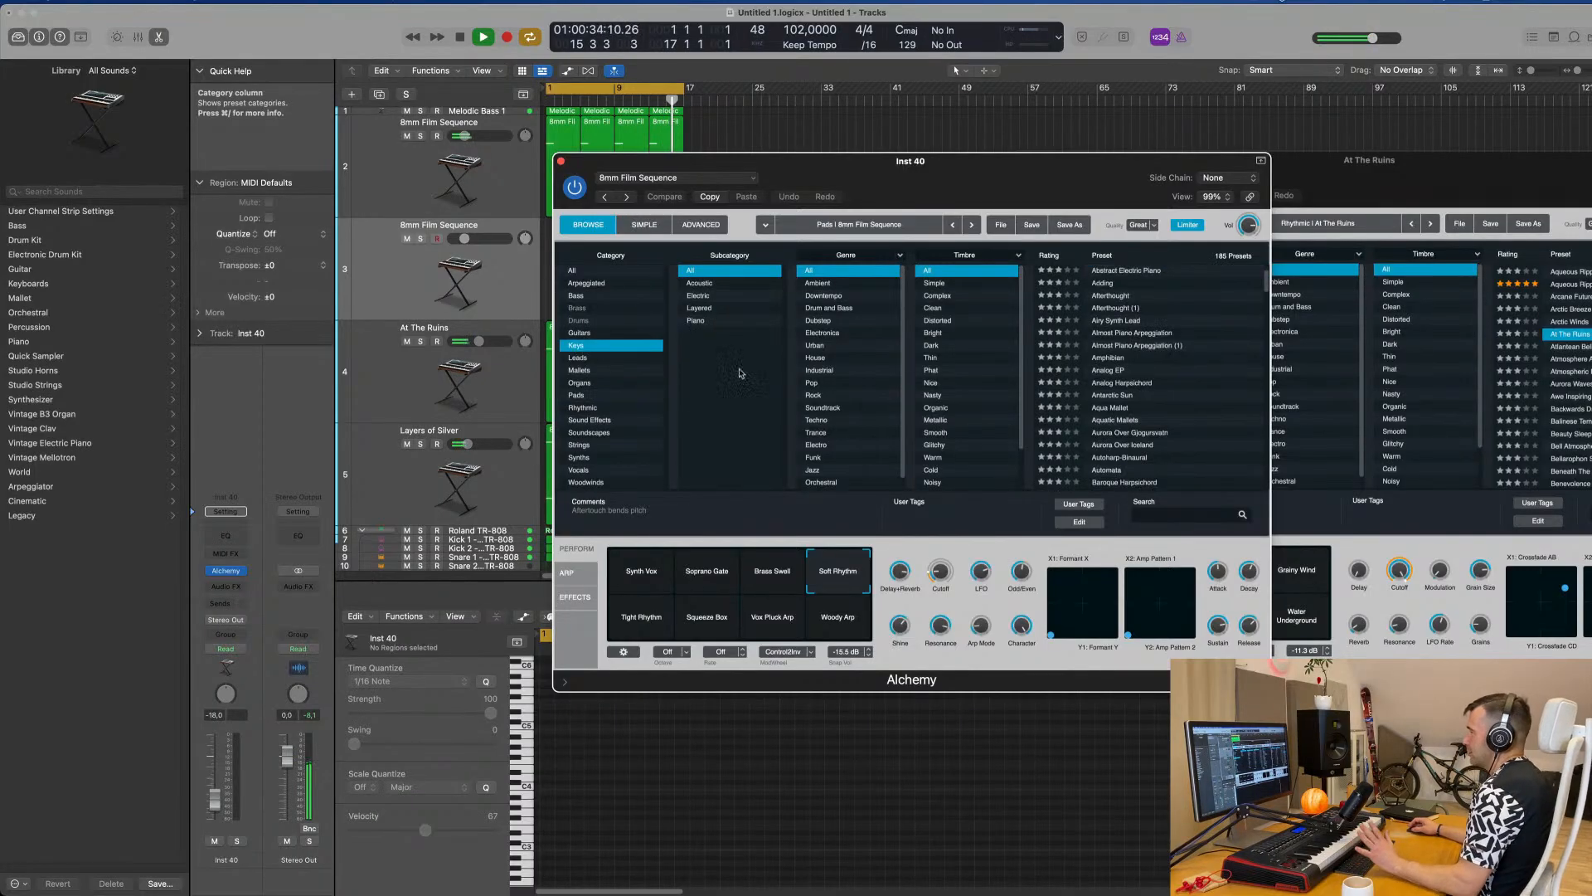
{"action": "scroll", "coordinate": [1213, 363], "scroll_direction": "down", "scroll_amount": 5}
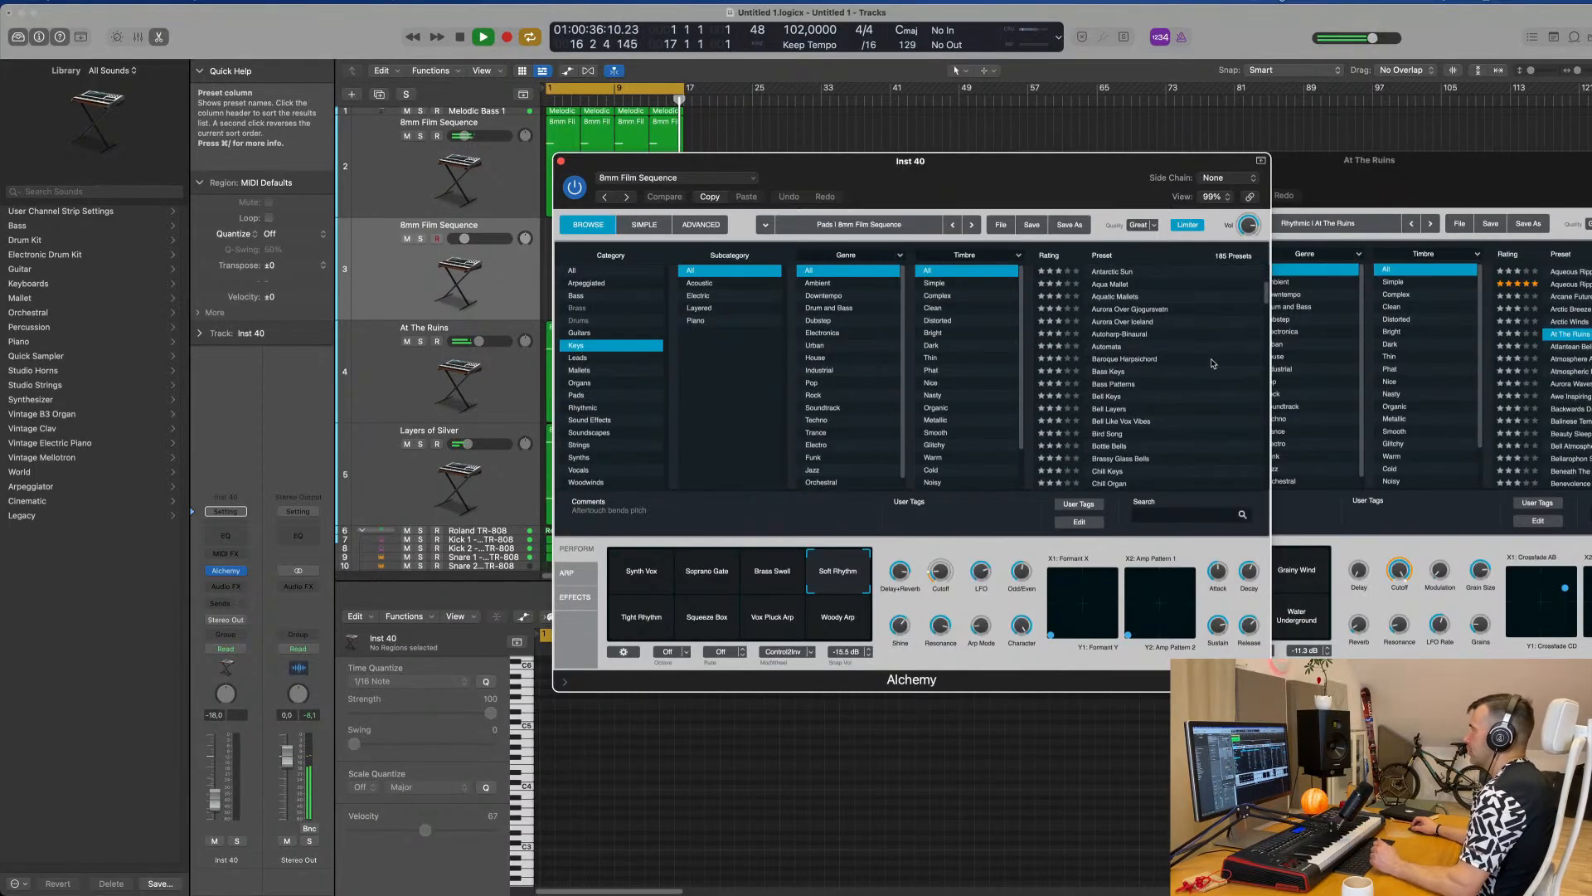
{"action": "scroll", "coordinate": [1232, 373], "scroll_direction": "down", "scroll_amount": 2}
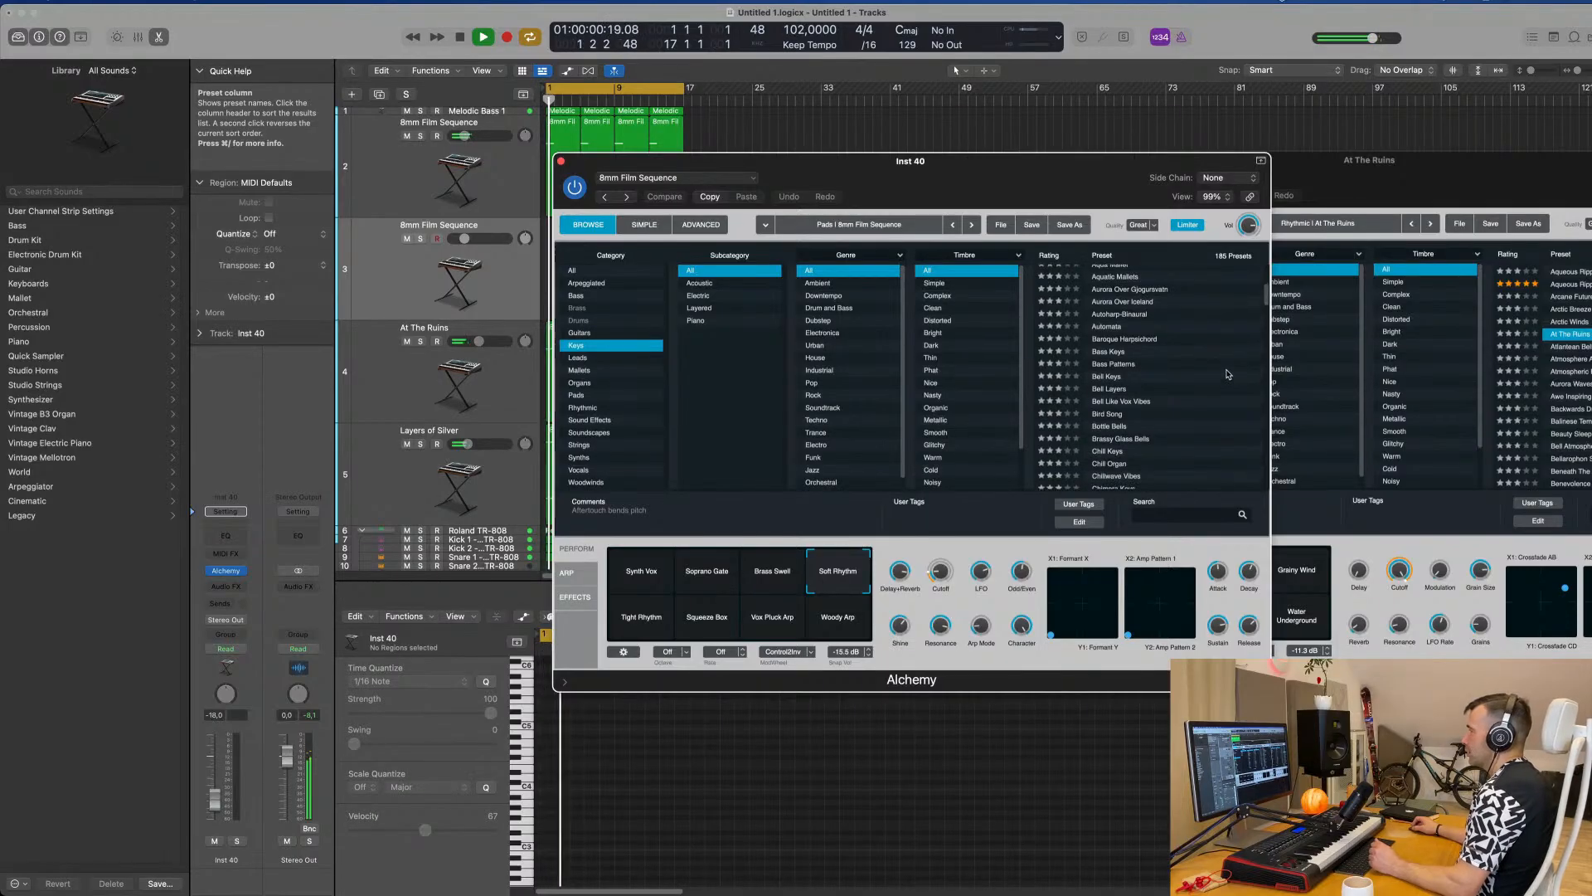
{"action": "scroll", "coordinate": [1230, 374], "scroll_direction": "down", "scroll_amount": 2}
{"action": "scroll", "coordinate": [1229, 374], "scroll_direction": "down", "scroll_amount": 1}
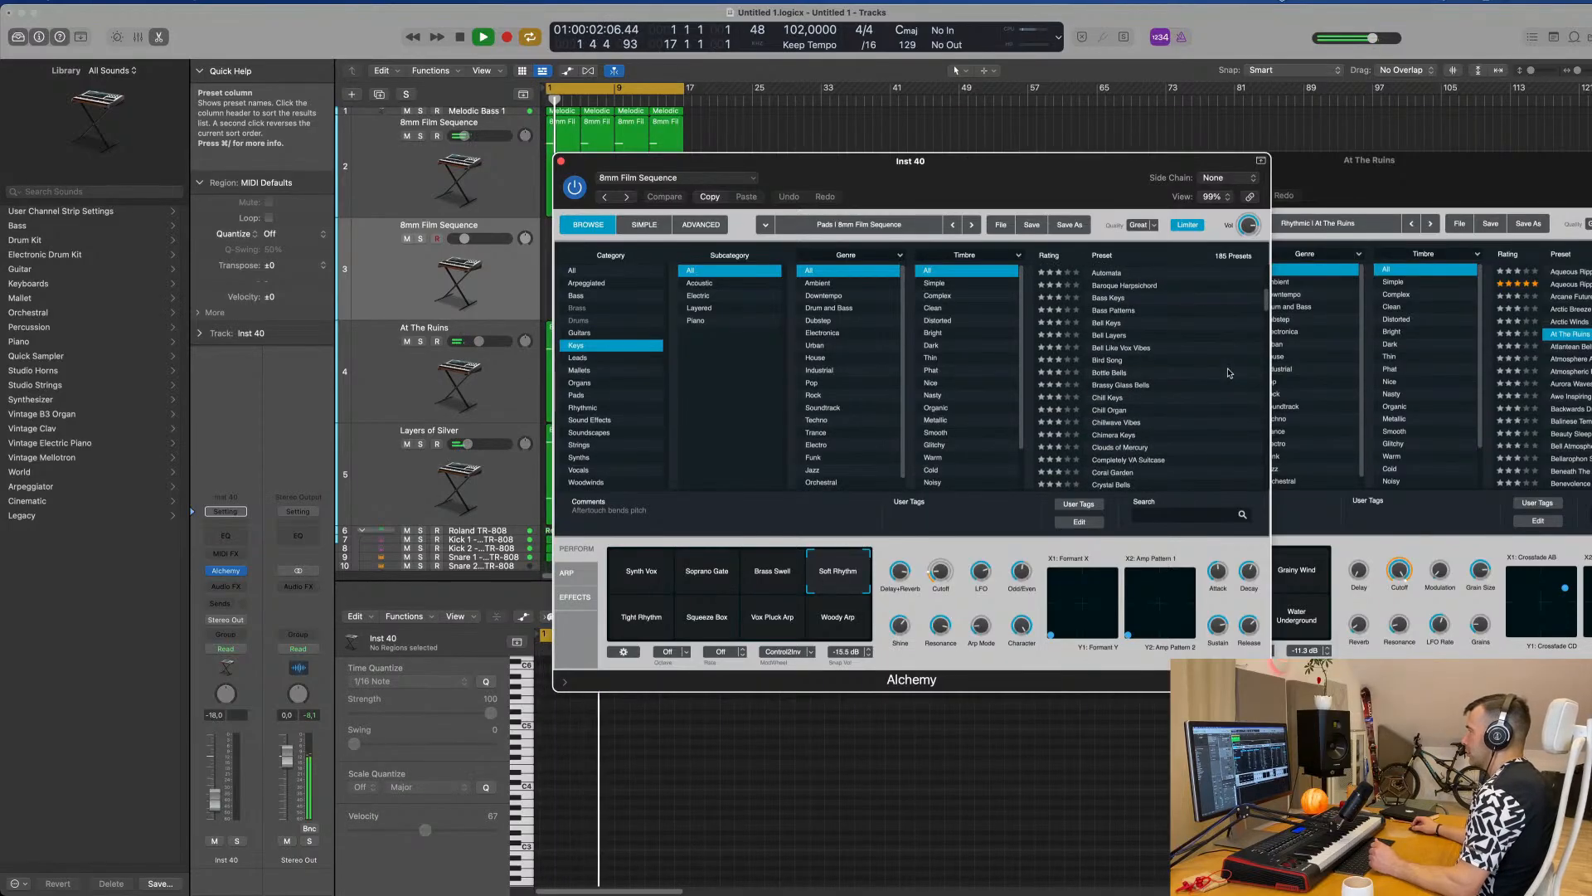
{"action": "left_click", "coordinate": [1114, 399]}
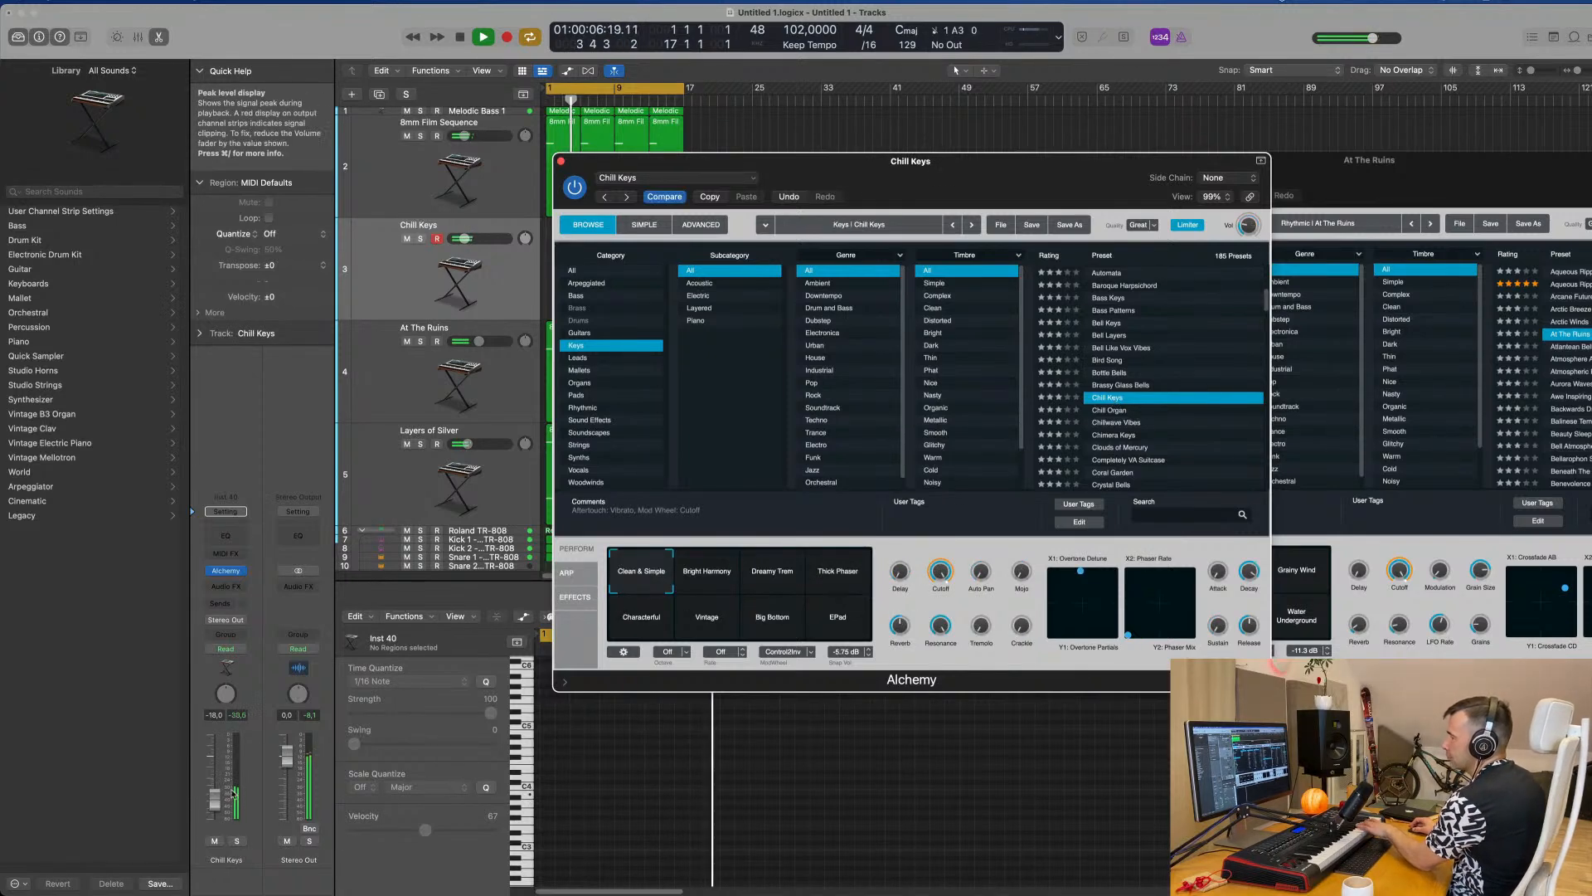
Raise the Chill Keys volume to −10 dB and add a send to Bus 7.
{"action": "left_click", "coordinate": [220, 603]}
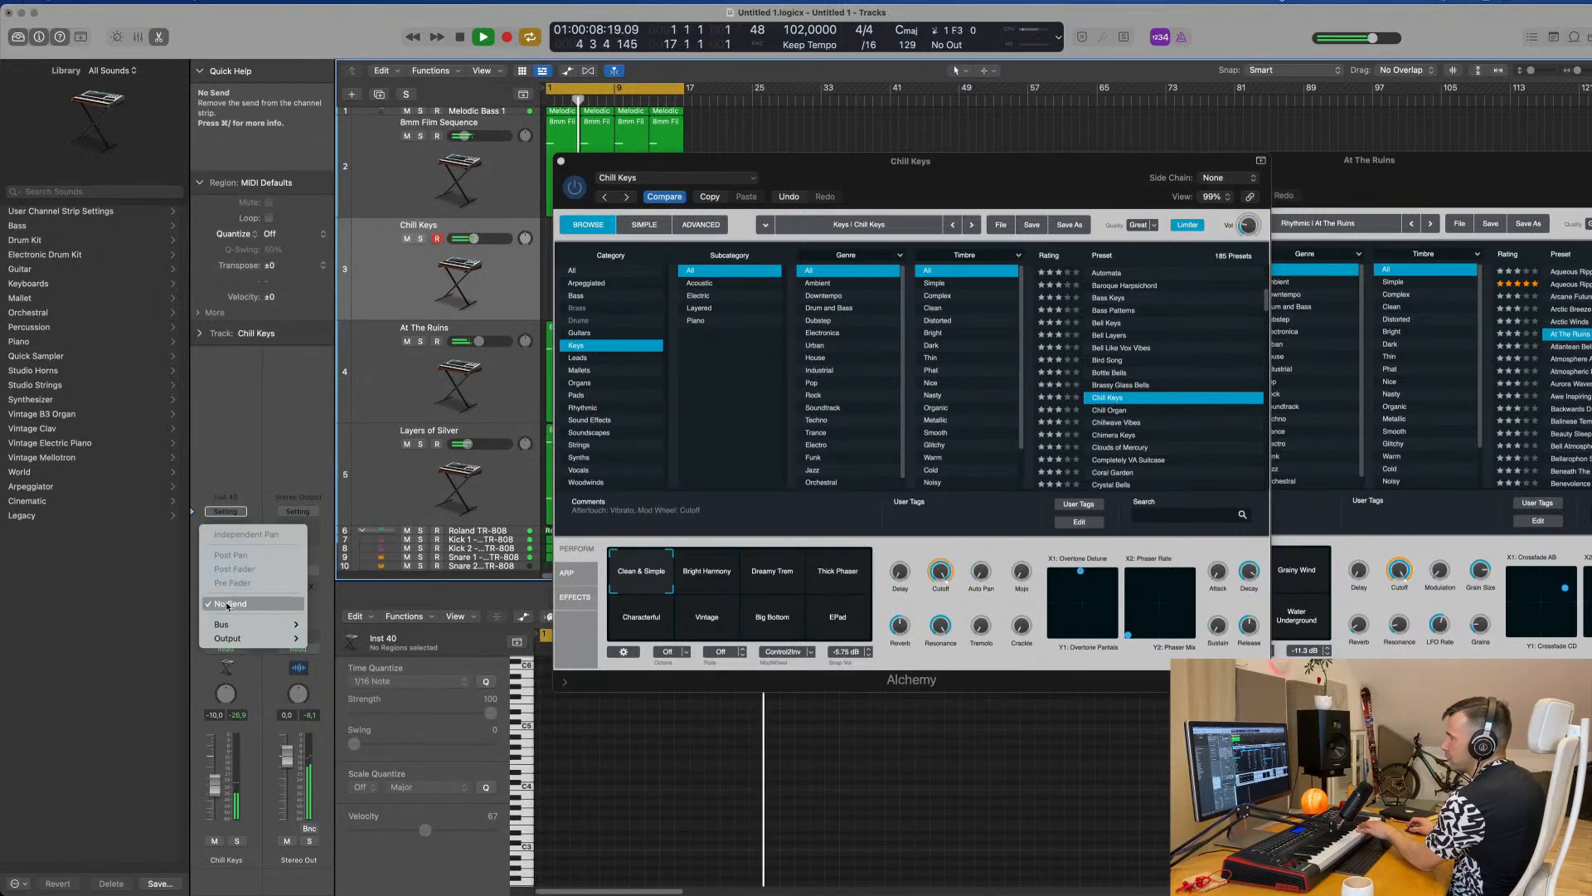
{"action": "mouse_move", "coordinate": [266, 624]}
{"action": "left_click", "coordinate": [325, 431]}
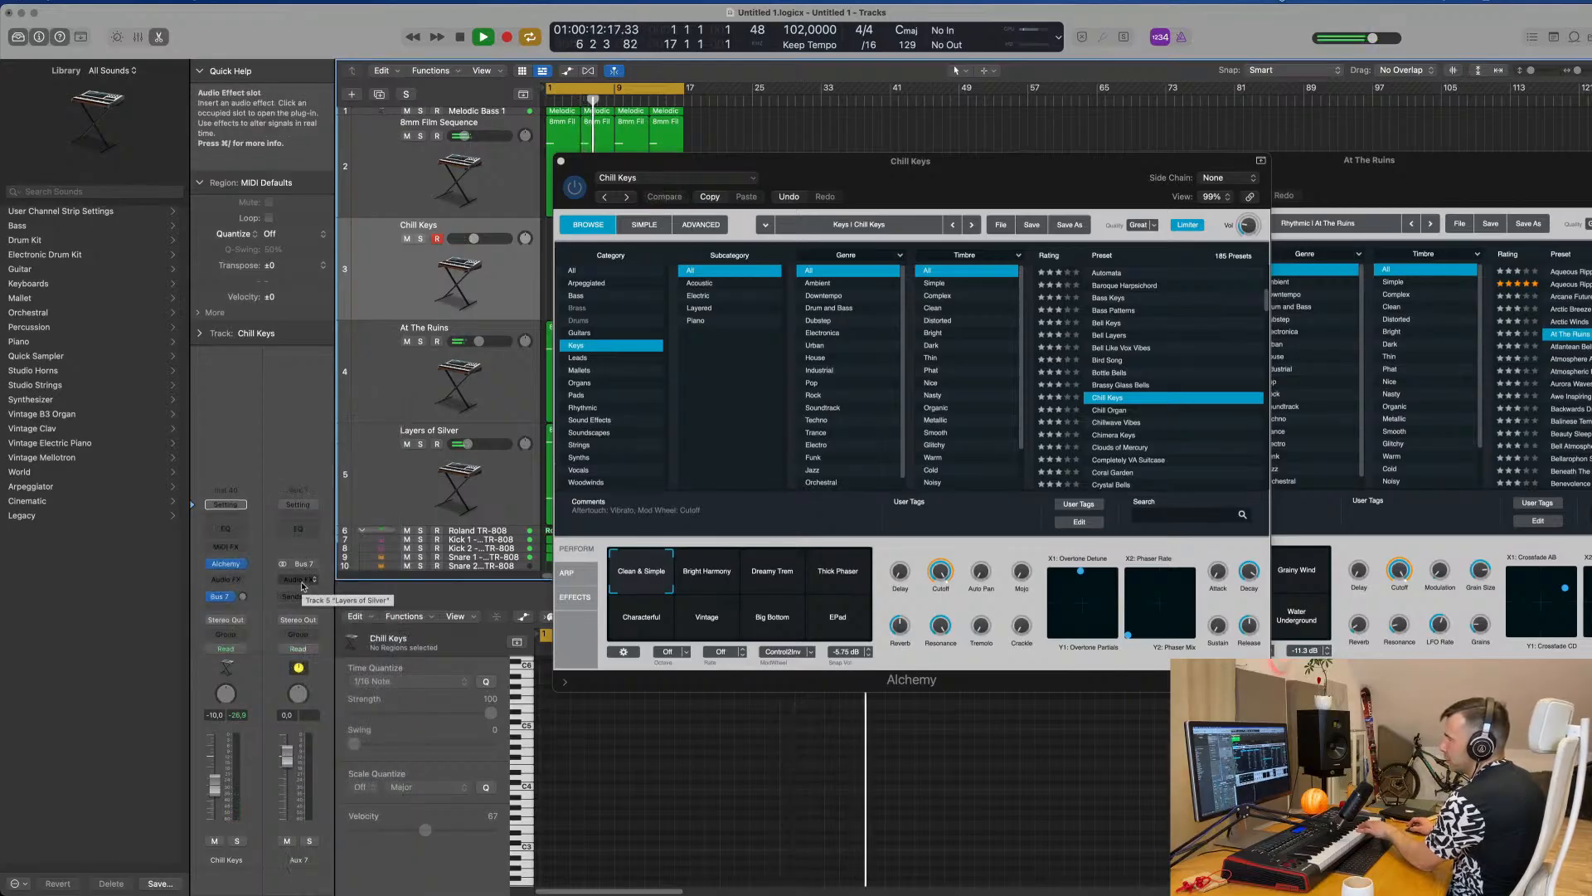
Insert a SilverVerb reverb on the Bus 7 aux channel and load its grandiose preset.
{"action": "left_click", "coordinate": [300, 579]}
{"action": "mouse_move", "coordinate": [339, 644]}
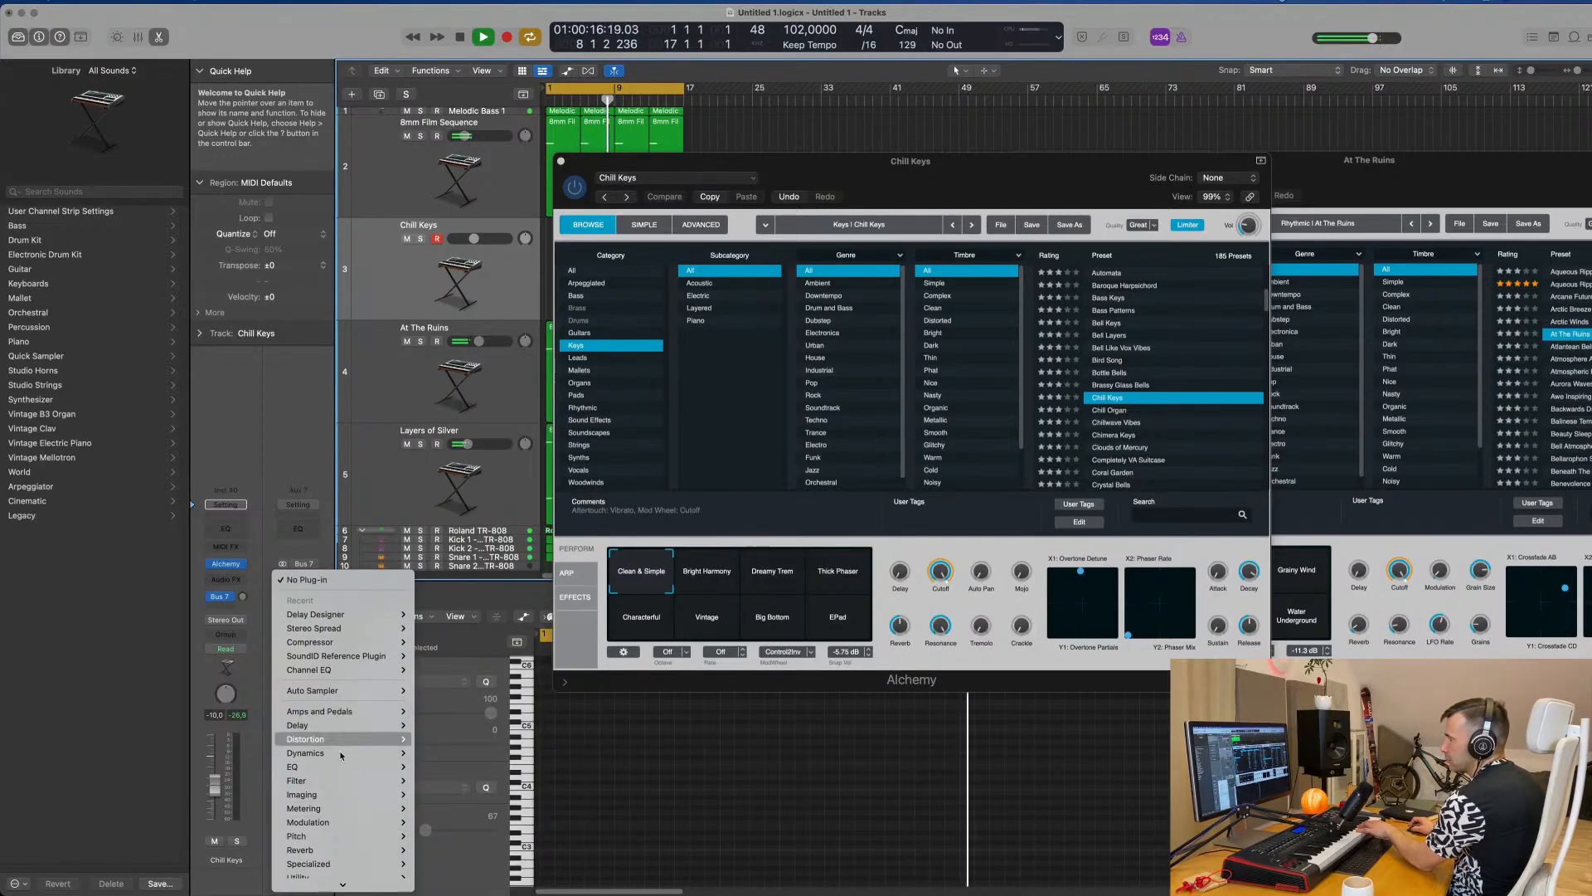
{"action": "mouse_move", "coordinate": [340, 849]}
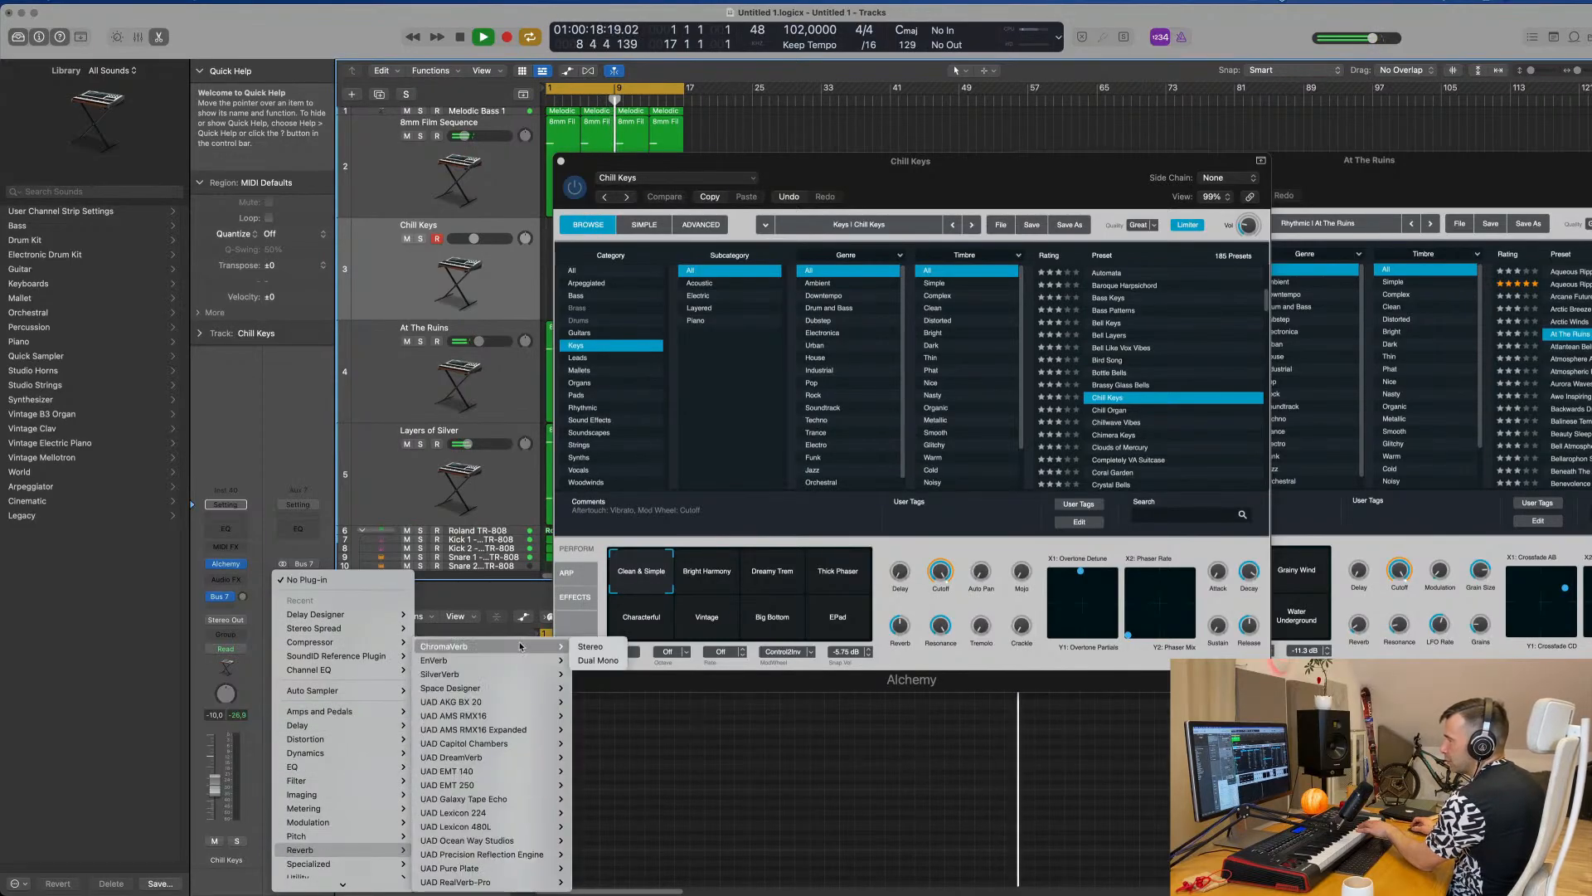
{"action": "mouse_move", "coordinate": [508, 668]}
{"action": "left_click", "coordinate": [592, 674]}
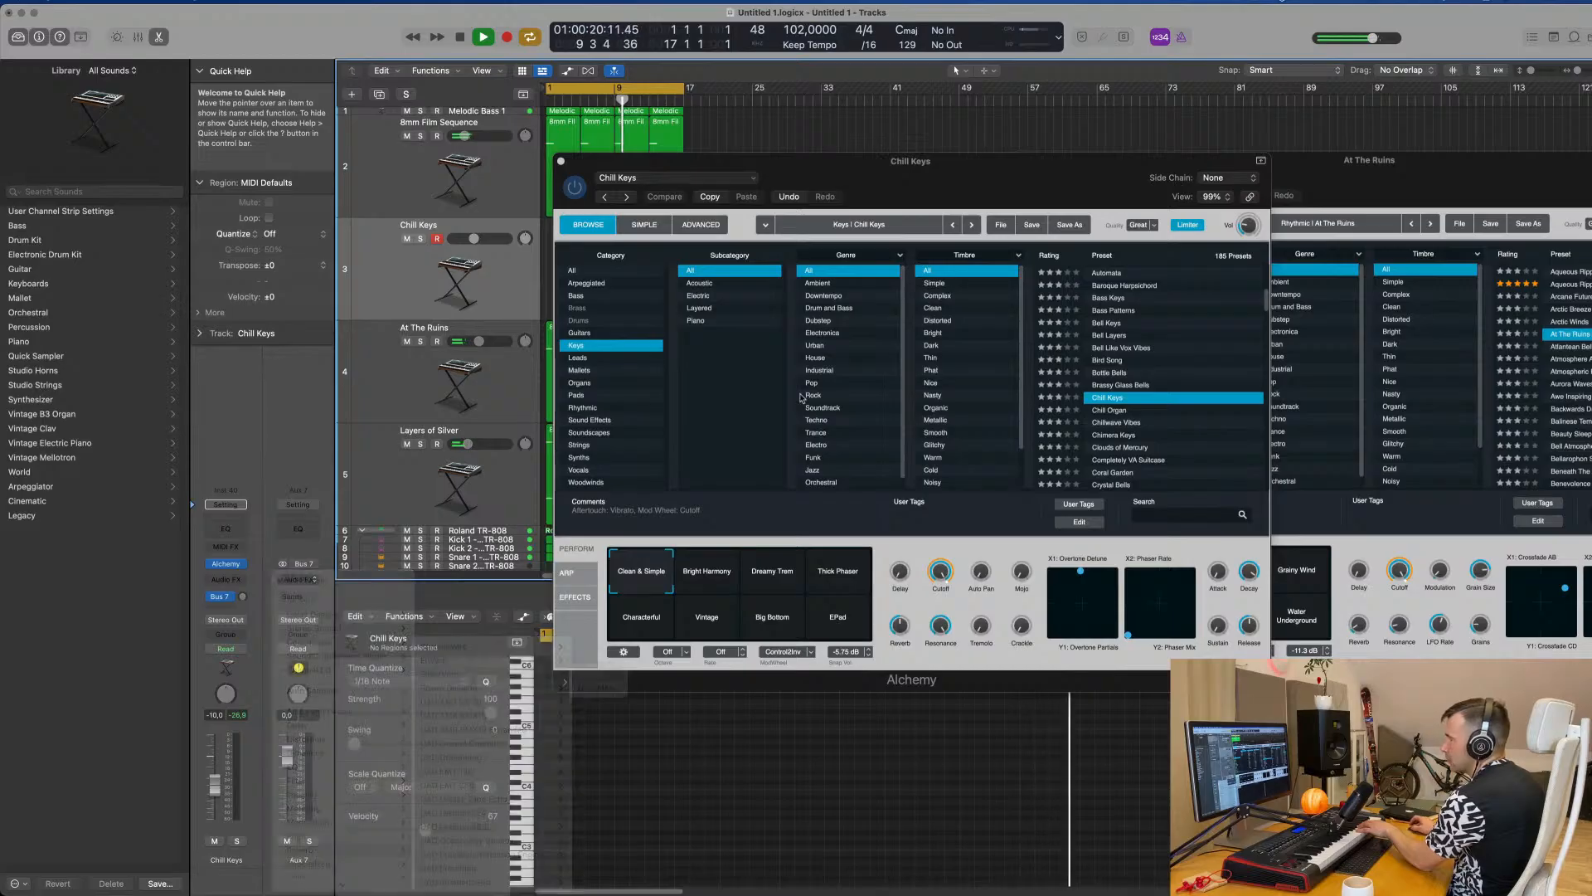
{"action": "left_click_drag", "start_coordinate": [595, 168], "coordinate": [741, 180]}
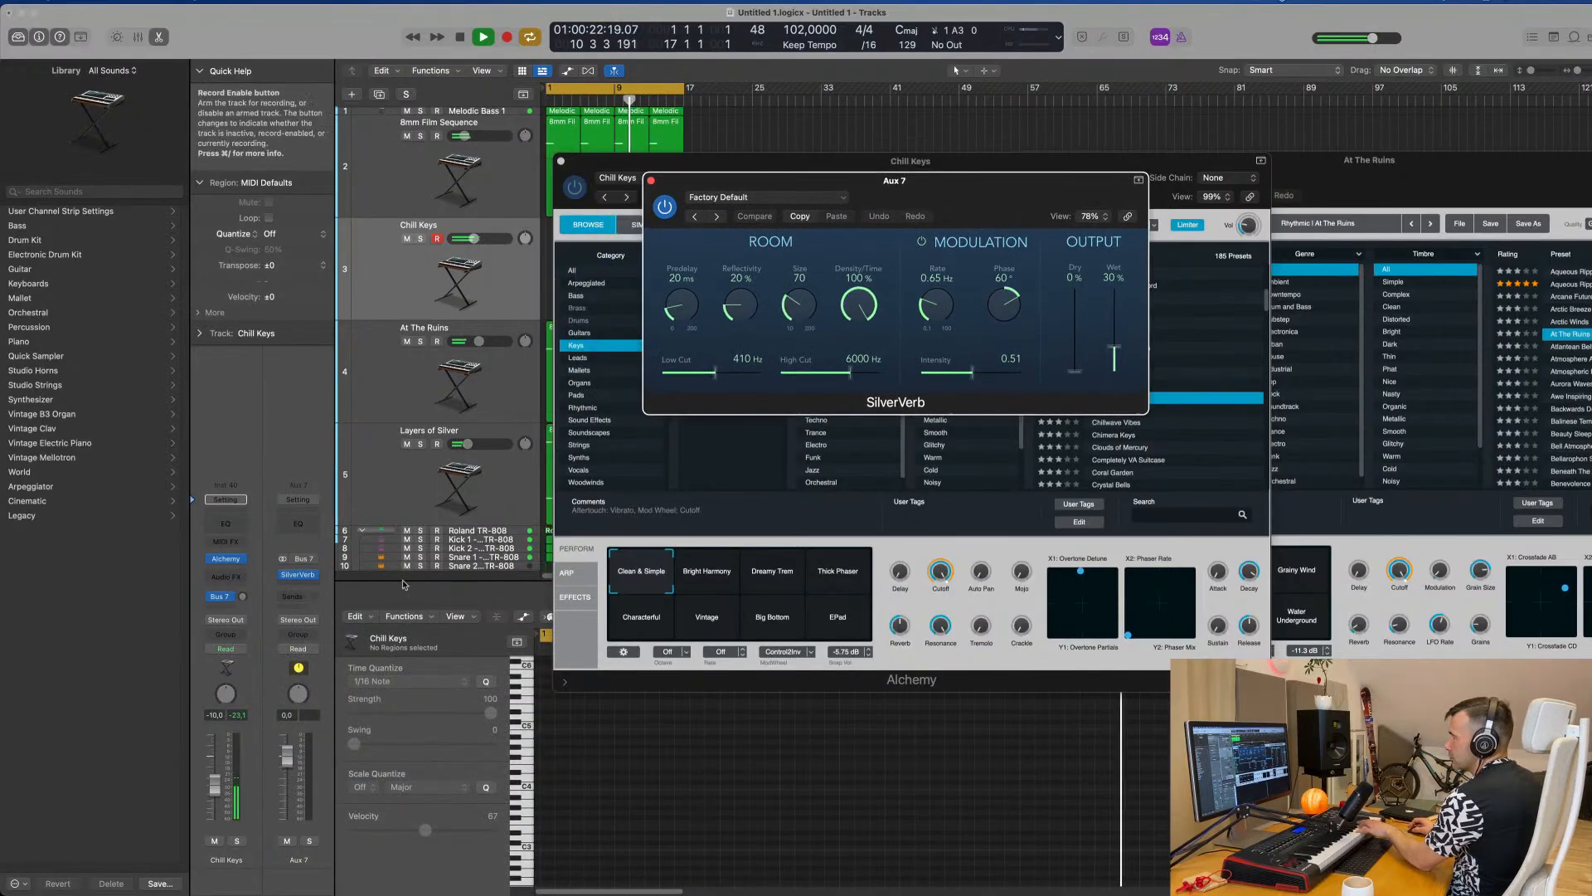
{"action": "left_click", "coordinate": [765, 197]}
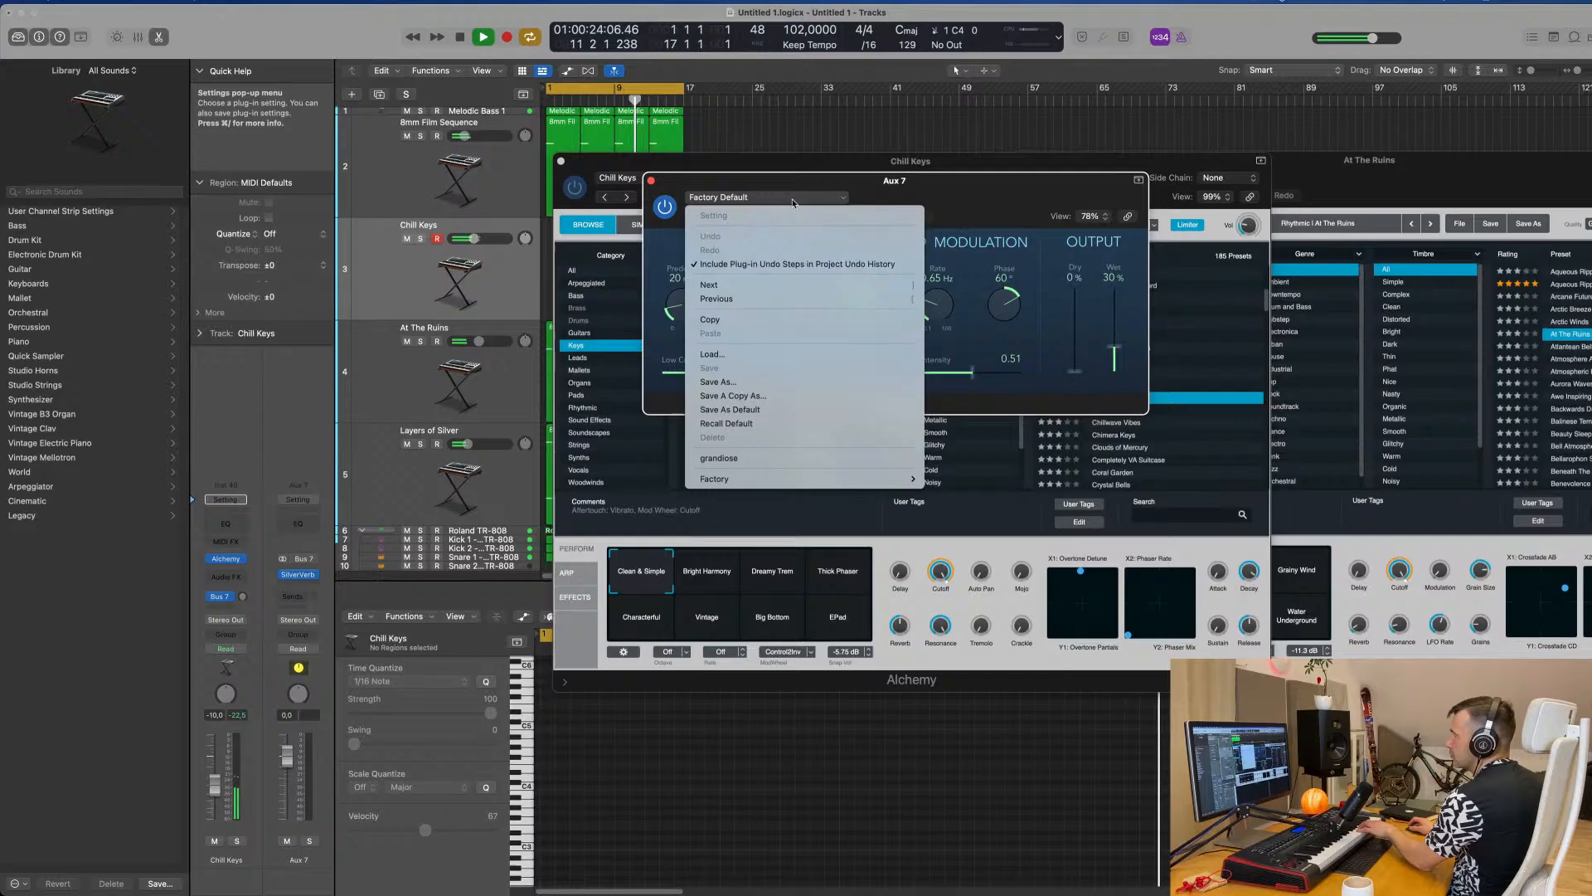
{"action": "left_click", "coordinate": [775, 458]}
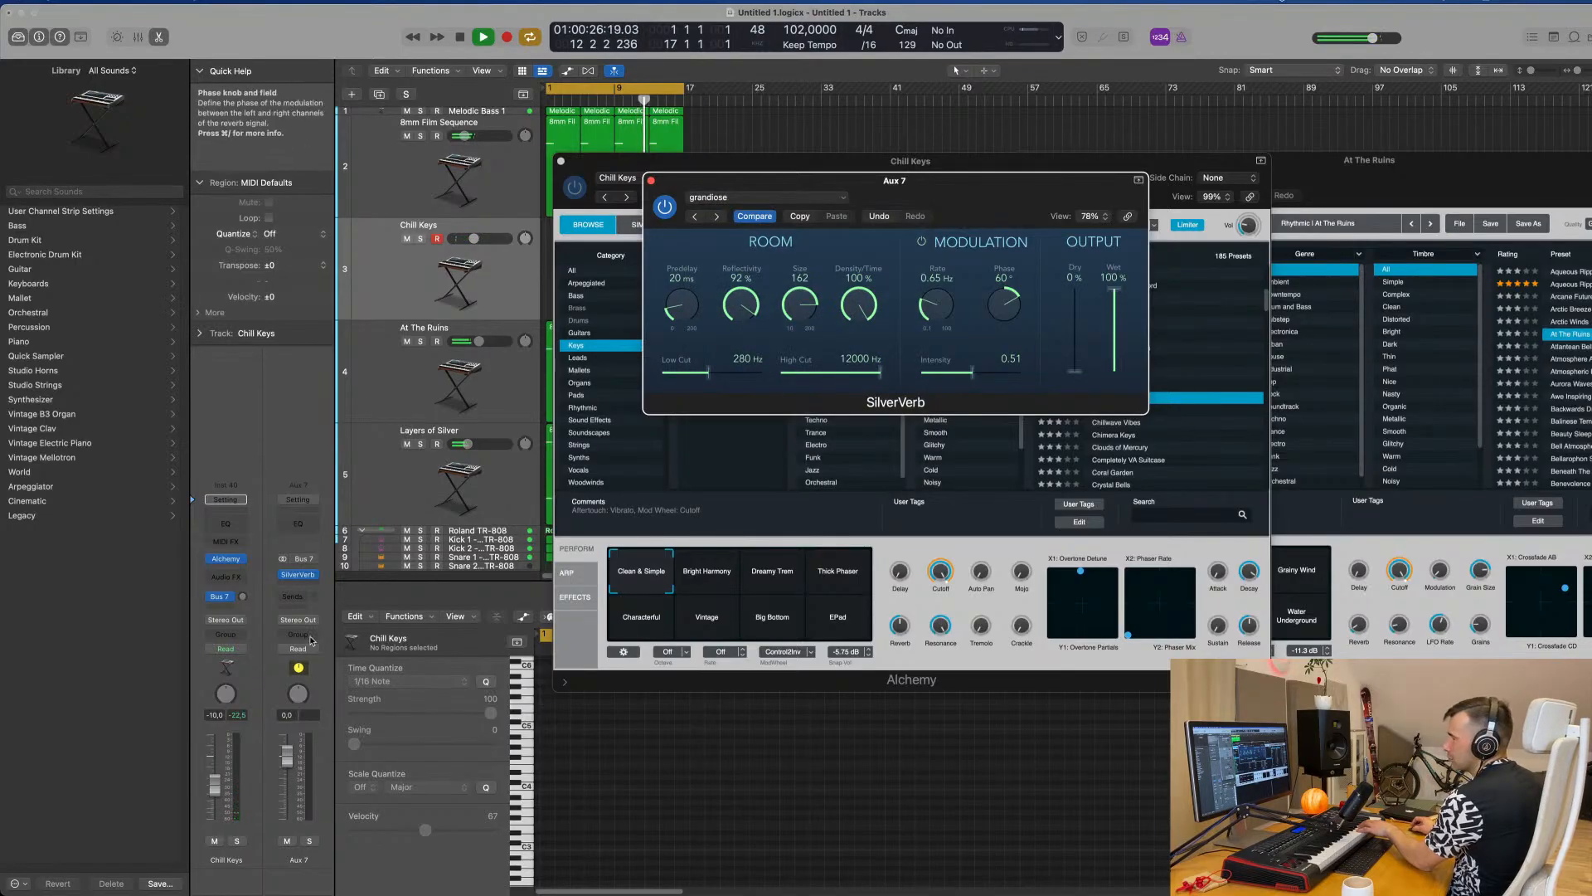
Raise the Chill Keys send to Bus 7 to about −4.6 dB and move the SilverVerb and Alchemy windows apart.
{"action": "left_click_drag", "start_coordinate": [251, 597], "coordinate": [251, 528]}
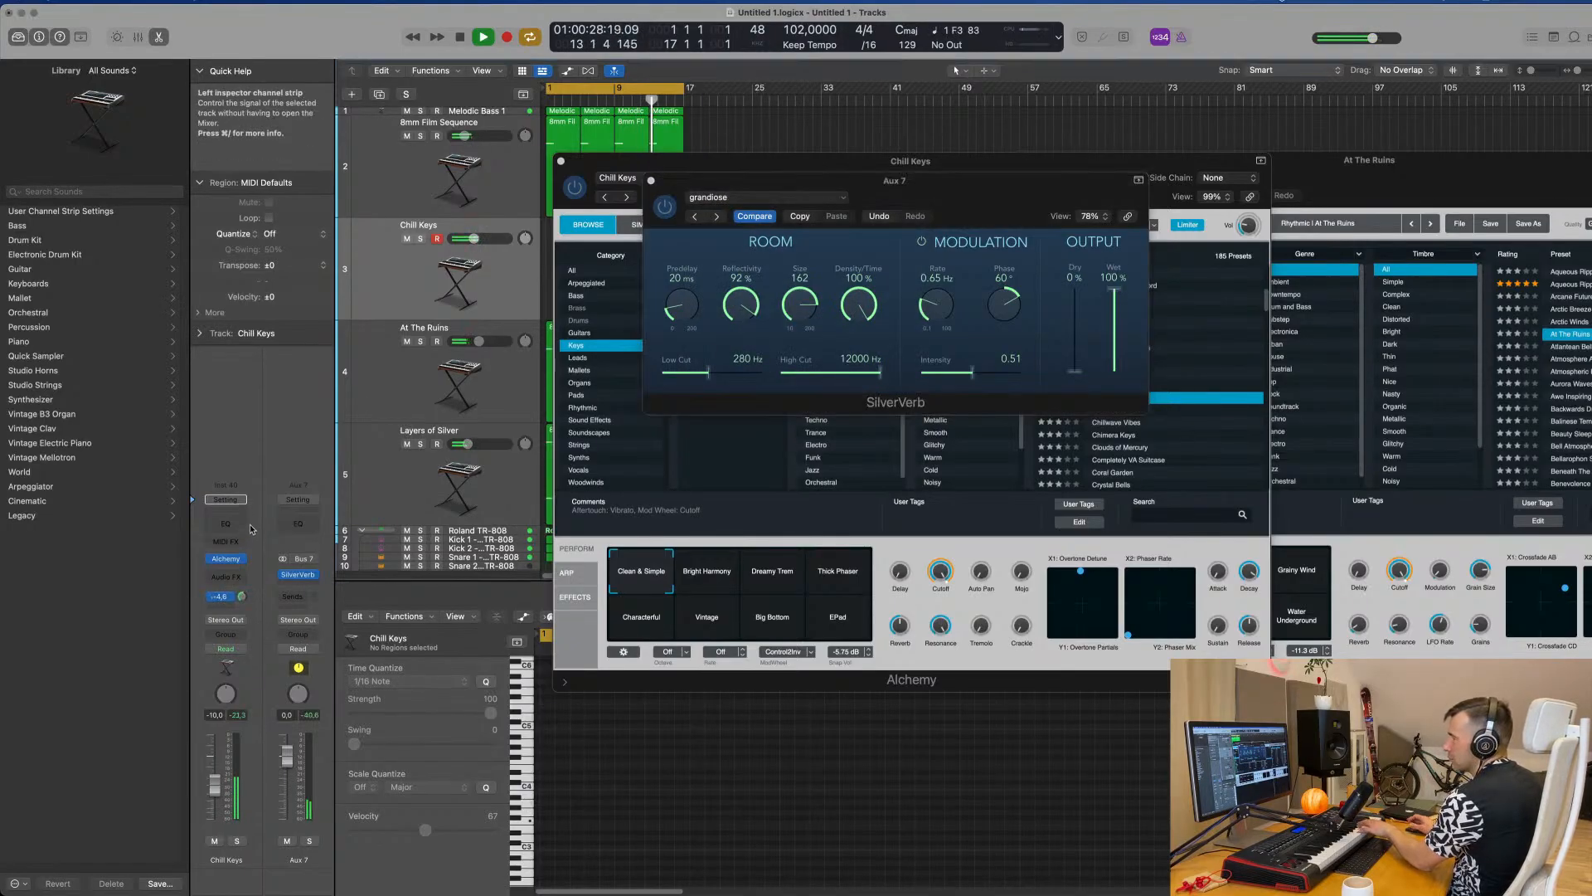
{"action": "left_click_drag", "start_coordinate": [829, 180], "coordinate": [1231, 221]}
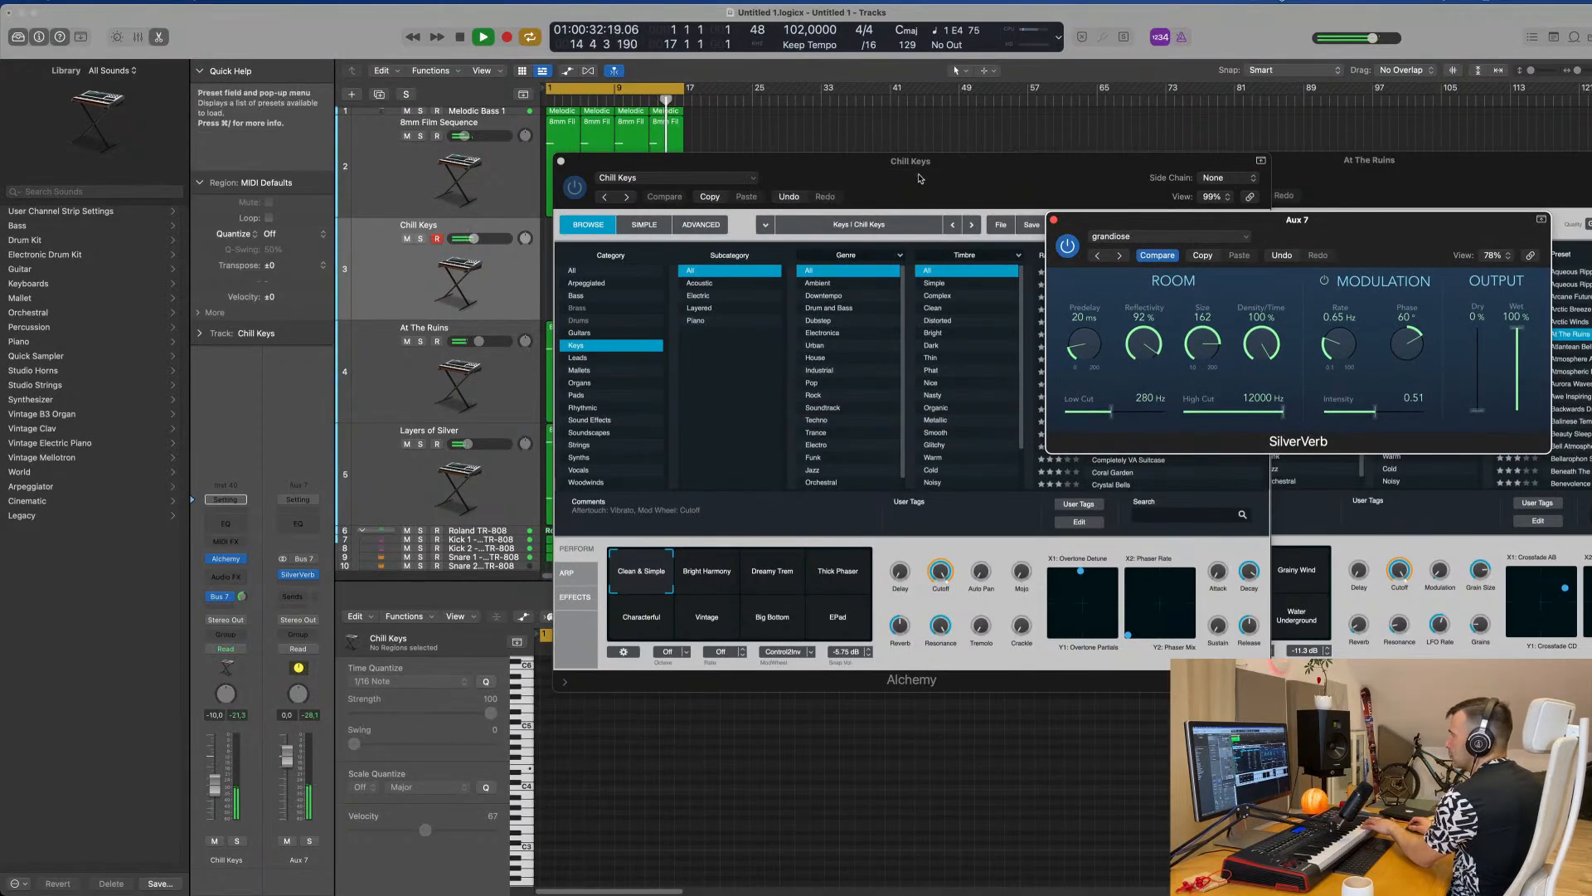
{"action": "left_click_drag", "start_coordinate": [918, 178], "coordinate": [832, 282]}
Audition the Bright Harmony and Dreamy Trem variations of Chill Keys, choose Thick Phaser and readjust the Bus 7 send level.
{"action": "left_click", "coordinate": [624, 688]}
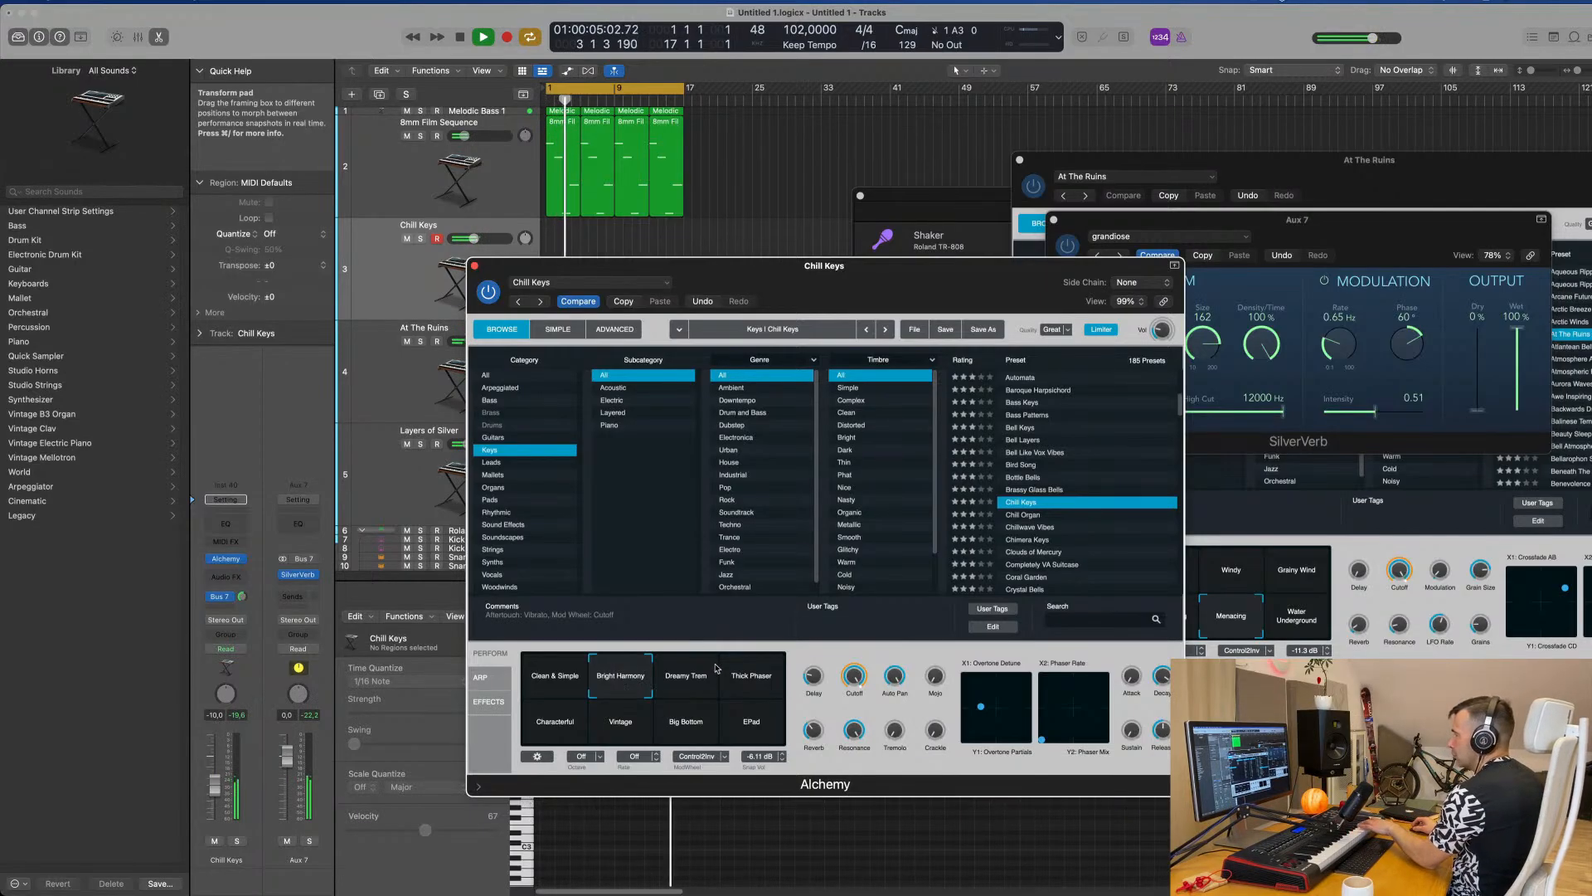
{"action": "left_click", "coordinate": [674, 680]}
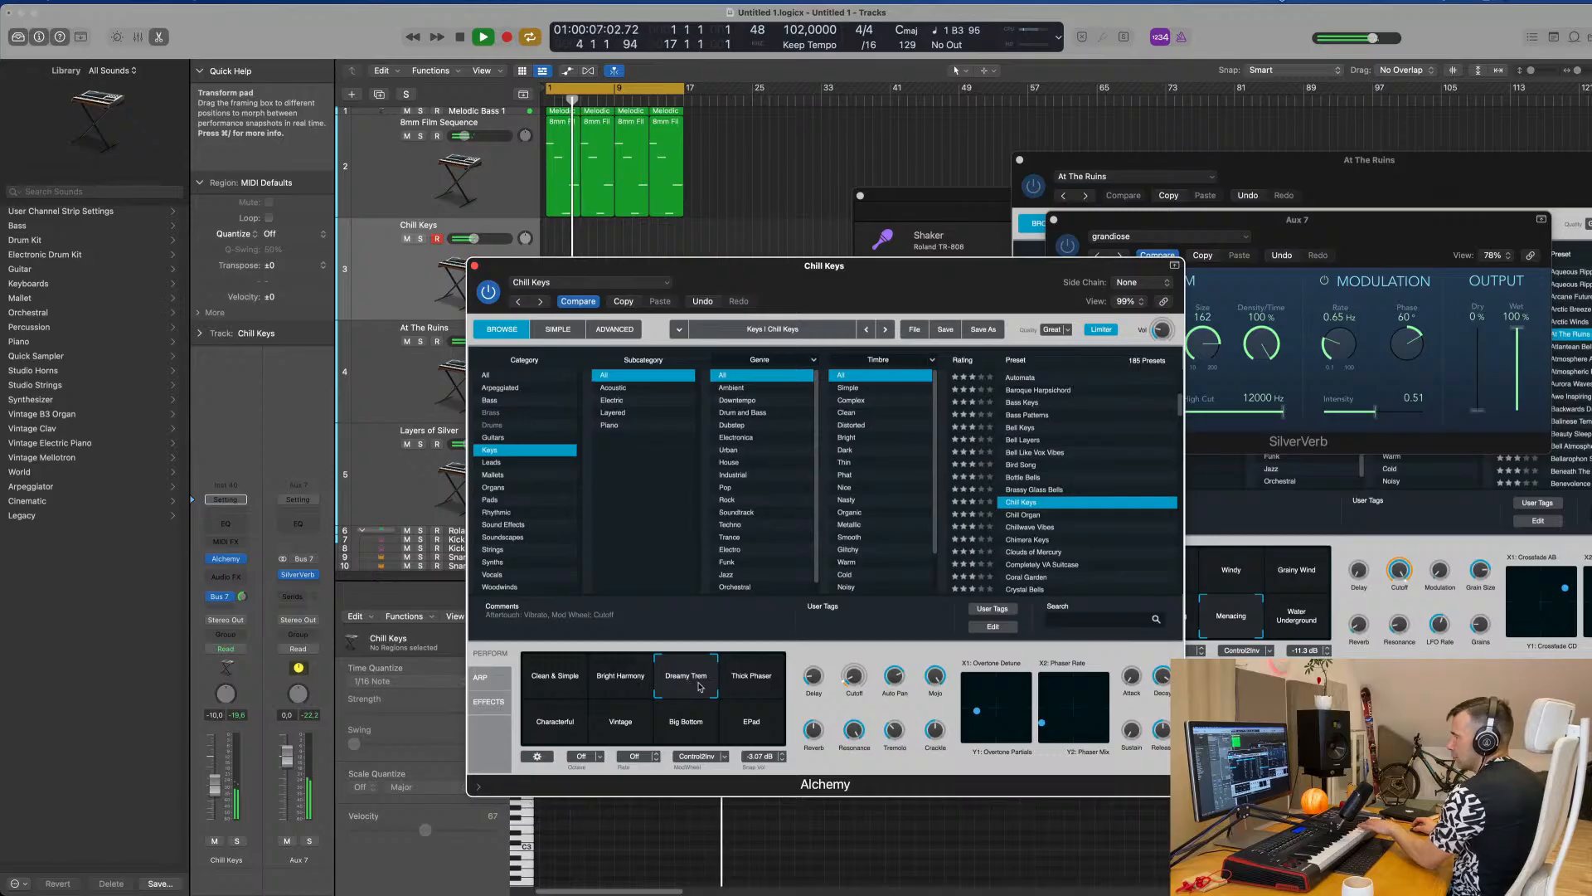
{"action": "left_click", "coordinate": [749, 680]}
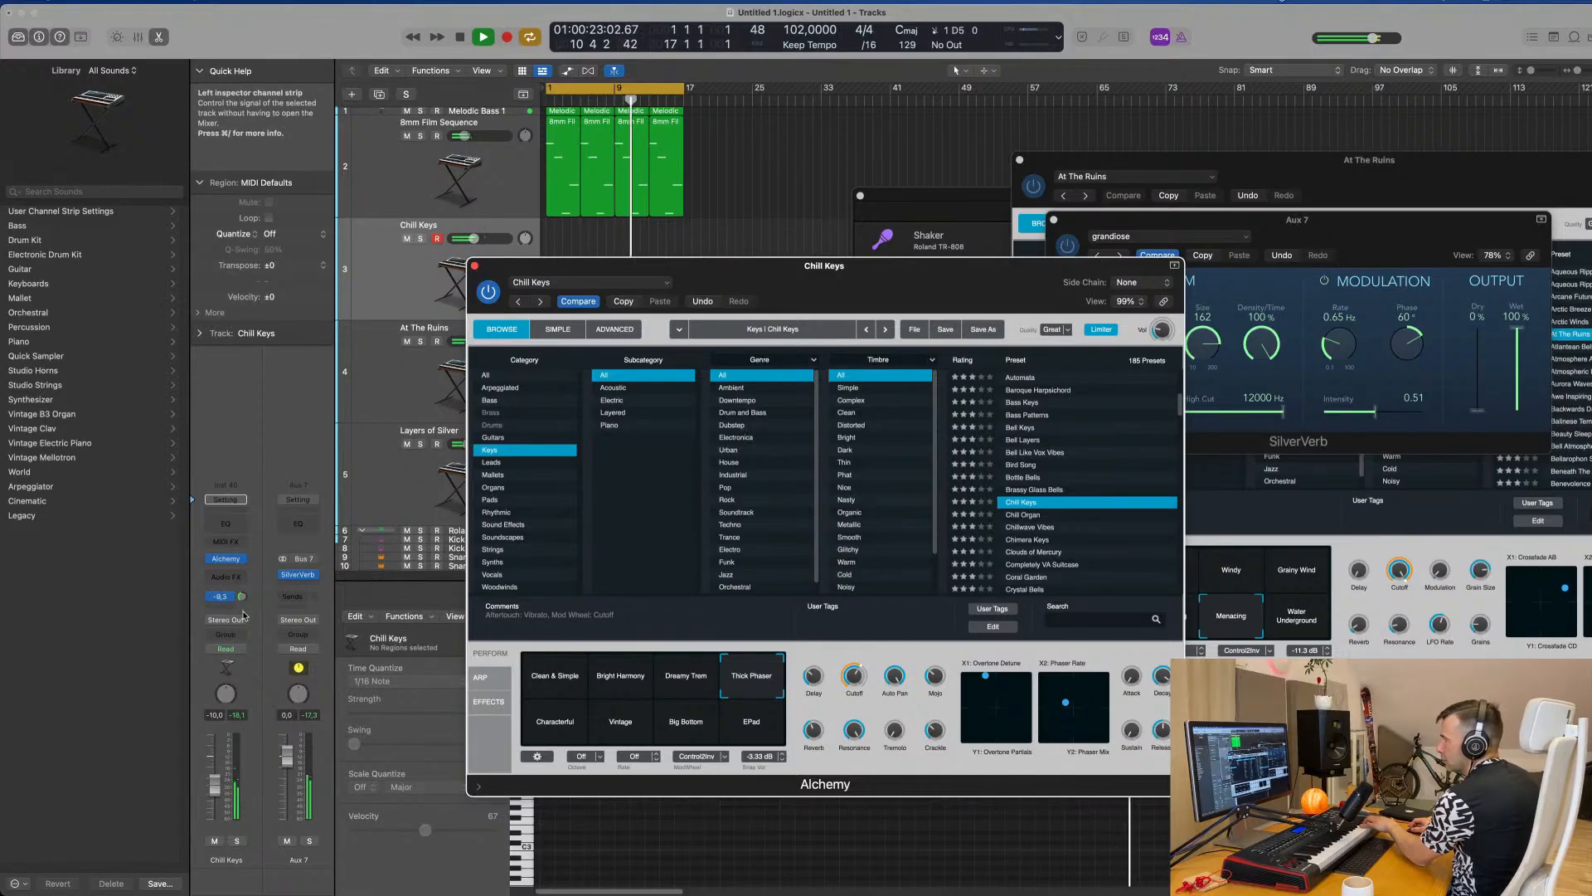
{"action": "left_click_drag", "start_coordinate": [241, 596], "coordinate": [273, 636]}
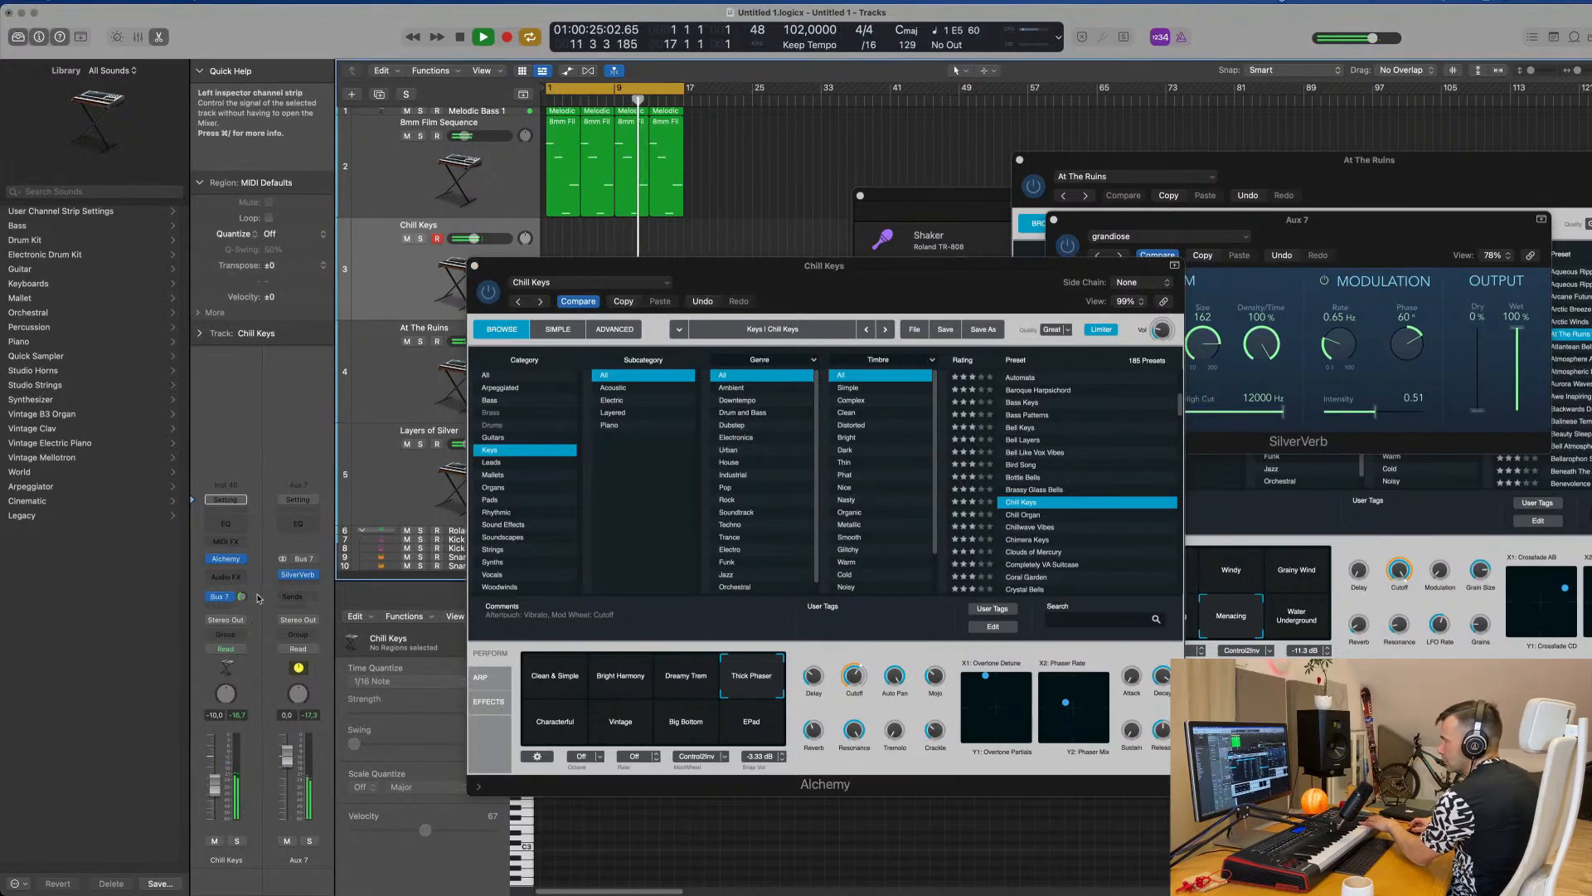
Audition the Characterful, Vintage and EPad variations of Chill Keys and lower the track volume to about −17.6 dB.
{"action": "left_click", "coordinate": [561, 727]}
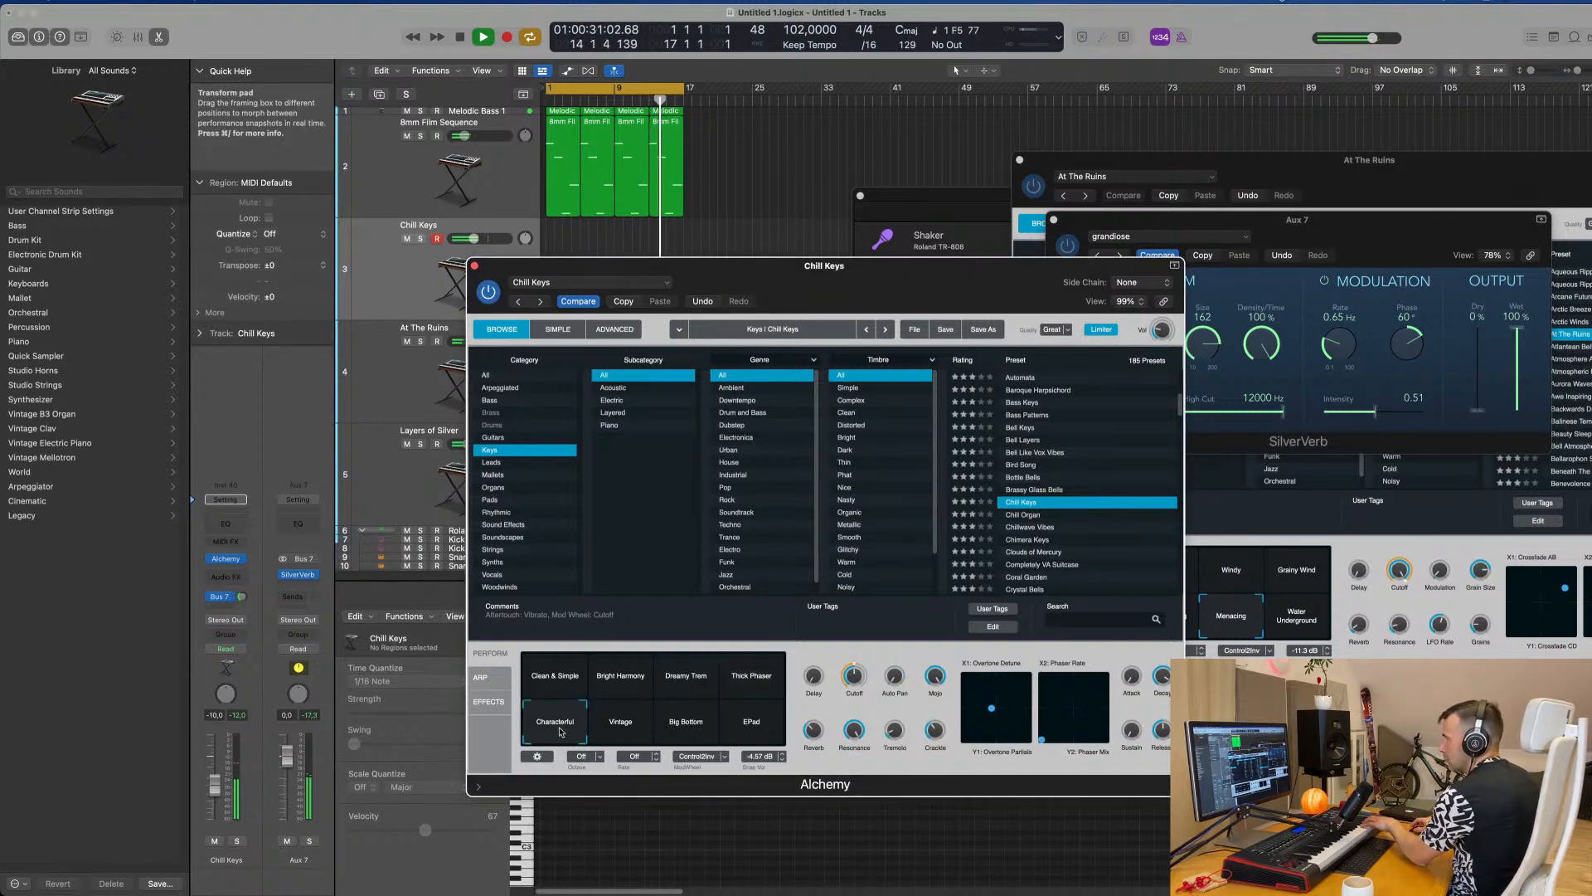
{"action": "left_click_drag", "start_coordinate": [214, 791], "coordinate": [218, 803]}
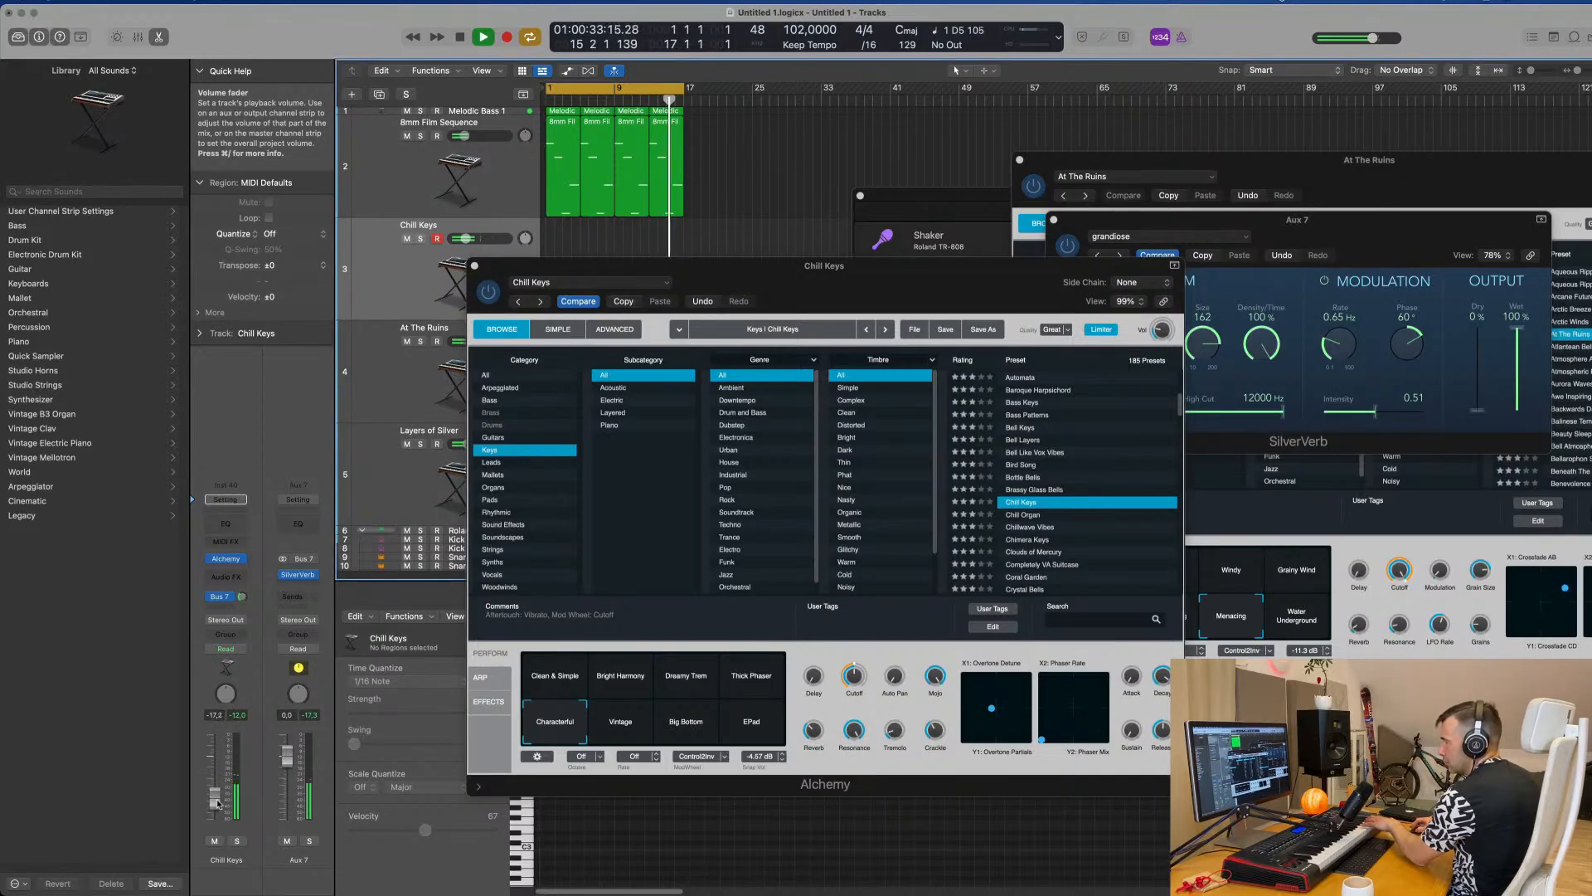
{"action": "left_click", "coordinate": [616, 727]}
{"action": "left_click_drag", "start_coordinate": [695, 729], "coordinate": [790, 730]}
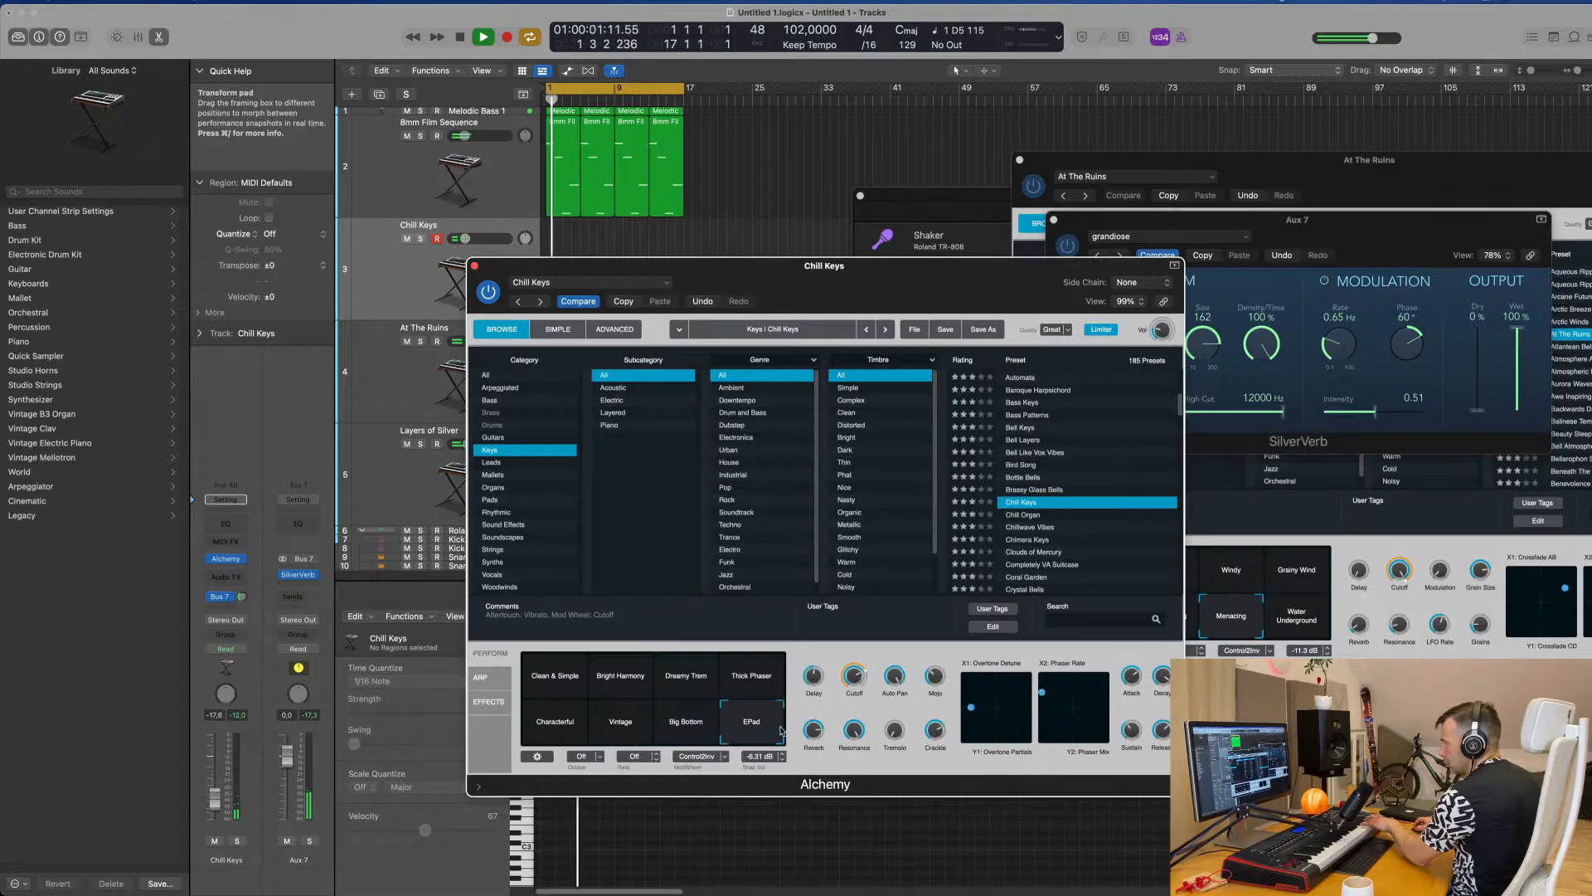
Audition the Chimera Keys and Clouds of Mercury presets, and load Crystal Bells with its Full Tone variation.
{"action": "scroll", "coordinate": [1061, 508], "scroll_direction": "down", "scroll_amount": 2}
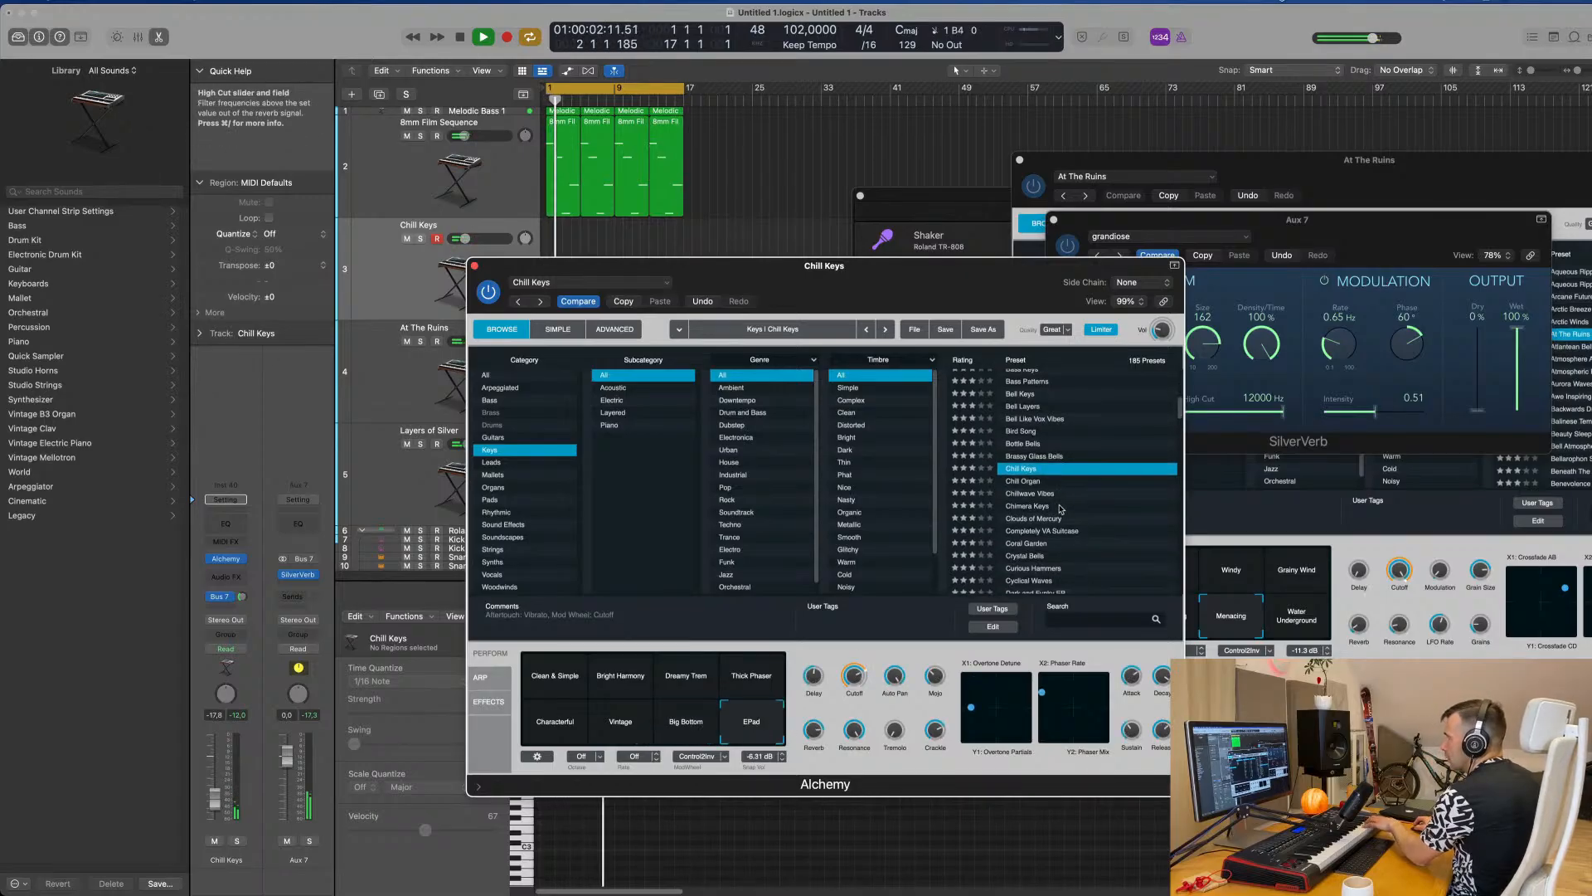
{"action": "left_click", "coordinate": [1036, 508]}
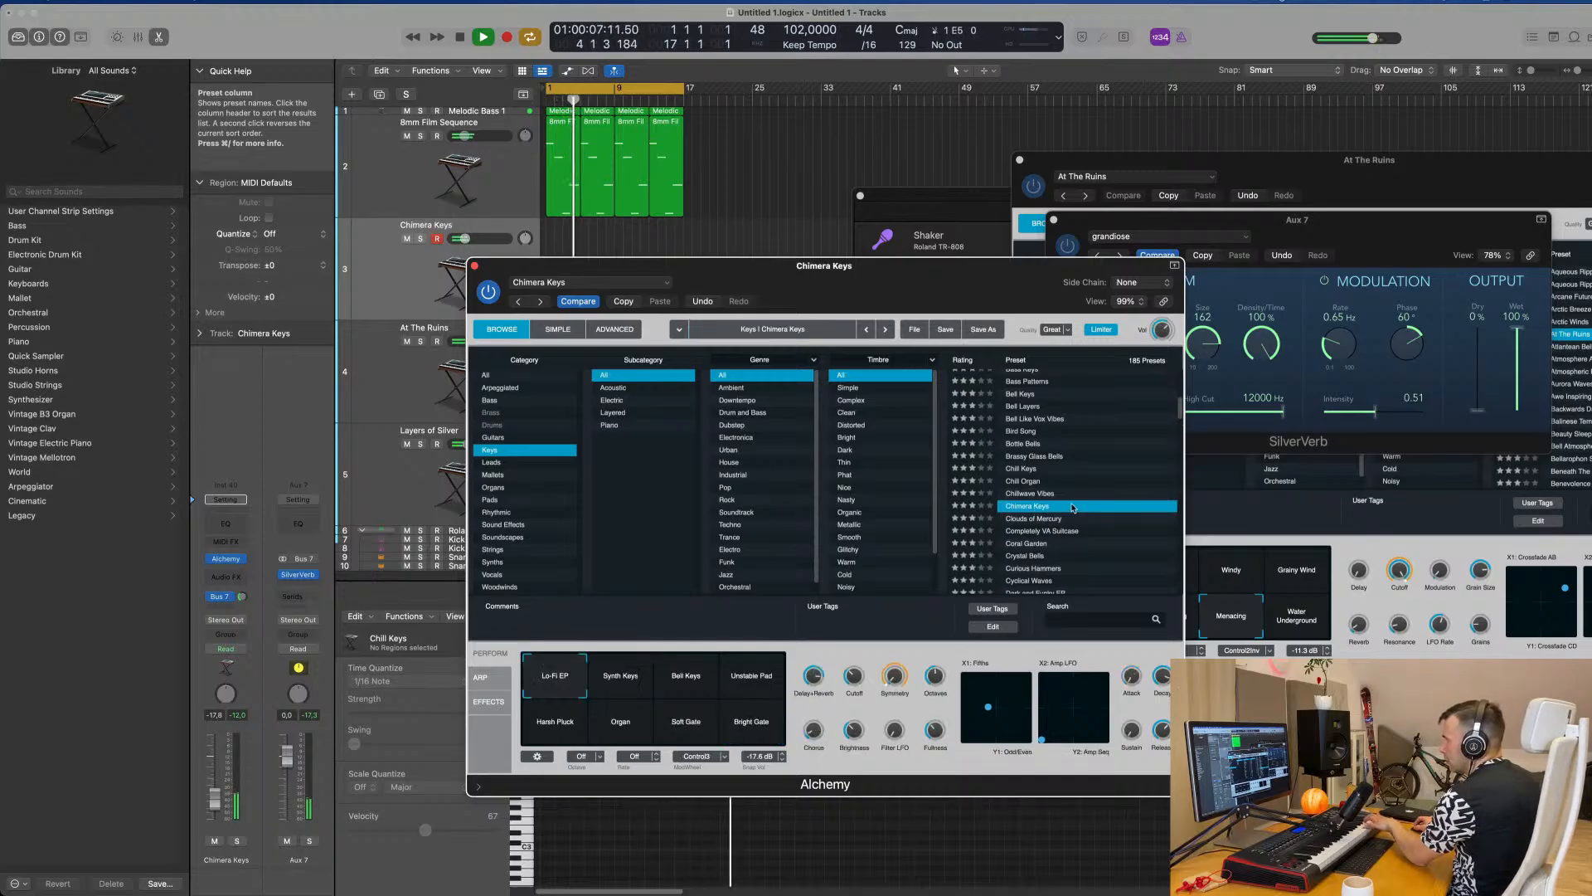
{"action": "scroll", "coordinate": [1070, 502], "scroll_direction": "down", "scroll_amount": 2}
{"action": "left_click", "coordinate": [1042, 476]}
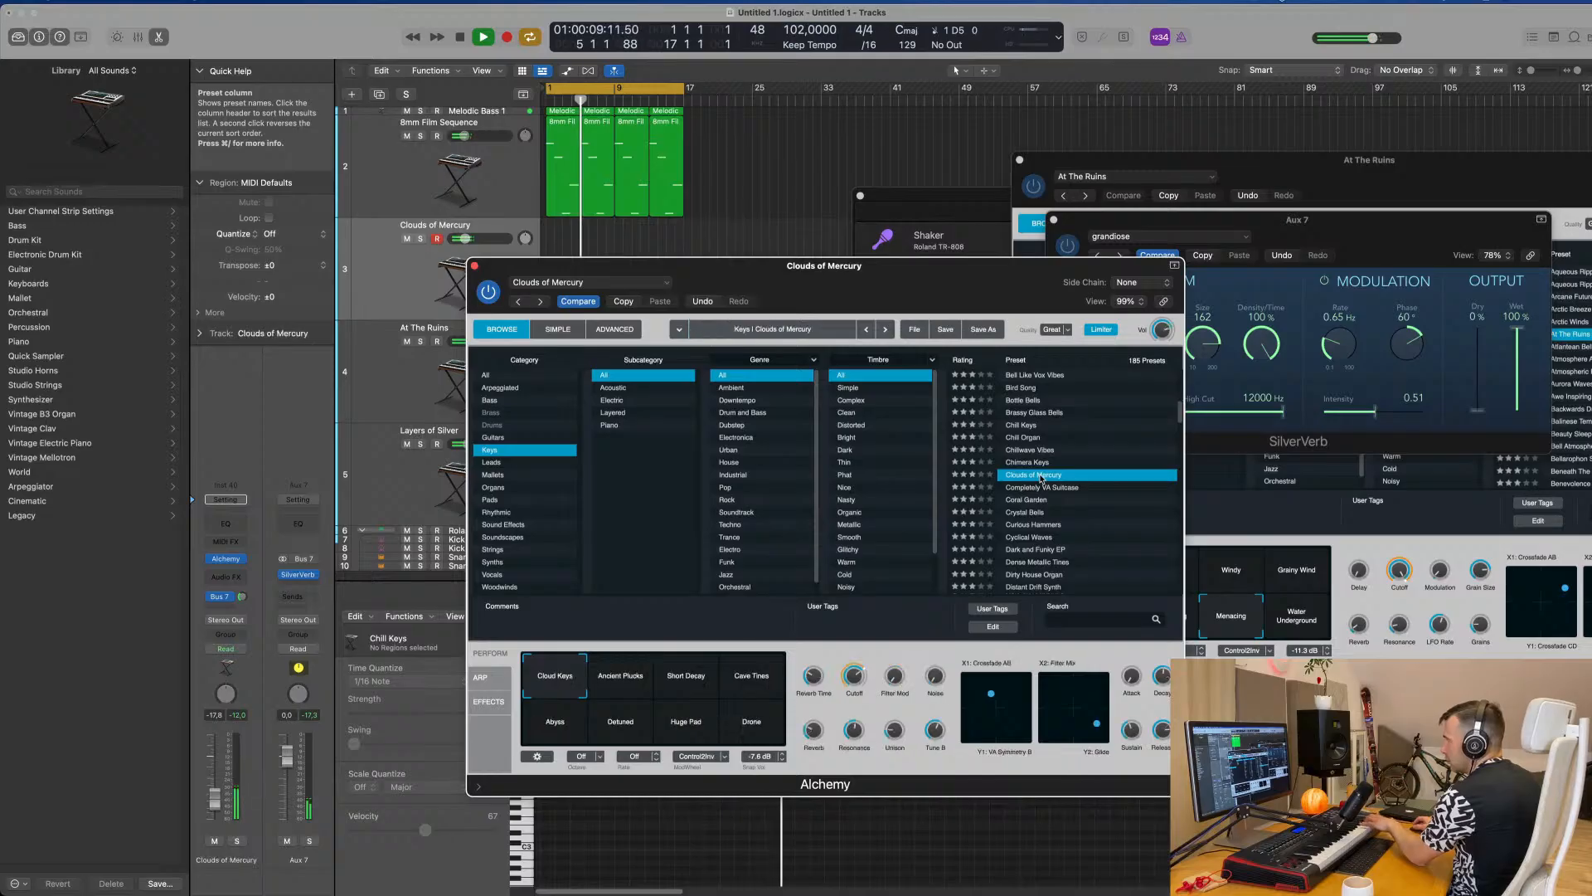
{"action": "scroll", "coordinate": [1041, 480], "scroll_direction": "down", "scroll_amount": 1}
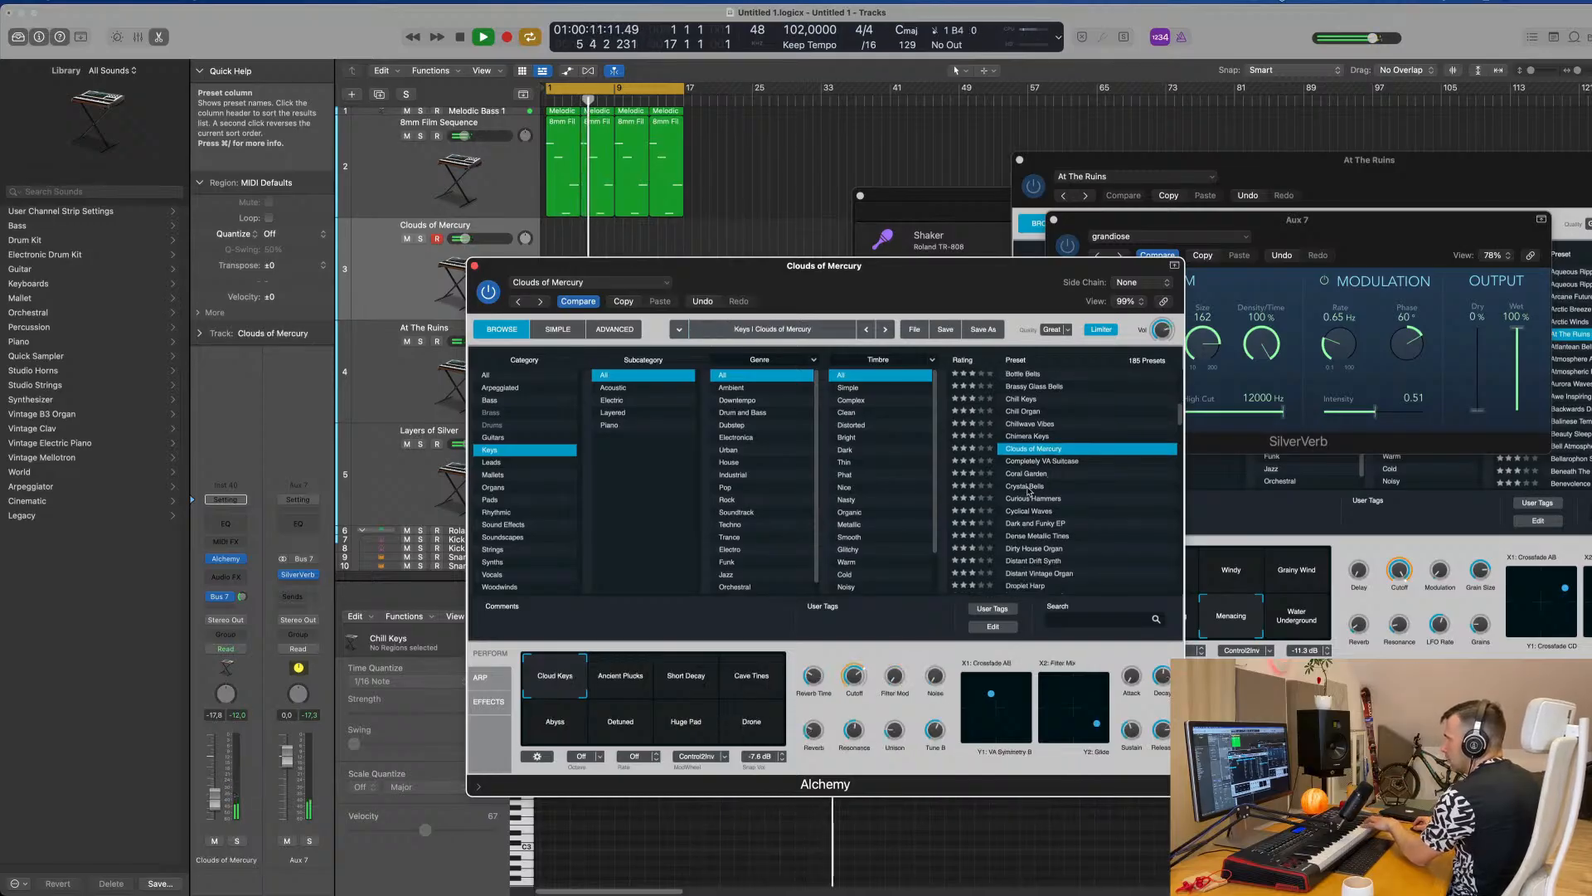
{"action": "left_click", "coordinate": [1028, 488]}
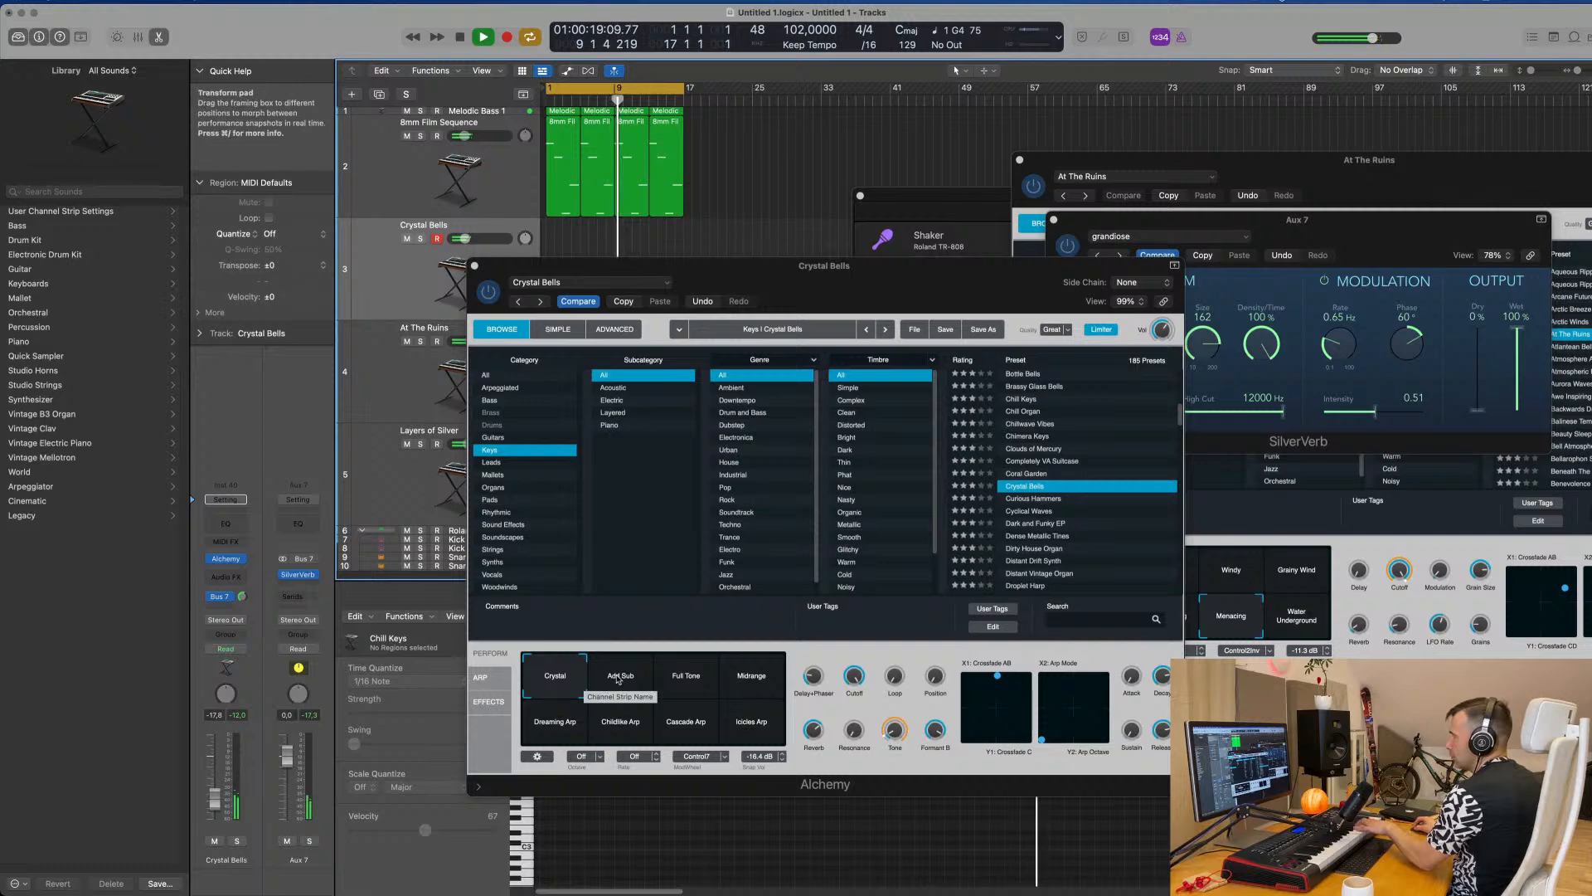
{"action": "left_click", "coordinate": [689, 679]}
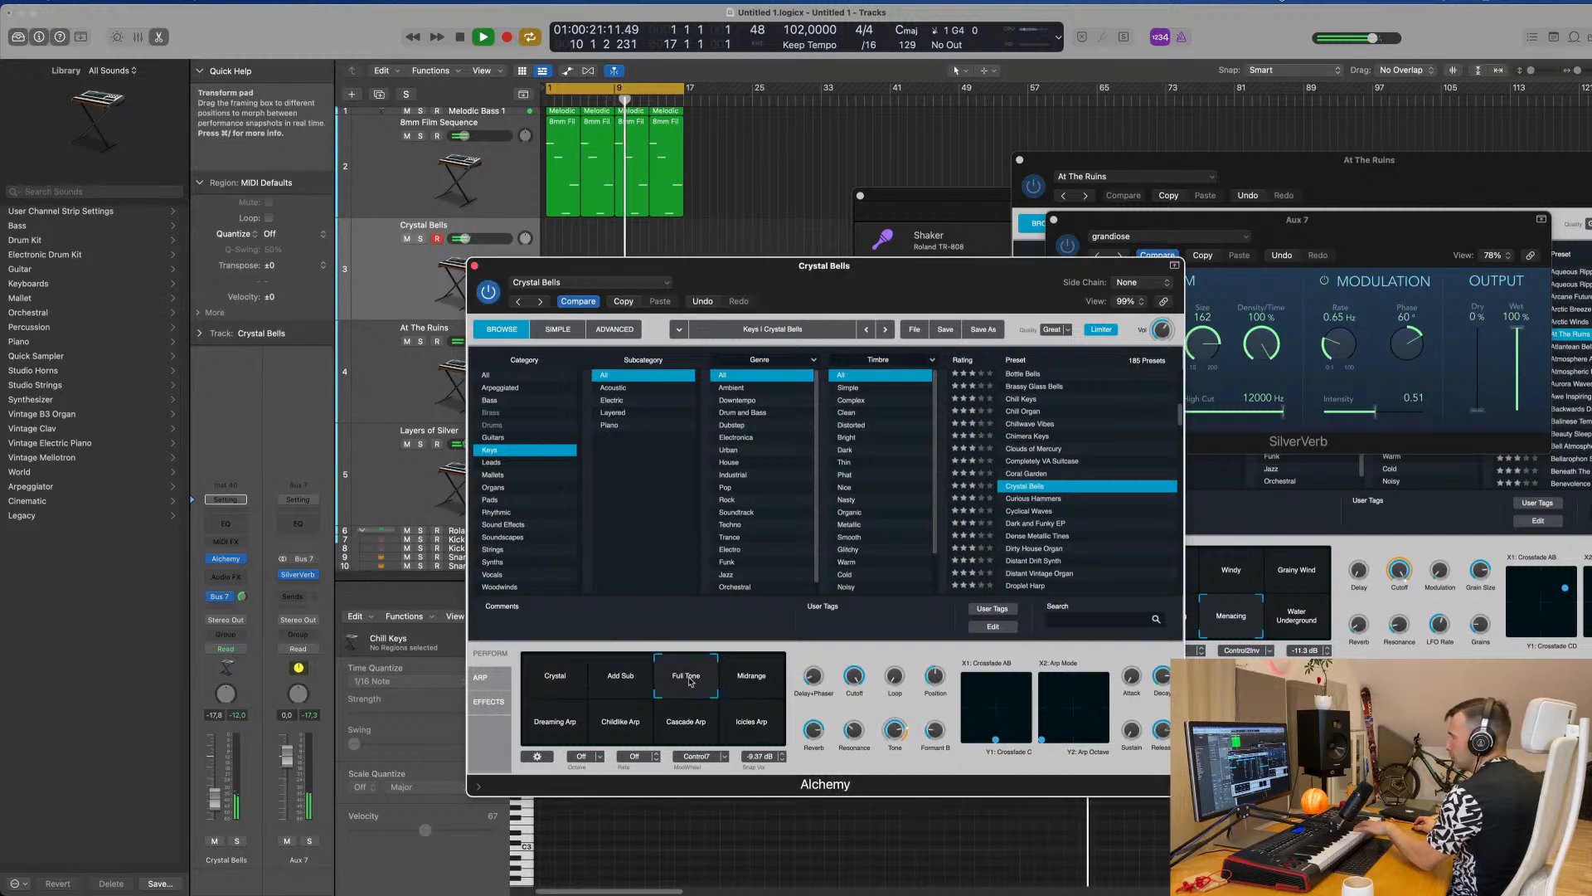
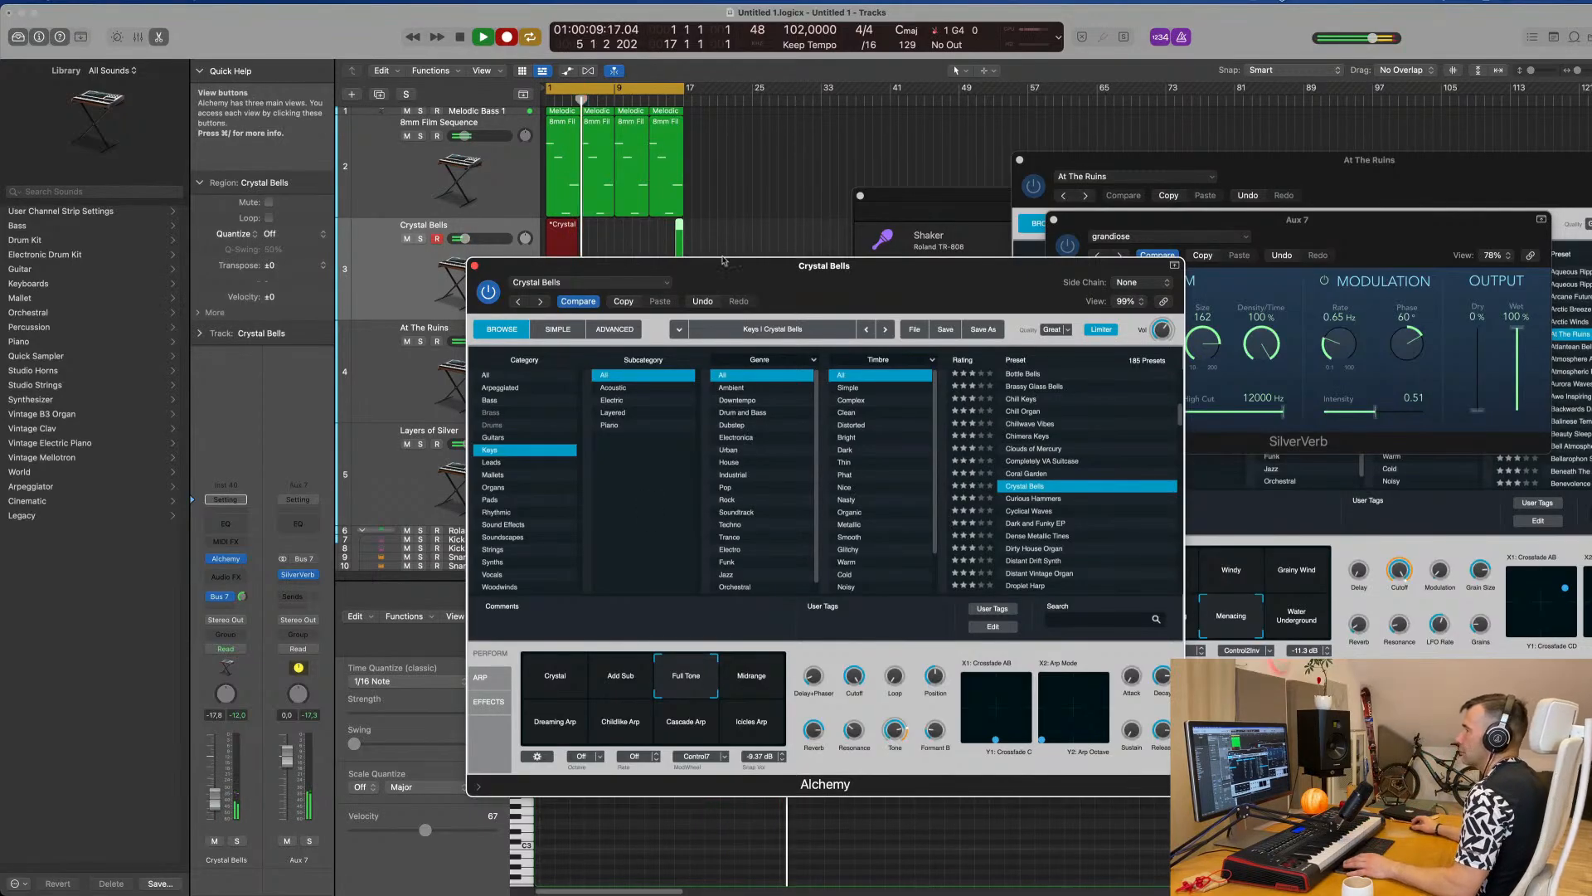
Stop recording the Crystal Bells melody, move the Alchemy window aside and select all notes of the first recorded region in the piano roll.
{"action": "key", "text": "space"}
{"action": "left_click_drag", "start_coordinate": [819, 265], "coordinate": [1191, 262]}
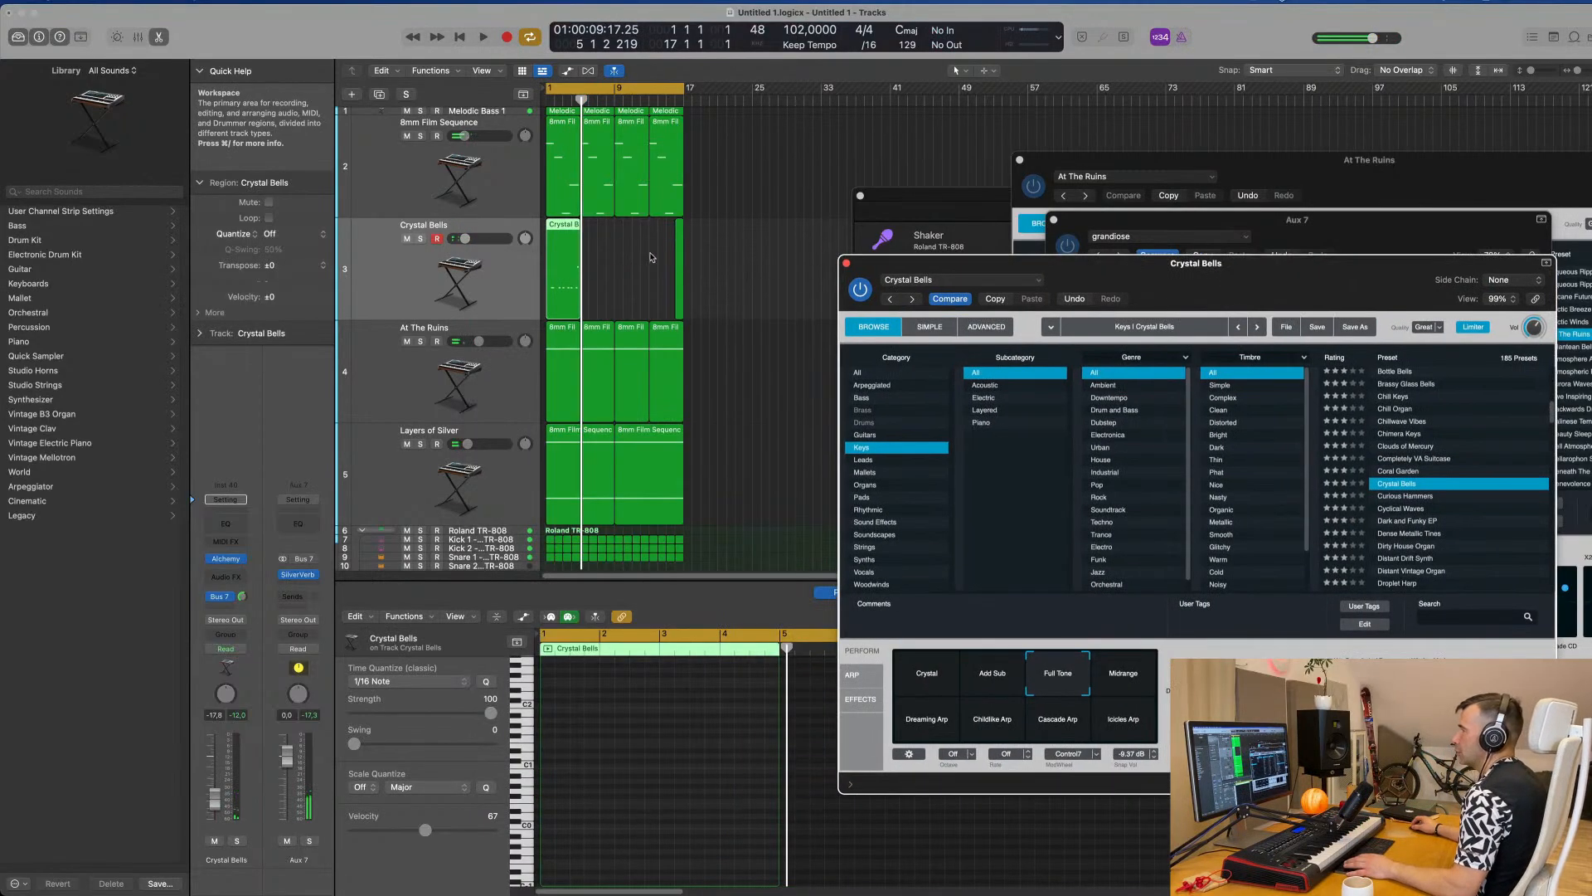
{"action": "double_click", "coordinate": [558, 231]}
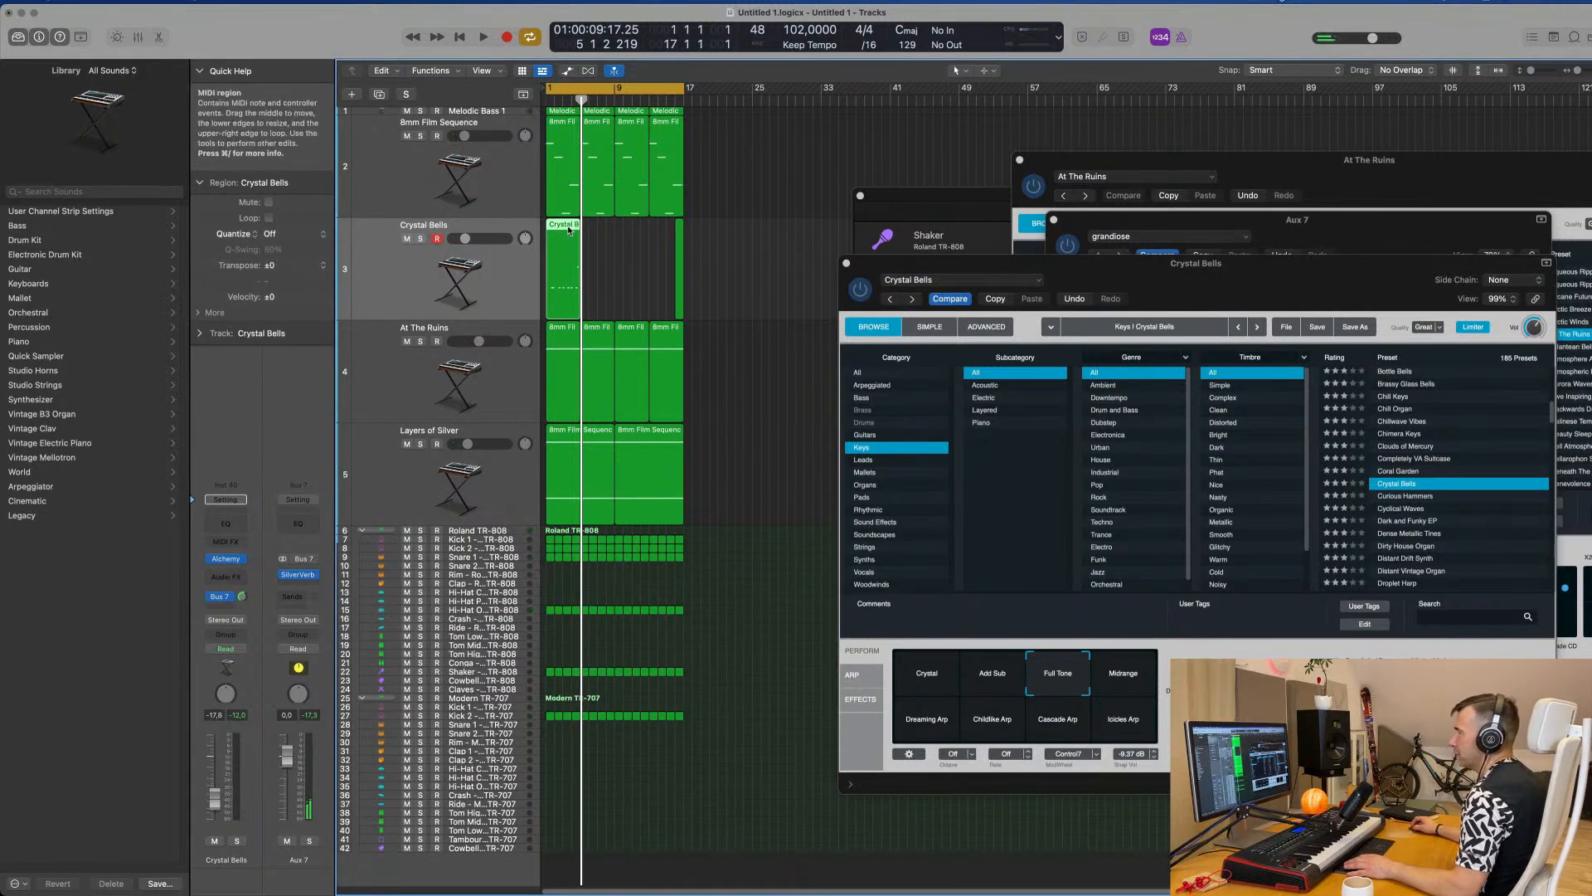
{"action": "double_click", "coordinate": [568, 232]}
{"action": "key", "text": "super+a"}
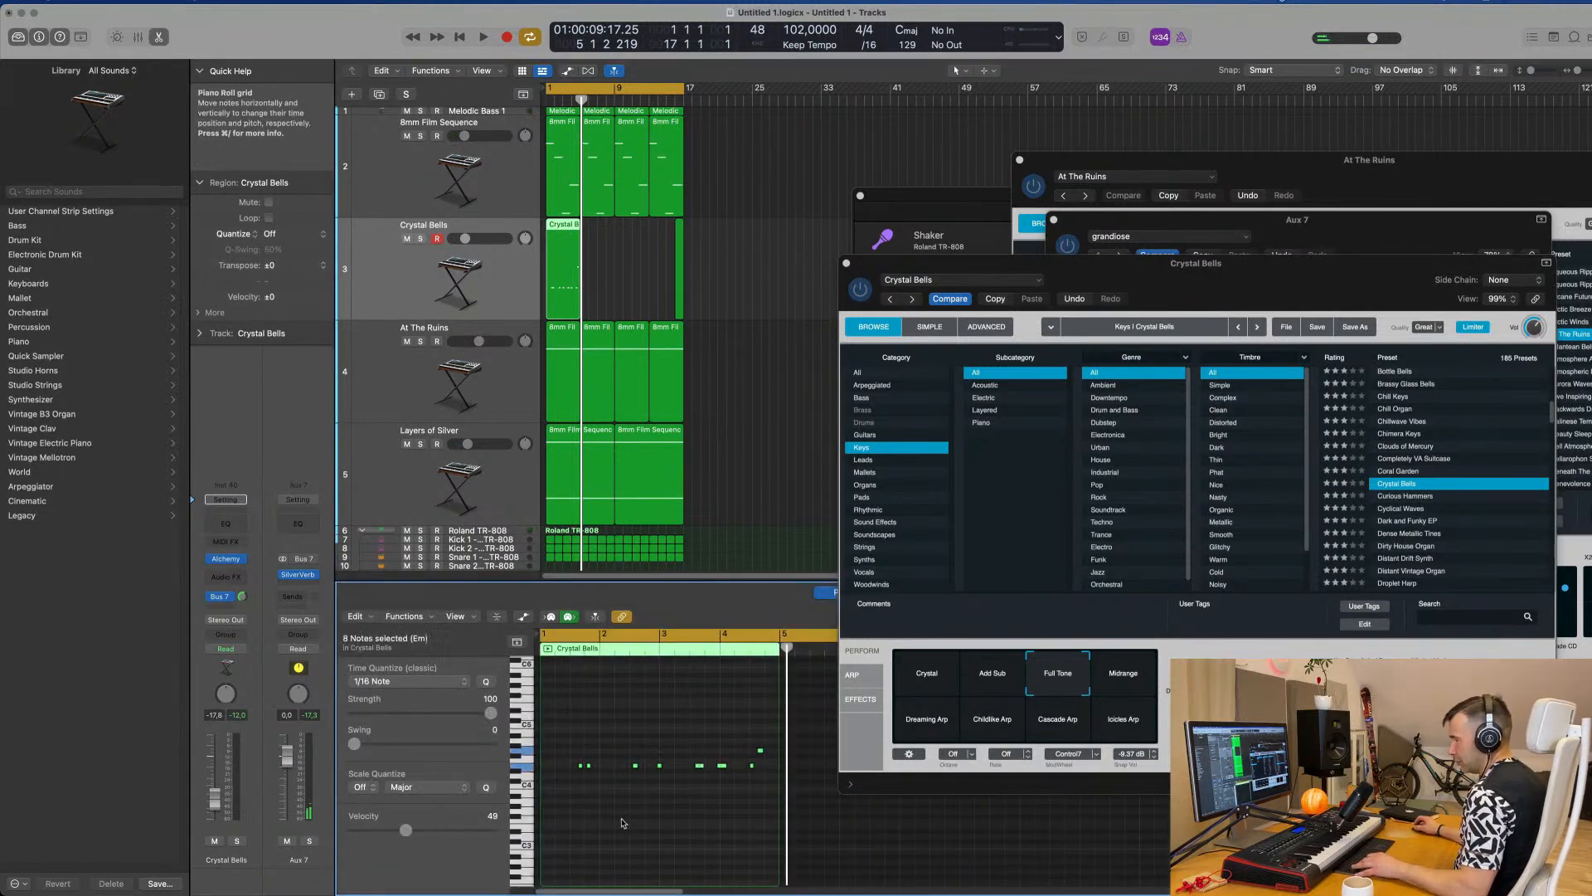
Play back the recorded Crystal Bells melody and examine its note timing in the piano roll.
{"action": "key", "text": "space"}
{"action": "scroll", "coordinate": [619, 822], "scroll_direction": "up", "scroll_amount": 5}
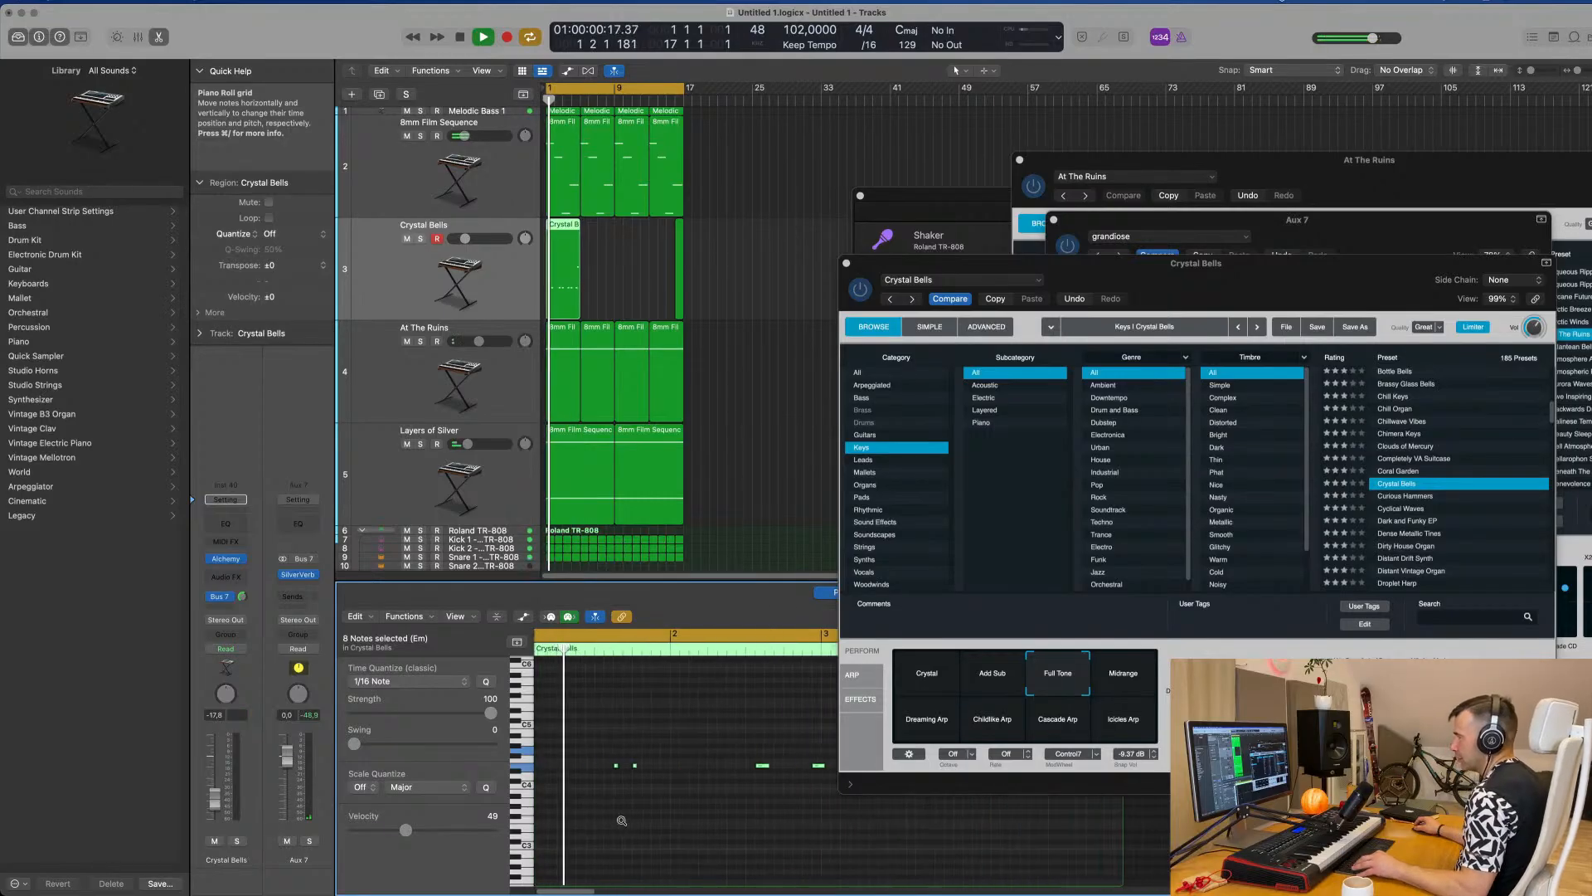
{"action": "scroll", "coordinate": [621, 821], "scroll_direction": "down", "scroll_amount": 6}
{"action": "scroll", "coordinate": [621, 821], "scroll_direction": "up", "scroll_amount": 3}
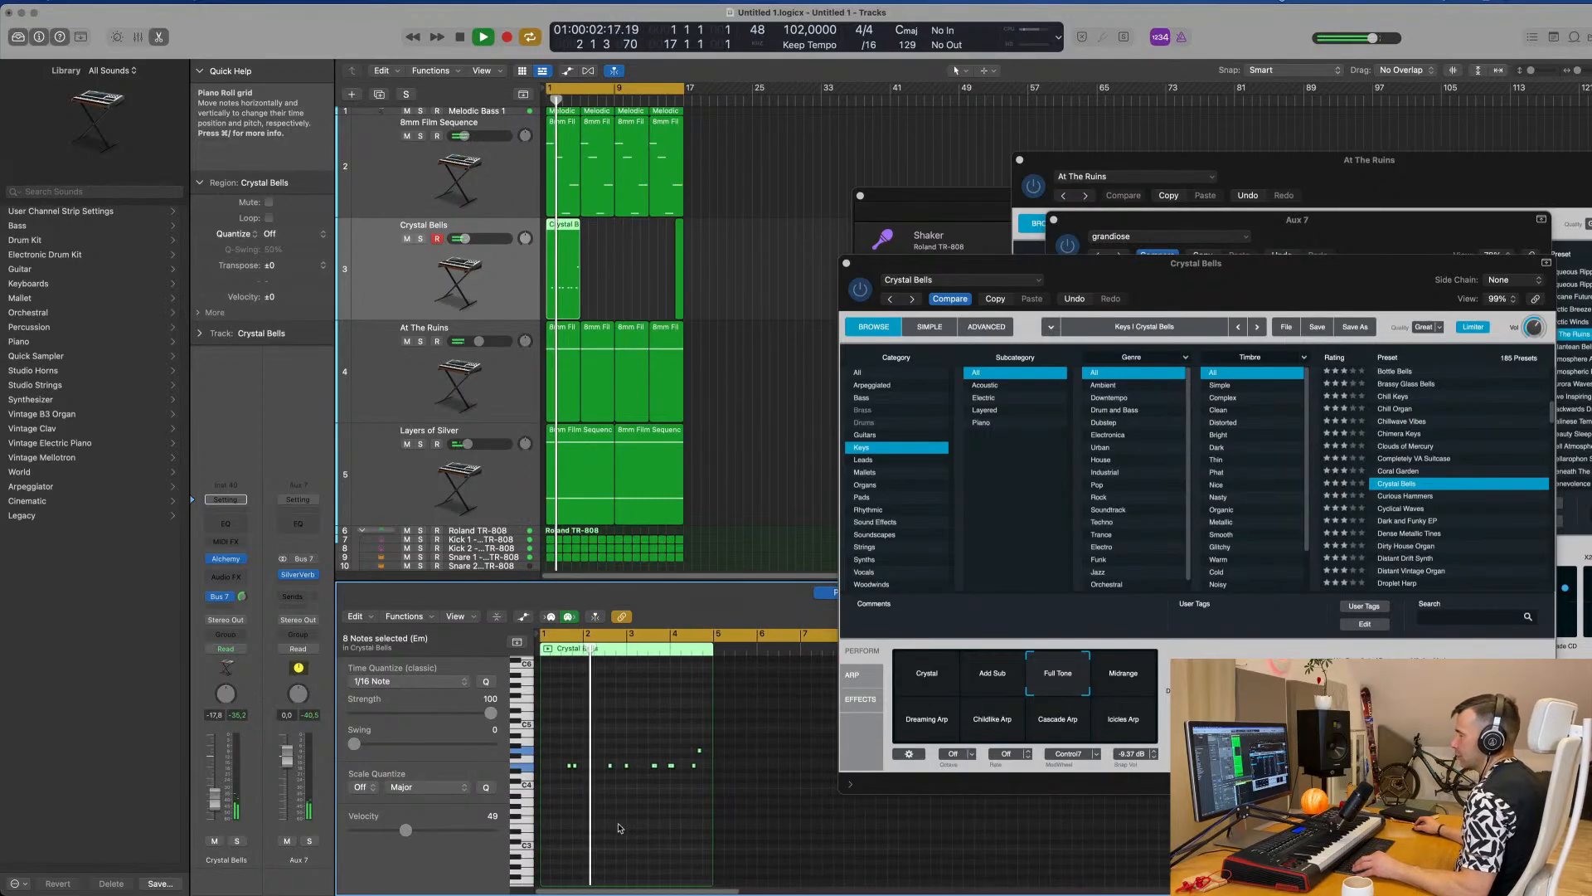
{"action": "scroll", "coordinate": [623, 826], "scroll_direction": "down", "scroll_amount": 3}
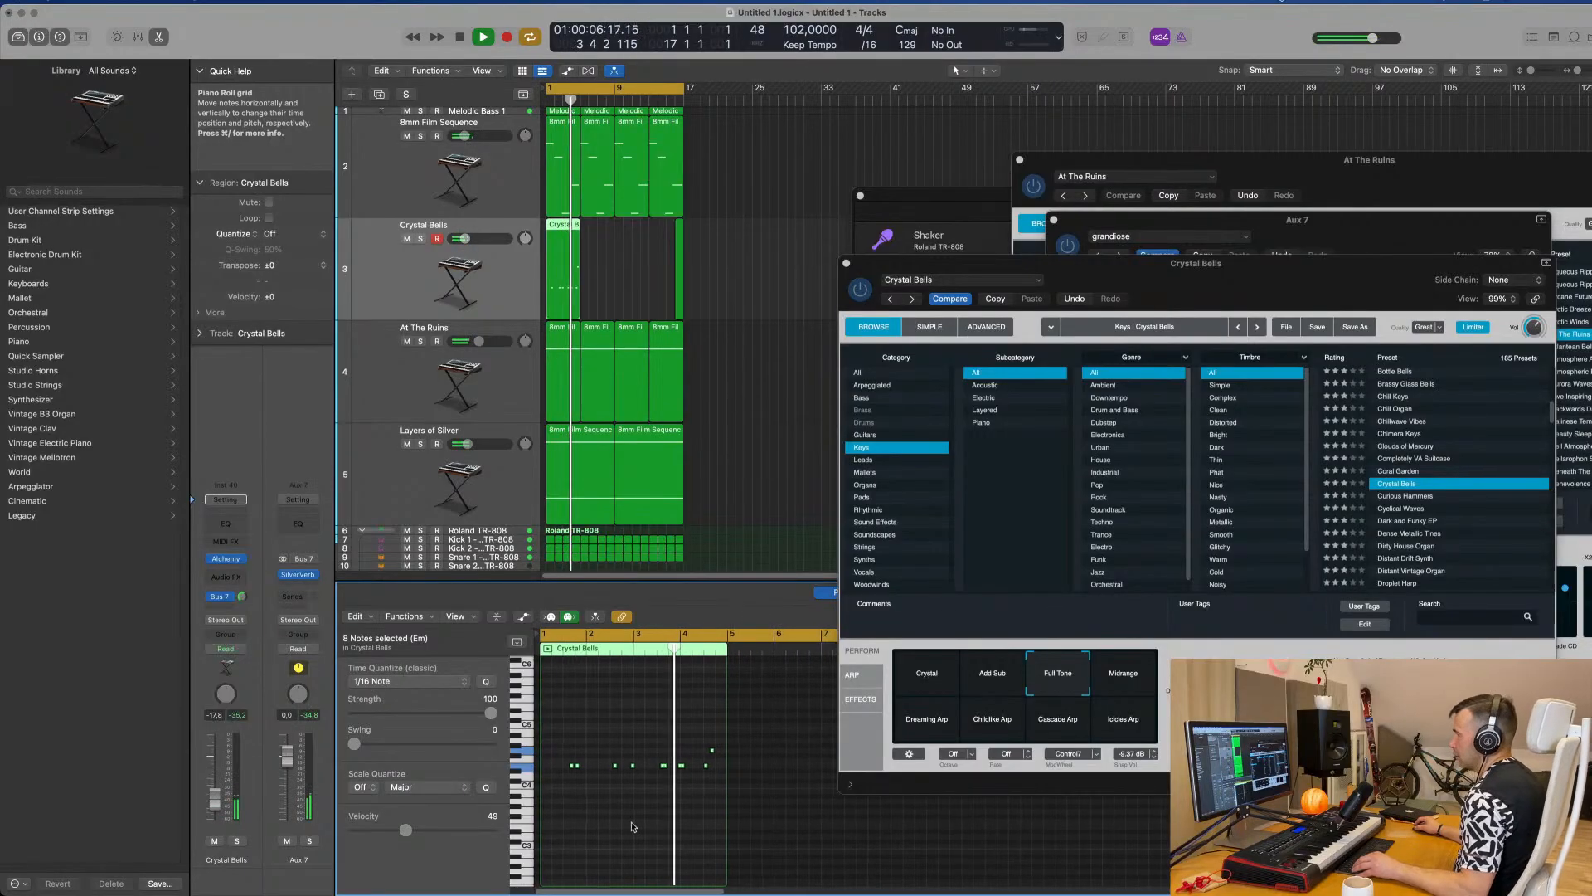
{"action": "scroll", "coordinate": [639, 823], "scroll_direction": "up", "scroll_amount": 3}
{"action": "scroll", "coordinate": [642, 822], "scroll_direction": "up", "scroll_amount": 2}
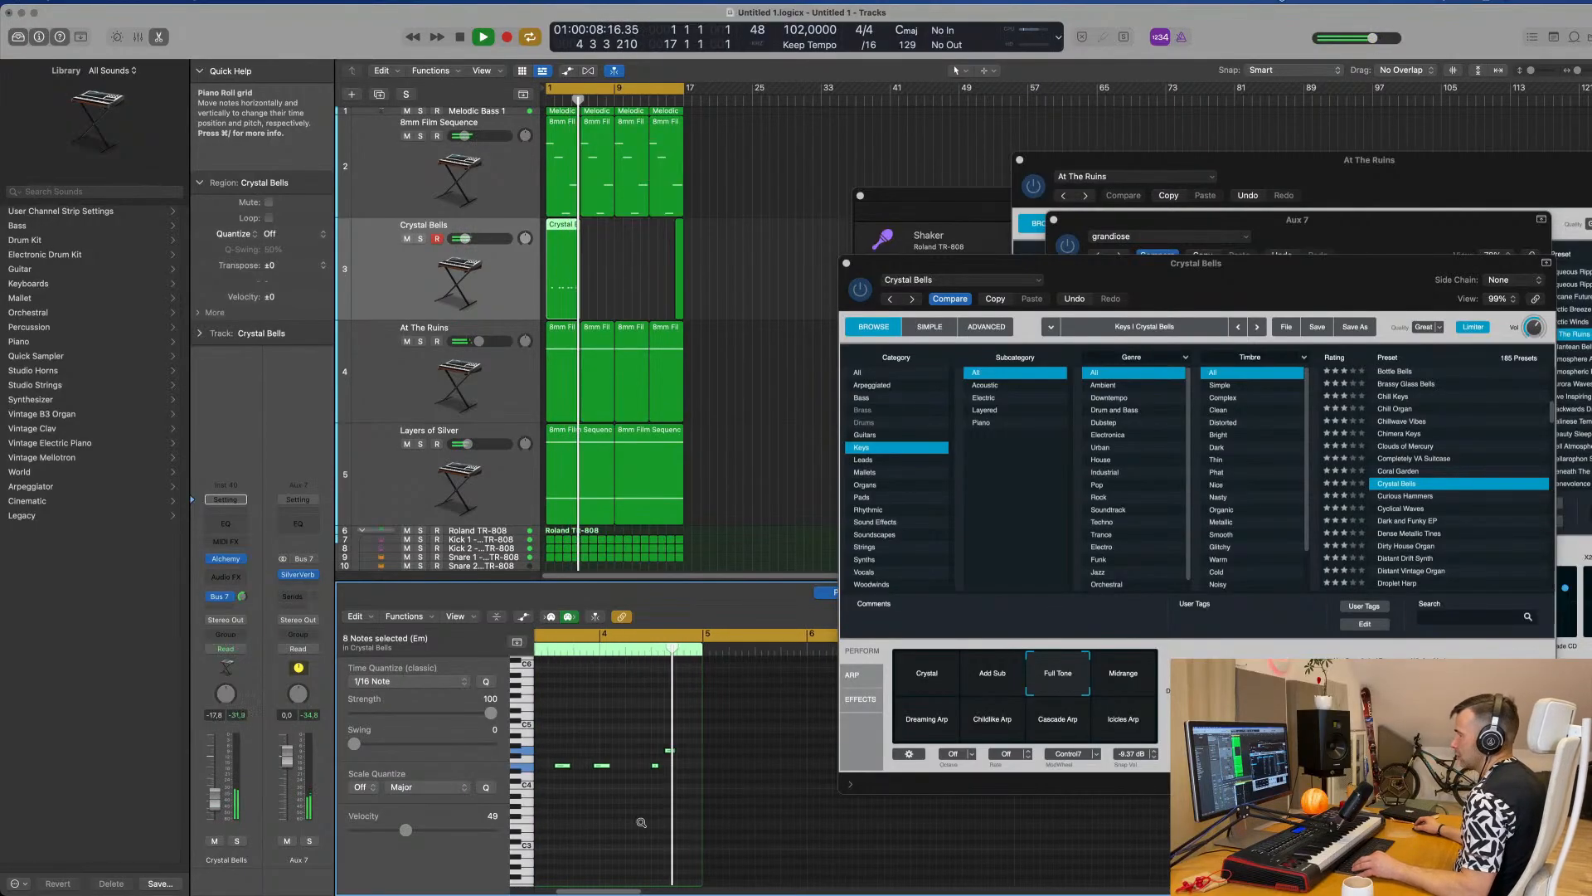
{"action": "scroll", "coordinate": [649, 822], "scroll_direction": "left", "scroll_amount": 3}
Delete the short stray region at the end of the Crystal Bells track, just before bar 17.
{"action": "left_click", "coordinate": [739, 317]}
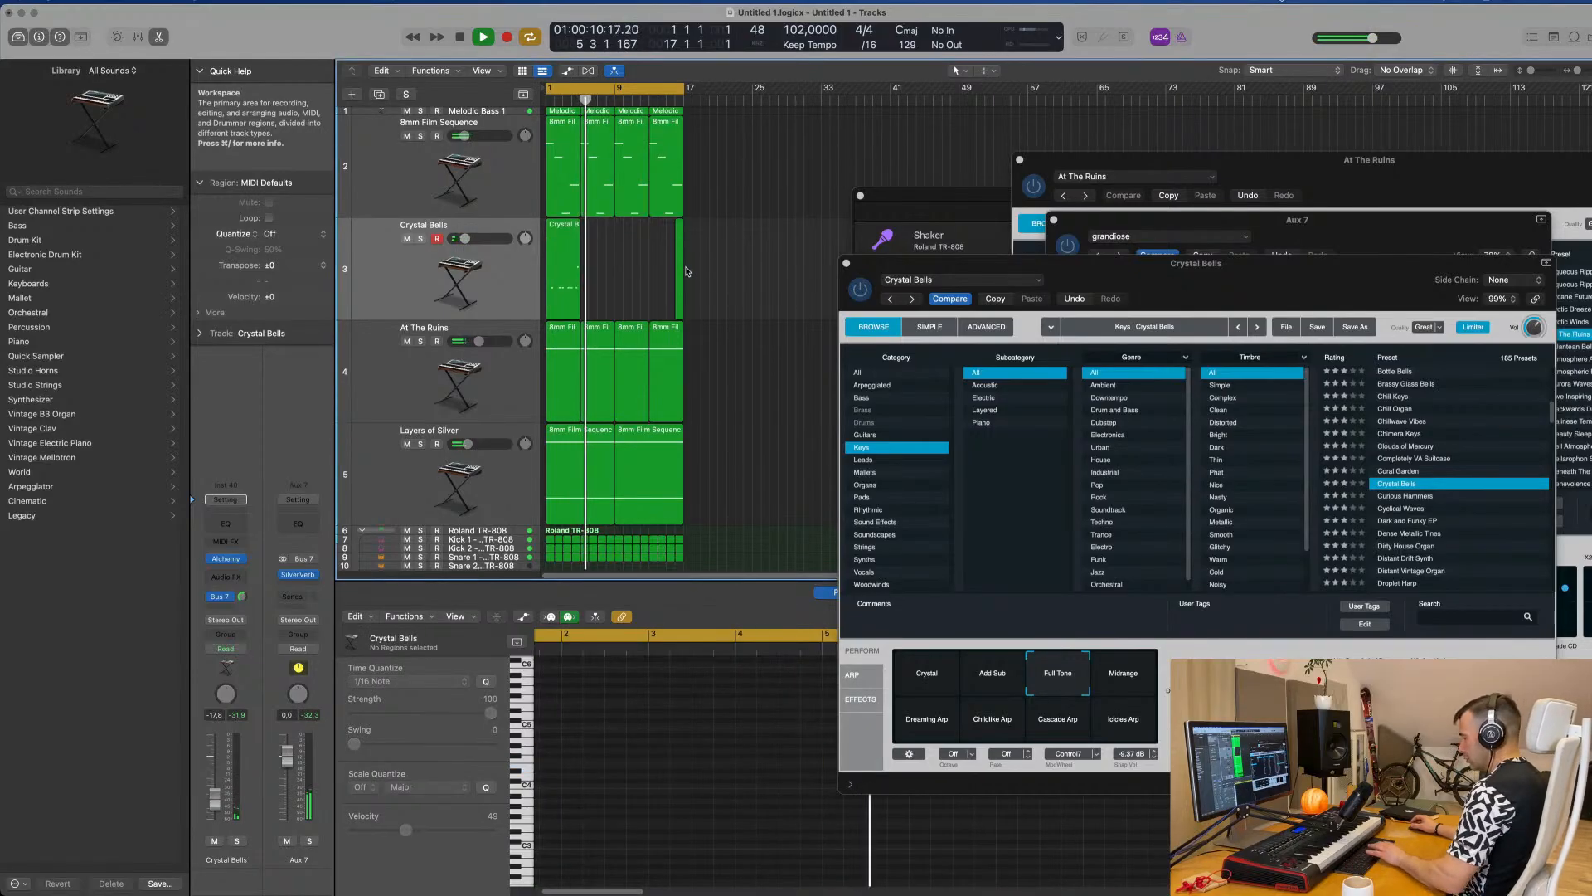
{"action": "left_click_drag", "start_coordinate": [705, 275], "coordinate": [666, 278]}
{"action": "key", "text": "Delete"}
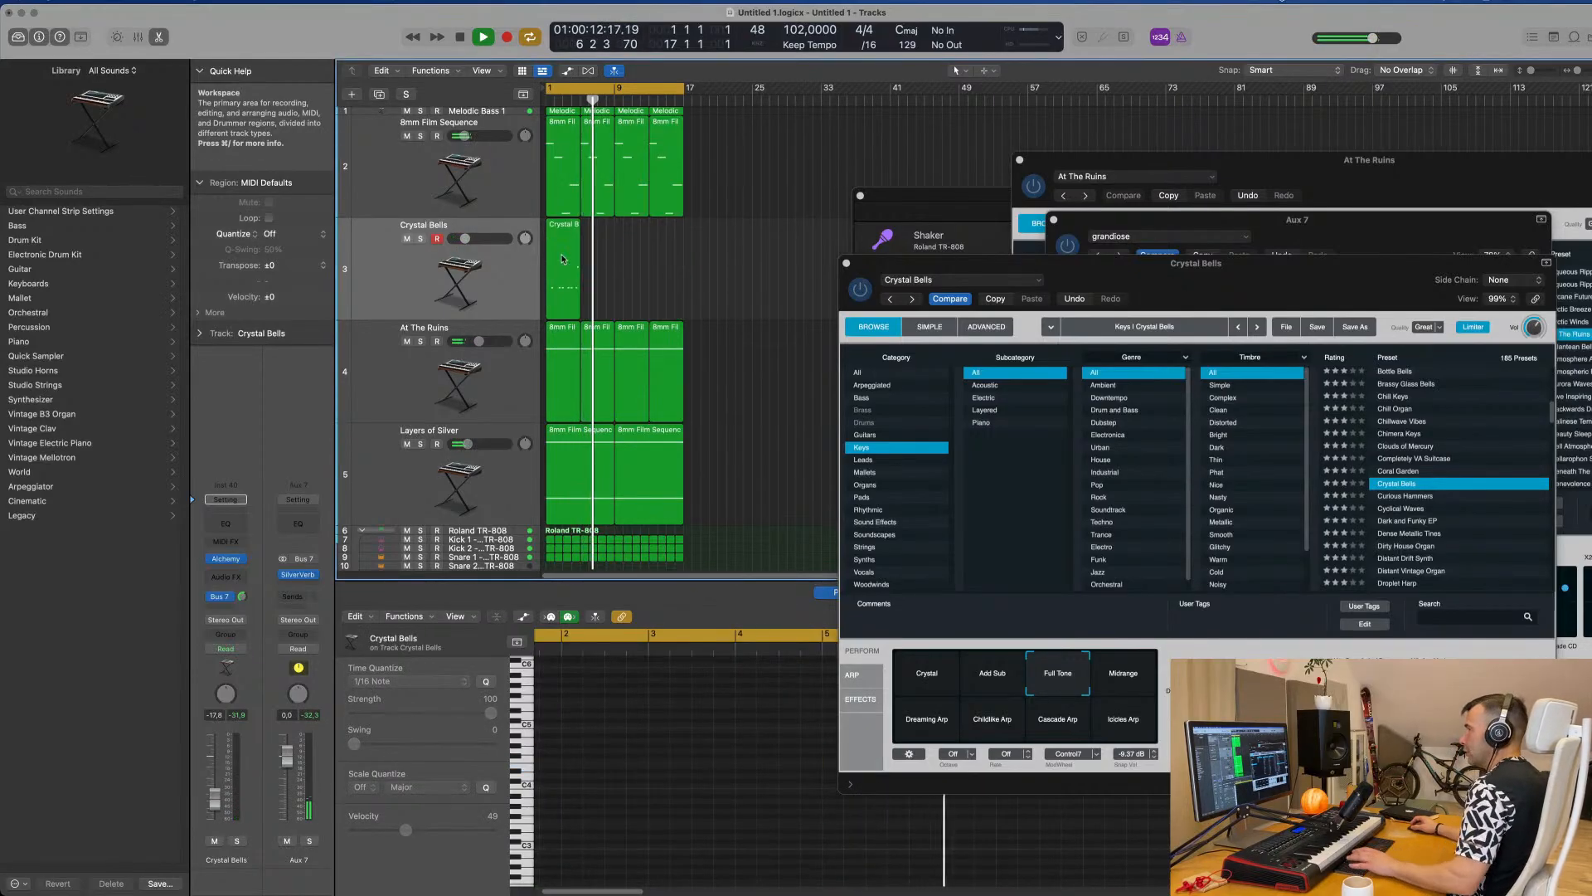
Copy the last note of the Crystal Bells region to a higher pitch slightly later in bar 4.
{"action": "left_click", "coordinate": [562, 257]}
{"action": "key", "text": "space"}
{"action": "scroll", "coordinate": [643, 743], "scroll_direction": "up", "scroll_amount": 5}
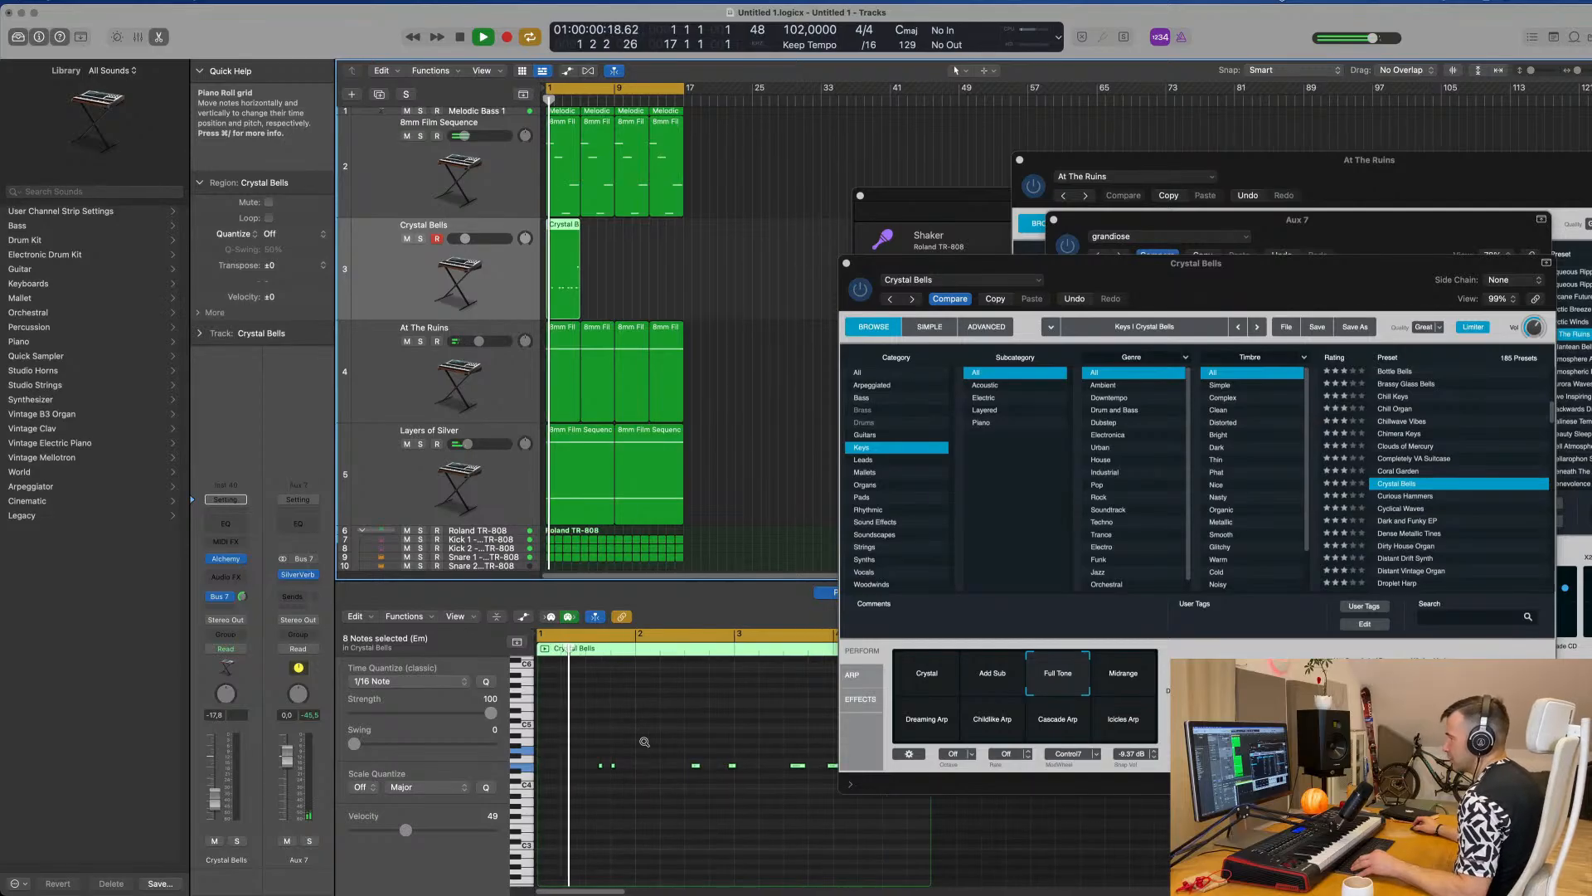
{"action": "scroll", "coordinate": [642, 743], "scroll_direction": "right", "scroll_amount": 3}
{"action": "scroll", "coordinate": [643, 743], "scroll_direction": "down", "scroll_amount": 2}
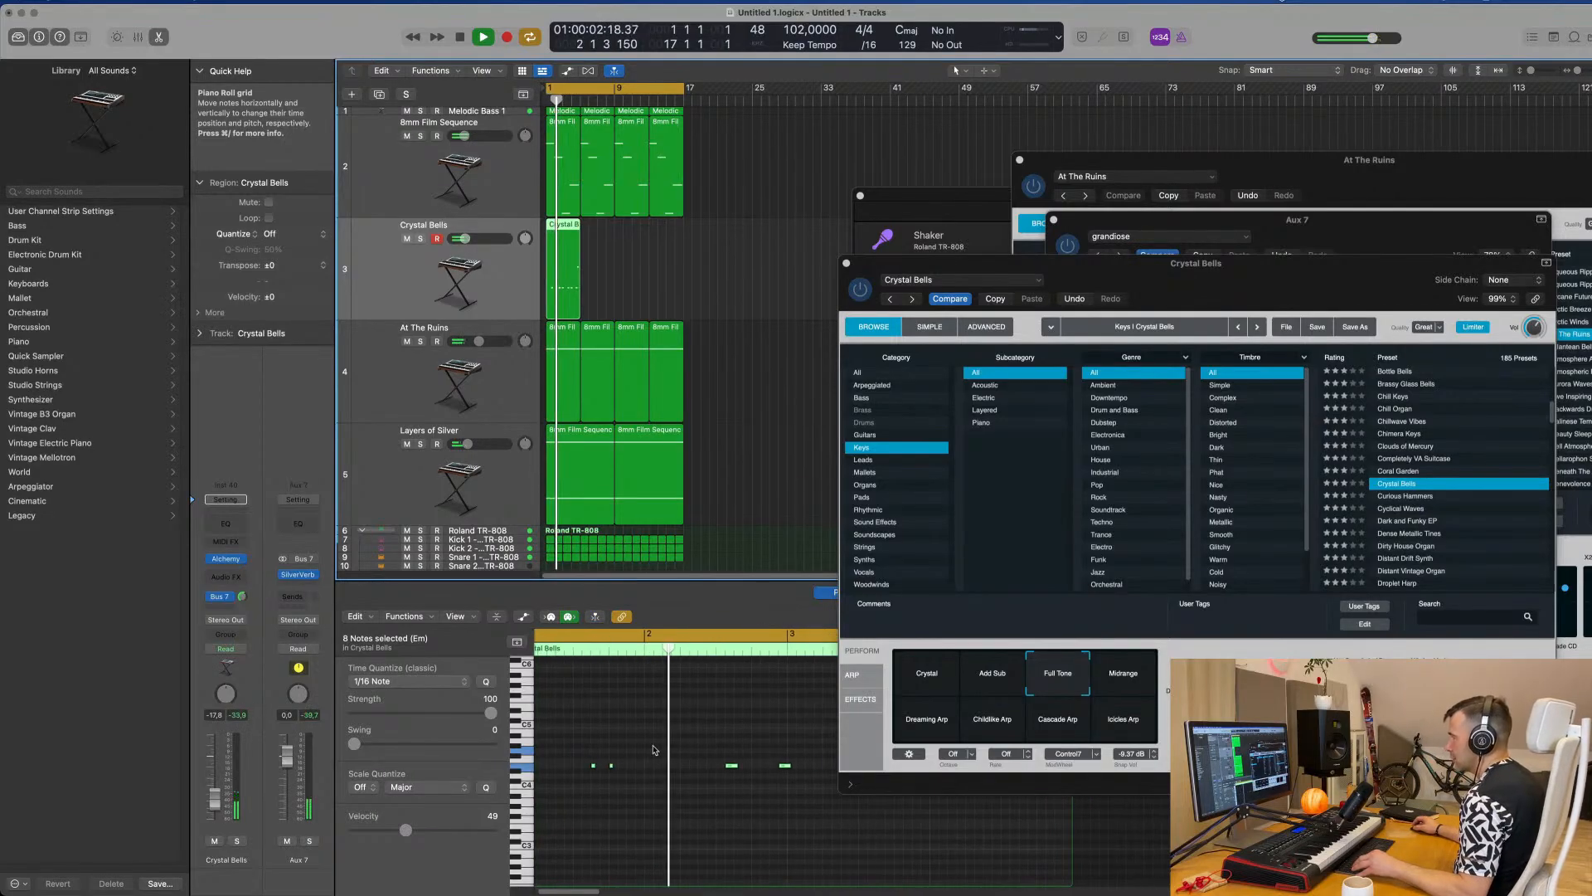
{"action": "scroll", "coordinate": [657, 750], "scroll_direction": "up", "scroll_amount": 3}
{"action": "scroll", "coordinate": [664, 749], "scroll_direction": "left", "scroll_amount": 2}
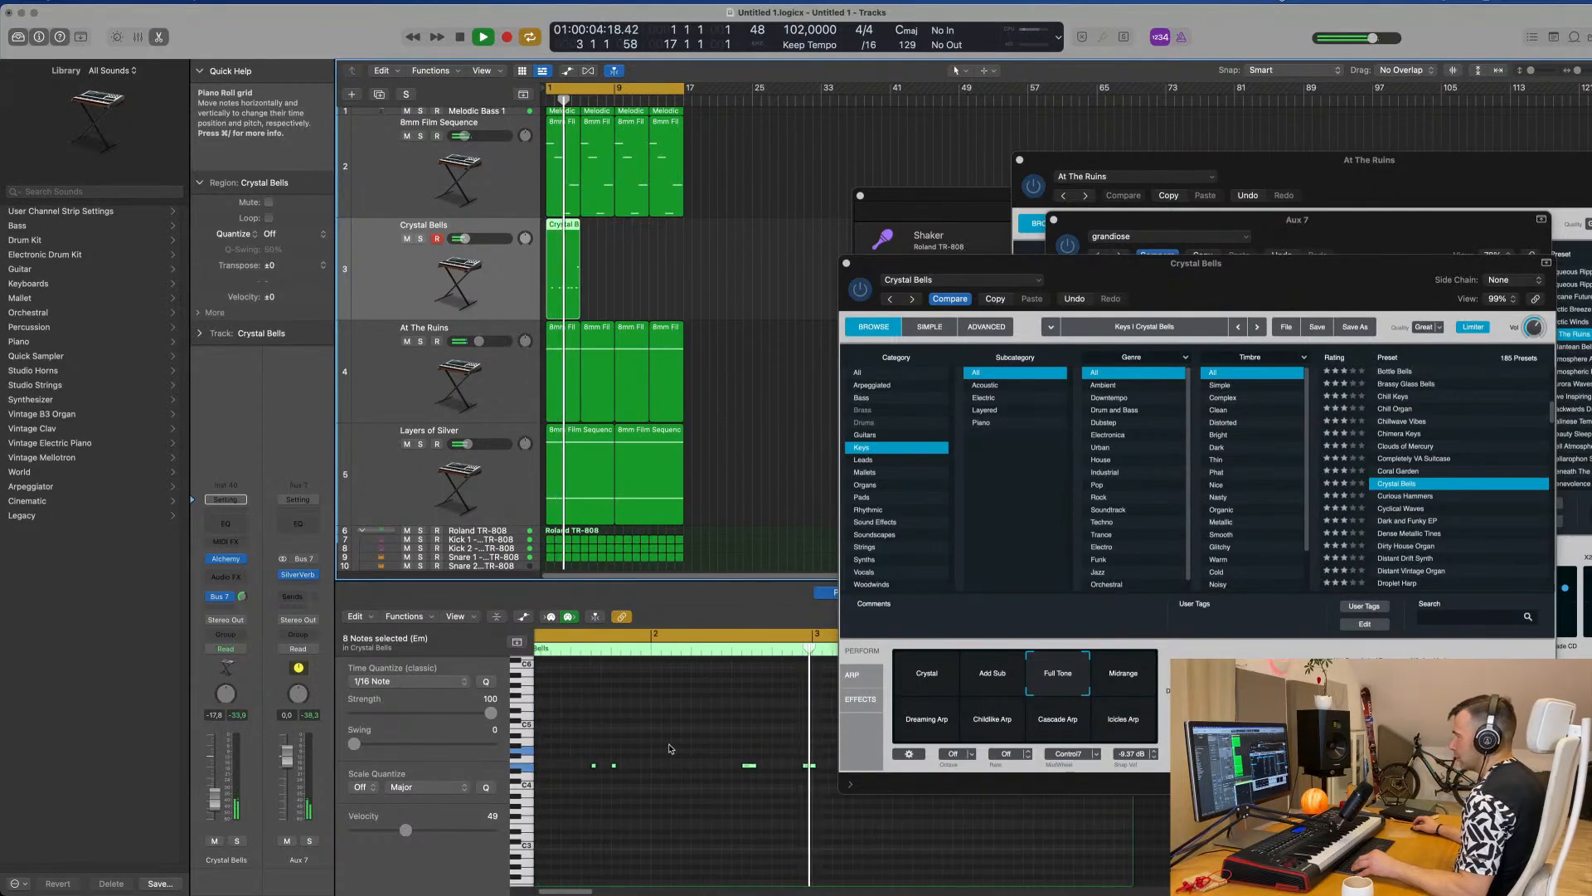
{"action": "left_click", "coordinate": [788, 785]}
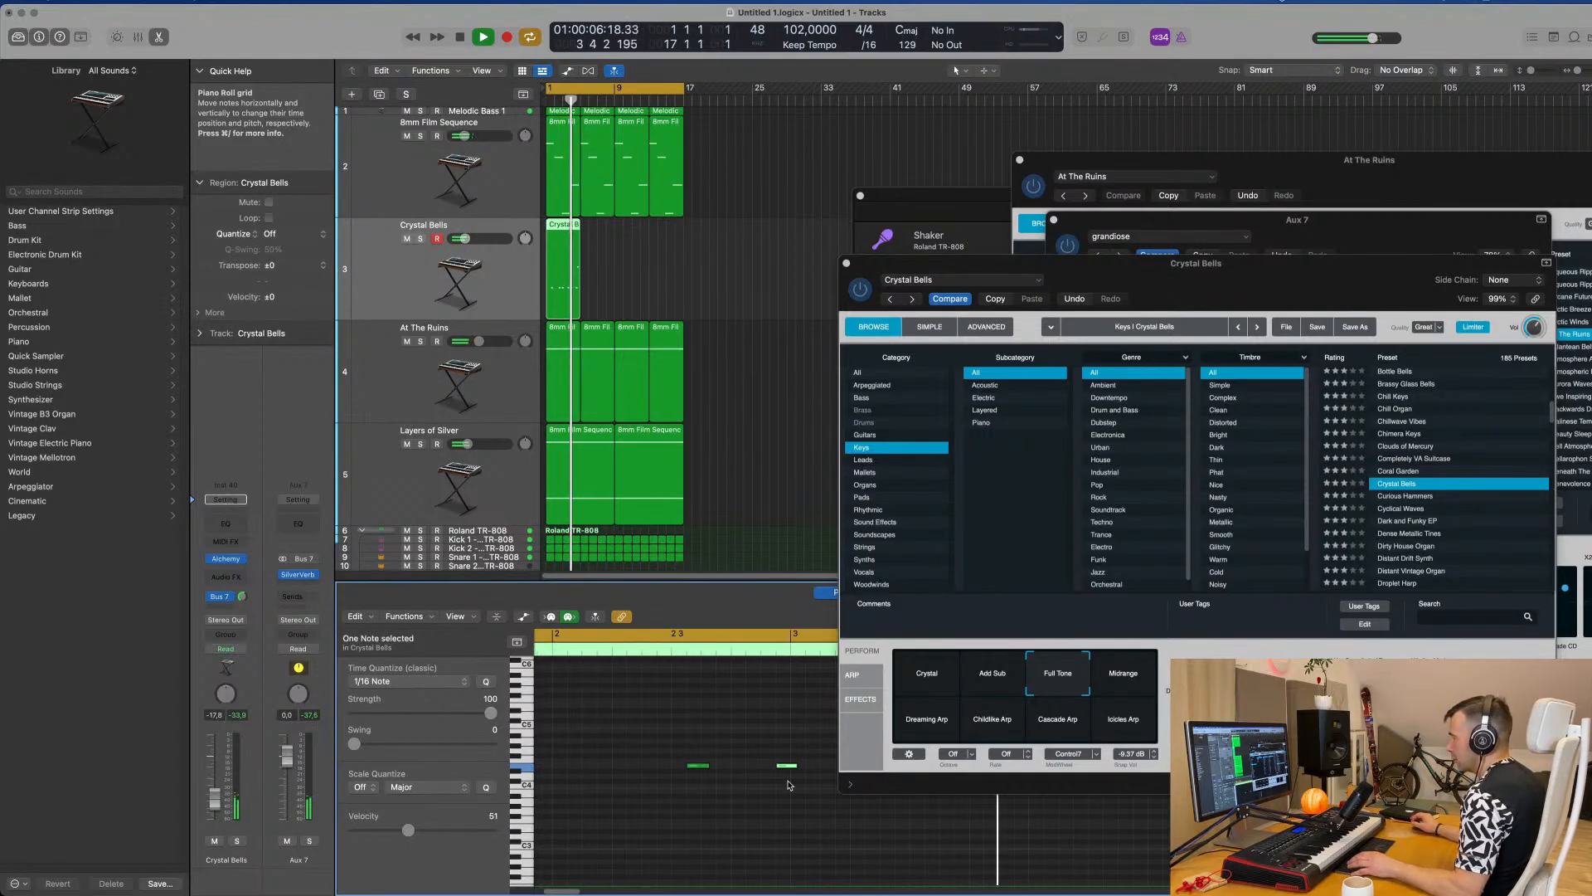
{"action": "scroll", "coordinate": [839, 806], "scroll_direction": "right", "scroll_amount": 3}
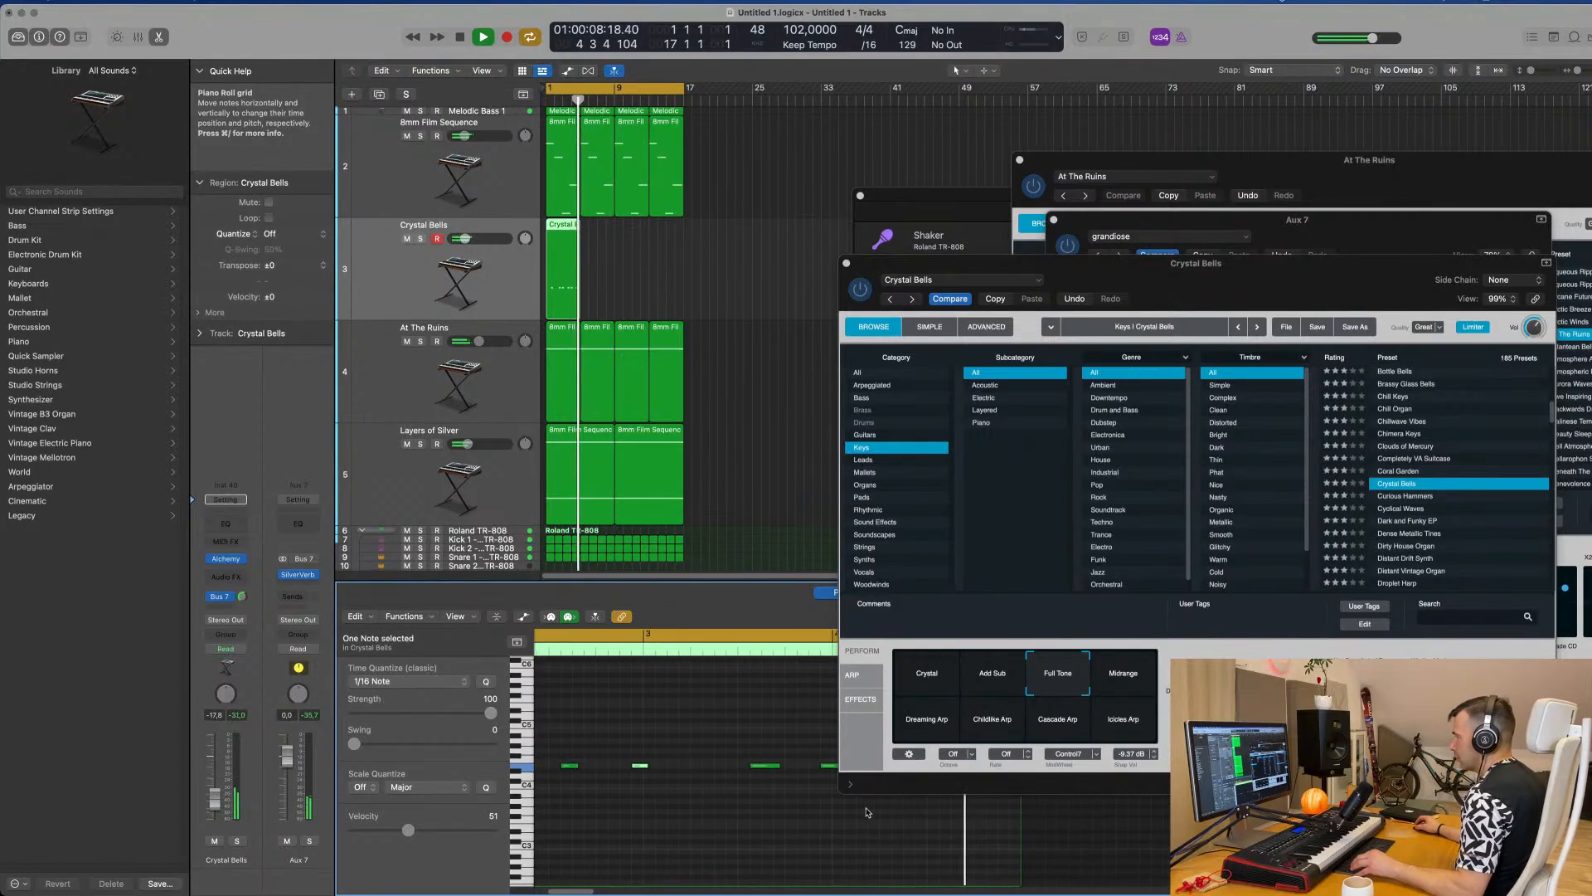
{"action": "scroll", "coordinate": [871, 814], "scroll_direction": "right", "scroll_amount": 5}
{"action": "scroll", "coordinate": [713, 763], "scroll_direction": "left", "scroll_amount": 3}
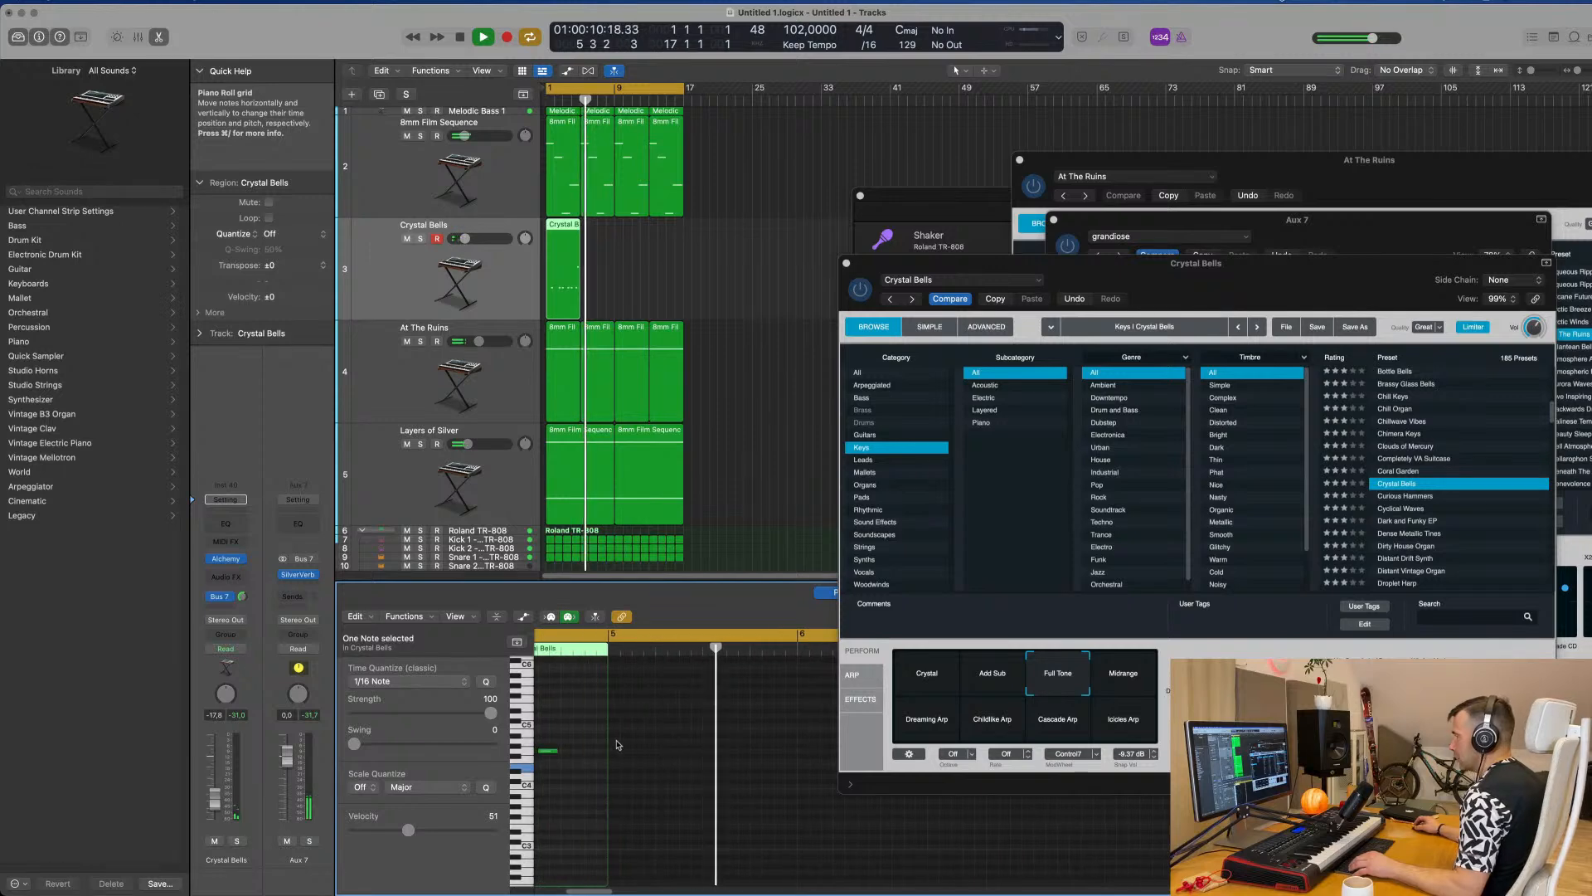
{"action": "left_click", "coordinate": [650, 752]}
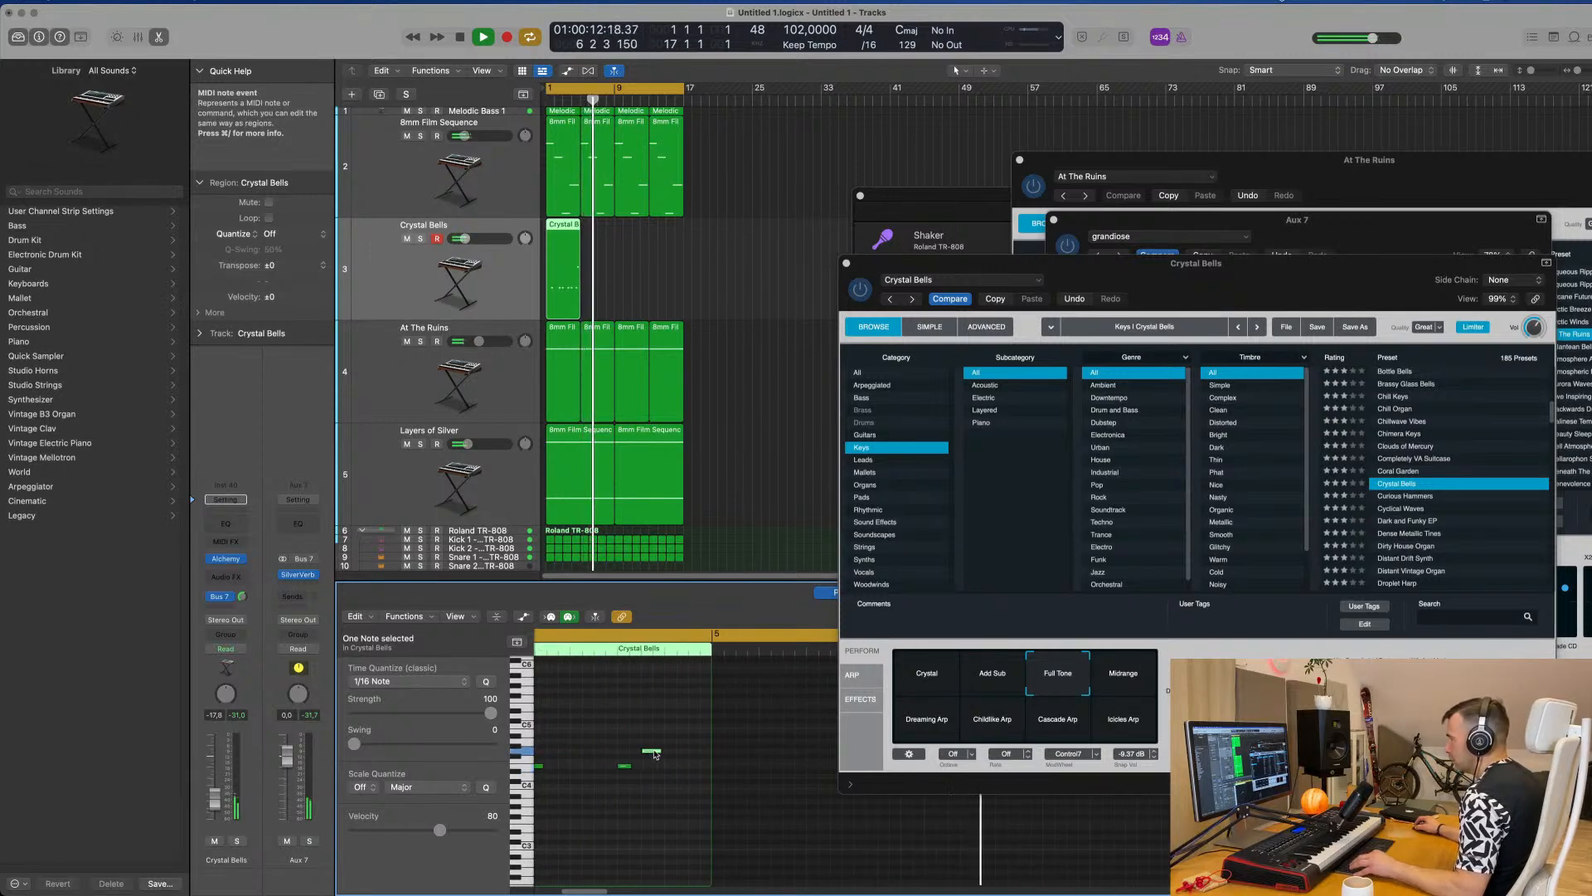
{"action": "left_click_drag", "start_coordinate": [654, 755], "coordinate": [675, 743]}
Restart playback from bar 1 and check the edited Crystal Bells melody against its notes in the piano roll.
{"action": "key", "text": "space"}
{"action": "key", "text": "space"}
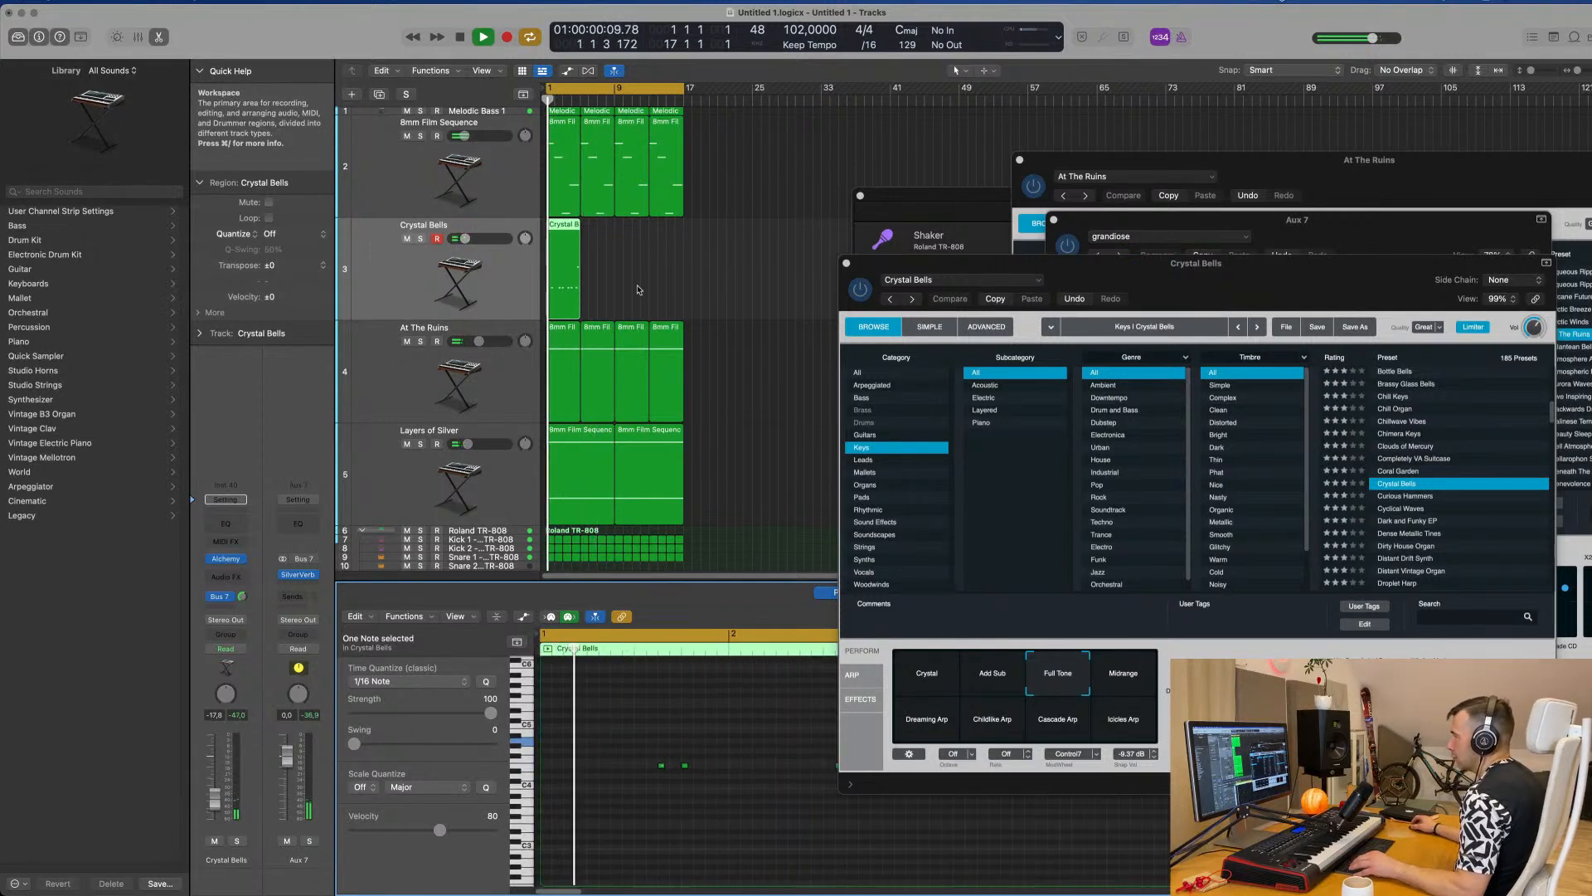
{"action": "scroll", "coordinate": [704, 816], "scroll_direction": "left", "scroll_amount": 5}
{"action": "scroll", "coordinate": [704, 818], "scroll_direction": "left", "scroll_amount": 4}
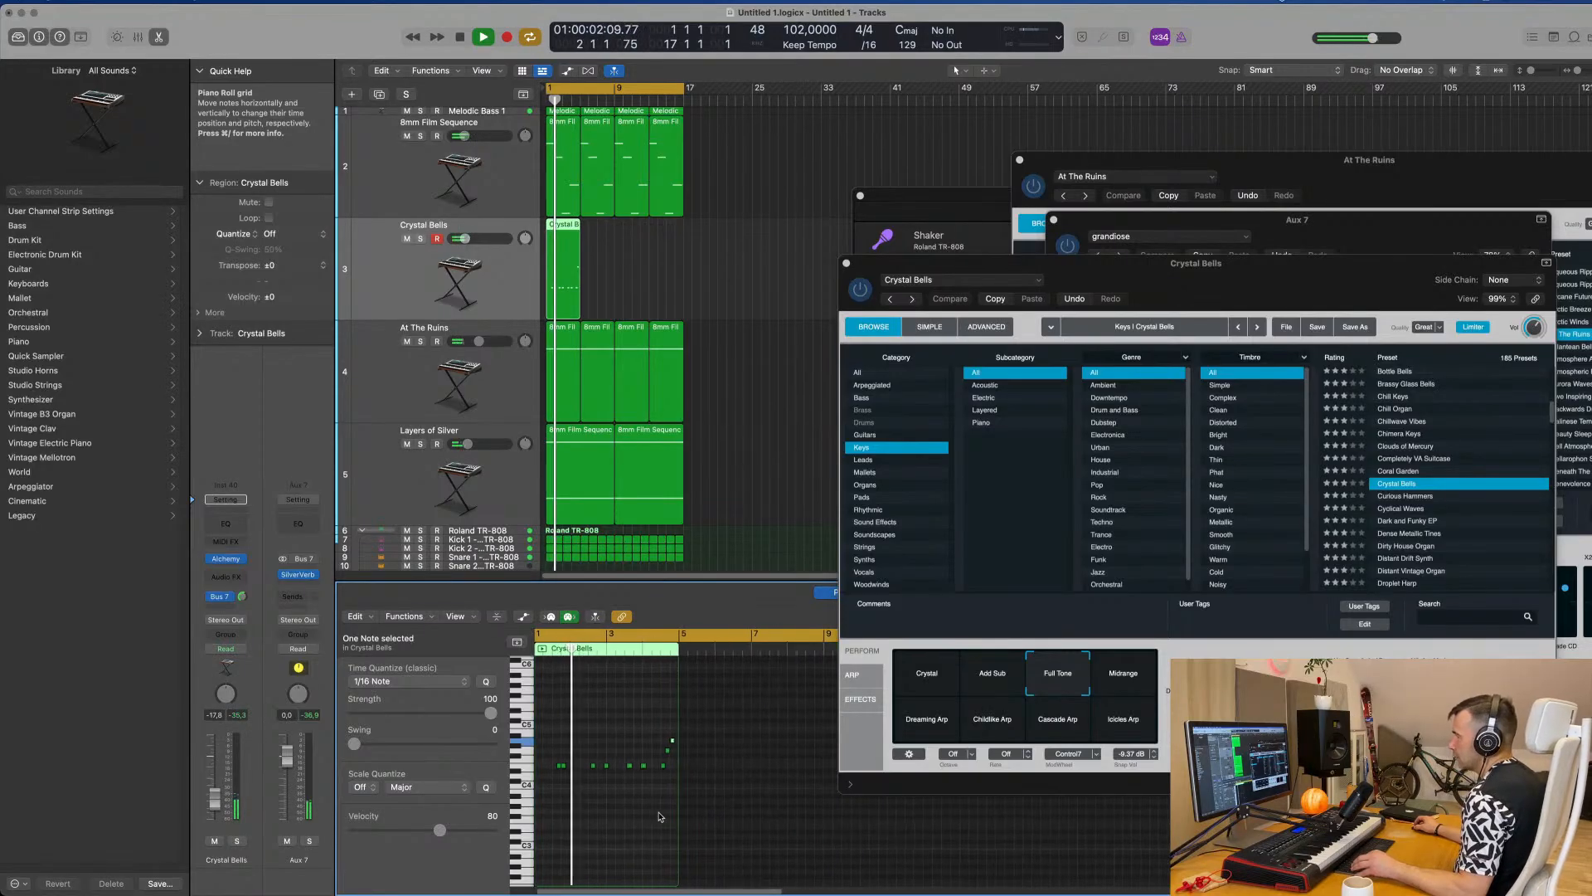
{"action": "scroll", "coordinate": [661, 814], "scroll_direction": "right", "scroll_amount": 5}
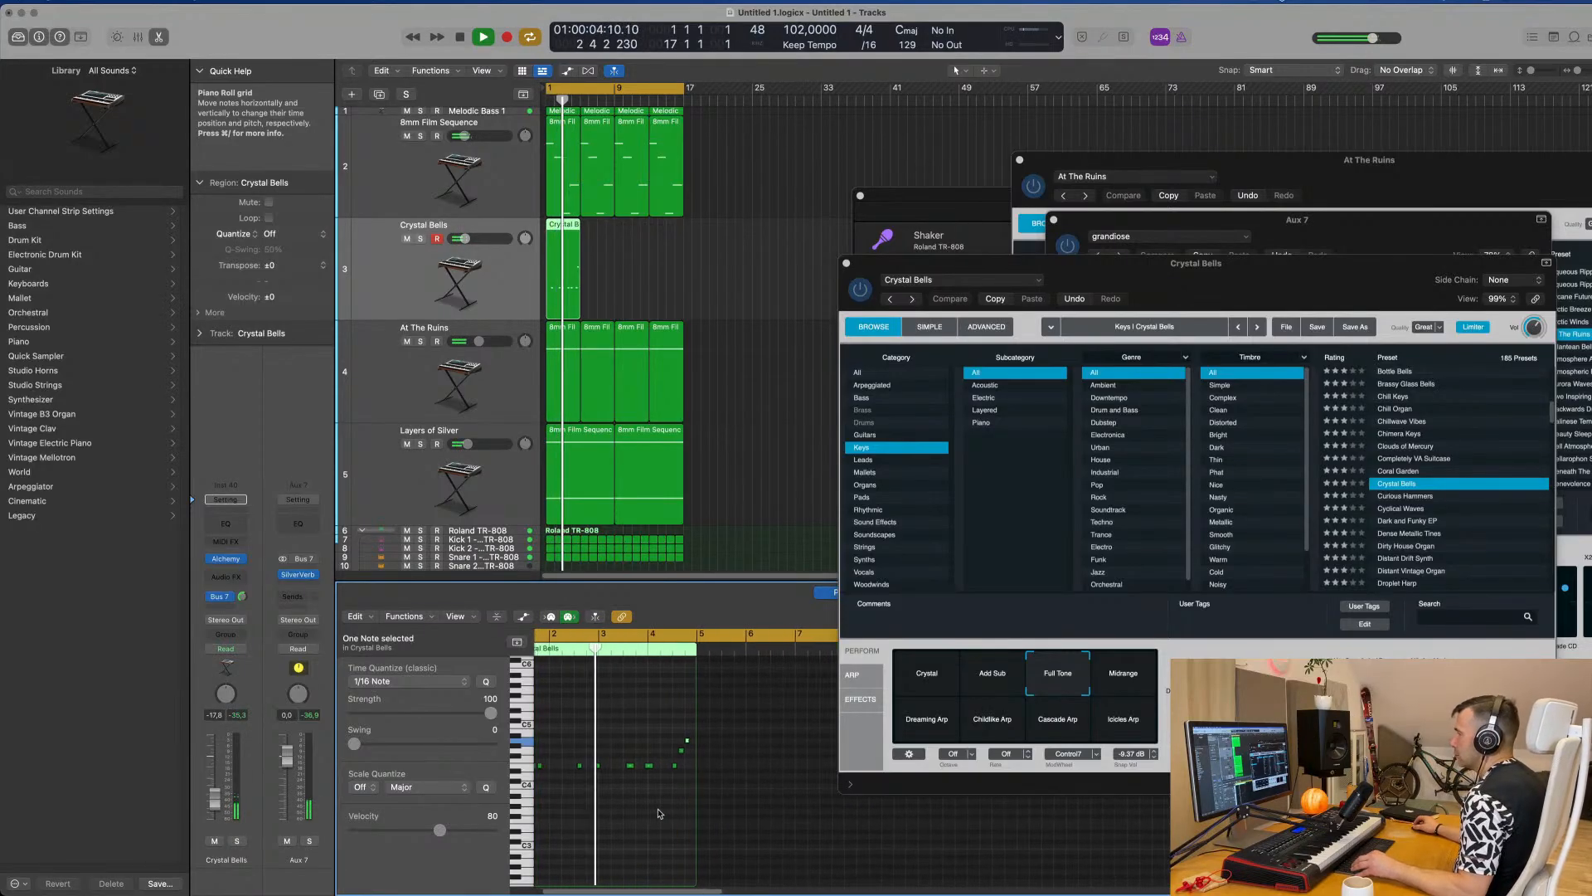
{"action": "scroll", "coordinate": [656, 815], "scroll_direction": "right", "scroll_amount": 3}
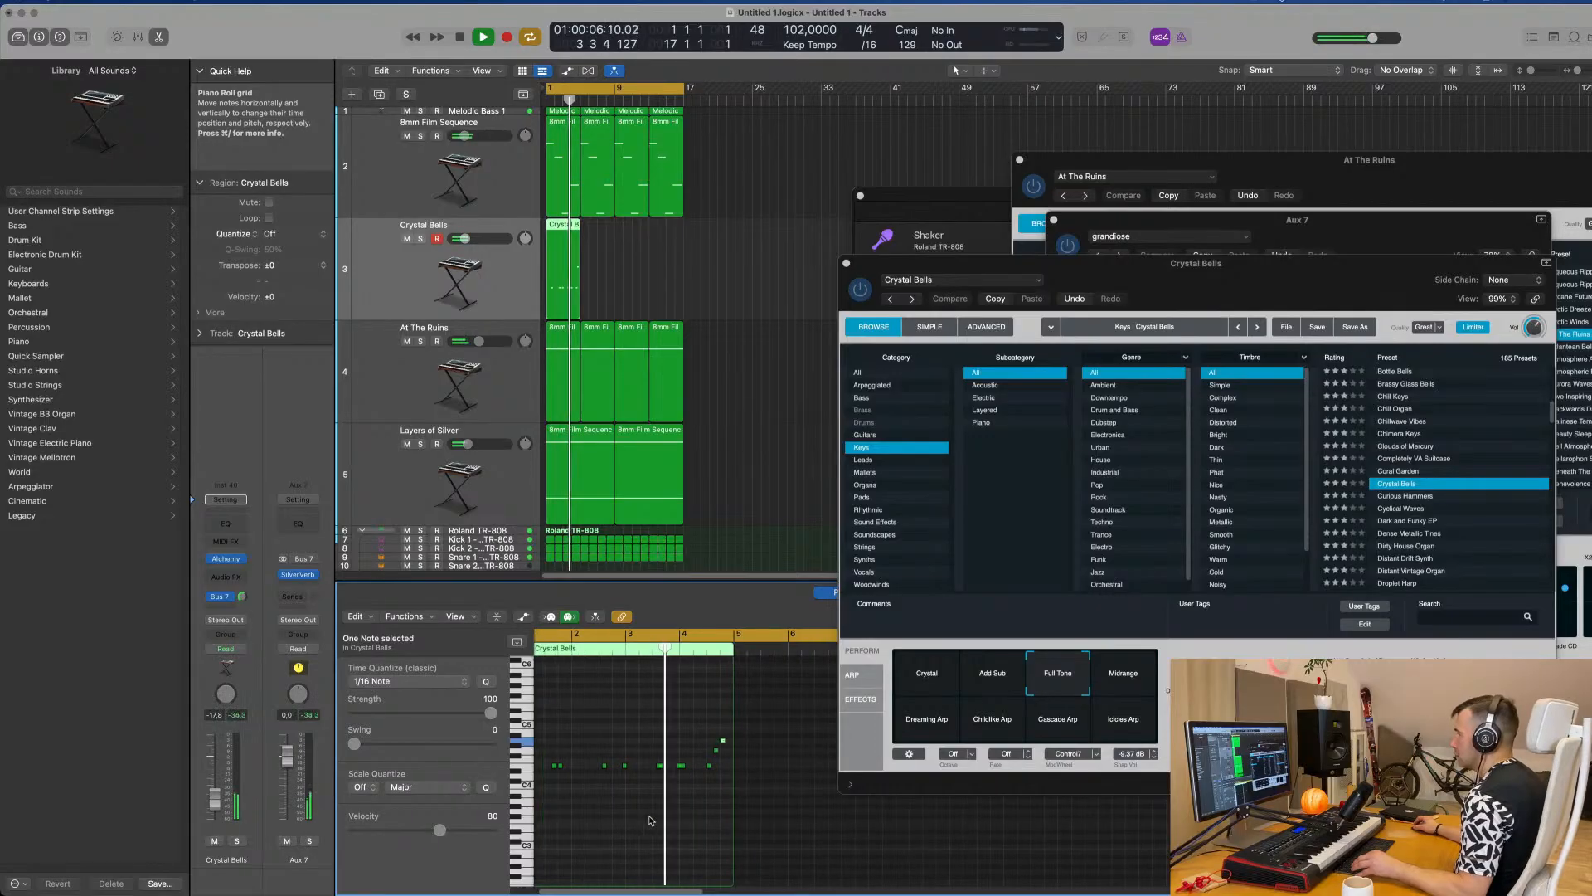
{"action": "scroll", "coordinate": [649, 818], "scroll_direction": "left", "scroll_amount": 2}
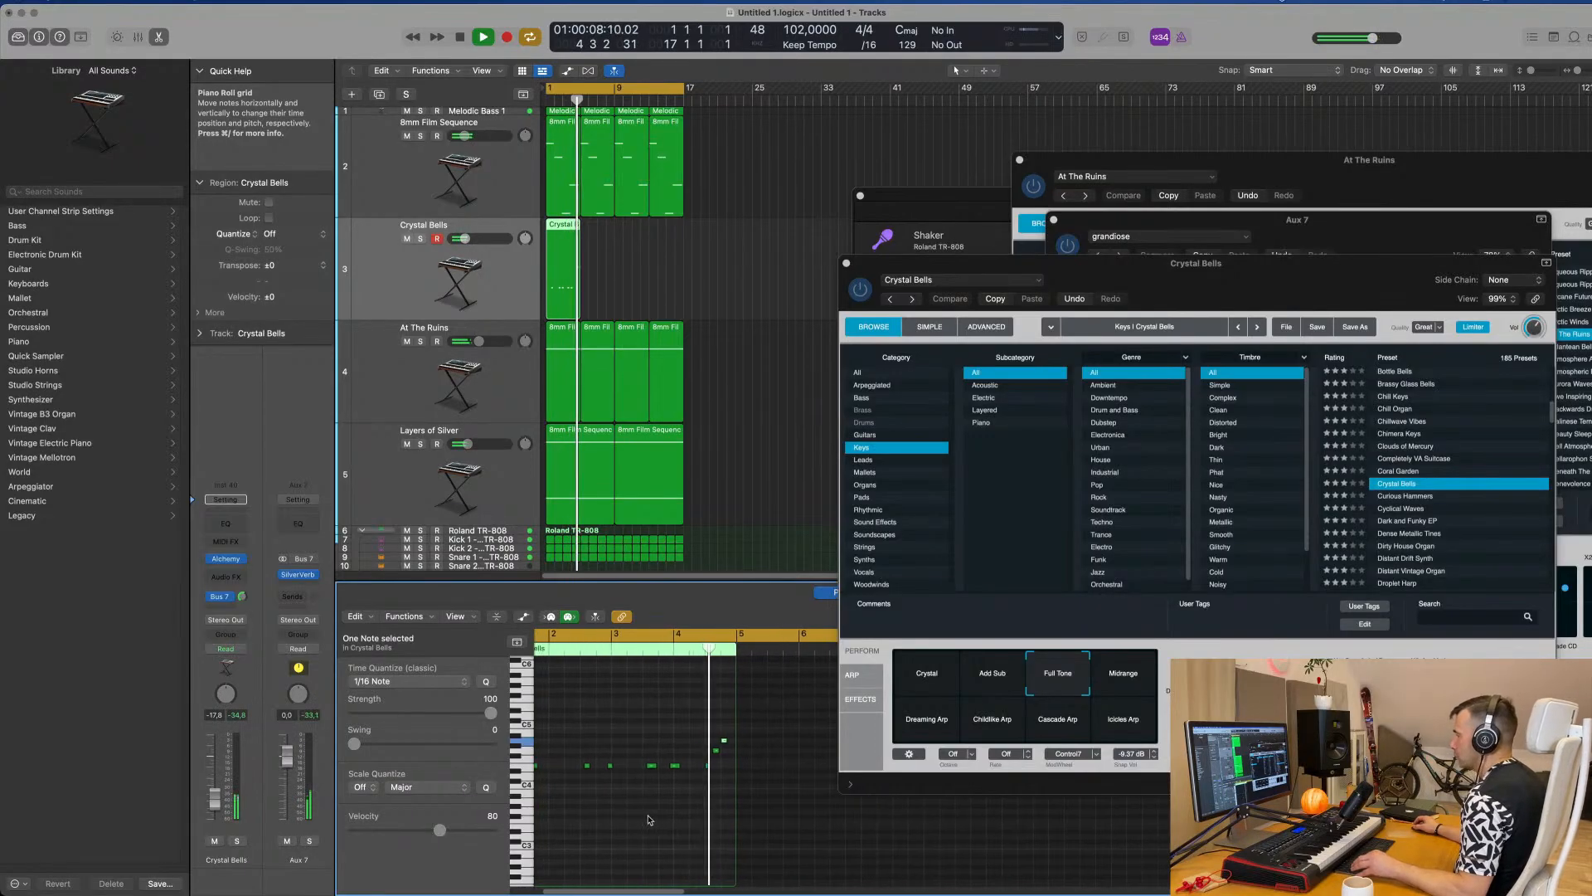
{"action": "scroll", "coordinate": [648, 817], "scroll_direction": "right", "scroll_amount": 2}
Repeat the four-bar Crystal Bells region three times to fill all 16 bars.
{"action": "left_click_drag", "start_coordinate": [618, 254], "coordinate": [544, 283]}
{"action": "key", "text": "super+r"}
{"action": "key", "text": "super+r"}
{"action": "key", "text": "super+r"}
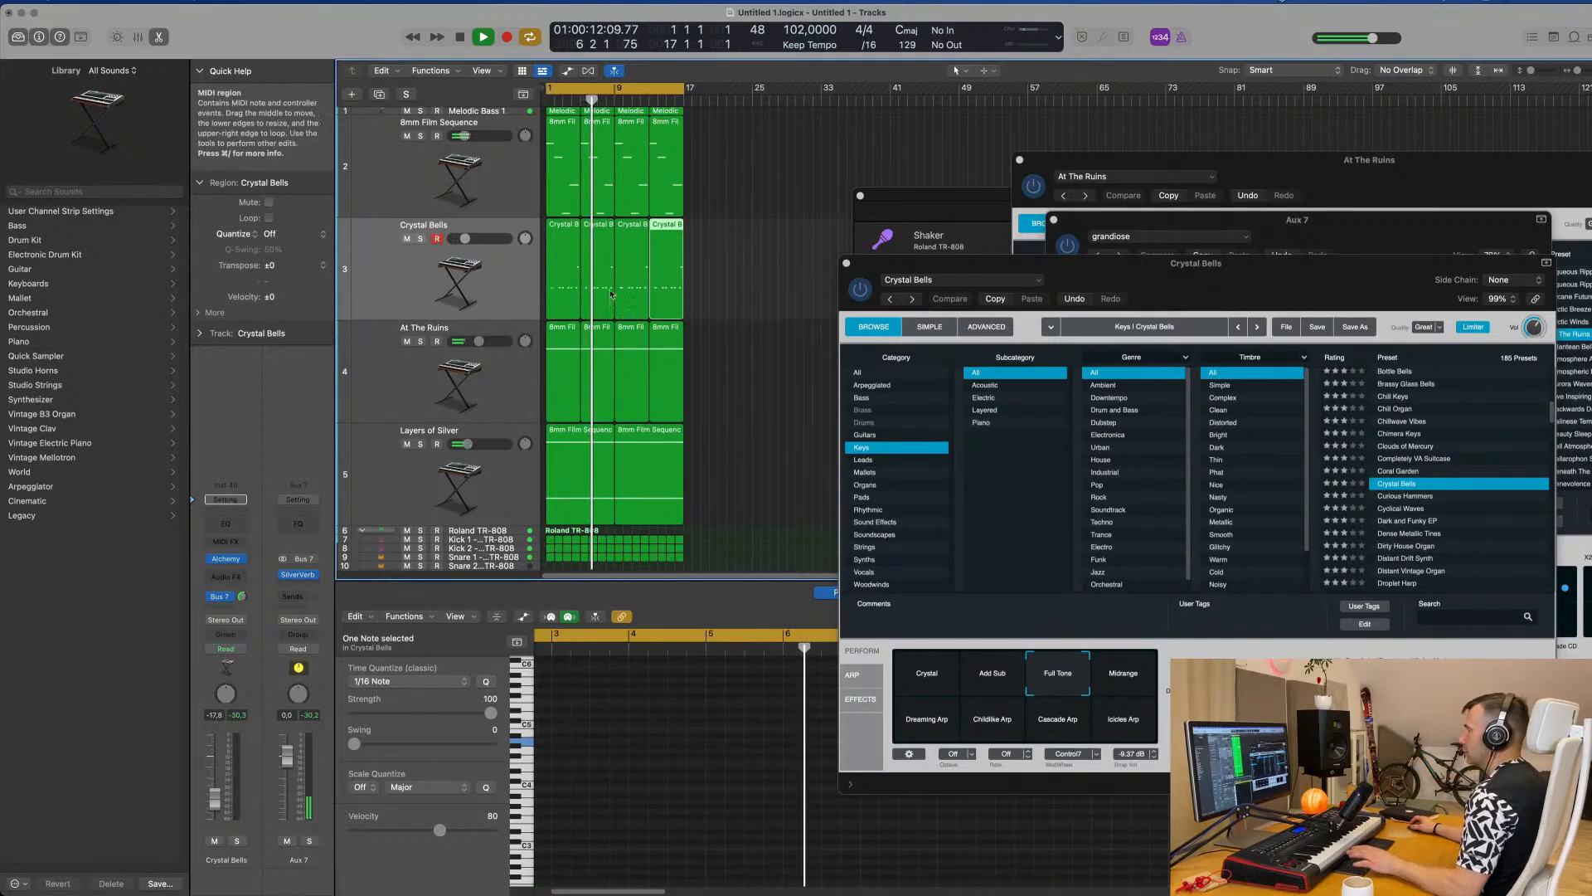
Adjust the Crystal Bells Delay+Phaser amount to about 8.6% and raise the track volume to about −15.2 dB.
{"action": "left_click_drag", "start_coordinate": [1191, 292], "coordinate": [1054, 292]}
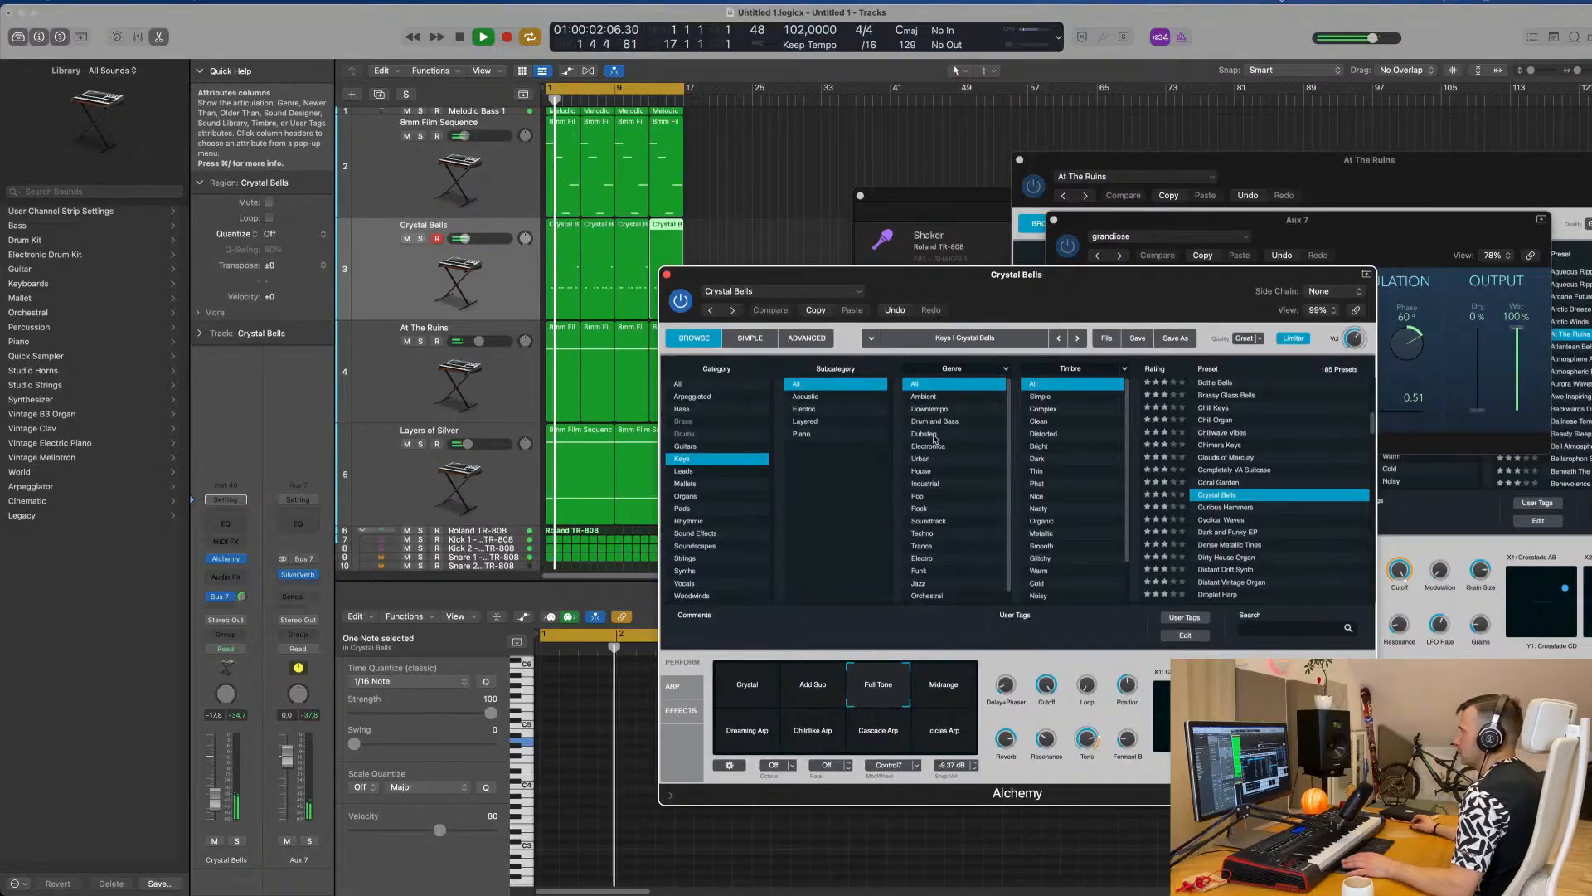
{"action": "left_click_drag", "start_coordinate": [1010, 687], "coordinate": [1014, 650]}
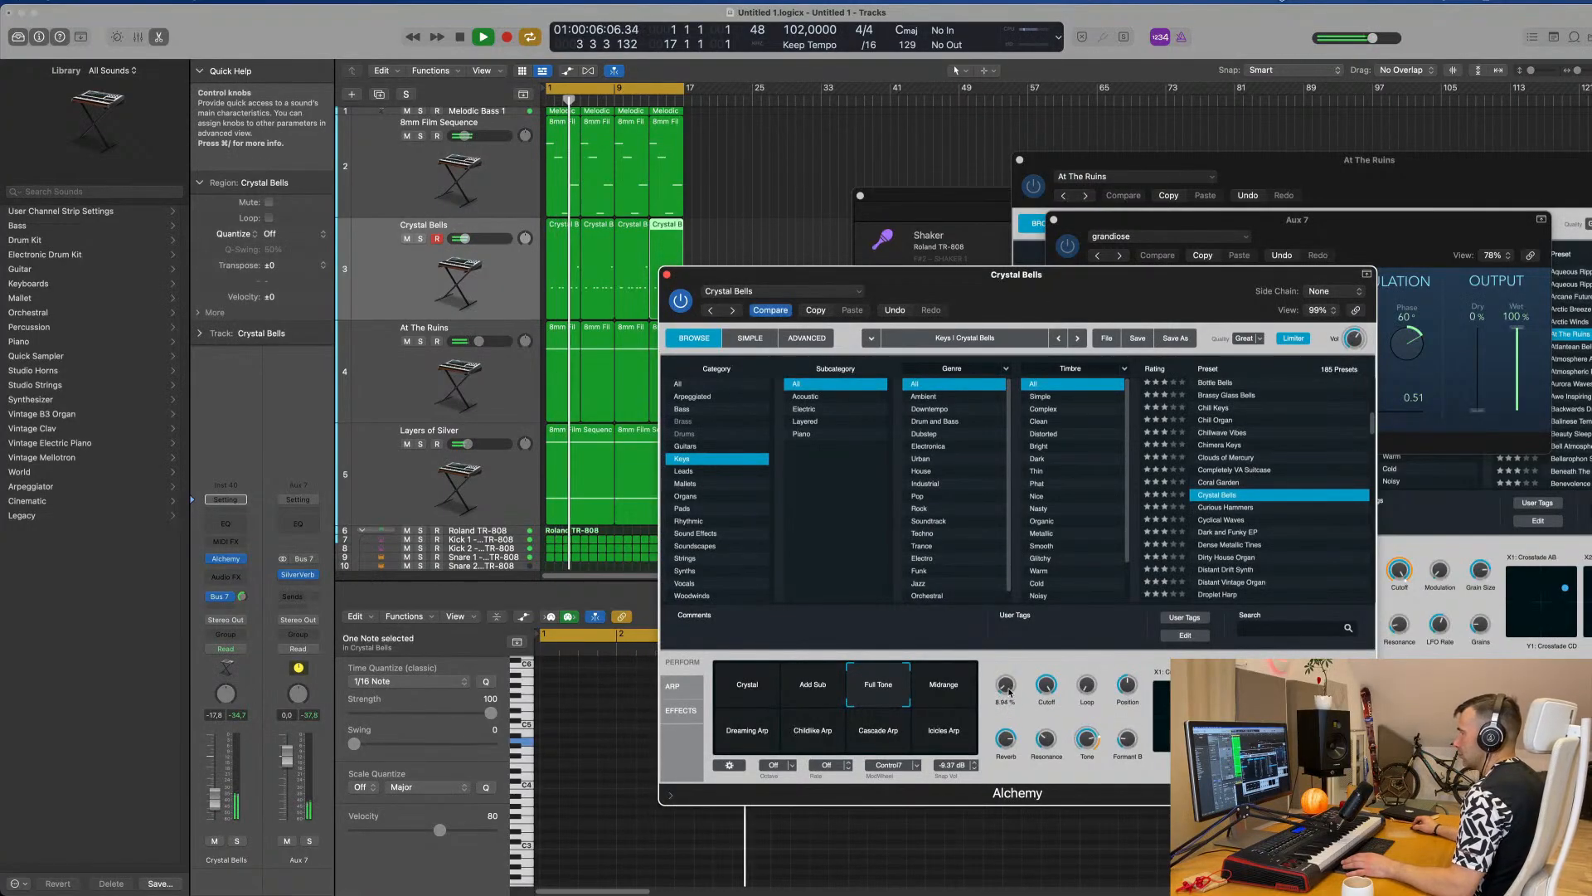
{"action": "left_click_drag", "start_coordinate": [221, 797], "coordinate": [218, 795]}
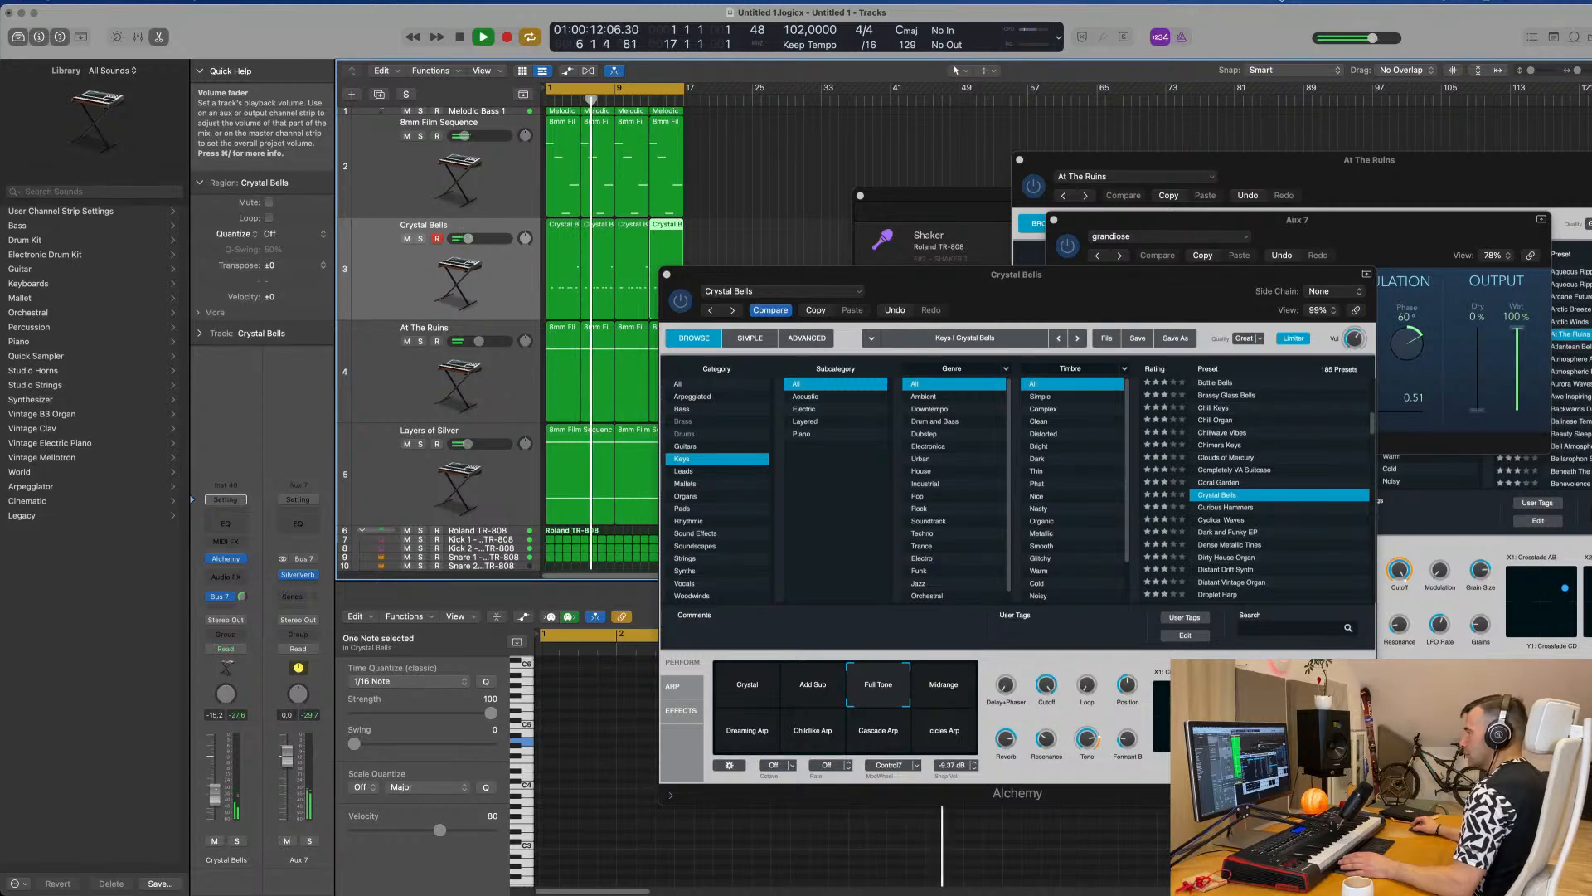
Clear the view of the arrangement by moving the TR-808 window aside, closing the Crystal Bells instrument window and hiding the piano roll.
{"action": "left_click_drag", "start_coordinate": [1068, 283], "coordinate": [731, 416]}
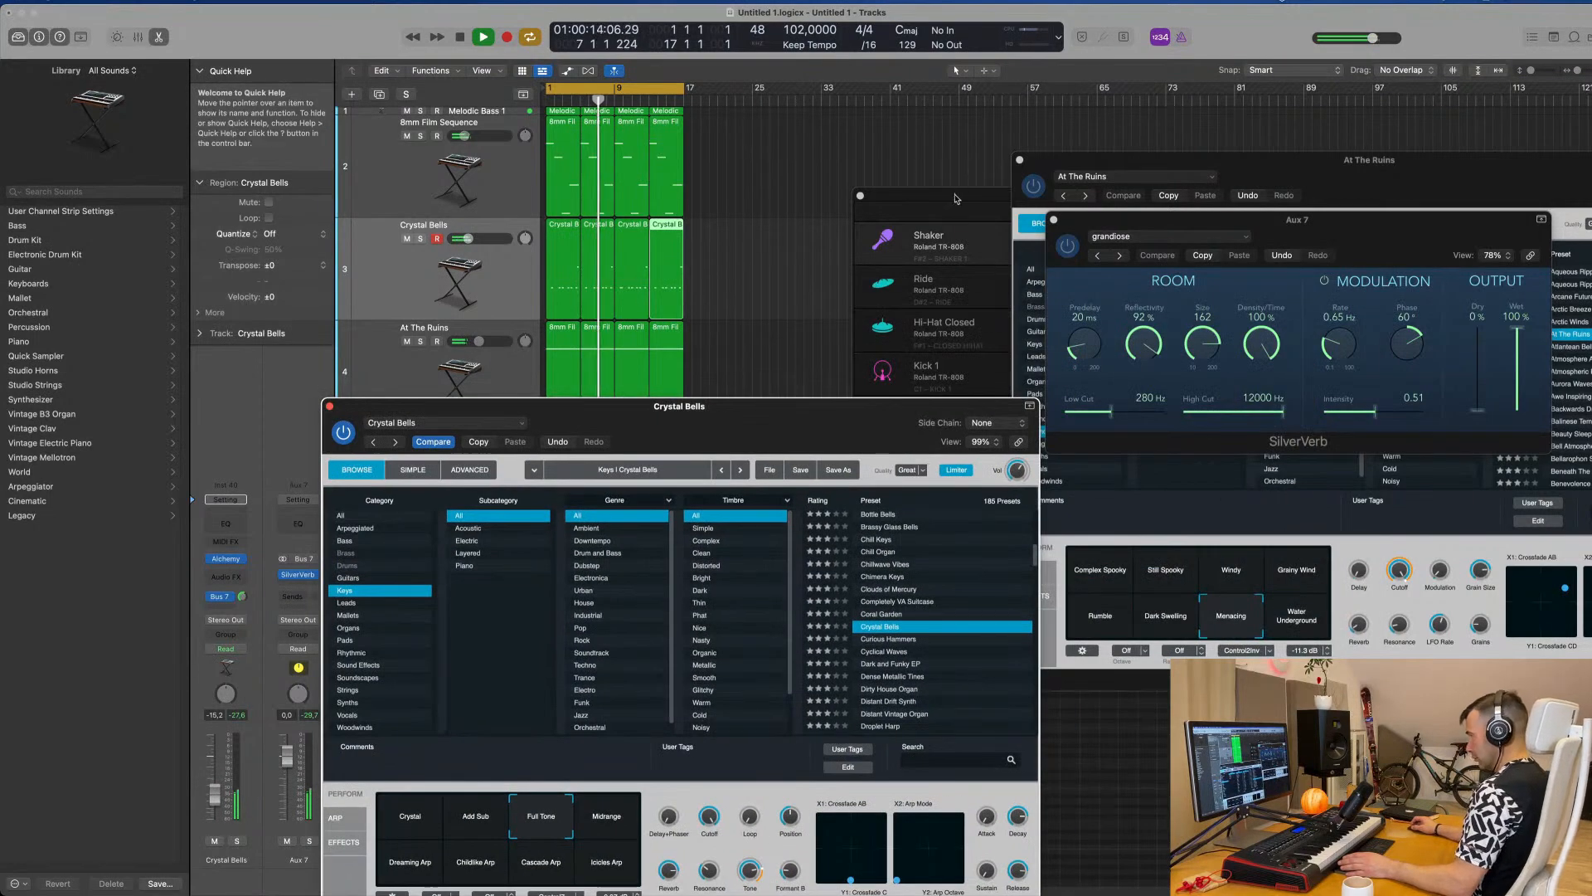
{"action": "left_click_drag", "start_coordinate": [957, 199], "coordinate": [1323, 228]}
{"action": "left_click_drag", "start_coordinate": [804, 411], "coordinate": [1168, 304]}
{"action": "left_click", "coordinate": [711, 291]}
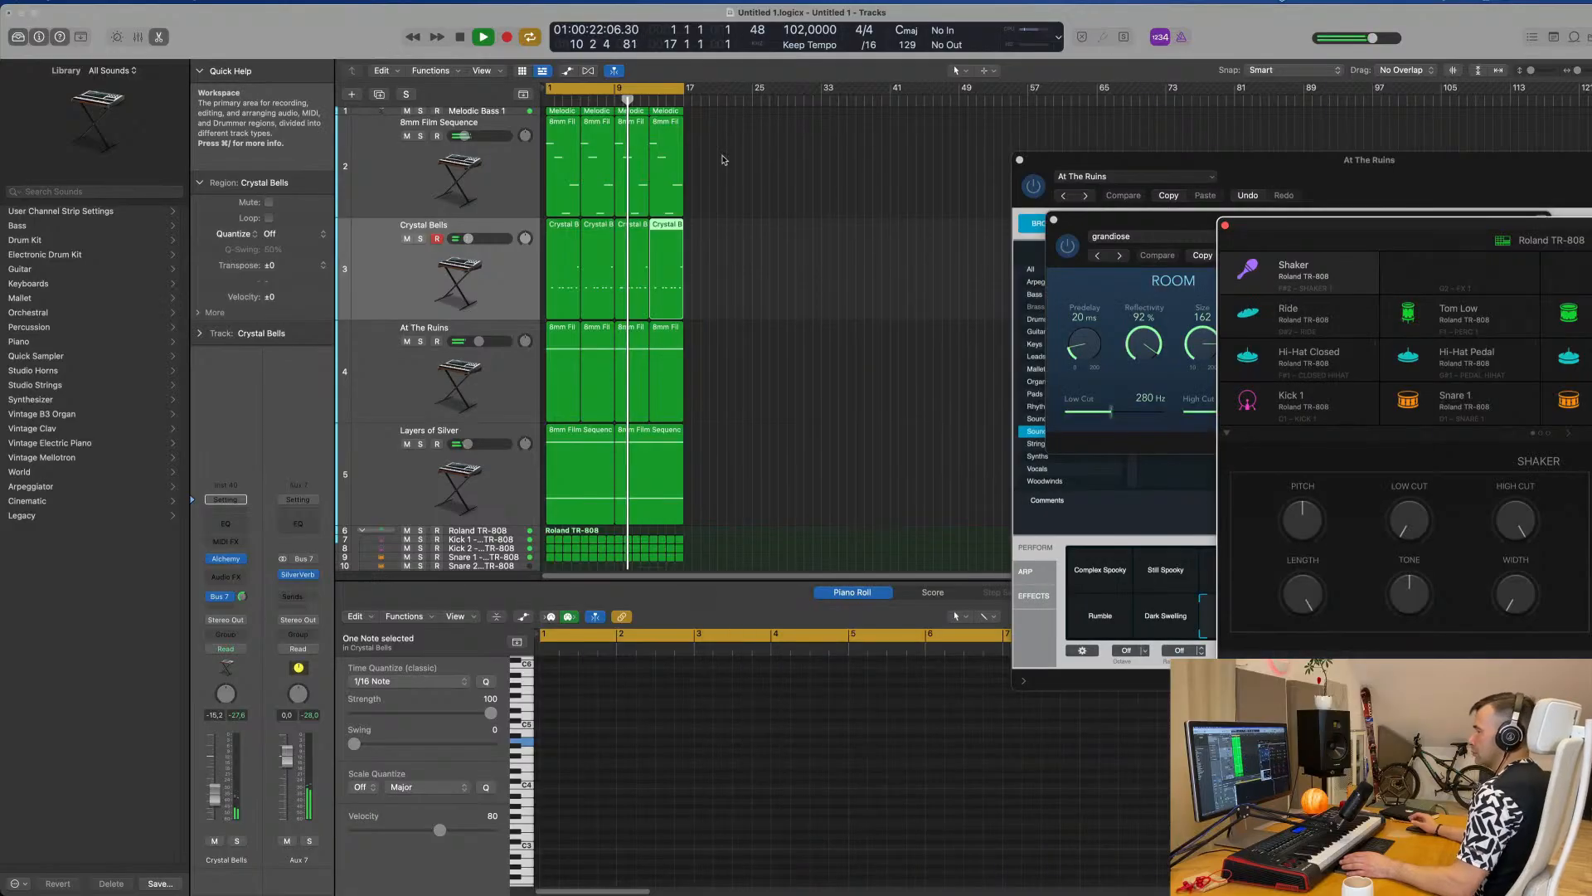
{"action": "left_click", "coordinate": [758, 301]}
{"action": "key", "text": "x"}
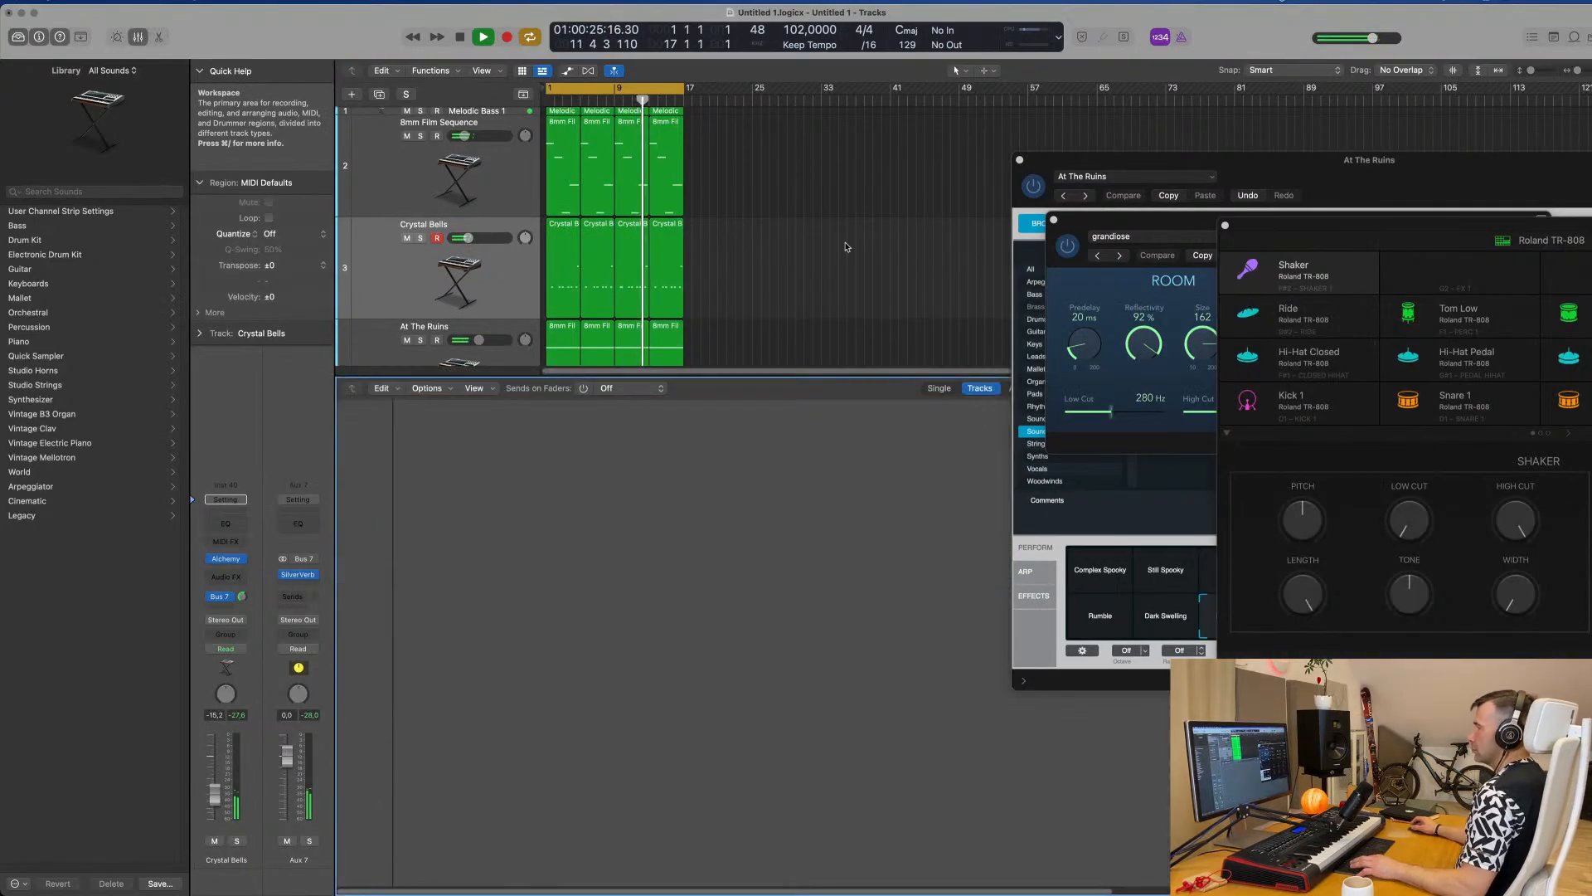
{"action": "key", "text": "x"}
Select all regions and repeat the 16-bar block three times so the arrangement runs for 64 bars.
{"action": "key", "text": "super+a"}
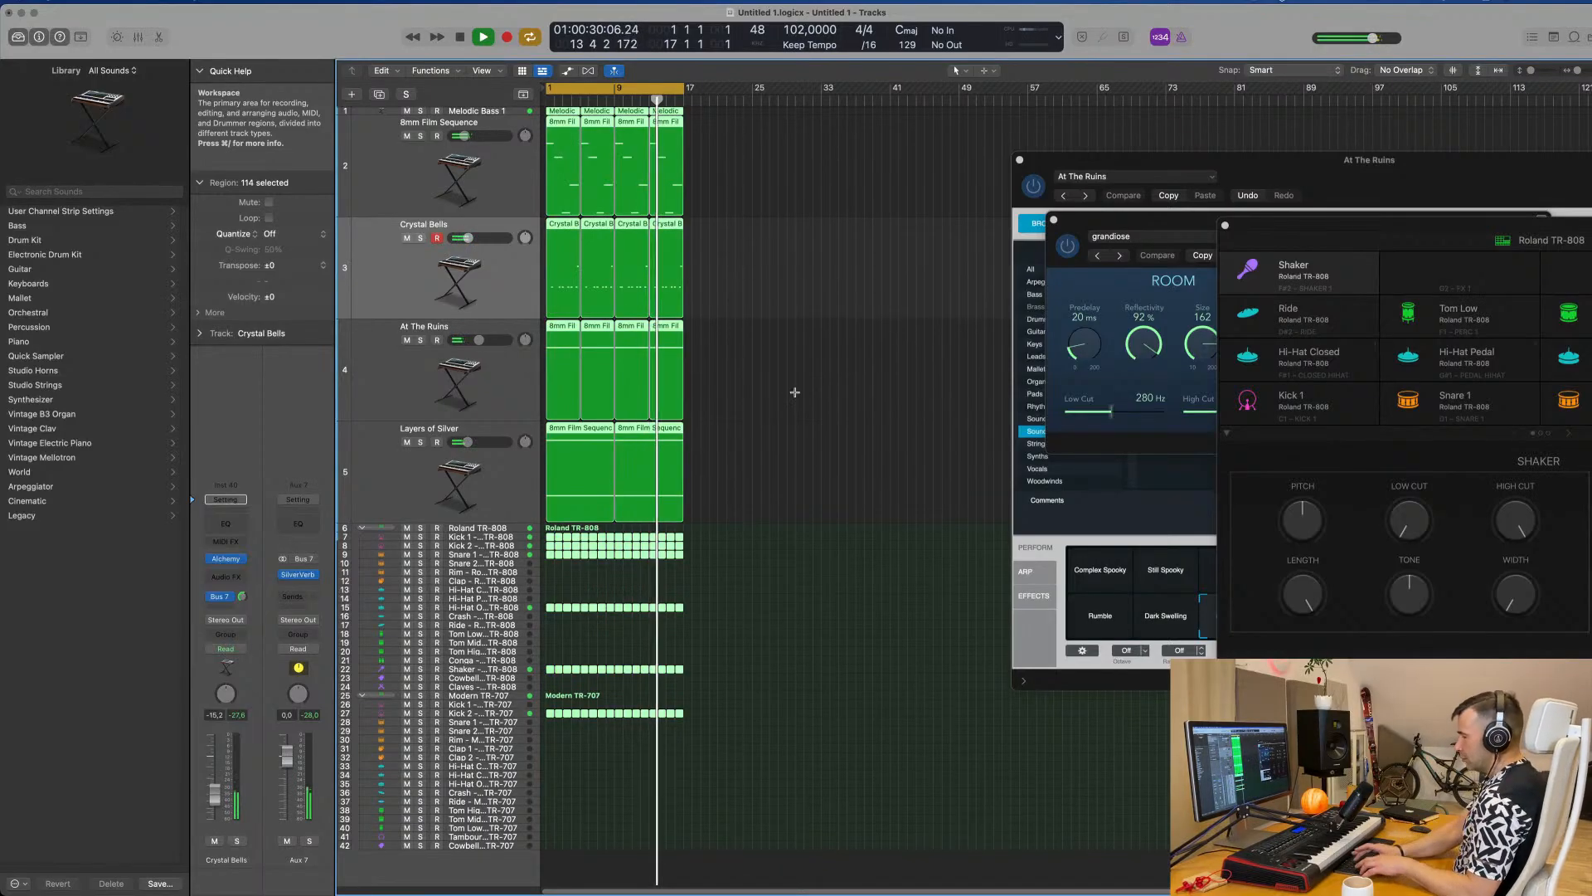
{"action": "key", "text": "super+r"}
{"action": "key", "text": "super+r"}
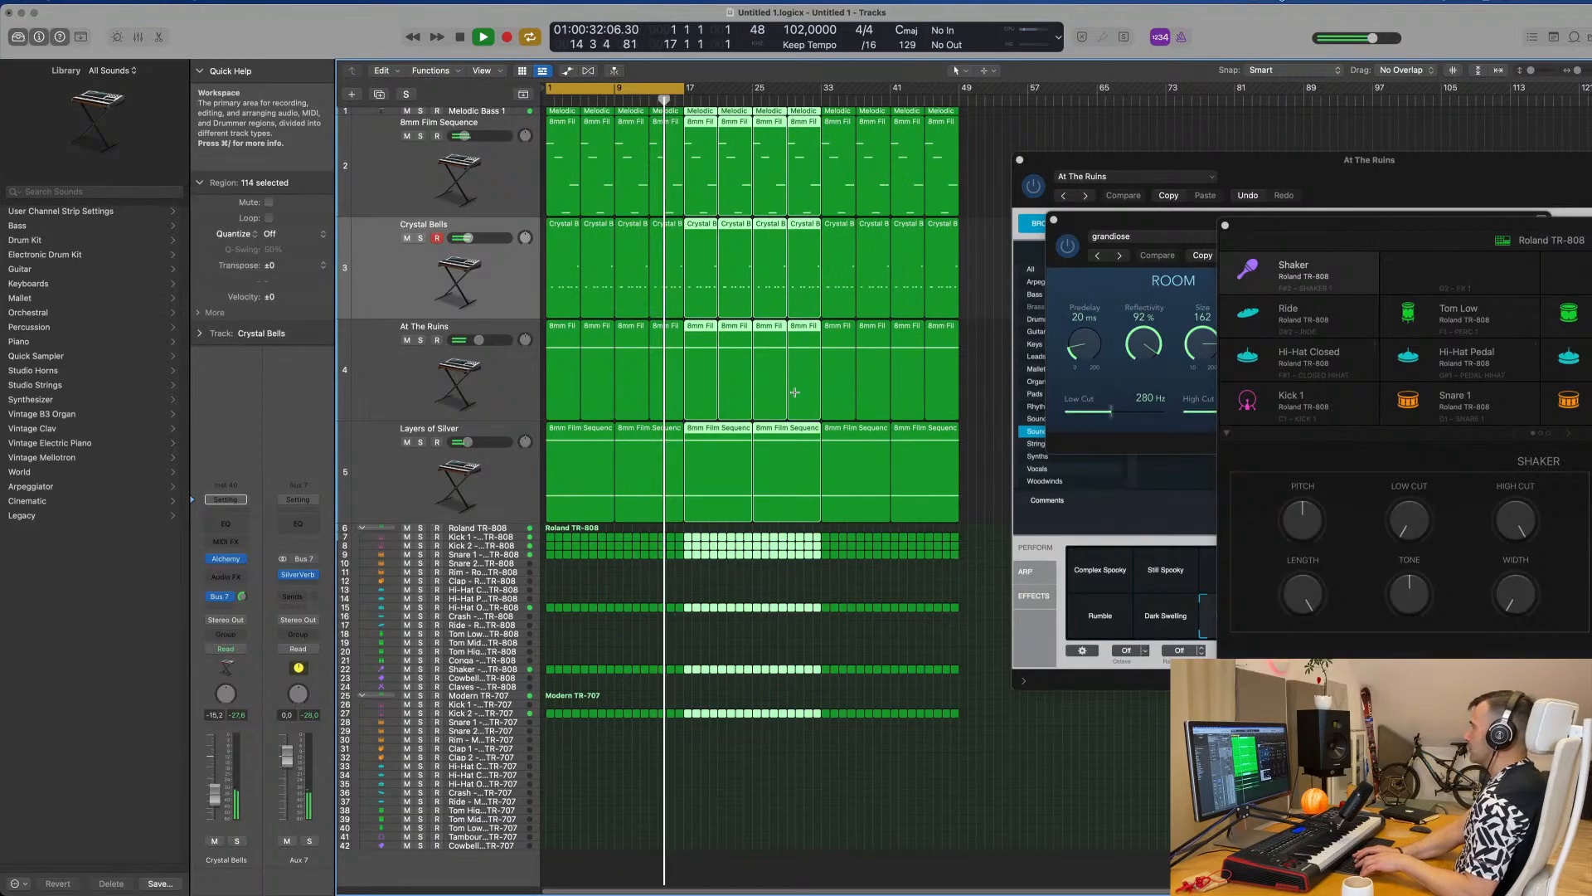
{"action": "key", "text": "super+r"}
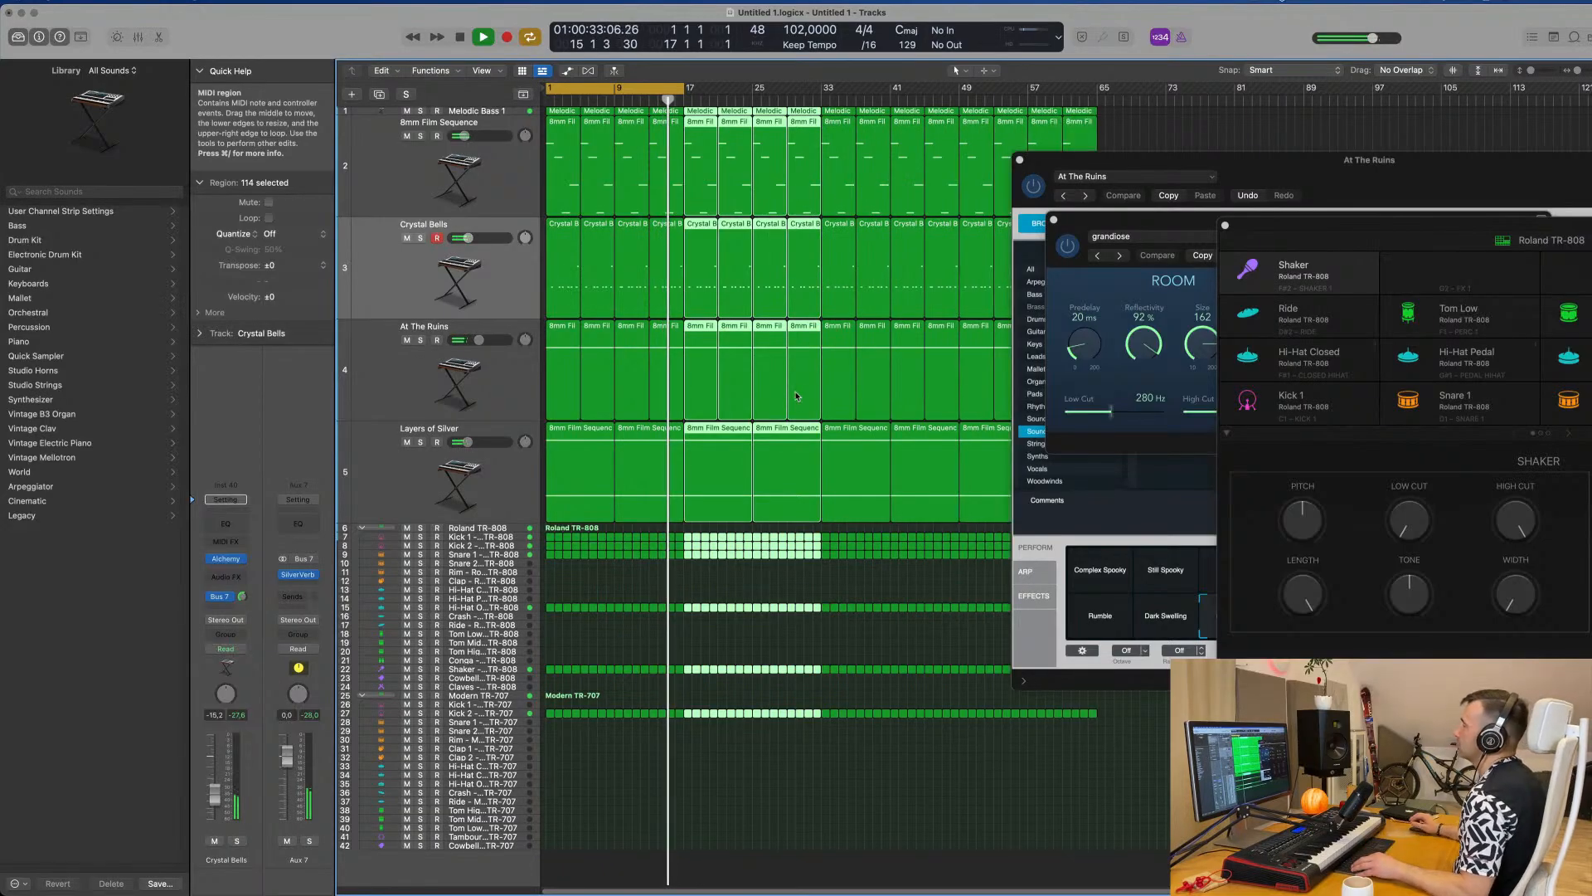
{"action": "left_click", "coordinate": [650, 593]}
Test the opening from bar 1 with the 8mm Film Sequence track muted, and delete that track's four regions in the first 16 bars.
{"action": "key", "text": "super+Left"}
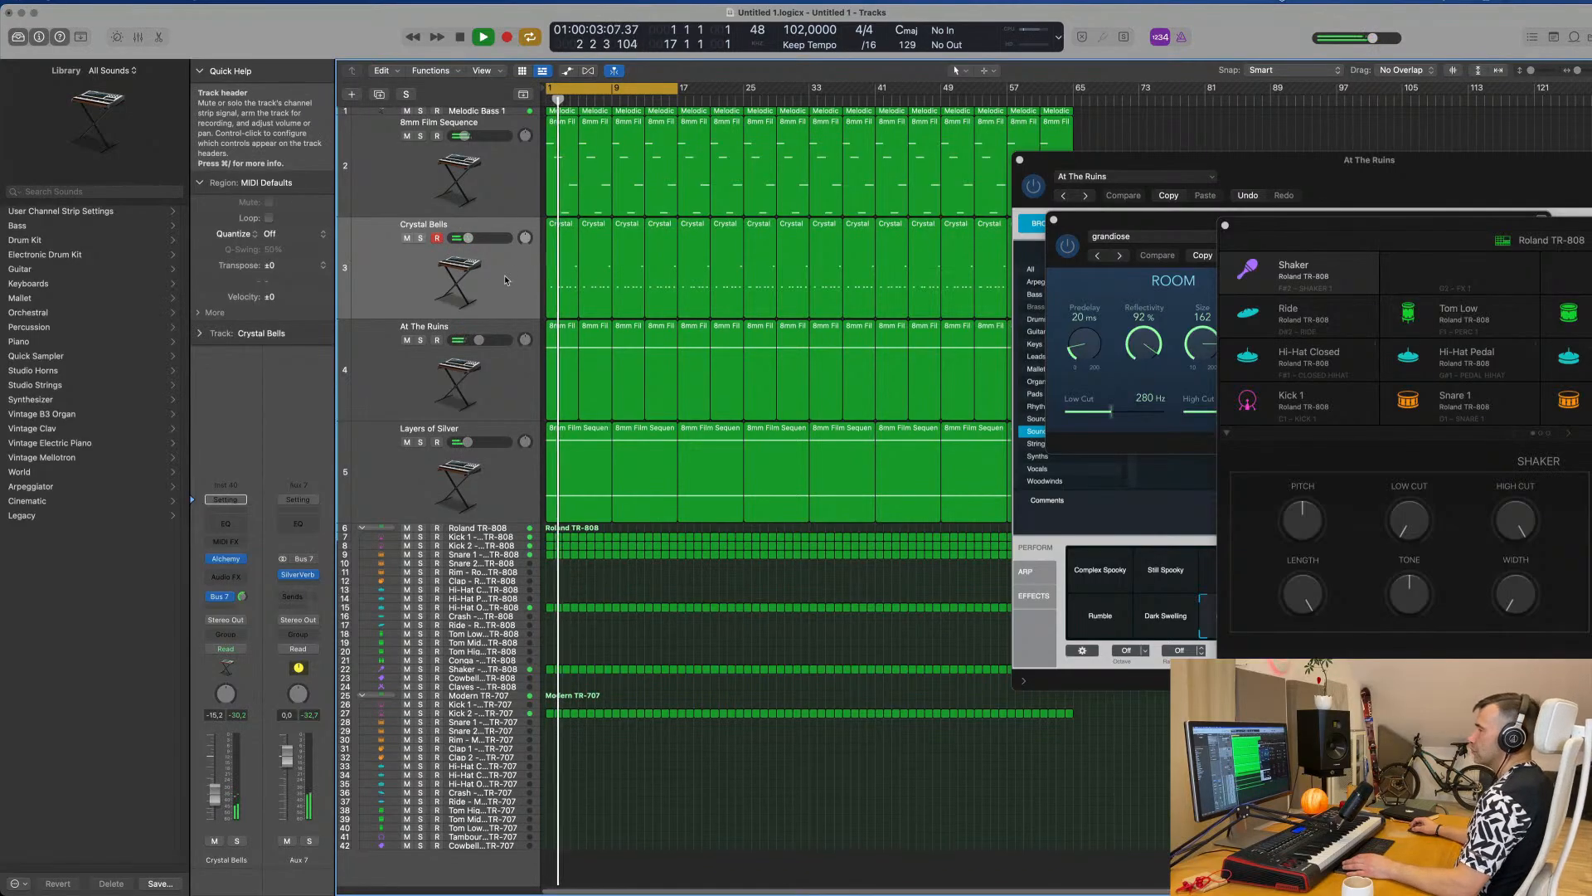
{"action": "left_click", "coordinate": [407, 156]}
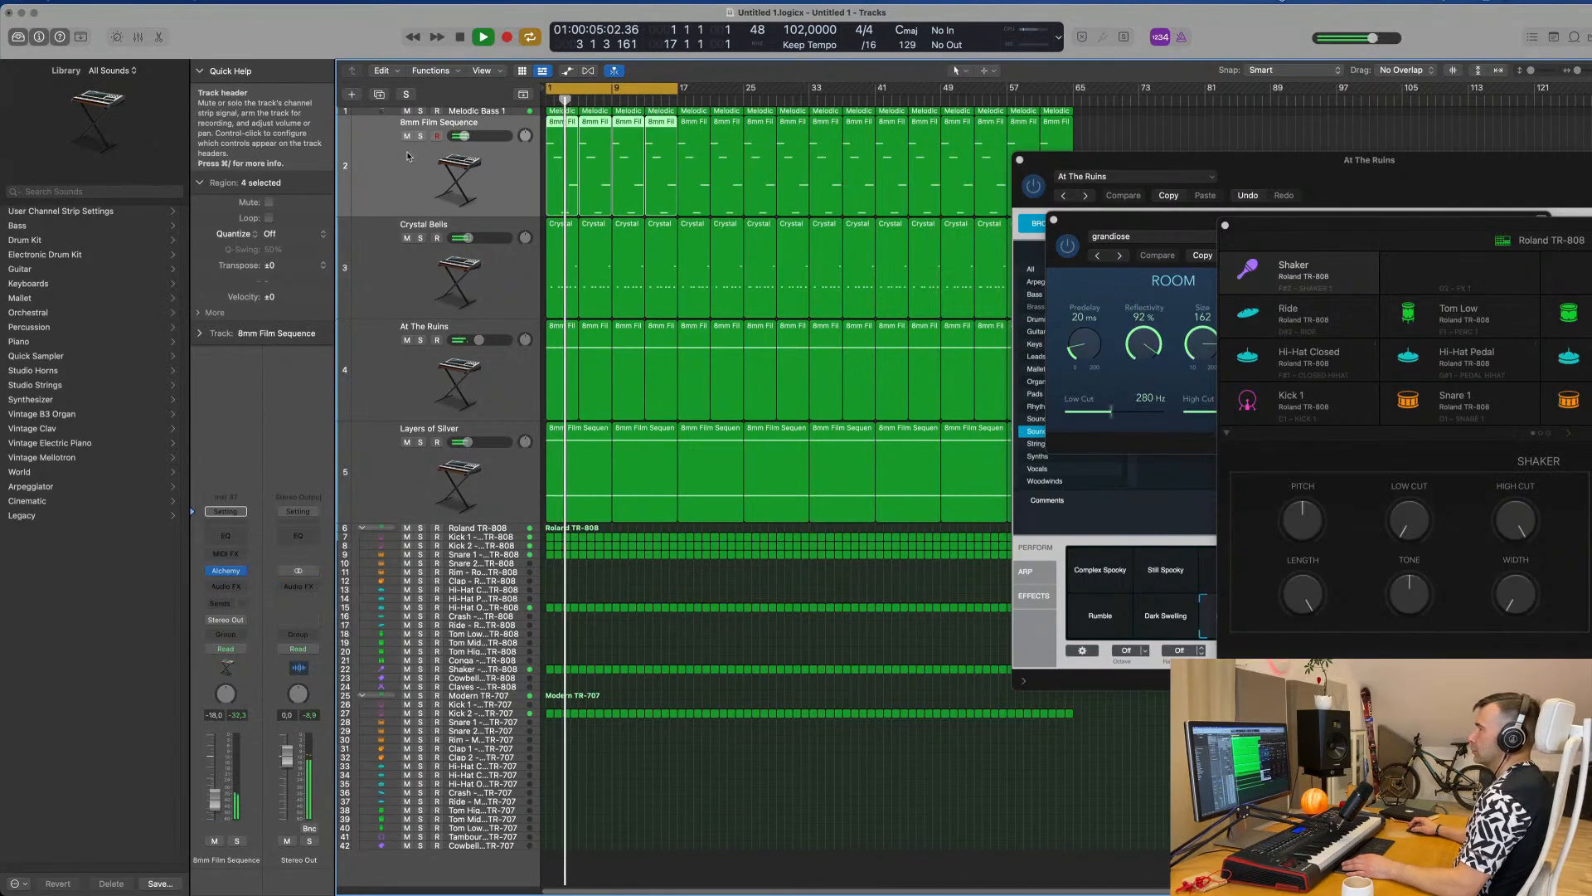
{"action": "key", "text": "ctrl+m"}
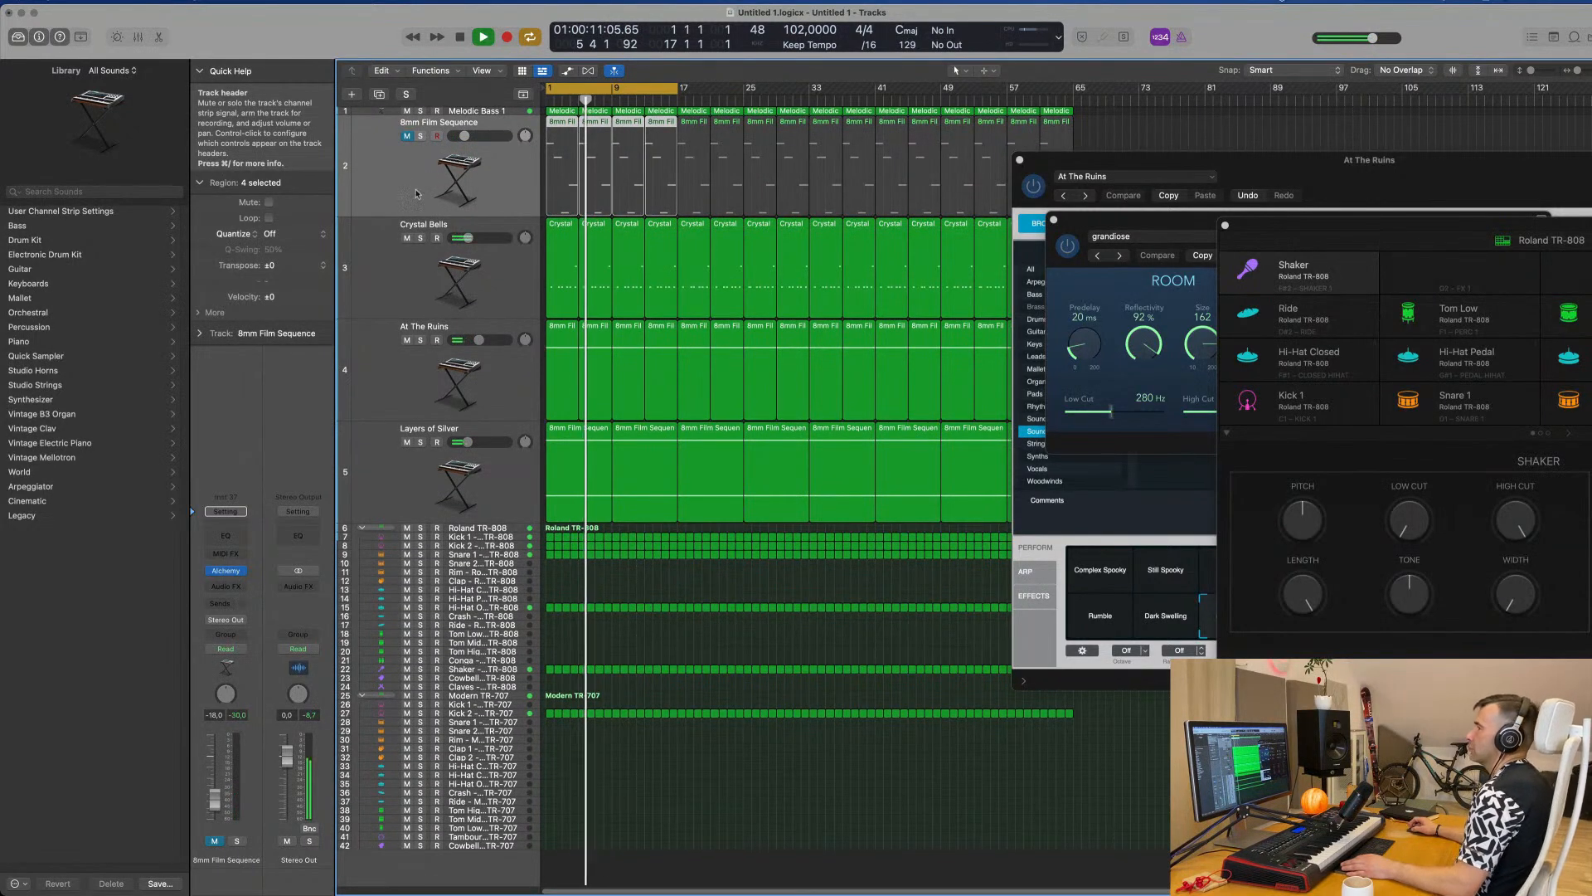
{"action": "left_click", "coordinate": [406, 137]}
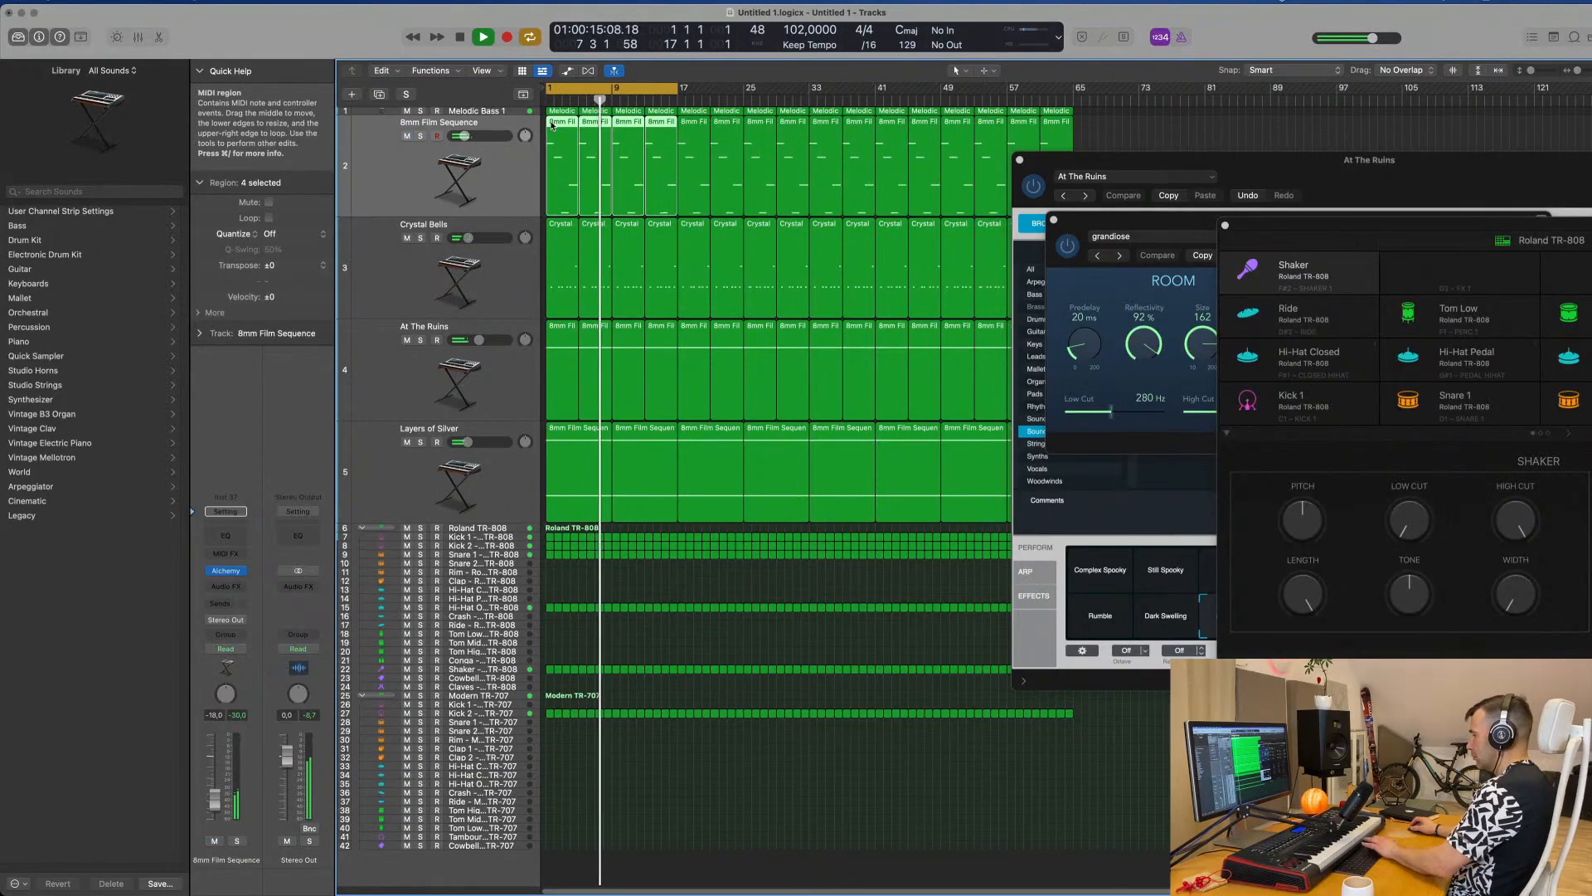
{"action": "key", "text": "Delete"}
{"action": "key", "text": "Return"}
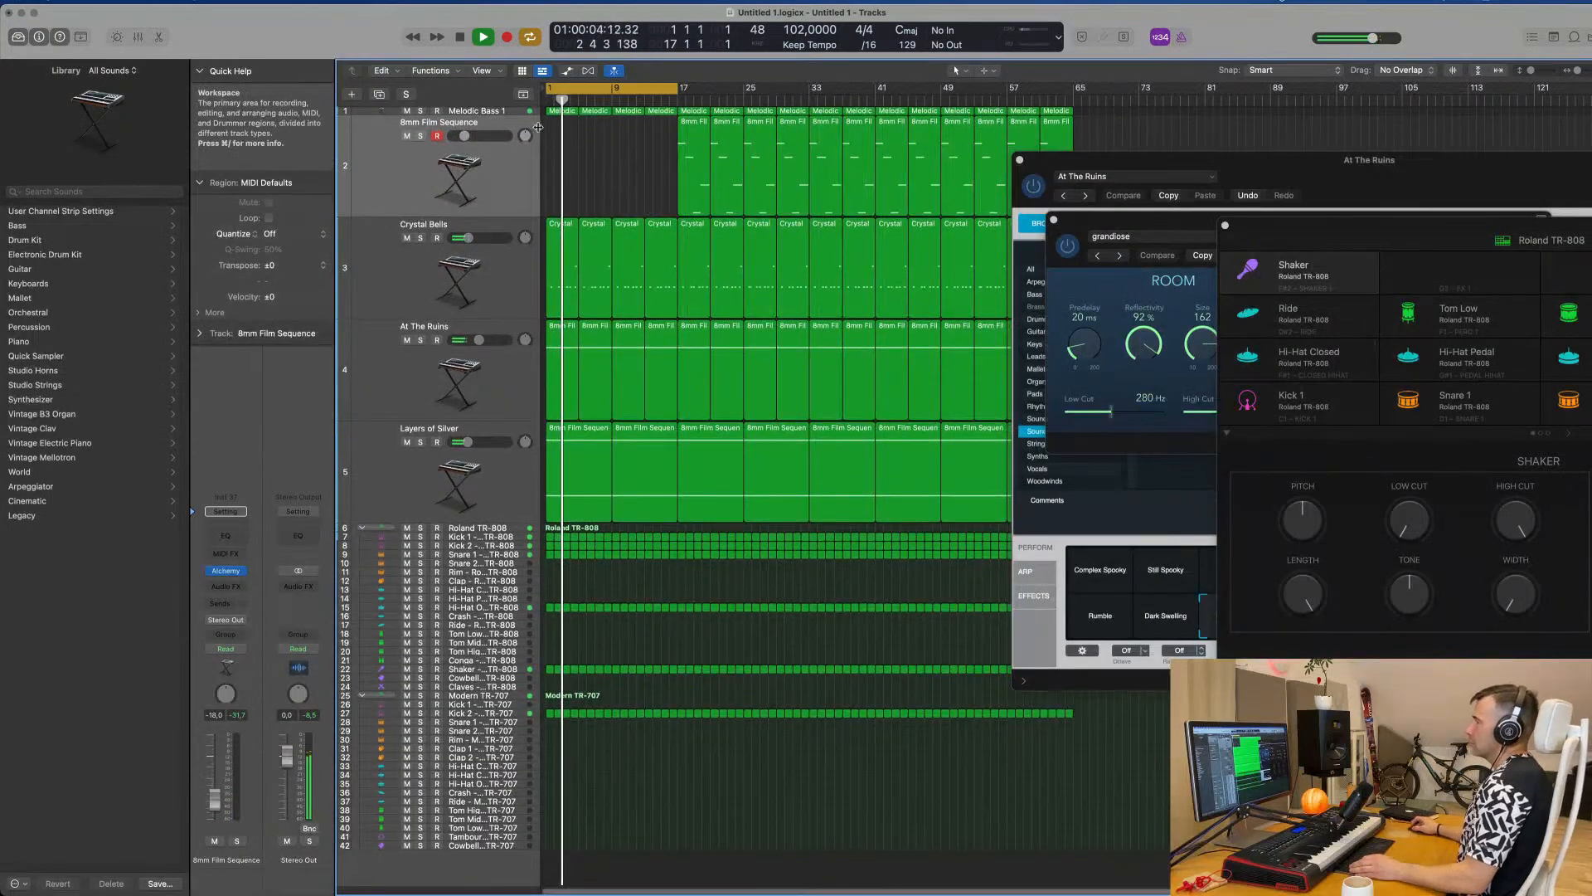
Select the Melodic Bass 1 track and enlarge its height with Track Zoom.
{"action": "left_click", "coordinate": [509, 113]}
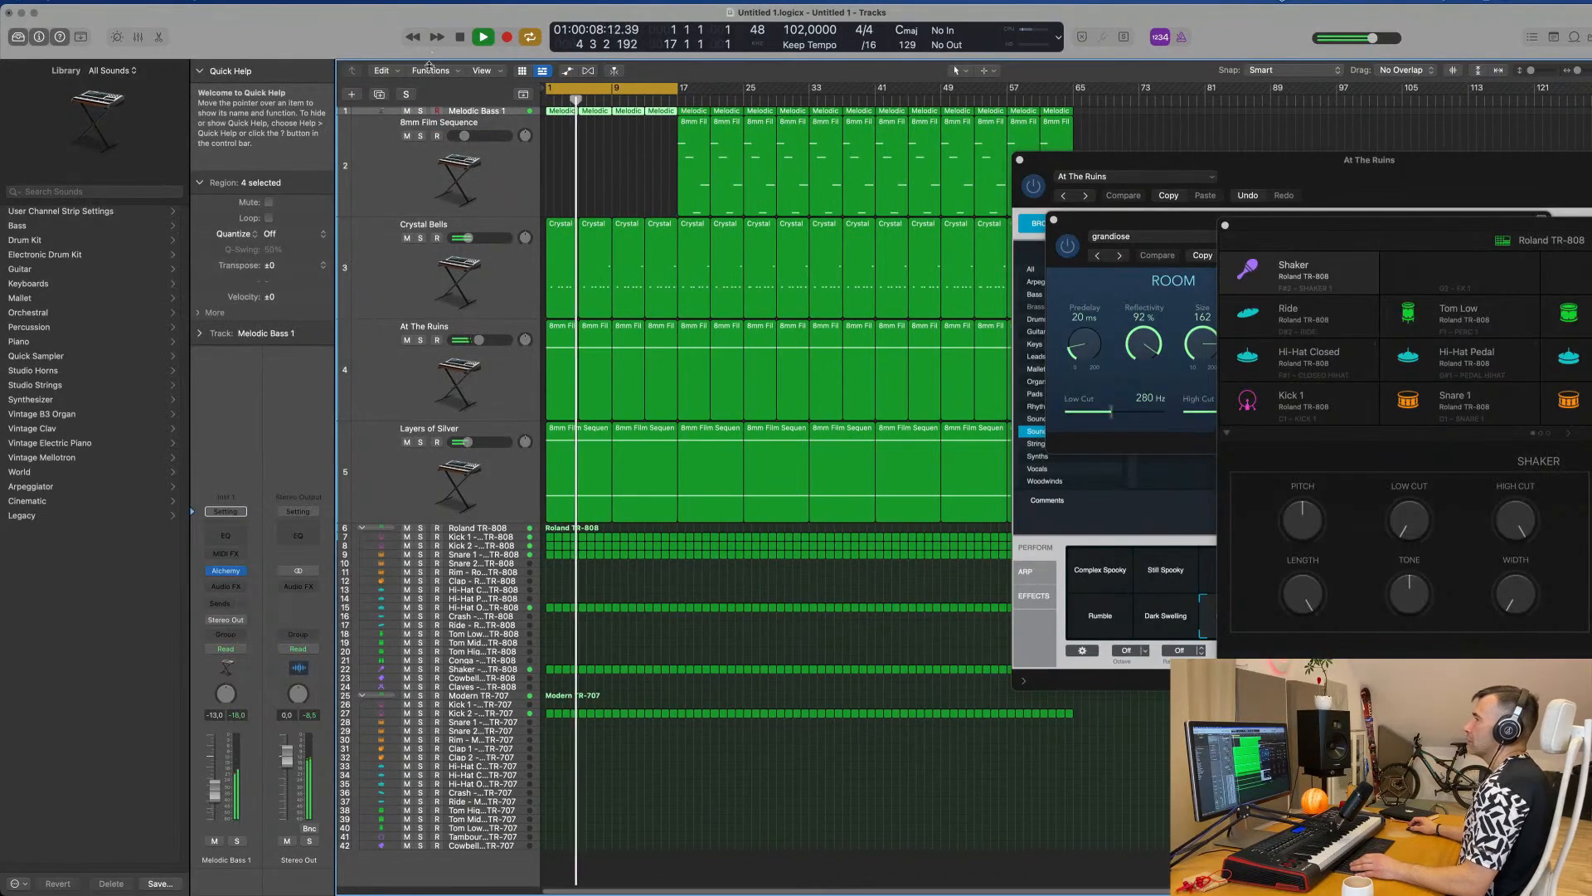
{"action": "key", "text": "ctrl+alt+super+t"}
{"action": "left_click", "coordinate": [174, 77]}
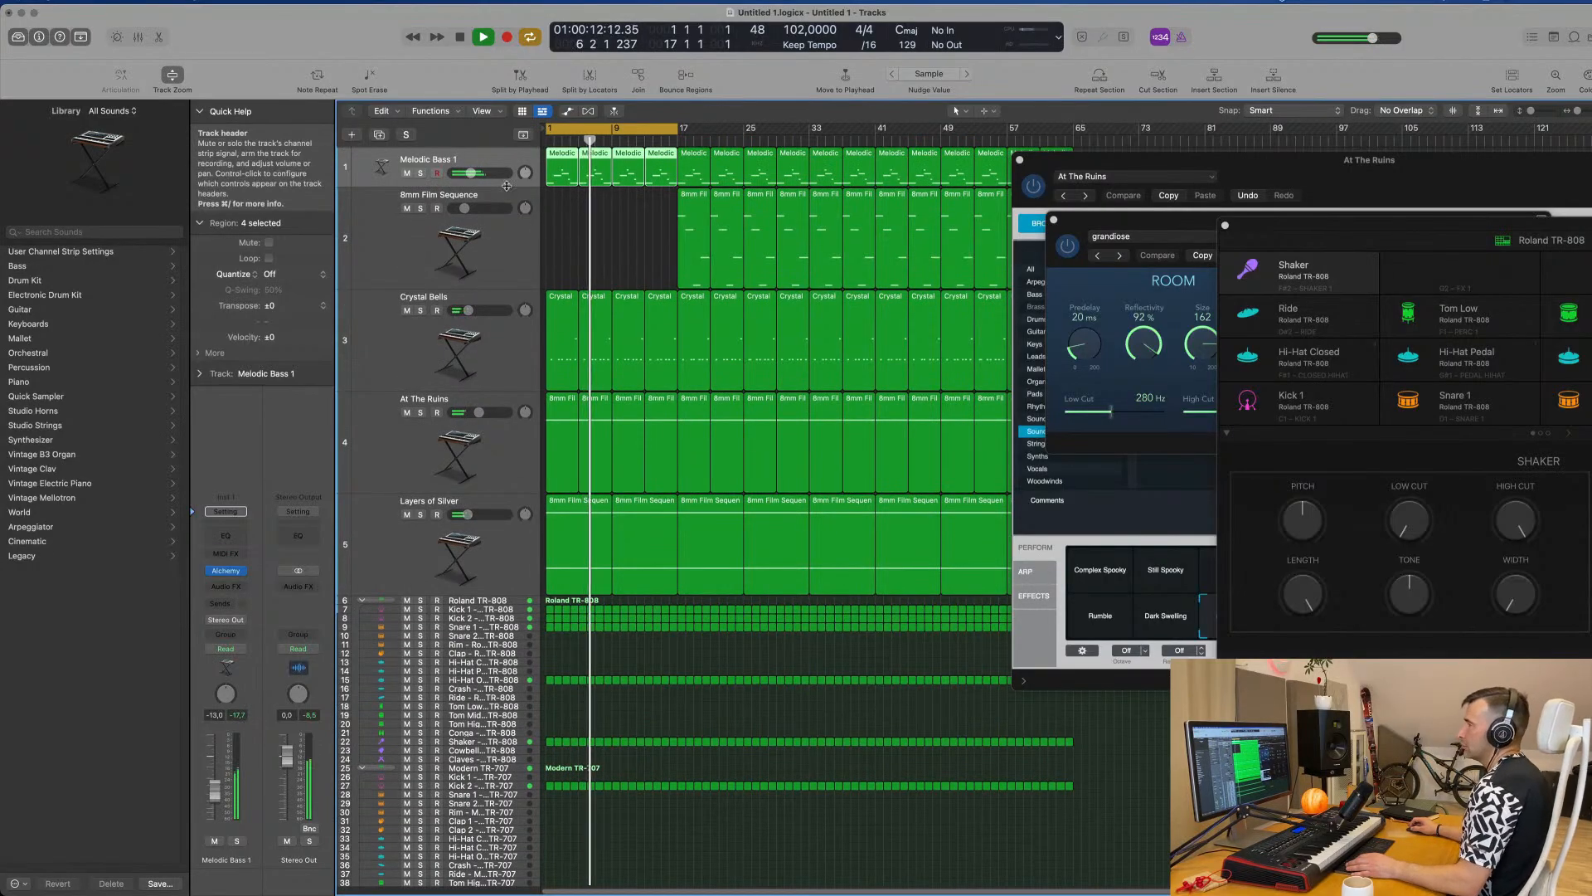
{"action": "left_click_drag", "start_coordinate": [503, 187], "coordinate": [509, 287]}
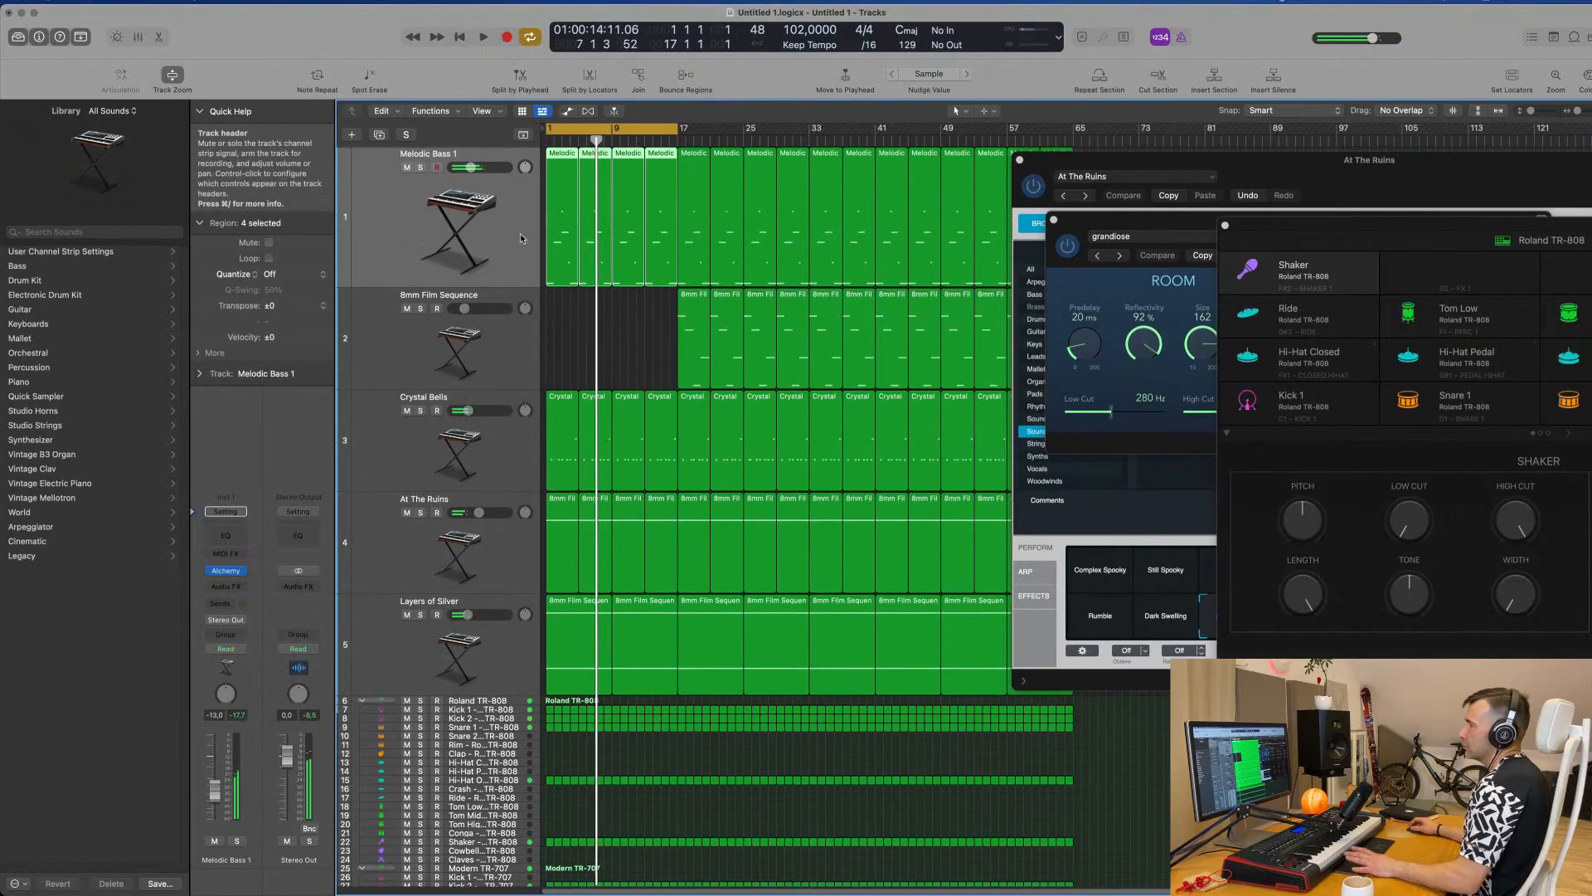
Restart playback from bar 1 and adjust the Melodic Bass 1 Alchemy cutoff to about 12.8%.
{"action": "key", "text": "space"}
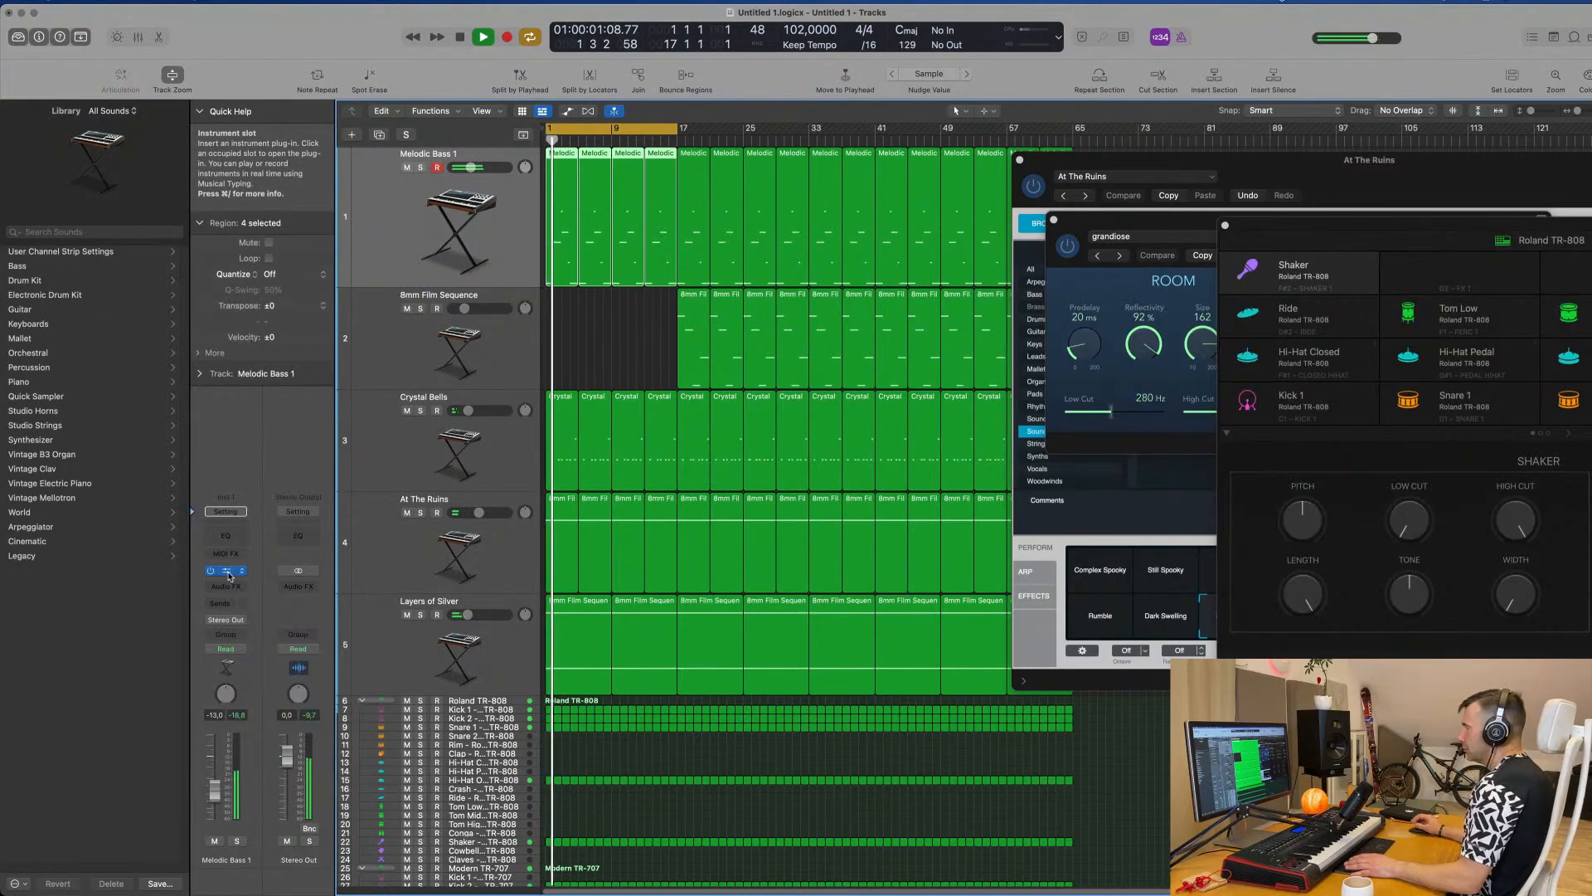
{"action": "left_click_drag", "start_coordinate": [999, 260], "coordinate": [1060, 218]}
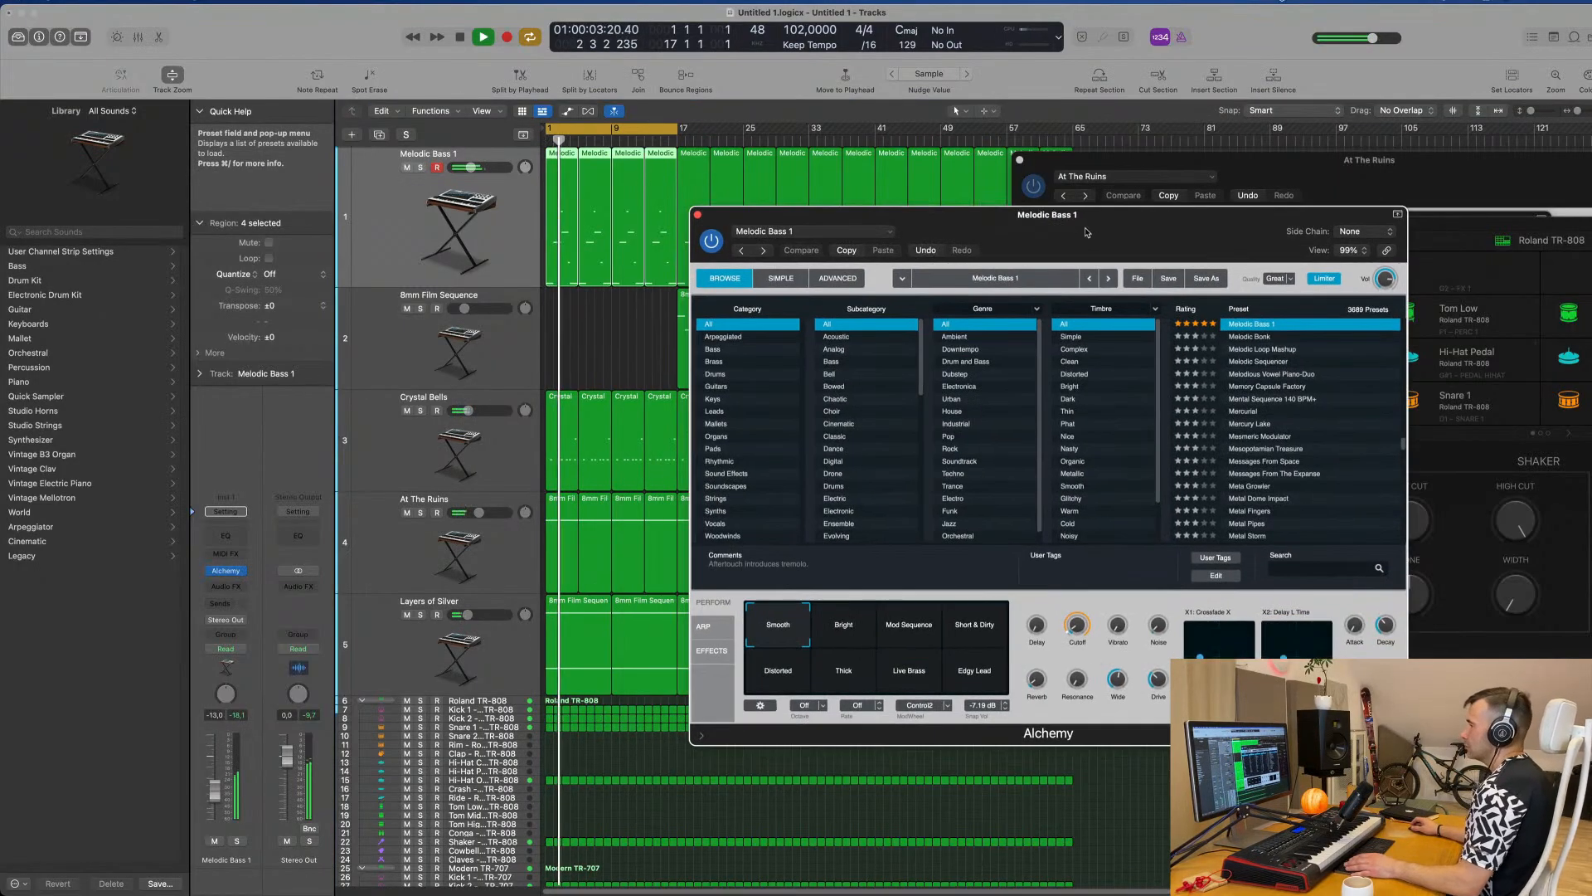
{"action": "mouse_move", "coordinate": [1076, 631]}
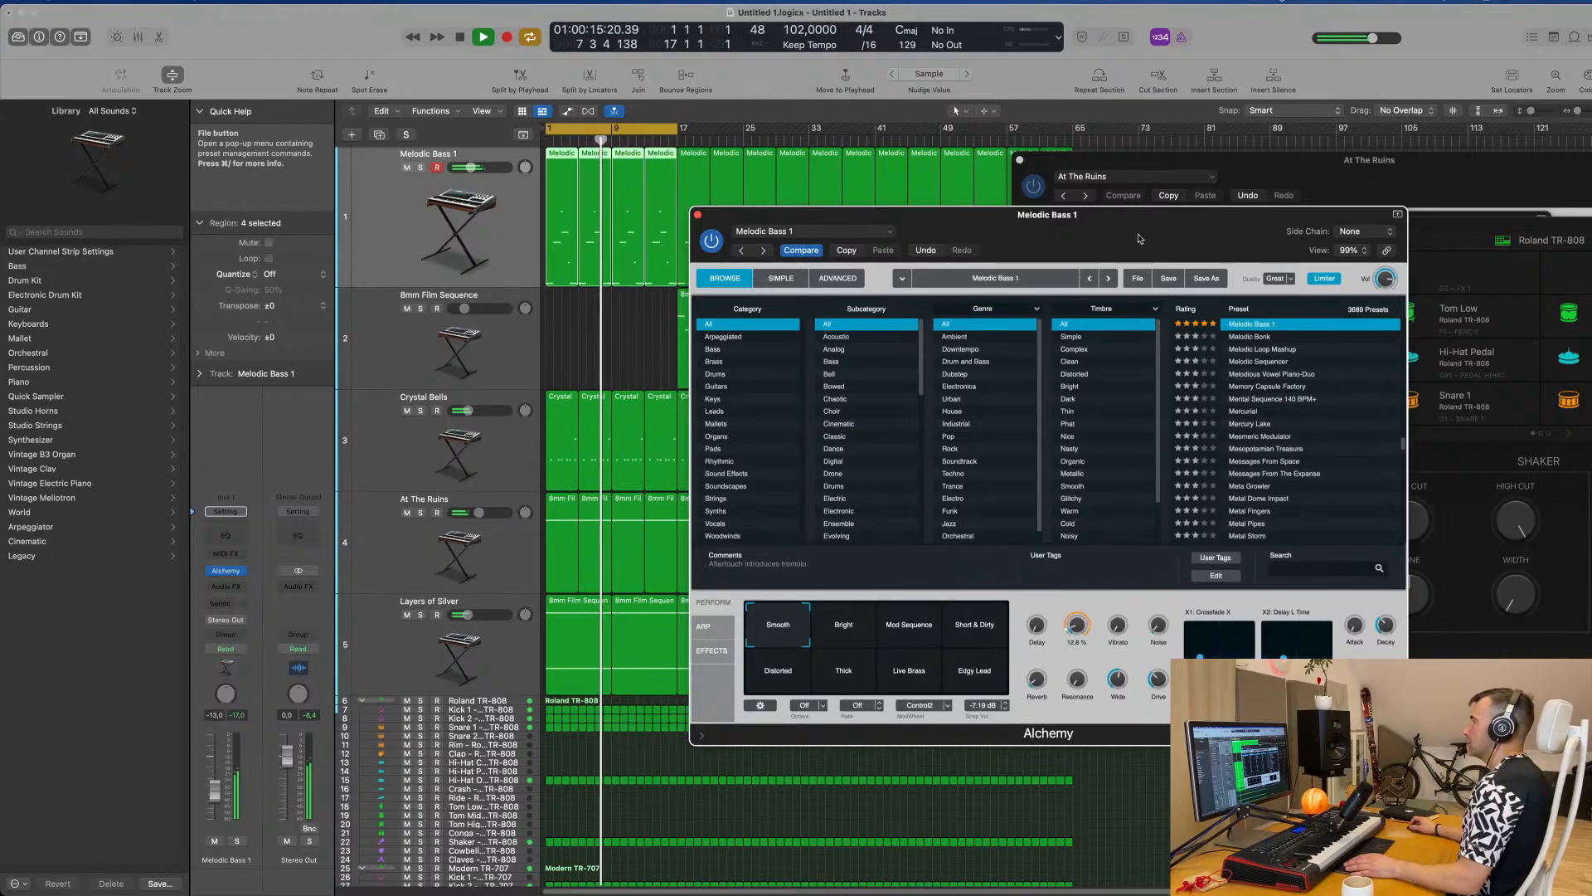
{"action": "left_click_drag", "start_coordinate": [1121, 243], "coordinate": [1050, 297]}
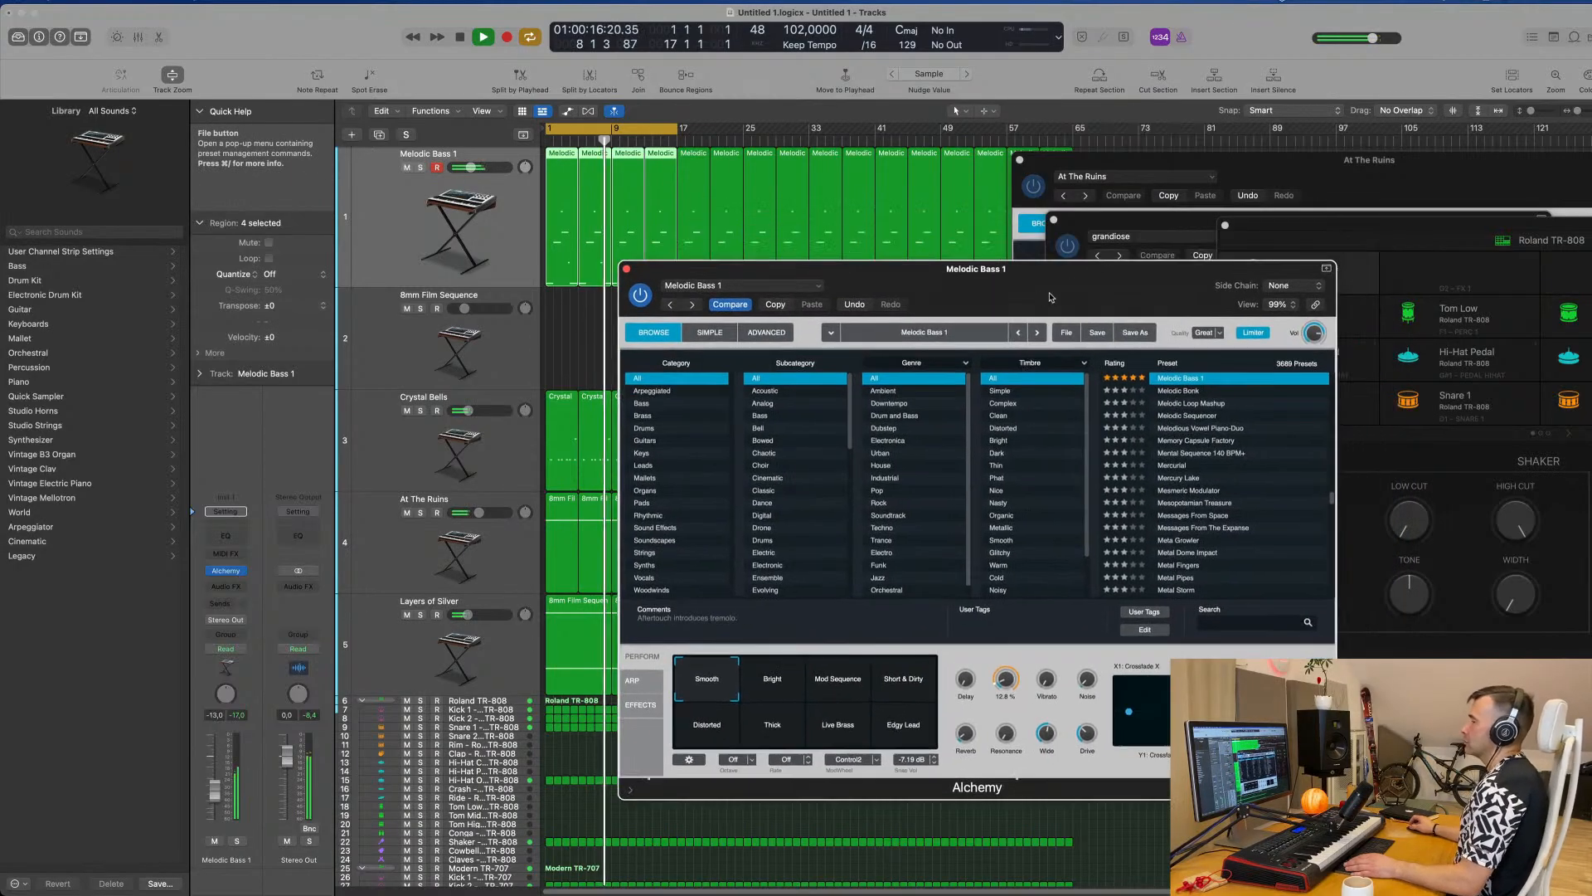
{"action": "left_click", "coordinate": [626, 268]}
Listen through the opening 16 bars and examine the arrangement at a closer zoom.
{"action": "scroll", "coordinate": [618, 322], "scroll_direction": "down", "scroll_amount": 1}
{"action": "scroll", "coordinate": [617, 332], "scroll_direction": "up", "scroll_amount": 1}
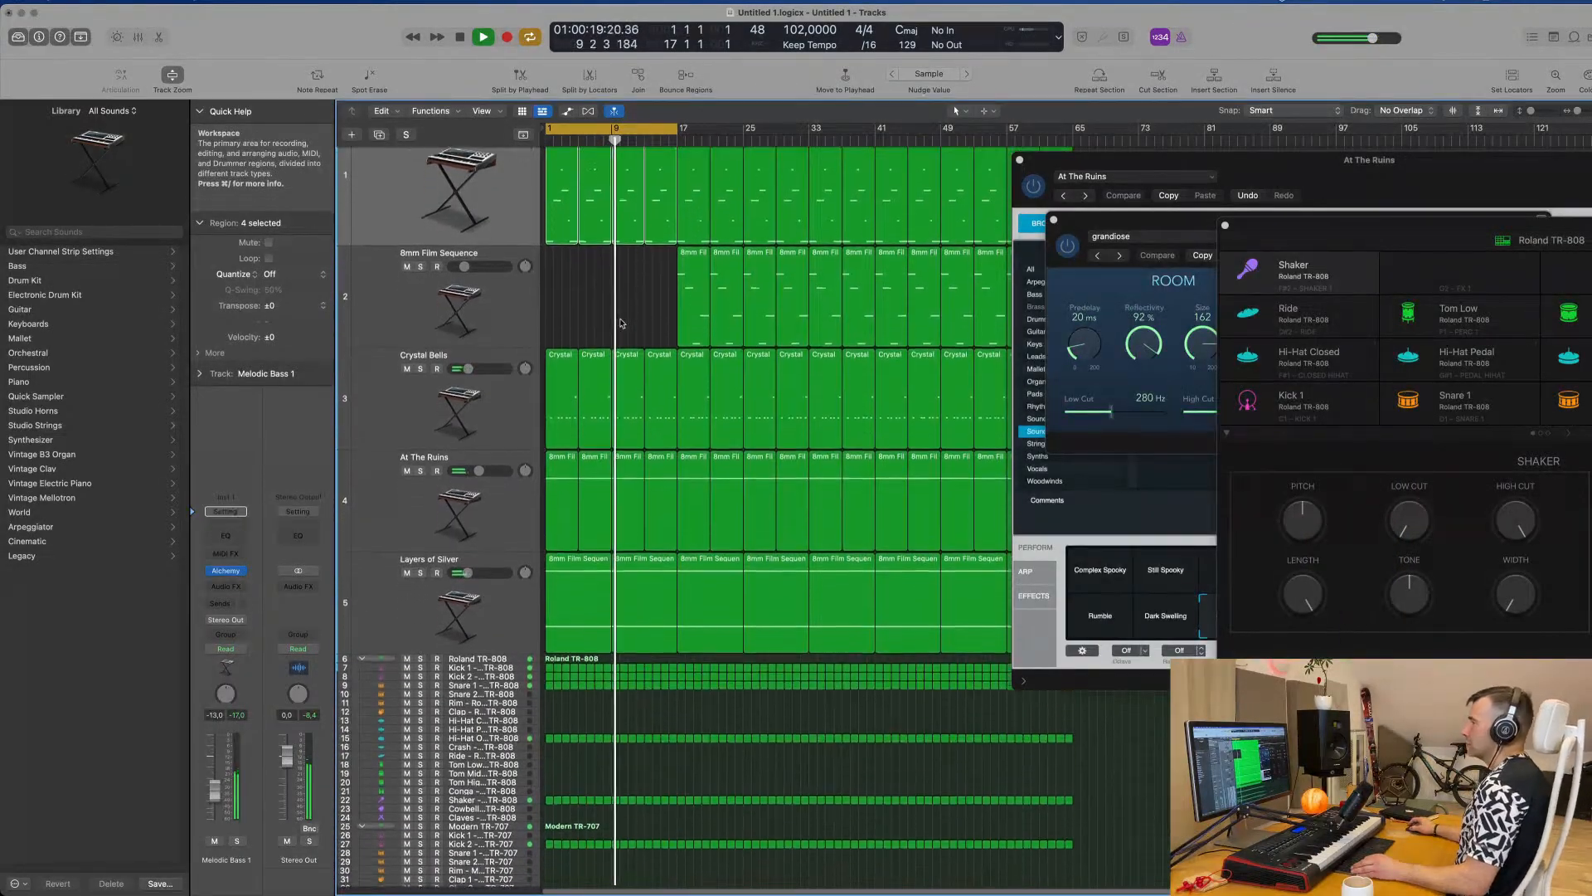
{"action": "scroll", "coordinate": [618, 347], "scroll_direction": "up", "scroll_amount": 3}
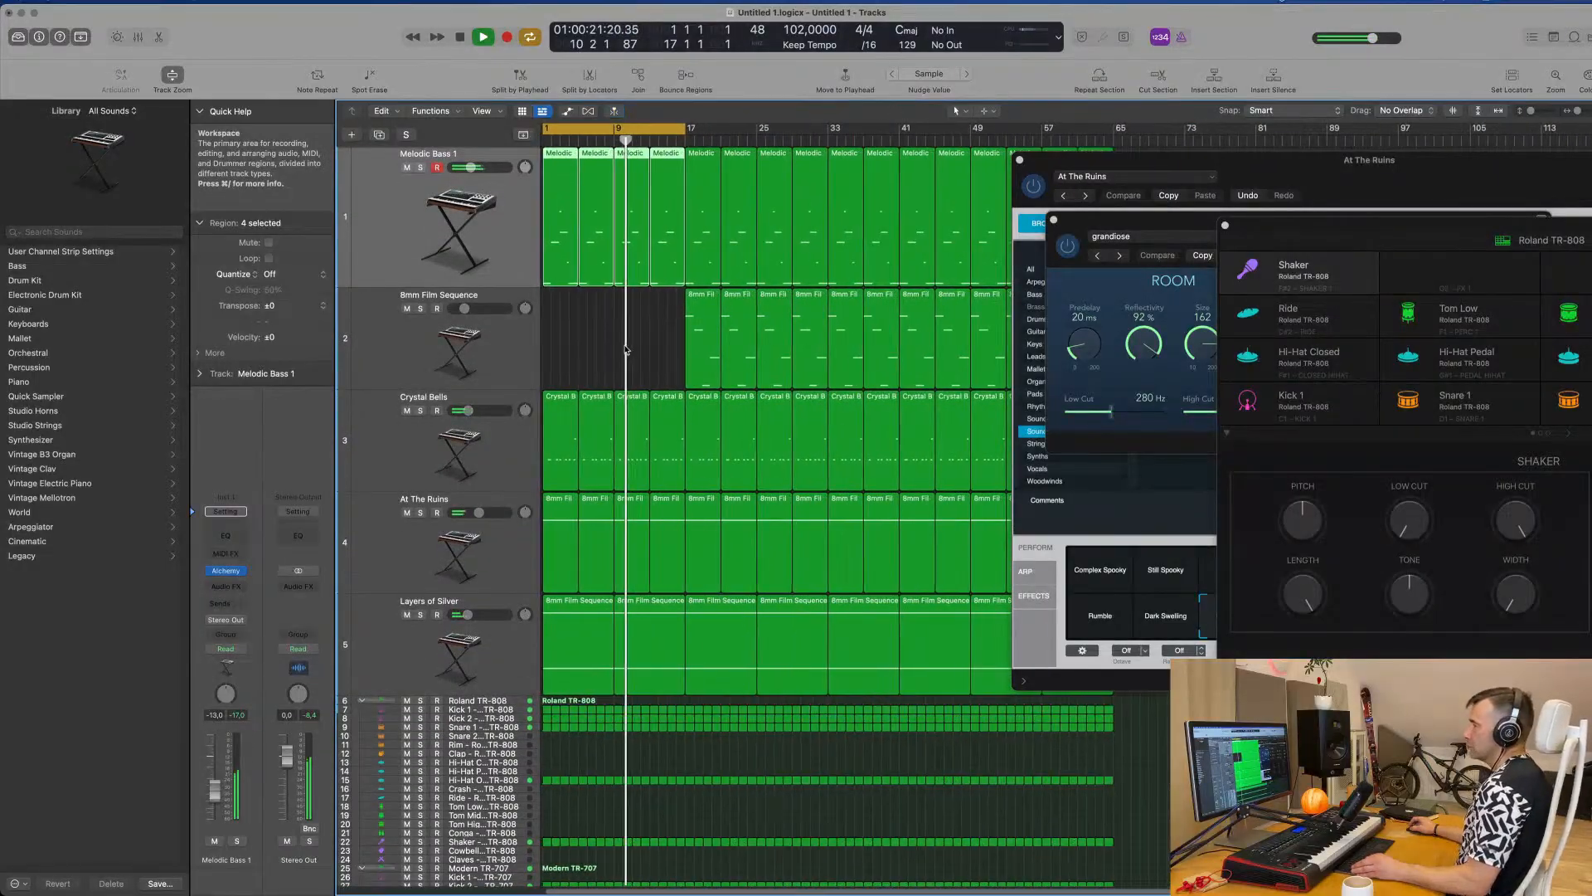
{"action": "left_click", "coordinate": [628, 349]}
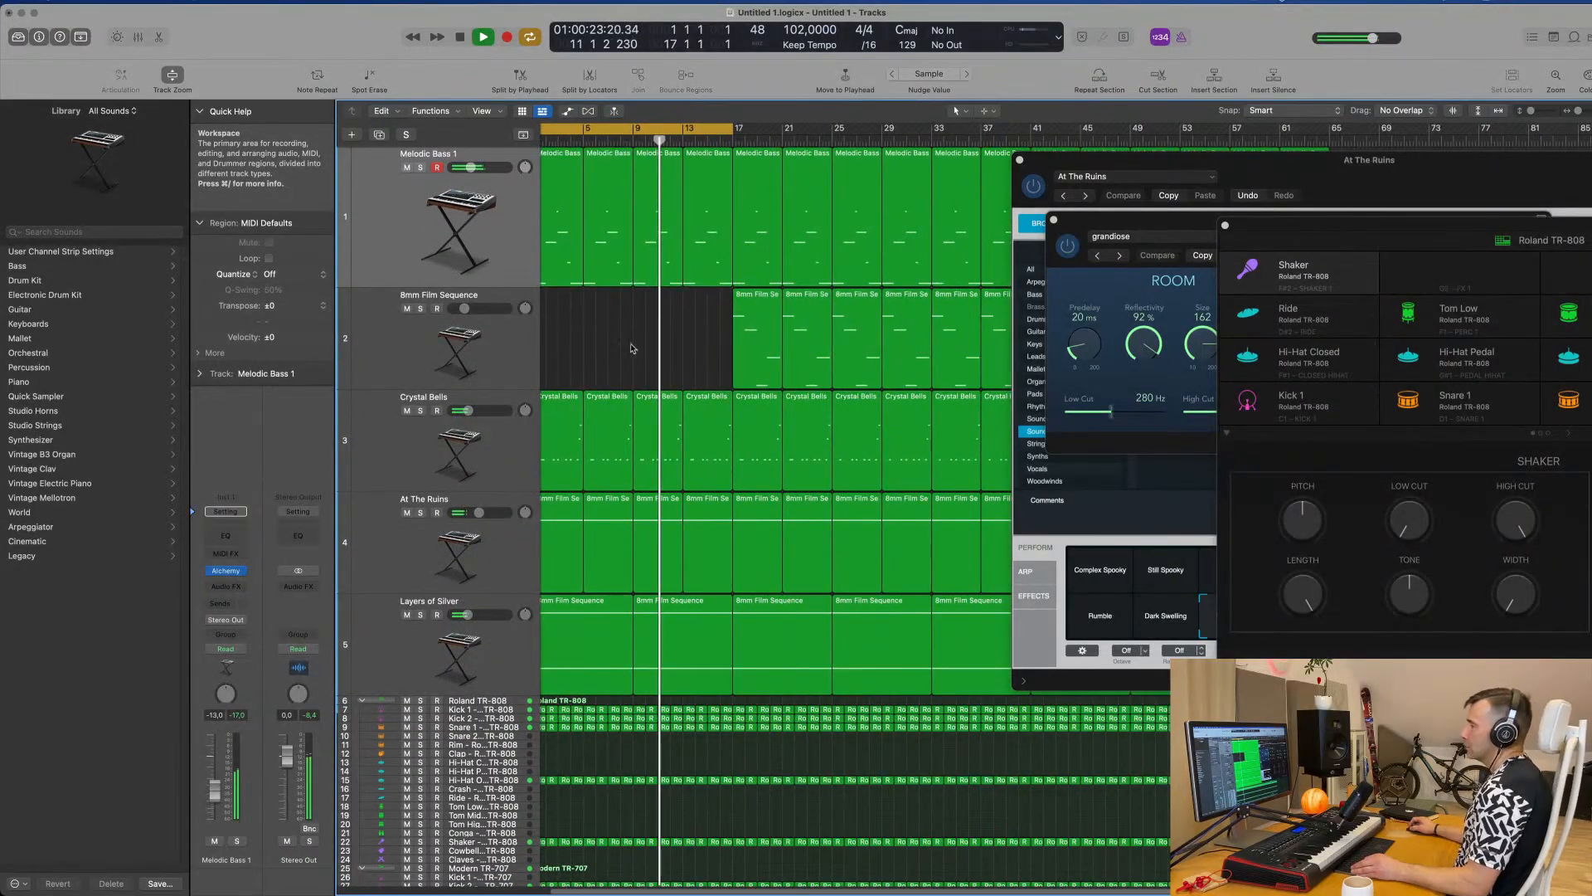
{"action": "scroll", "coordinate": [631, 349], "scroll_direction": "down", "scroll_amount": 1}
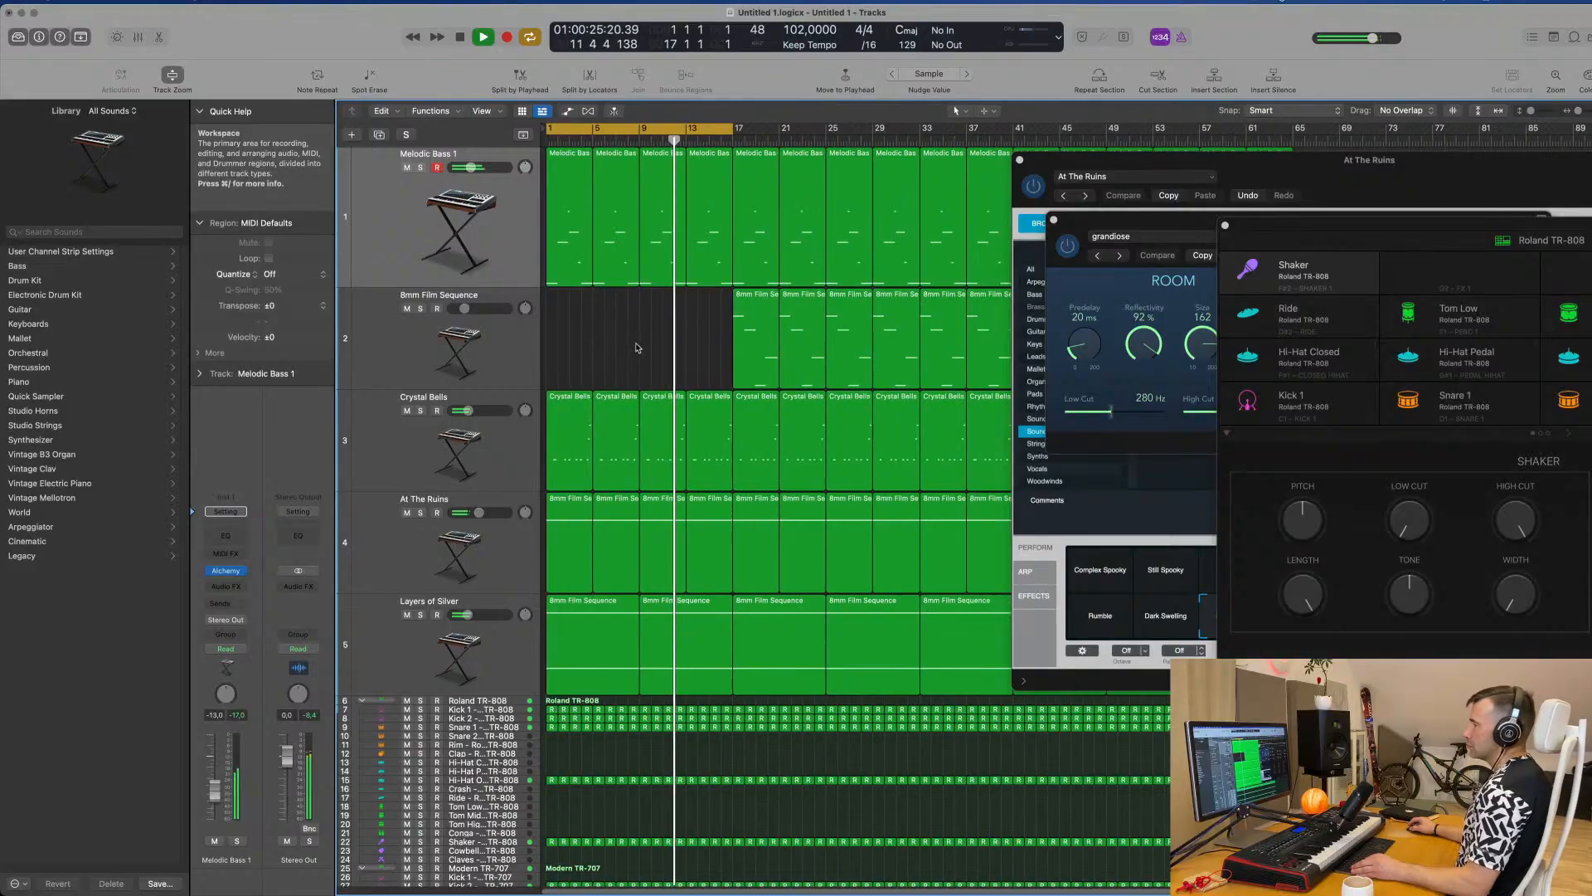
{"action": "scroll", "coordinate": [638, 344], "scroll_direction": "down", "scroll_amount": 2}
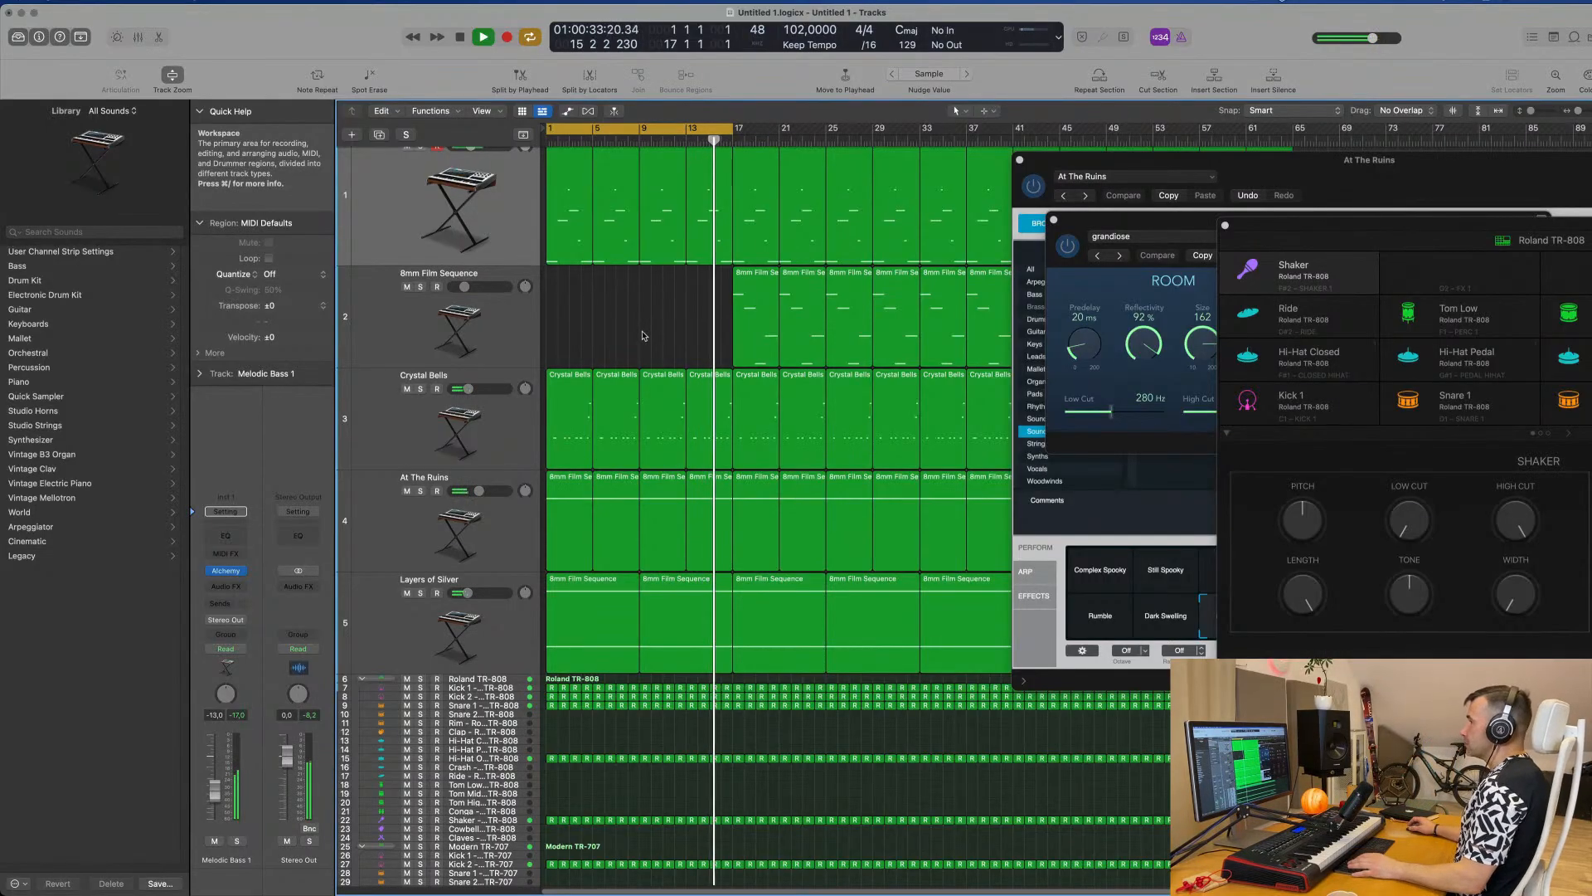
{"action": "scroll", "coordinate": [643, 333], "scroll_direction": "right", "scroll_amount": 3}
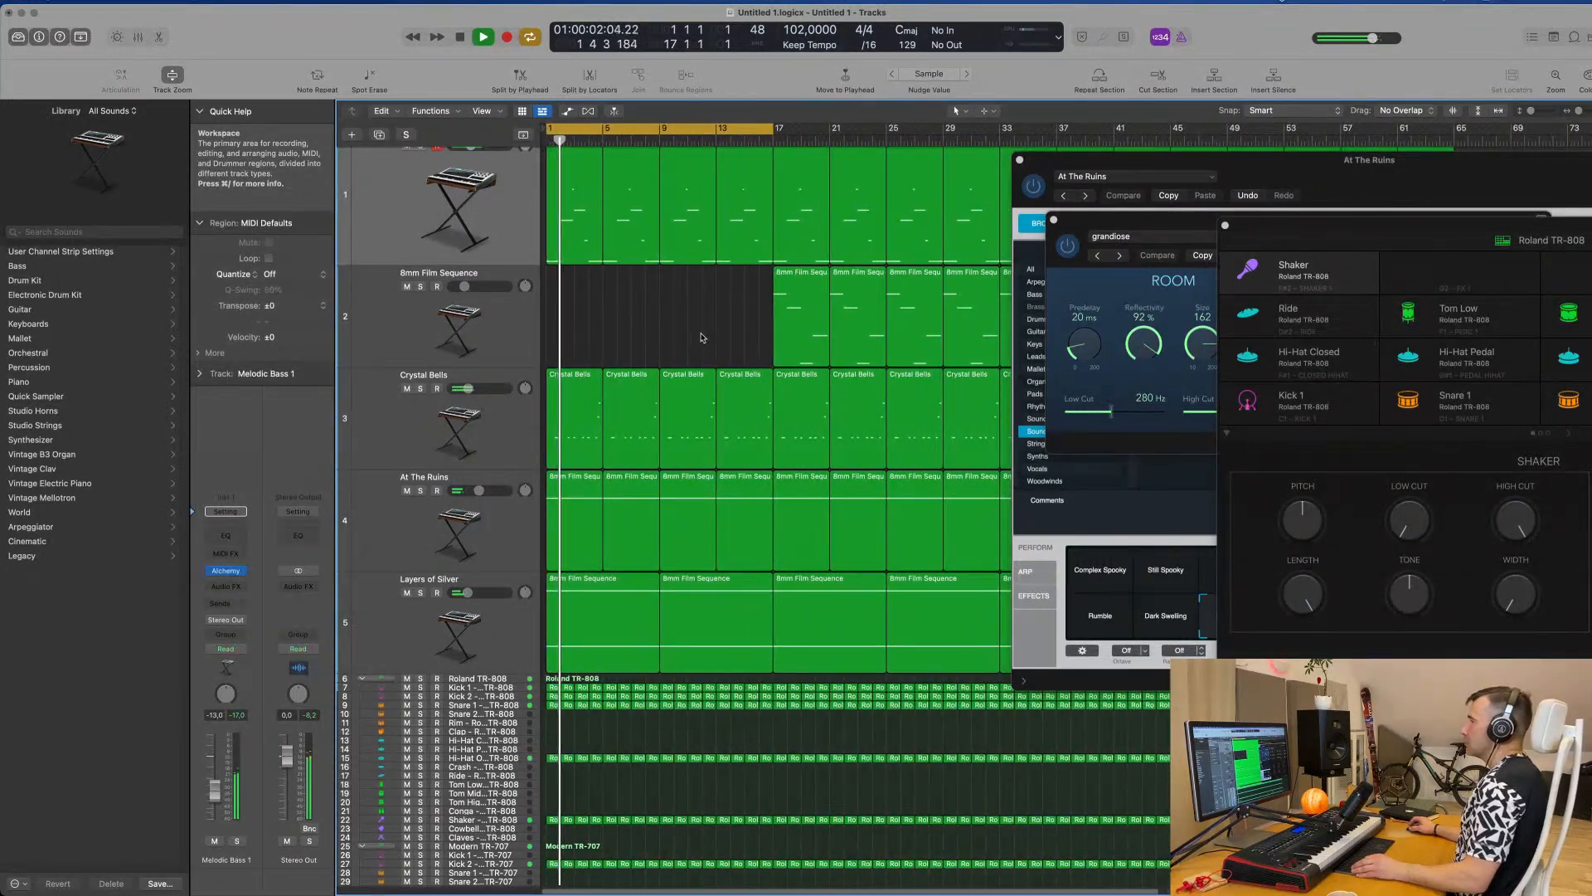
{"action": "scroll", "coordinate": [681, 335], "scroll_direction": "down", "scroll_amount": 1}
{"action": "scroll", "coordinate": [682, 336], "scroll_direction": "down", "scroll_amount": 1}
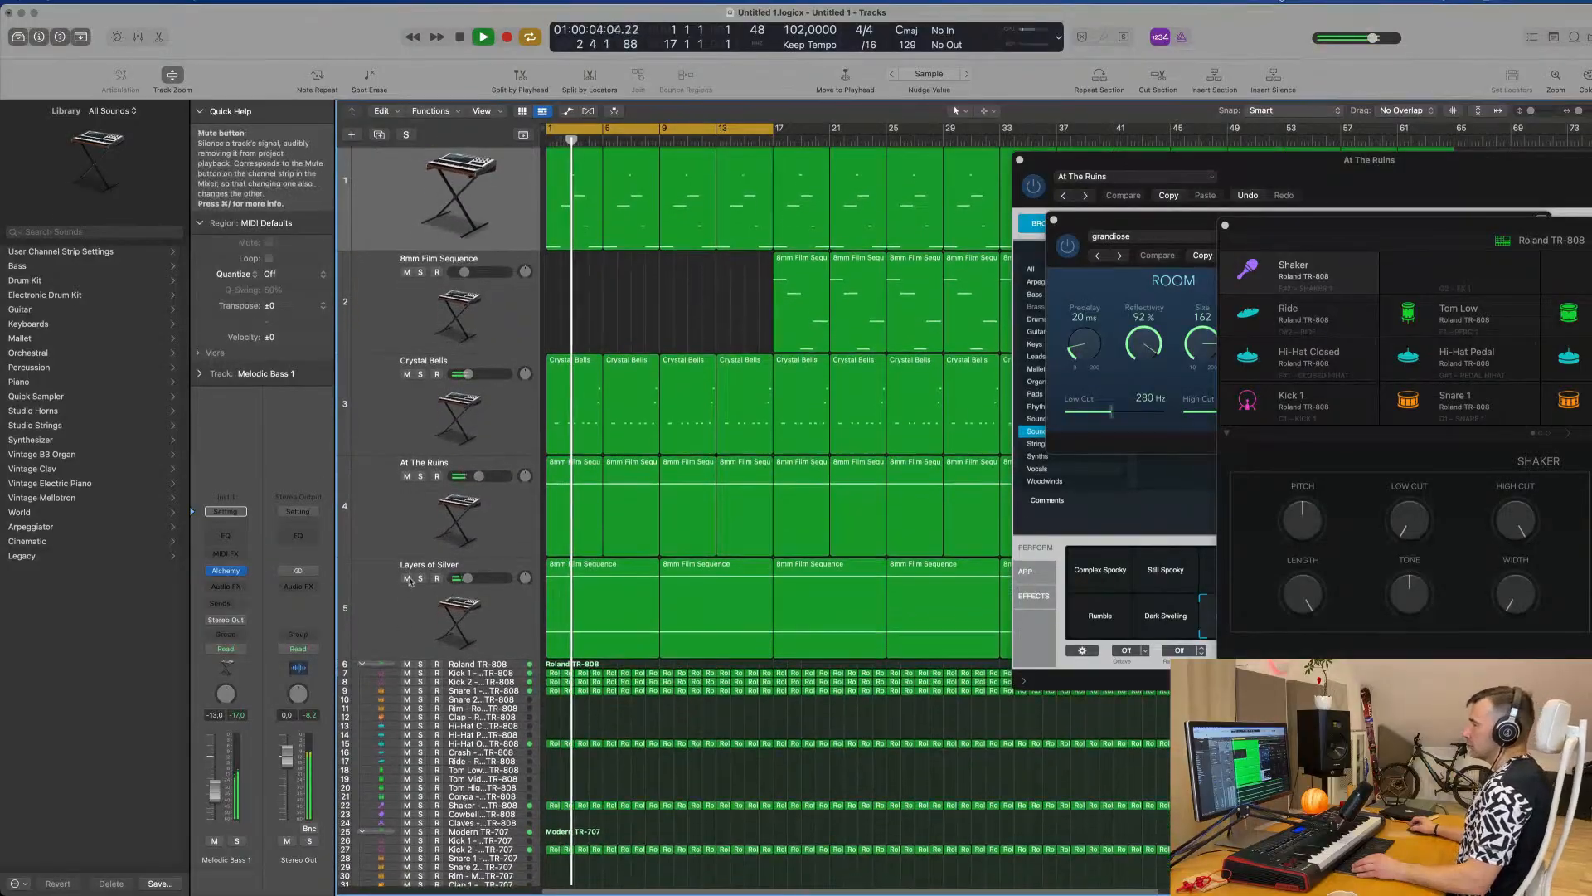
Briefly solo the Layers of Silver and At The Ruins tracks in turn to compare their sounds.
{"action": "left_click", "coordinate": [421, 580]}
{"action": "key", "text": "s"}
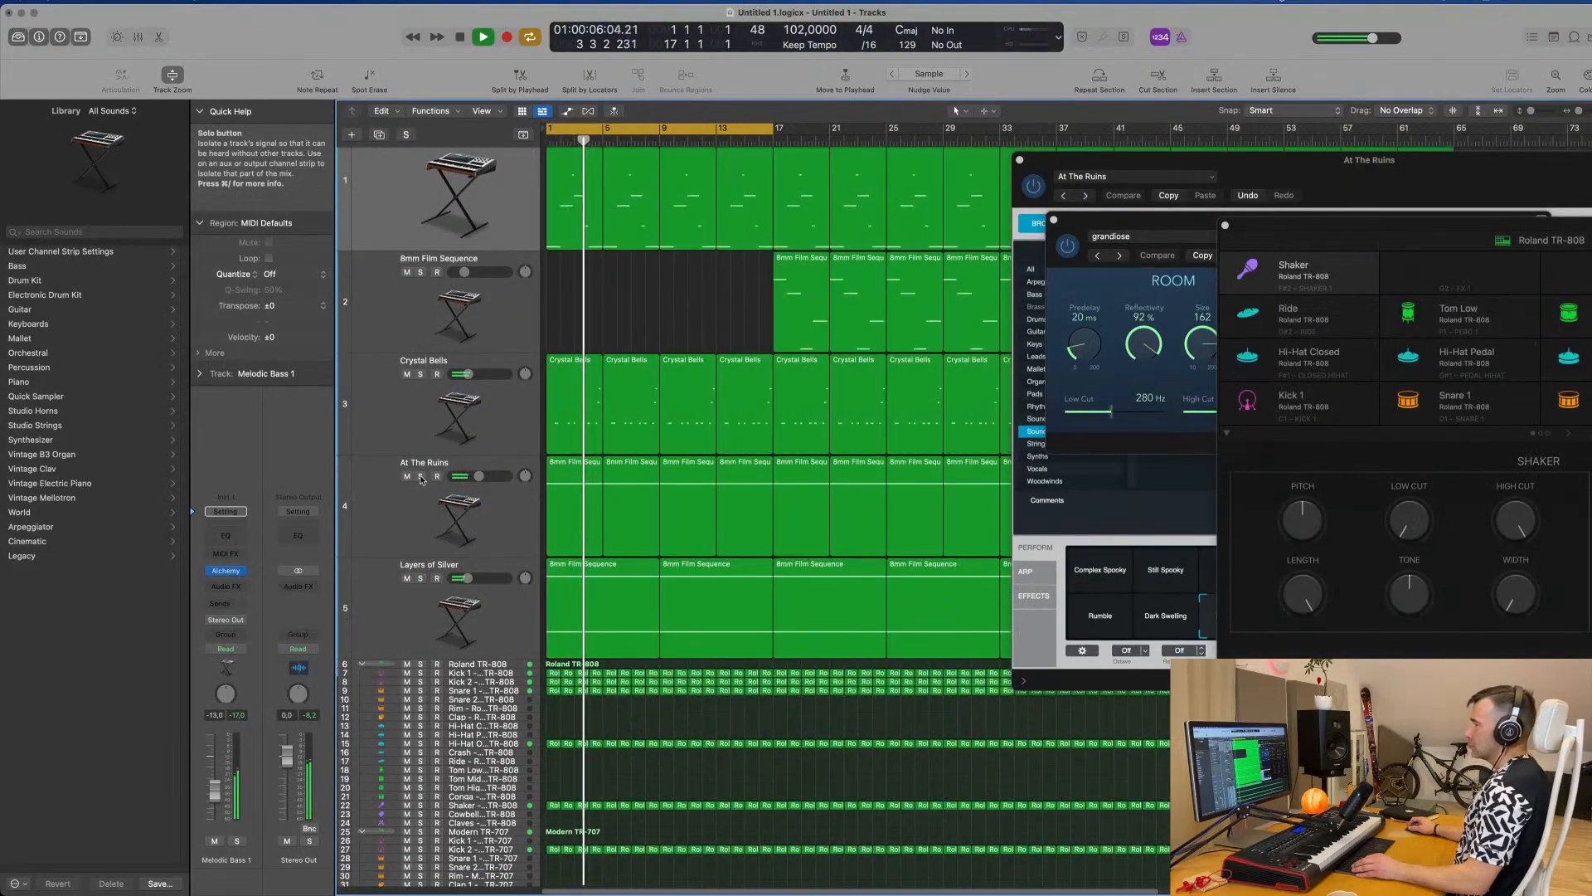
{"action": "key", "text": "s"}
{"action": "key", "text": "s"}
Add a Channel EQ to At The Ruins with a low cut at 402 Hz and raise the track volume to about −3.4 dB.
{"action": "left_click", "coordinate": [410, 504]}
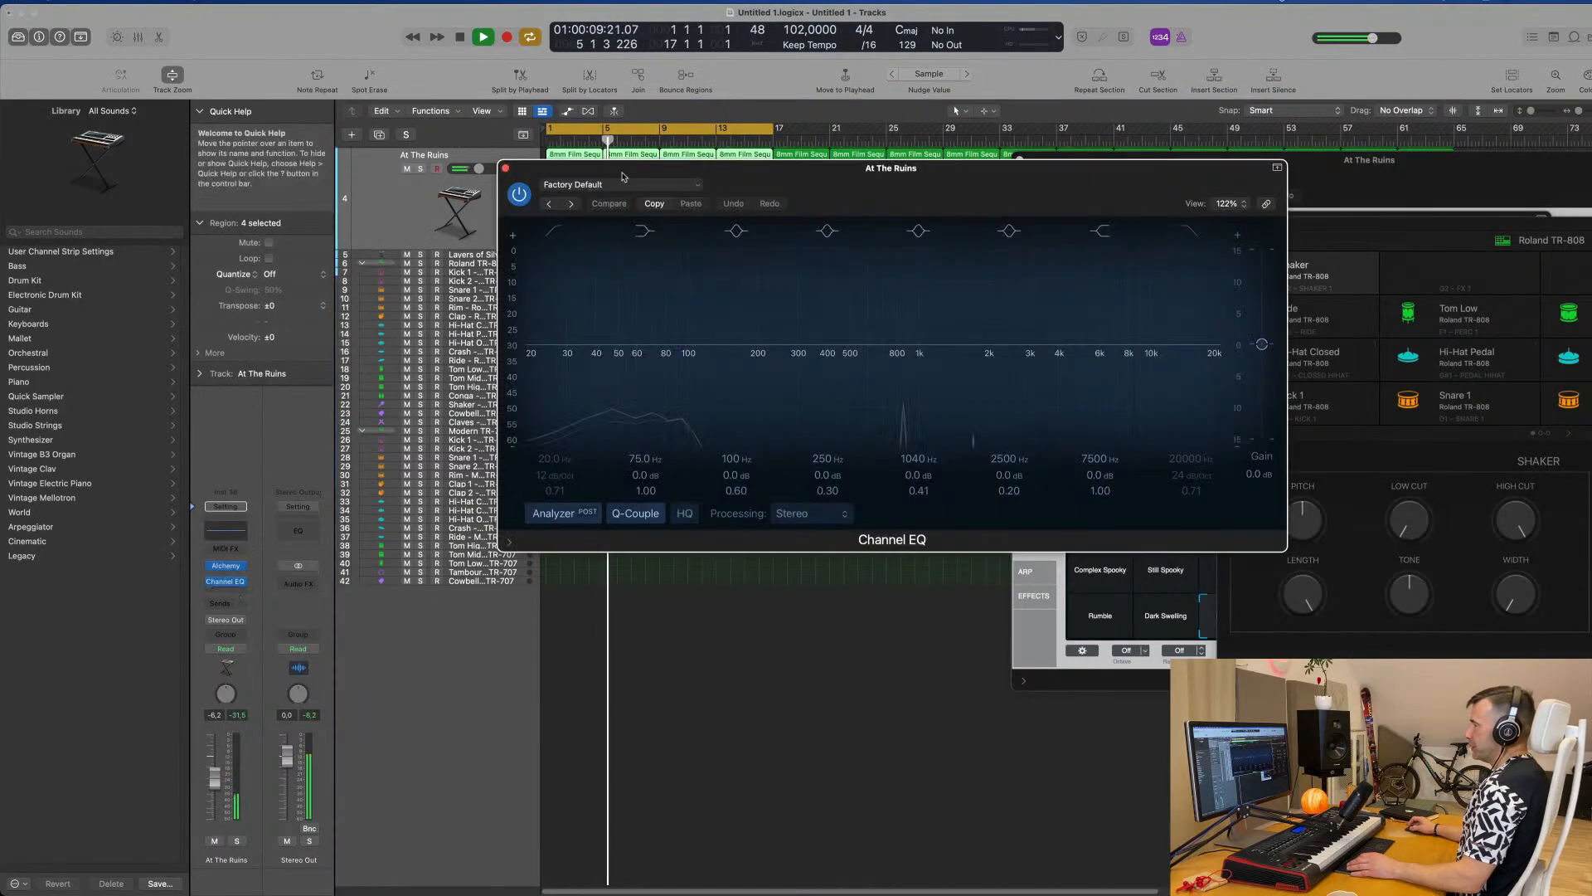
{"action": "left_click", "coordinate": [556, 232]}
{"action": "left_click_drag", "start_coordinate": [587, 332], "coordinate": [847, 316]}
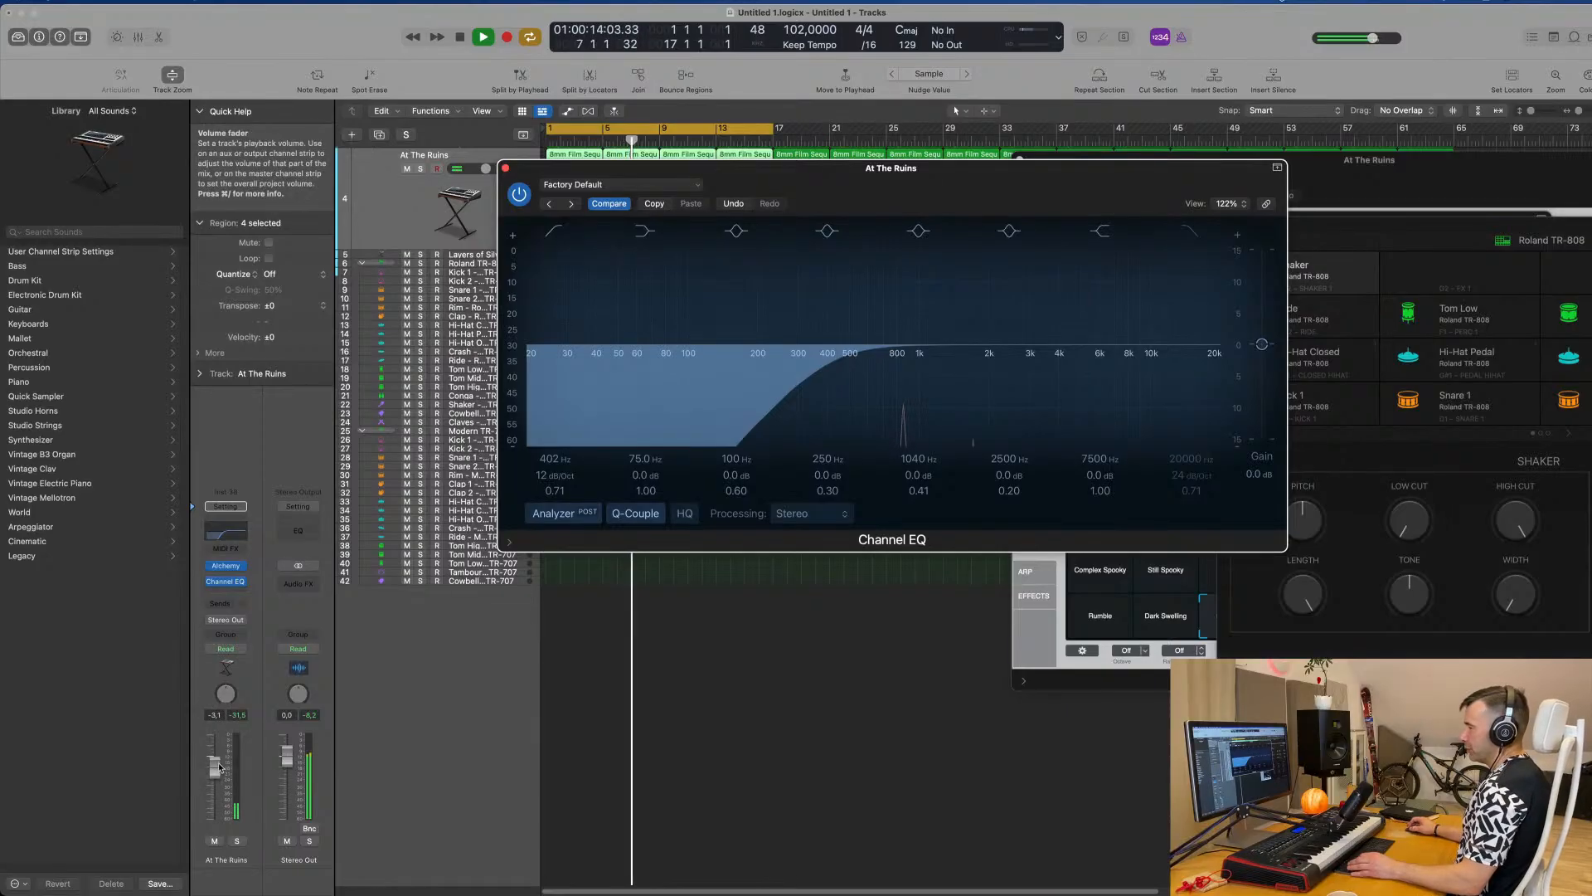
{"action": "left_click_drag", "start_coordinate": [219, 767], "coordinate": [219, 765]}
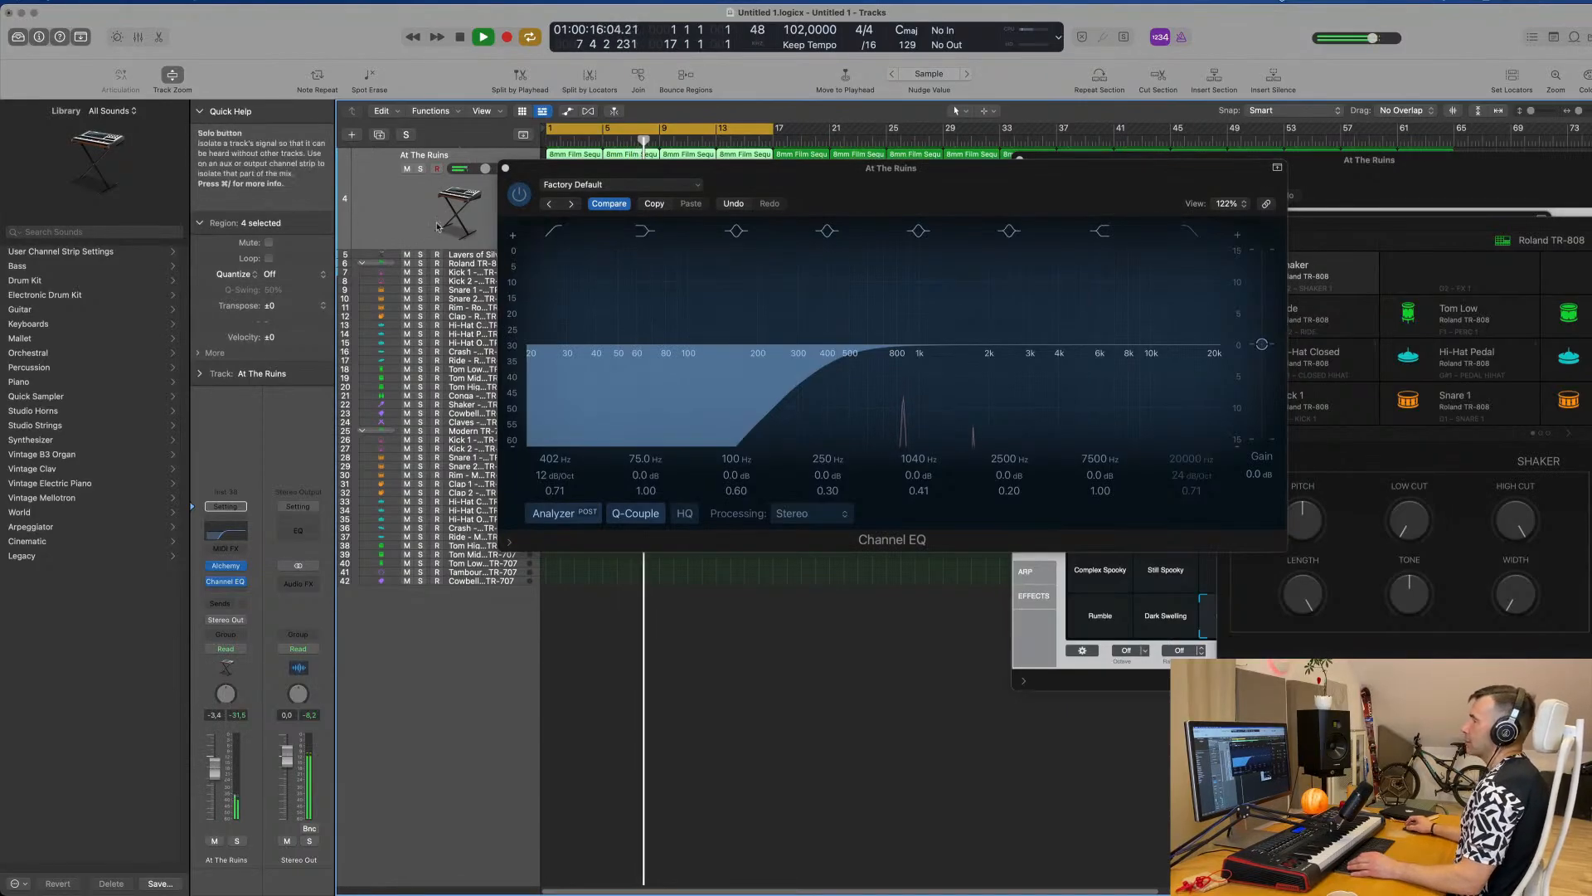
{"action": "left_click", "coordinate": [581, 168]}
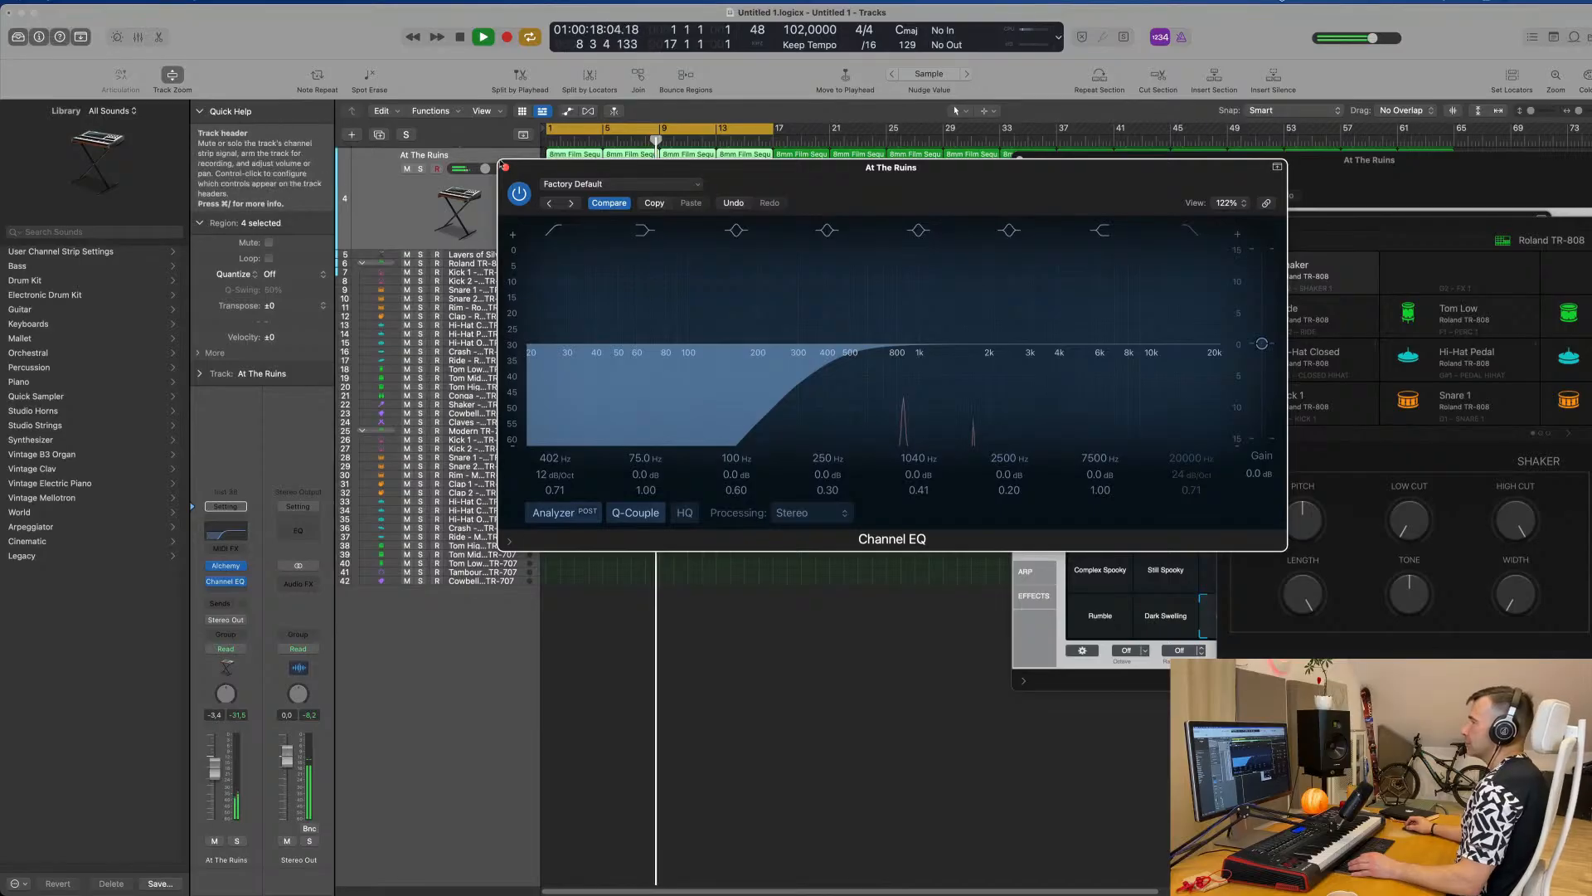
{"action": "left_click", "coordinate": [505, 168]}
Copy the bar 1 region of the TR-707 Kick 2 track down to the TR-707 Crash track.
{"action": "scroll", "coordinate": [687, 409], "scroll_direction": "up", "scroll_amount": 3}
{"action": "scroll", "coordinate": [688, 410], "scroll_direction": "down", "scroll_amount": 2}
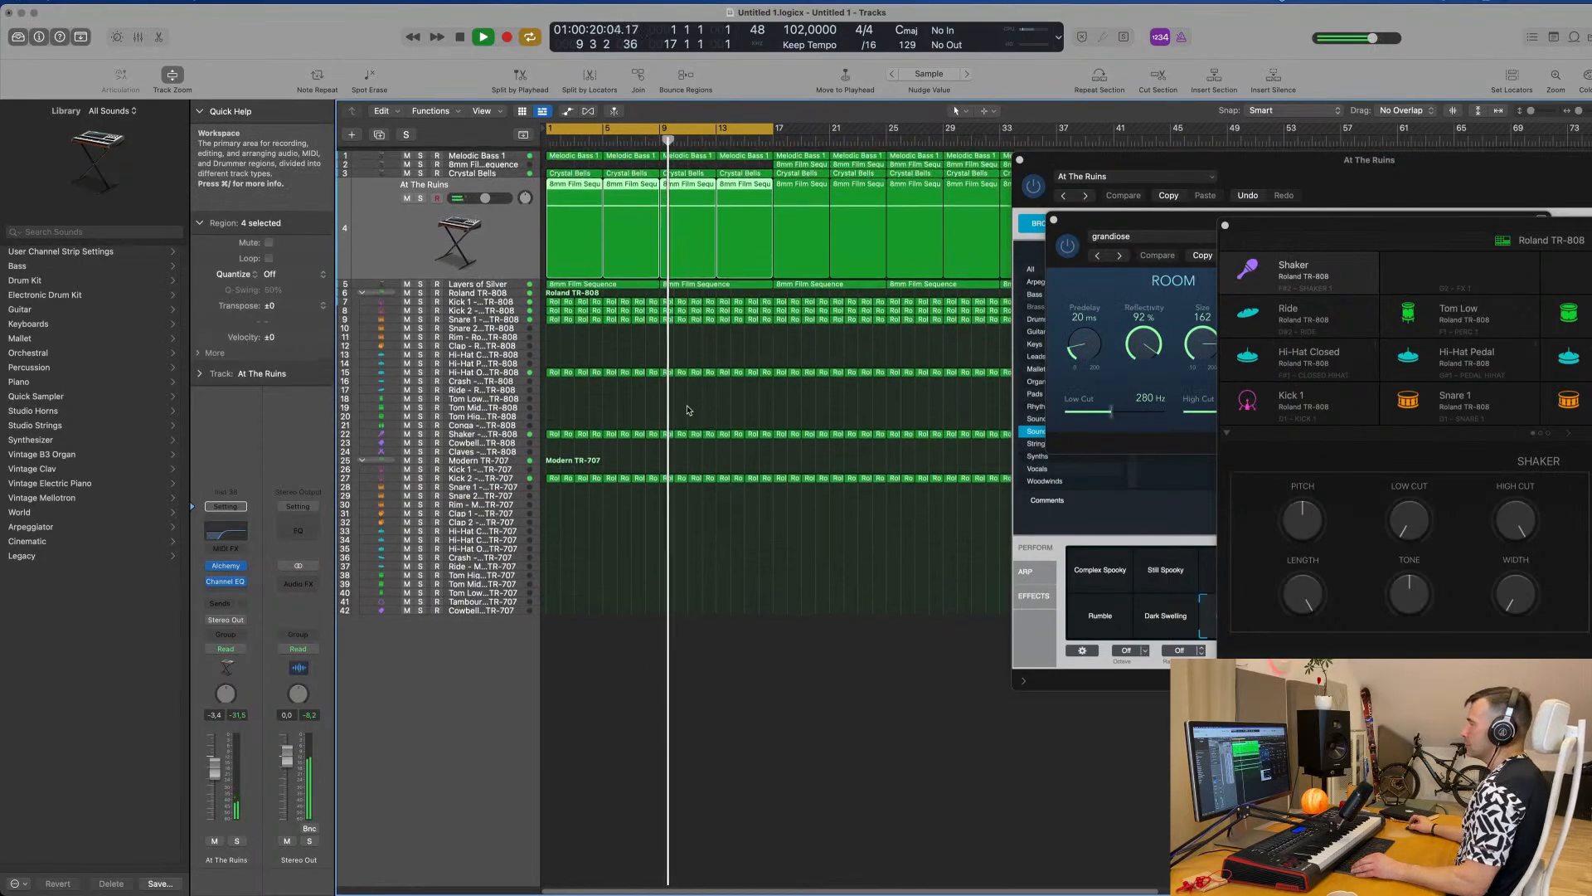
{"action": "left_click", "coordinate": [627, 576]}
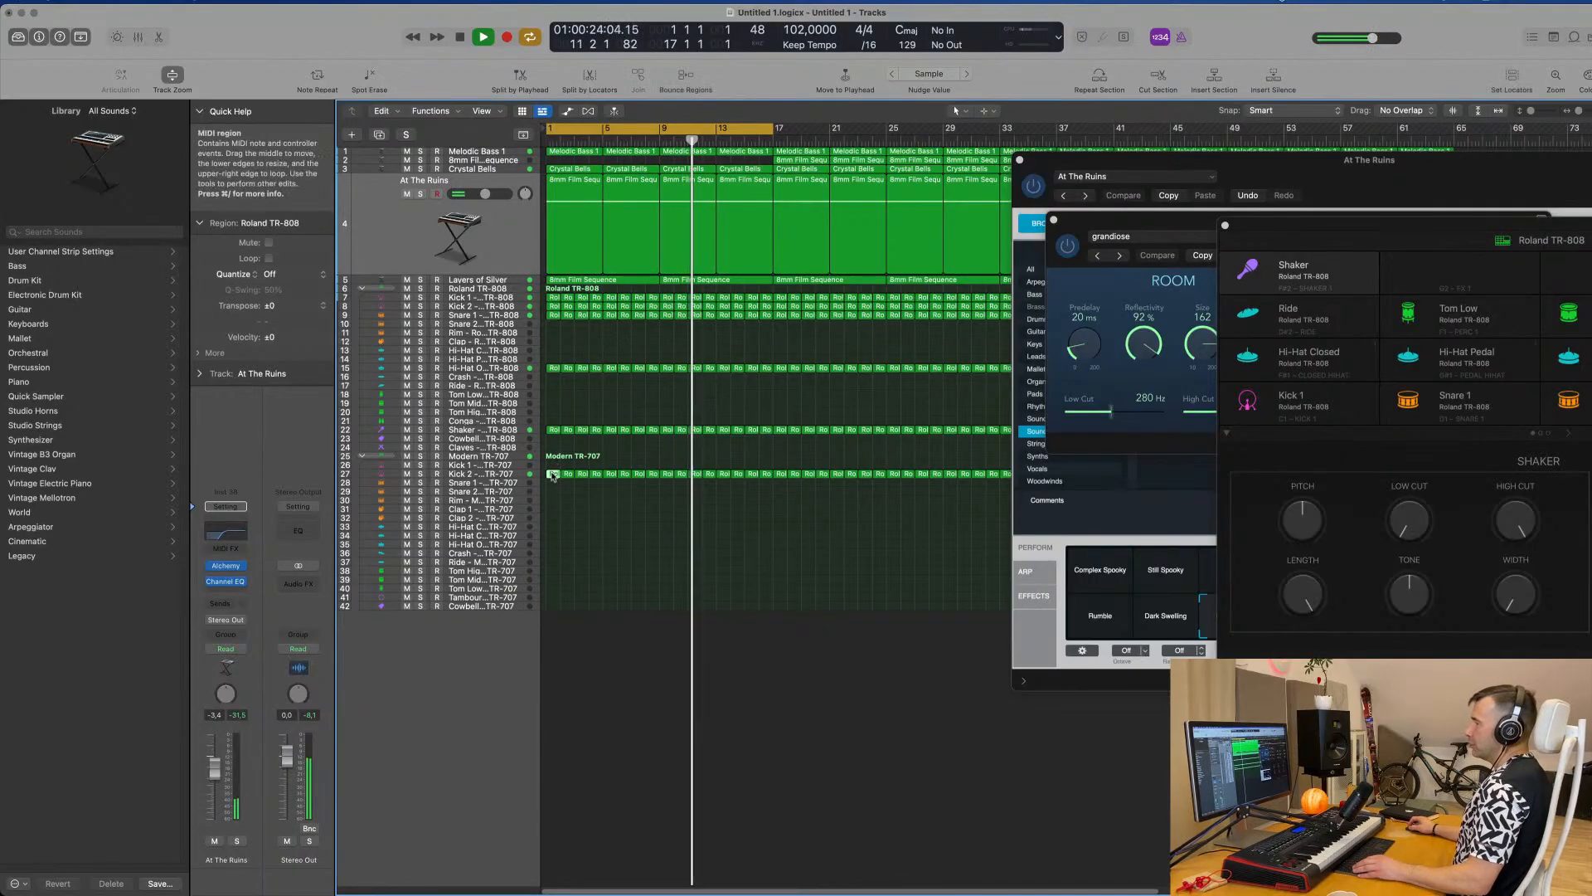
{"action": "left_click_drag", "start_coordinate": [550, 475], "coordinate": [553, 557]}
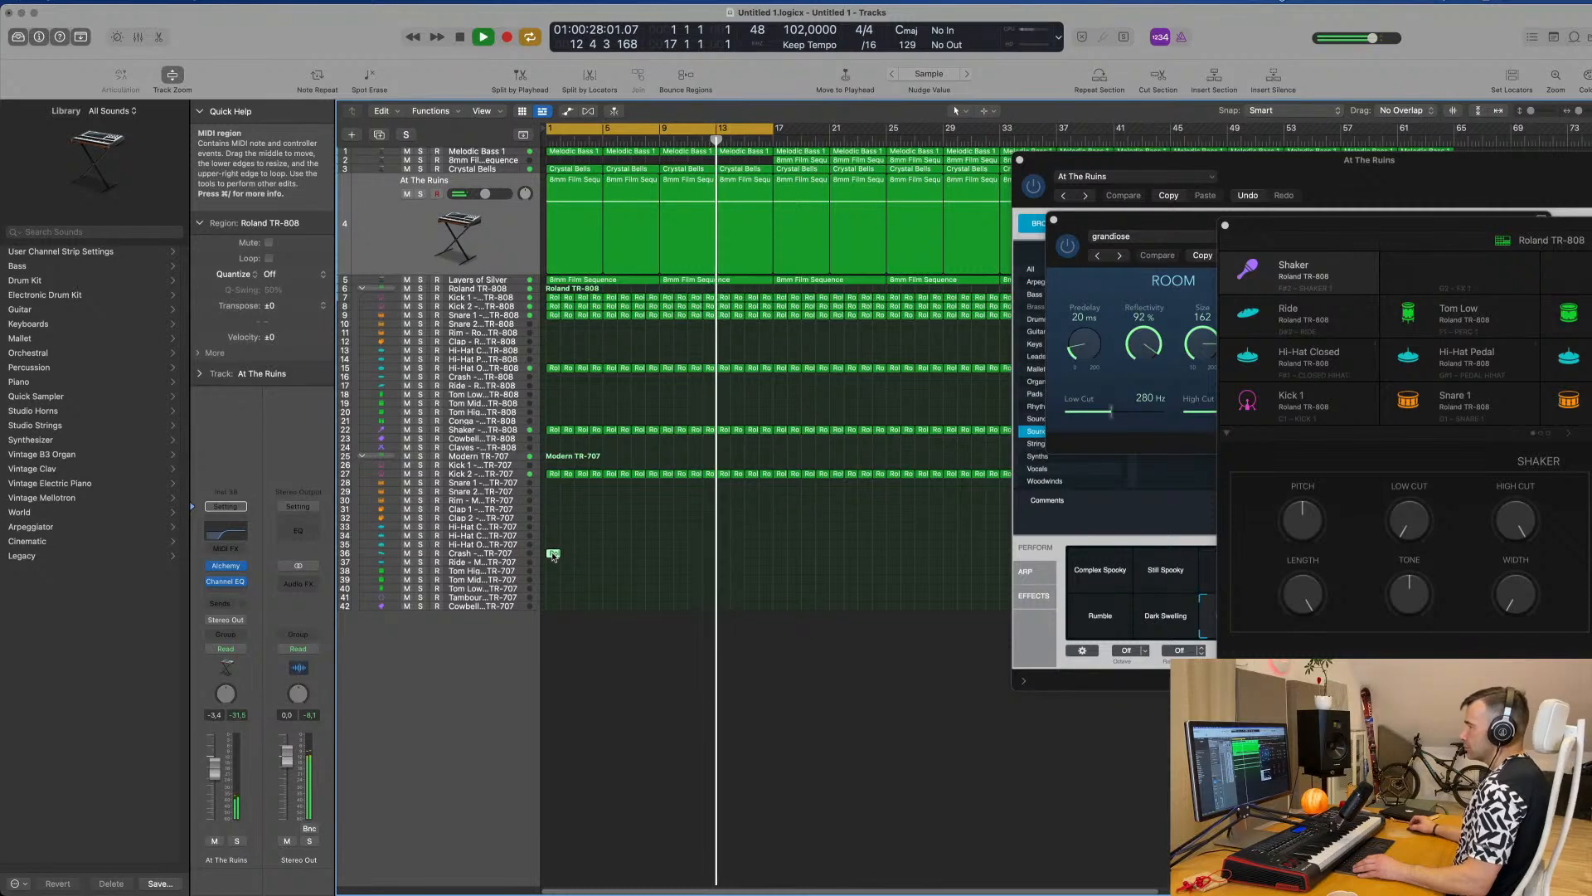
Open the bar 1 region of the TR-707 Crash track and delete every note except the one on the first beat.
{"action": "double_click", "coordinate": [553, 555]}
{"action": "left_click_drag", "start_coordinate": [571, 767], "coordinate": [611, 794]}
{"action": "key", "text": "space"}
{"action": "key", "text": "space"}
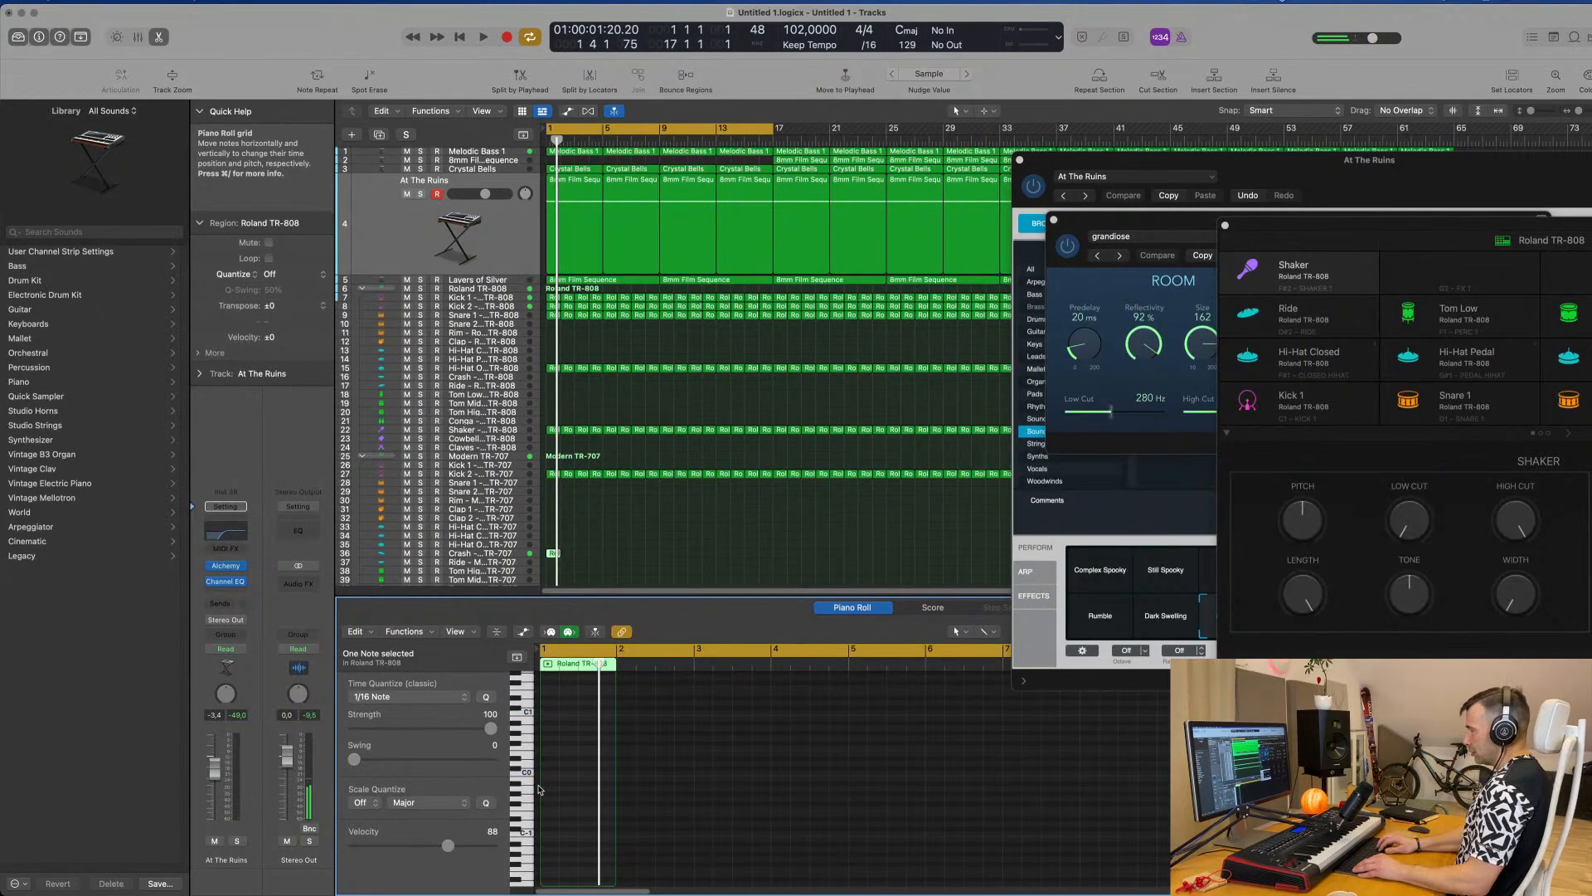
{"action": "key", "text": "space"}
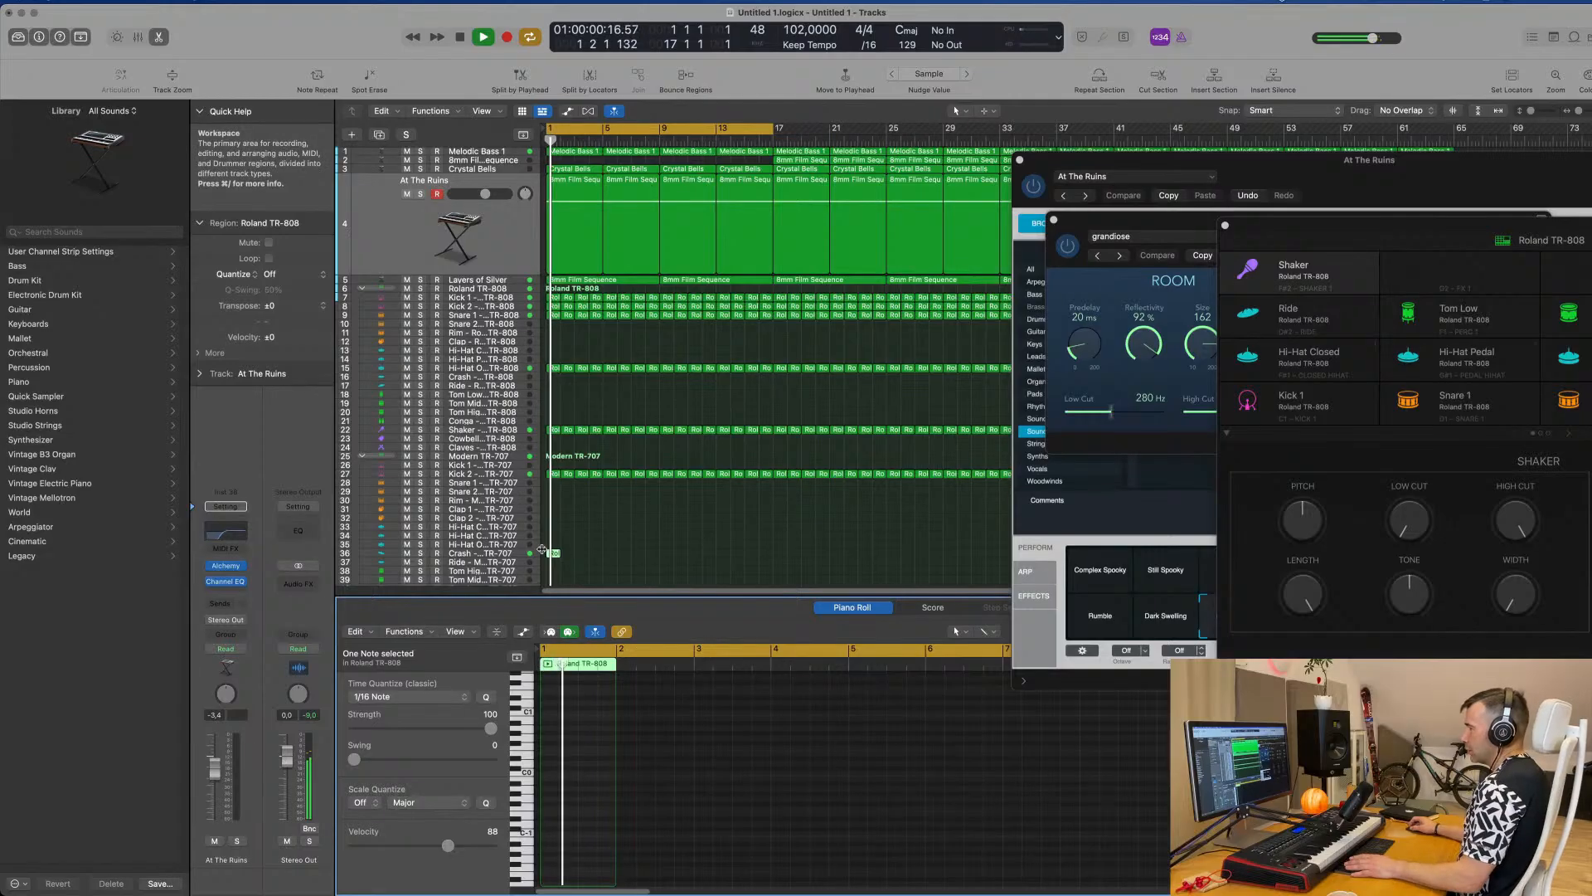
Play the TR-707 Crash track from the start and lower its volume to about −13.2 dB.
{"action": "left_click", "coordinate": [510, 554]}
{"action": "key", "text": "space"}
{"action": "key", "text": "space"}
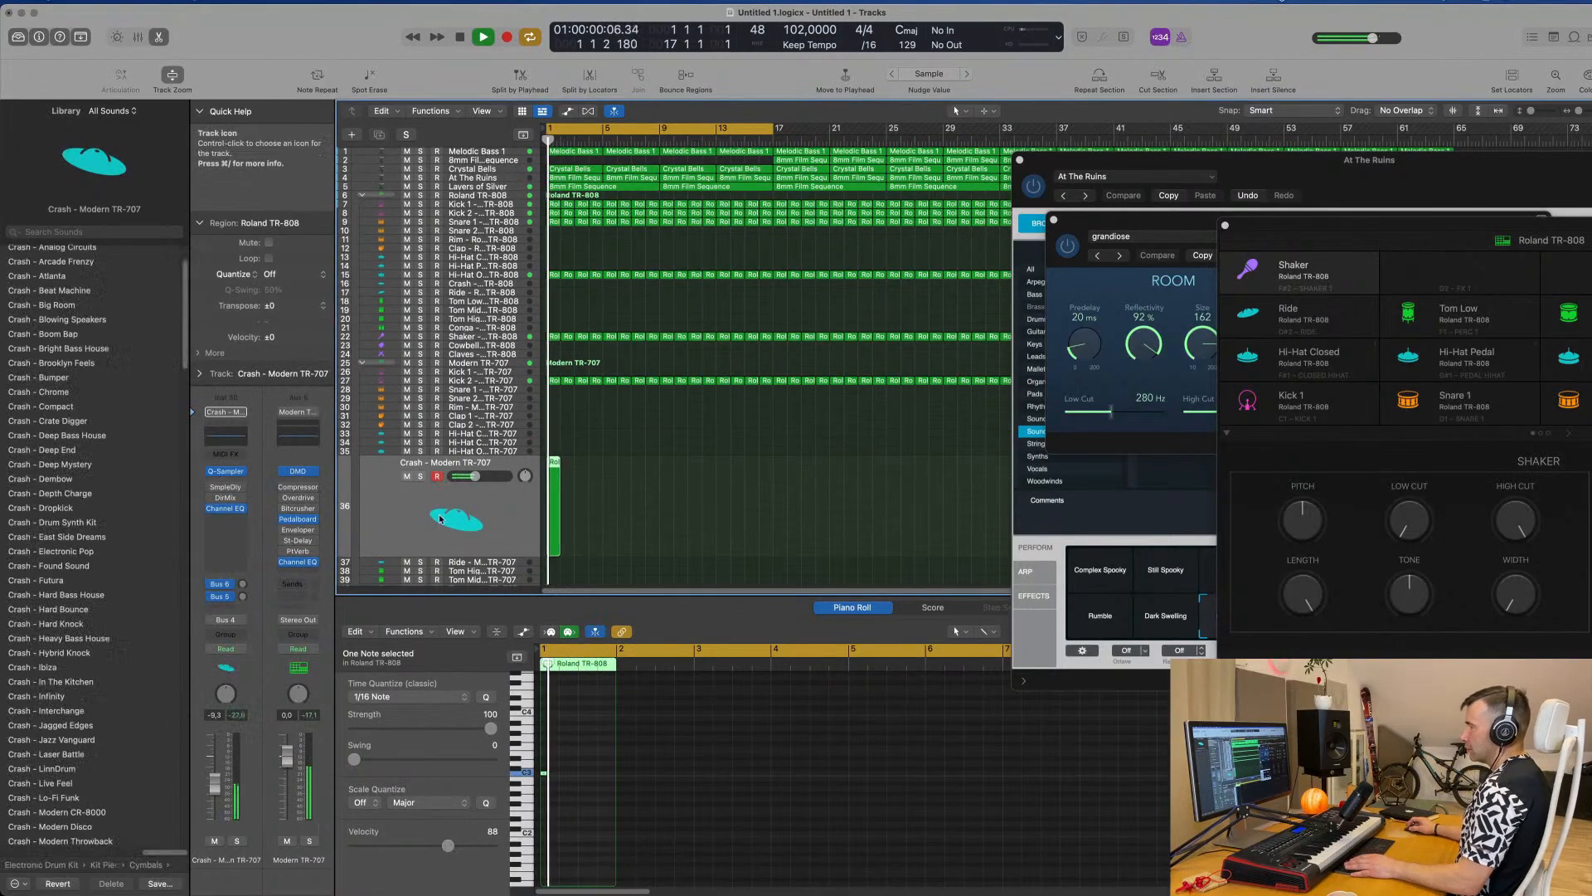
{"action": "key", "text": "space"}
{"action": "key", "text": "space"}
{"action": "left_click_drag", "start_coordinate": [220, 790], "coordinate": [220, 797]}
{"action": "key", "text": "space"}
{"action": "key", "text": "space"}
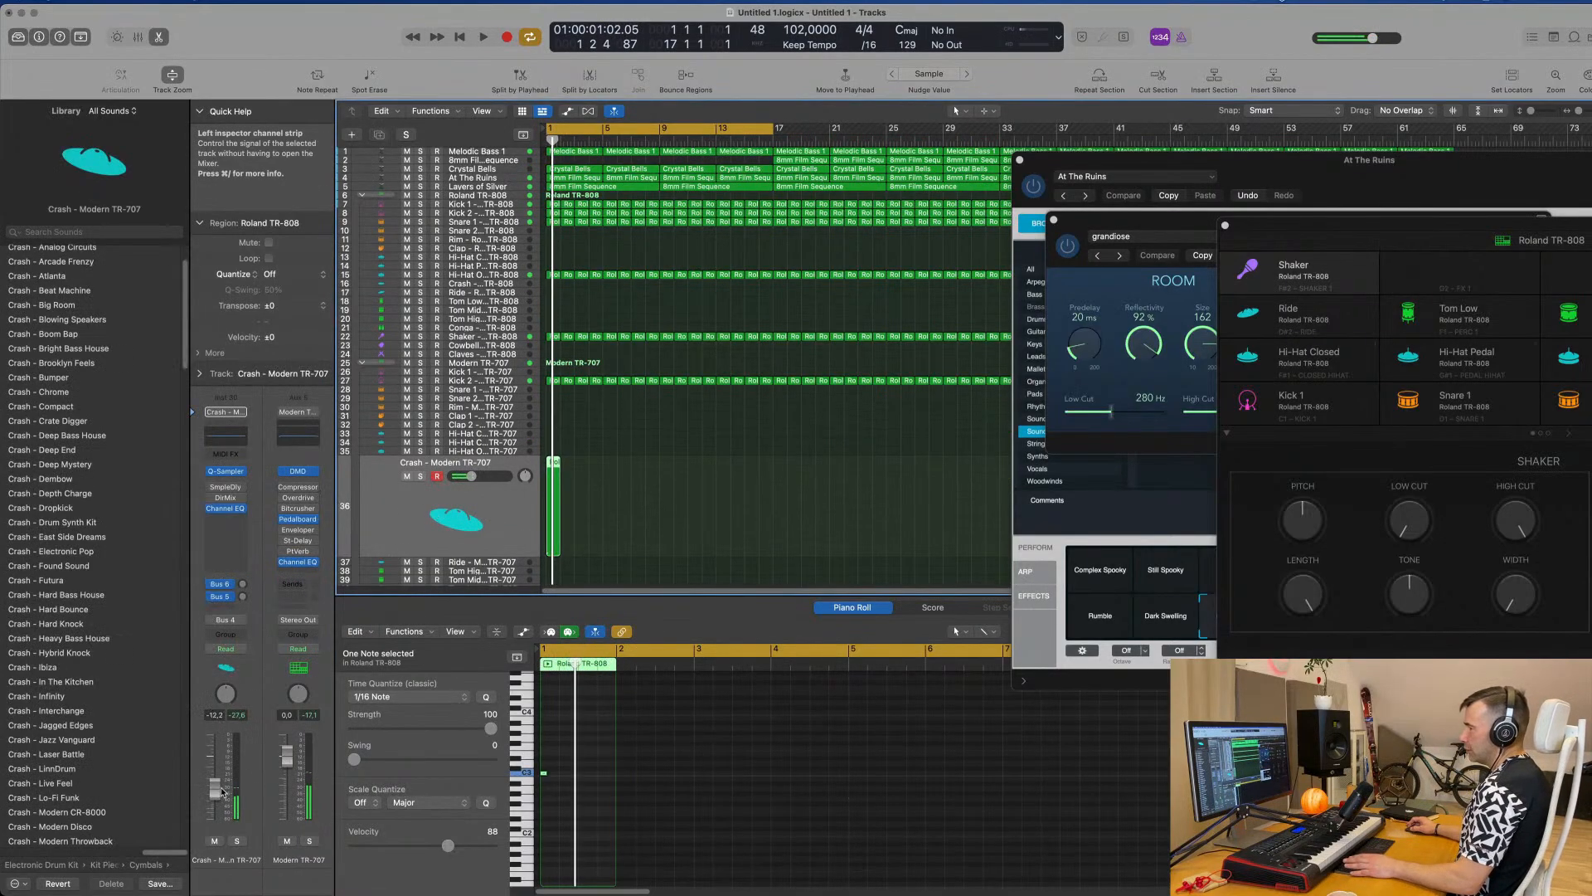
{"action": "key", "text": "space"}
{"action": "key", "text": "space"}
Add a Bus 7 reverb send to the TR-707 Crash track and turn up its send level while listening.
{"action": "left_click", "coordinate": [220, 609]}
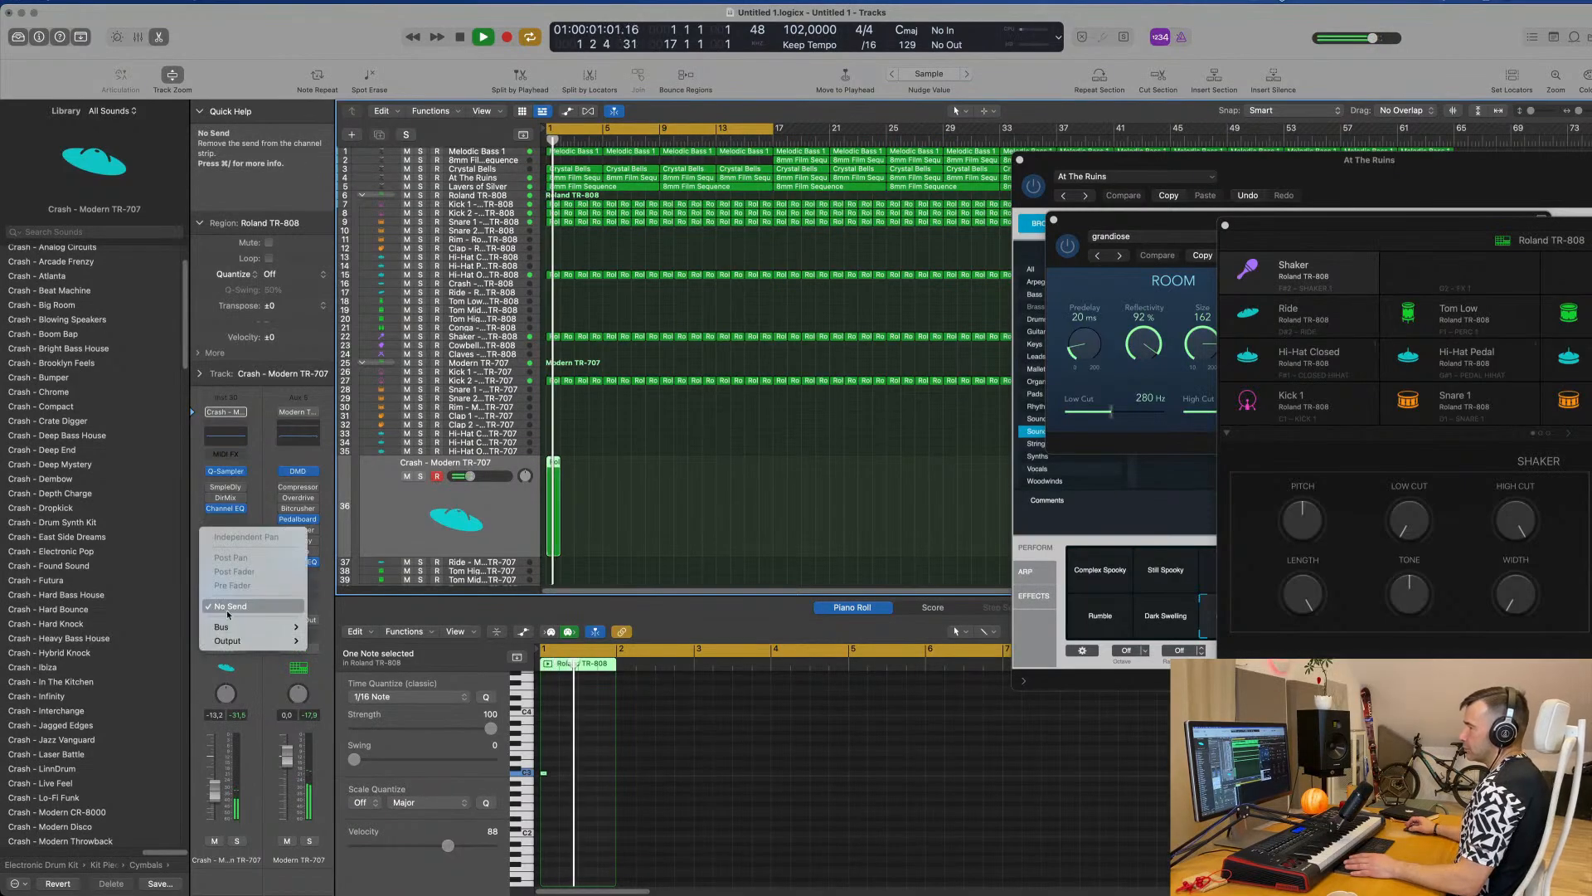
{"action": "mouse_move", "coordinate": [224, 627]}
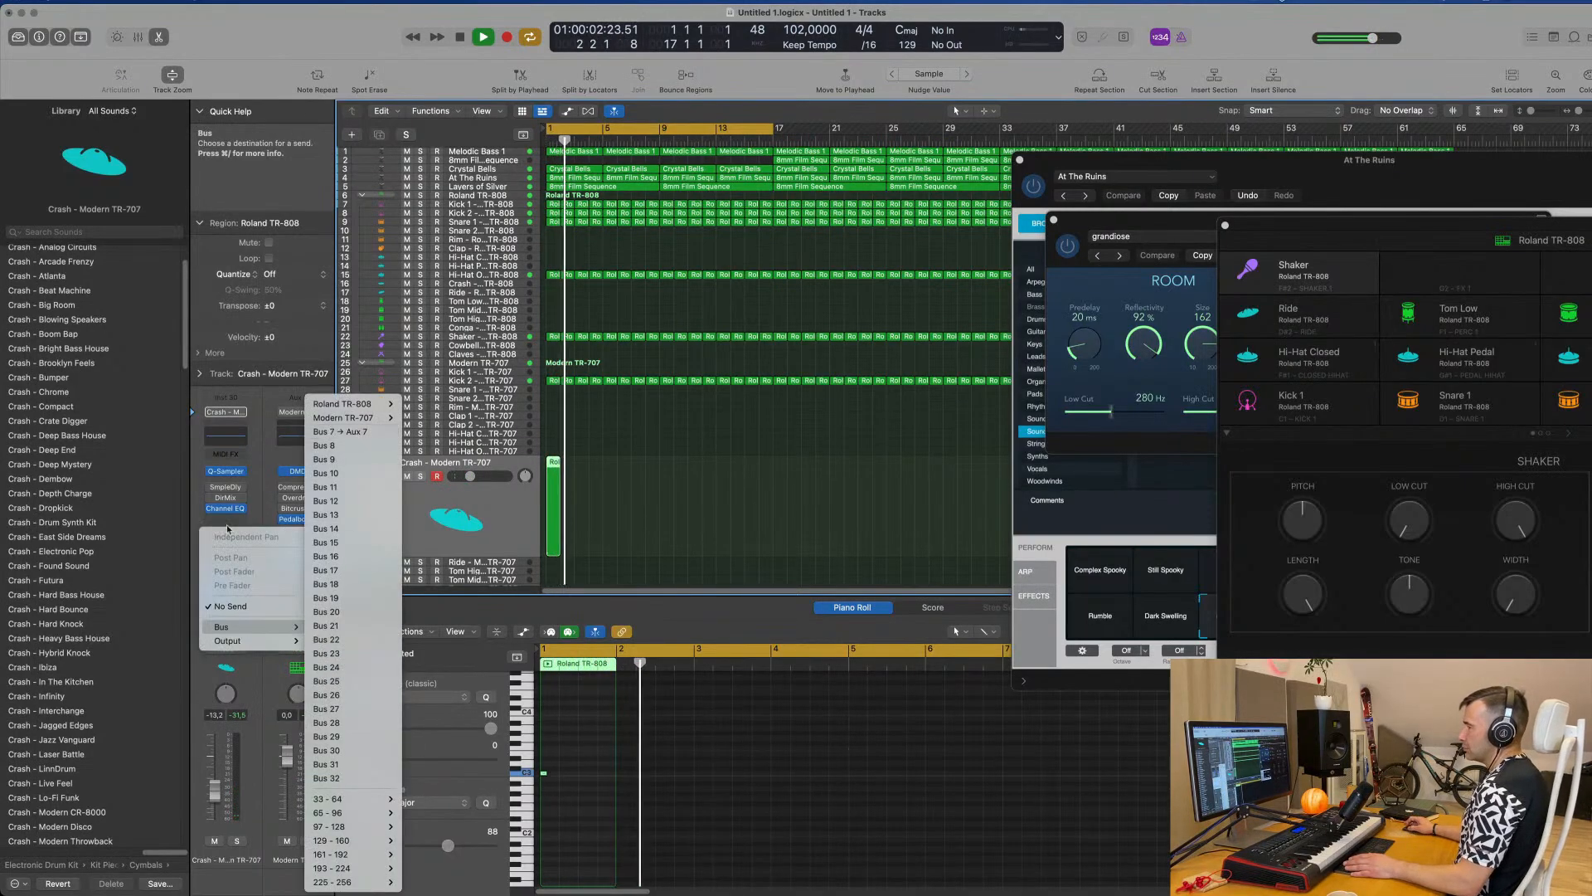
{"action": "left_click", "coordinate": [340, 431]}
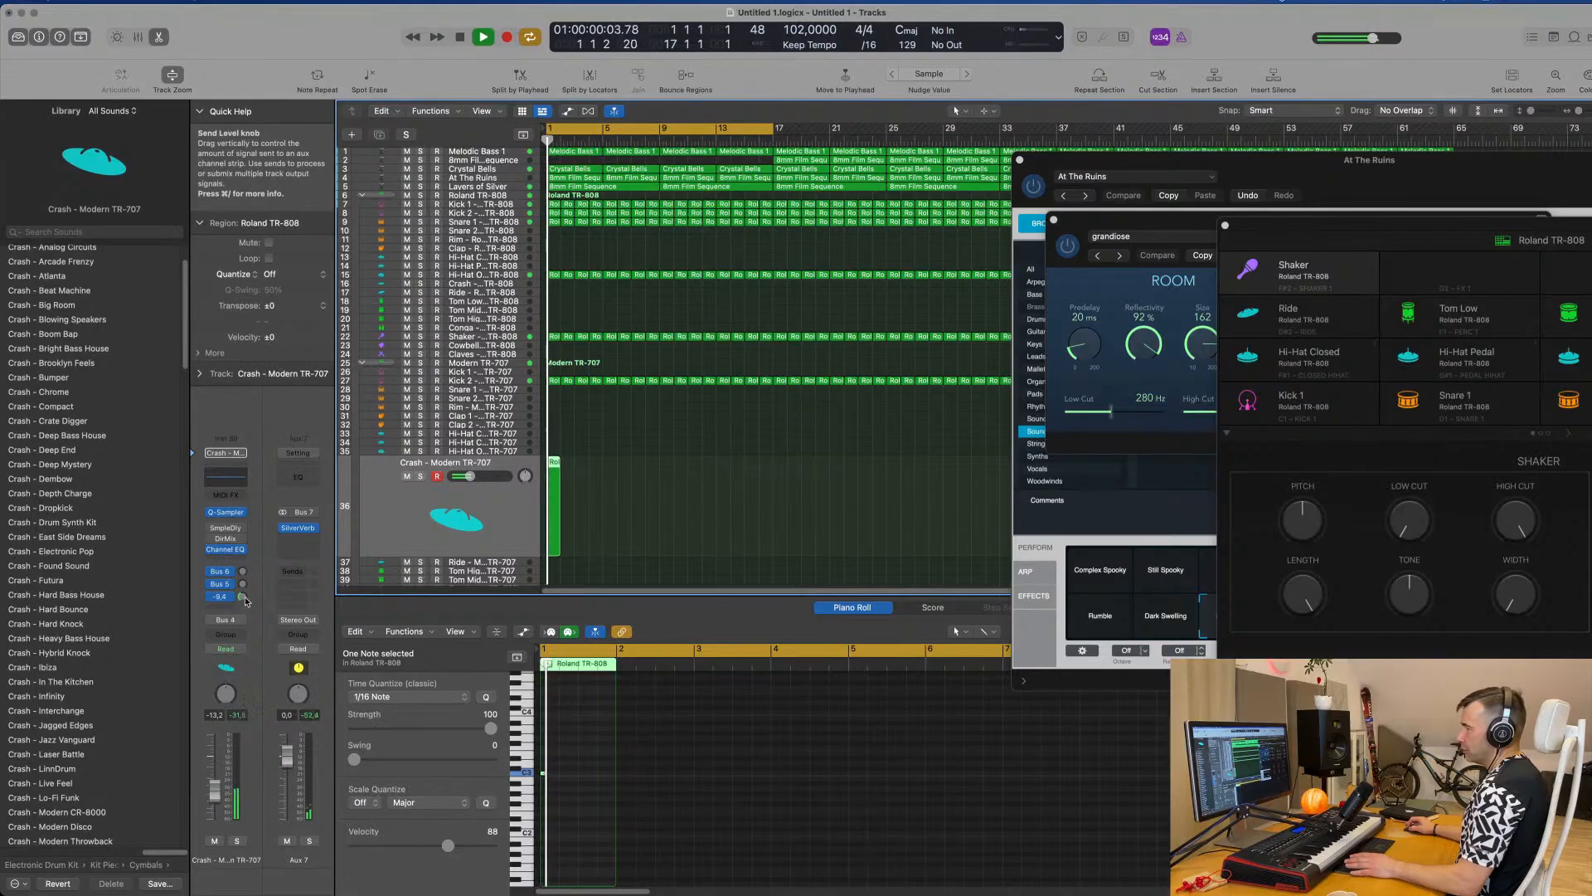
{"action": "left_click_drag", "start_coordinate": [246, 600], "coordinate": [245, 603]}
{"action": "key", "text": "space"}
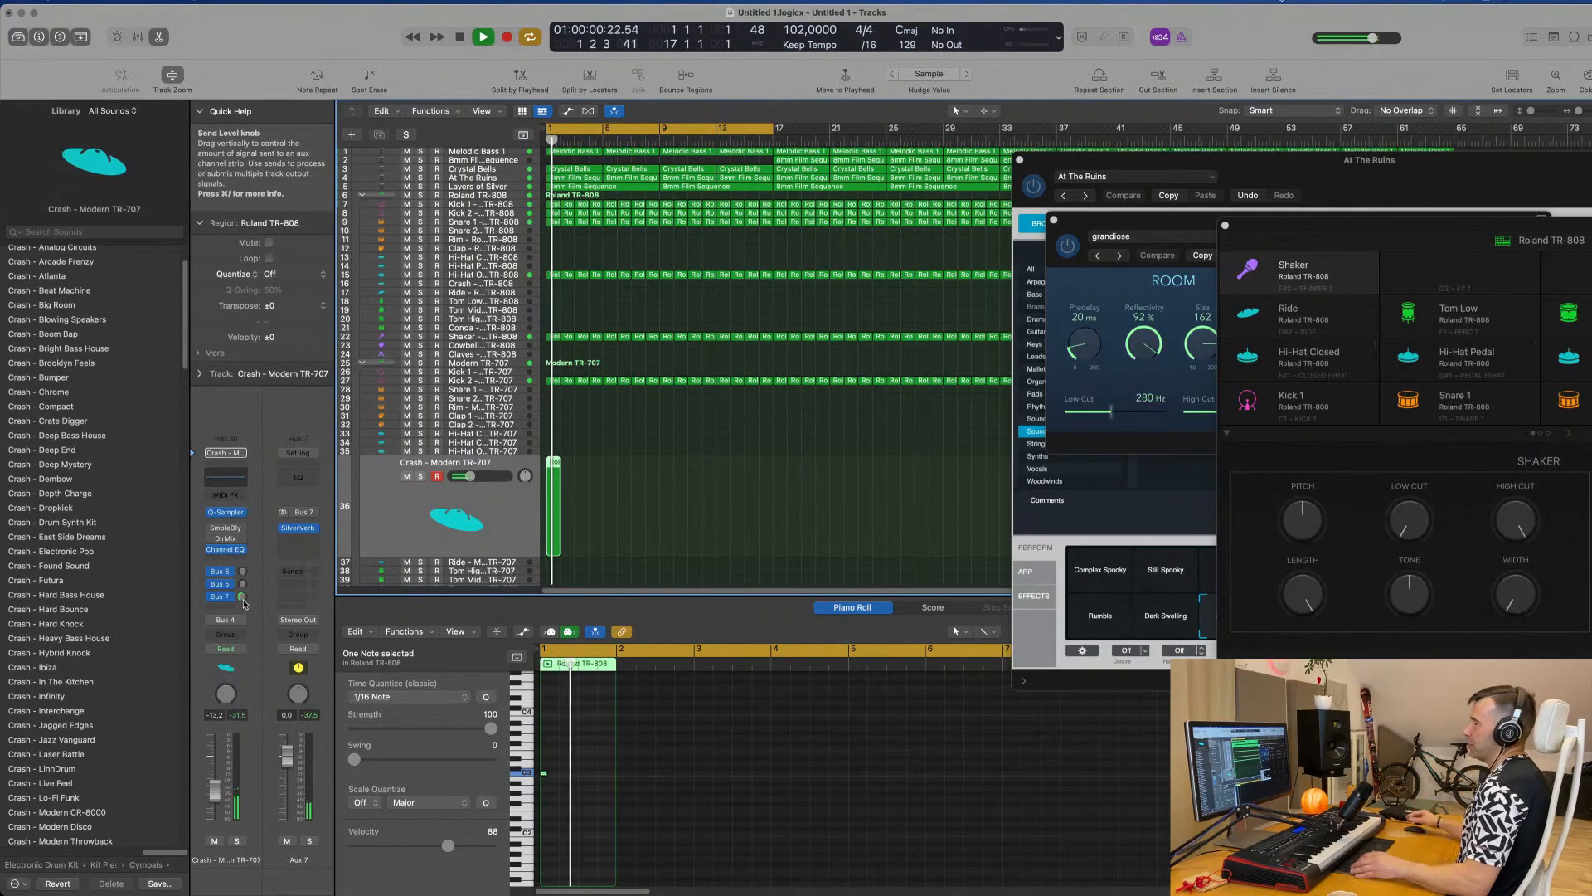
Copy the crash region from bar 1 to bar 9, and copy that pair to bars 17 and 25.
{"action": "left_click", "coordinate": [567, 470]}
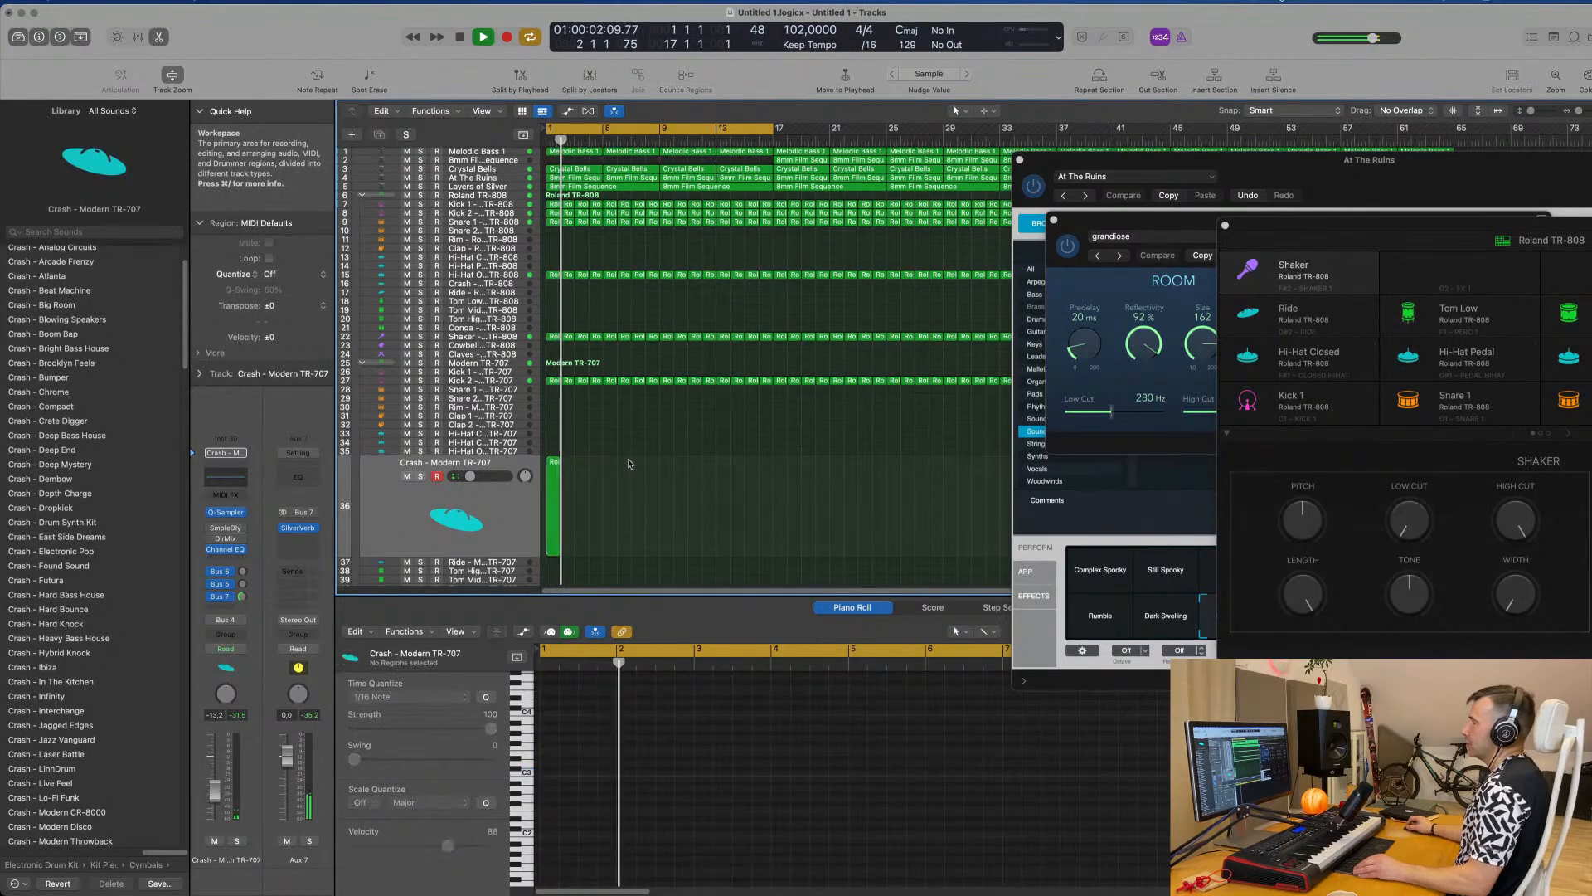
{"action": "left_click_drag", "start_coordinate": [553, 470], "coordinate": [669, 464]}
{"action": "left_click", "coordinate": [553, 469], "text": "shift"}
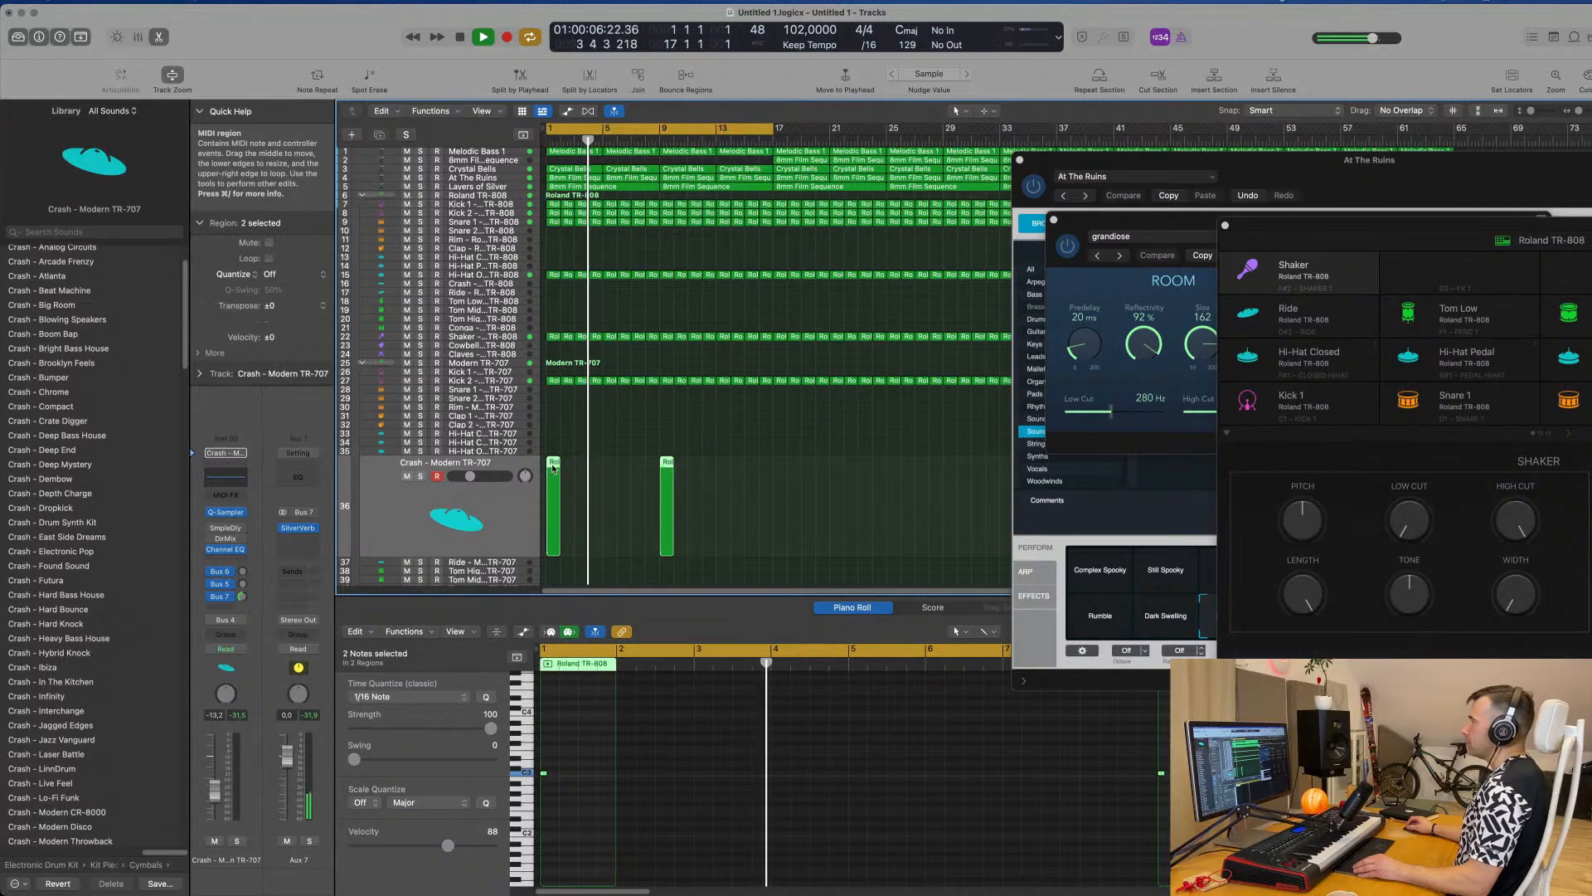
{"action": "left_click_drag", "start_coordinate": [553, 469], "coordinate": [783, 469]}
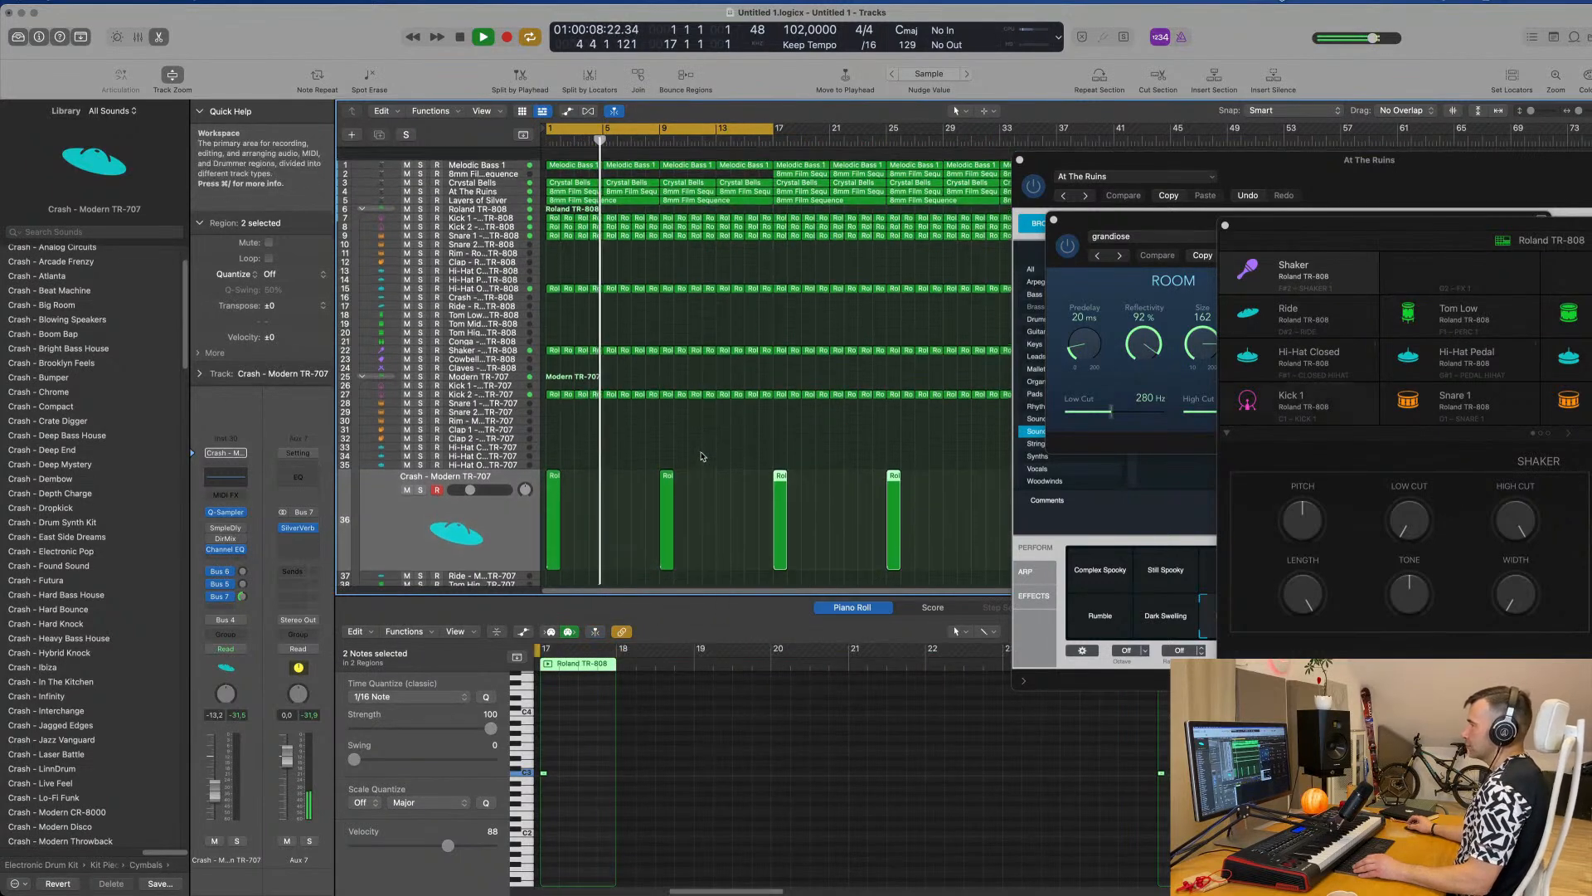
Move the At The Ruins instrument window aside and copy the bar 1 region of TR-808 Snare 1 to the TR-808 Rim track.
{"action": "scroll", "coordinate": [735, 328], "scroll_direction": "up", "scroll_amount": 3}
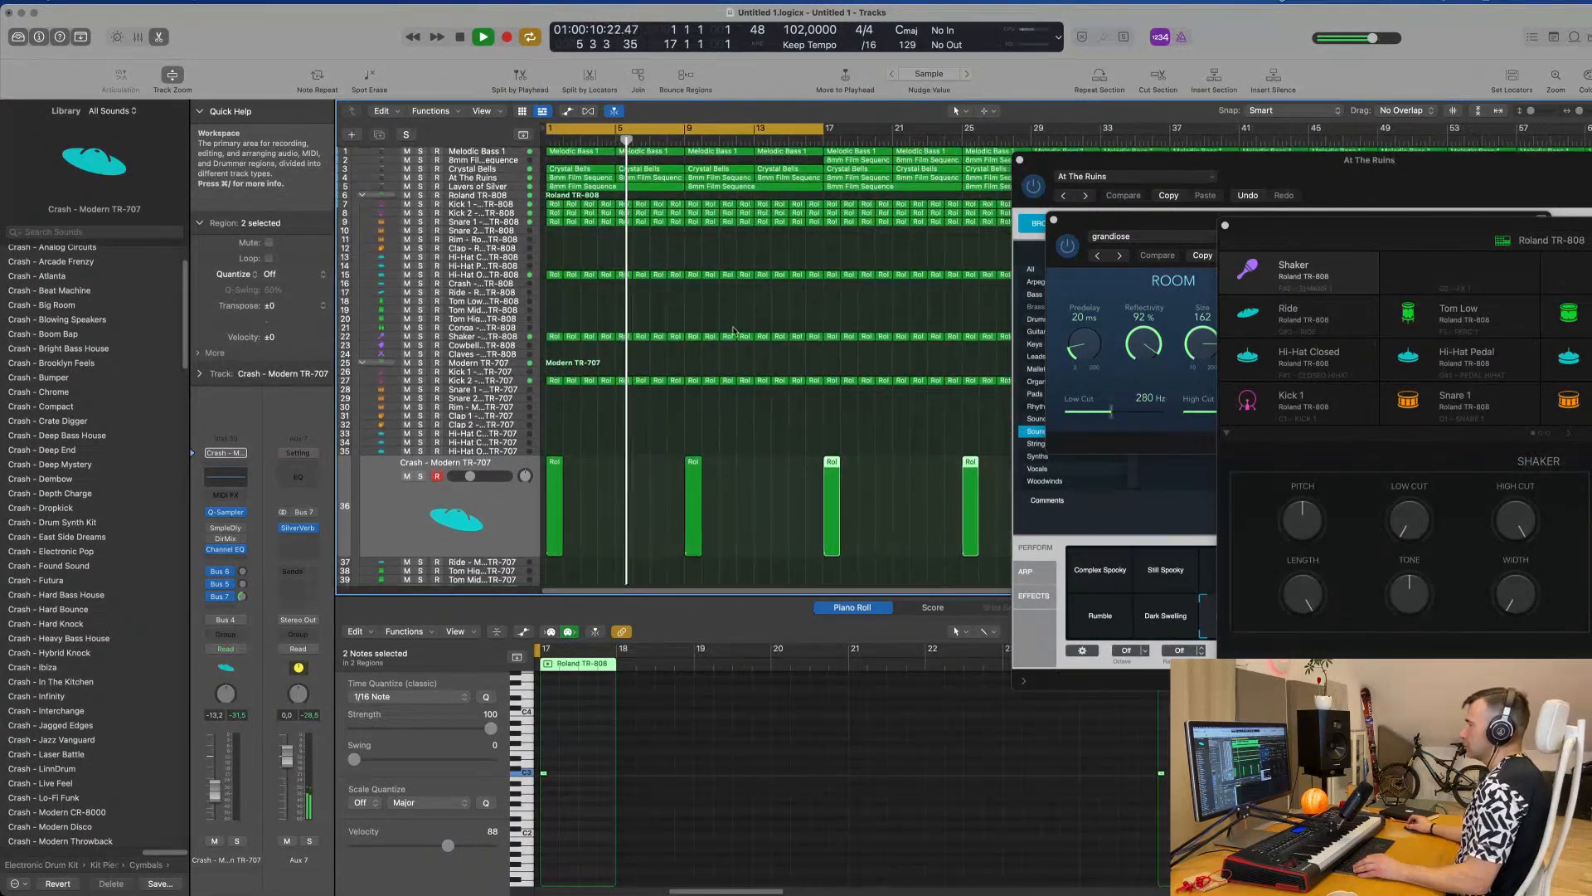
{"action": "left_click_drag", "start_coordinate": [1328, 172], "coordinate": [1128, 343]}
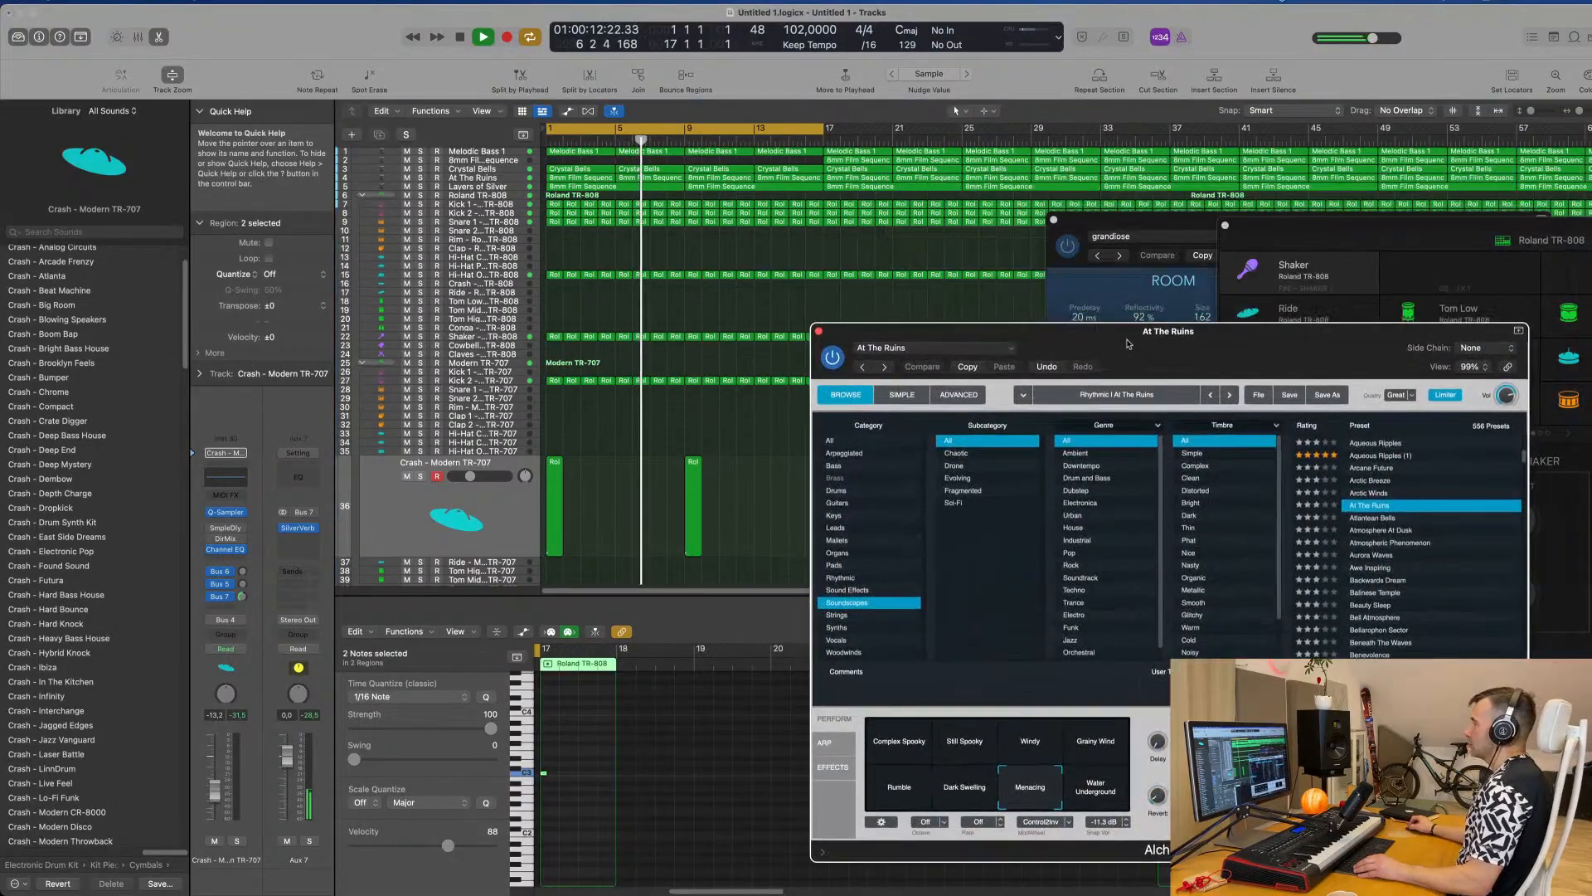
{"action": "scroll", "coordinate": [673, 316], "scroll_direction": "down", "scroll_amount": 2}
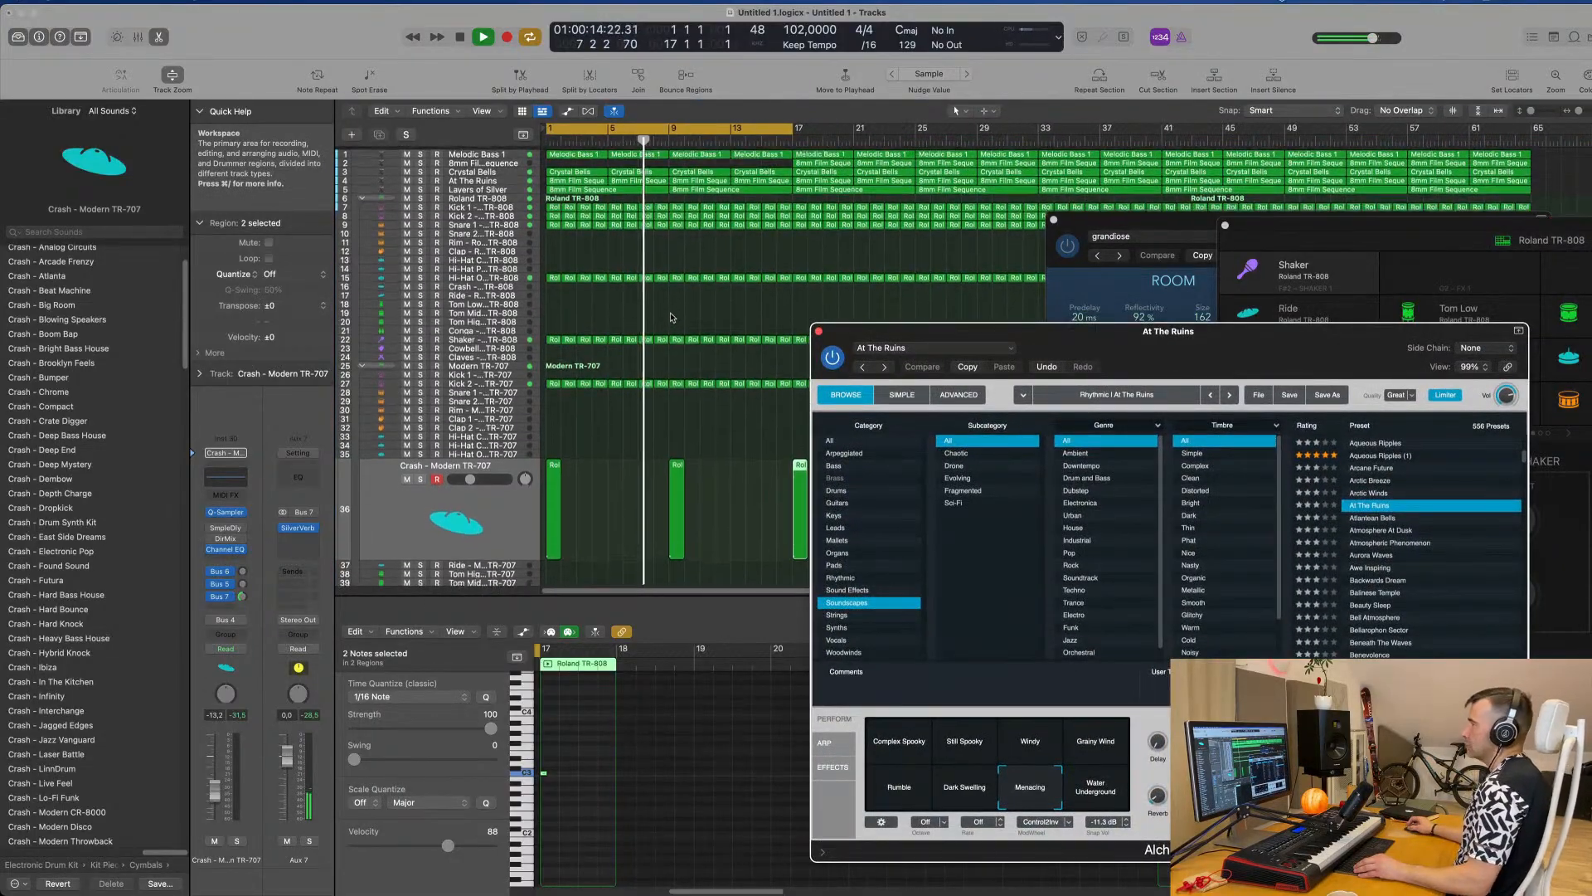
{"action": "scroll", "coordinate": [671, 317], "scroll_direction": "down", "scroll_amount": 3}
{"action": "left_click", "coordinate": [628, 318]}
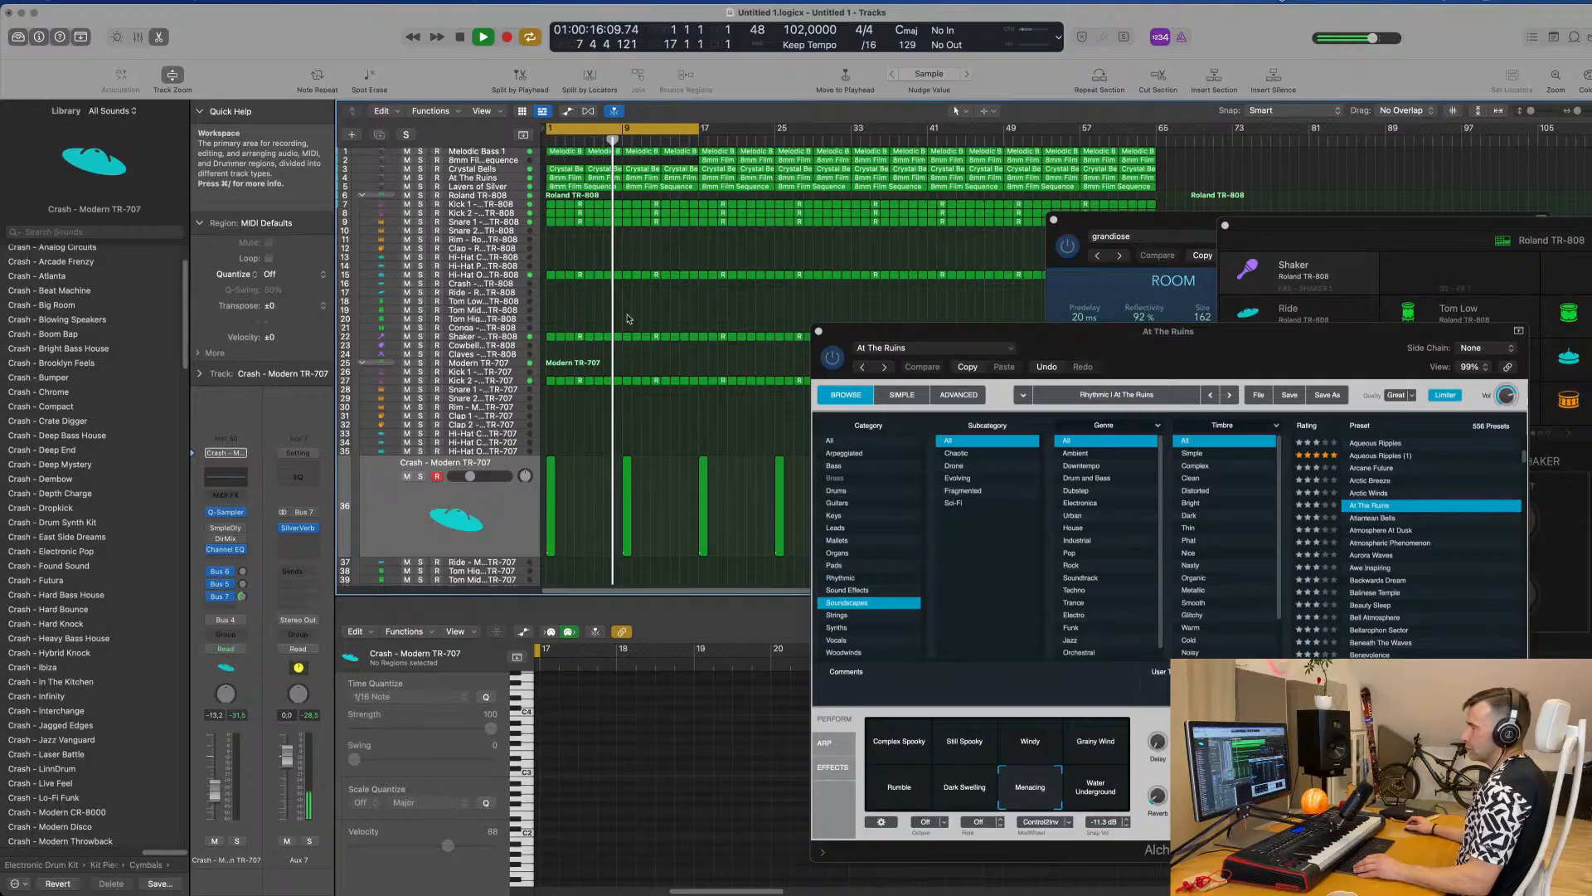
{"action": "left_click", "coordinate": [599, 275]}
{"action": "left_click", "coordinate": [550, 222]}
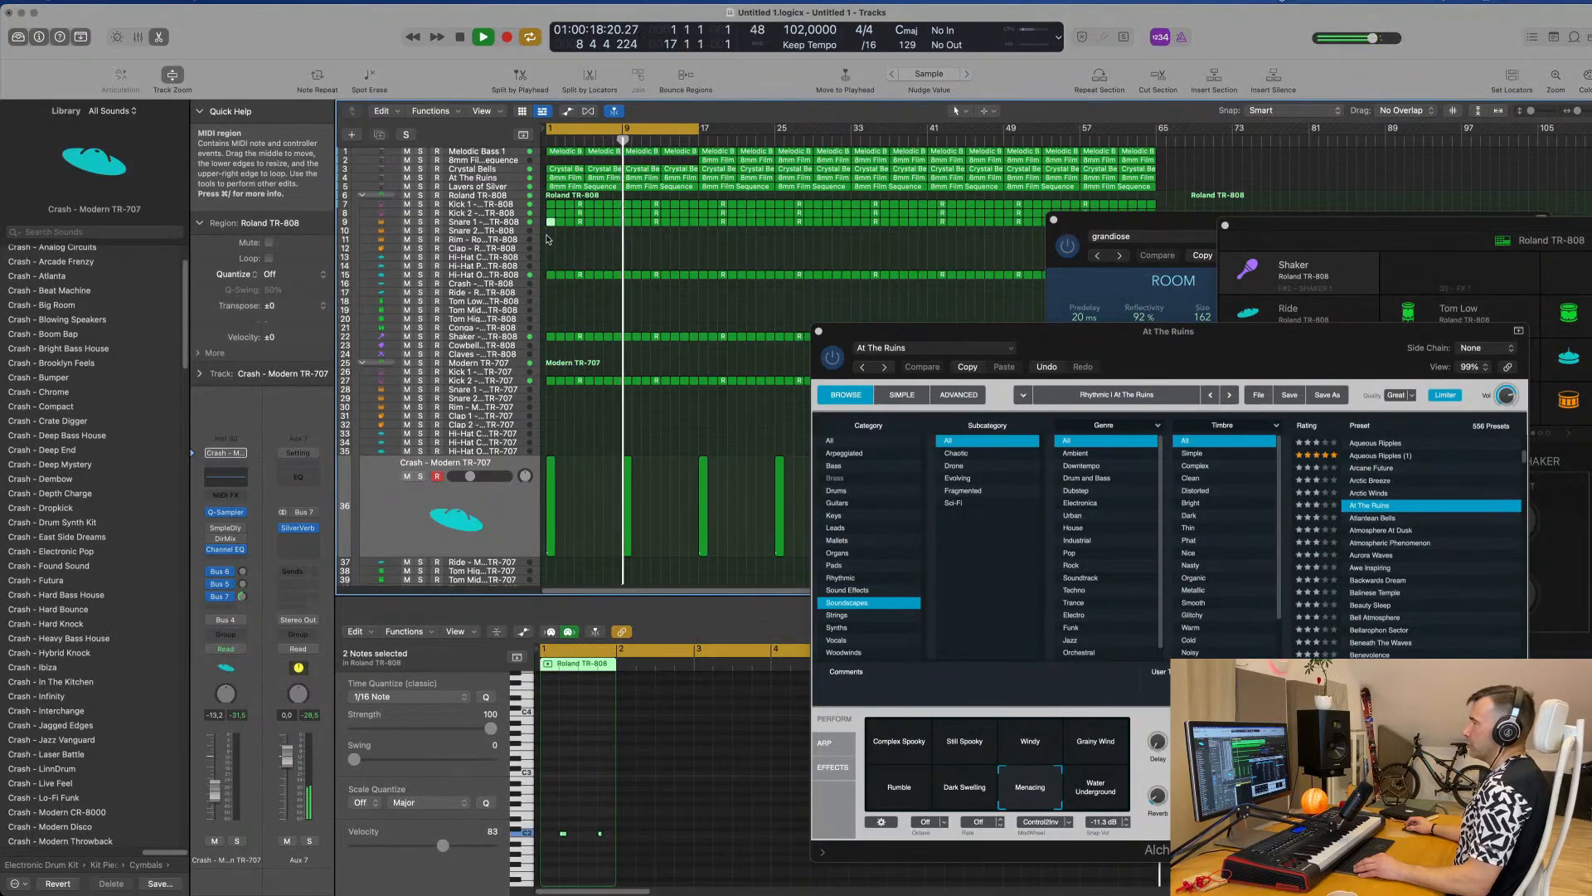
{"action": "left_click_drag", "start_coordinate": [547, 239], "coordinate": [547, 242]}
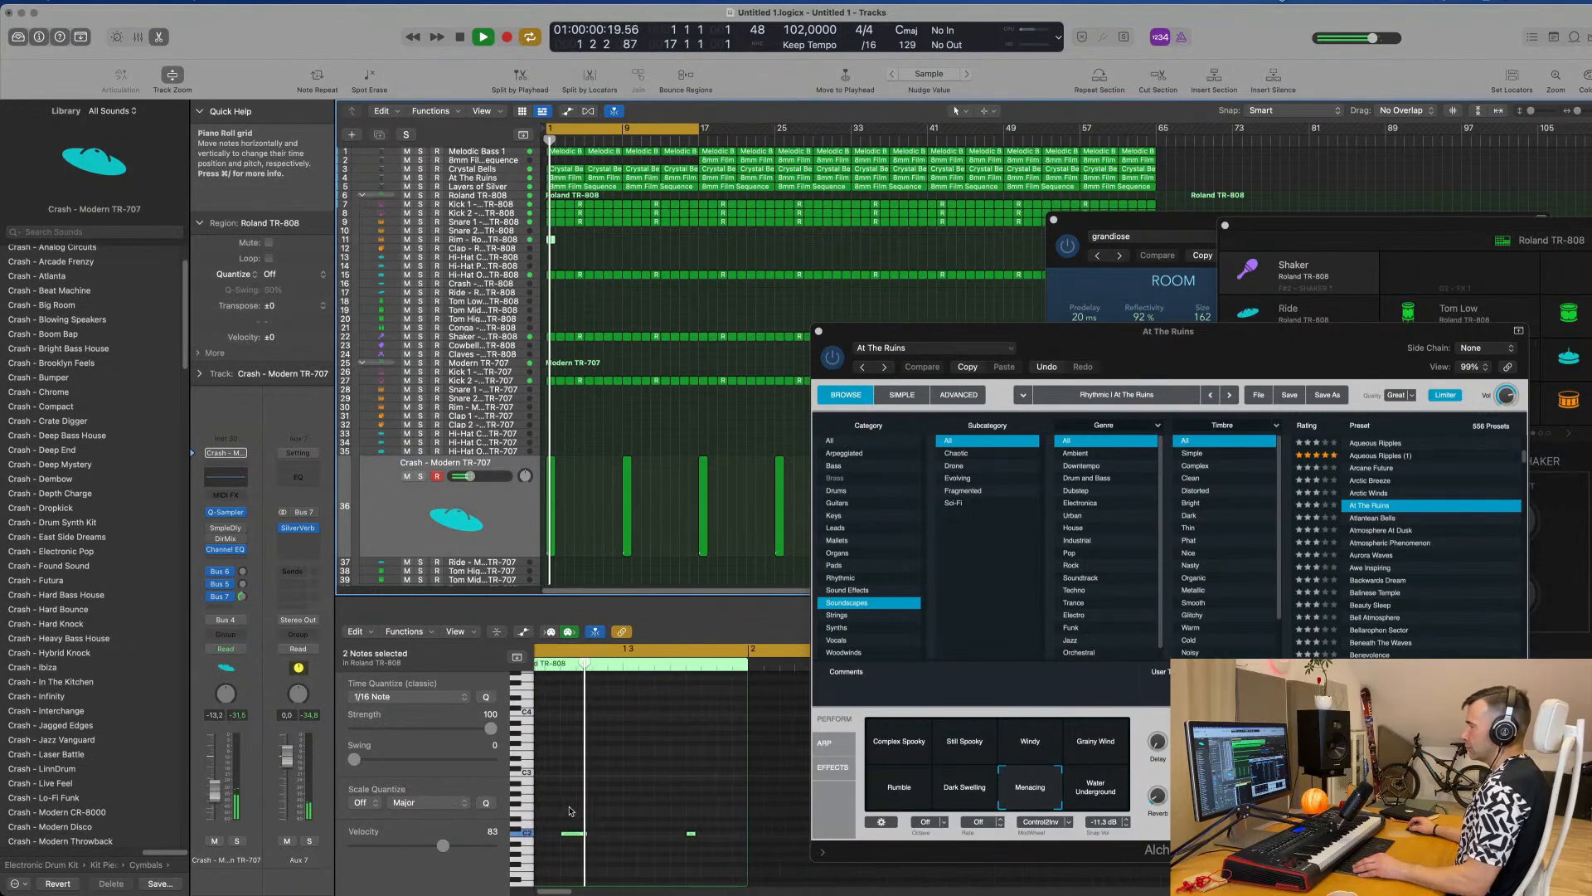
Shift both notes of the bar 1 Rim region about an eighth note later.
{"action": "scroll", "coordinate": [579, 818], "scroll_direction": "down", "scroll_amount": 5}
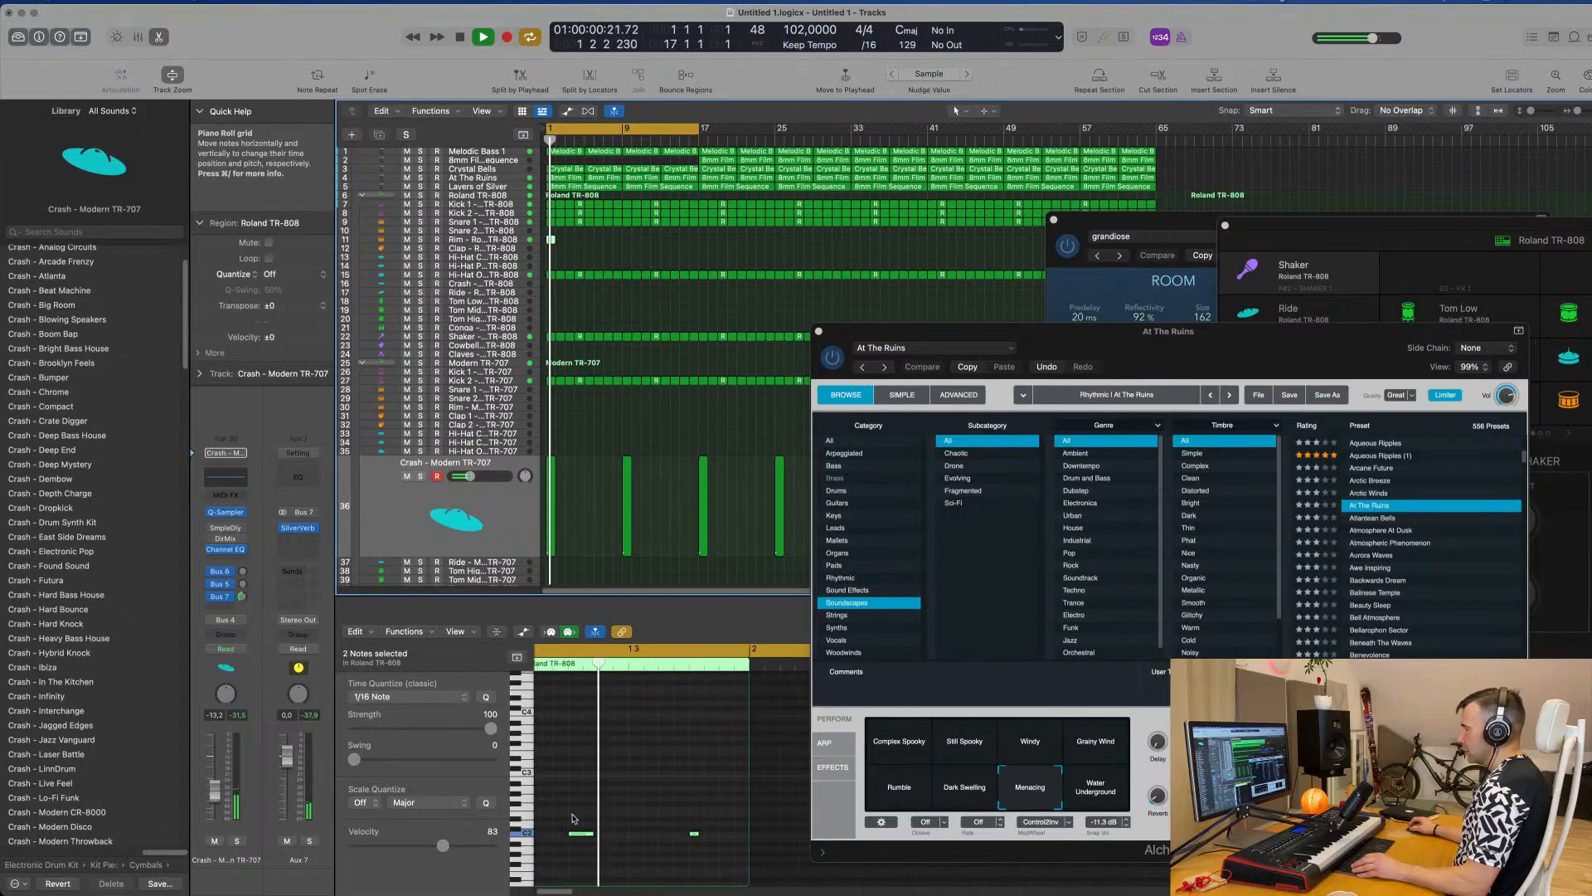
{"action": "scroll", "coordinate": [584, 825], "scroll_direction": "up", "scroll_amount": 5}
{"action": "left_click_drag", "start_coordinate": [585, 833], "coordinate": [614, 836]}
{"action": "key", "text": "space"}
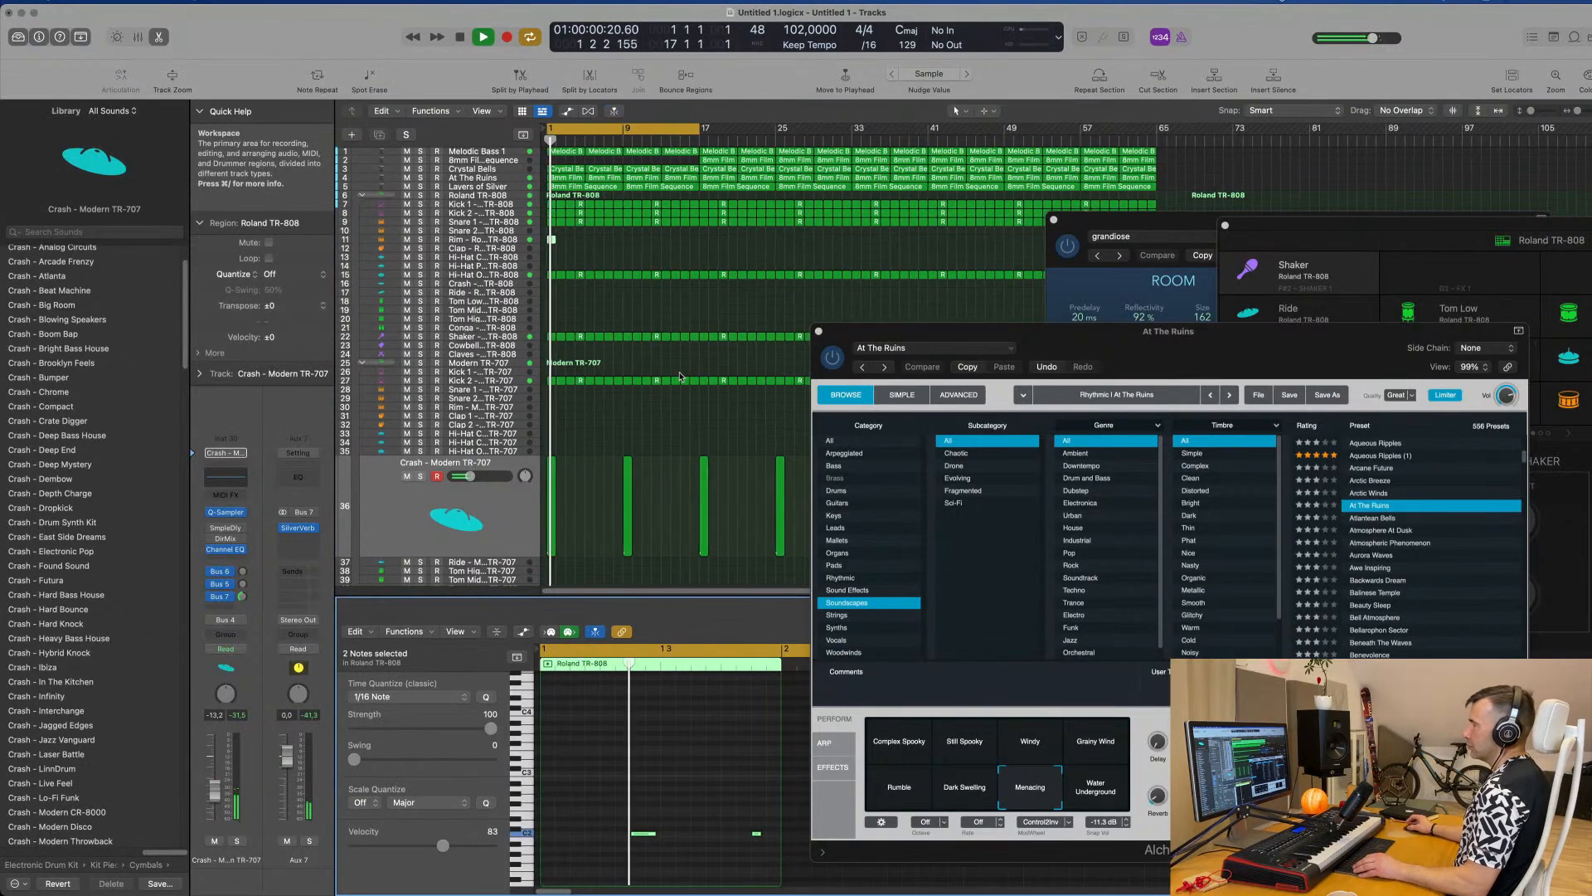
Play the TR-808 Rim track from the start and lower its volume to about −15.4 dB.
{"action": "left_click", "coordinate": [500, 242]}
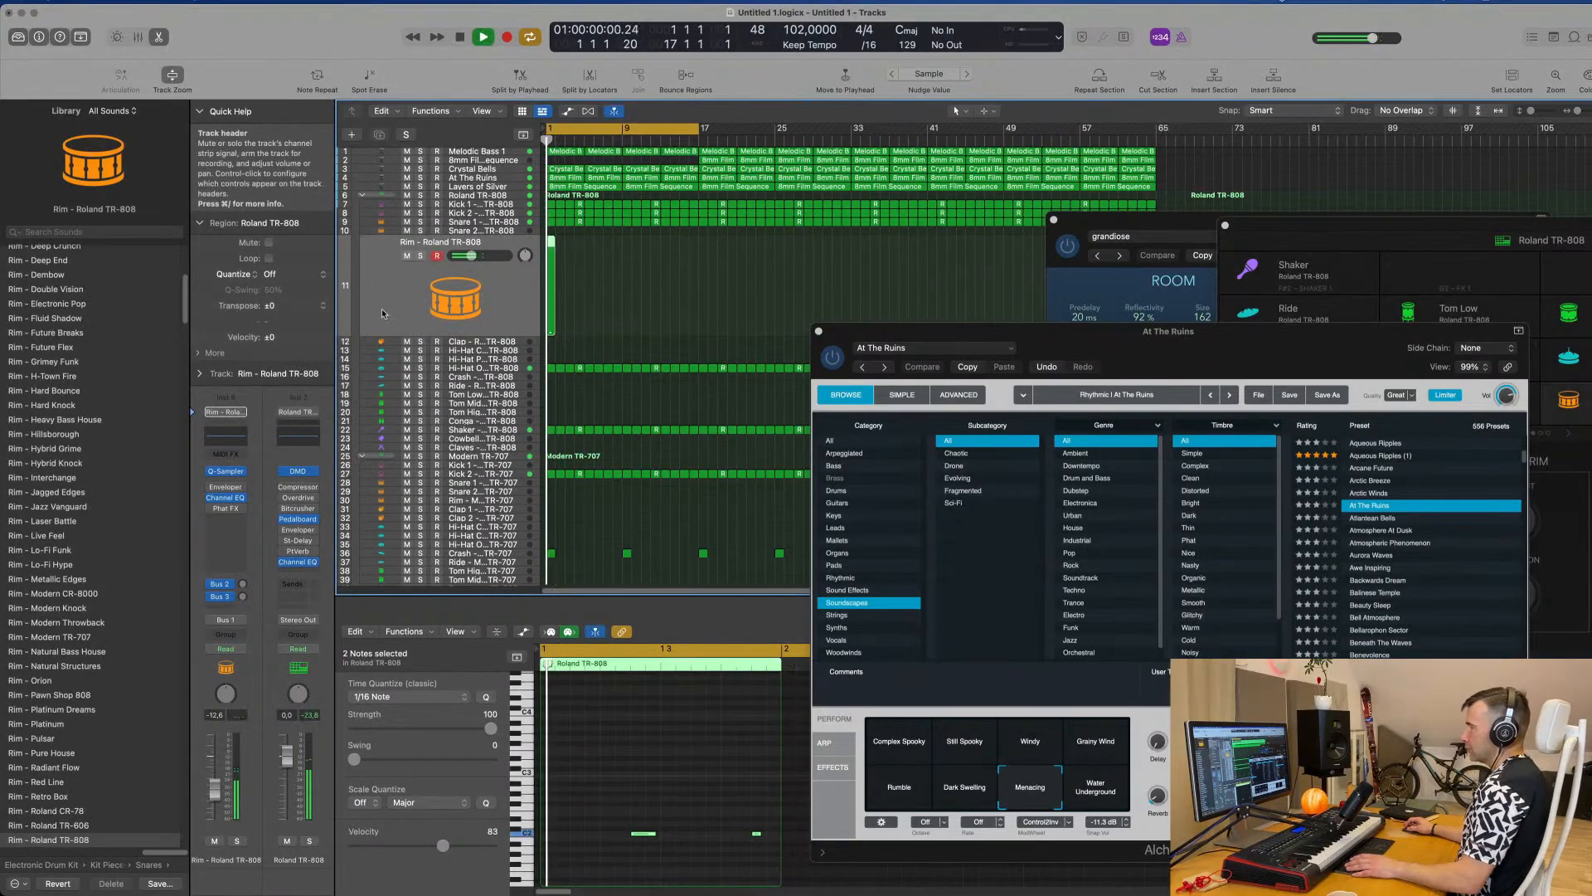
{"action": "key", "text": "space"}
{"action": "left_click", "coordinate": [608, 805]}
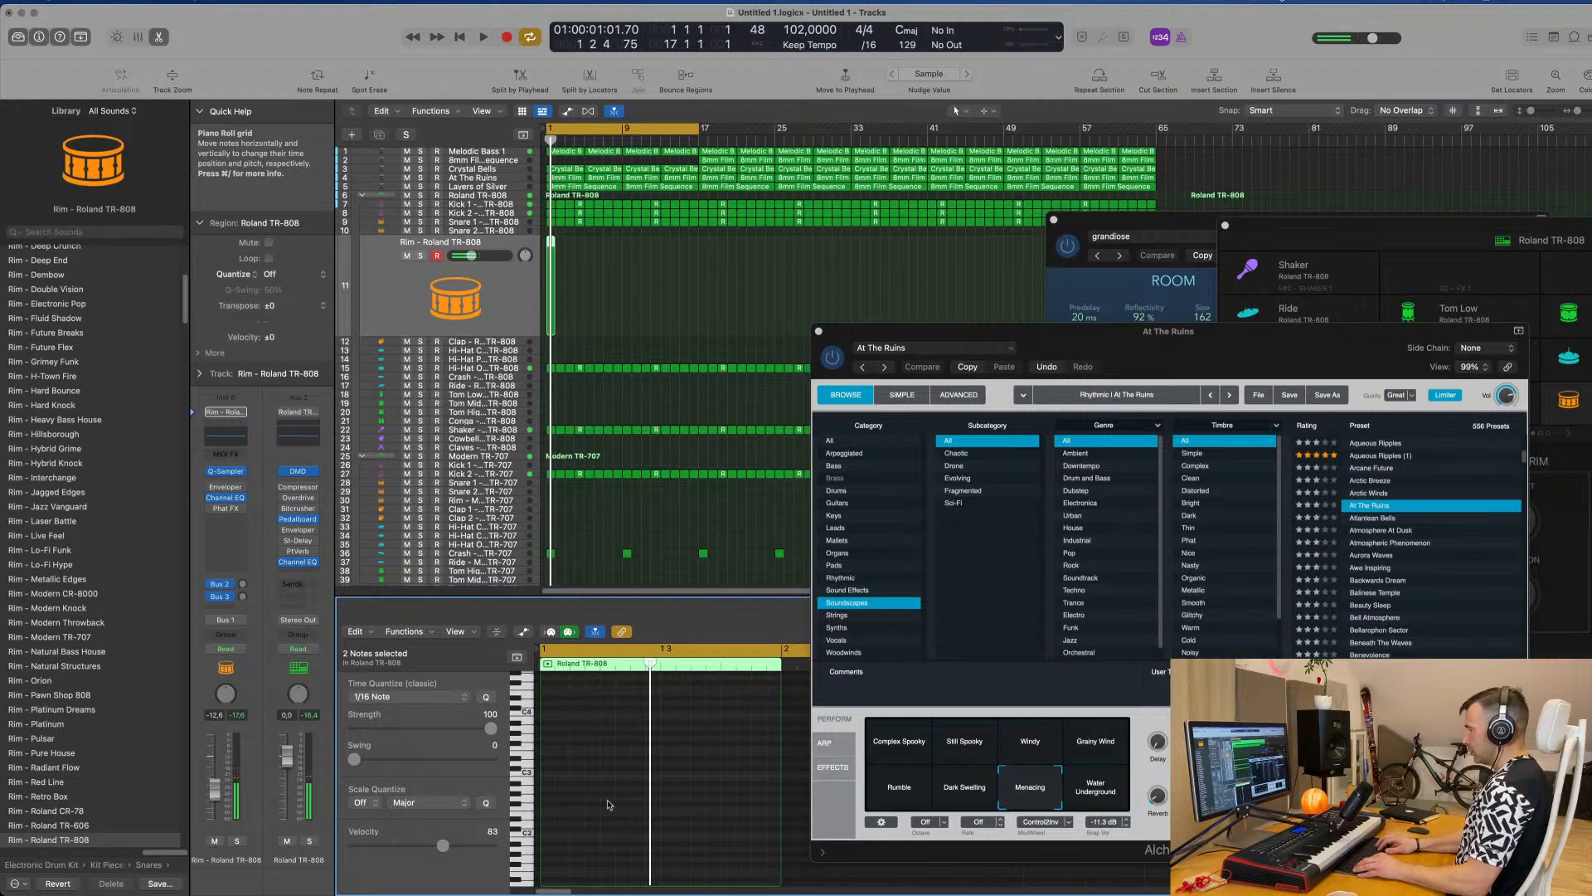
{"action": "left_click", "coordinate": [500, 242]}
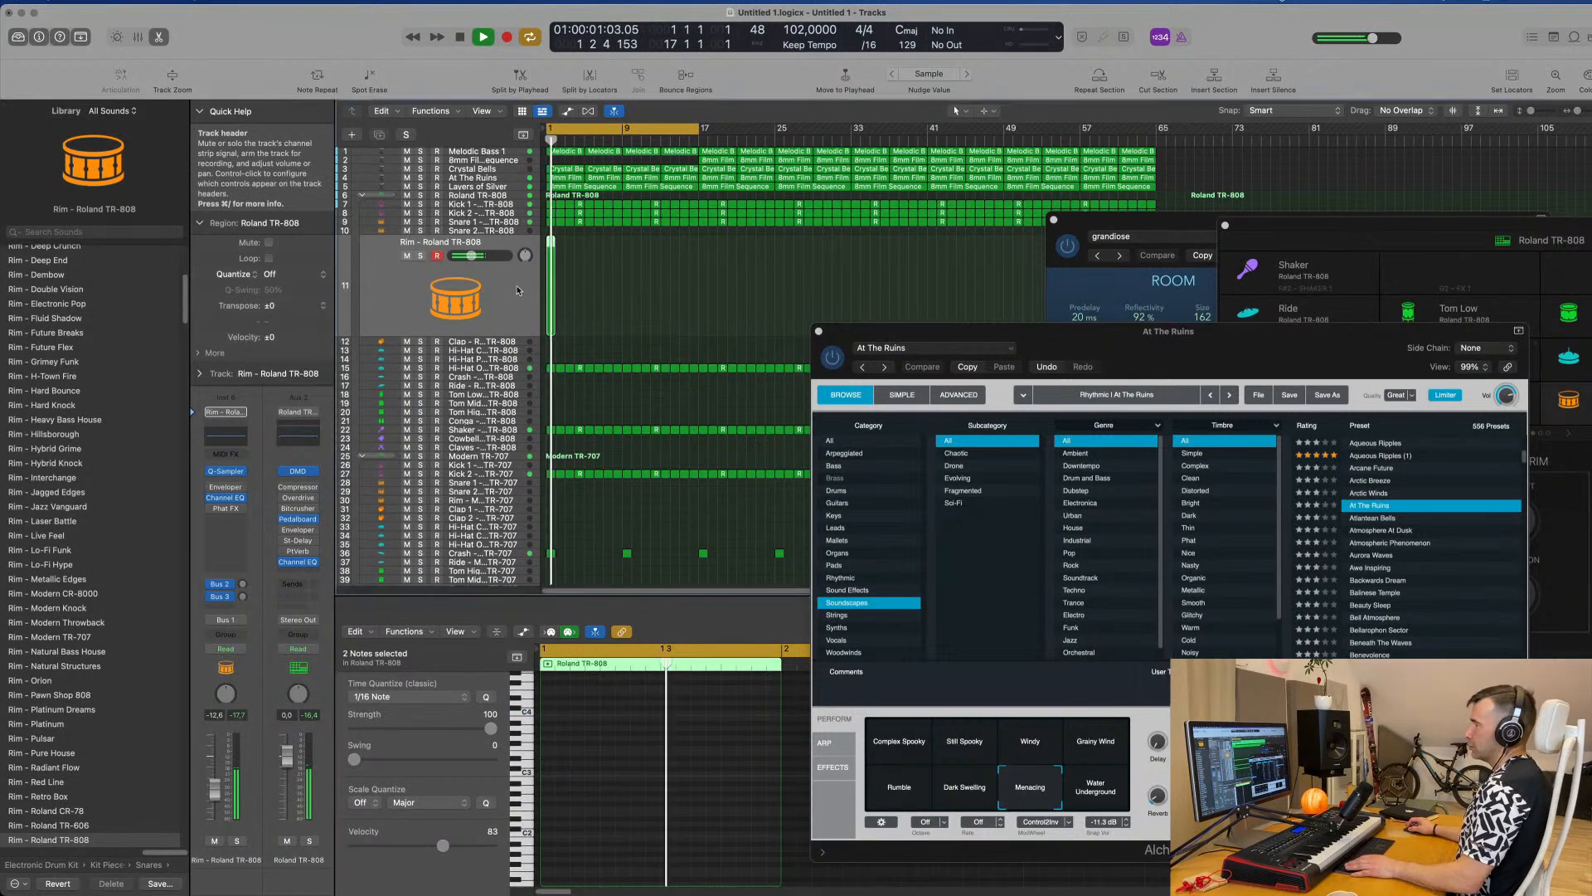
{"action": "key", "text": "space"}
{"action": "key", "text": "space"}
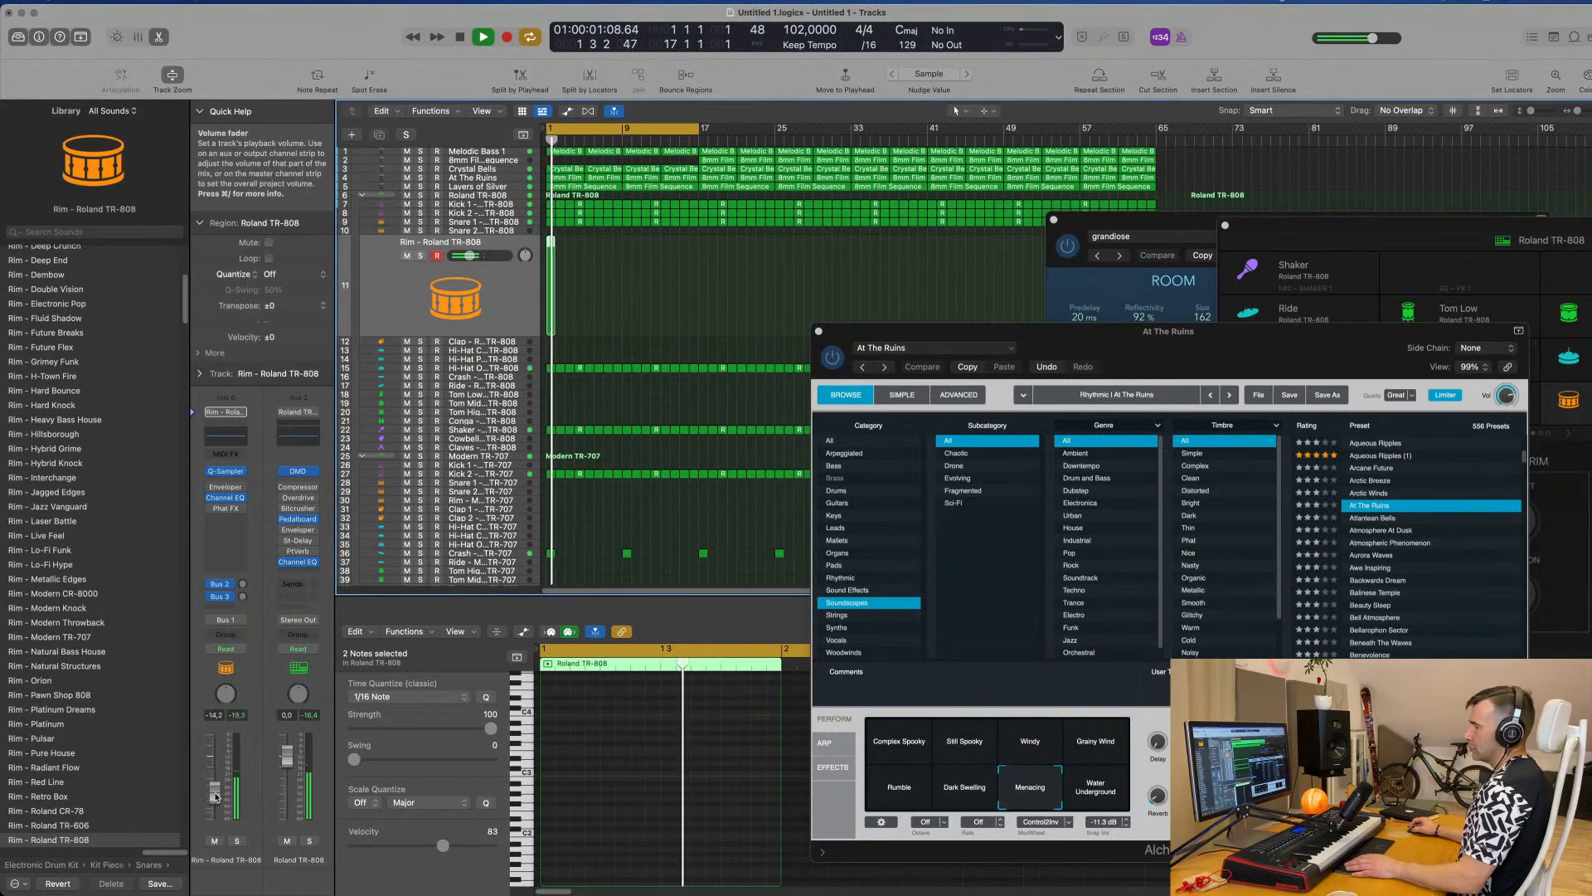
{"action": "key", "text": "space"}
{"action": "key", "text": "space"}
Repeat the one-bar Rim region until it fills the first 16 bars.
{"action": "left_click_drag", "start_coordinate": [612, 279], "coordinate": [544, 316]}
{"action": "key", "text": "super+r"}
{"action": "key", "text": "super+r"}
{"action": "key", "text": "super+r"}
{"action": "key", "text": "super+r"}
{"action": "key", "text": "super+r"}
{"action": "key", "text": "super+r"}
{"action": "key", "text": "super+r"}
{"action": "key", "text": "super+r"}
{"action": "key", "text": "super+r"}
{"action": "key", "text": "super+r"}
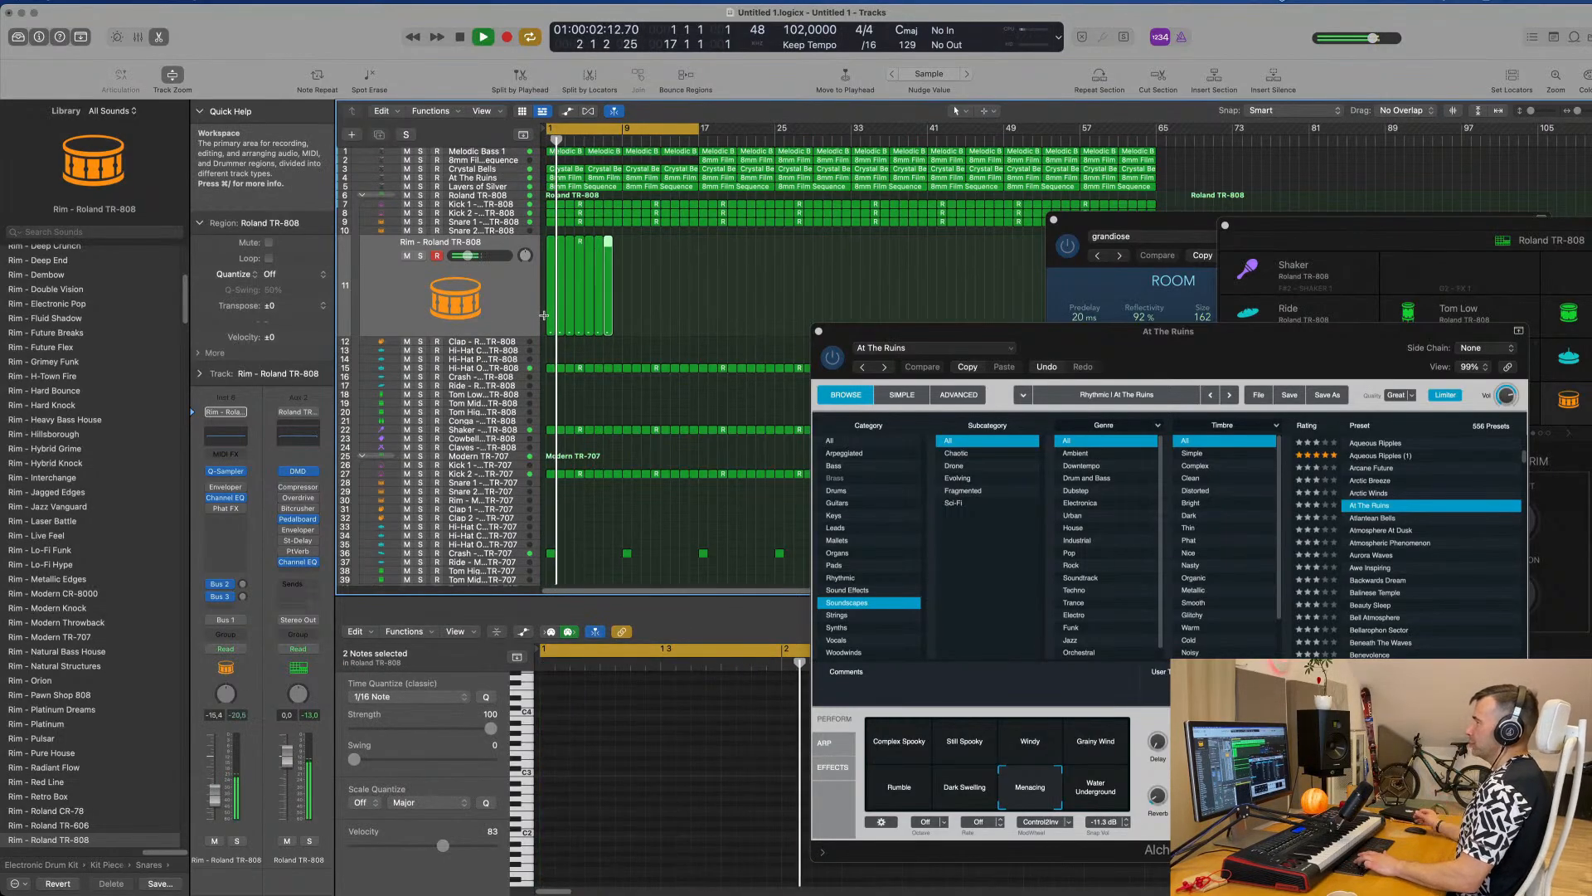
{"action": "key", "text": "super+r"}
{"action": "key", "text": "super+r"}
{"action": "key", "text": "super+r"}
{"action": "key", "text": "super+r"}
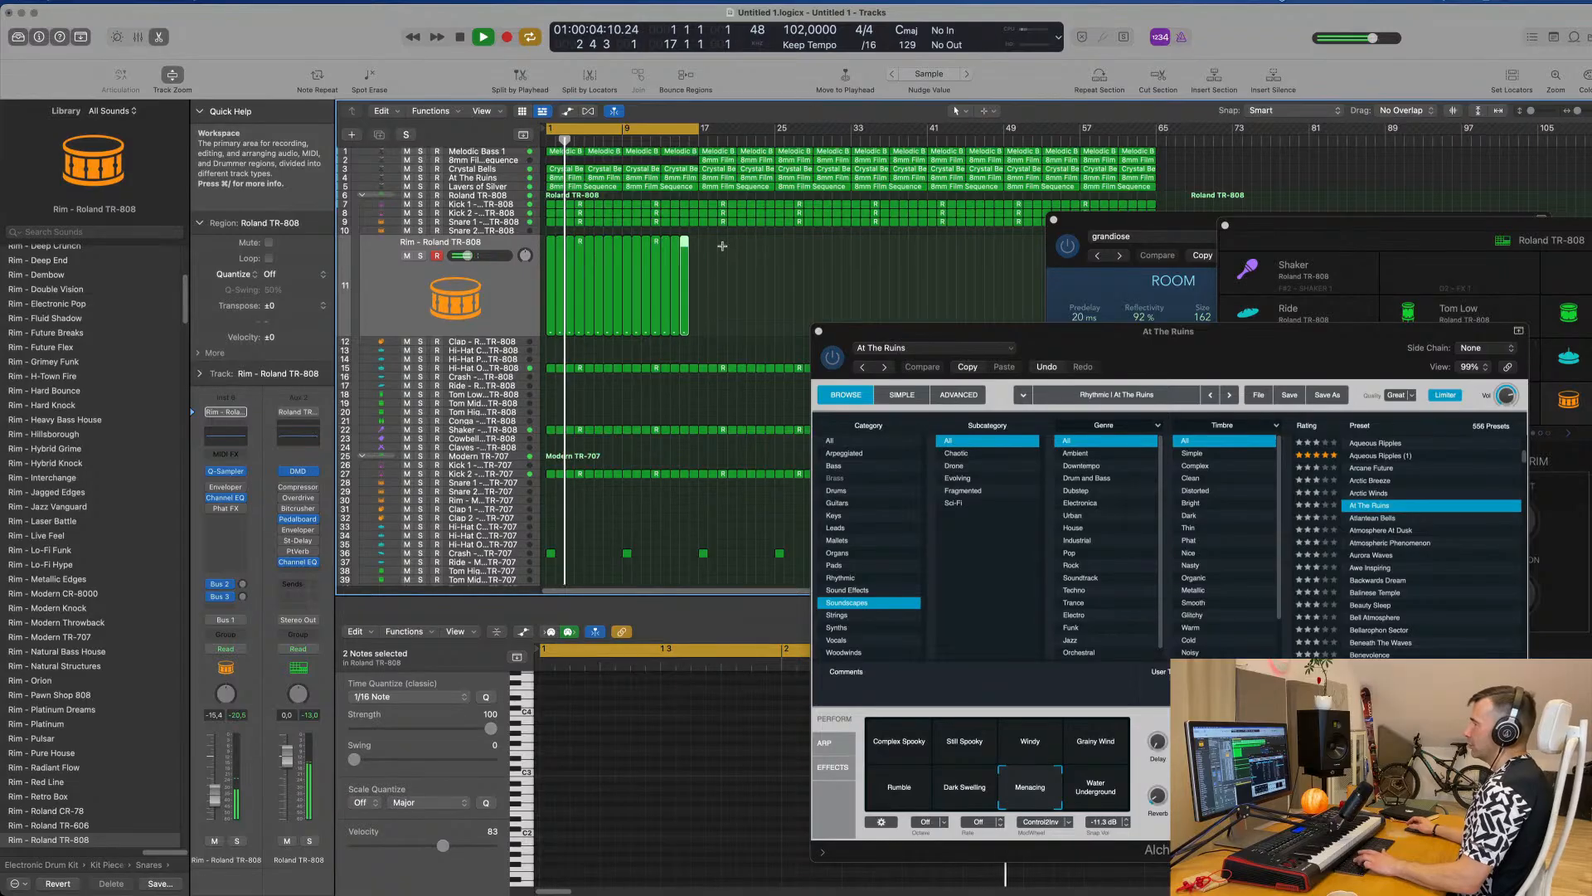
Select all 16 Rim regions and repeat the block three times to fill the 64-bar arrangement.
{"action": "left_click_drag", "start_coordinate": [723, 250], "coordinate": [547, 267]}
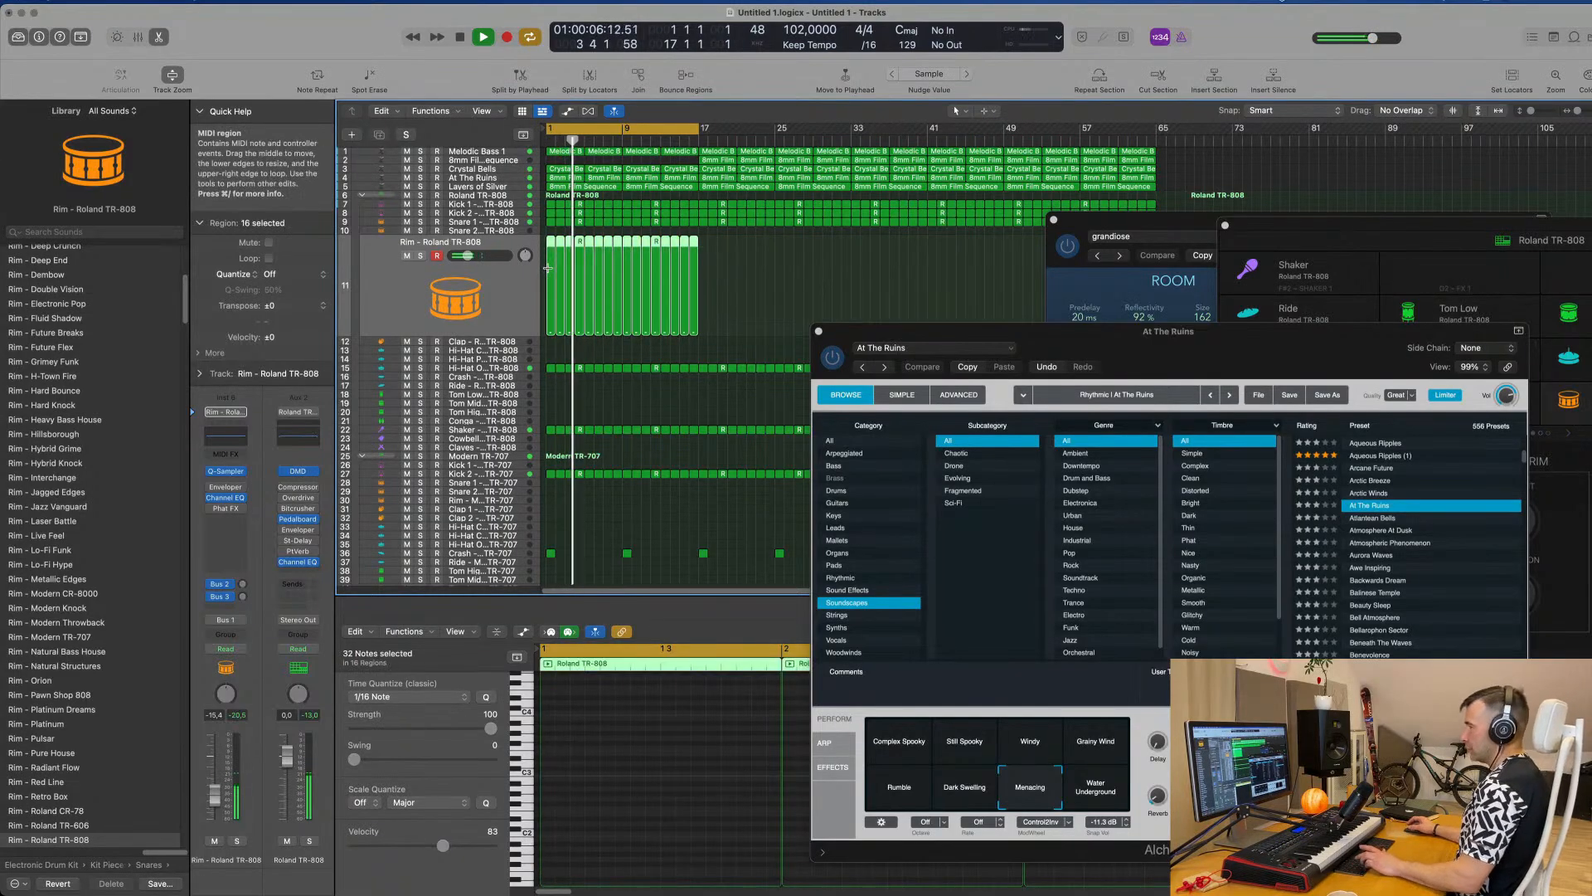
{"action": "key", "text": "super+r"}
{"action": "key", "text": "super+r"}
{"action": "key", "text": "super+r"}
Move the Aux 7 SilverVerb window aside and close the At The Ruins instrument window.
{"action": "left_click", "coordinate": [1081, 218]}
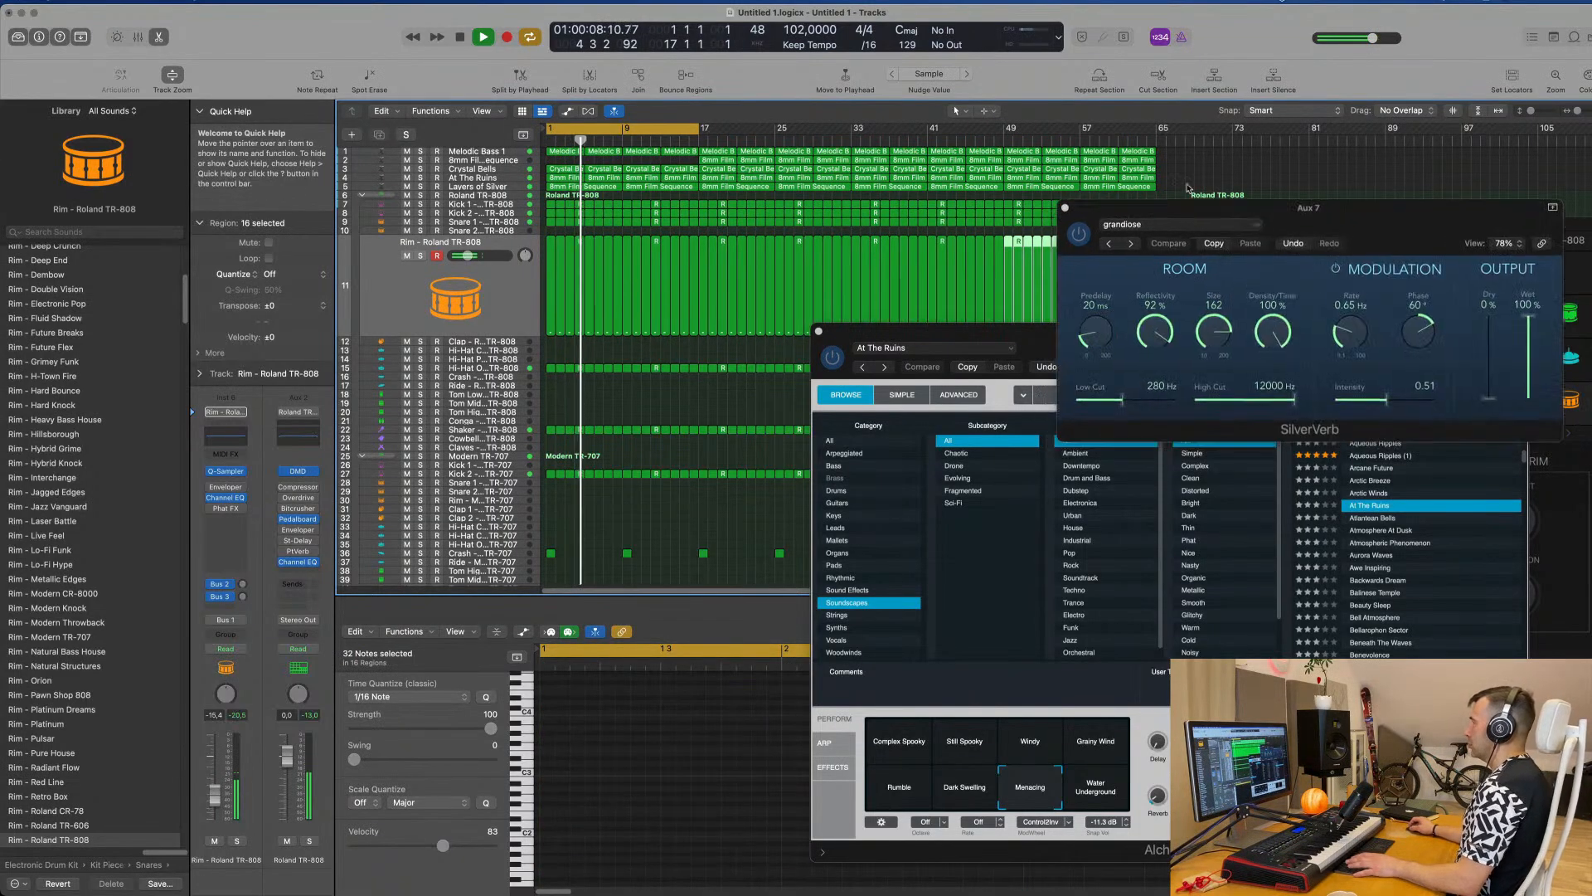
{"action": "left_click_drag", "start_coordinate": [1073, 338], "coordinate": [1156, 367]}
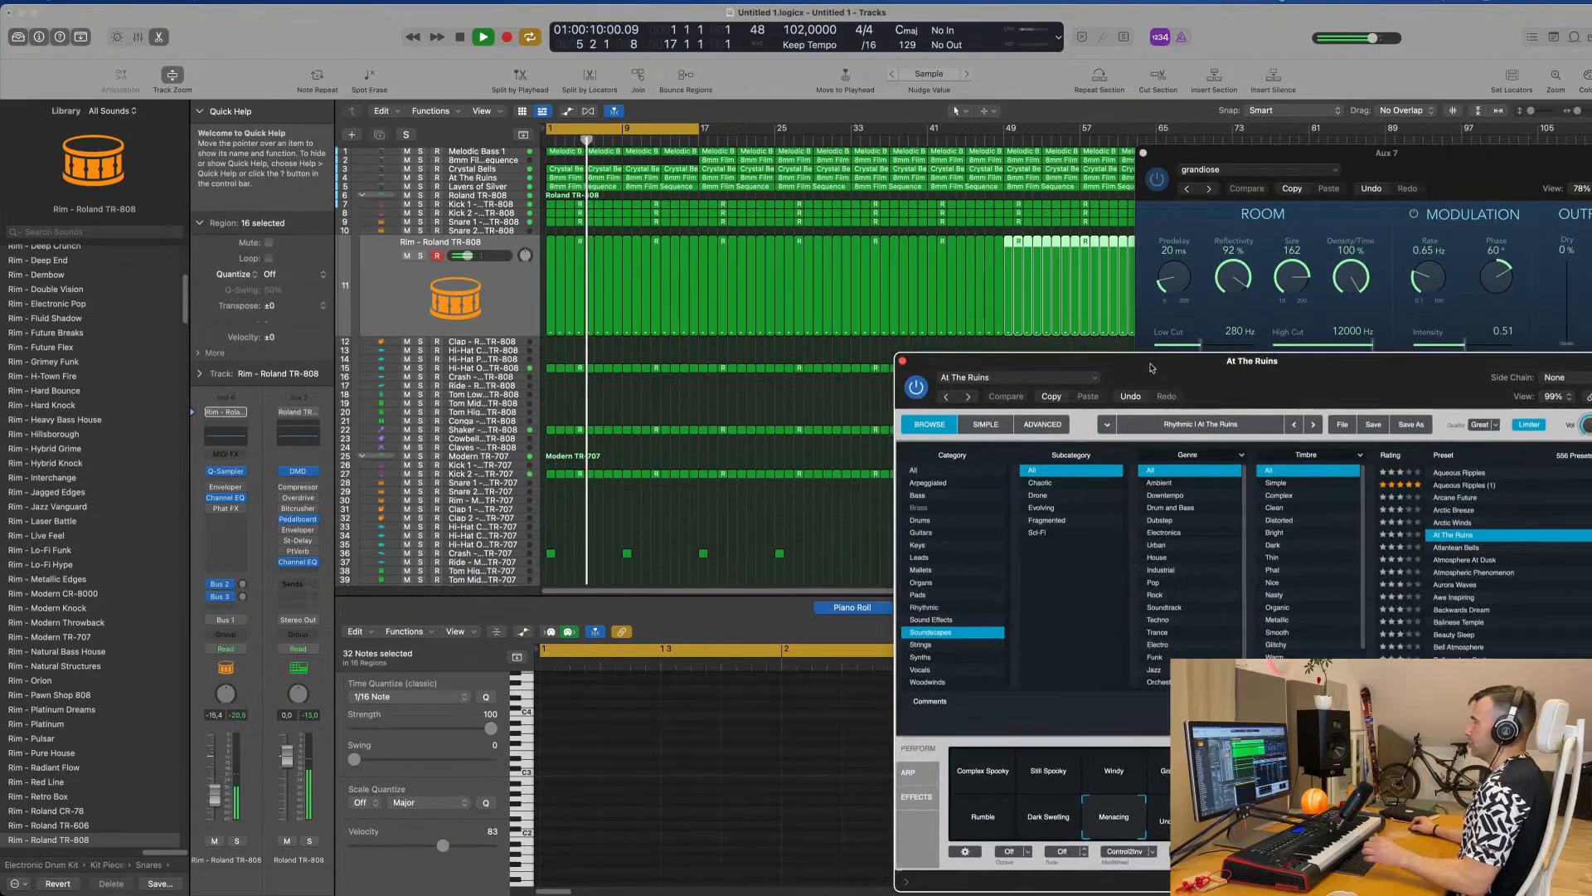
{"action": "left_click", "coordinate": [732, 409]}
{"action": "scroll", "coordinate": [709, 409], "scroll_direction": "left", "scroll_amount": 3}
{"action": "left_click", "coordinate": [902, 360]}
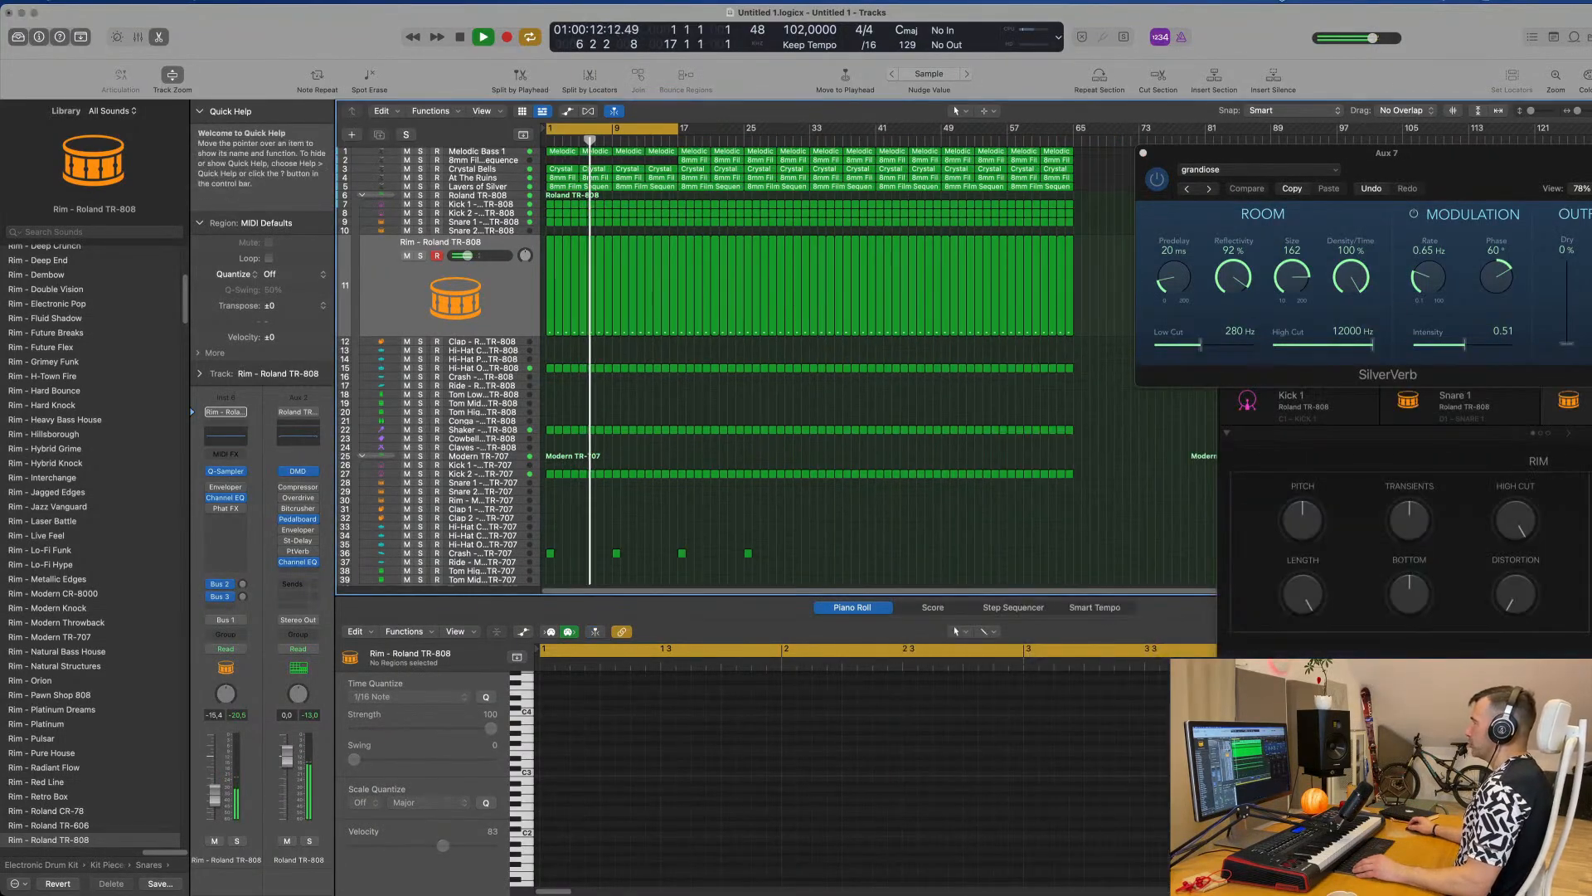
Listen through the opening bars and look over the arrangement with the new crash and rim parts, and stop playback.
{"action": "left_click", "coordinate": [1253, 2]}
{"action": "left_click", "coordinate": [1194, 40]}
{"action": "left_click", "coordinate": [890, 452]}
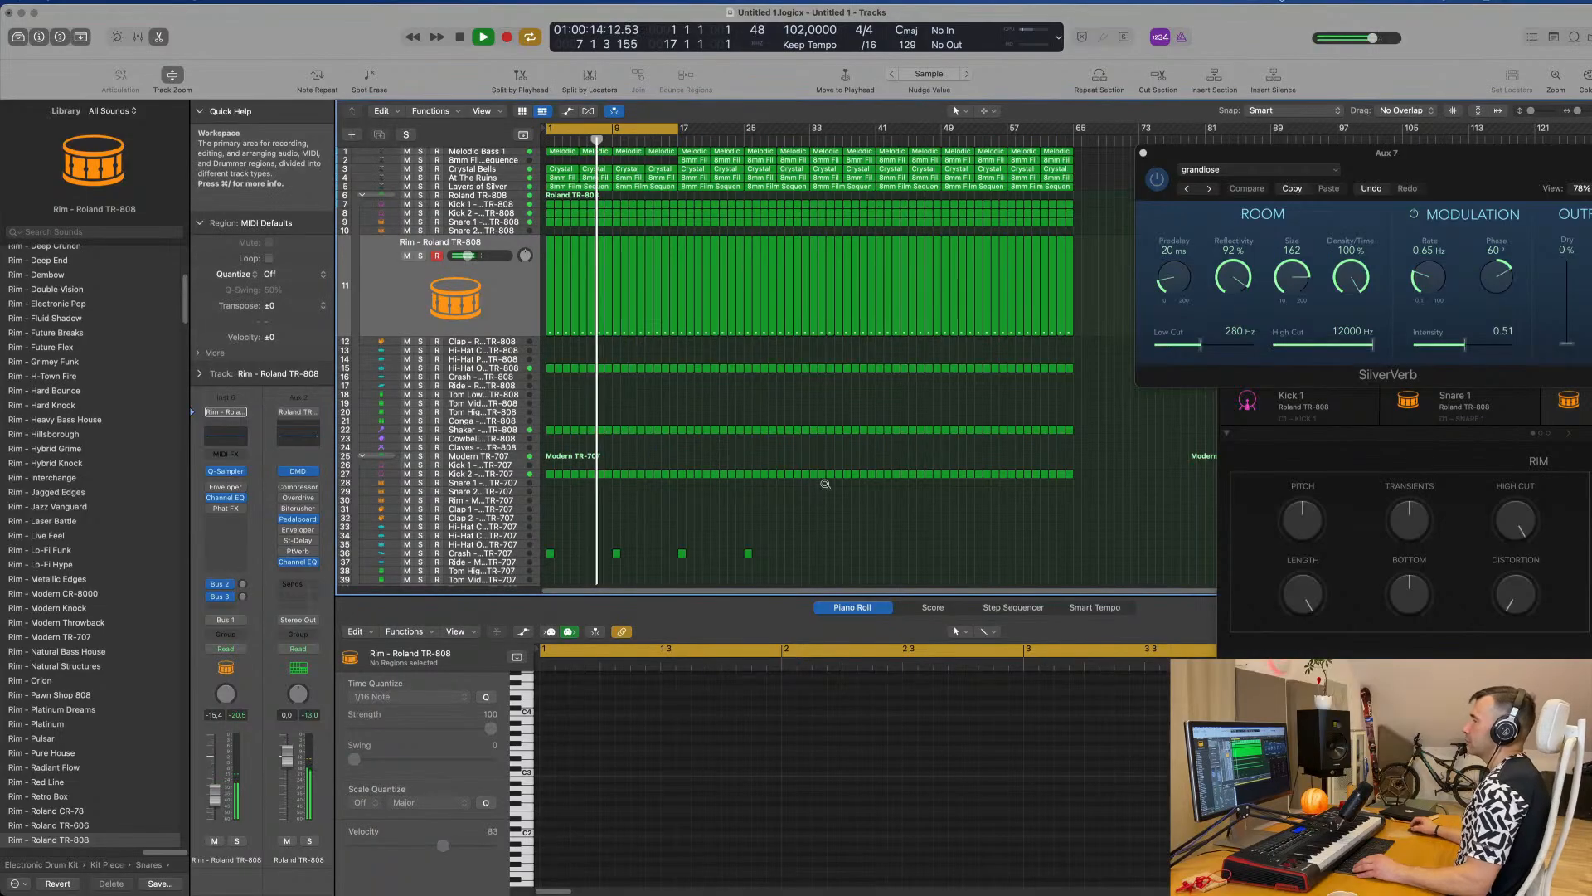
{"action": "scroll", "coordinate": [660, 513], "scroll_direction": "right", "scroll_amount": 2}
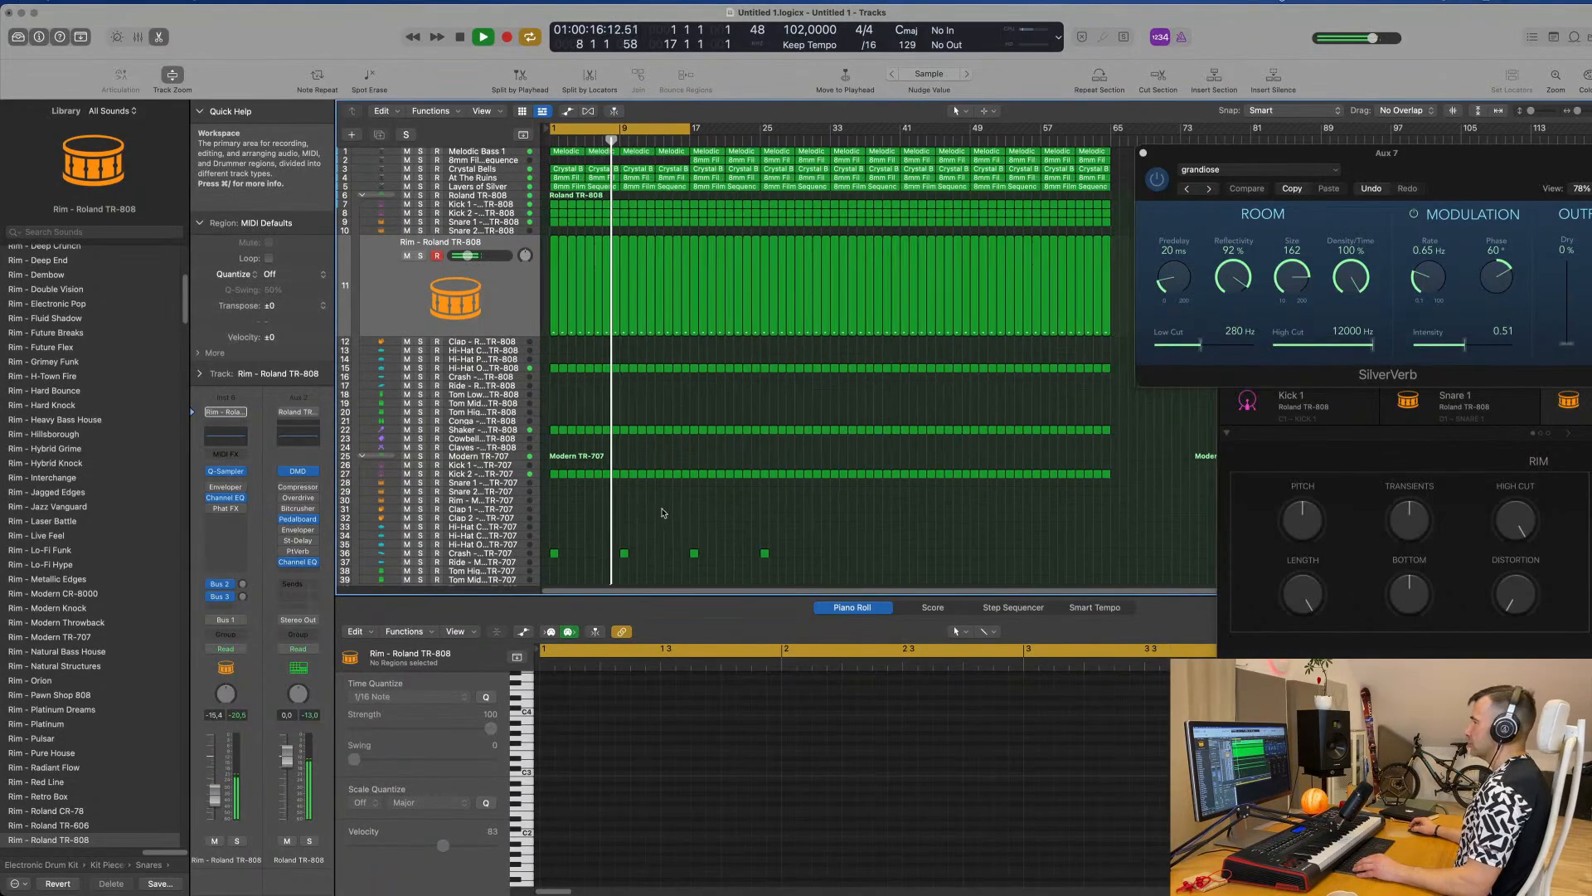
{"action": "scroll", "coordinate": [720, 377], "scroll_direction": "up", "scroll_amount": 1}
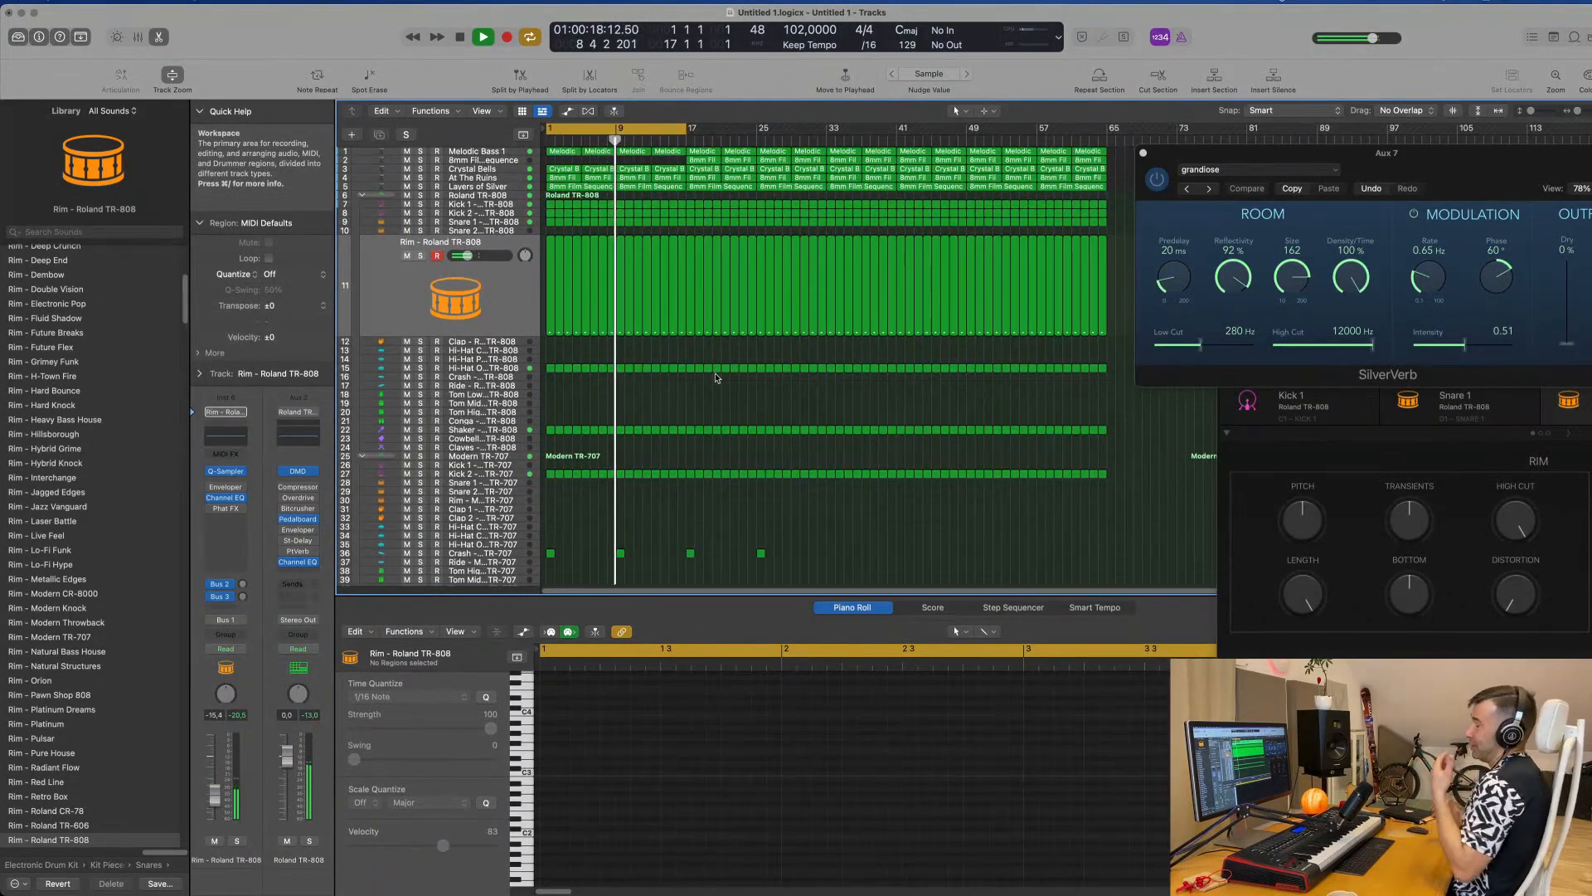
{"action": "scroll", "coordinate": [713, 378], "scroll_direction": "up", "scroll_amount": 2}
{"action": "scroll", "coordinate": [714, 381], "scroll_direction": "down", "scroll_amount": 2}
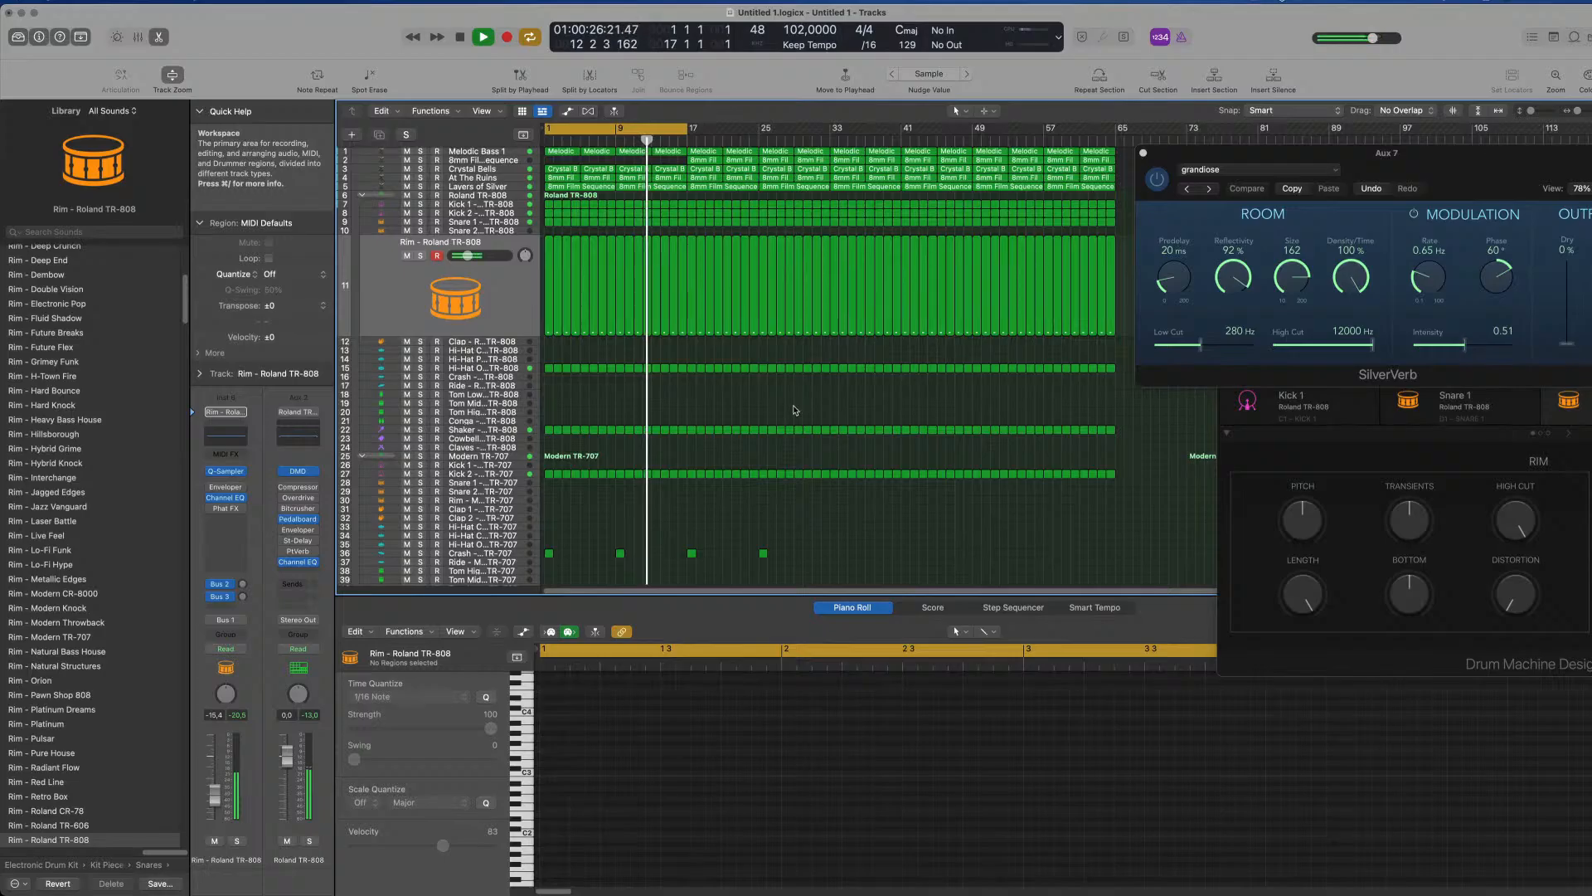
{"action": "key", "text": "space"}
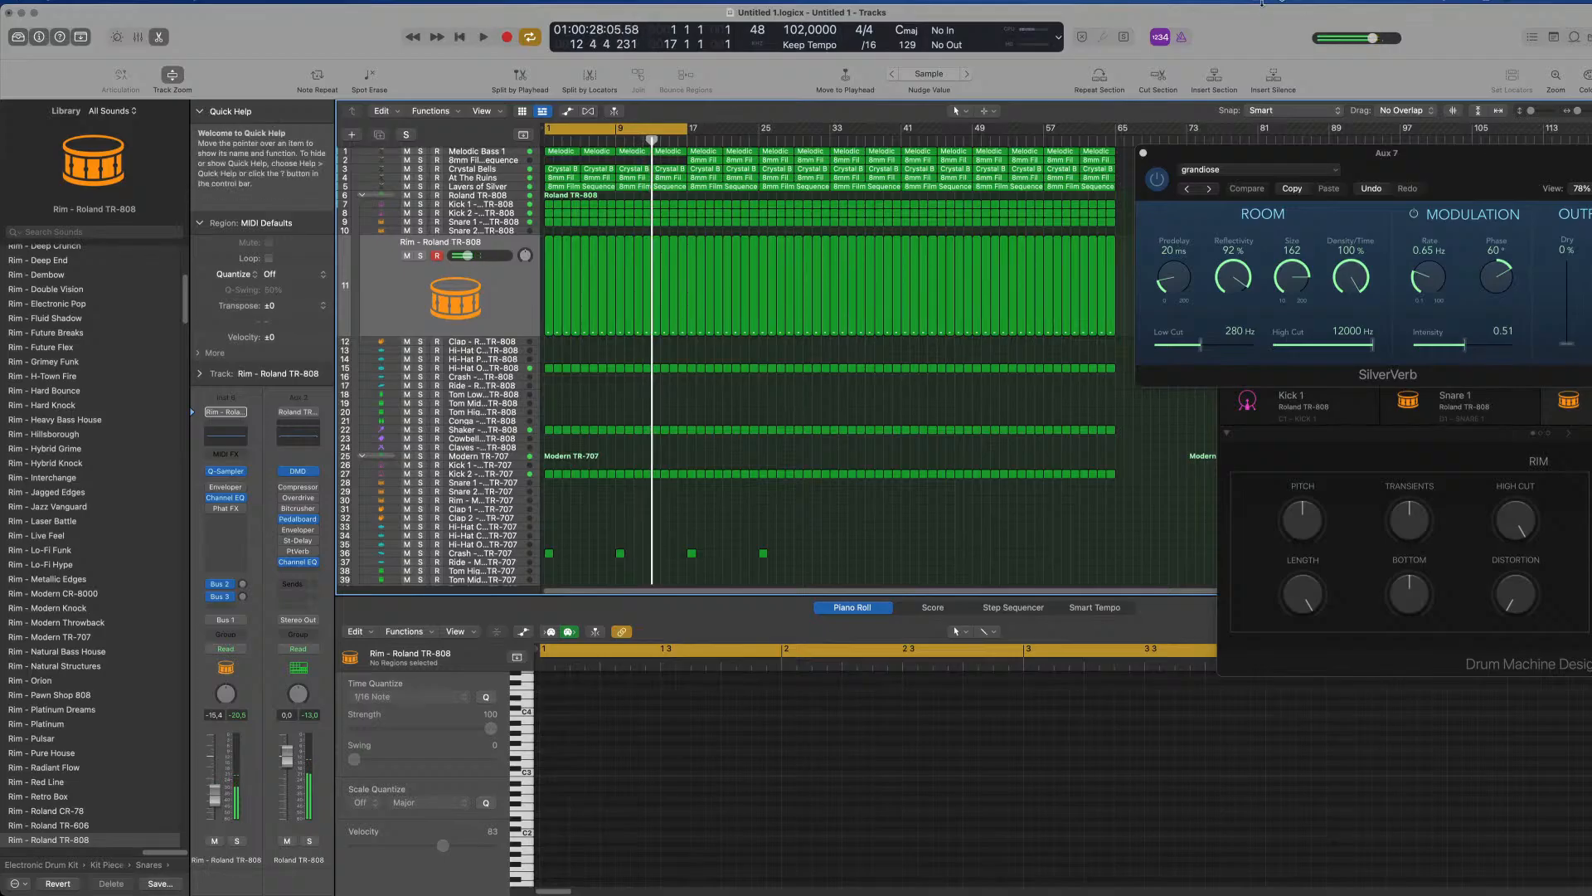
{"action": "left_click", "coordinate": [1260, 3]}
{"action": "left_click", "coordinate": [1267, 32]}
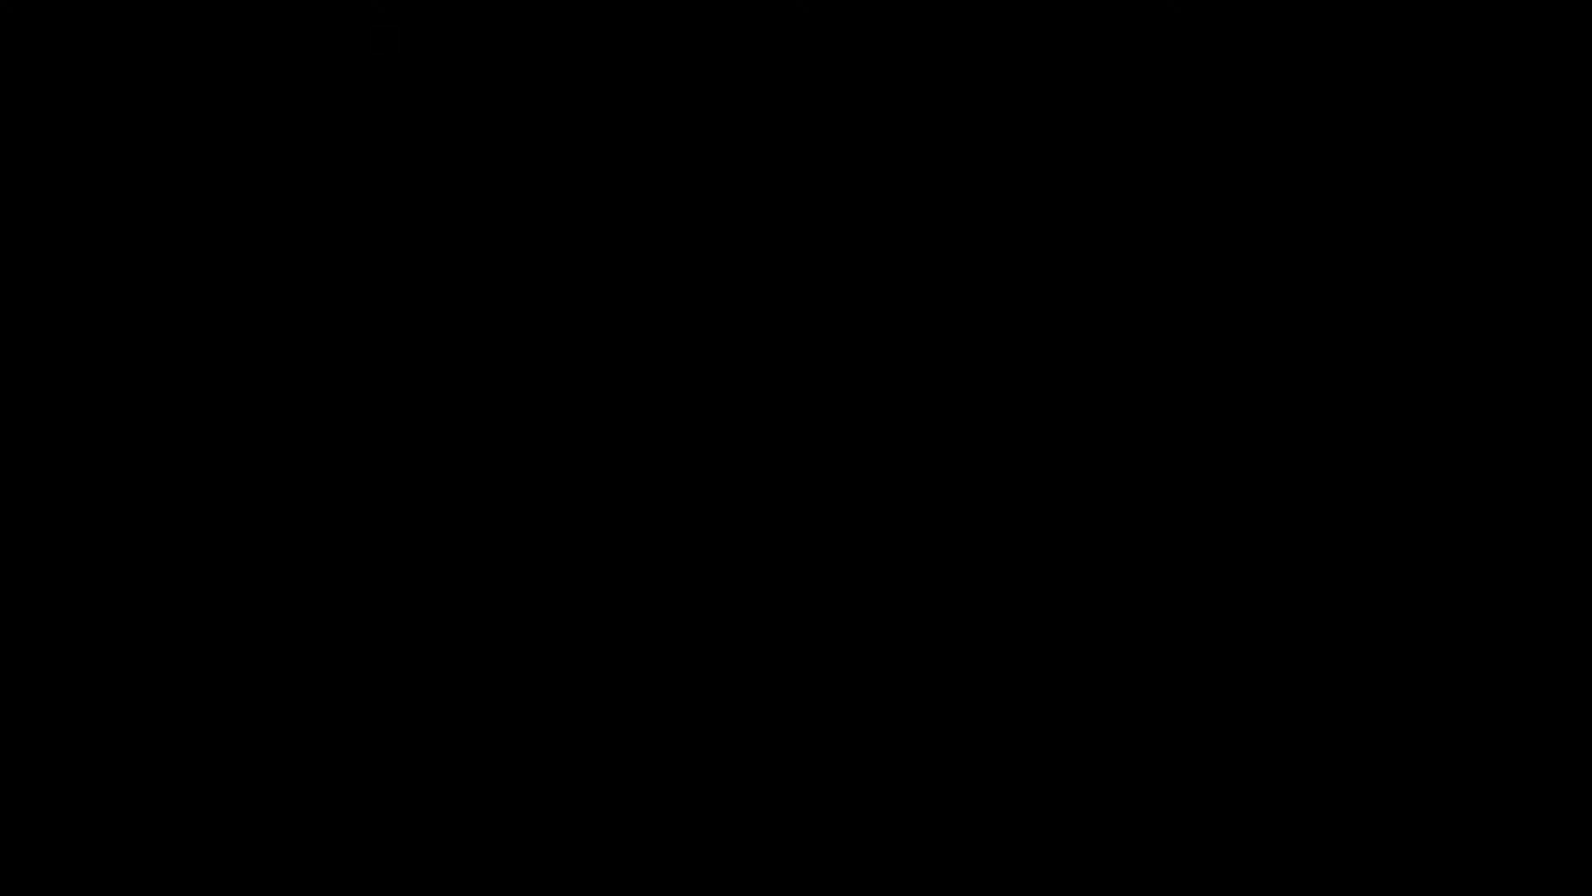